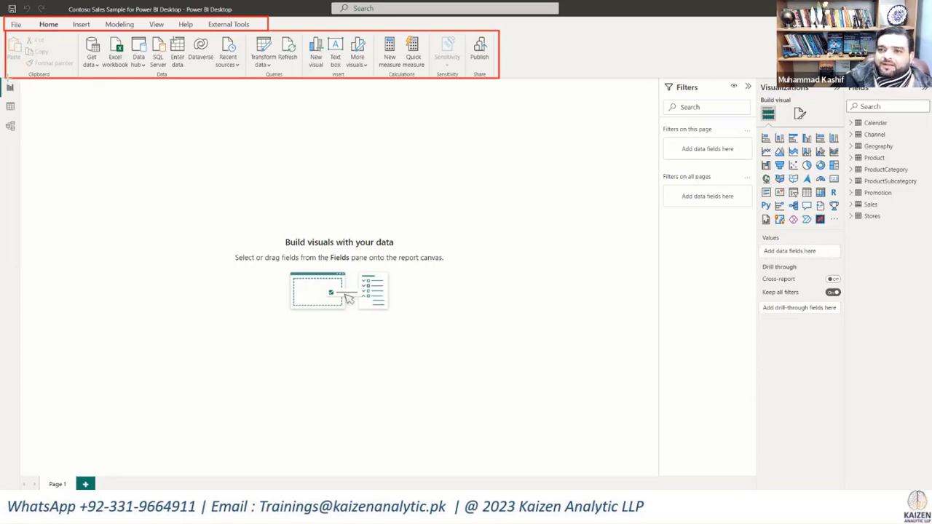
{"action": "left_click_drag", "start_coordinate": [3, 80], "coordinate": [19, 143]}
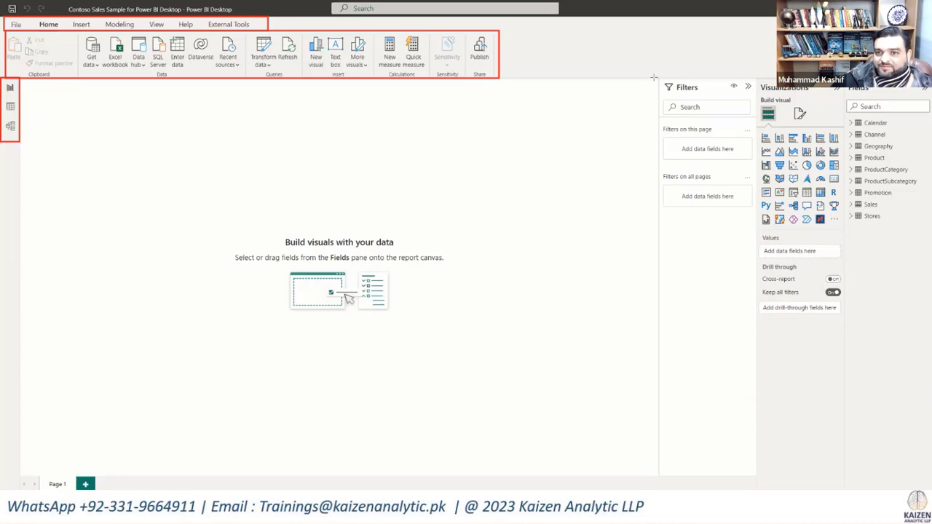
{"action": "mouse_move", "coordinate": [659, 76]}
{"action": "left_mouse_down"}
{"action": "mouse_move", "coordinate": [765, 301]}
{"action": "mouse_move", "coordinate": [755, 328]}
{"action": "left_mouse_up"}
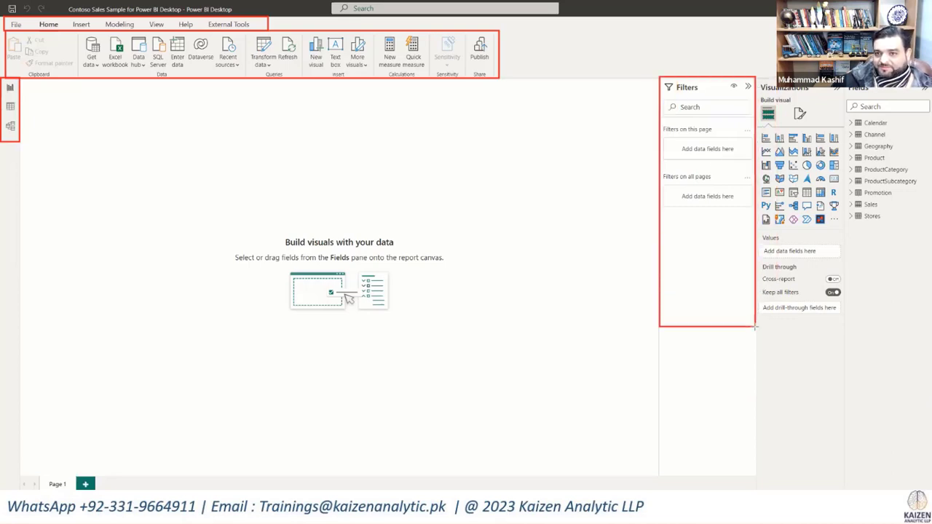
{"action": "mouse_move", "coordinate": [755, 76]}
{"action": "left_mouse_down"}
{"action": "mouse_move", "coordinate": [844, 287]}
{"action": "mouse_move", "coordinate": [845, 322]}
{"action": "left_mouse_up"}
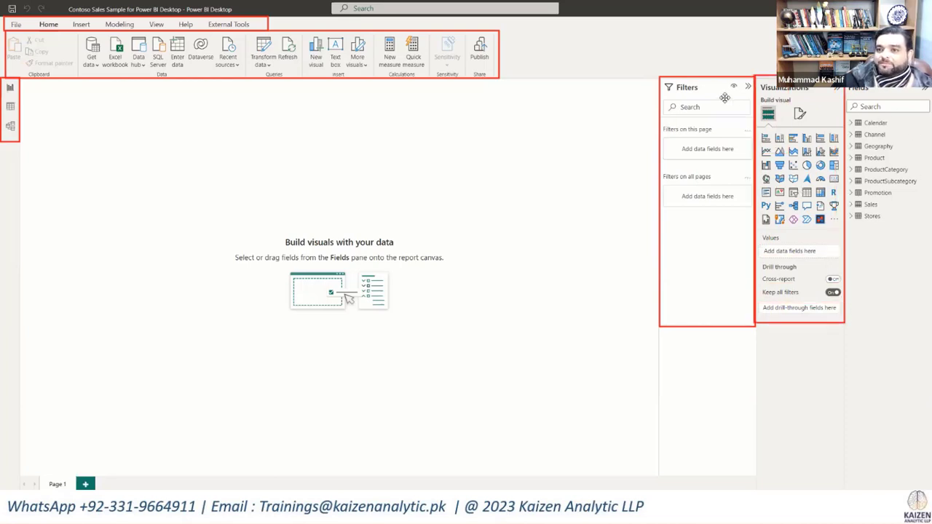
{"action": "mouse_move", "coordinate": [845, 82]}
{"action": "left_mouse_down"}
{"action": "mouse_move", "coordinate": [921, 249]}
{"action": "mouse_move", "coordinate": [930, 321]}
{"action": "mouse_move", "coordinate": [930, 312]}
{"action": "left_mouse_up"}
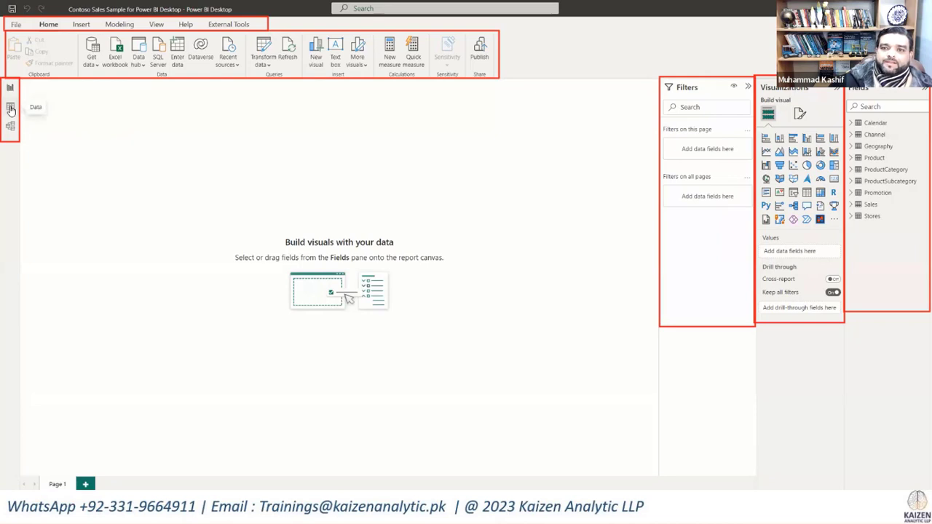
Step: Look at the Calendar table in Data view and the table relationships in Model view, and return to Report view
{"action": "left_click", "coordinate": [11, 108]}
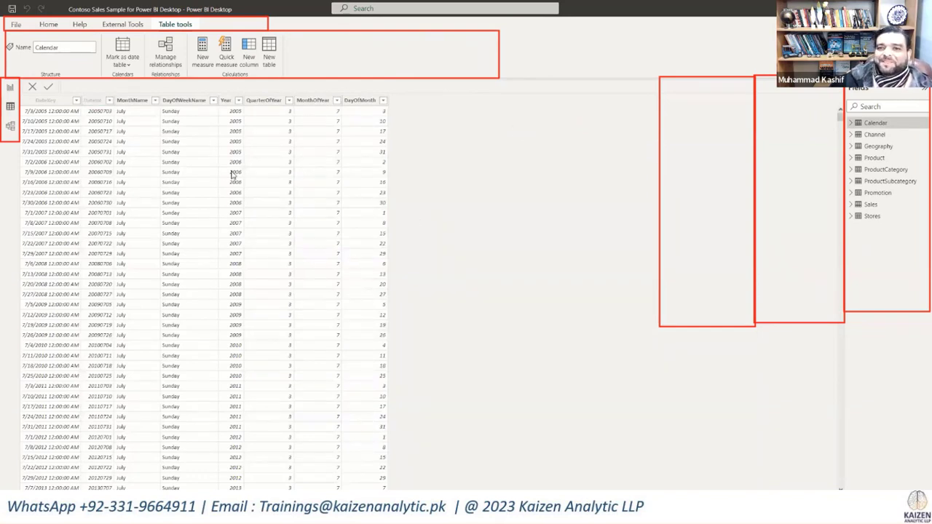
{"action": "left_click", "coordinate": [10, 126]}
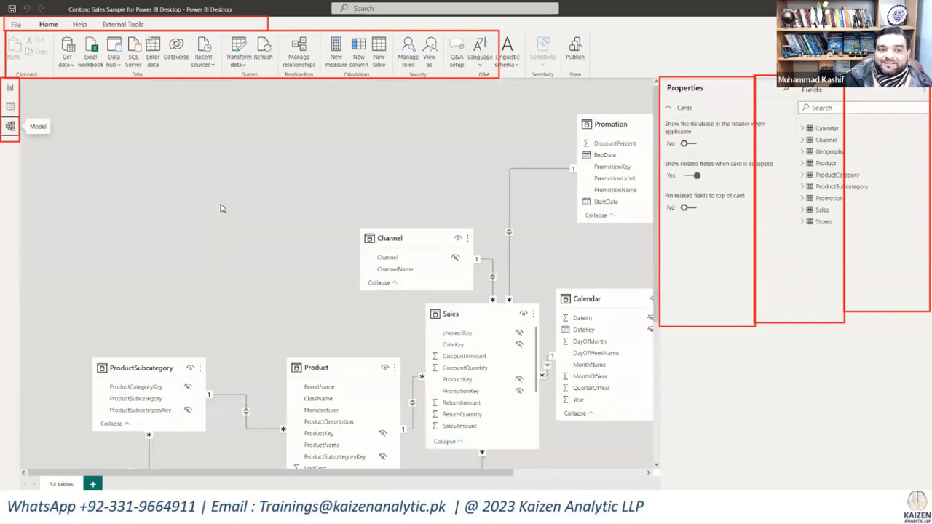
{"action": "left_click", "coordinate": [10, 88]}
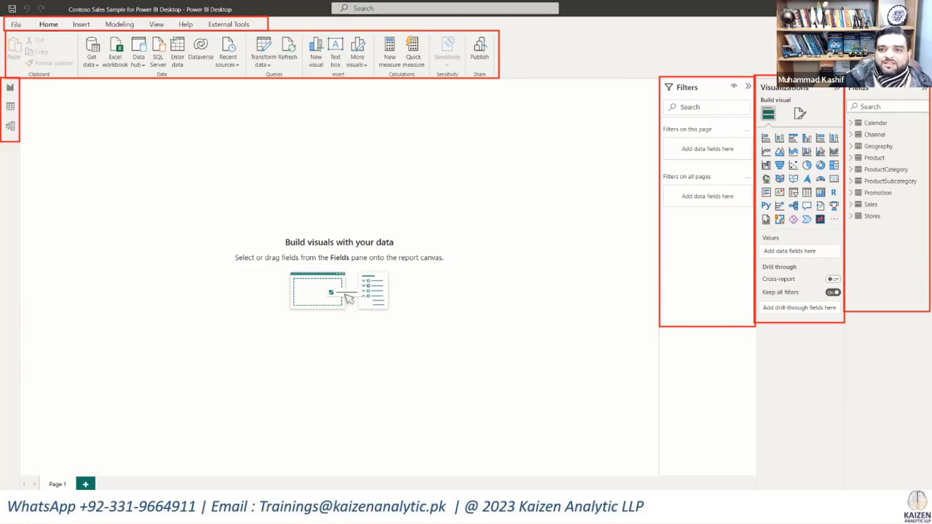
Step: Switch to the browser and review the ContosoSalesForPowerBI download page, highlighting its title and the Contoso Sales for Power BI Designer.pbix file name
{"action": "key", "text": "alt+Tab"}
{"action": "left_click", "coordinate": [770, 106]}
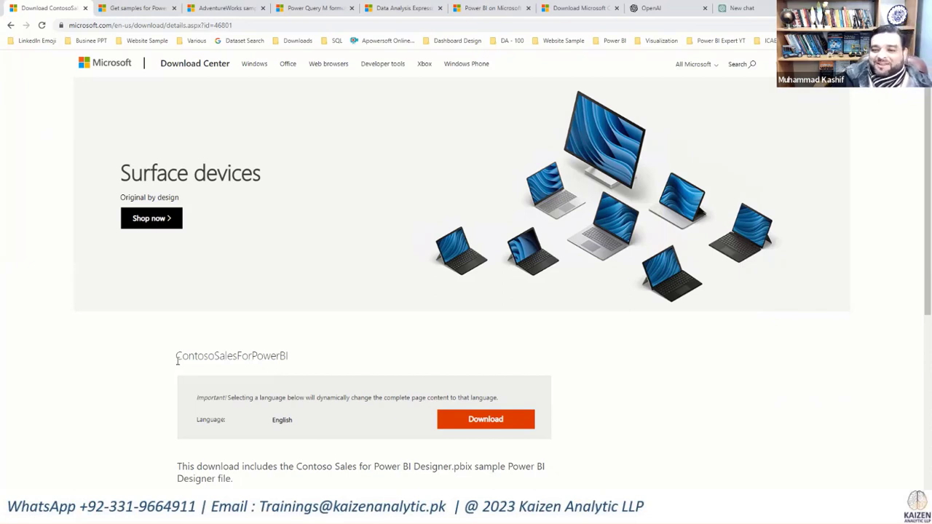
{"action": "left_click_drag", "start_coordinate": [177, 360], "coordinate": [300, 340]}
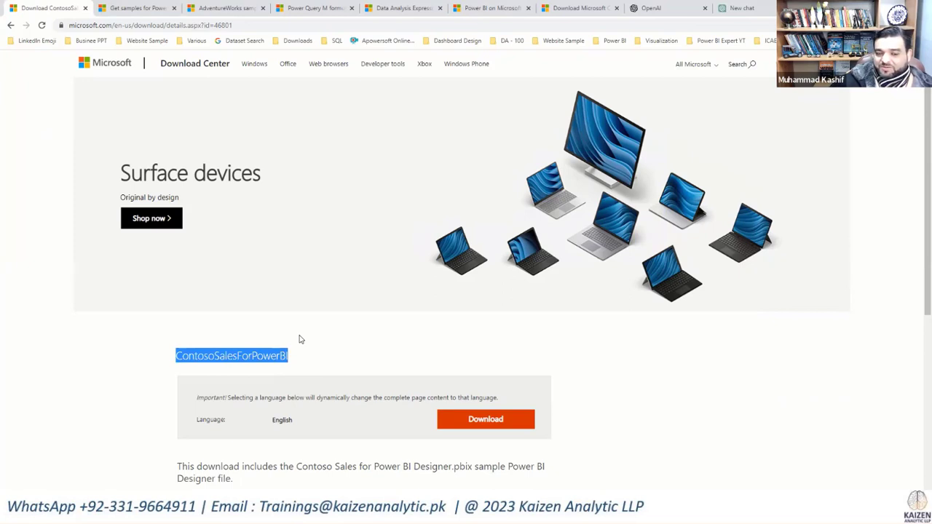
{"action": "scroll", "coordinate": [300, 339], "scroll_direction": "down", "scroll_amount": 1}
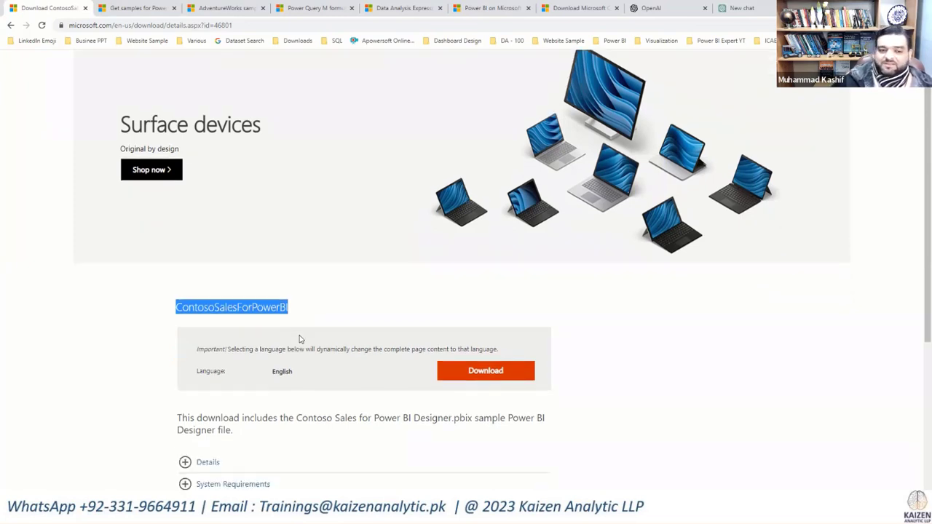
{"action": "scroll", "coordinate": [312, 320], "scroll_direction": "down", "scroll_amount": 1}
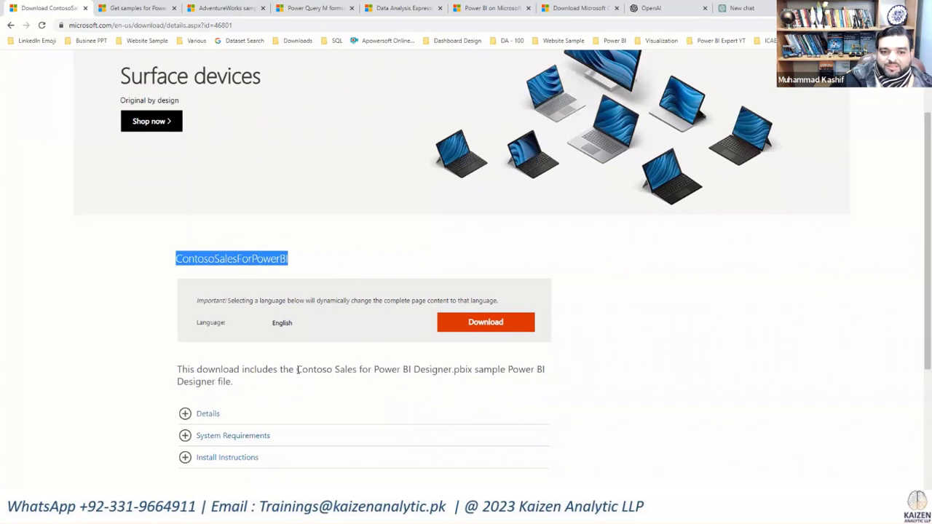
{"action": "left_click_drag", "start_coordinate": [299, 369], "coordinate": [473, 370]}
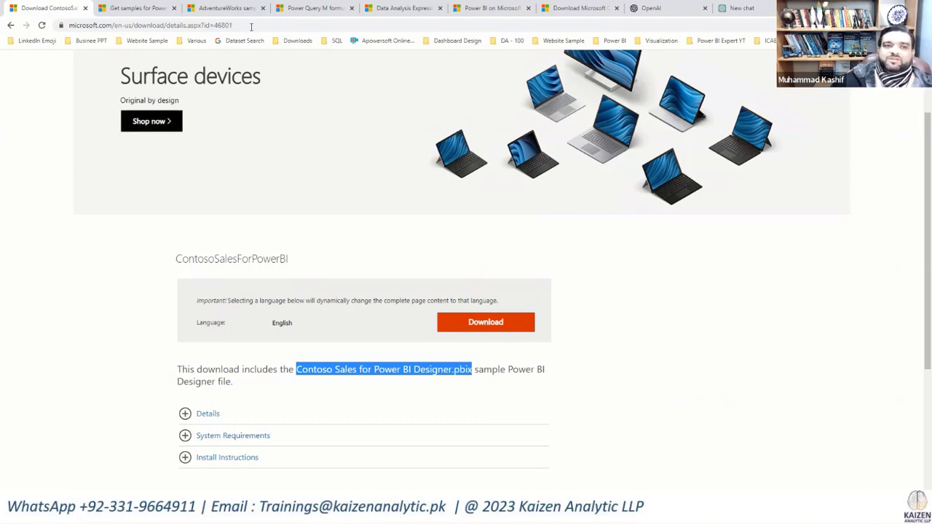
Step: Open the "Get samples for Power BI" article and review its introduction and collection of sample types
{"action": "left_click", "coordinate": [145, 8]}
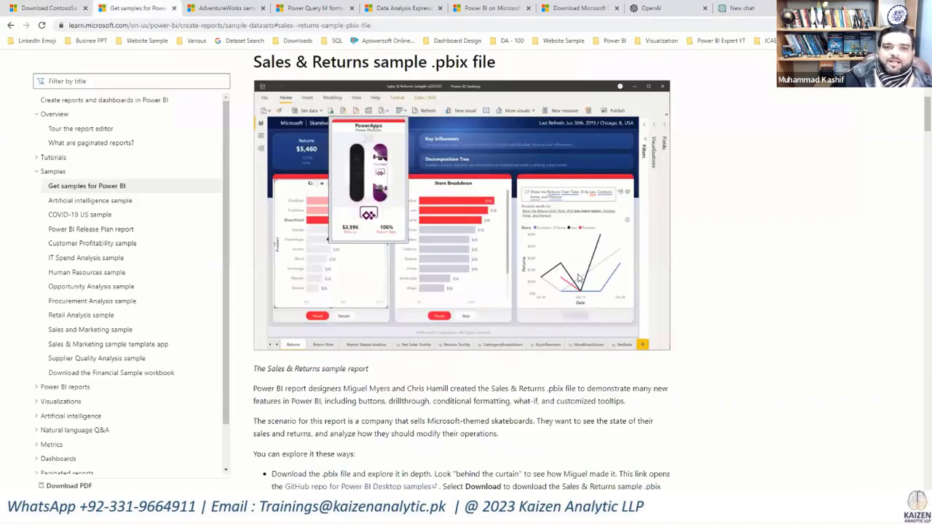
{"action": "scroll", "coordinate": [594, 264], "scroll_direction": "up", "scroll_amount": 3}
{"action": "scroll", "coordinate": [593, 264], "scroll_direction": "up", "scroll_amount": 2}
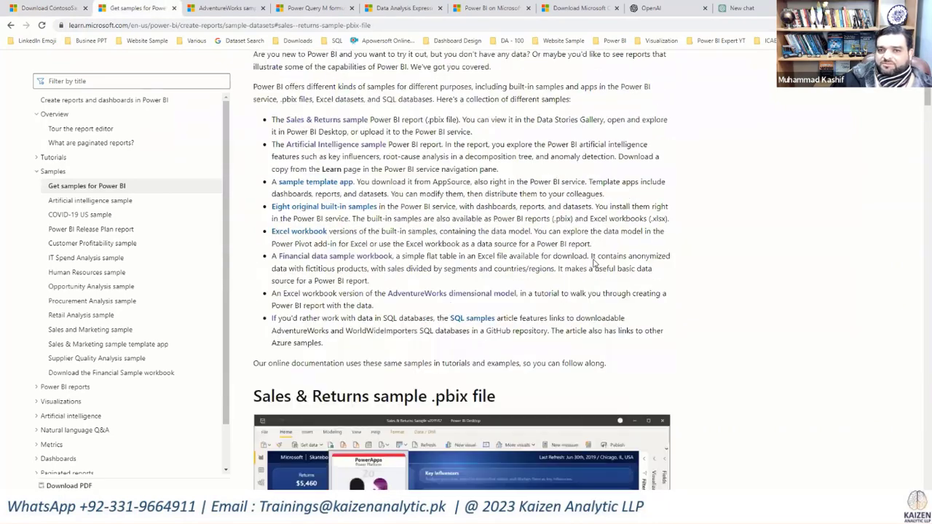
{"action": "scroll", "coordinate": [593, 264], "scroll_direction": "up", "scroll_amount": 3}
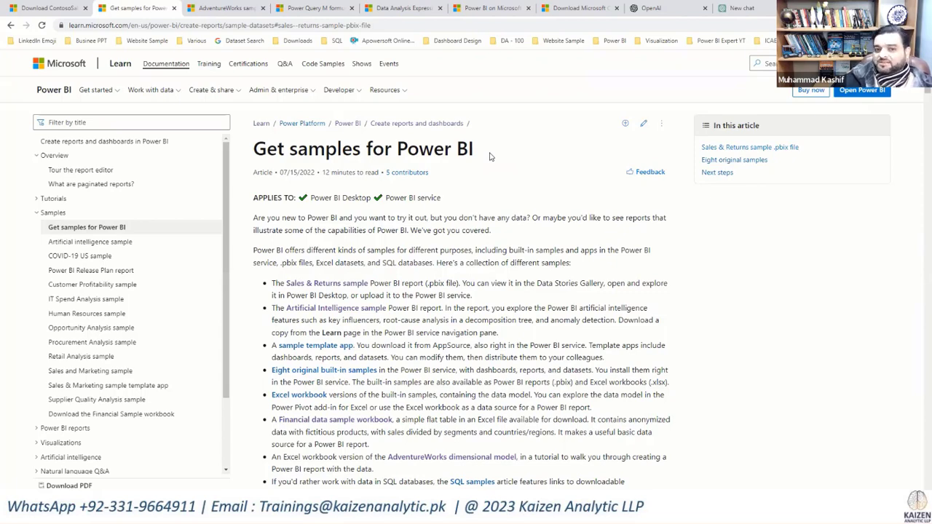
{"action": "scroll", "coordinate": [496, 255], "scroll_direction": "down", "scroll_amount": 4}
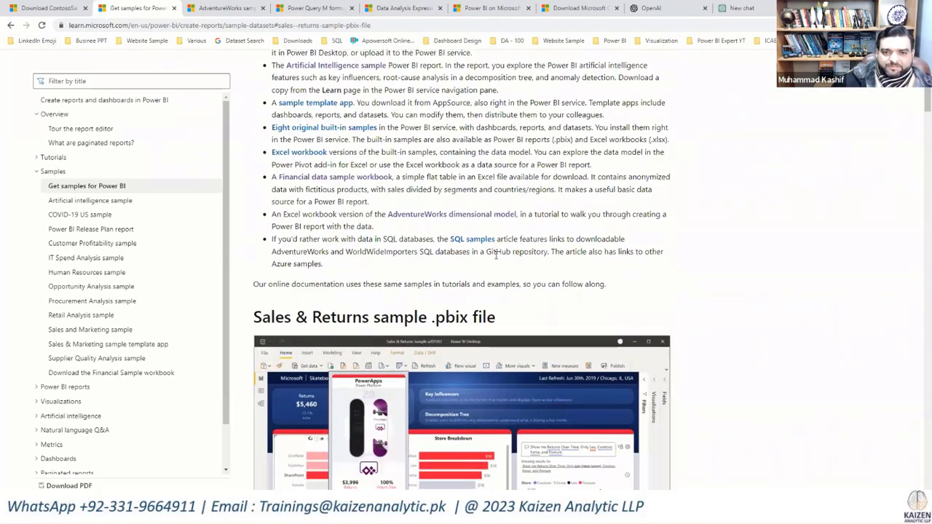
{"action": "scroll", "coordinate": [495, 255], "scroll_direction": "down", "scroll_amount": 3}
{"action": "scroll", "coordinate": [431, 202], "scroll_direction": "up", "scroll_amount": 7}
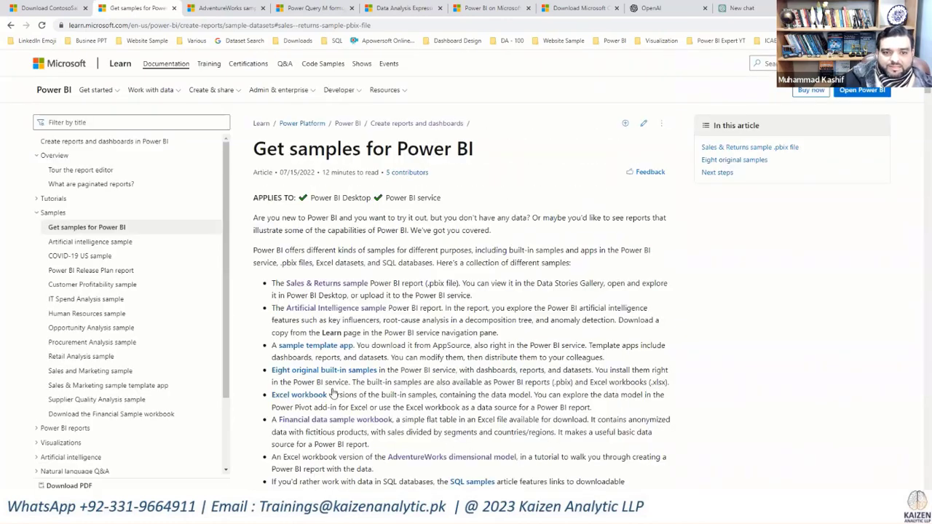
Step: Examine the article's industry samples and its download sections for original sample Power BI files and sample Excel files
{"action": "scroll", "coordinate": [408, 327], "scroll_direction": "down", "scroll_amount": 6}
{"action": "scroll", "coordinate": [409, 327], "scroll_direction": "down", "scroll_amount": 8}
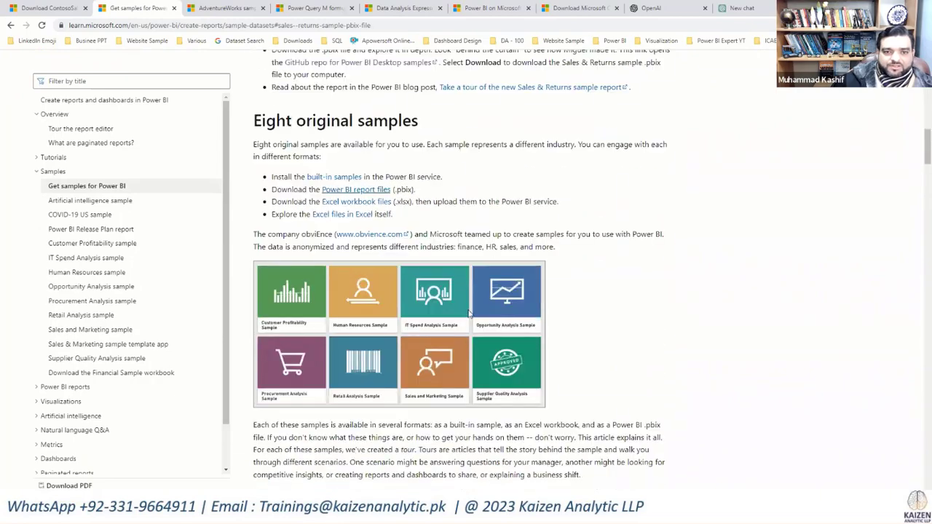
{"action": "scroll", "coordinate": [472, 332], "scroll_direction": "down", "scroll_amount": 10}
{"action": "scroll", "coordinate": [472, 332], "scroll_direction": "down", "scroll_amount": 10}
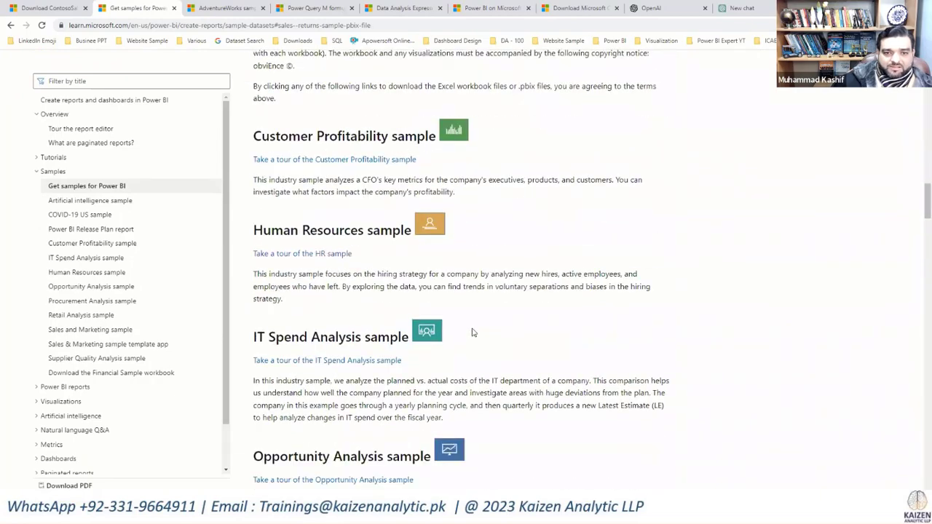
{"action": "scroll", "coordinate": [472, 333], "scroll_direction": "down", "scroll_amount": 10}
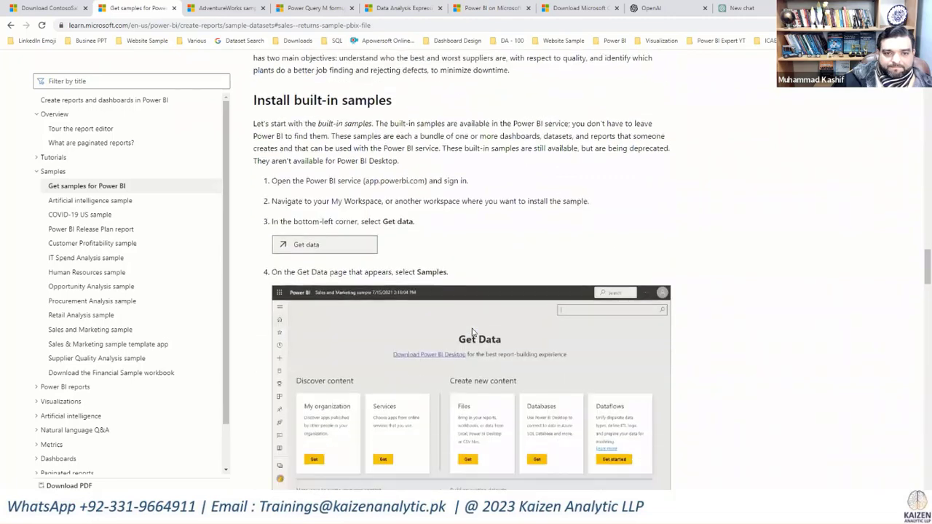
{"action": "scroll", "coordinate": [472, 333], "scroll_direction": "down", "scroll_amount": 1}
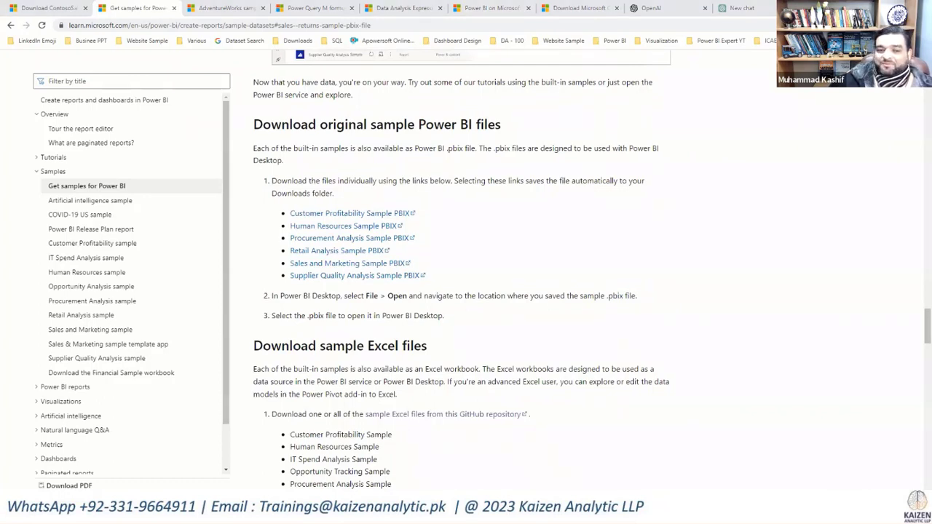
{"action": "left_click_drag", "start_coordinate": [244, 111], "coordinate": [346, 201]}
{"action": "mouse_move", "coordinate": [459, 268]}
{"action": "left_mouse_down"}
{"action": "mouse_move", "coordinate": [621, 328]}
{"action": "mouse_move", "coordinate": [659, 328]}
{"action": "left_mouse_up"}
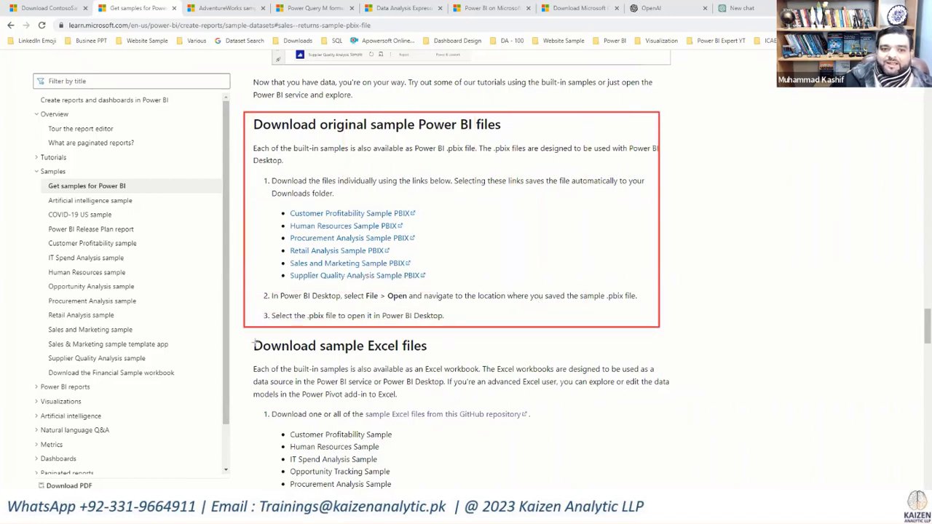
{"action": "mouse_move", "coordinate": [247, 332]}
{"action": "left_mouse_down"}
{"action": "mouse_move", "coordinate": [453, 437]}
{"action": "mouse_move", "coordinate": [695, 433]}
{"action": "mouse_move", "coordinate": [665, 434]}
{"action": "mouse_move", "coordinate": [675, 428]}
{"action": "left_mouse_up"}
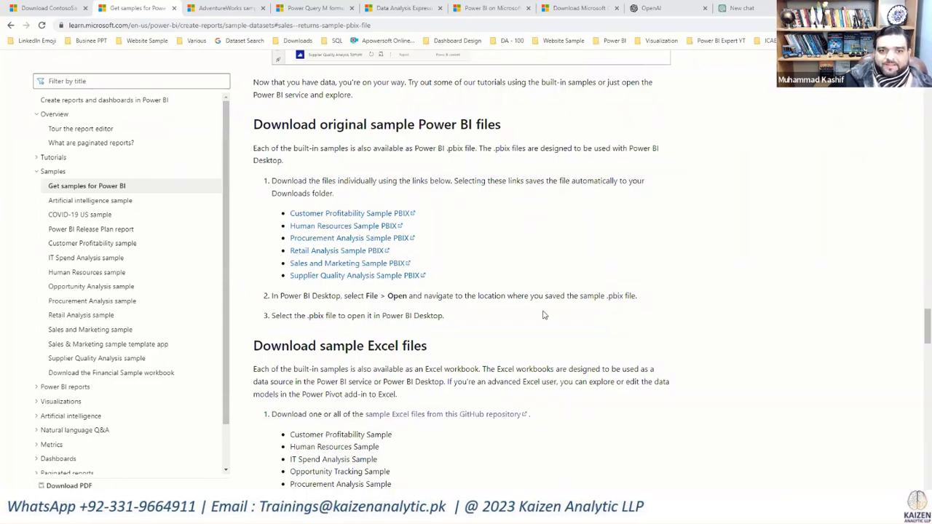
Step: Return to the article's opening list of samples and find the AdventureWorks dimensional model entry
{"action": "scroll", "coordinate": [545, 312], "scroll_direction": "up", "scroll_amount": 15}
{"action": "scroll", "coordinate": [543, 315], "scroll_direction": "up", "scroll_amount": 12}
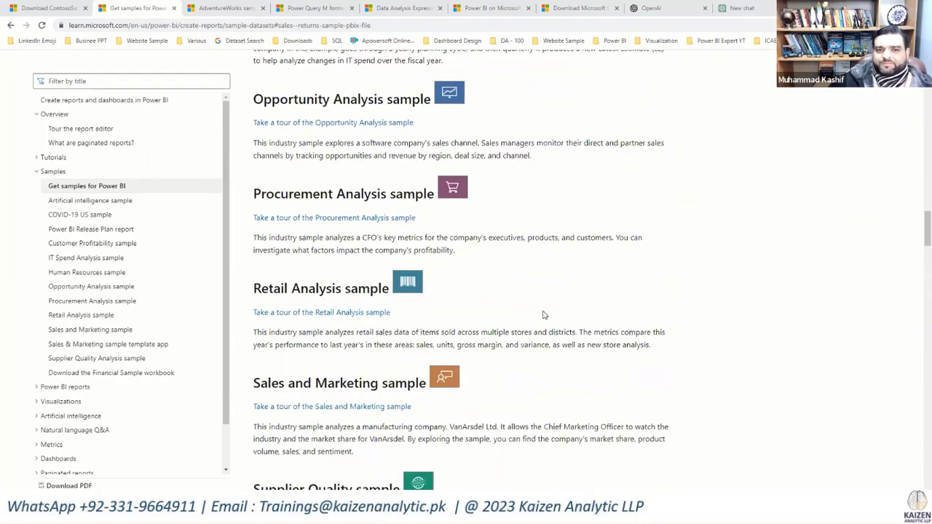
{"action": "scroll", "coordinate": [543, 315], "scroll_direction": "up", "scroll_amount": 12}
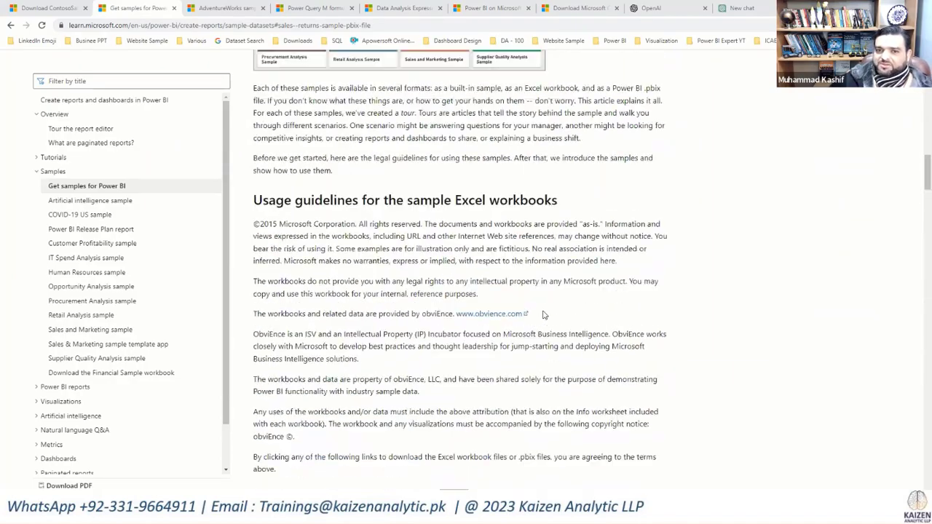
{"action": "scroll", "coordinate": [543, 314], "scroll_direction": "up", "scroll_amount": 6}
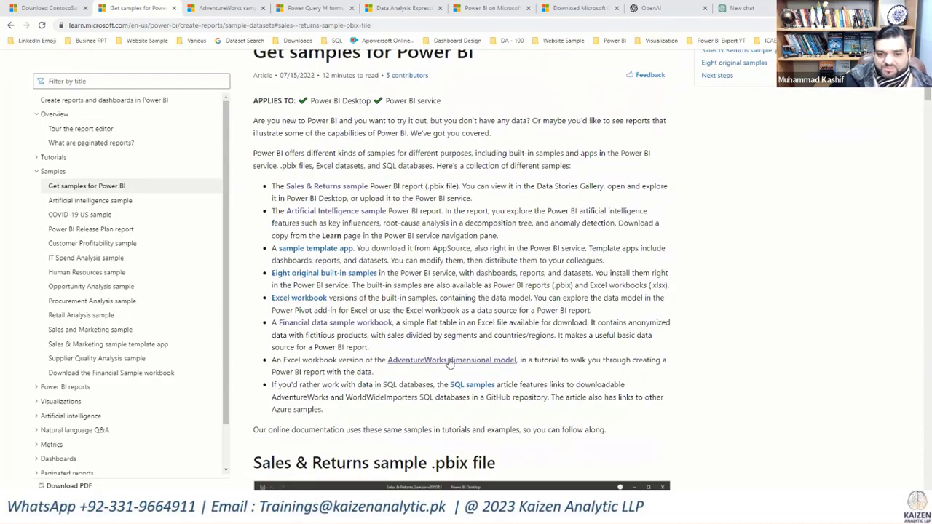
Step: Open the AdventureWorks sample databases article and examine its backup file downloads, SQL Server restore instructions and Azure deployment section
{"action": "left_click", "coordinate": [219, 8]}
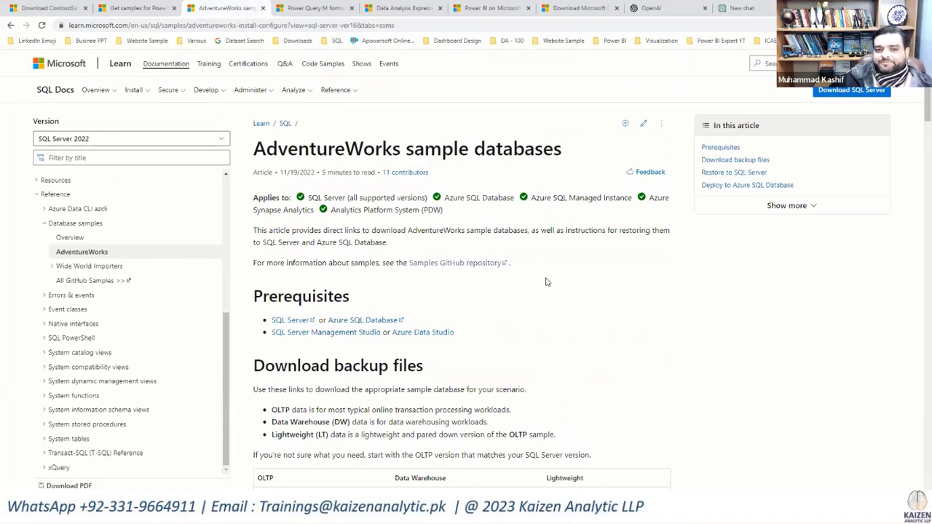
{"action": "scroll", "coordinate": [546, 281], "scroll_direction": "down", "scroll_amount": 3}
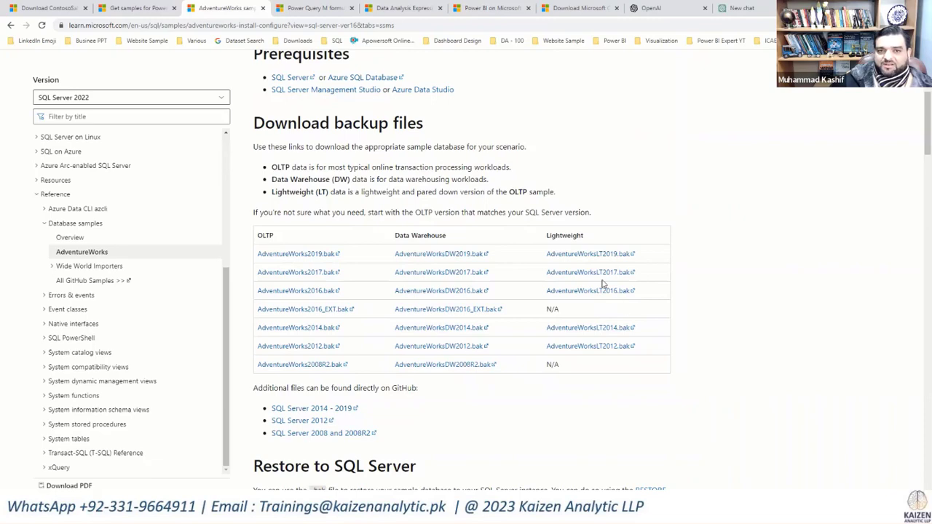
{"action": "scroll", "coordinate": [697, 267], "scroll_direction": "down", "scroll_amount": 1}
{"action": "scroll", "coordinate": [697, 268], "scroll_direction": "down", "scroll_amount": 2}
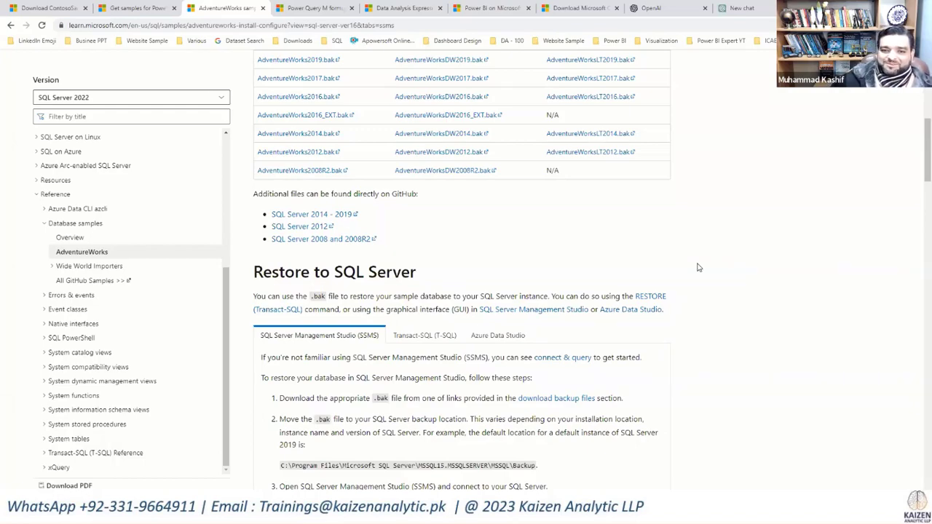
{"action": "scroll", "coordinate": [697, 267], "scroll_direction": "down", "scroll_amount": 2}
{"action": "scroll", "coordinate": [699, 270], "scroll_direction": "up", "scroll_amount": 8}
{"action": "scroll", "coordinate": [699, 270], "scroll_direction": "down", "scroll_amount": 5}
{"action": "scroll", "coordinate": [690, 273], "scroll_direction": "down", "scroll_amount": 9}
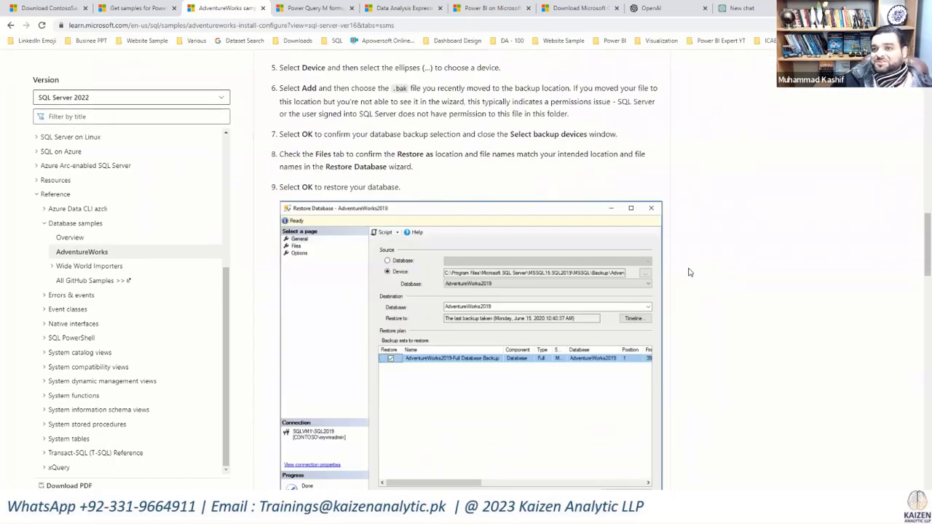
{"action": "scroll", "coordinate": [689, 272], "scroll_direction": "down", "scroll_amount": 8}
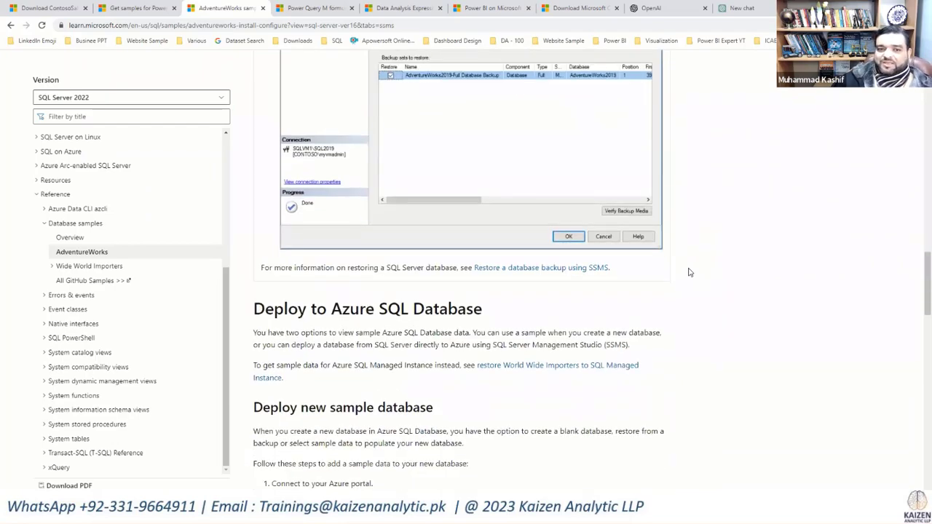
{"action": "scroll", "coordinate": [690, 272], "scroll_direction": "up", "scroll_amount": 20}
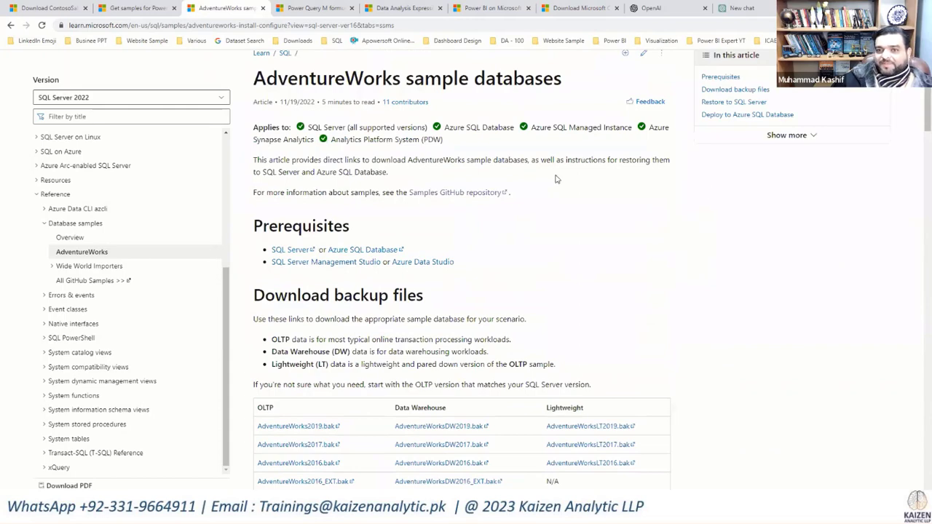
{"action": "scroll", "coordinate": [386, 131], "scroll_direction": "up", "scroll_amount": 1}
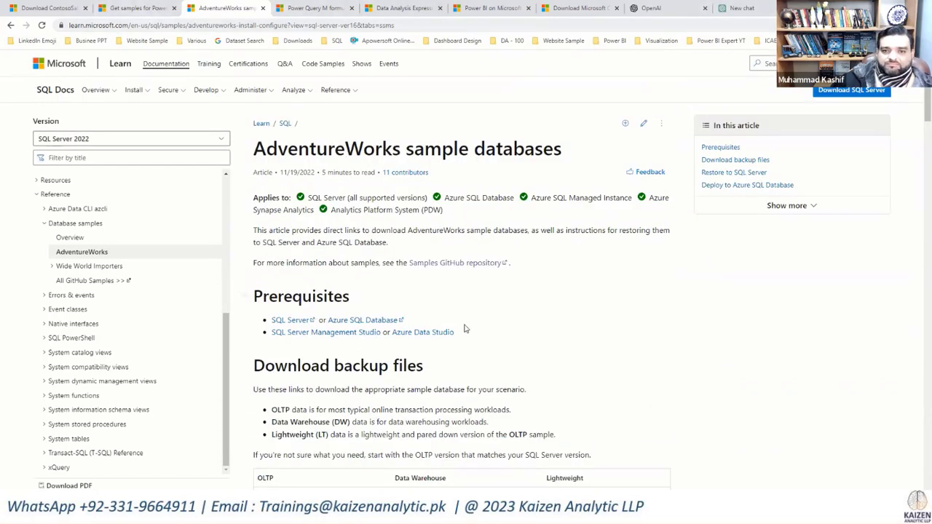
Step: Open the Samples GitHub repository link in a new browser tab and display its sample database folders
{"action": "right_click", "coordinate": [473, 265]}
{"action": "left_click", "coordinate": [500, 268]}
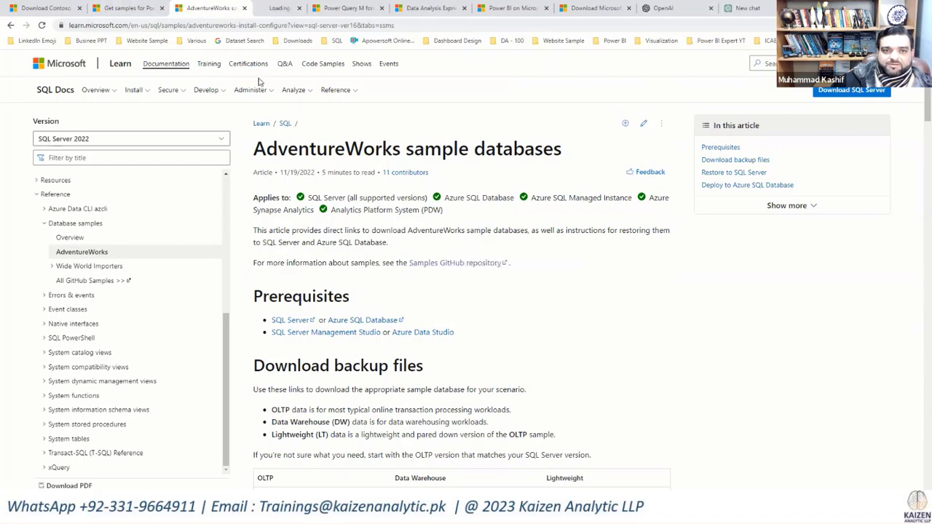
{"action": "left_click", "coordinate": [267, 11]}
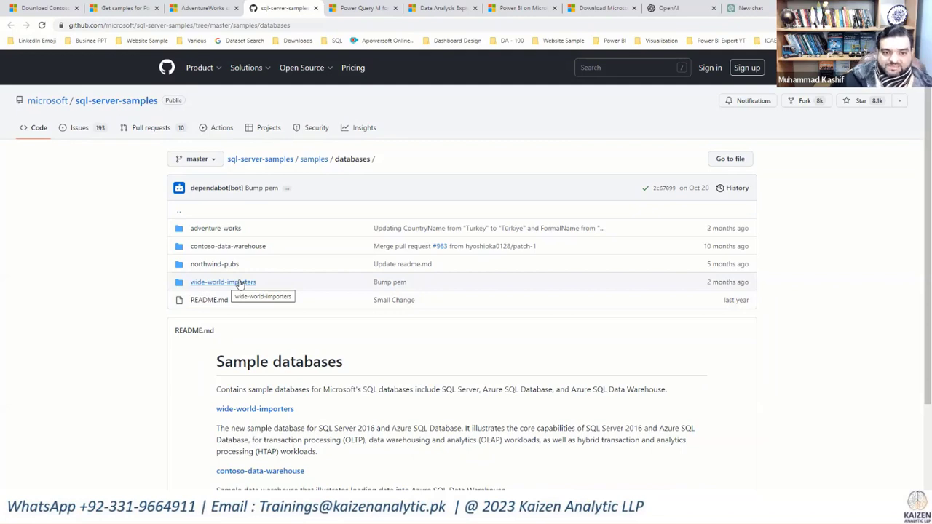
Step: Read the repository's sample database descriptions, revisit the Contoso sales sample download page, and switch to Power BI Desktop
{"action": "scroll", "coordinate": [492, 372], "scroll_direction": "down", "scroll_amount": 3}
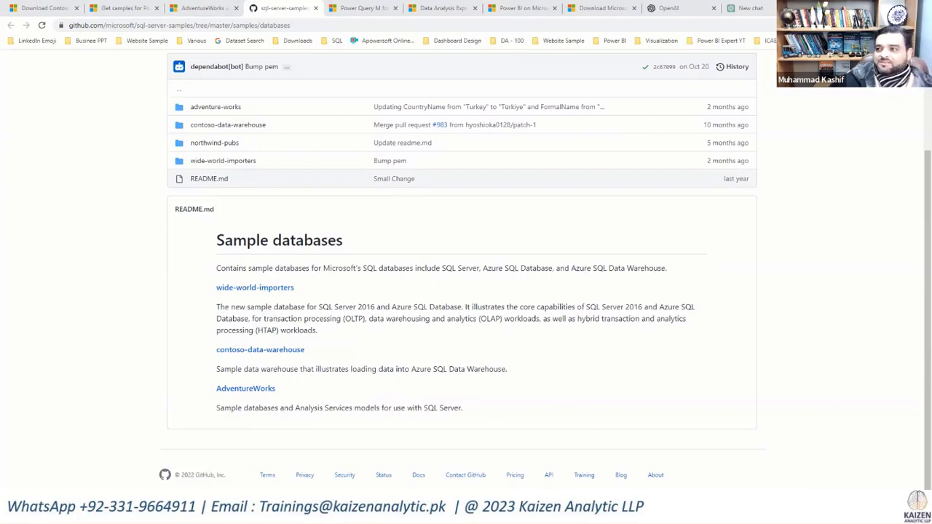
{"action": "left_click", "coordinate": [33, 9]}
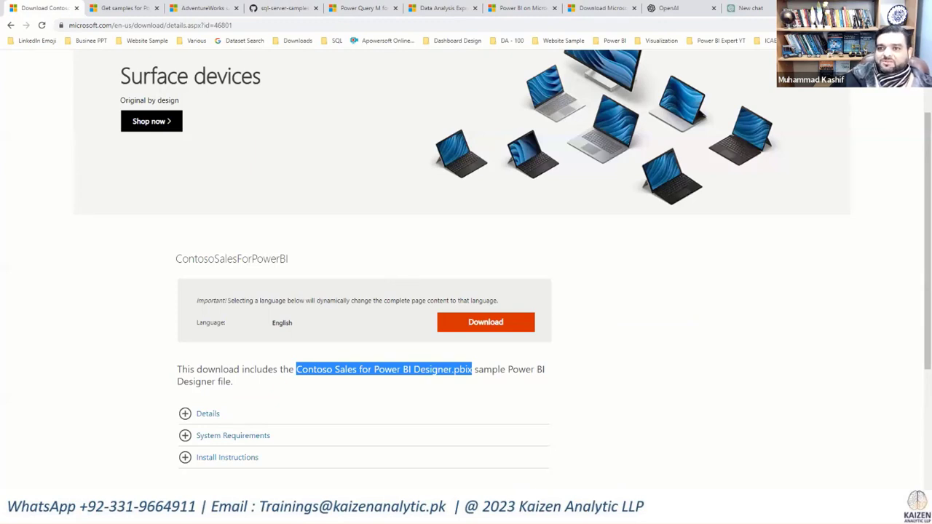
{"action": "key", "text": "alt+Tab"}
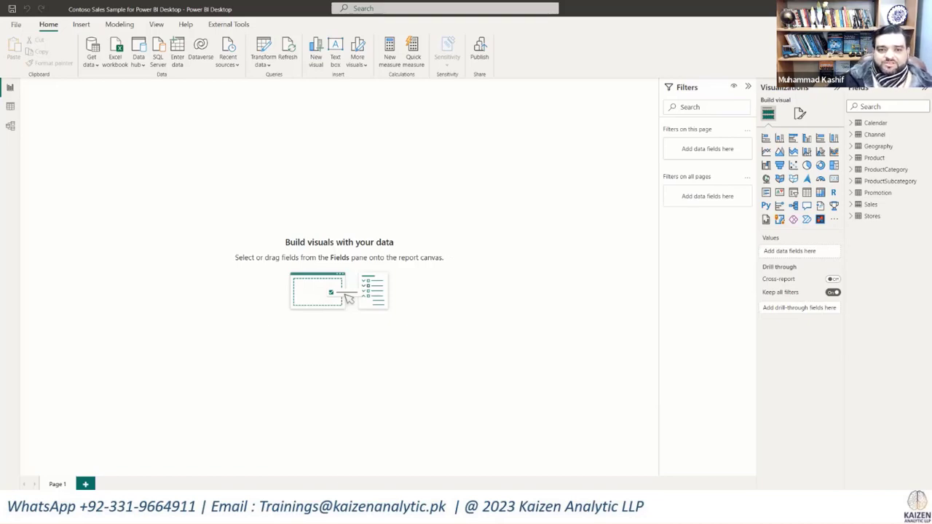
Step: Switch to the Contoso sales sample workbook in Excel, look through its sheets from Channel to SalesPerson, and return to Power BI Desktop
{"action": "key", "text": "alt+Tab"}
{"action": "left_click", "coordinate": [101, 487]}
{"action": "left_click", "coordinate": [133, 486]}
{"action": "left_click", "coordinate": [160, 487]}
{"action": "left_click", "coordinate": [195, 486]}
{"action": "left_click", "coordinate": [238, 487]}
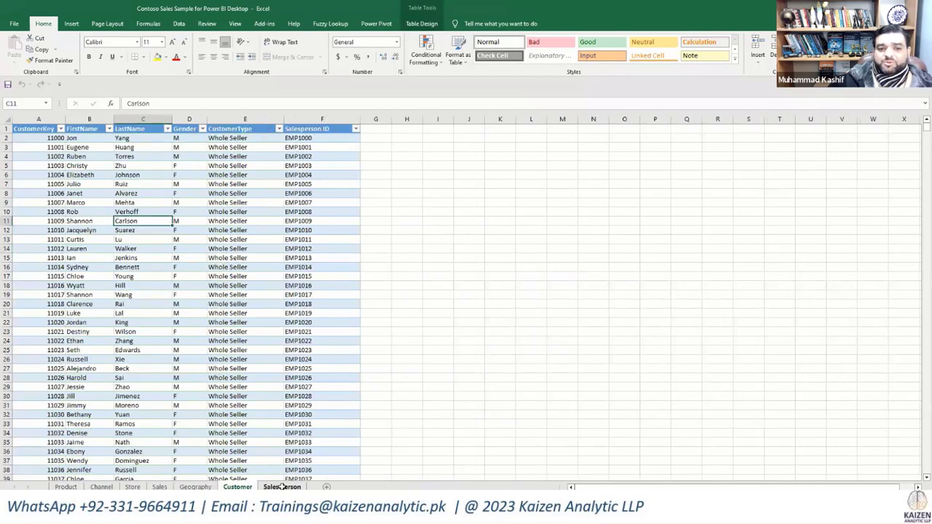
{"action": "left_click", "coordinate": [282, 487]}
{"action": "key", "text": "alt+Tab"}
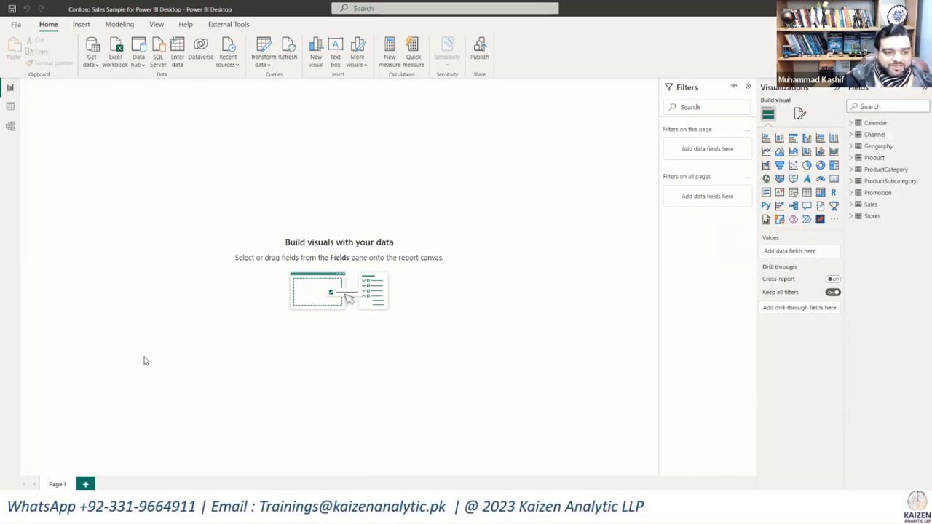
Step: Switch to the presentation and show the slide on the Power BI interface and its view types
{"action": "key", "text": "alt+Tab"}
{"action": "left_click", "coordinate": [501, 250]}
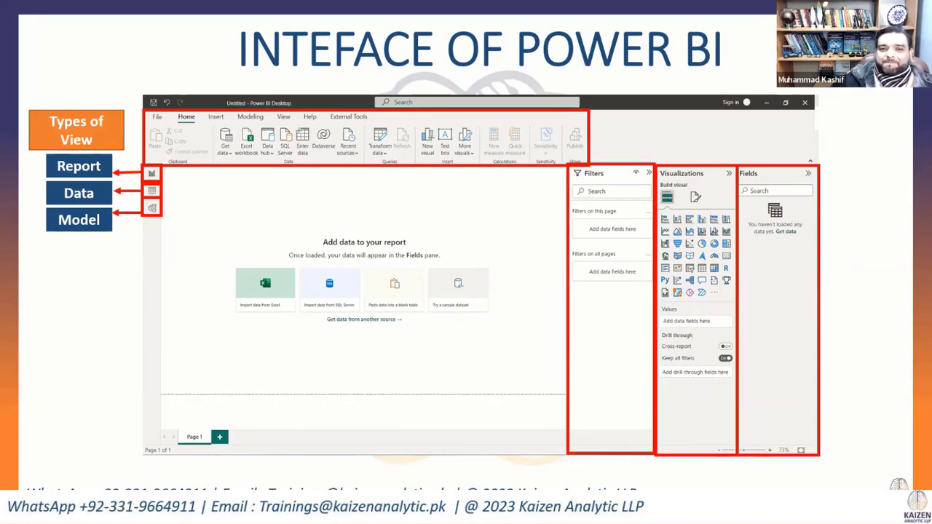
{"action": "key", "text": "Right"}
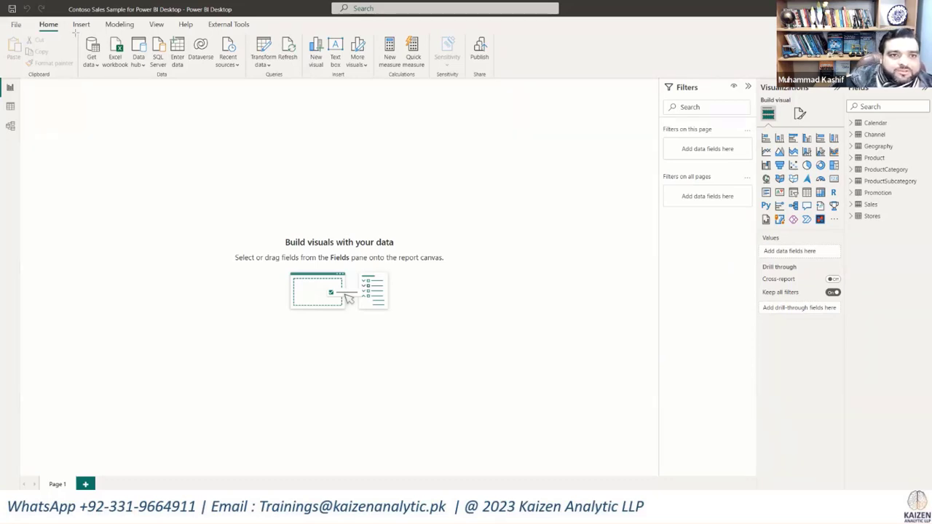
Step: Open the full Get Data list of available data sources in Power BI Desktop
{"action": "mouse_move", "coordinate": [77, 34]}
{"action": "left_mouse_down"}
{"action": "mouse_move", "coordinate": [106, 52]}
{"action": "mouse_move", "coordinate": [245, 80]}
{"action": "left_mouse_up"}
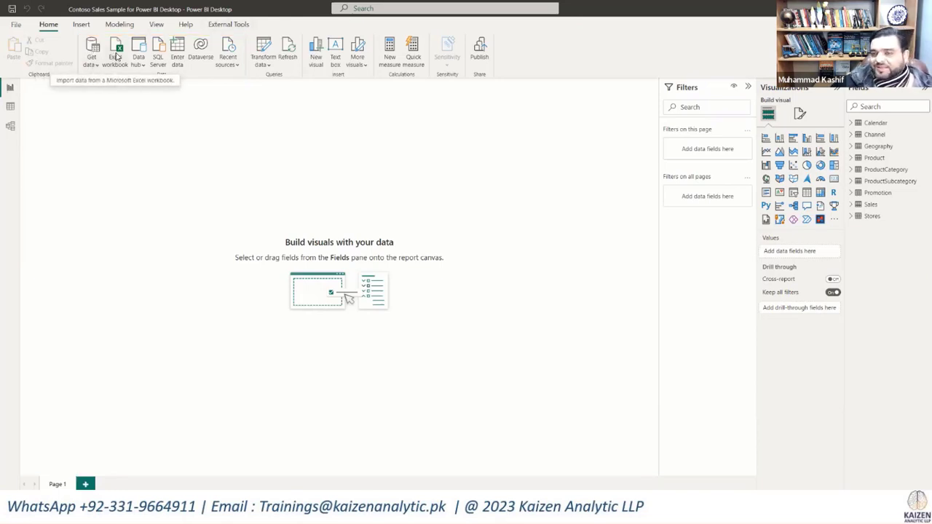
{"action": "left_click", "coordinate": [91, 59]}
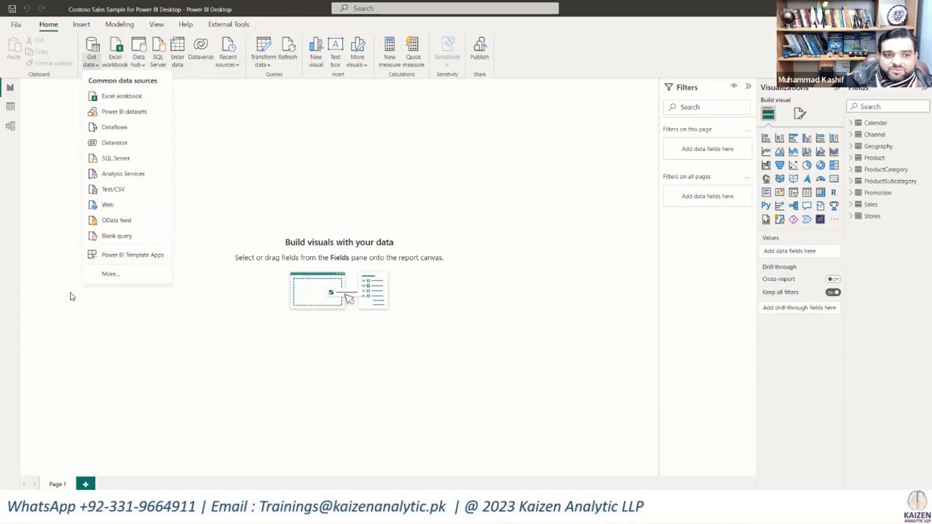
{"action": "left_click", "coordinate": [110, 275]}
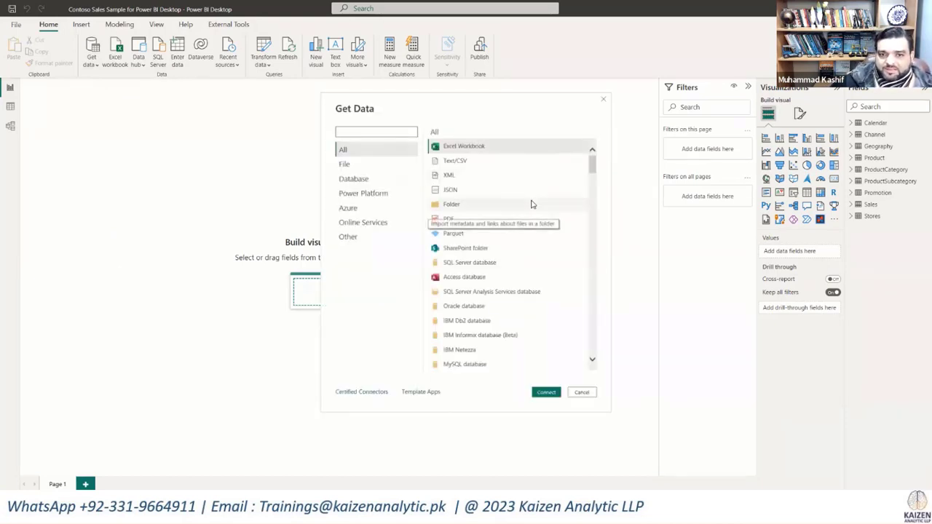
Step: Examine the complete list of data connectors, from files and databases to online services, and return to its beginning
{"action": "scroll", "coordinate": [532, 205], "scroll_direction": "down", "scroll_amount": 3}
{"action": "scroll", "coordinate": [531, 204], "scroll_direction": "down", "scroll_amount": 6}
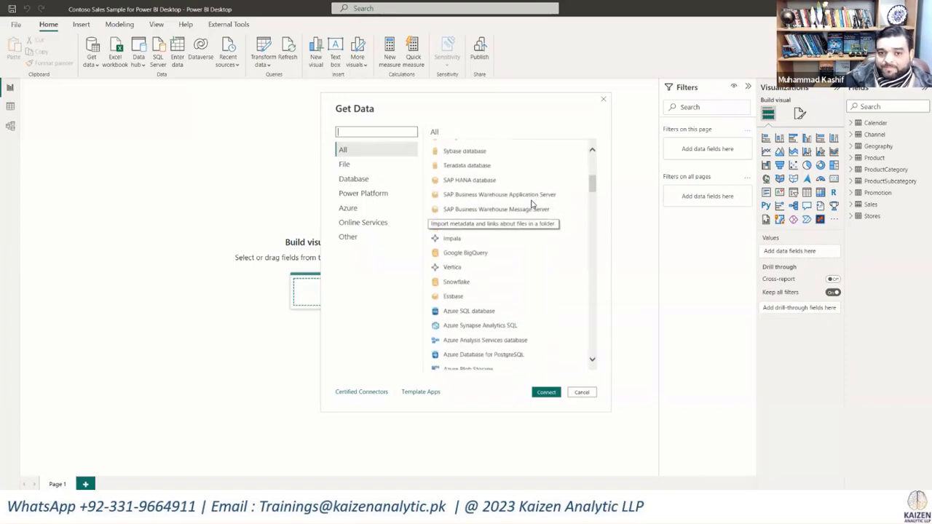
{"action": "scroll", "coordinate": [531, 204], "scroll_direction": "up", "scroll_amount": 9}
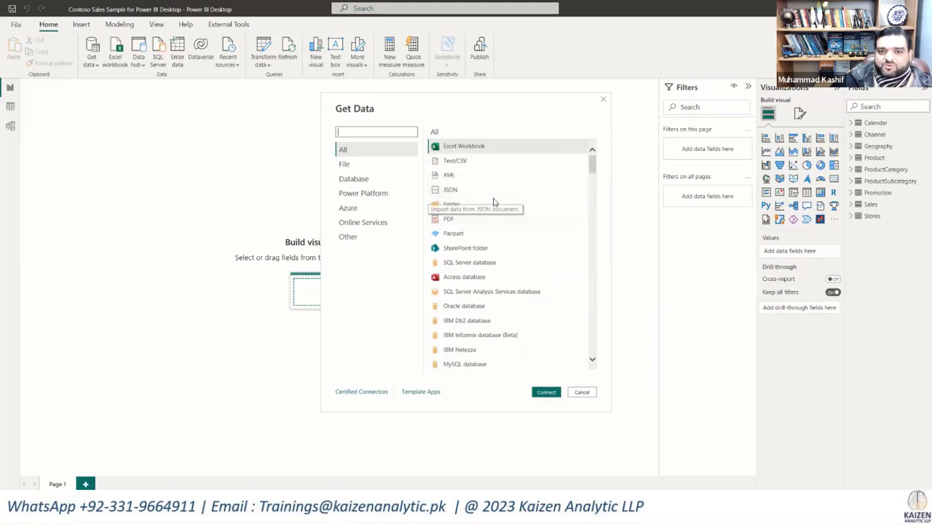
{"action": "scroll", "coordinate": [495, 203], "scroll_direction": "down", "scroll_amount": 3}
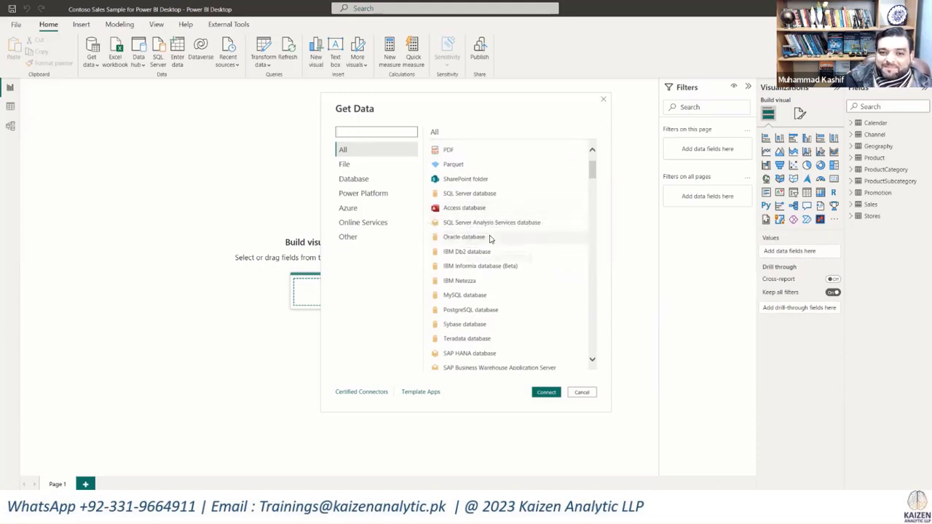
{"action": "scroll", "coordinate": [492, 237], "scroll_direction": "down", "scroll_amount": 3}
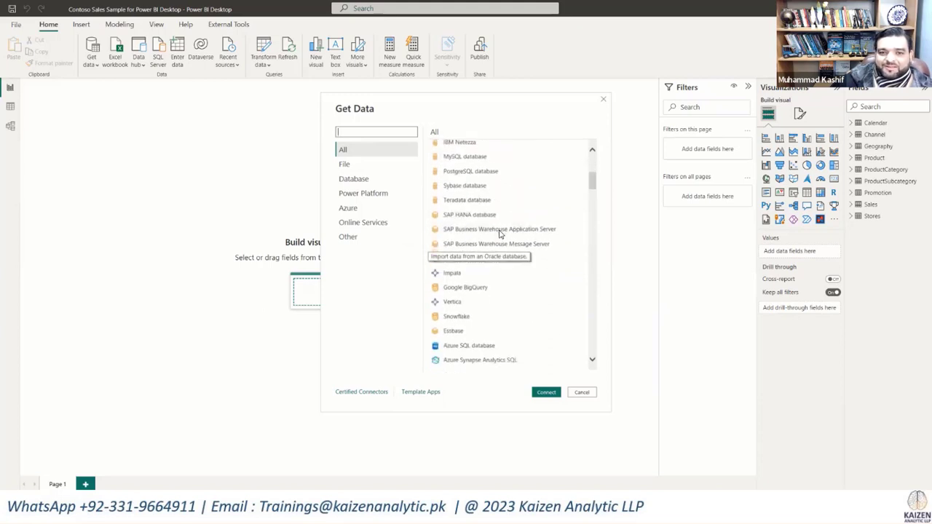
{"action": "scroll", "coordinate": [495, 233], "scroll_direction": "down", "scroll_amount": 1}
{"action": "scroll", "coordinate": [499, 234], "scroll_direction": "down", "scroll_amount": 8}
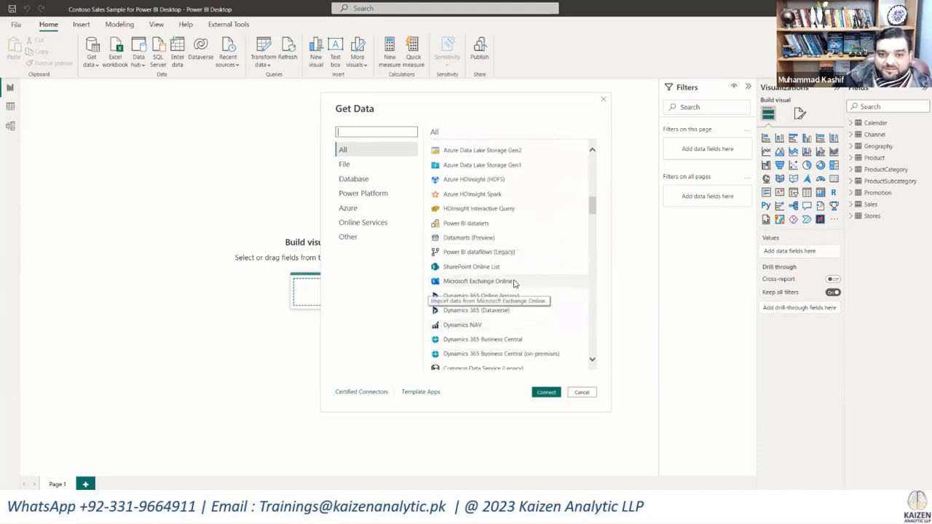
{"action": "scroll", "coordinate": [505, 227], "scroll_direction": "down", "scroll_amount": 3}
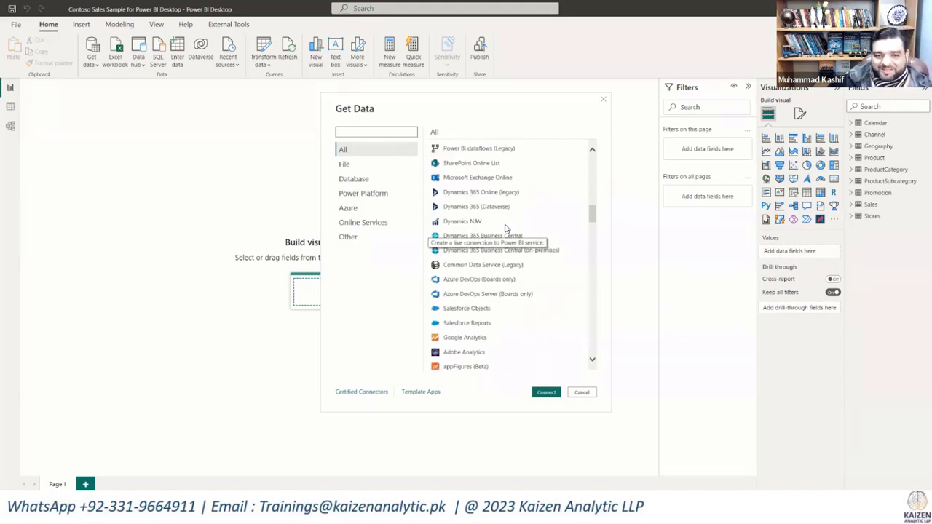
{"action": "scroll", "coordinate": [505, 228], "scroll_direction": "down", "scroll_amount": 2}
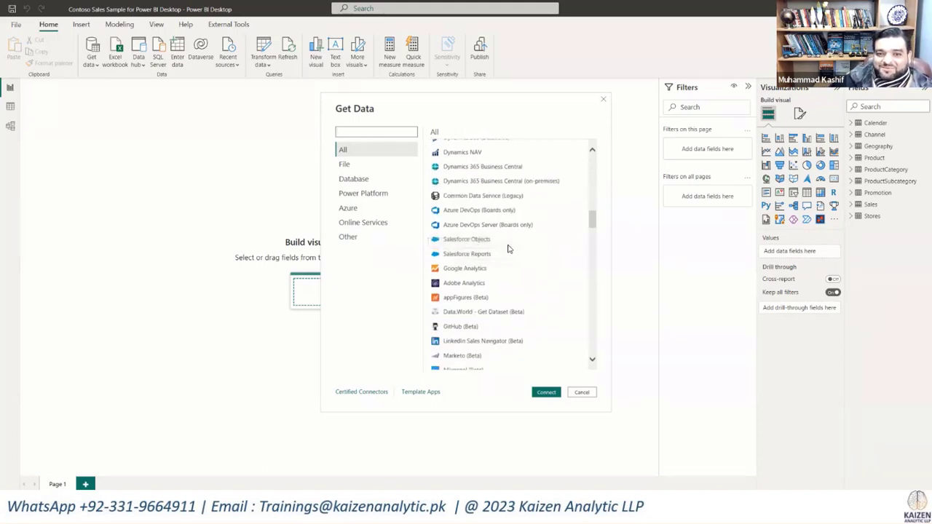
{"action": "scroll", "coordinate": [507, 246], "scroll_direction": "down", "scroll_amount": 1}
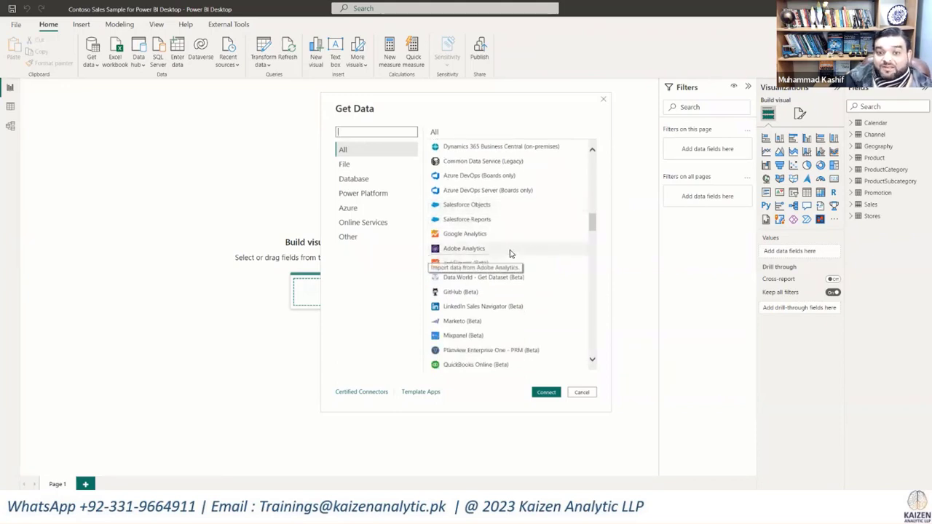
{"action": "scroll", "coordinate": [512, 257], "scroll_direction": "down", "scroll_amount": 3}
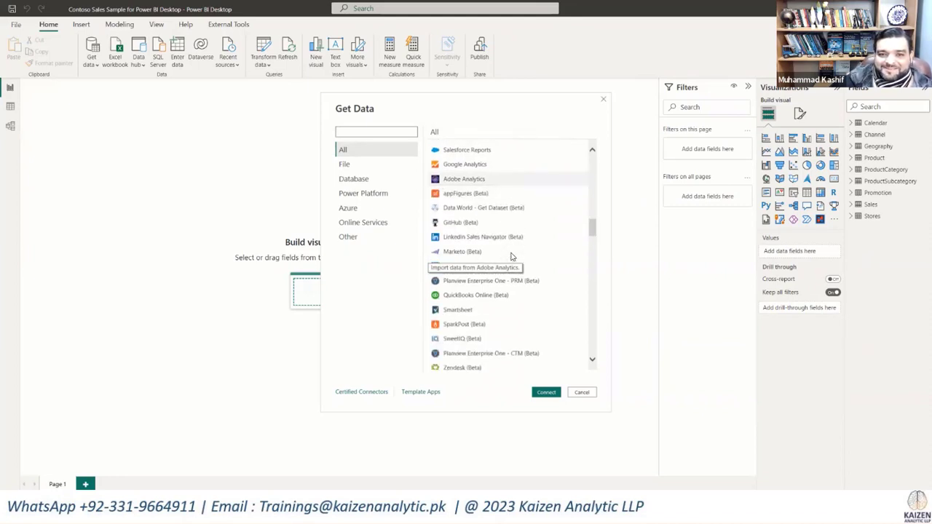
{"action": "scroll", "coordinate": [512, 257], "scroll_direction": "down", "scroll_amount": 1}
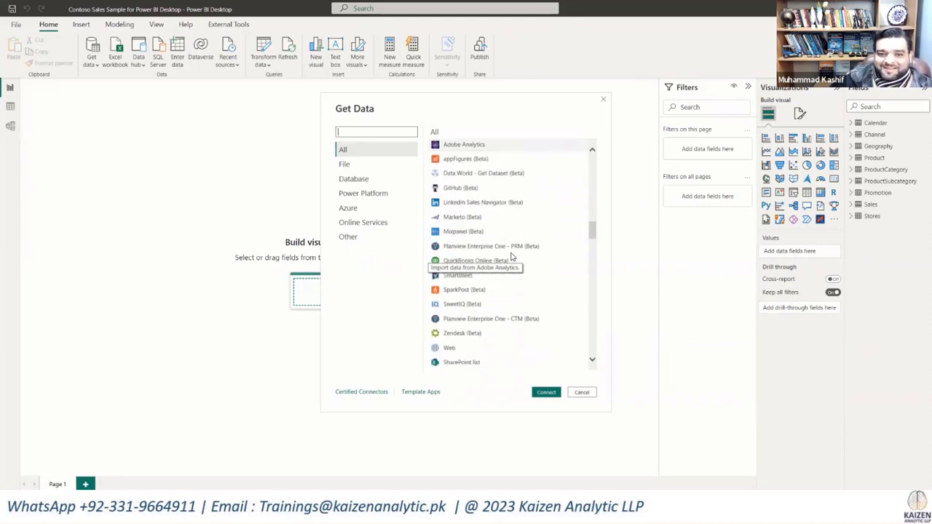
{"action": "scroll", "coordinate": [512, 256], "scroll_direction": "down", "scroll_amount": 3}
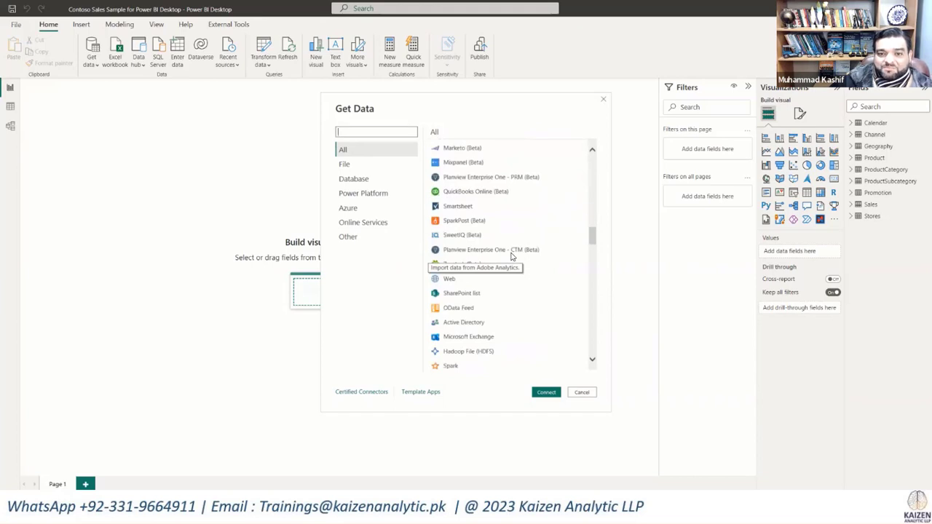
{"action": "scroll", "coordinate": [512, 256], "scroll_direction": "down", "scroll_amount": 1}
{"action": "scroll", "coordinate": [512, 257], "scroll_direction": "down", "scroll_amount": 2}
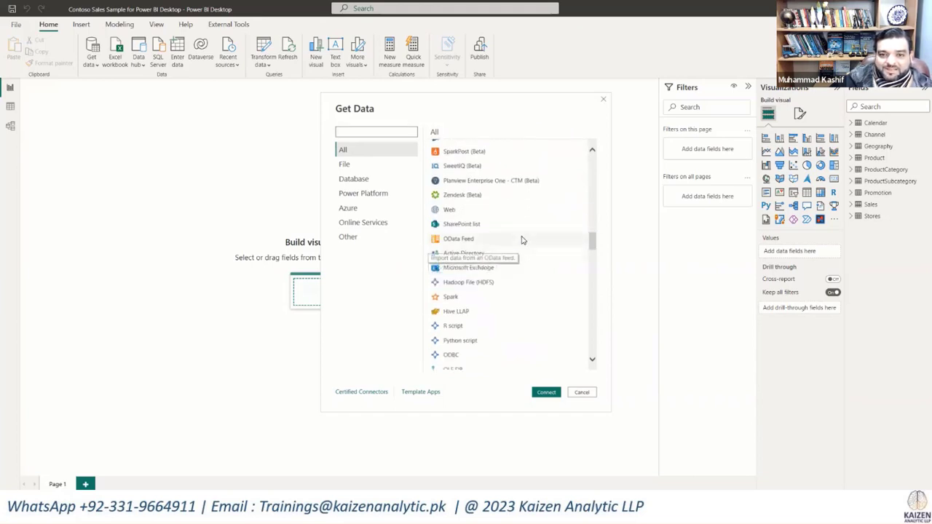
{"action": "scroll", "coordinate": [521, 241], "scroll_direction": "down", "scroll_amount": 1}
{"action": "scroll", "coordinate": [524, 233], "scroll_direction": "down", "scroll_amount": 3}
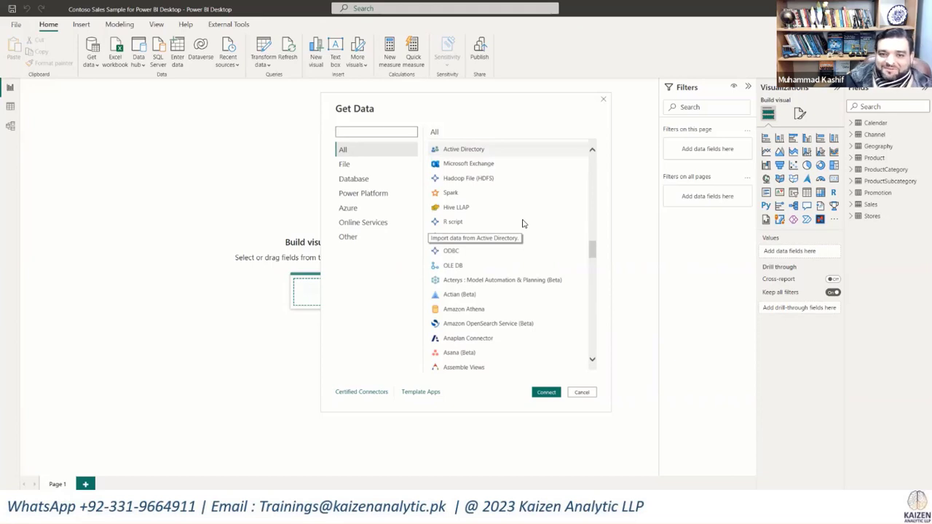
{"action": "scroll", "coordinate": [522, 223], "scroll_direction": "down", "scroll_amount": 1}
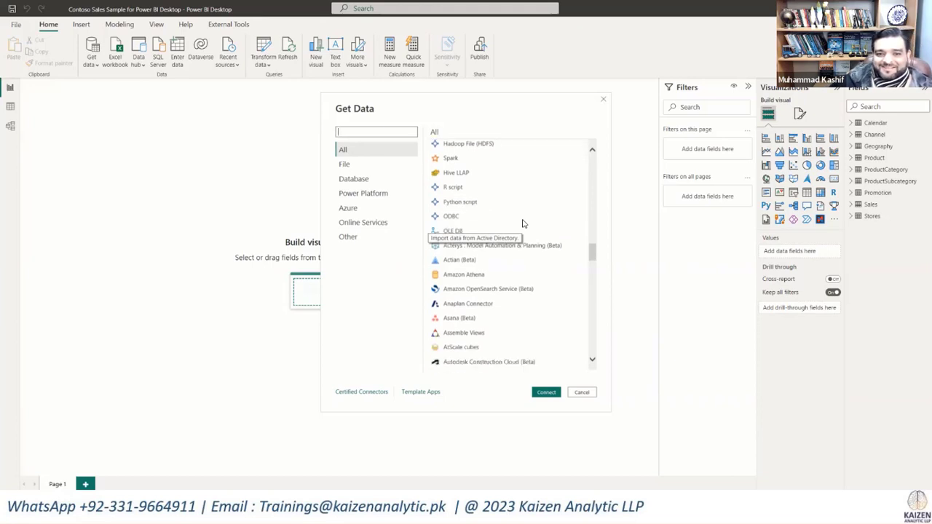
{"action": "scroll", "coordinate": [522, 223], "scroll_direction": "down", "scroll_amount": 6}
{"action": "scroll", "coordinate": [522, 222], "scroll_direction": "down", "scroll_amount": 5}
{"action": "scroll", "coordinate": [523, 223], "scroll_direction": "down", "scroll_amount": 5}
{"action": "scroll", "coordinate": [523, 222], "scroll_direction": "down", "scroll_amount": 8}
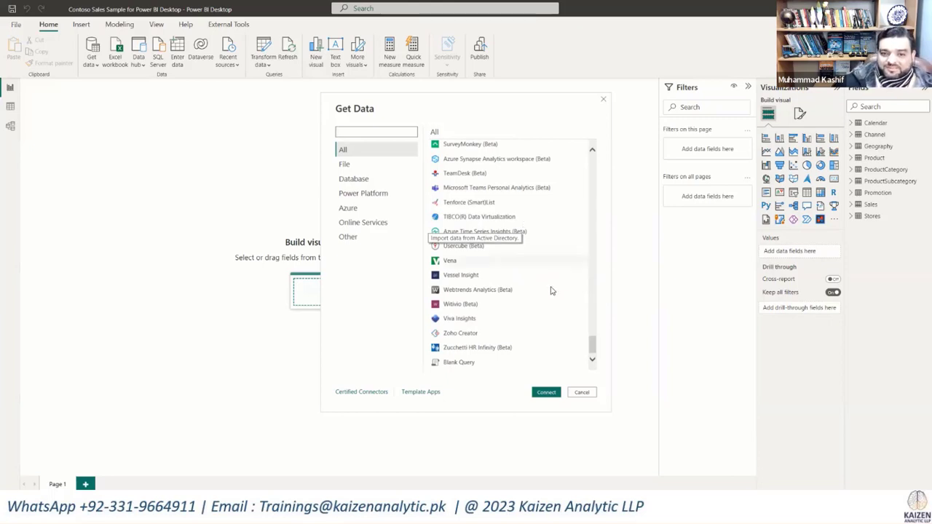
{"action": "scroll", "coordinate": [528, 323], "scroll_direction": "up", "scroll_amount": 4}
{"action": "scroll", "coordinate": [530, 324], "scroll_direction": "up", "scroll_amount": 10}
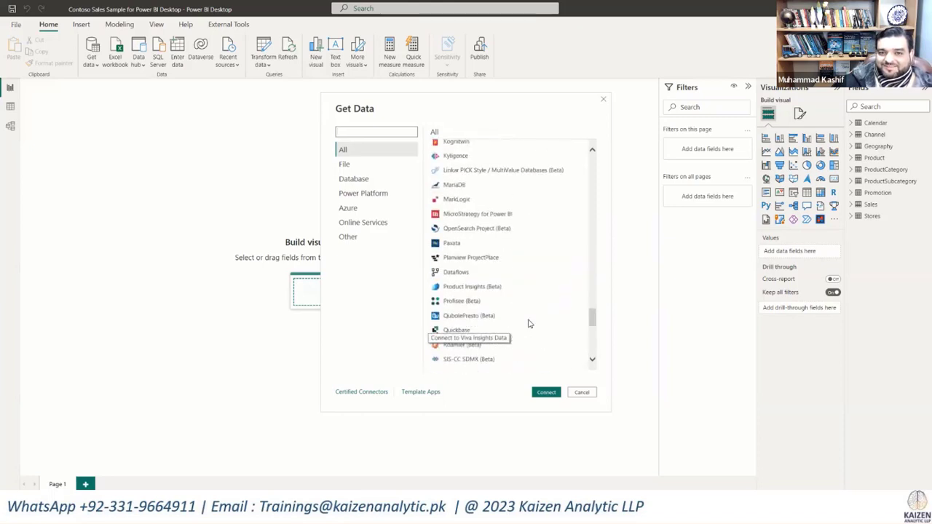
{"action": "scroll", "coordinate": [529, 323], "scroll_direction": "up", "scroll_amount": 15}
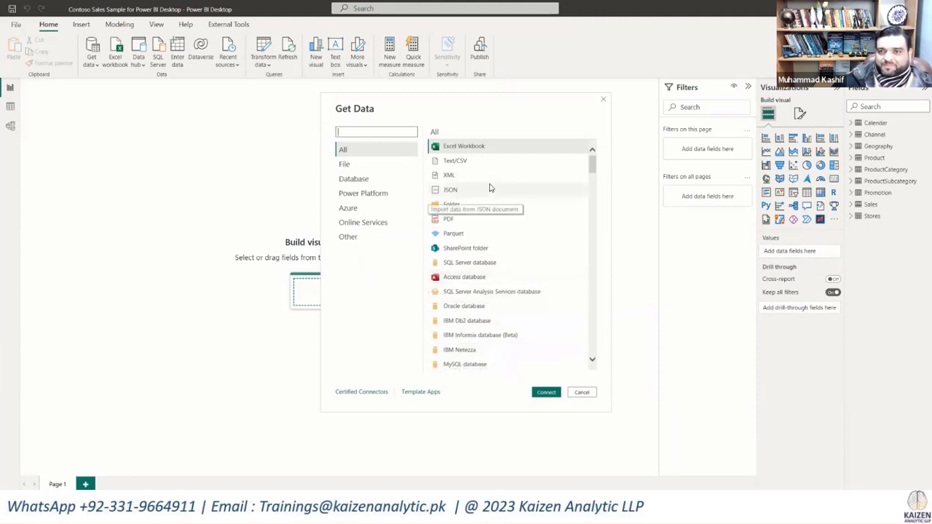
Step: Connect to an Excel workbook source, using the file Contoso Sales Sample for Power BI Desktop
{"action": "left_click", "coordinate": [468, 148]}
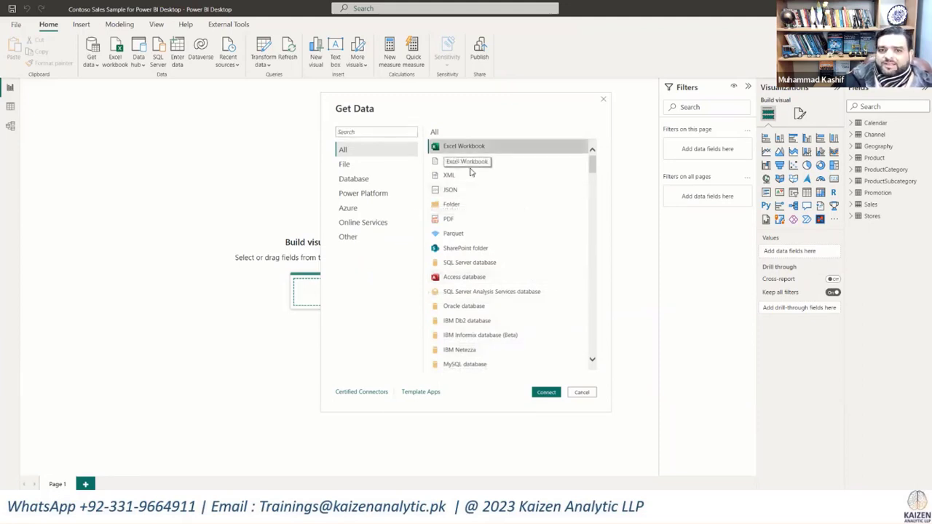
{"action": "left_click", "coordinate": [530, 397]}
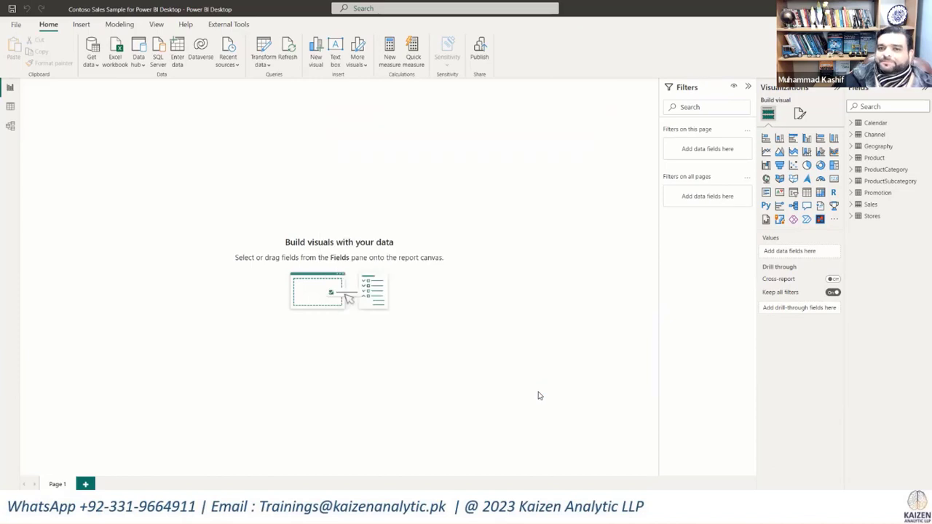
{"action": "left_click", "coordinate": [481, 7]}
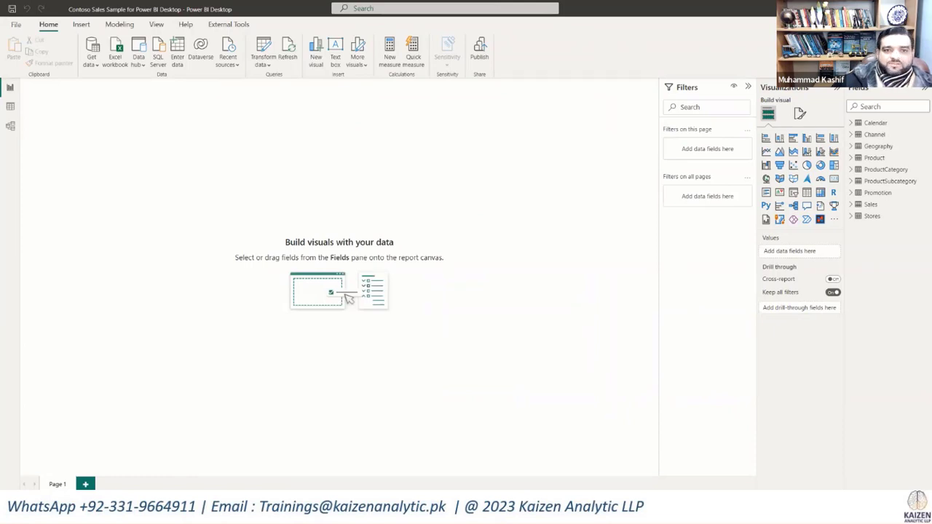
{"action": "left_click", "coordinate": [281, 112]}
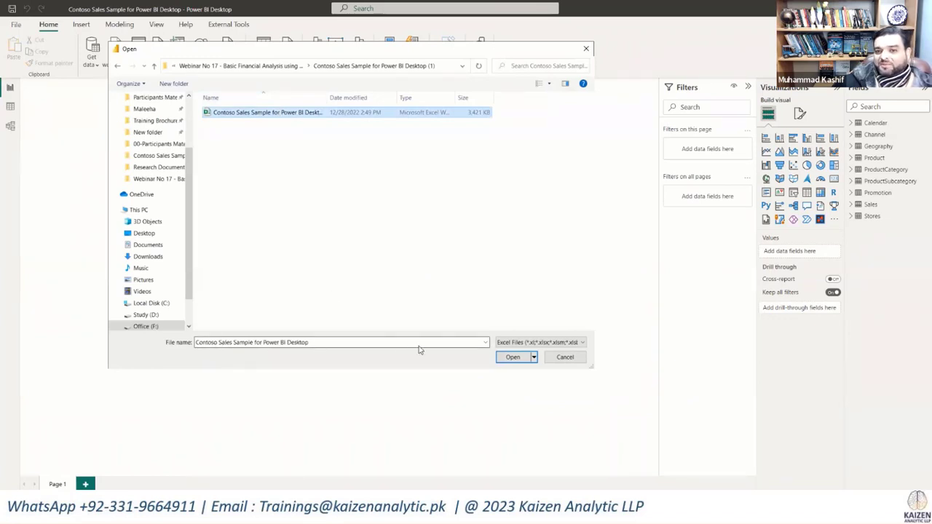
{"action": "left_click", "coordinate": [513, 357]}
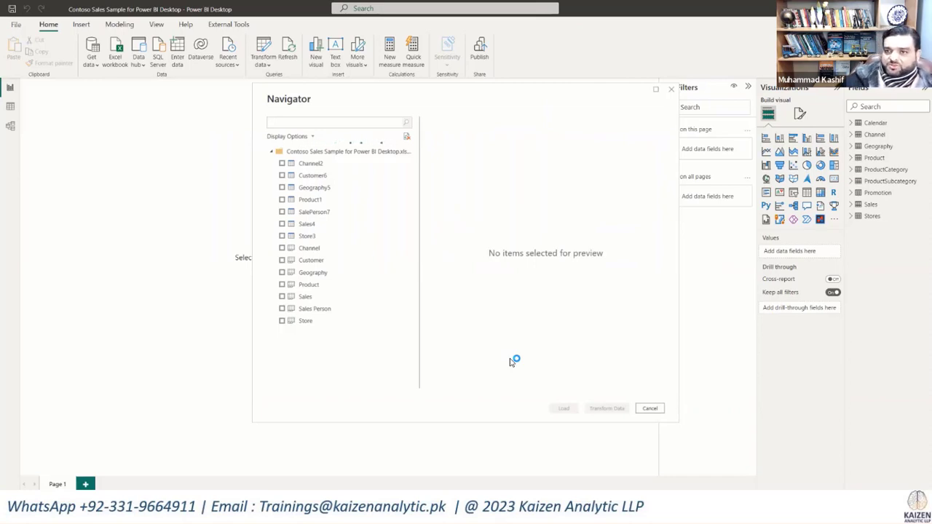
Step: Mark the Channel2 table for import and preview the Customer6, Geography5, Product1, SalePerson7, Sales4 and Store3 tables of the workbook
{"action": "left_click", "coordinate": [311, 166]}
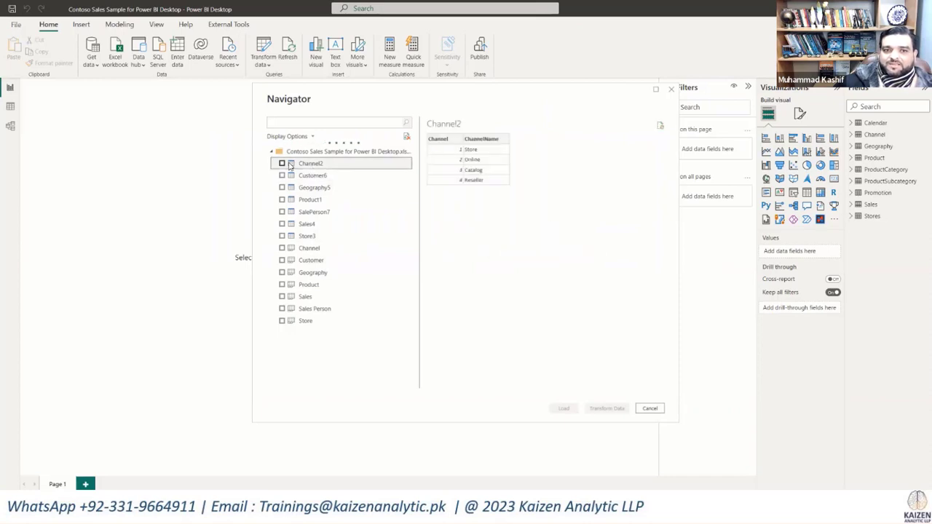
{"action": "left_click", "coordinate": [283, 164]}
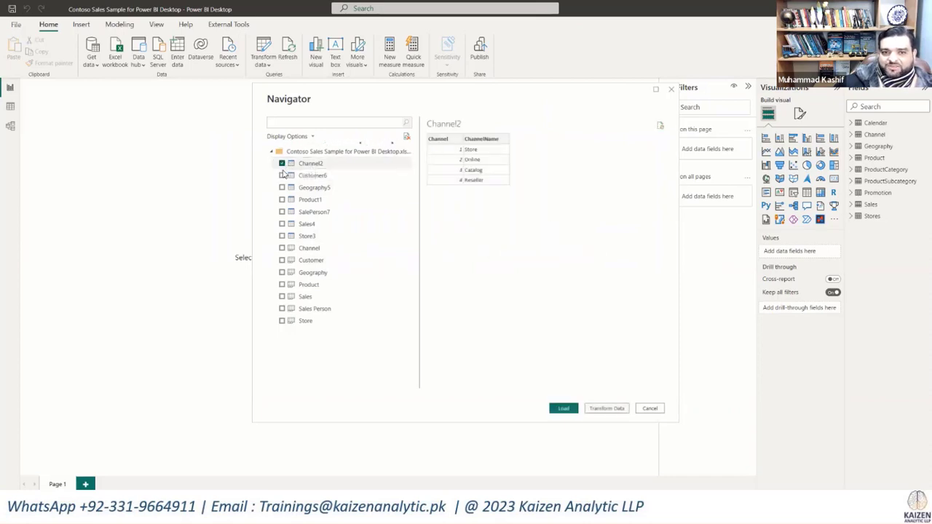
{"action": "left_click", "coordinate": [302, 178]}
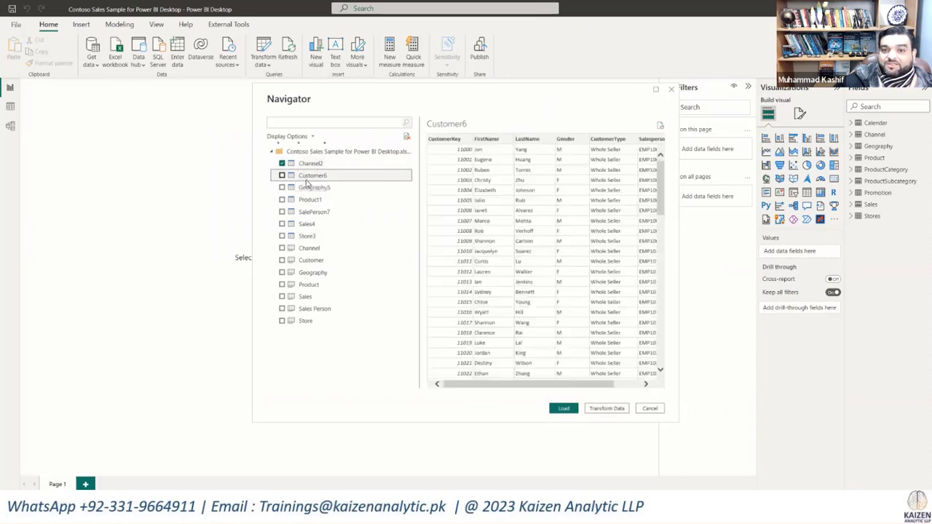
{"action": "left_click", "coordinate": [313, 188]}
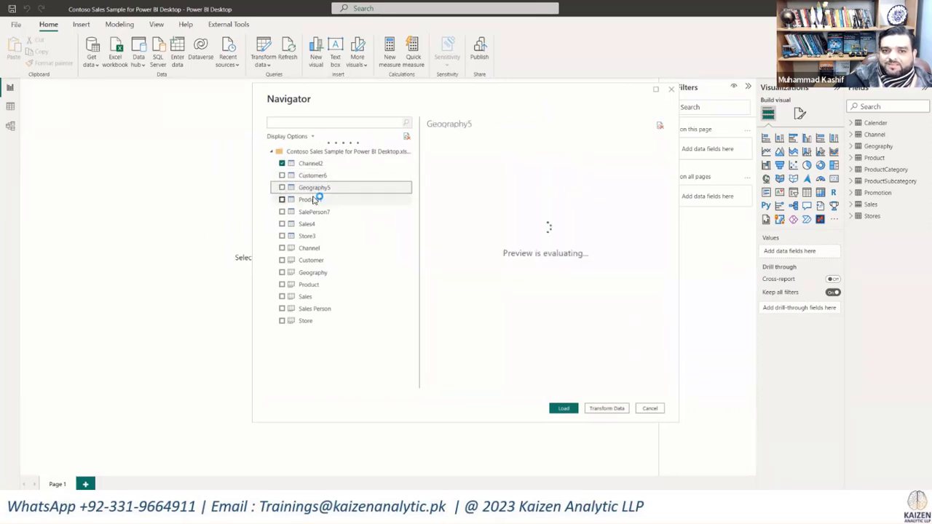
{"action": "left_click", "coordinate": [314, 211]}
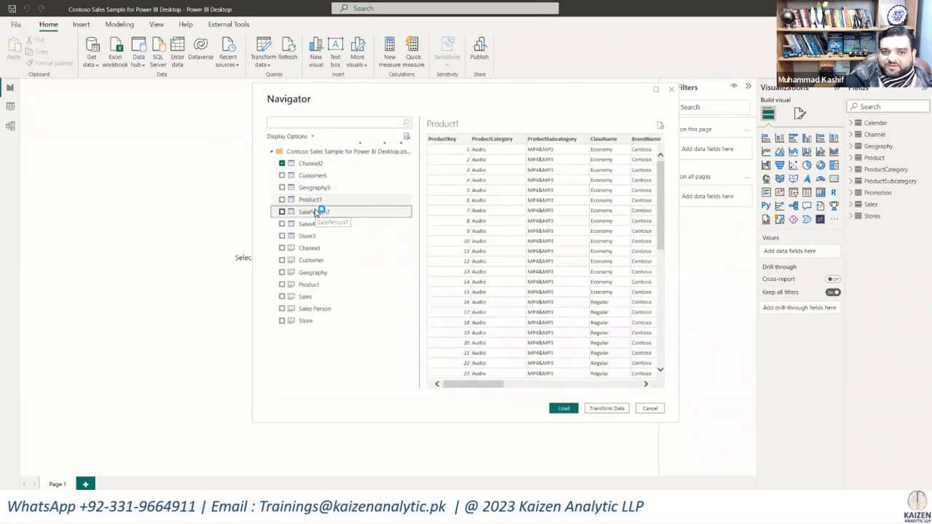
{"action": "left_click", "coordinate": [309, 224]}
{"action": "left_click", "coordinate": [308, 236]}
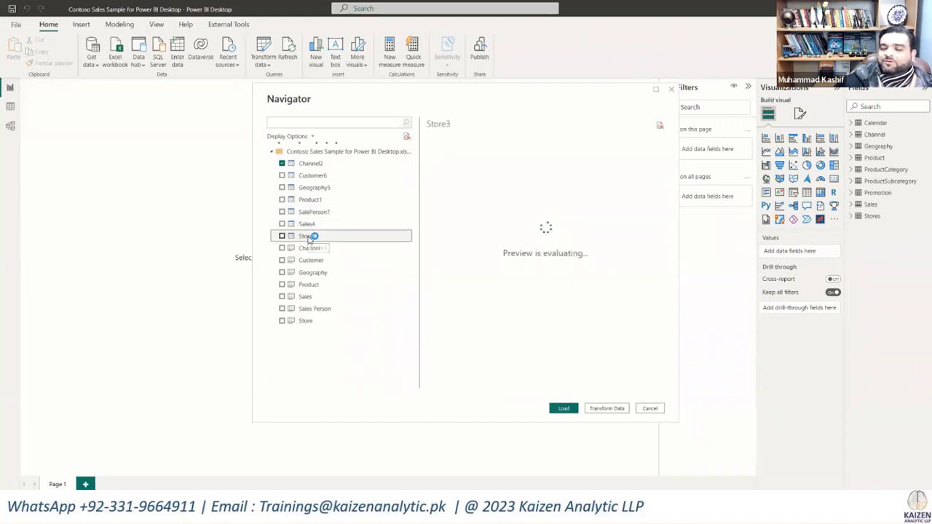
Step: Mark the Customer6, Geography5, Product1, SalePerson7, Sales4 and Store3 tables for import as well, and dismiss the Navigator without loading
{"action": "left_click", "coordinate": [283, 177]}
{"action": "left_click", "coordinate": [283, 188]}
{"action": "left_click", "coordinate": [282, 200]}
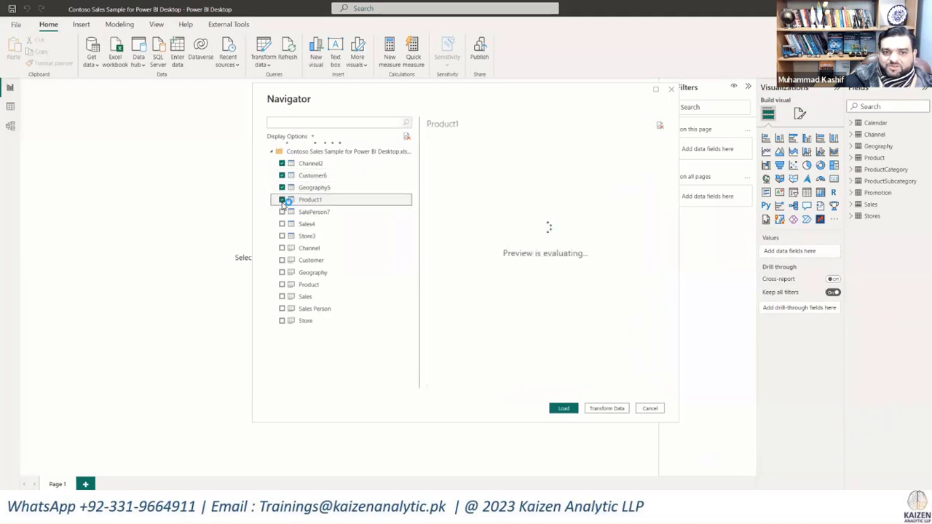
{"action": "left_click", "coordinate": [283, 212]}
{"action": "left_click", "coordinate": [283, 225]}
{"action": "left_click", "coordinate": [282, 237]}
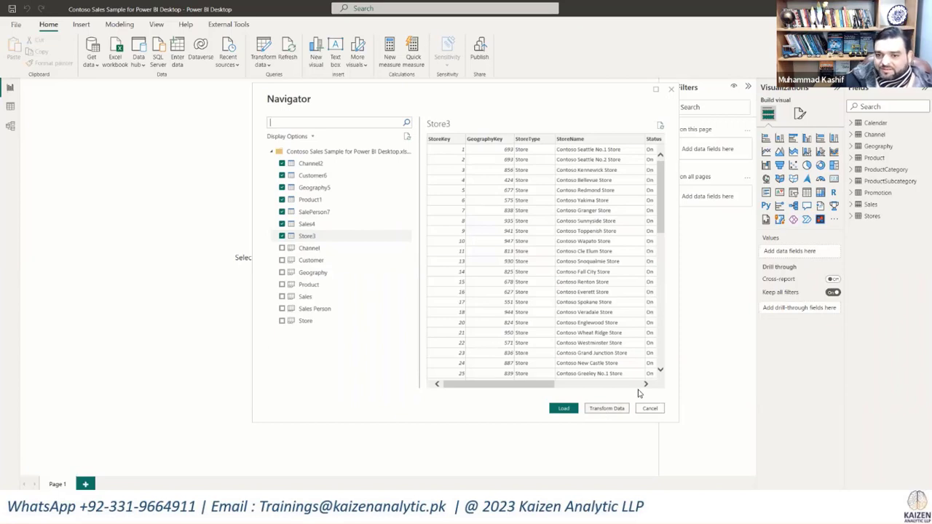
{"action": "left_click", "coordinate": [650, 409]}
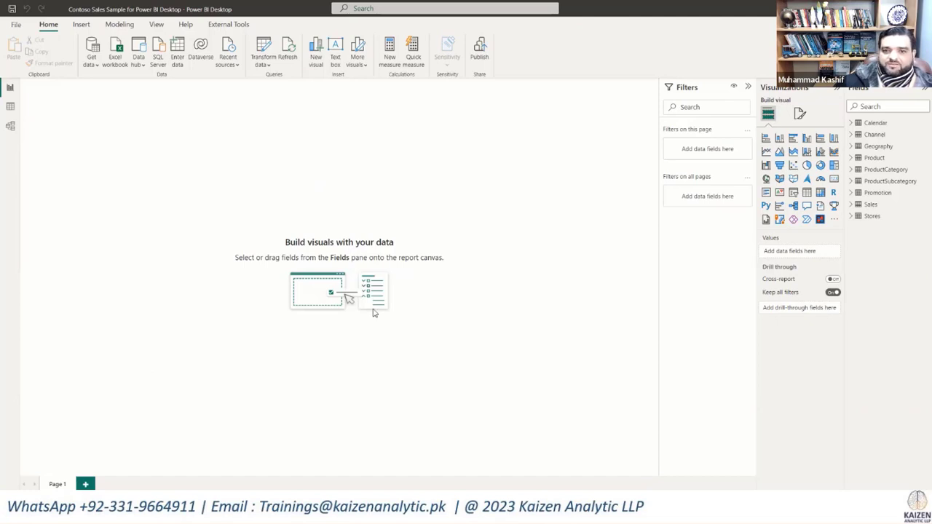
Step: Show the Building Block slide in the presentation briefly and return to Power BI Desktop
{"action": "key", "text": "alt+Tab"}
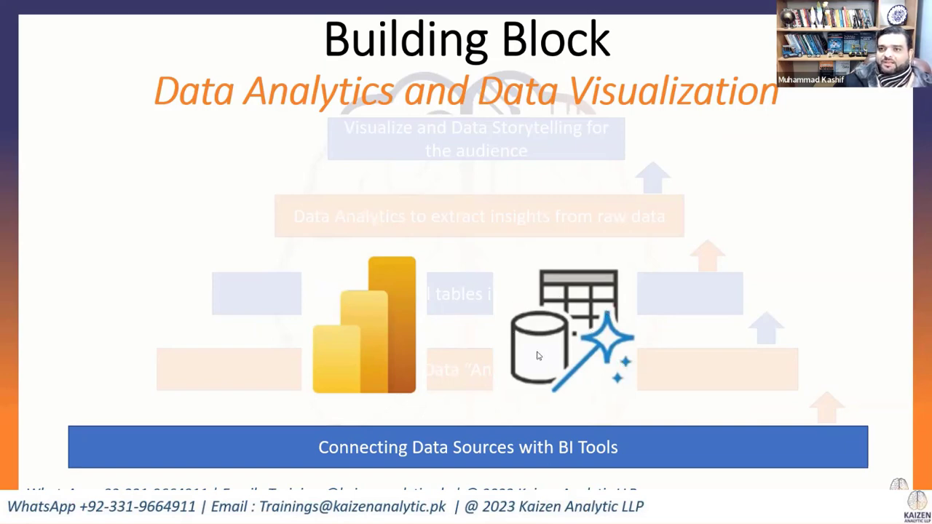
{"action": "key", "text": "alt+Tab"}
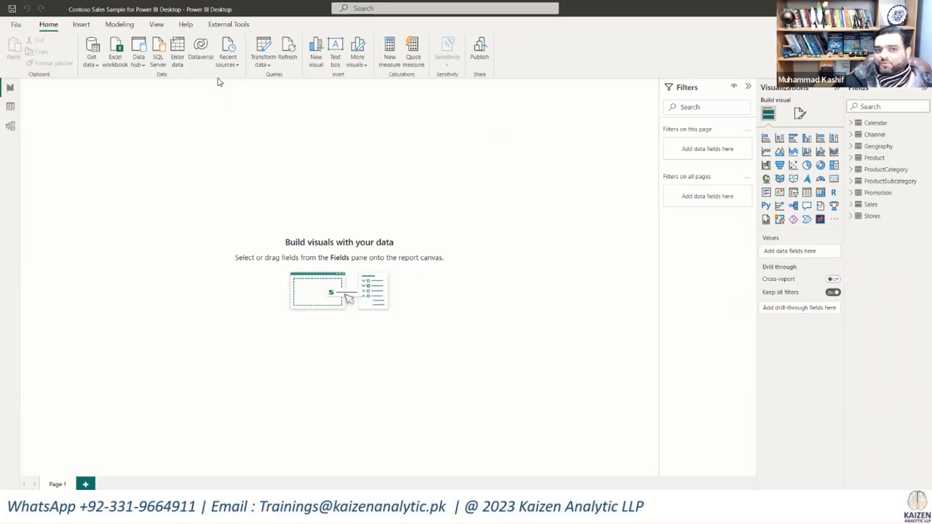
Step: Open the Power Query Editor, outline its window title with a red annotation rectangle and clear the annotation
{"action": "left_click", "coordinate": [269, 69]}
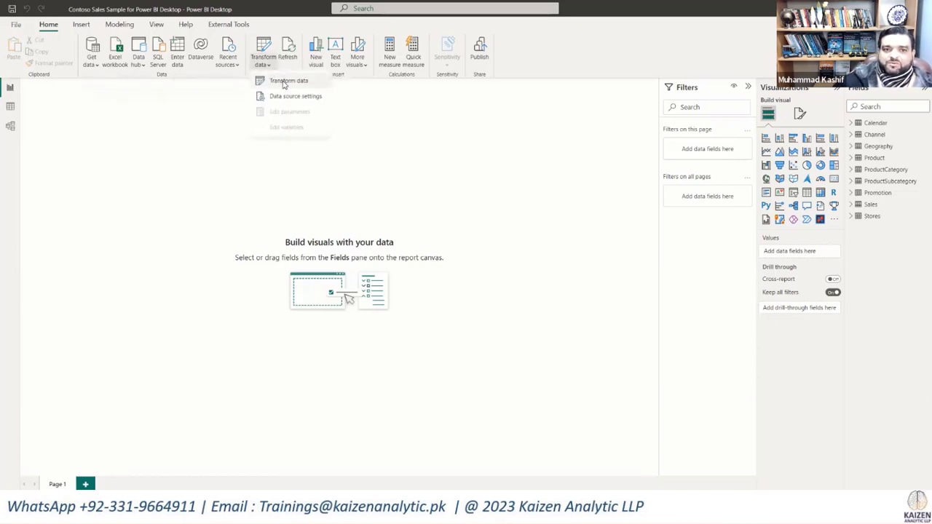
{"action": "left_click", "coordinate": [284, 83]}
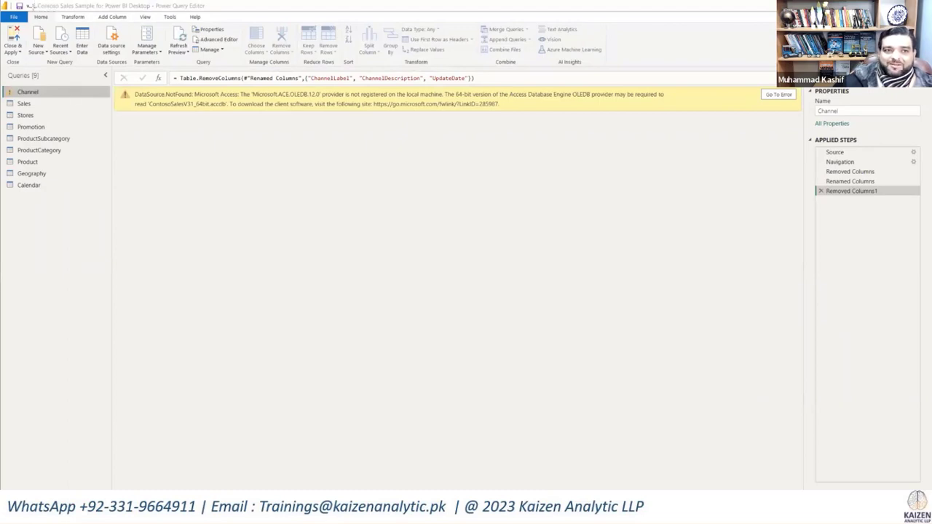
{"action": "mouse_move", "coordinate": [32, 2]}
{"action": "left_mouse_down"}
{"action": "mouse_move", "coordinate": [47, 11]}
{"action": "mouse_move", "coordinate": [209, 10]}
{"action": "left_mouse_up"}
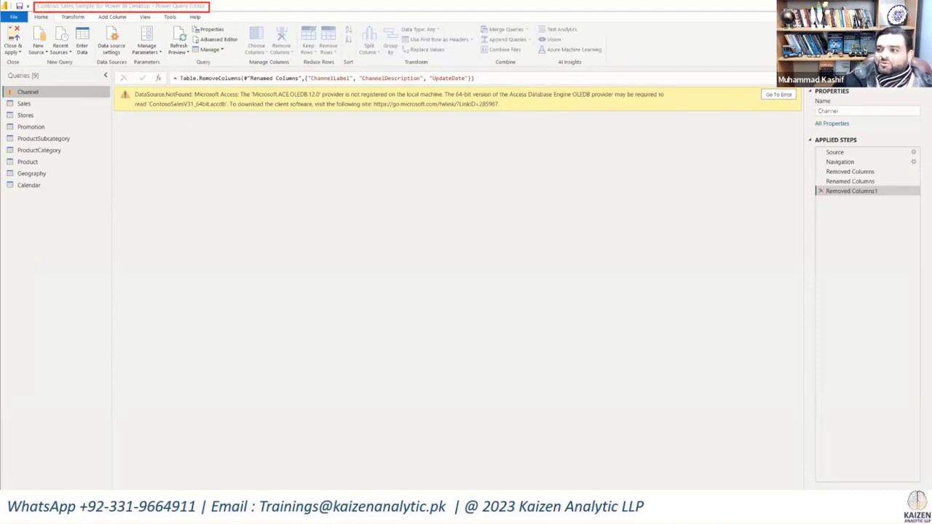
{"action": "key", "text": "Escape"}
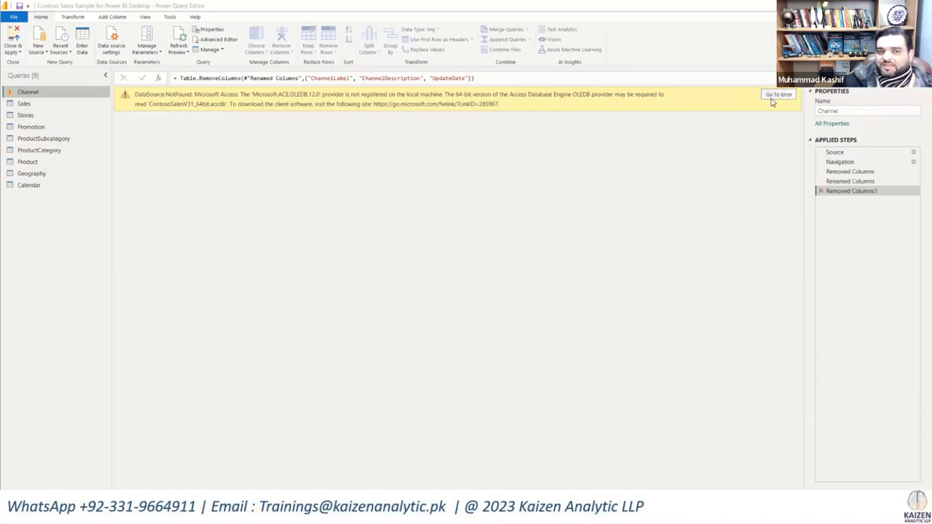
Step: Examine the full list of new data sources available from within the Power Query Editor and close it without connecting
{"action": "left_click", "coordinate": [33, 52]}
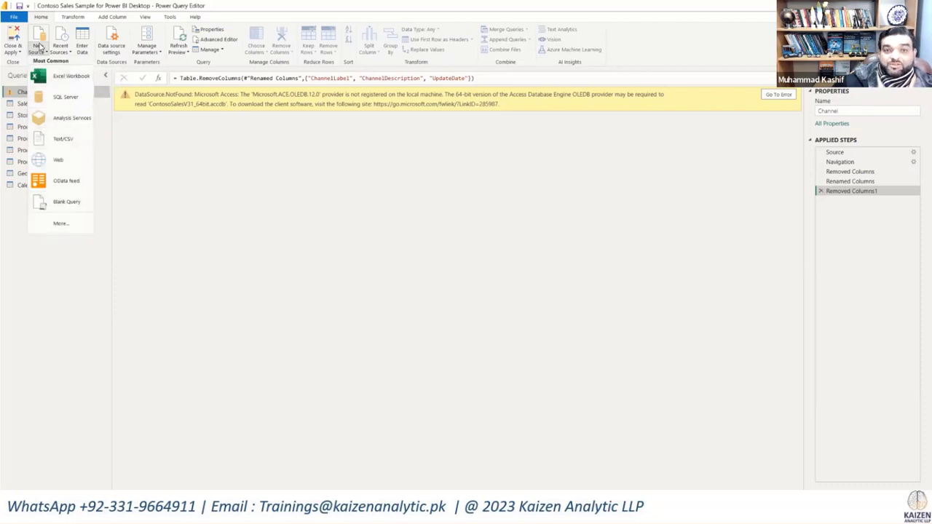
{"action": "left_click", "coordinate": [61, 224]}
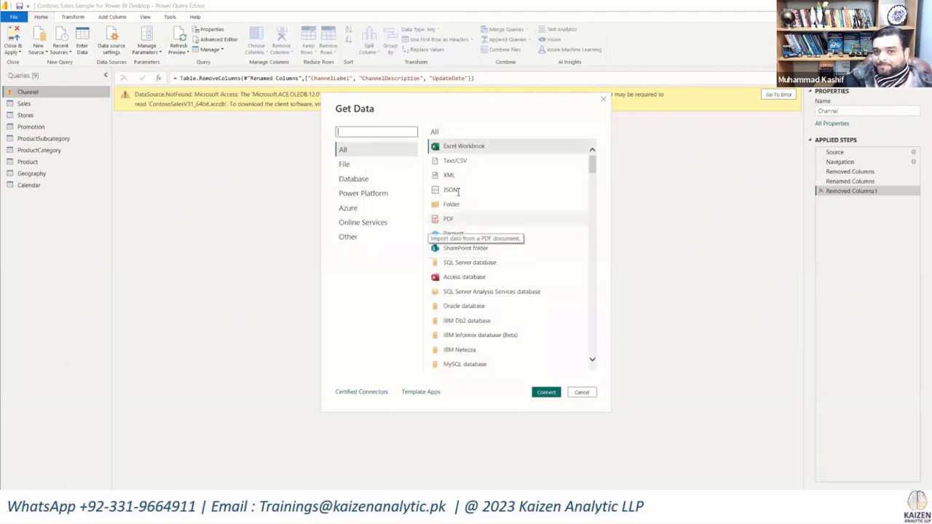
{"action": "scroll", "coordinate": [508, 237], "scroll_direction": "down", "scroll_amount": 15}
{"action": "scroll", "coordinate": [510, 241], "scroll_direction": "down", "scroll_amount": 3}
{"action": "scroll", "coordinate": [510, 241], "scroll_direction": "down", "scroll_amount": 10}
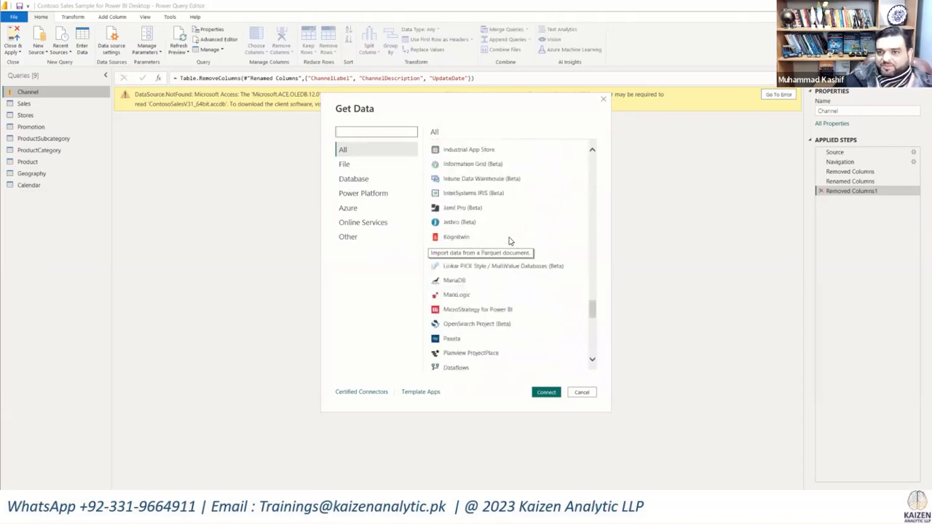
{"action": "left_click", "coordinate": [582, 392]}
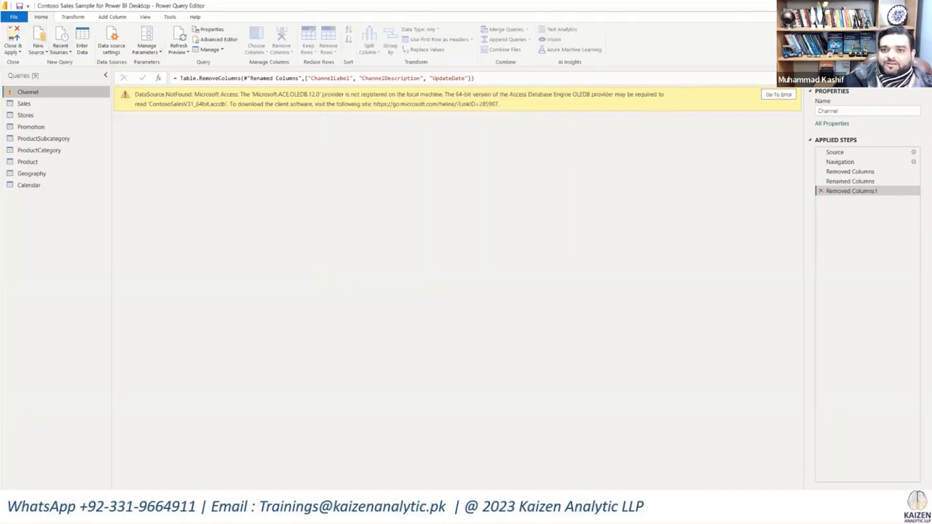
Step: Close the Power Query Editor and show the Excel workbook import from the report window, without choosing a file
{"action": "left_click", "coordinate": [921, 6]}
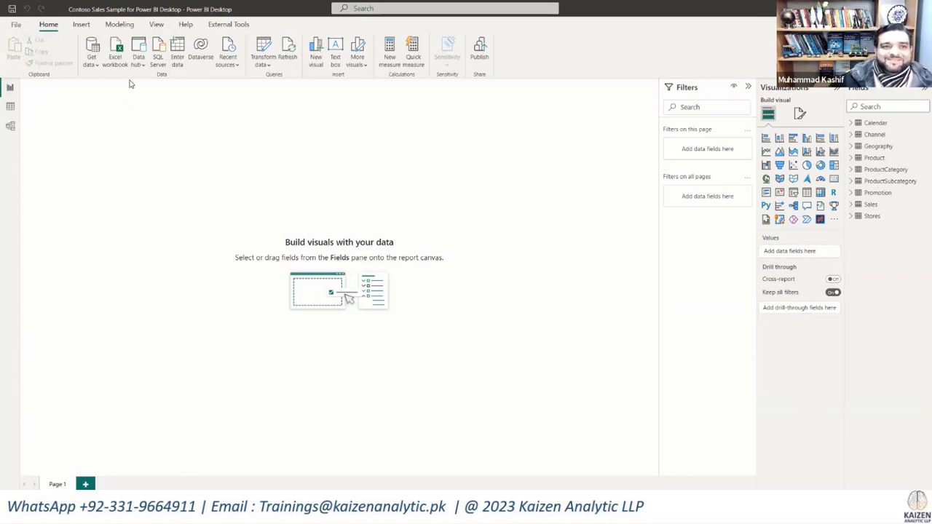
{"action": "left_click", "coordinate": [99, 69]}
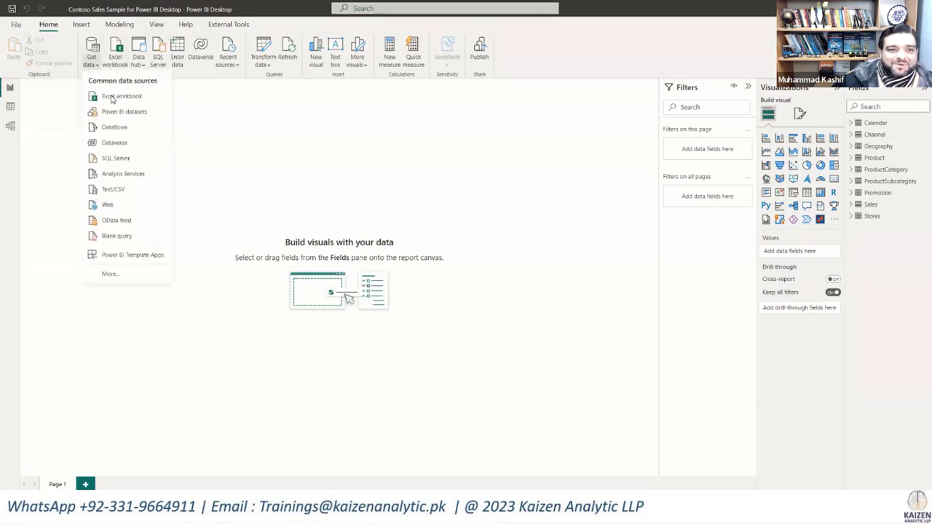
{"action": "left_click", "coordinate": [490, 261]}
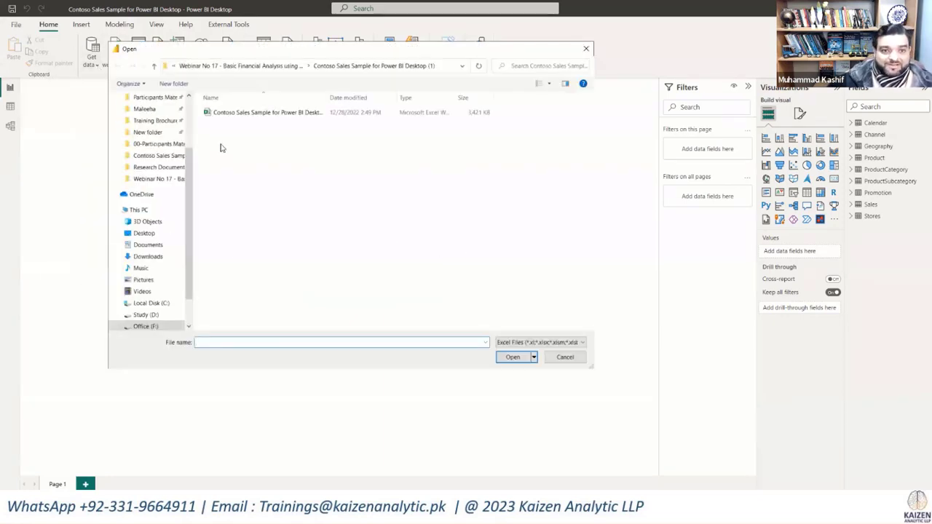
{"action": "left_click", "coordinate": [565, 357]}
Step: Reopen the Power Query Editor and outline its ribbon, Queries list and Applied Steps area with red annotation rectangles
{"action": "left_click", "coordinate": [271, 67]}
{"action": "left_click", "coordinate": [284, 81]}
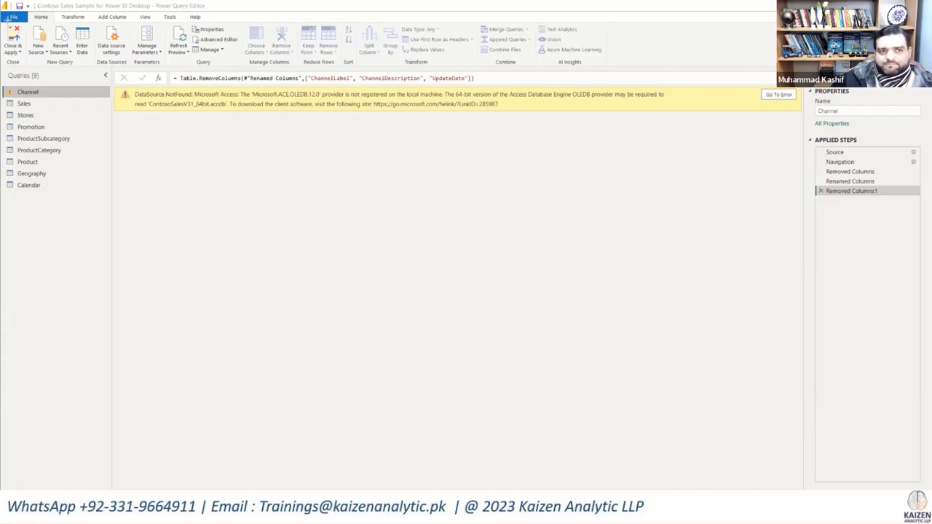
{"action": "mouse_move", "coordinate": [4, 11]}
{"action": "left_mouse_down"}
{"action": "mouse_move", "coordinate": [563, 53]}
{"action": "mouse_move", "coordinate": [618, 67]}
{"action": "left_mouse_up"}
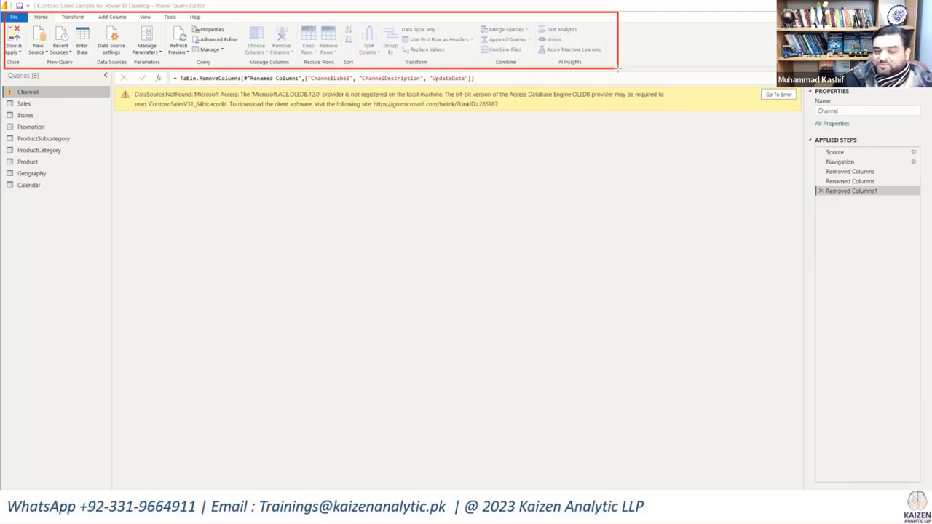
{"action": "mouse_move", "coordinate": [3, 68]}
{"action": "left_mouse_down"}
{"action": "mouse_move", "coordinate": [62, 128]}
{"action": "mouse_move", "coordinate": [110, 201]}
{"action": "left_mouse_up"}
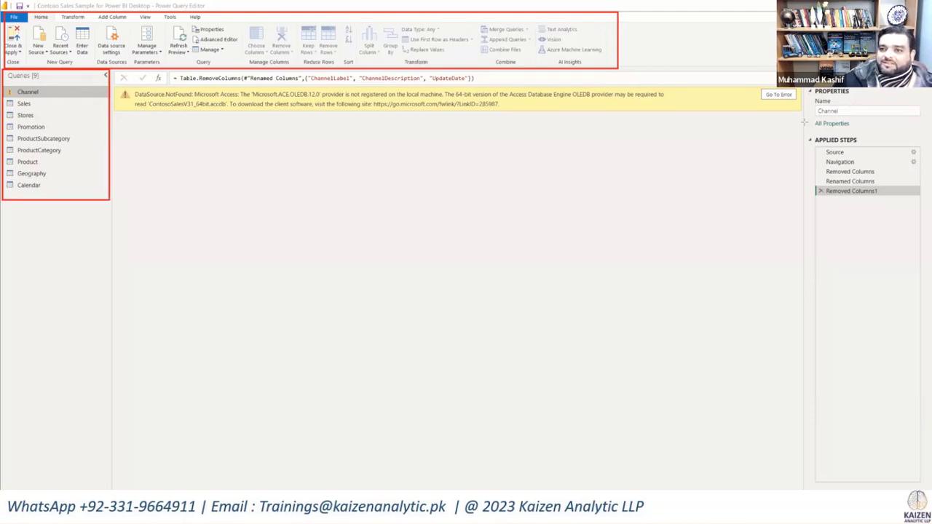
{"action": "mouse_move", "coordinate": [804, 133]}
{"action": "left_mouse_down"}
{"action": "mouse_move", "coordinate": [846, 150]}
{"action": "mouse_move", "coordinate": [920, 246]}
{"action": "mouse_move", "coordinate": [925, 269]}
{"action": "left_mouse_up"}
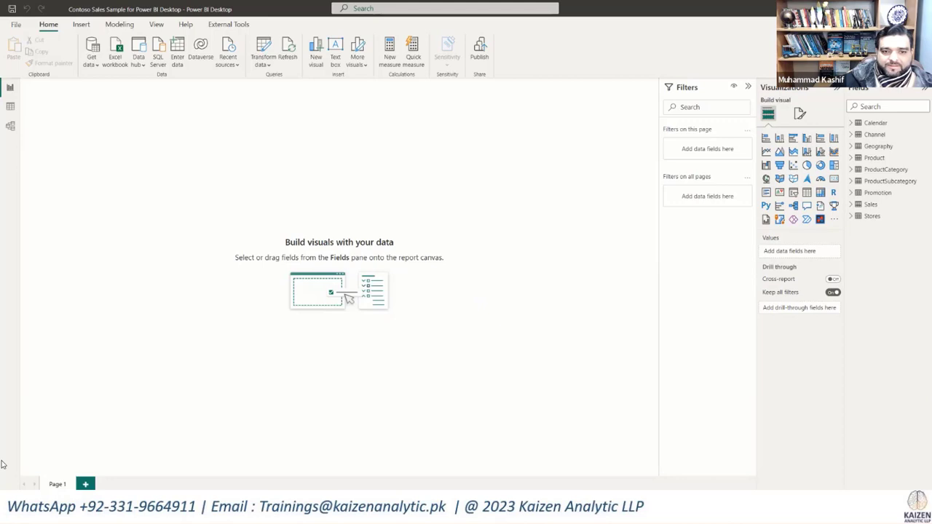
Step: Switch to the presentation and show the slide on connecting data sources with BI tools
{"action": "key", "text": "alt+Tab"}
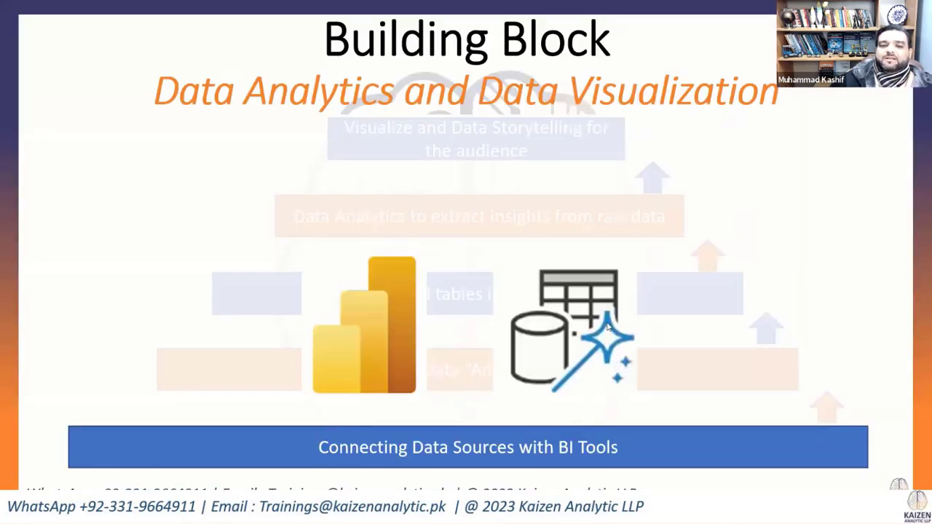
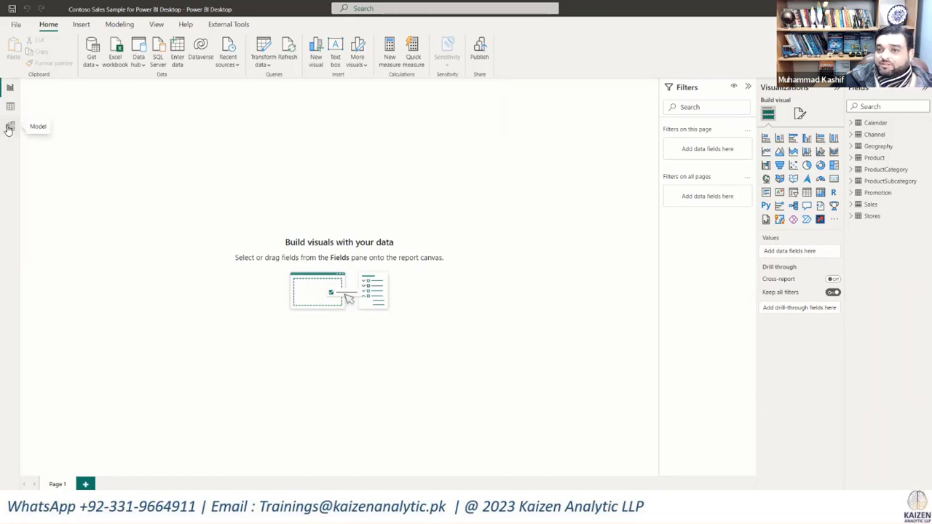
Step: Open the Model view of the Contoso data and collapse the Properties pane to give the relationship diagram more room
{"action": "left_click", "coordinate": [9, 127]}
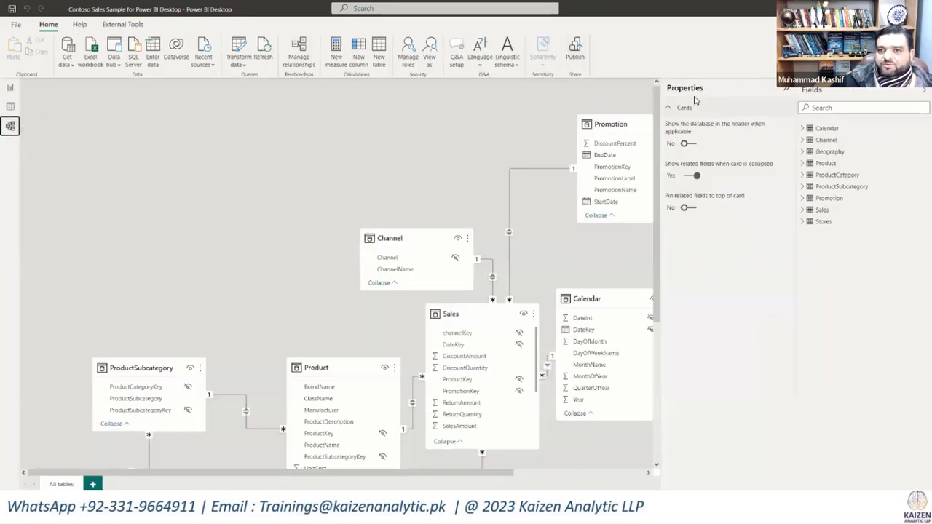
{"action": "left_click", "coordinate": [785, 90]}
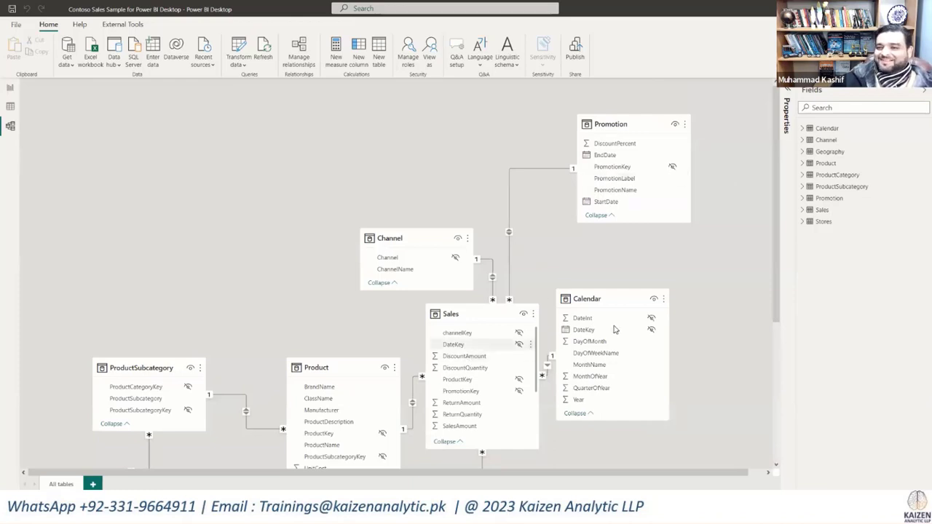
{"action": "mouse_move", "coordinate": [645, 299]}
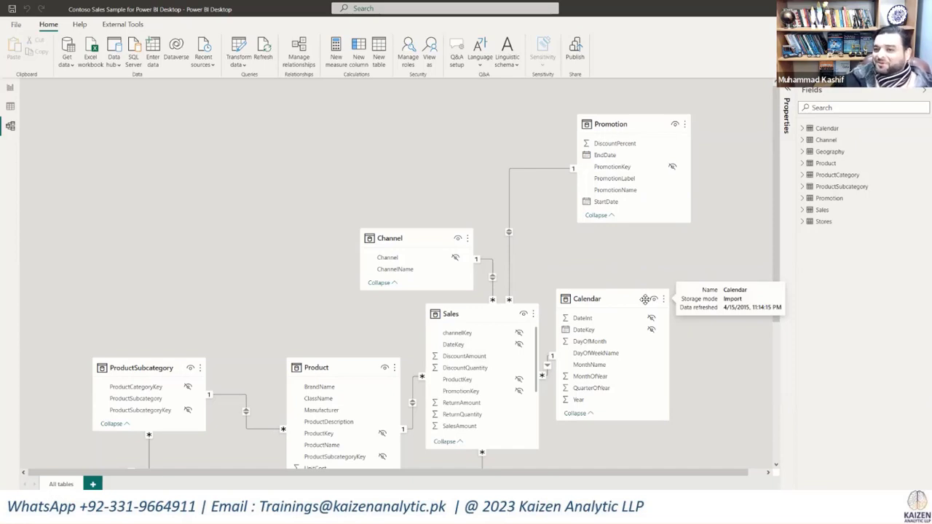
{"action": "mouse_move", "coordinate": [470, 313]}
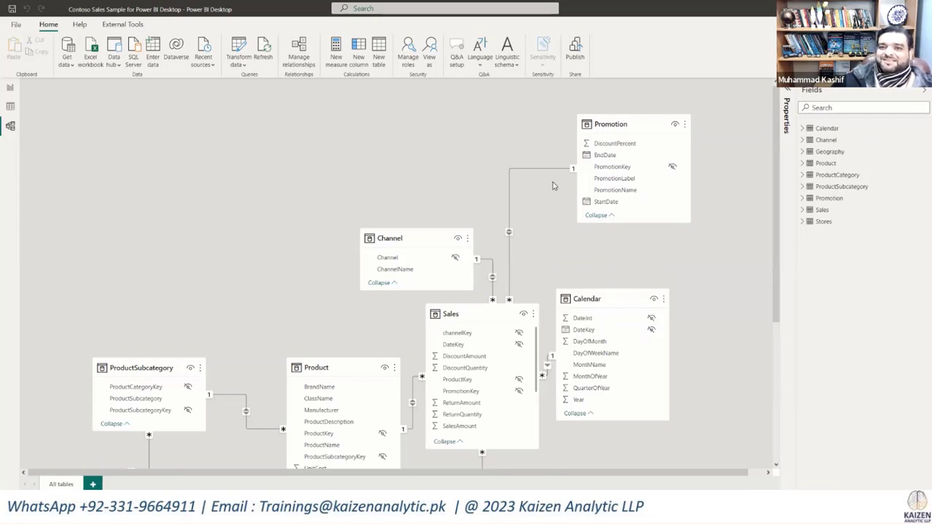
Step: Examine the cardinality and cross filter direction options of the relationship between Sales and Promotion, and close it without changes
{"action": "double_click", "coordinate": [513, 173]}
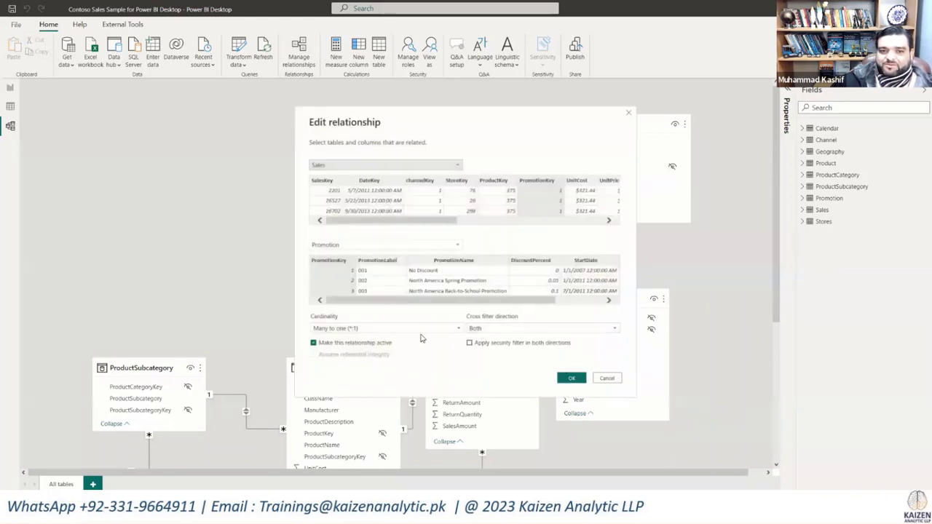
{"action": "left_click", "coordinate": [453, 331]}
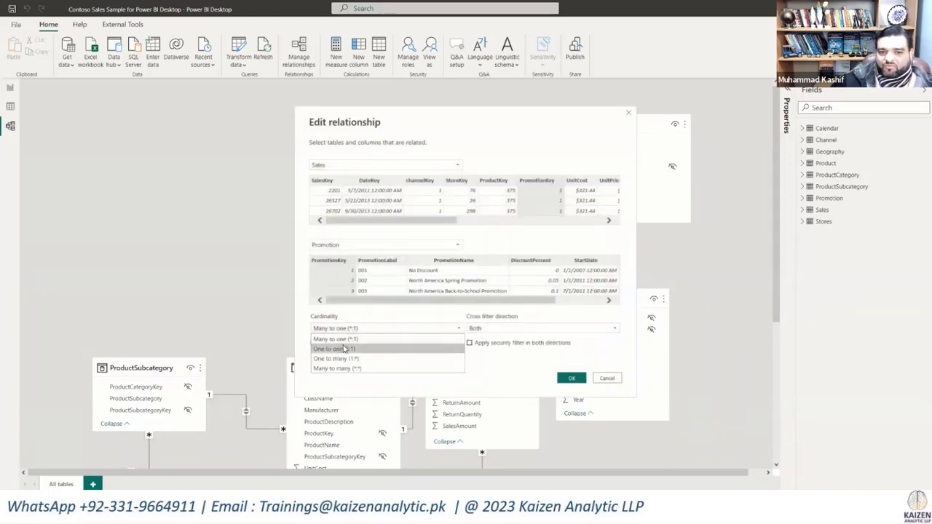
{"action": "left_click", "coordinate": [527, 329]}
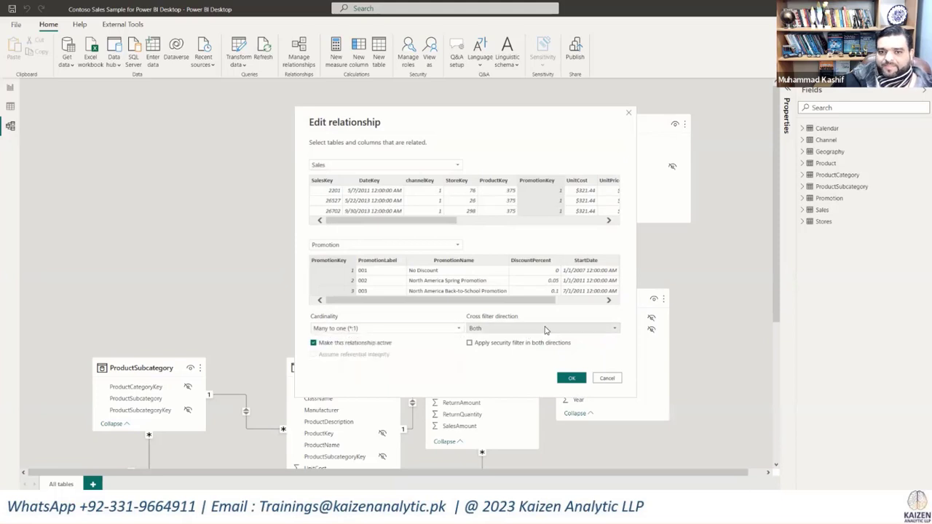
{"action": "left_click", "coordinate": [527, 329]}
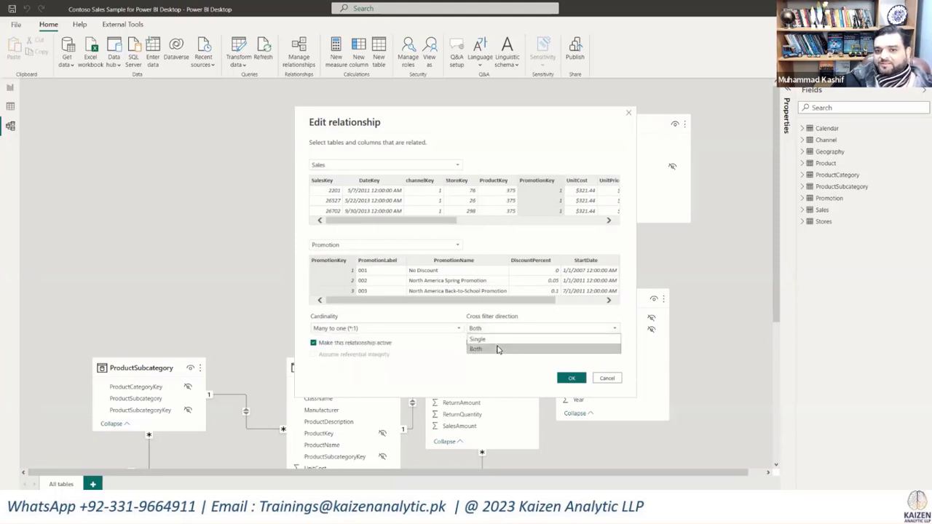
{"action": "left_click", "coordinate": [571, 379]}
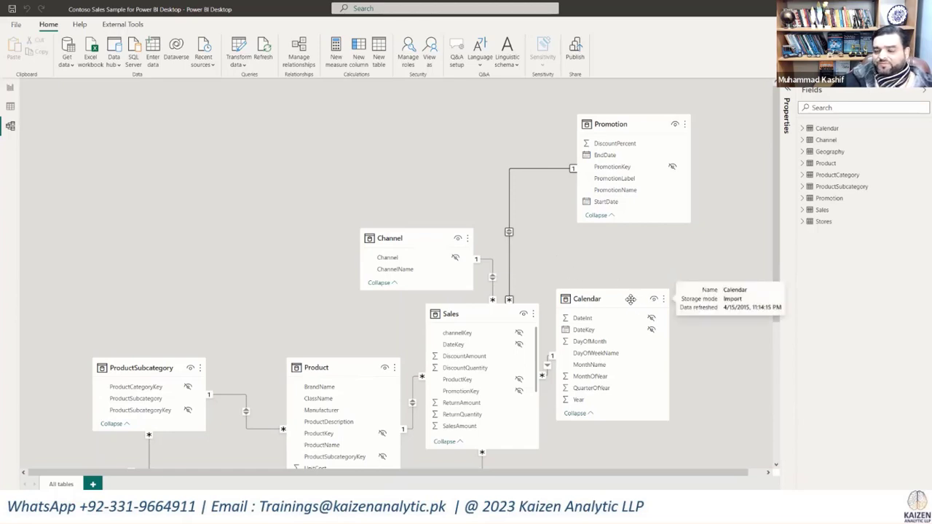
Step: Move the Calendar table farther from Sales, and stack ProductCategory directly above ProductSubcategory at the diagram's upper-left corner
{"action": "left_click_drag", "start_coordinate": [631, 299], "coordinate": [689, 316]}
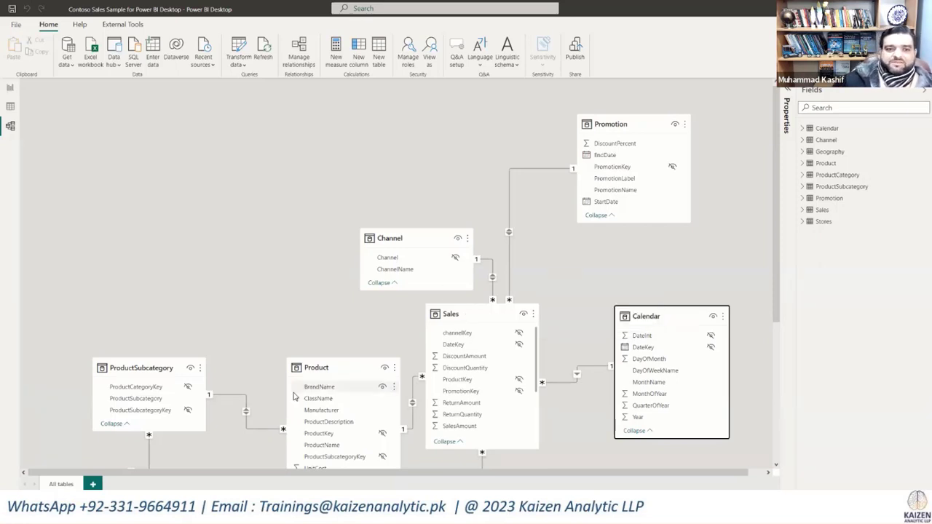
{"action": "left_click_drag", "start_coordinate": [144, 366], "coordinate": [141, 189]}
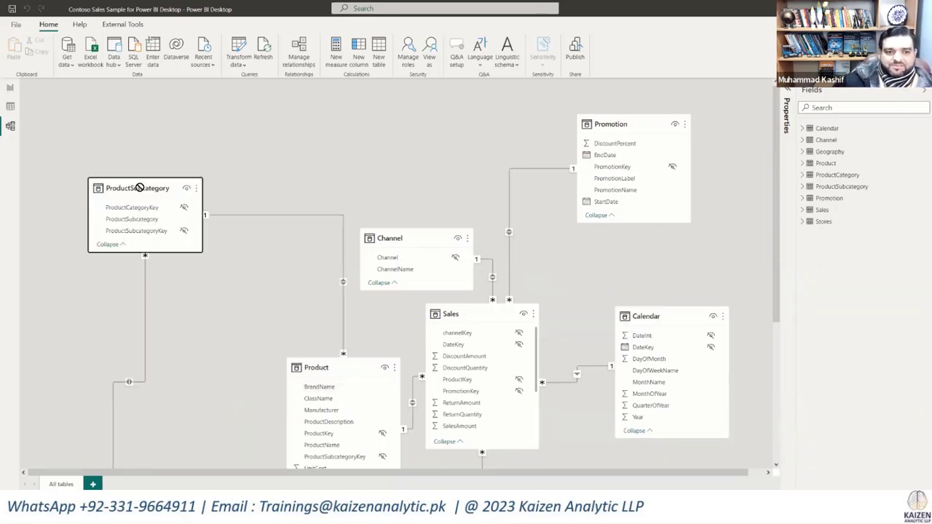
{"action": "scroll", "coordinate": [247, 291], "scroll_direction": "down", "scroll_amount": 3}
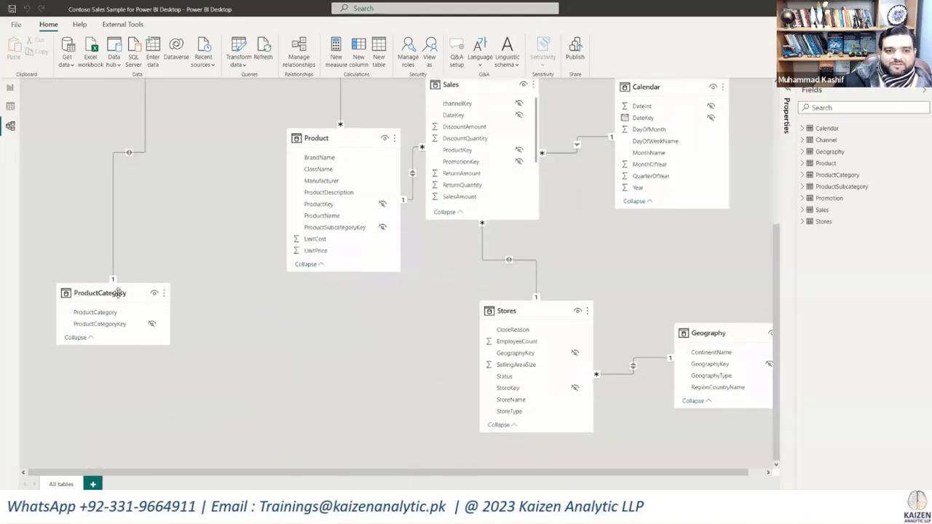
{"action": "left_click_drag", "start_coordinate": [117, 291], "coordinate": [208, 268]}
{"action": "scroll", "coordinate": [249, 209], "scroll_direction": "up", "scroll_amount": 3}
{"action": "left_click_drag", "start_coordinate": [108, 408], "coordinate": [102, 135]}
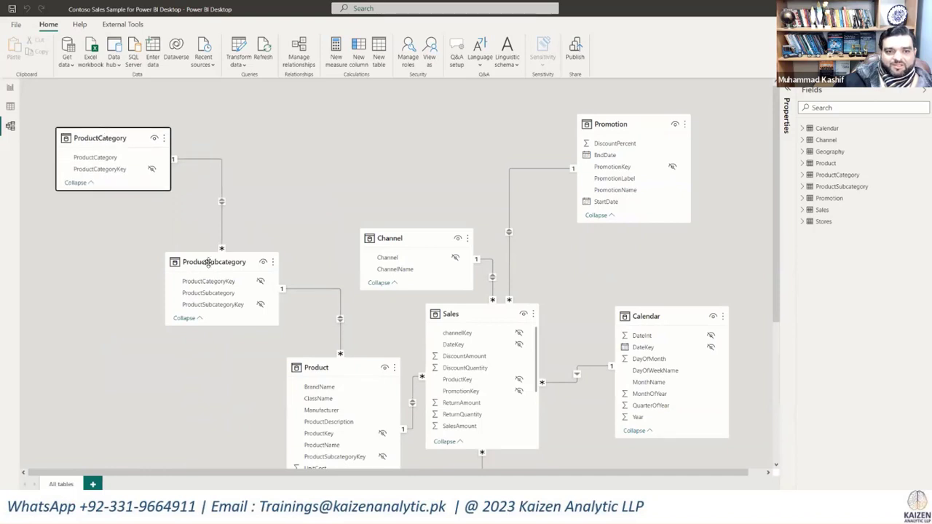
{"action": "left_click_drag", "start_coordinate": [208, 262], "coordinate": [94, 226]}
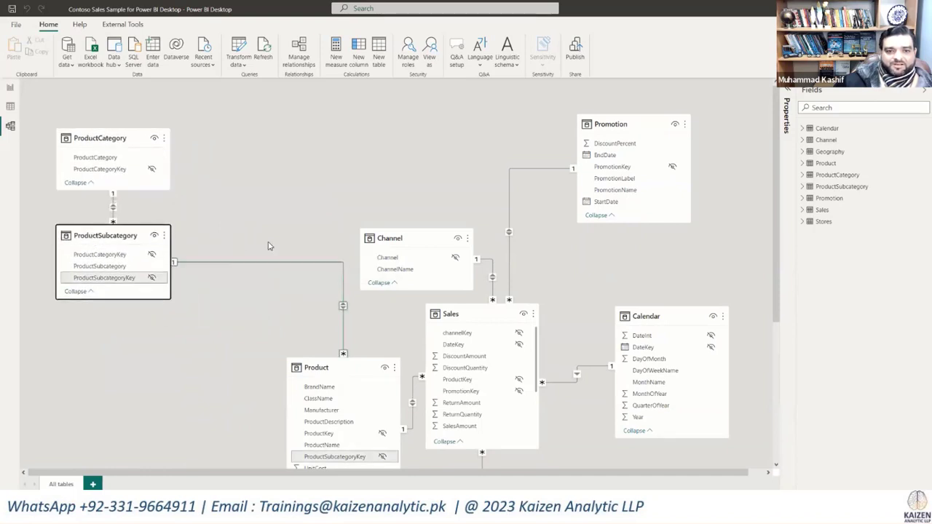
Step: Place the Product table directly to the right of ProductSubcategory and move Sales below it toward the diagram's center
{"action": "scroll", "coordinate": [267, 244], "scroll_direction": "down", "scroll_amount": 3}
{"action": "left_click_drag", "start_coordinate": [318, 191], "coordinate": [99, 173]}
{"action": "left_click_drag", "start_coordinate": [486, 140], "coordinate": [379, 254]}
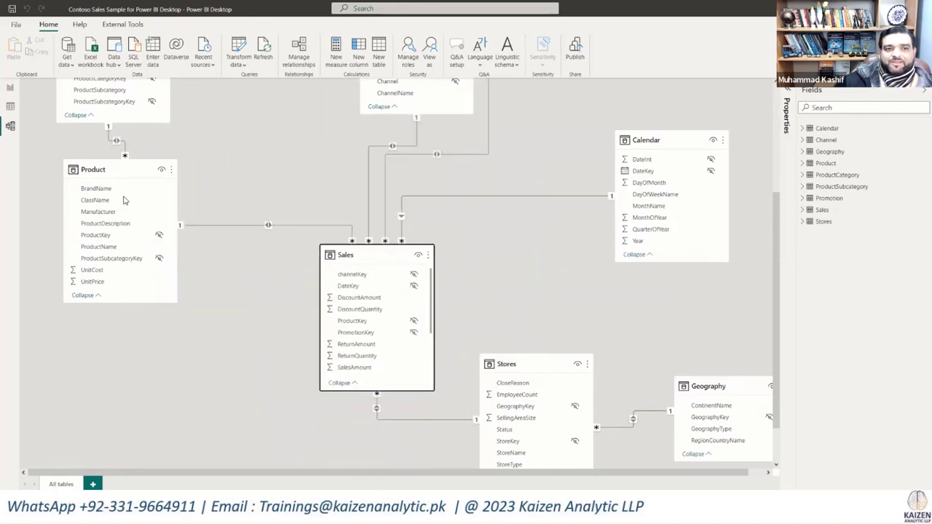
{"action": "left_click_drag", "start_coordinate": [129, 175], "coordinate": [262, 138]}
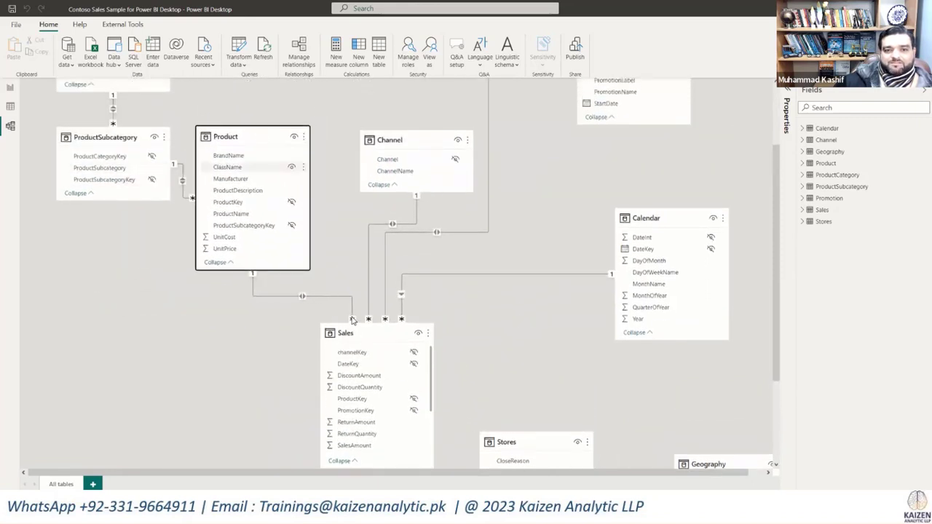
{"action": "left_click_drag", "start_coordinate": [366, 333], "coordinate": [380, 340]}
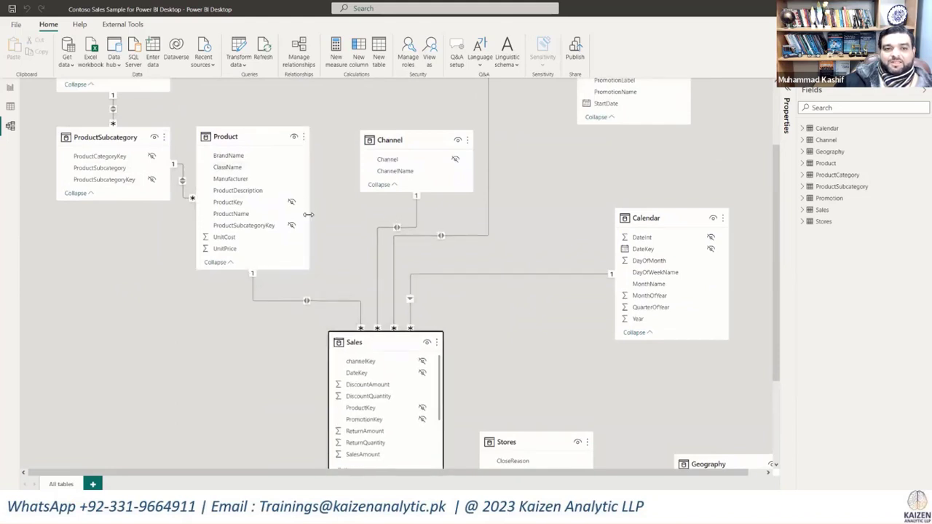
{"action": "scroll", "coordinate": [309, 219], "scroll_direction": "up", "scroll_amount": 3}
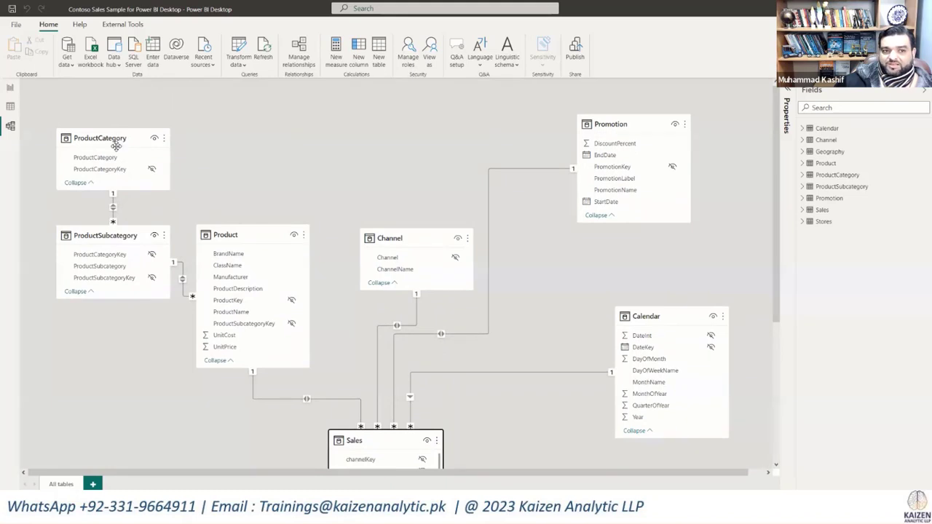
{"action": "scroll", "coordinate": [313, 203], "scroll_direction": "down", "scroll_amount": 5}
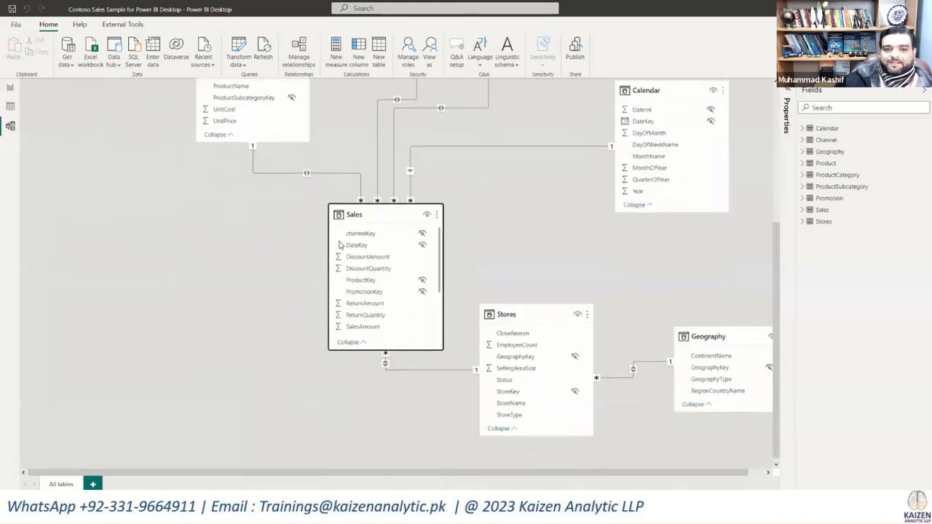
{"action": "left_click_drag", "start_coordinate": [358, 210], "coordinate": [365, 218]}
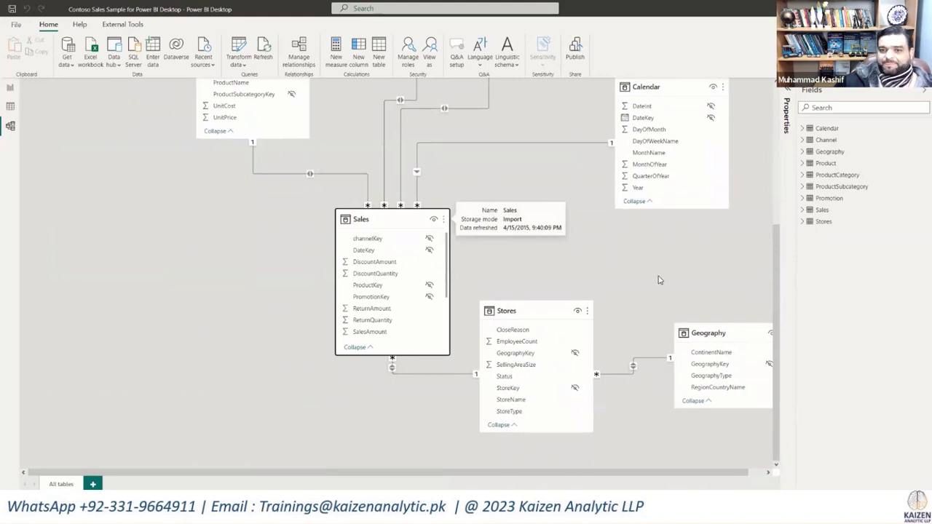
Step: Place the Stores table to the right of Product above Sales, and shift Channel to the right so they do not overlap
{"action": "left_click_drag", "start_coordinate": [560, 312], "coordinate": [427, 236]}
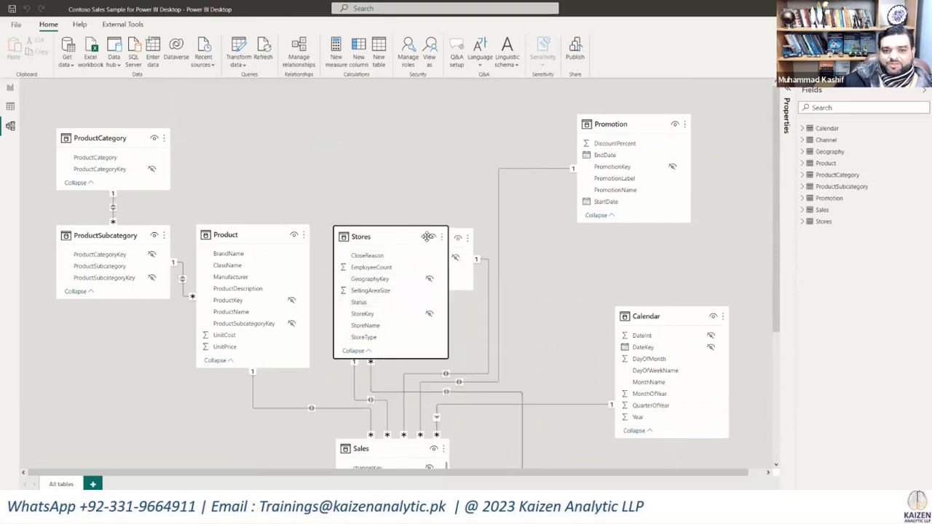
{"action": "left_click", "coordinate": [465, 287]}
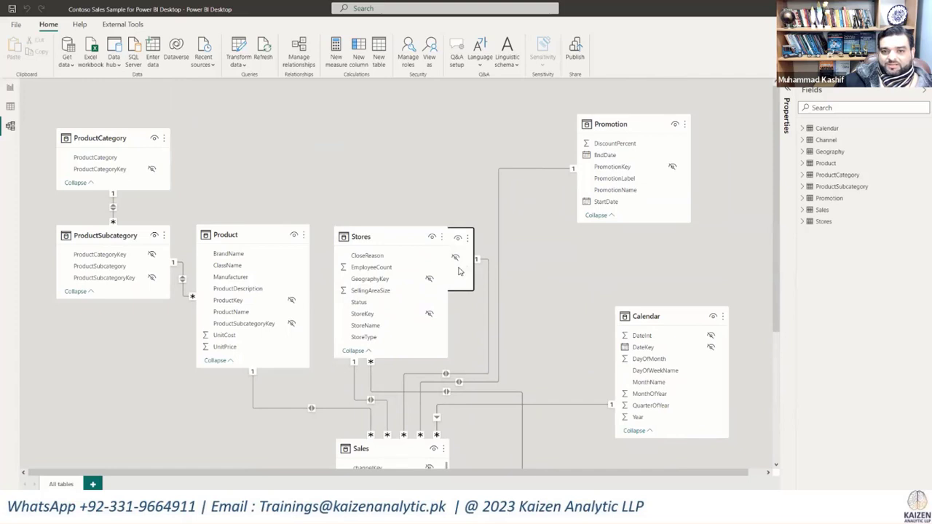
{"action": "left_click_drag", "start_coordinate": [390, 236], "coordinate": [366, 272]}
{"action": "left_click_drag", "start_coordinate": [393, 242], "coordinate": [536, 240]}
{"action": "left_click_drag", "start_coordinate": [377, 277], "coordinate": [398, 237]}
Step: Move the Geography table from the diagram's lower-right area to directly above Stores
{"action": "scroll", "coordinate": [510, 349], "scroll_direction": "down", "scroll_amount": 3}
{"action": "scroll", "coordinate": [511, 335], "scroll_direction": "down", "scroll_amount": 2}
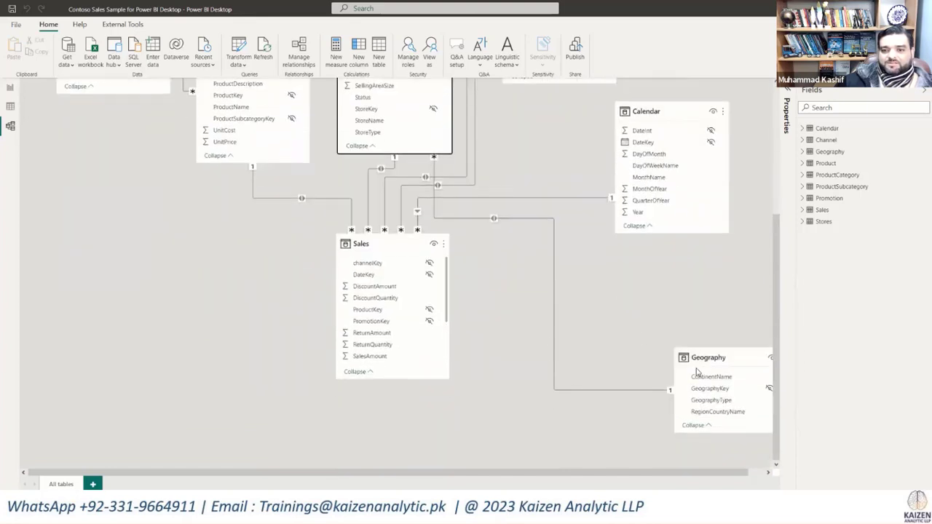
{"action": "left_click_drag", "start_coordinate": [705, 356], "coordinate": [351, 108]}
{"action": "scroll", "coordinate": [425, 214], "scroll_direction": "up", "scroll_amount": 3}
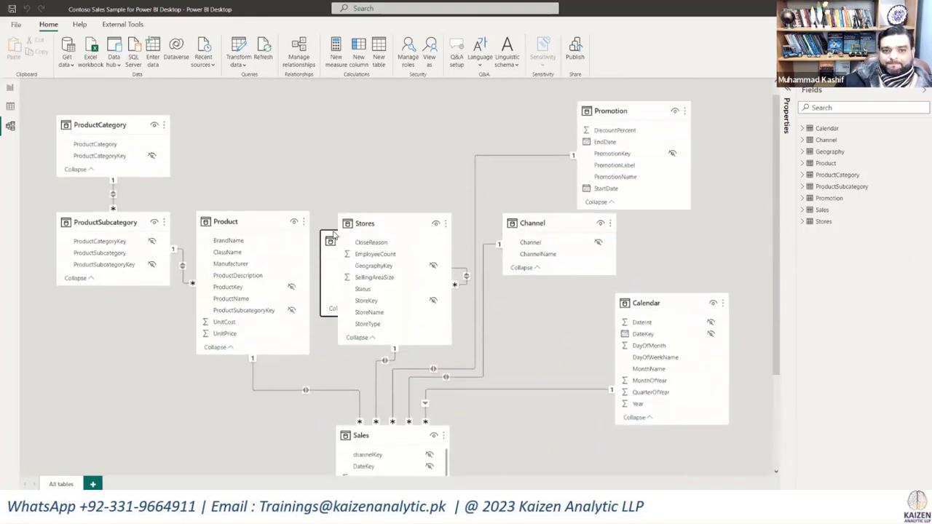
{"action": "left_click_drag", "start_coordinate": [325, 146], "coordinate": [343, 119]}
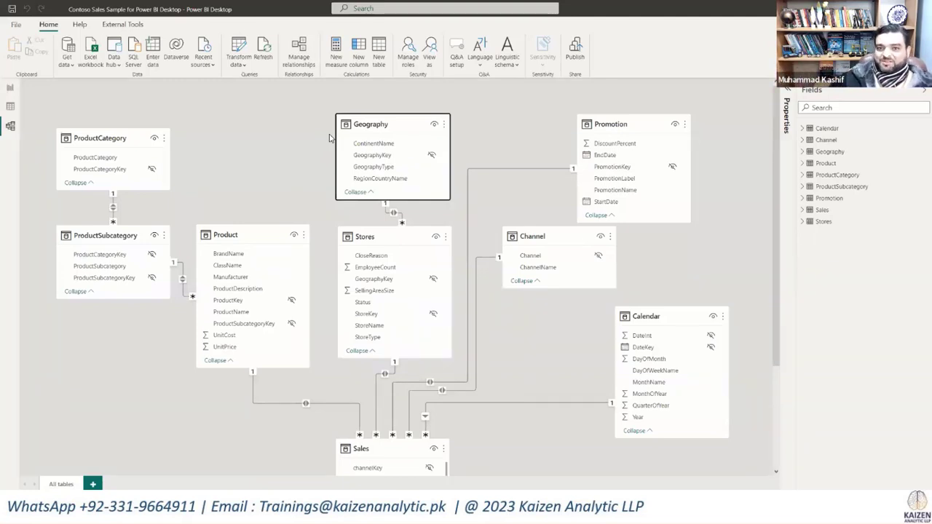
Step: Place the Calendar table directly to the right of Stores and move Channel farther right, below Promotion
{"action": "left_click", "coordinate": [375, 244]}
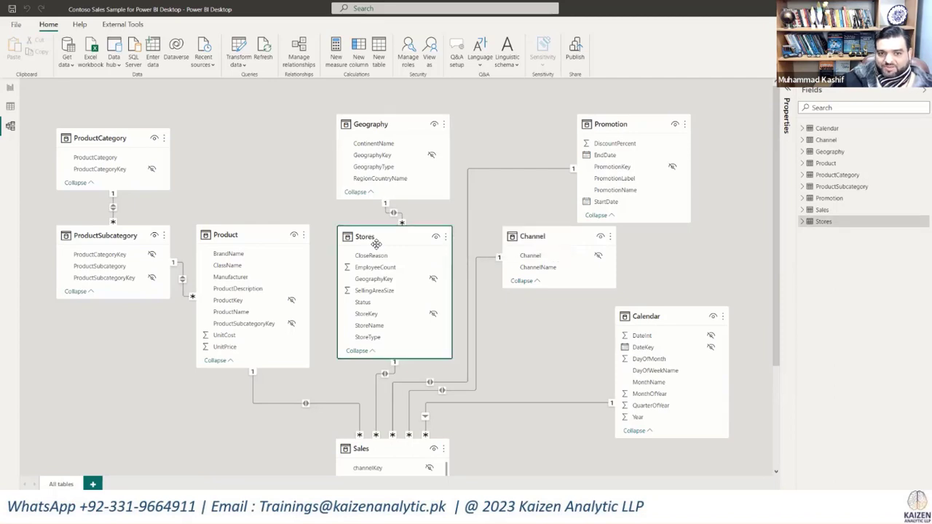
{"action": "scroll", "coordinate": [376, 243], "scroll_direction": "down", "scroll_amount": 3}
{"action": "left_click", "coordinate": [396, 327]}
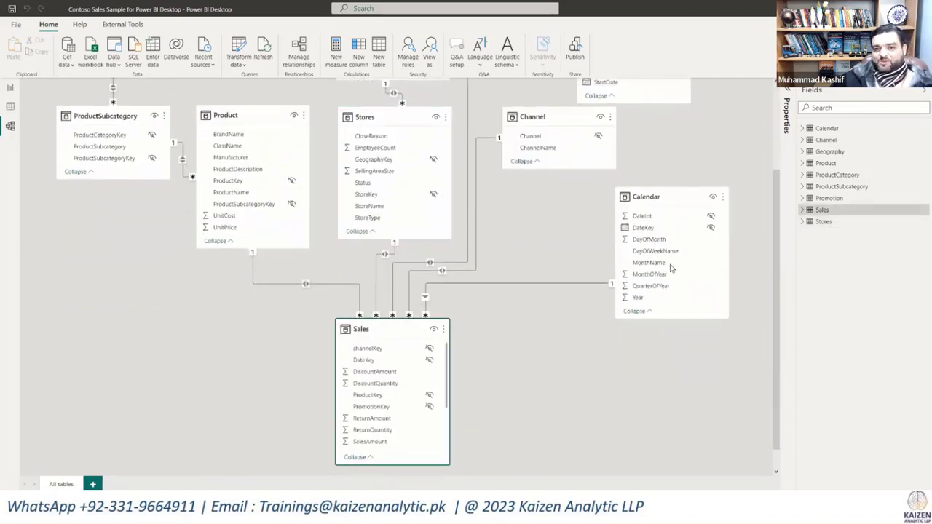
{"action": "left_click_drag", "start_coordinate": [681, 197], "coordinate": [699, 267]}
{"action": "scroll", "coordinate": [707, 201], "scroll_direction": "up", "scroll_amount": 3}
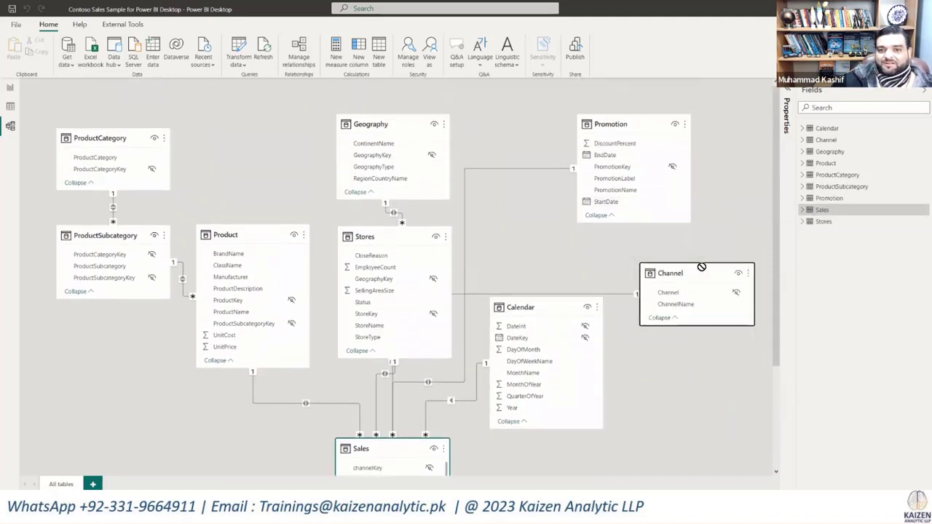
{"action": "left_click_drag", "start_coordinate": [553, 299], "coordinate": [545, 233]}
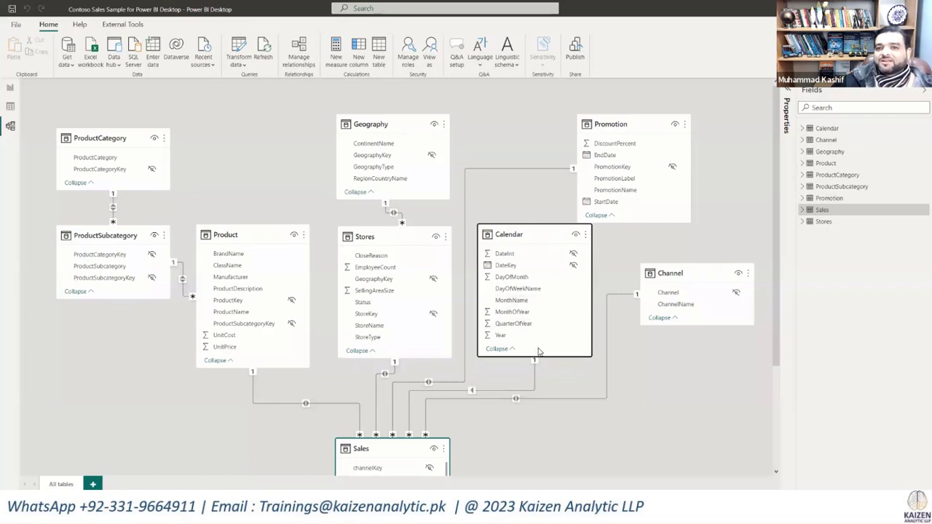
Step: Shift the Sales table slightly right to center it beneath the surrounding tables, and collapse the Fields pane
{"action": "scroll", "coordinate": [537, 354], "scroll_direction": "down", "scroll_amount": 3}
{"action": "left_click_drag", "start_coordinate": [391, 329], "coordinate": [432, 335]}
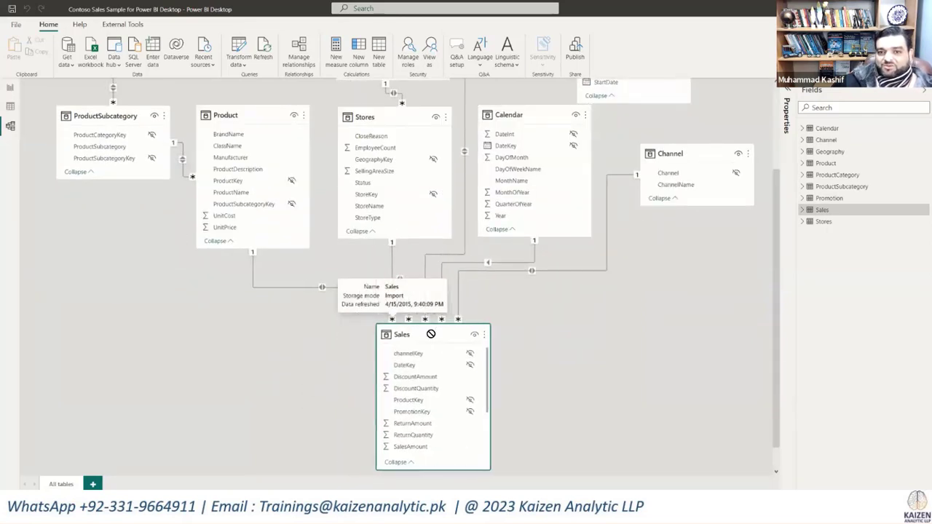
{"action": "left_click", "coordinate": [921, 98]}
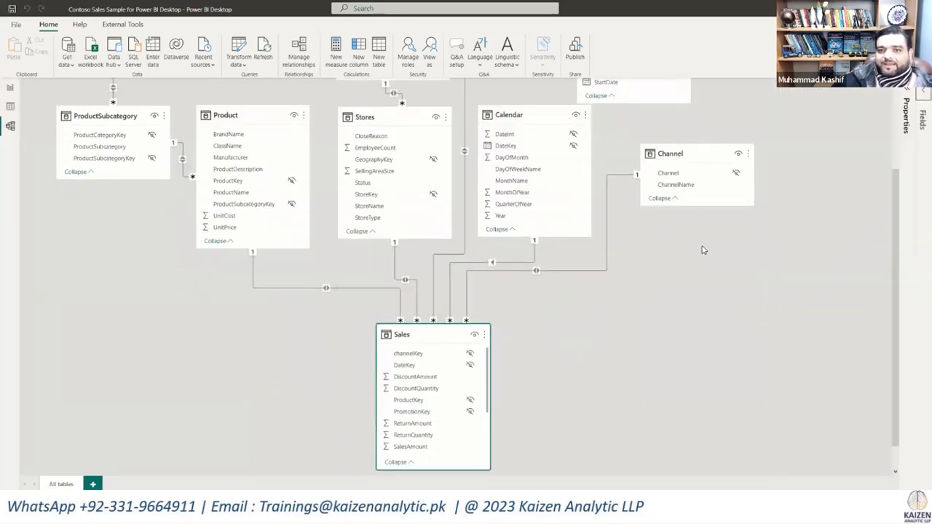
Step: Line up Promotion to the right of Calendar and Channel to the right of Promotion, in the row above Sales
{"action": "scroll", "coordinate": [702, 249], "scroll_direction": "up", "scroll_amount": 3}
{"action": "left_click_drag", "start_coordinate": [656, 144], "coordinate": [688, 252]}
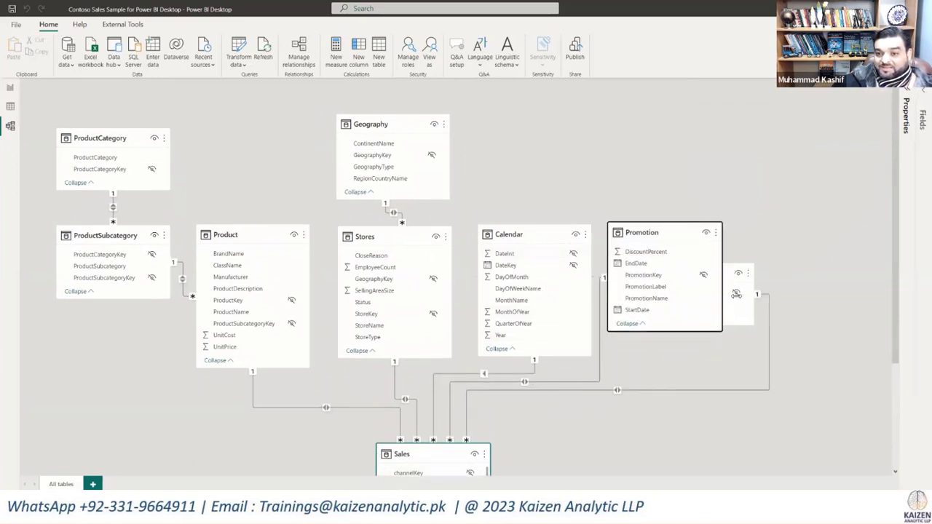
{"action": "left_click", "coordinate": [739, 313]}
{"action": "left_click_drag", "start_coordinate": [639, 232], "coordinate": [589, 305]}
{"action": "left_click_drag", "start_coordinate": [688, 271], "coordinate": [789, 227]}
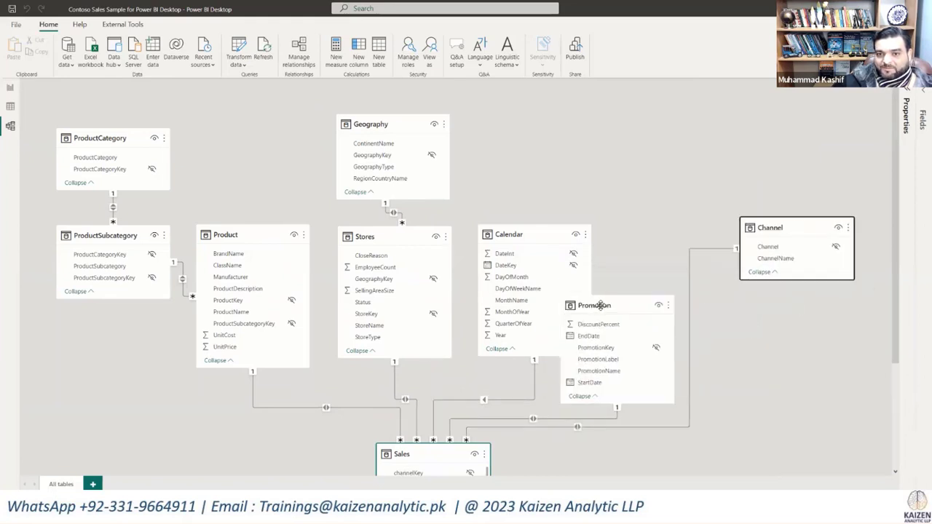
{"action": "left_click_drag", "start_coordinate": [601, 307], "coordinate": [651, 234]}
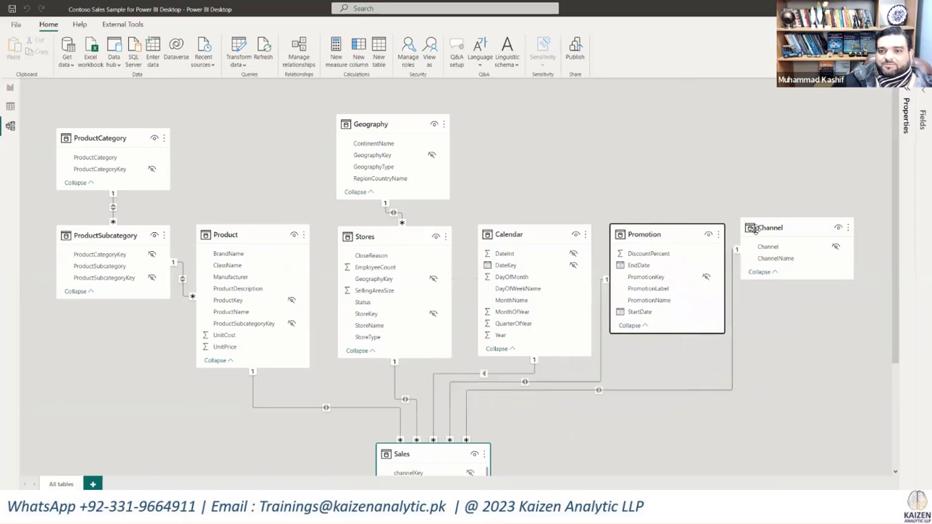
{"action": "left_click_drag", "start_coordinate": [757, 231], "coordinate": [763, 235]}
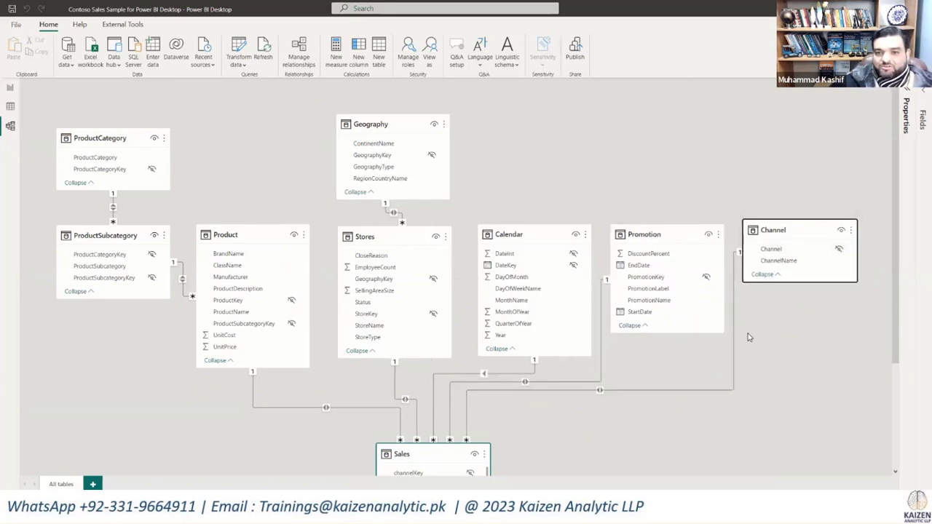
Step: Move the Sales table slightly down and to the left, beneath the row of surrounding tables
{"action": "scroll", "coordinate": [748, 334], "scroll_direction": "down", "scroll_amount": 2}
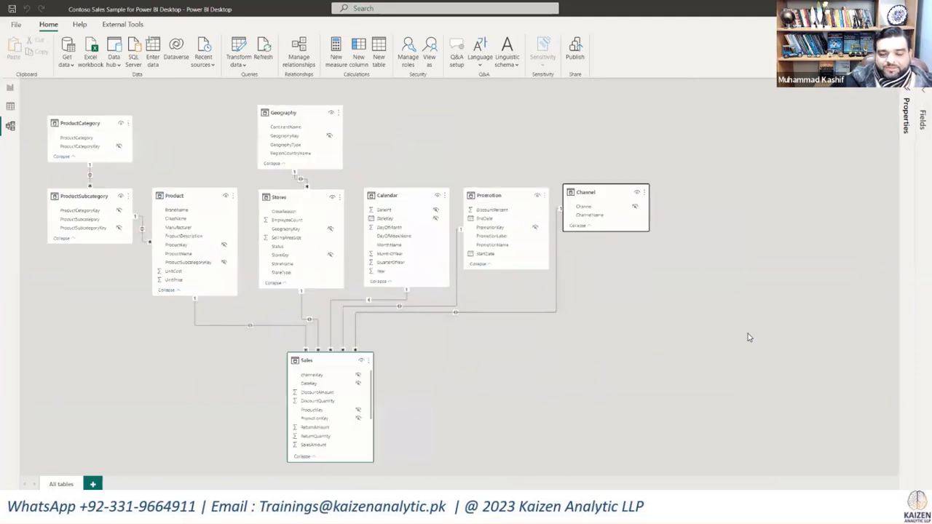
{"action": "left_click", "coordinate": [748, 338]}
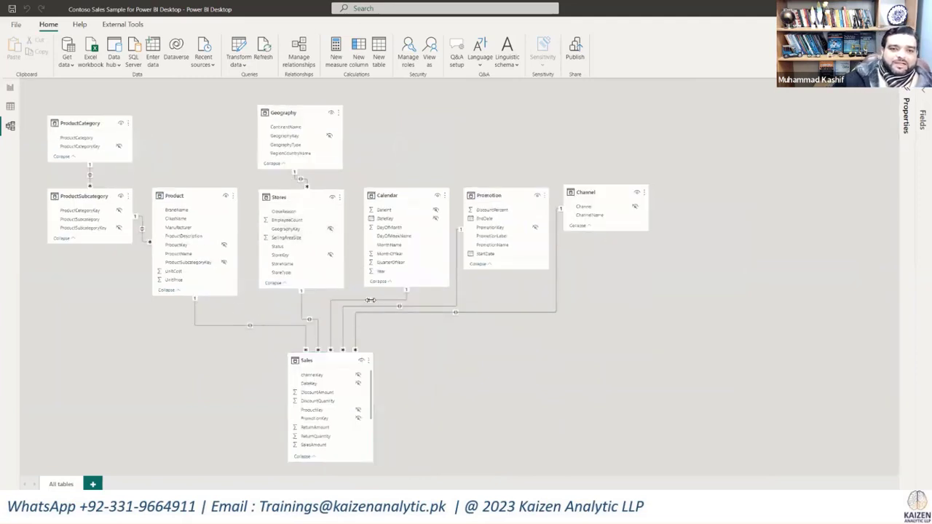
{"action": "left_click_drag", "start_coordinate": [328, 363], "coordinate": [319, 380]}
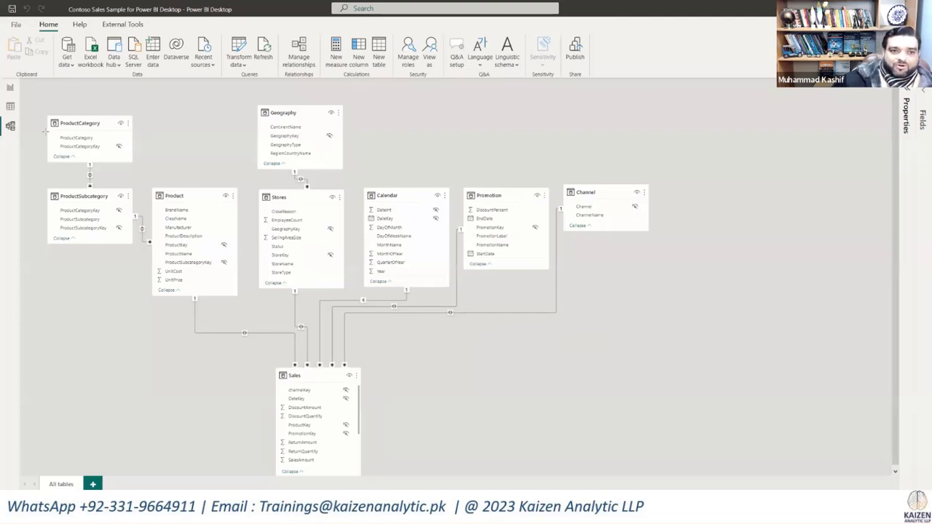
{"action": "mouse_move", "coordinate": [30, 92]}
{"action": "left_mouse_down"}
{"action": "mouse_move", "coordinate": [354, 284]}
{"action": "mouse_move", "coordinate": [546, 312]}
{"action": "mouse_move", "coordinate": [674, 317]}
{"action": "left_mouse_up"}
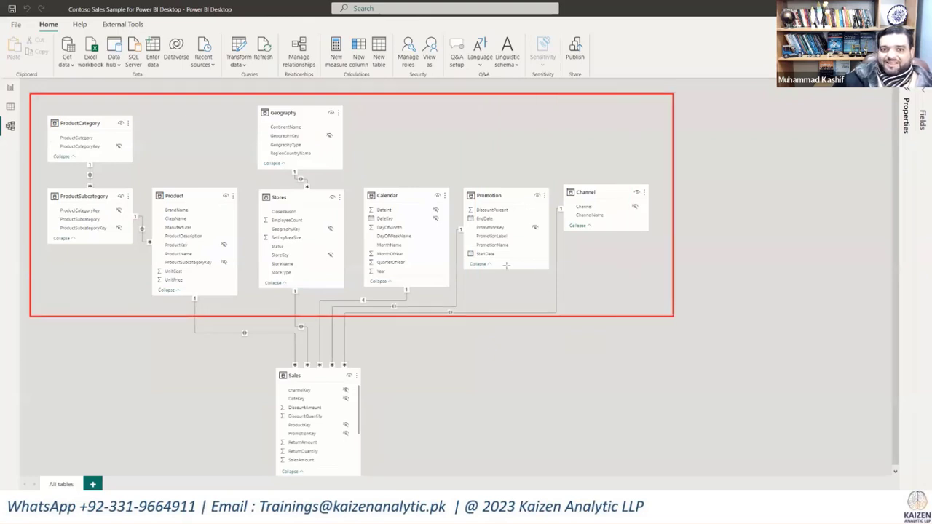
{"action": "mouse_move", "coordinate": [261, 359]}
{"action": "left_mouse_down"}
{"action": "mouse_move", "coordinate": [356, 443]}
{"action": "mouse_move", "coordinate": [376, 479]}
{"action": "left_mouse_up"}
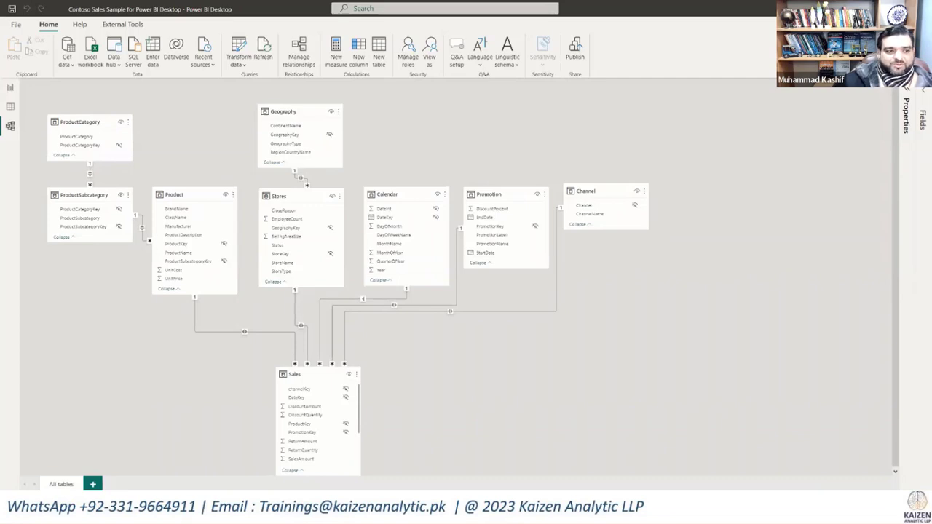
{"action": "left_click", "coordinate": [492, 266]}
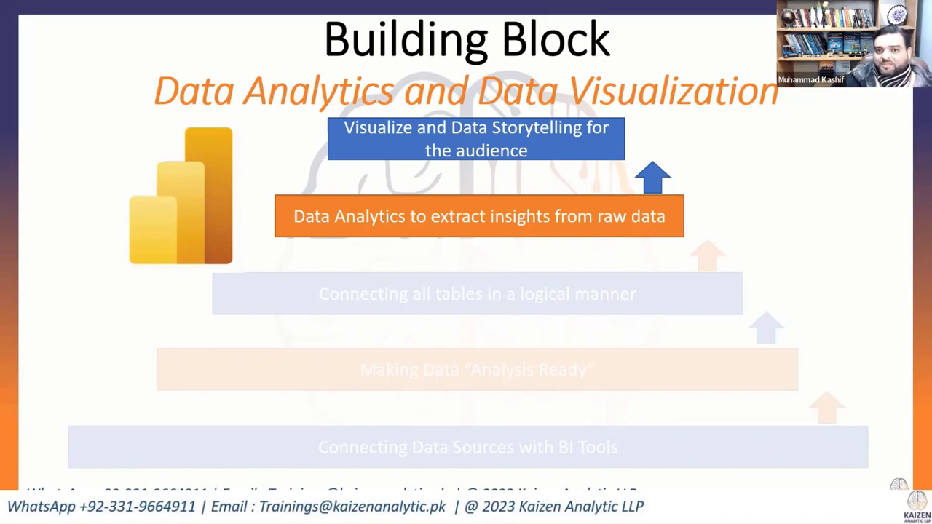
{"action": "key", "text": "alt+Tab"}
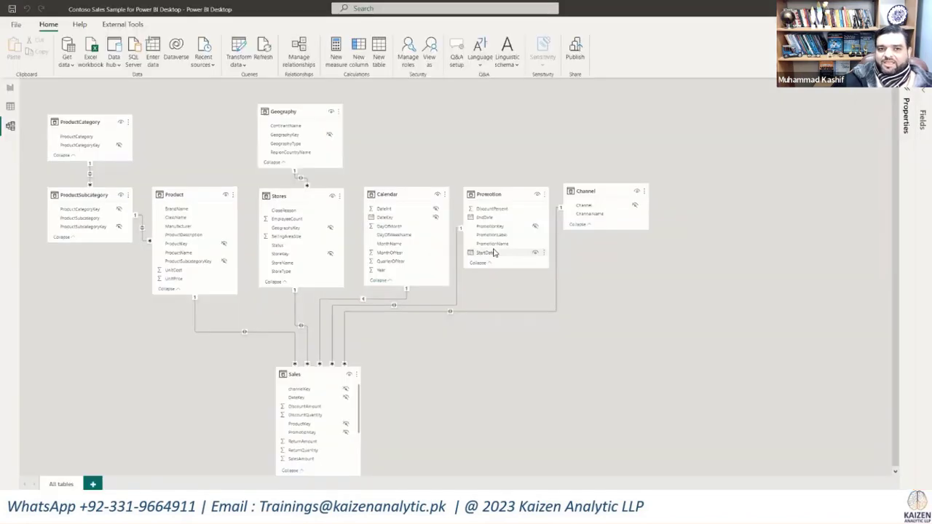
Step: In the Report view, add a text box with the bold, size 28 heading "Artificial Intelligence Visual"
{"action": "left_click", "coordinate": [11, 88]}
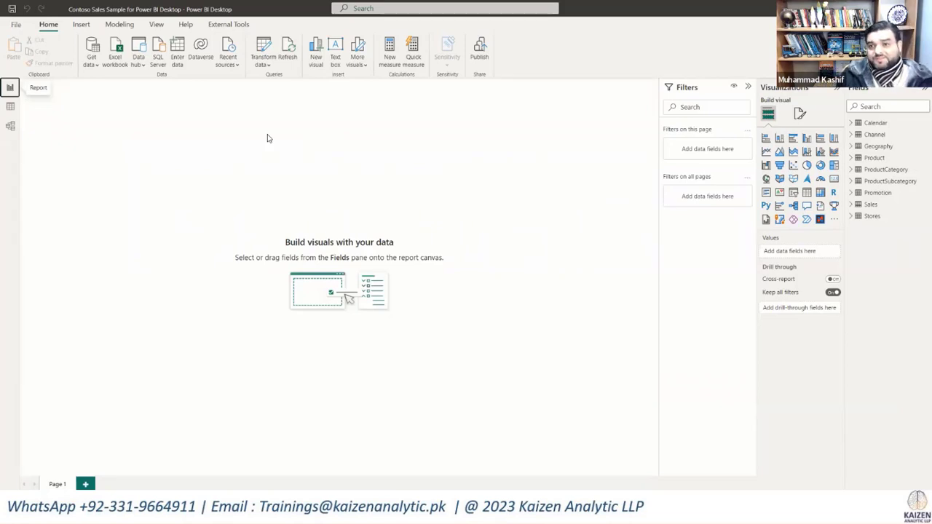
{"action": "left_click", "coordinate": [335, 49]}
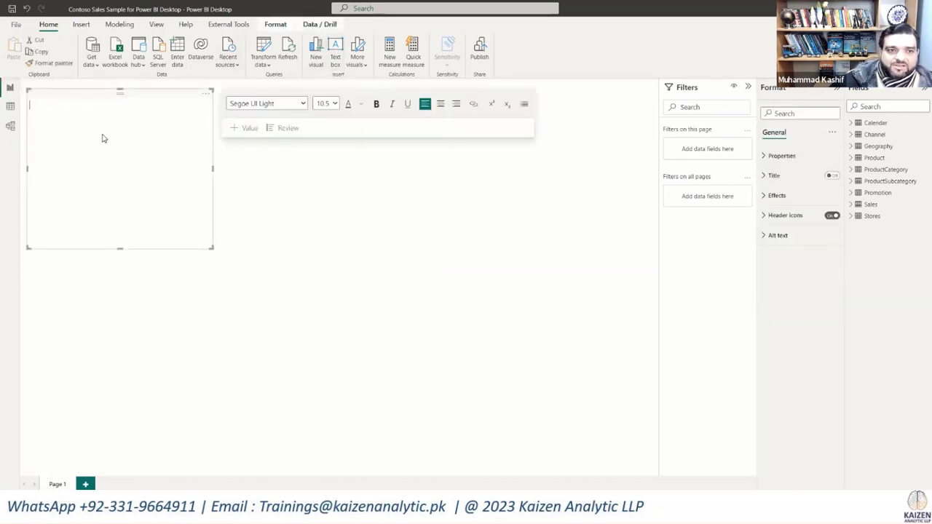
{"action": "type", "text": "Artificial Intelligence Visual"}
Step: Set the font of the "Artificial Intelligence Visual" heading to Candara
{"action": "left_click_drag", "start_coordinate": [229, 113], "coordinate": [36, 124]}
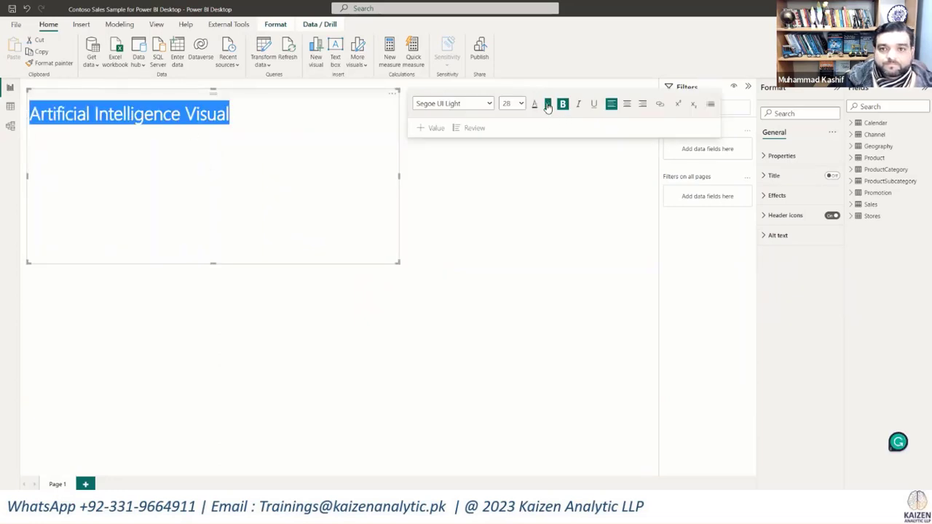
{"action": "left_click", "coordinate": [489, 105]}
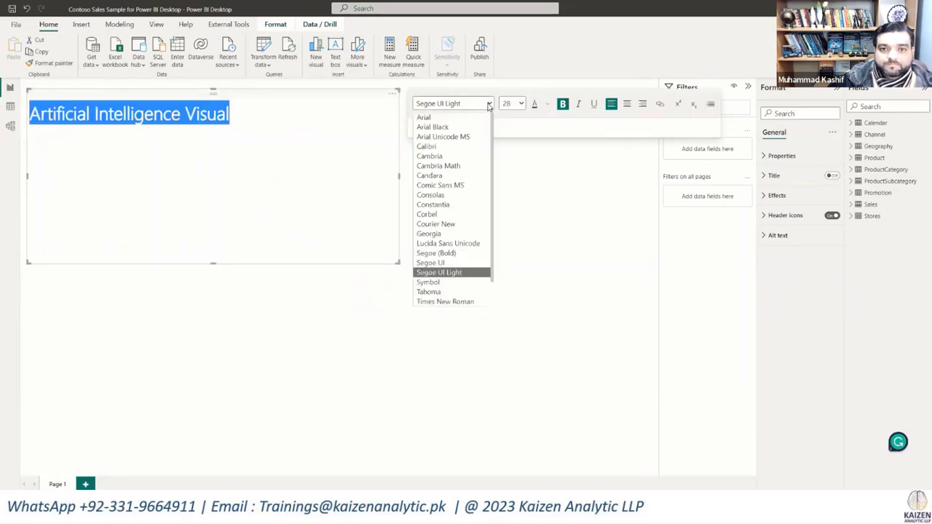
{"action": "left_click", "coordinate": [460, 157]}
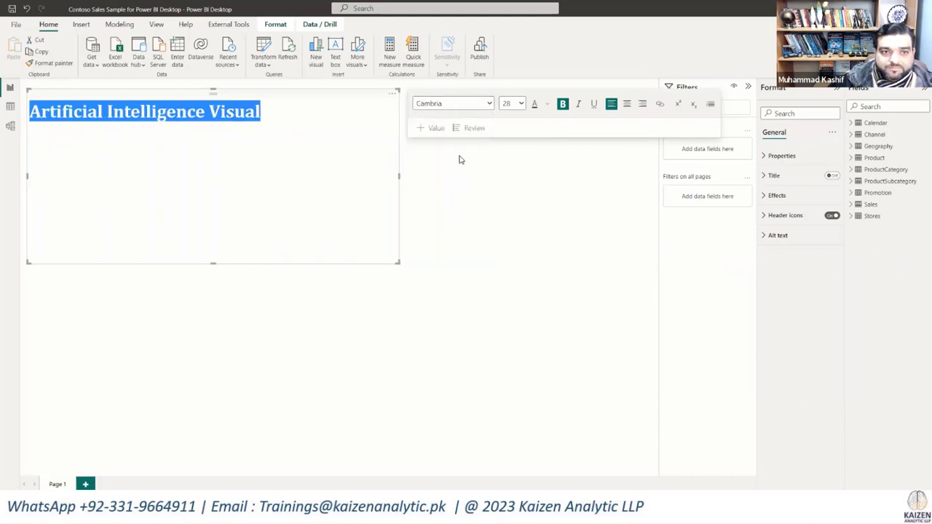
{"action": "left_click", "coordinate": [488, 105]}
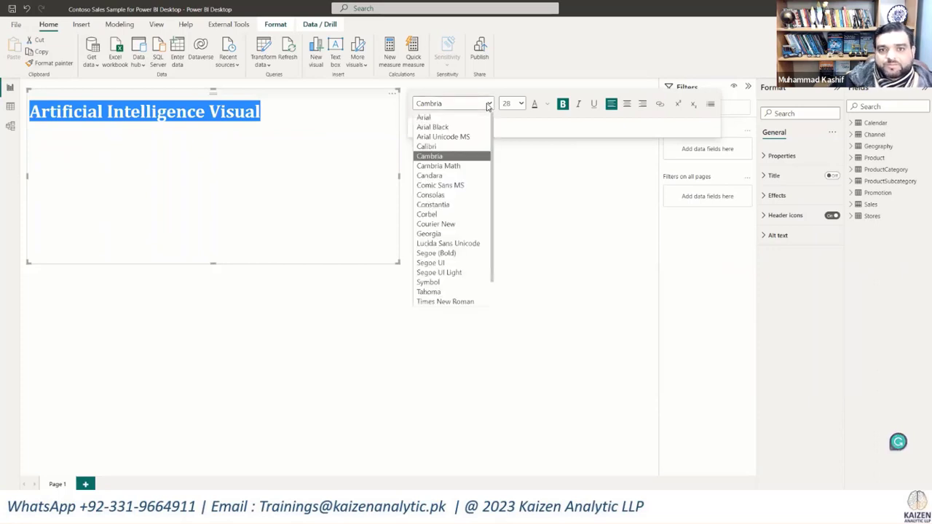
{"action": "left_click", "coordinate": [441, 176]}
{"action": "left_click", "coordinate": [316, 189]}
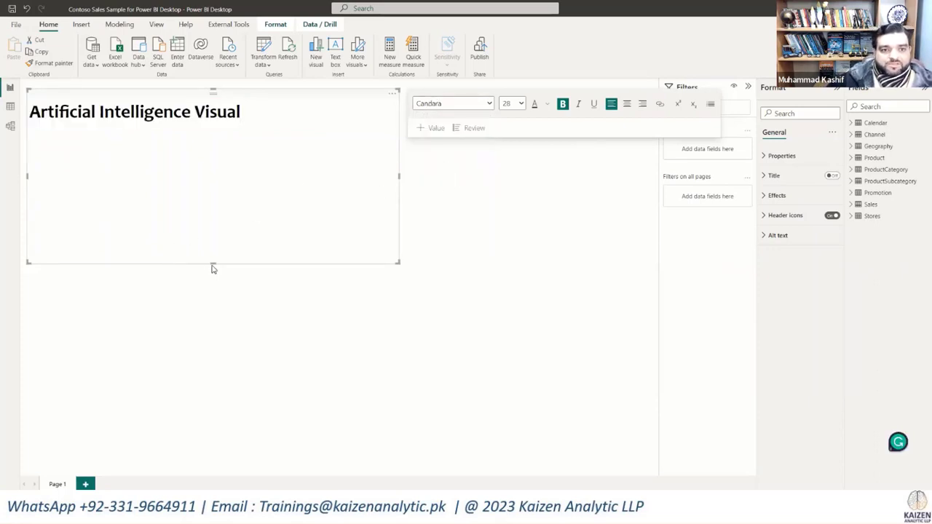
Step: Shrink the heading's text box to a single-line height, center its text, and widen the box slightly
{"action": "left_click_drag", "start_coordinate": [212, 263], "coordinate": [251, 125]}
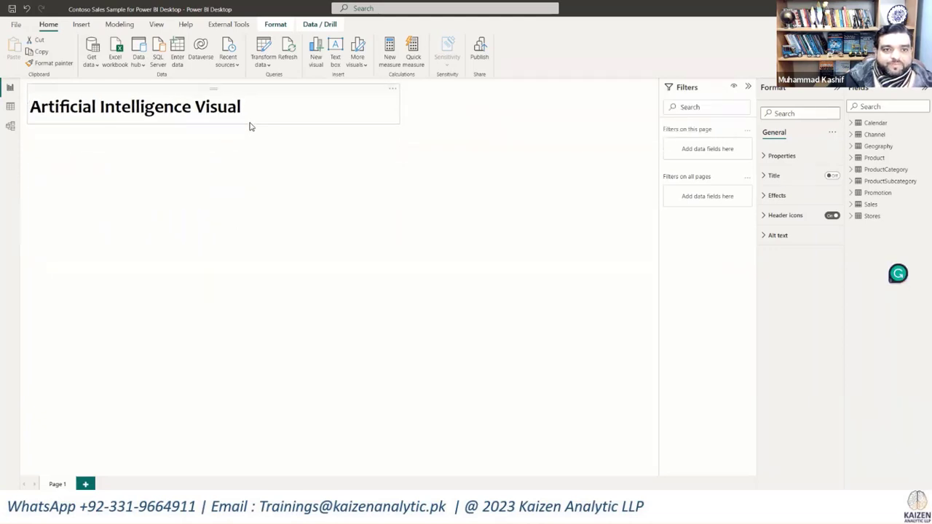
{"action": "left_click", "coordinate": [285, 109]}
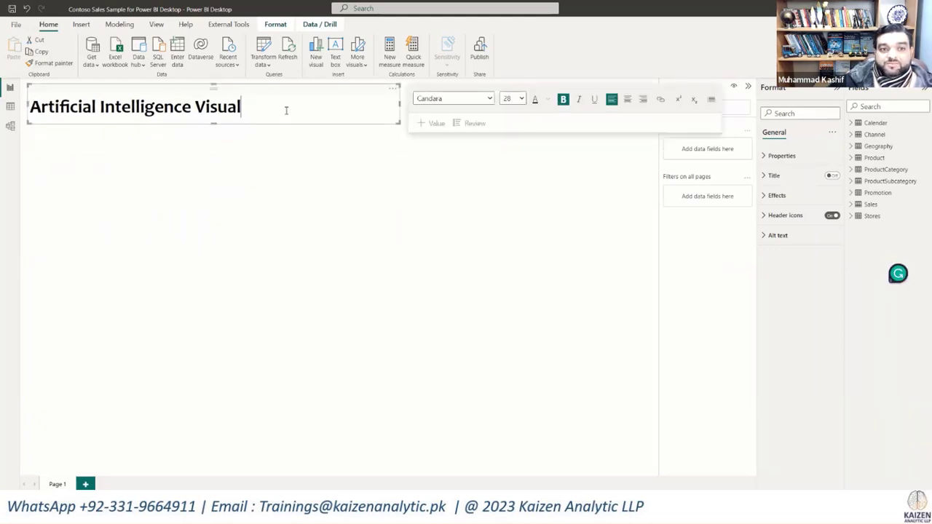
{"action": "left_click_drag", "start_coordinate": [49, 116], "coordinate": [32, 115]}
{"action": "left_click", "coordinate": [627, 100]}
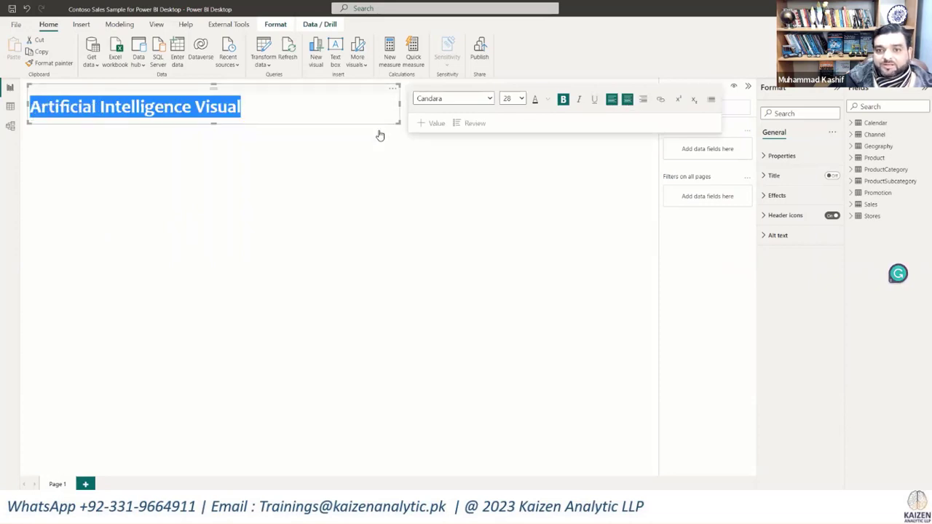
{"action": "left_click_drag", "start_coordinate": [396, 127], "coordinate": [400, 124]}
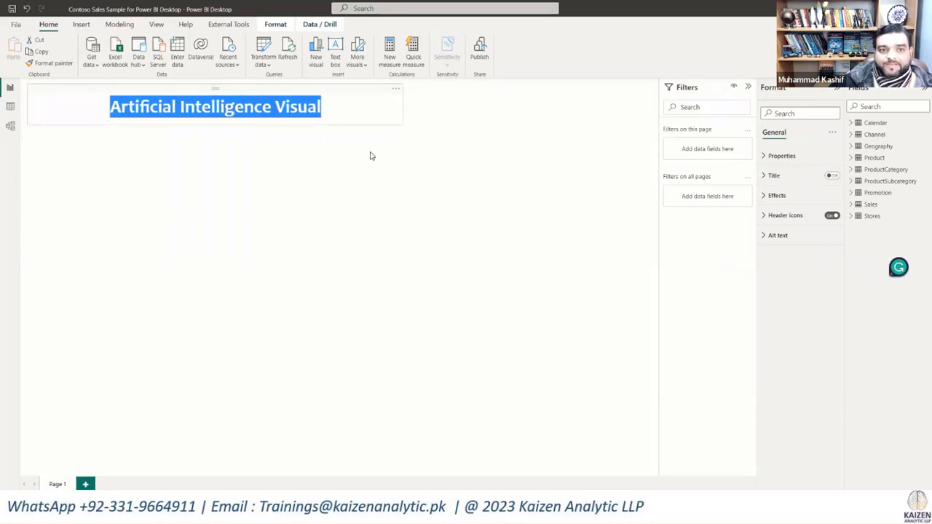
{"action": "left_click", "coordinate": [324, 213]}
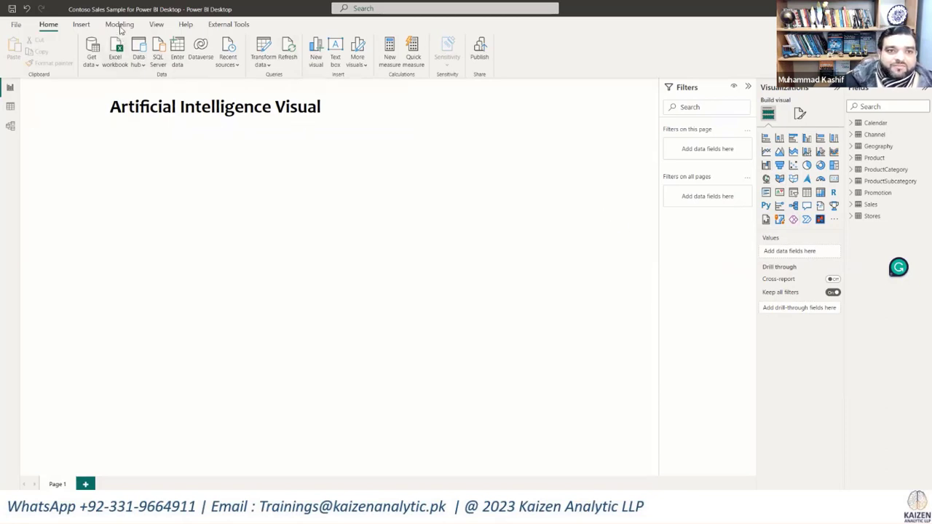
Step: Display the AI visuals available for insertion
{"action": "left_click", "coordinate": [81, 25]}
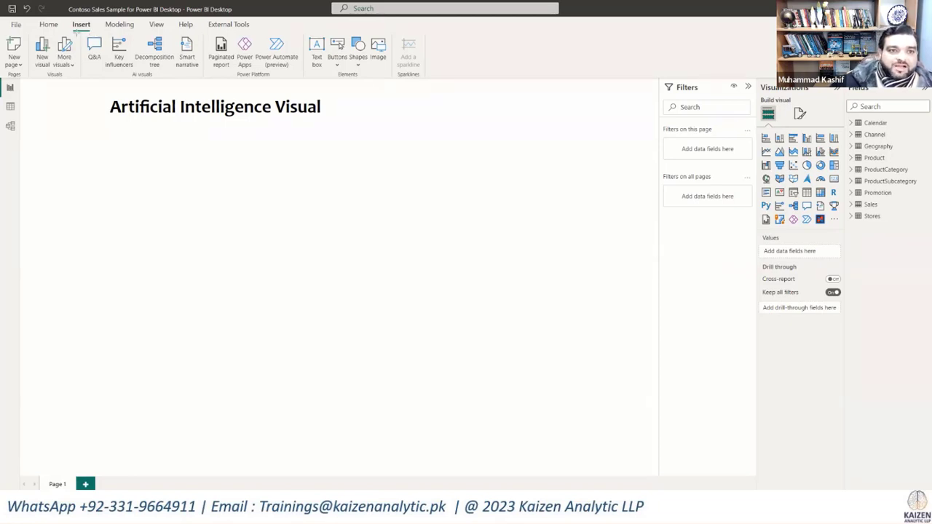
{"action": "mouse_move", "coordinate": [80, 34]}
{"action": "left_mouse_down"}
{"action": "mouse_move", "coordinate": [200, 66]}
{"action": "mouse_move", "coordinate": [203, 76]}
{"action": "left_mouse_up"}
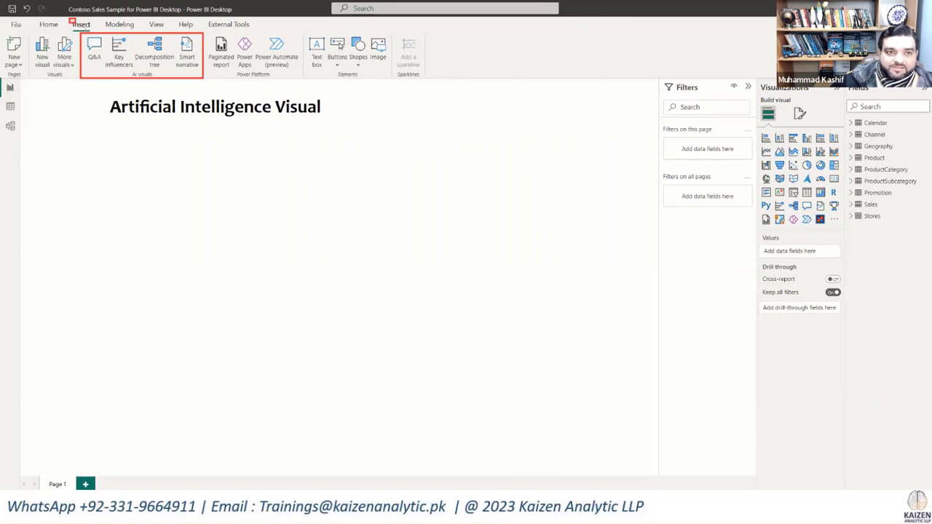
{"action": "left_click_drag", "start_coordinate": [72, 19], "coordinate": [94, 32]}
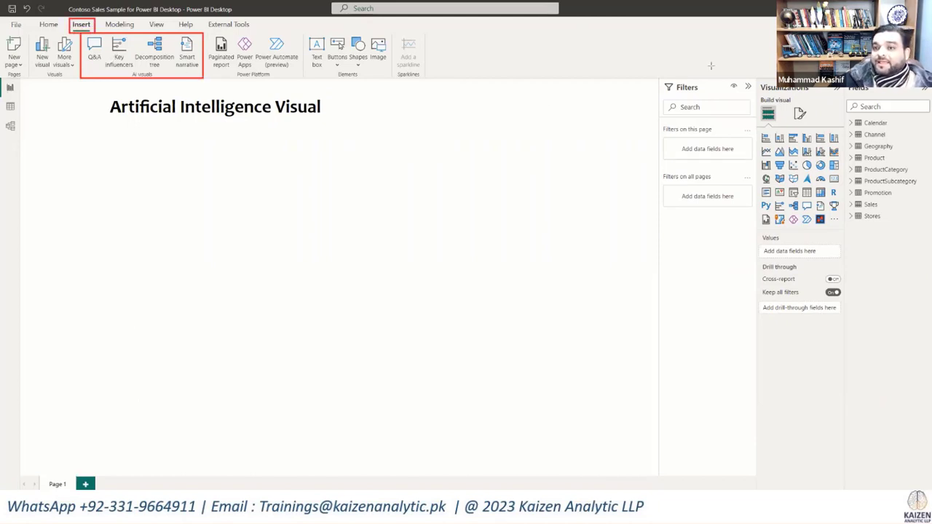
{"action": "mouse_move", "coordinate": [757, 78]}
{"action": "left_mouse_down"}
{"action": "mouse_move", "coordinate": [766, 91]}
{"action": "mouse_move", "coordinate": [815, 96]}
{"action": "left_mouse_up"}
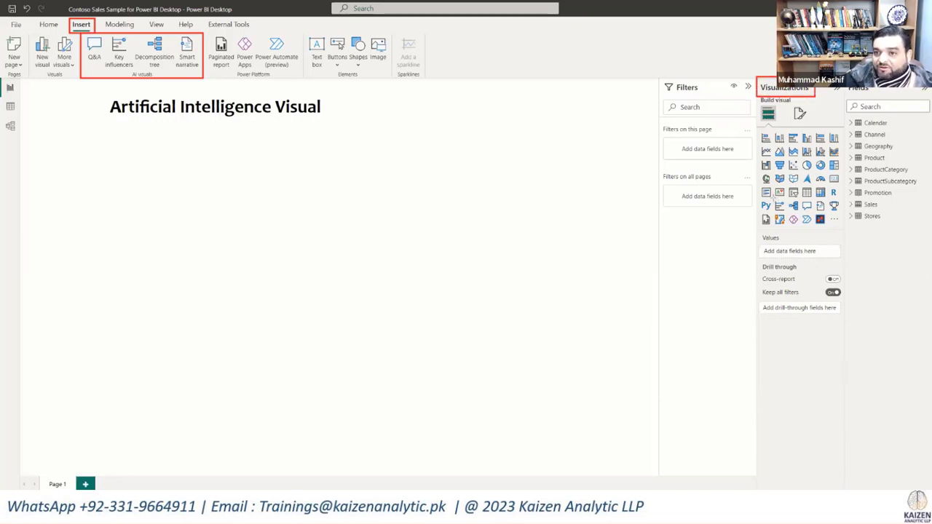
{"action": "left_click_drag", "start_coordinate": [773, 199], "coordinate": [827, 212]}
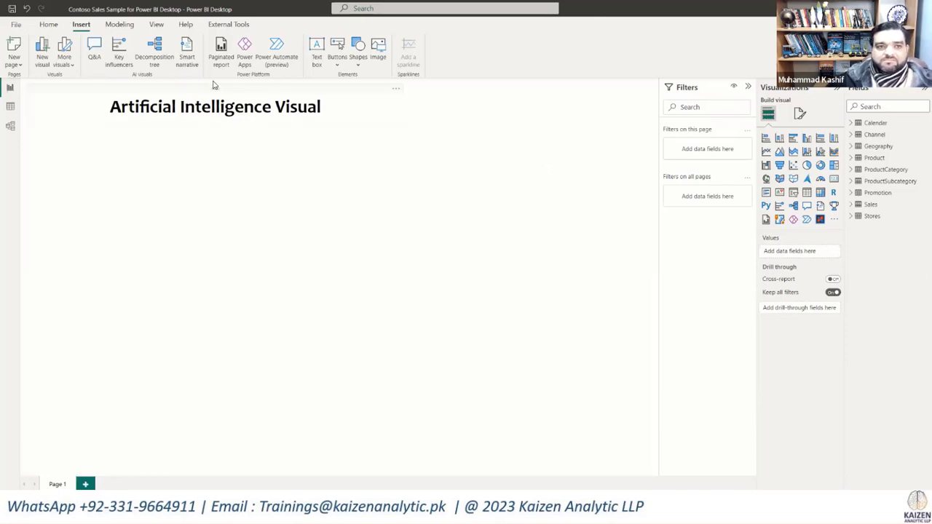
Step: Insert a decomposition tree below the heading, enlarged to the bottom of the page, that analyzes SalesAmount from the Sales table
{"action": "left_click", "coordinate": [155, 56]}
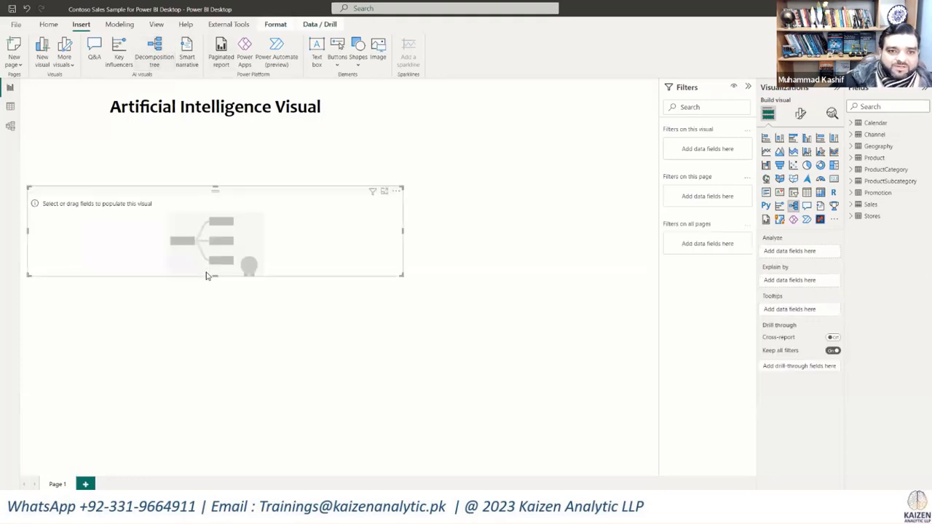
{"action": "left_click_drag", "start_coordinate": [212, 276], "coordinate": [213, 472]}
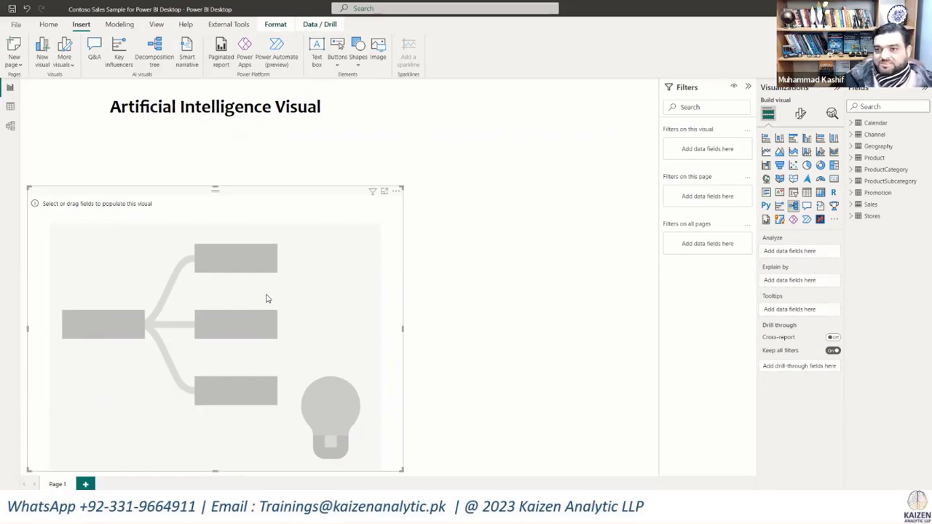
{"action": "left_click", "coordinate": [869, 207]}
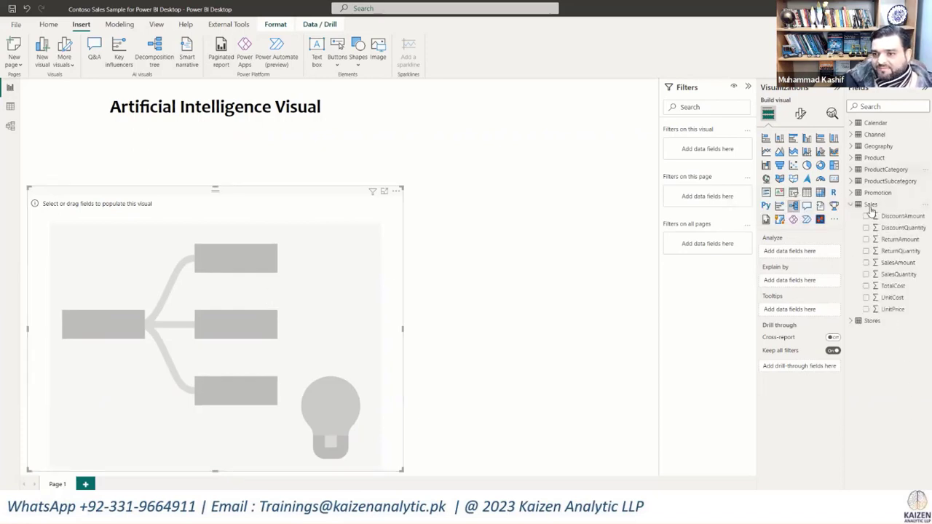
{"action": "left_click", "coordinate": [866, 264]}
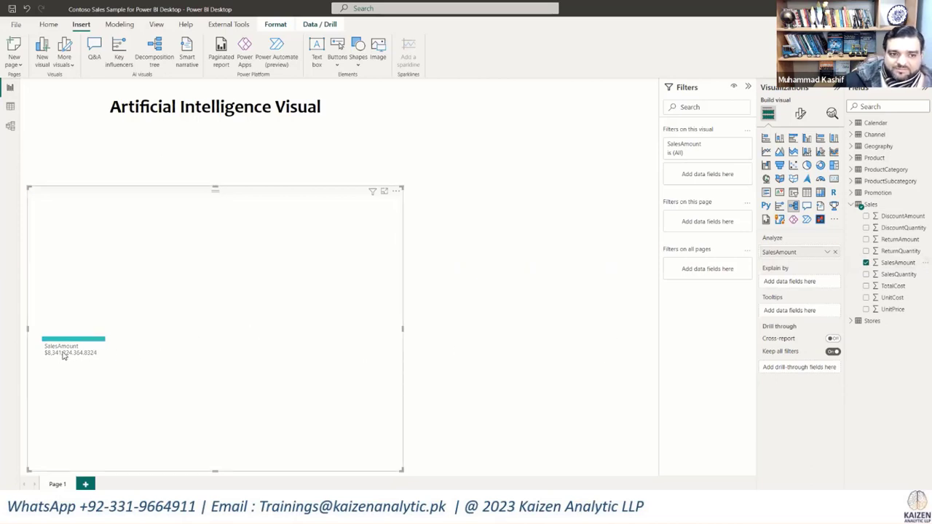
{"action": "mouse_move", "coordinate": [63, 354]}
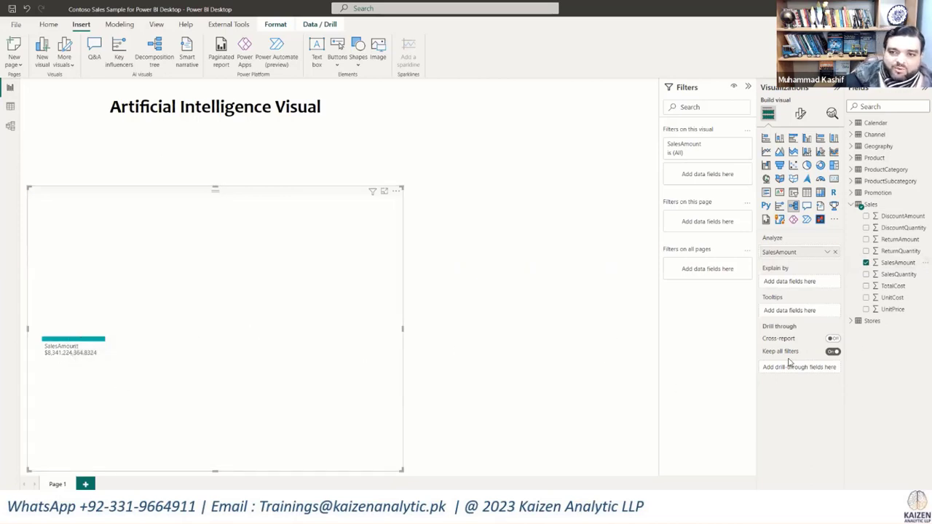
Step: Try explaining SalesAmount by RegionCountryName from the Geography table, and remove that field from the decomposition tree again
{"action": "left_click", "coordinate": [852, 147]}
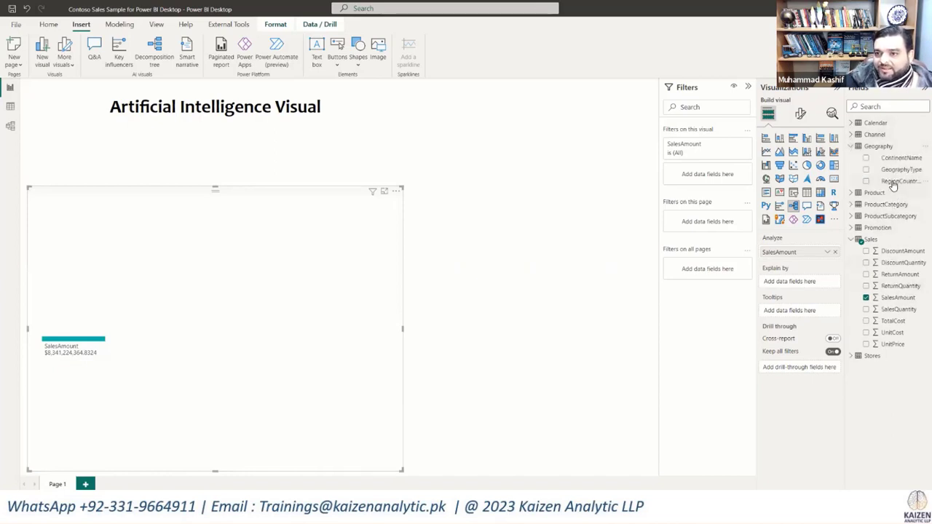
{"action": "left_click_drag", "start_coordinate": [894, 182], "coordinate": [802, 286]}
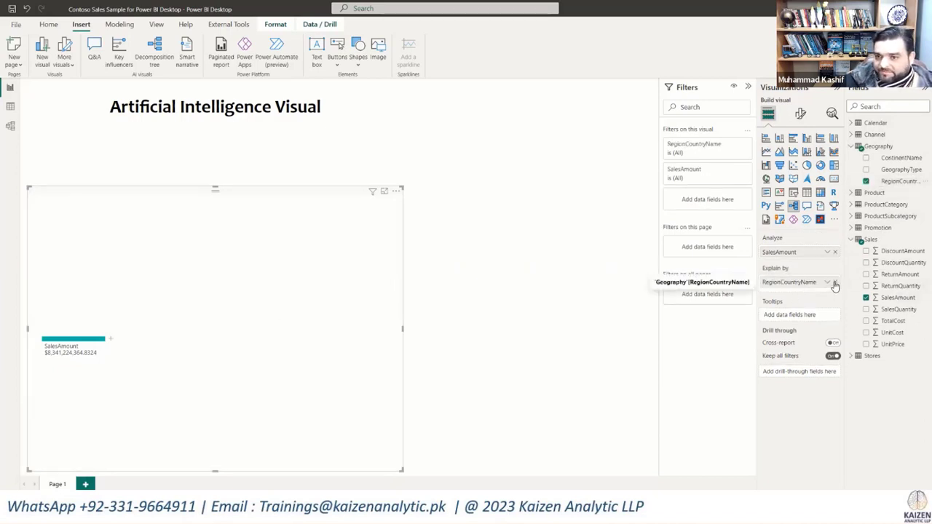
{"action": "left_click", "coordinate": [835, 283]}
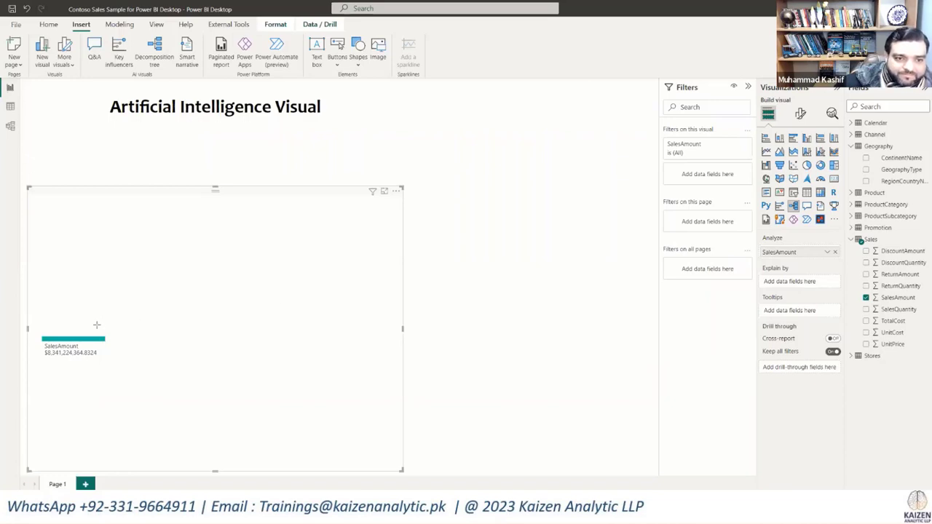
{"action": "left_click_drag", "start_coordinate": [95, 326], "coordinate": [122, 354]}
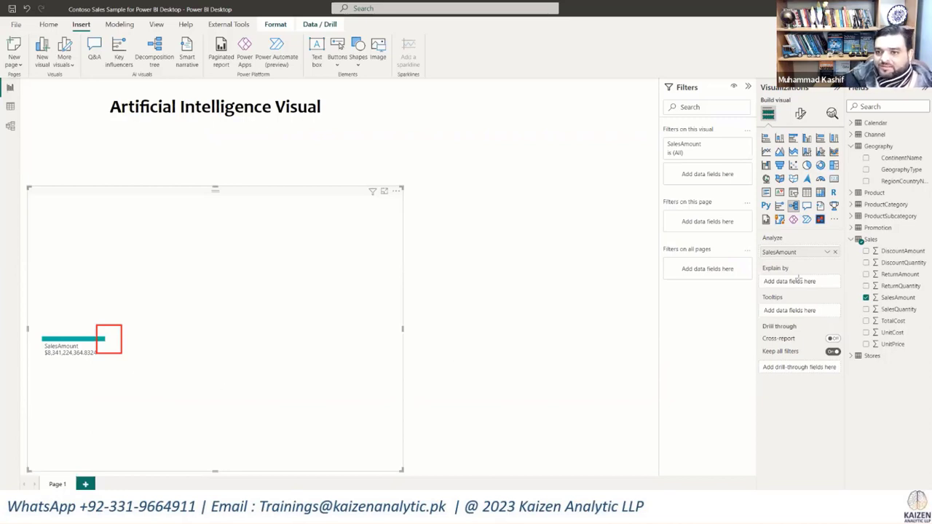
{"action": "mouse_move", "coordinate": [757, 261]}
{"action": "left_mouse_down"}
{"action": "mouse_move", "coordinate": [791, 293]}
{"action": "mouse_move", "coordinate": [844, 293]}
{"action": "left_mouse_up"}
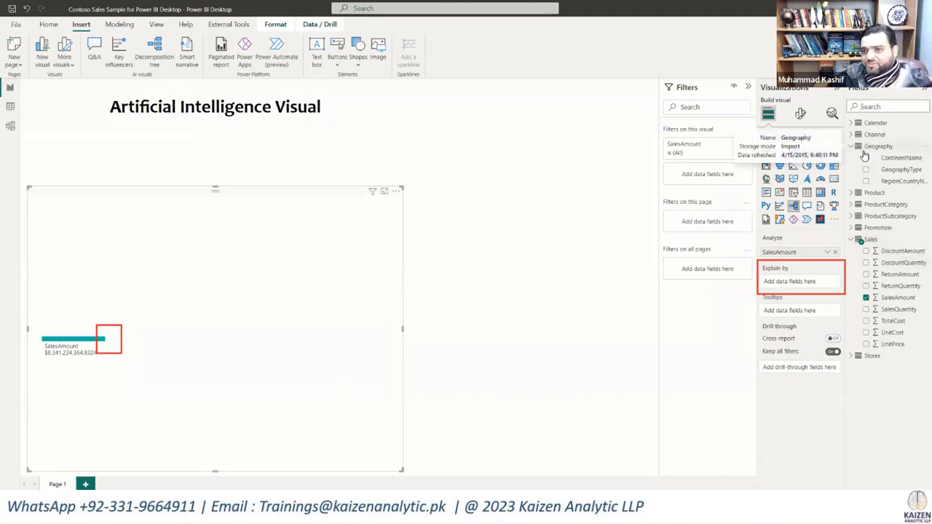
Step: Add Geography's RegionCountryName as the decomposition tree's Explain by field
{"action": "left_click_drag", "start_coordinate": [902, 182], "coordinate": [806, 286]}
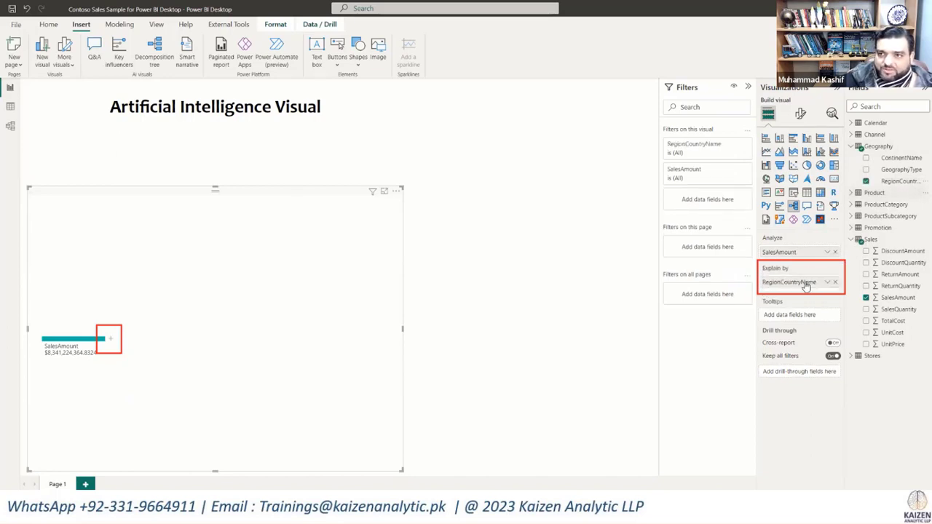
Step: Split SalesAmount by RegionCountryName in the decomposition tree and page through the countries down the list and back
{"action": "left_click", "coordinate": [110, 341]}
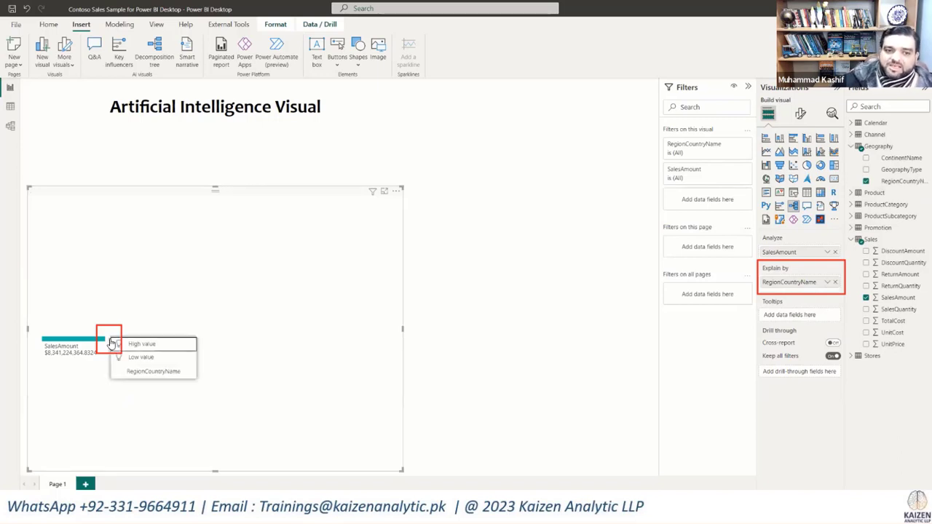
{"action": "left_click", "coordinate": [145, 372]}
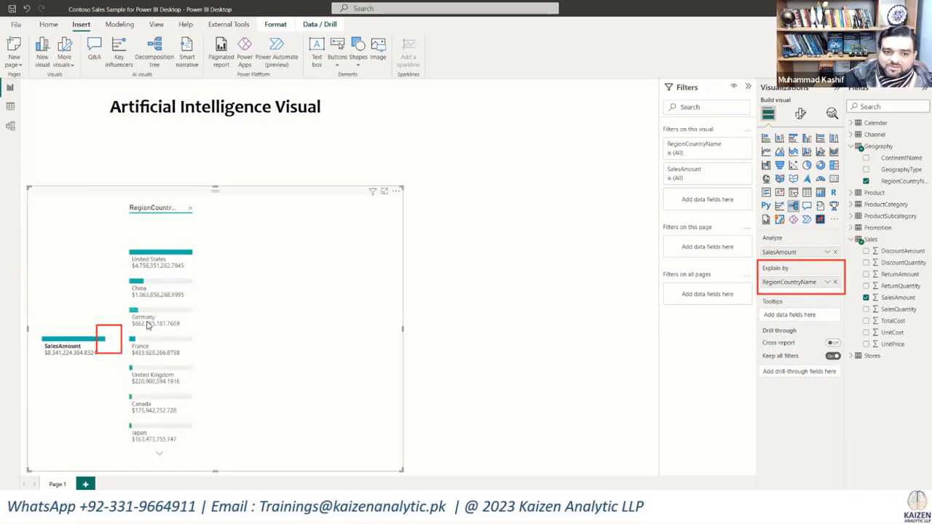
{"action": "left_click", "coordinate": [158, 455]}
{"action": "left_click", "coordinate": [158, 455]}
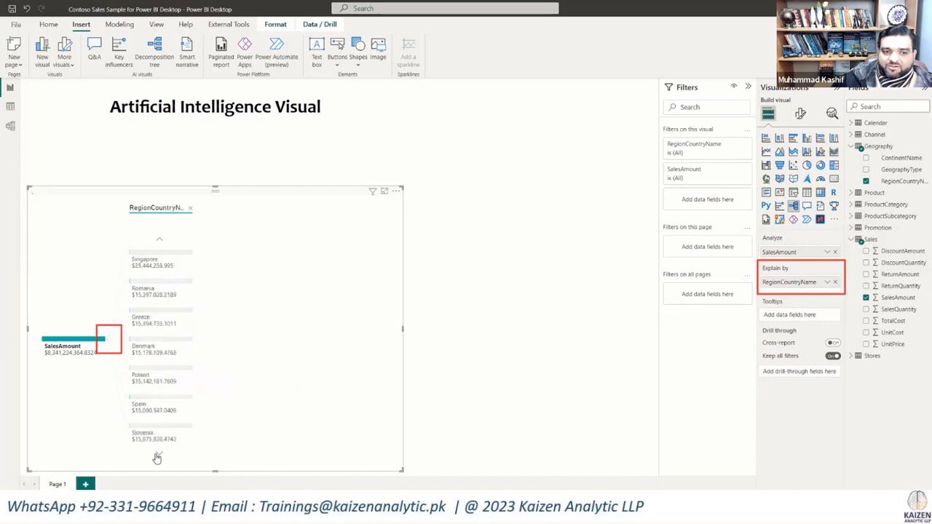
{"action": "left_click", "coordinate": [159, 242]}
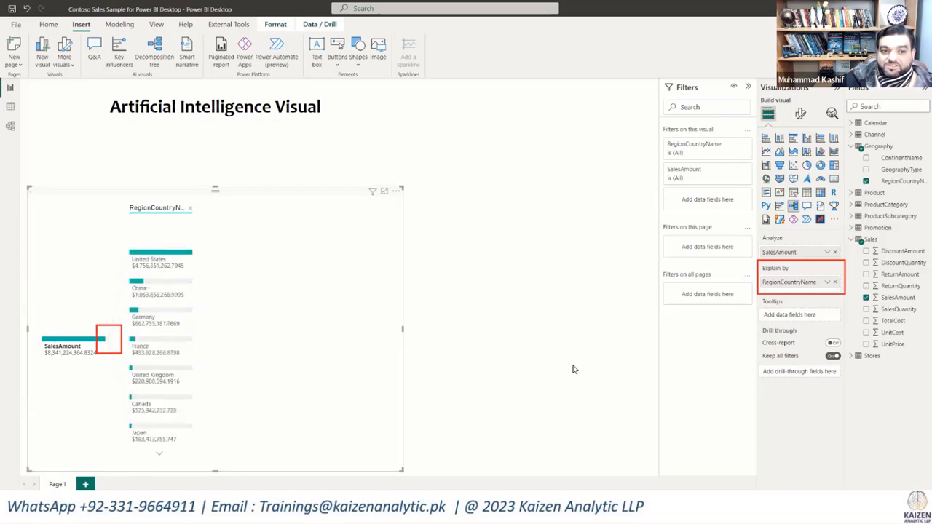
Step: Format the SalesAmount field of the Sales table with 0 decimal places
{"action": "left_click", "coordinate": [892, 297]}
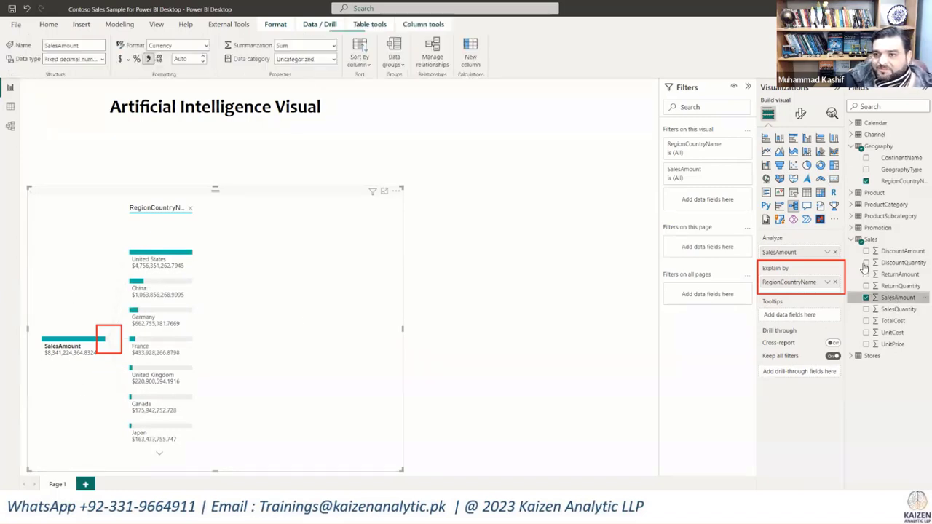
{"action": "left_click", "coordinate": [191, 58]}
{"action": "type", "text": "0"}
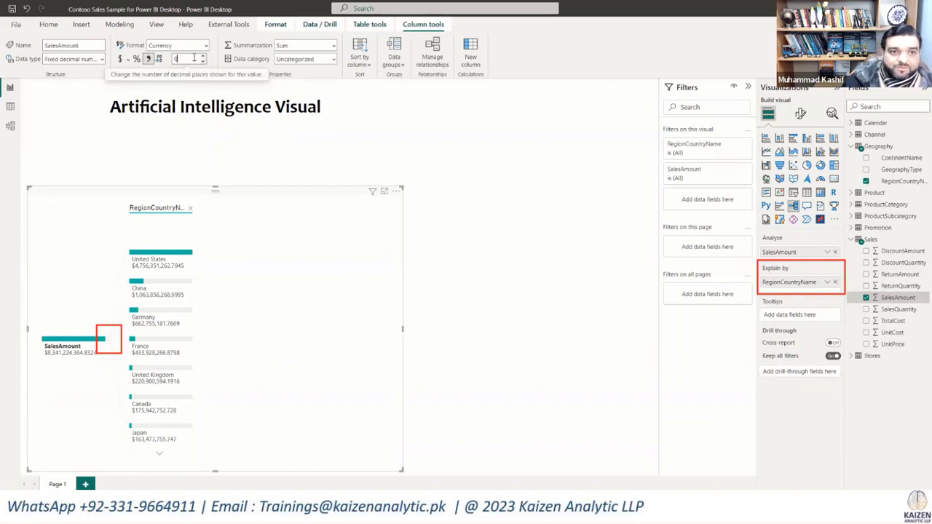
{"action": "key", "text": "Return"}
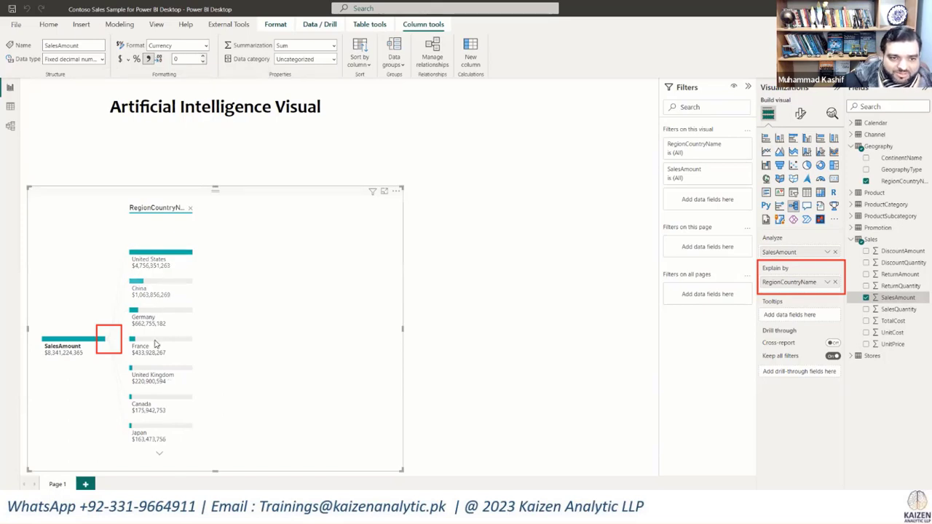
{"action": "mouse_move", "coordinate": [158, 290]}
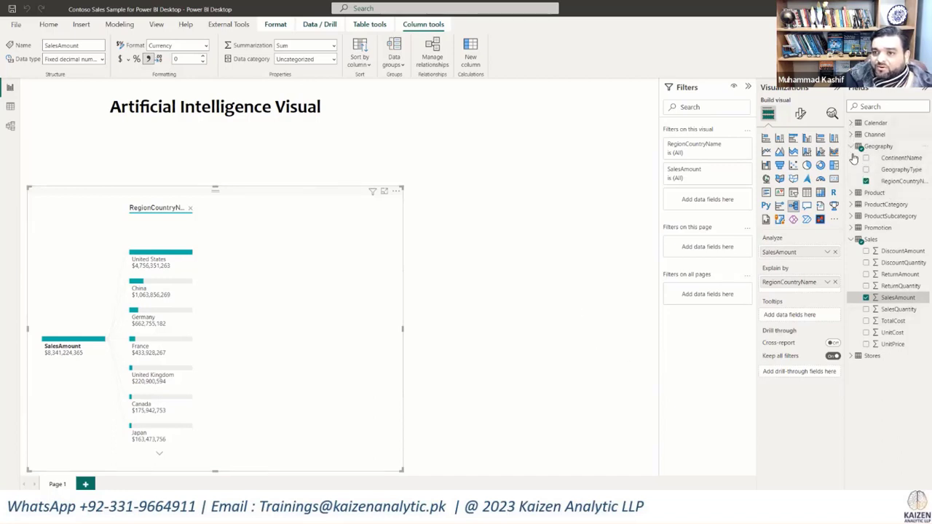
Step: Try explaining SalesAmount by ProductName from the Product table as well, splitting China by that field
{"action": "left_click", "coordinate": [853, 193]}
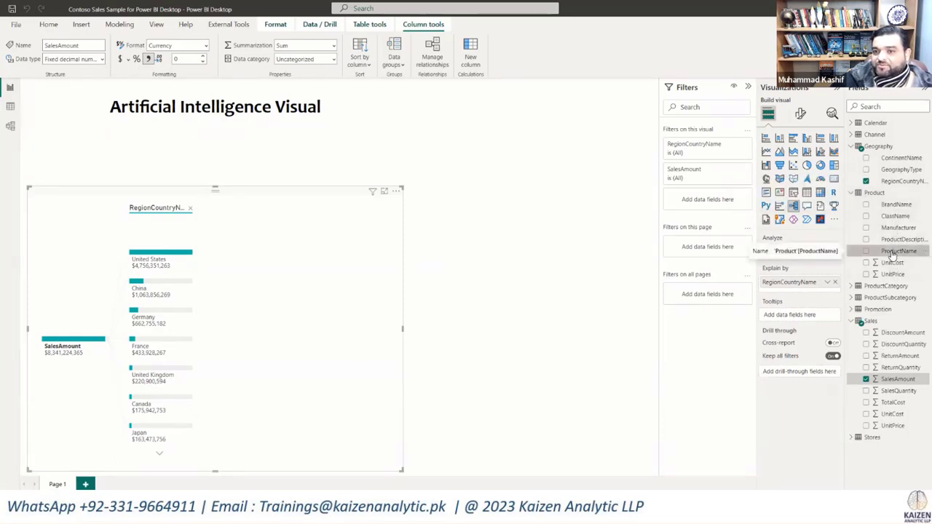
{"action": "left_click_drag", "start_coordinate": [891, 254], "coordinate": [801, 288]}
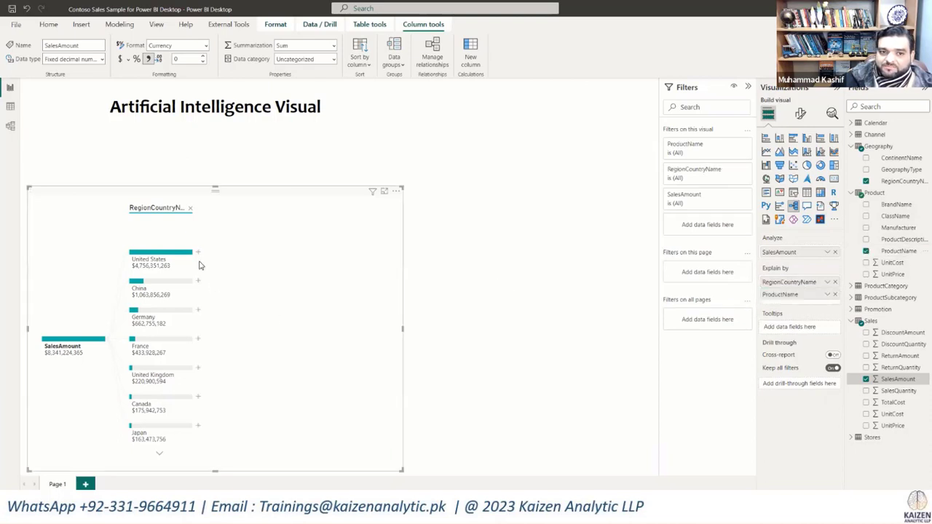
{"action": "left_click", "coordinate": [197, 281]}
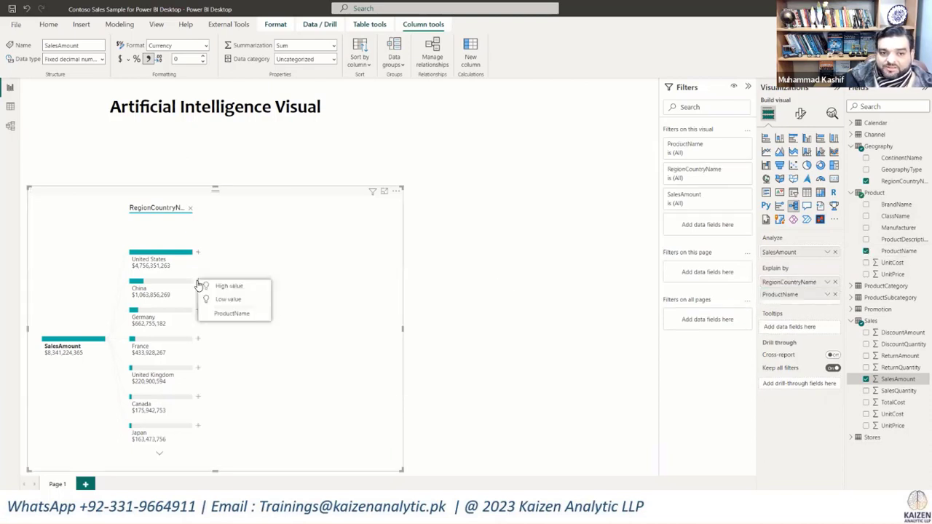
{"action": "left_click", "coordinate": [219, 314]}
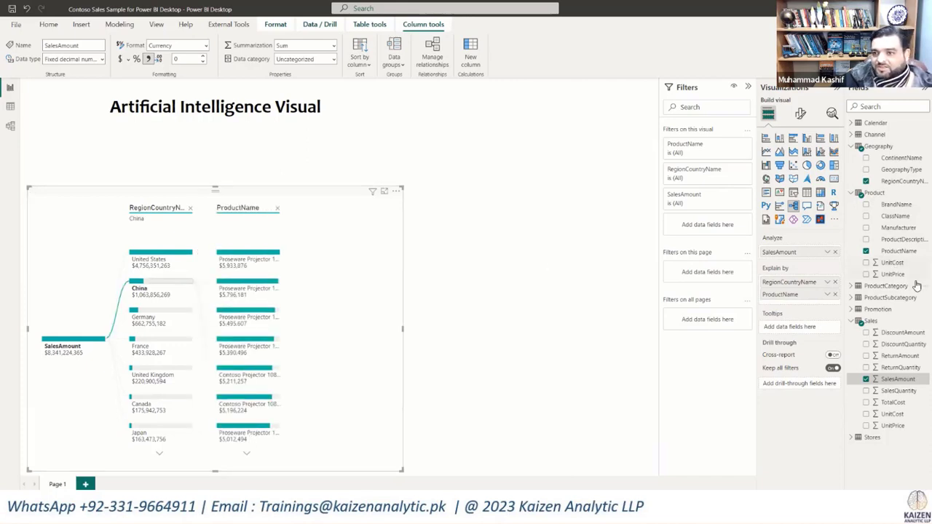
Step: Replace ProductName with ProductCategory in the decomposition tree's Explain by fields, and split United States by ProductCategory
{"action": "left_click", "coordinate": [851, 287]}
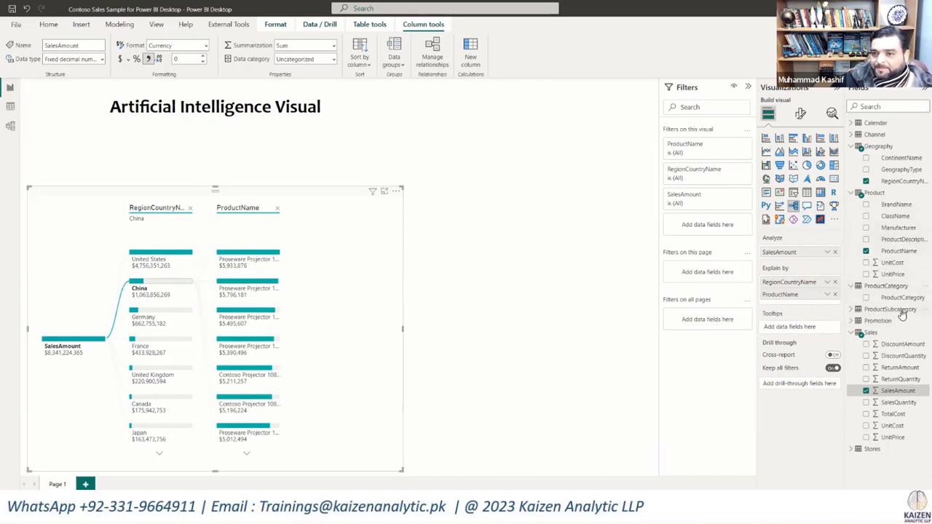
{"action": "left_click", "coordinate": [835, 295]}
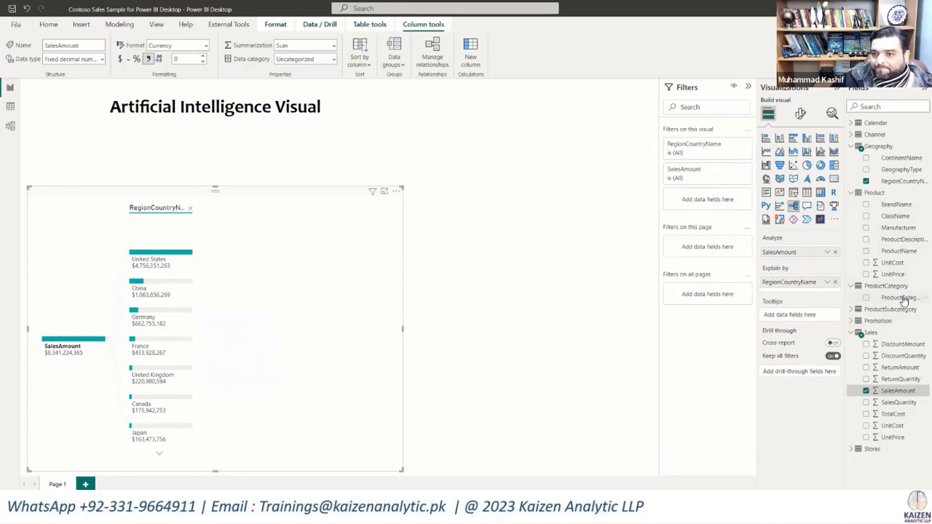
{"action": "left_click_drag", "start_coordinate": [902, 297], "coordinate": [817, 286]}
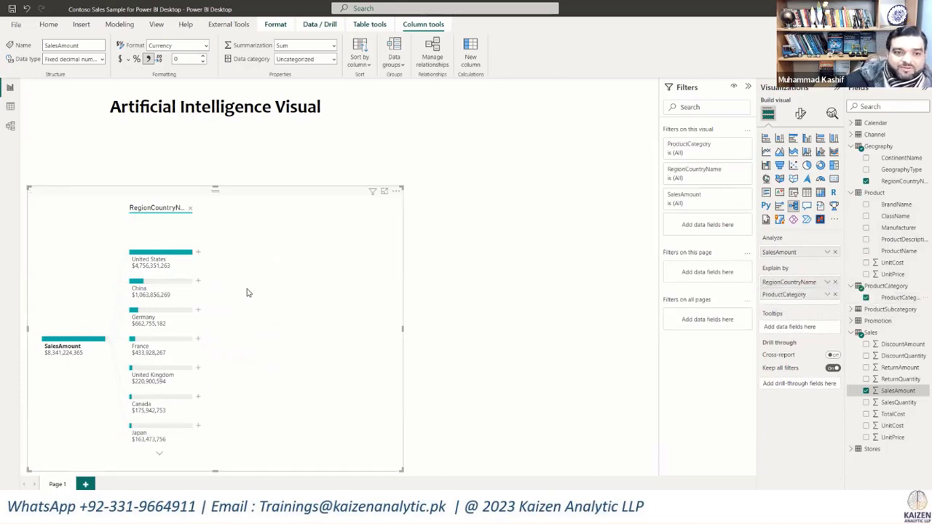
{"action": "left_click", "coordinate": [197, 252]}
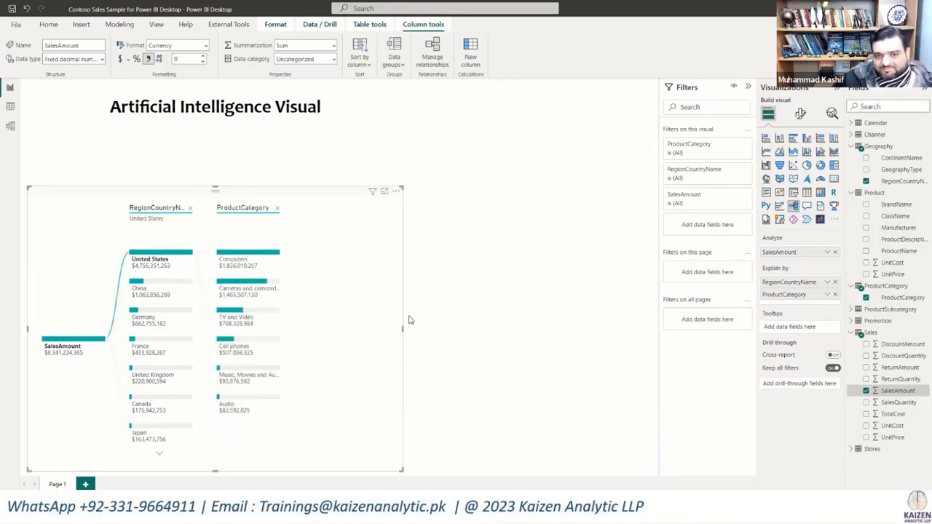
Step: Widen the decomposition tree, add ChannelName from the Channel table to Explain by, and split Computers by it
{"action": "left_click_drag", "start_coordinate": [463, 327], "coordinate": [465, 327]}
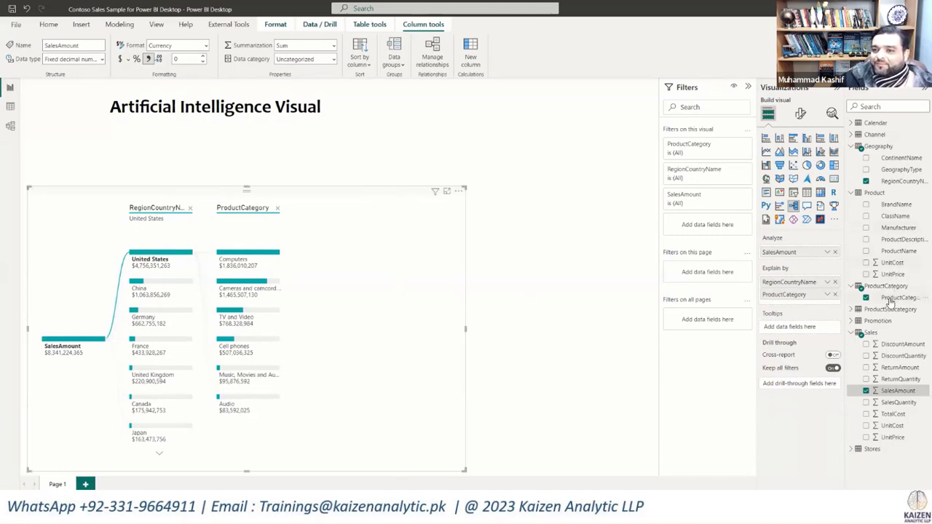
{"action": "left_click", "coordinate": [850, 134]}
{"action": "left_click_drag", "start_coordinate": [899, 145], "coordinate": [804, 304]}
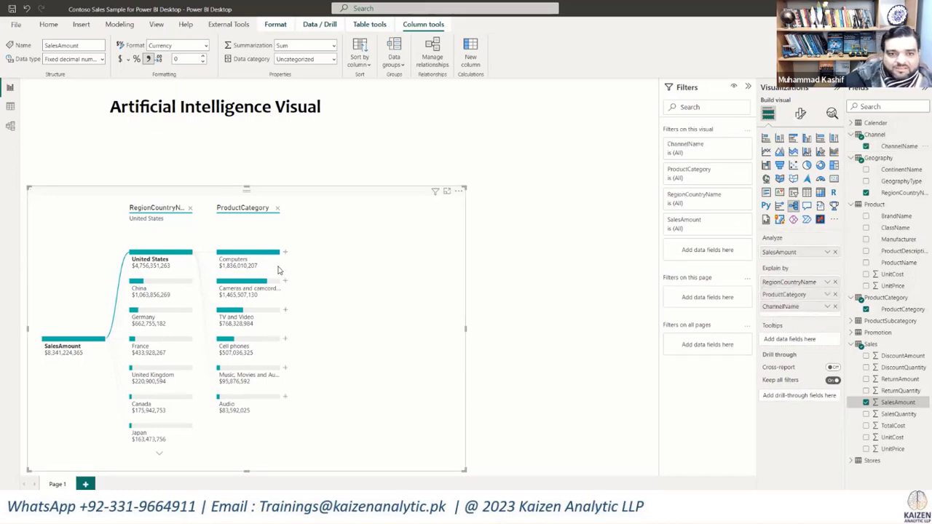
{"action": "left_click", "coordinate": [285, 255]}
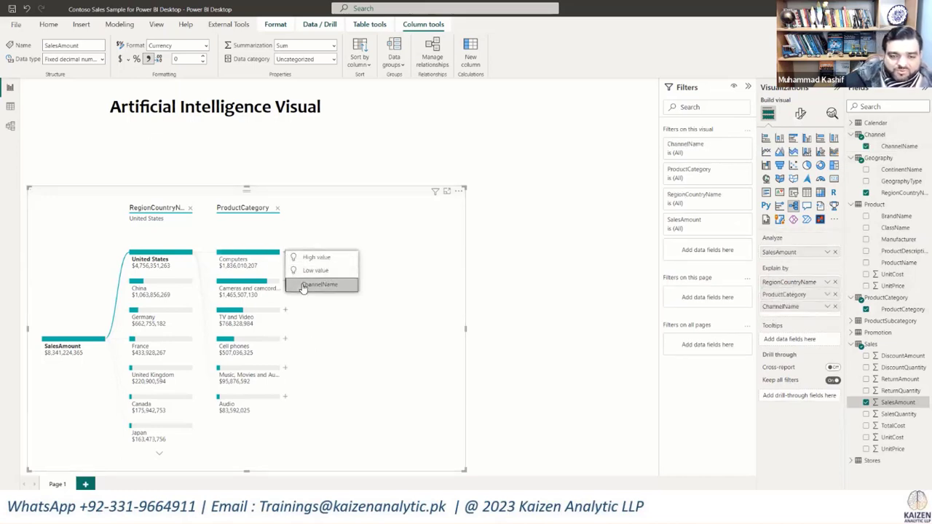
{"action": "left_click", "coordinate": [303, 286]}
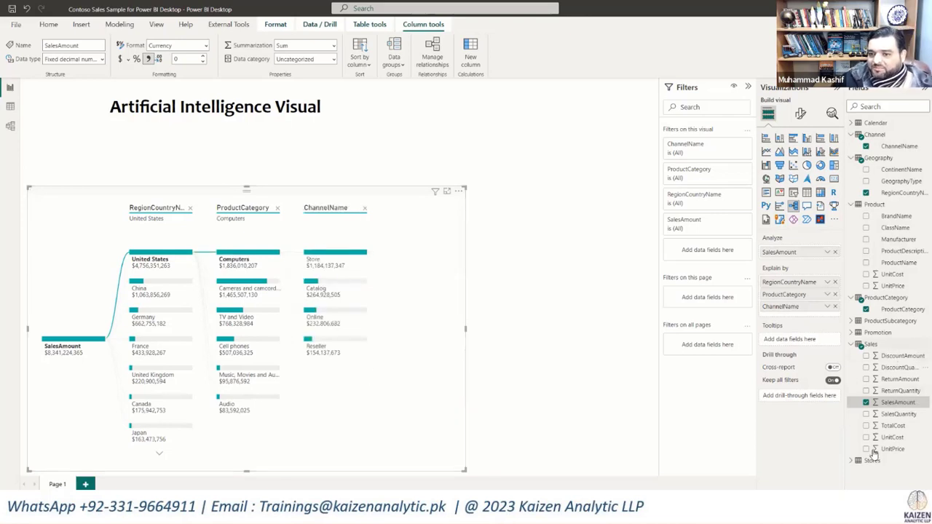
Step: Add StoreType from the Stores table to Explain by, try it as a split of the Store channel, and remove that level
{"action": "left_click", "coordinate": [851, 463]}
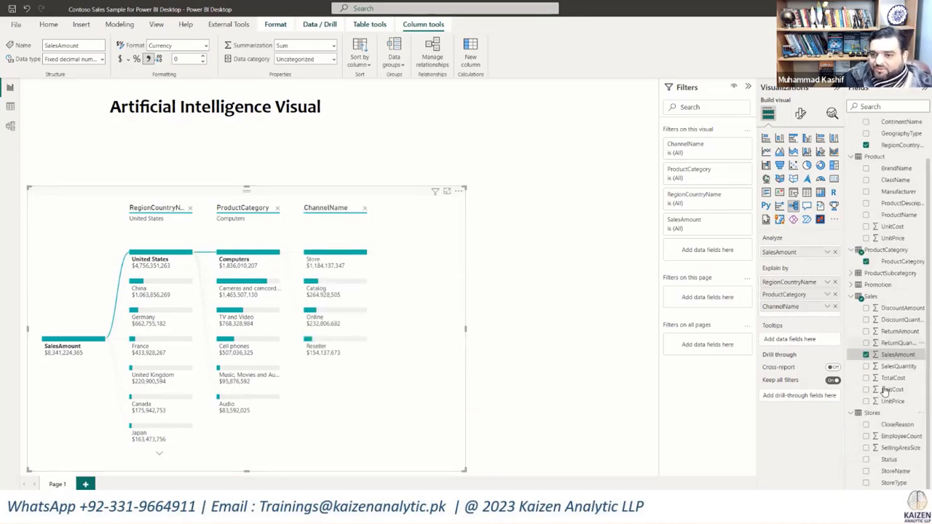
{"action": "left_click", "coordinate": [866, 483]}
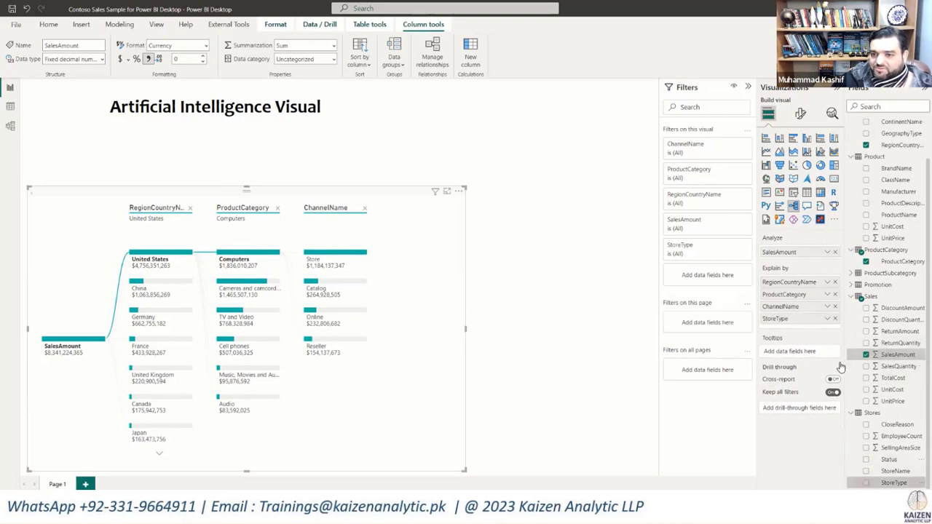
{"action": "left_click", "coordinate": [372, 252]}
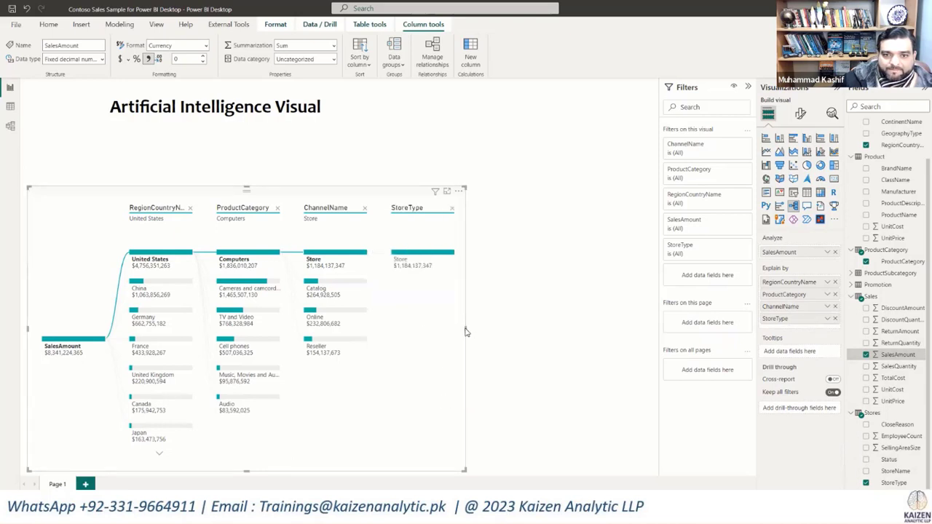
{"action": "left_click", "coordinate": [452, 209]}
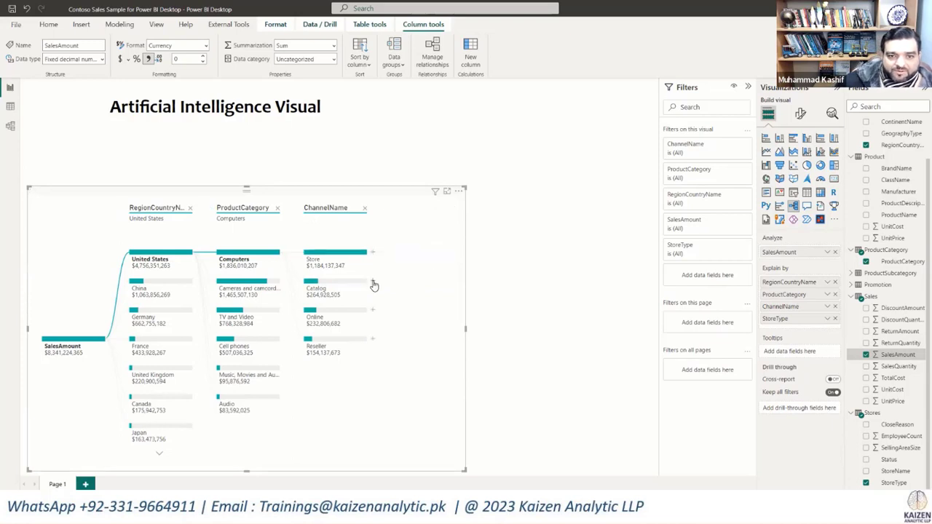
Step: Try splitting the Catalog channel by StoreType, and narrow the decomposition tree to fit just beyond the ChannelName level
{"action": "left_click", "coordinate": [373, 283]}
{"action": "left_click", "coordinate": [385, 315]}
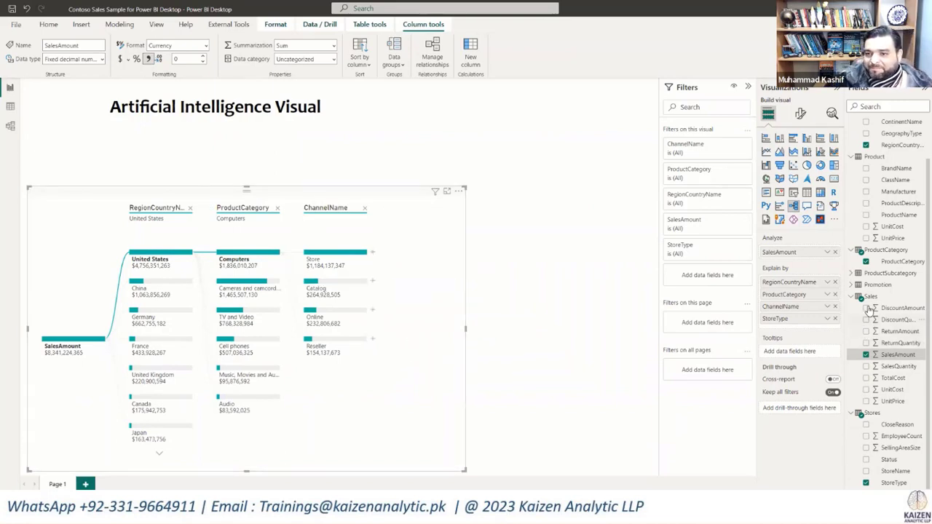
{"action": "scroll", "coordinate": [874, 320], "scroll_direction": "up", "scroll_amount": 2}
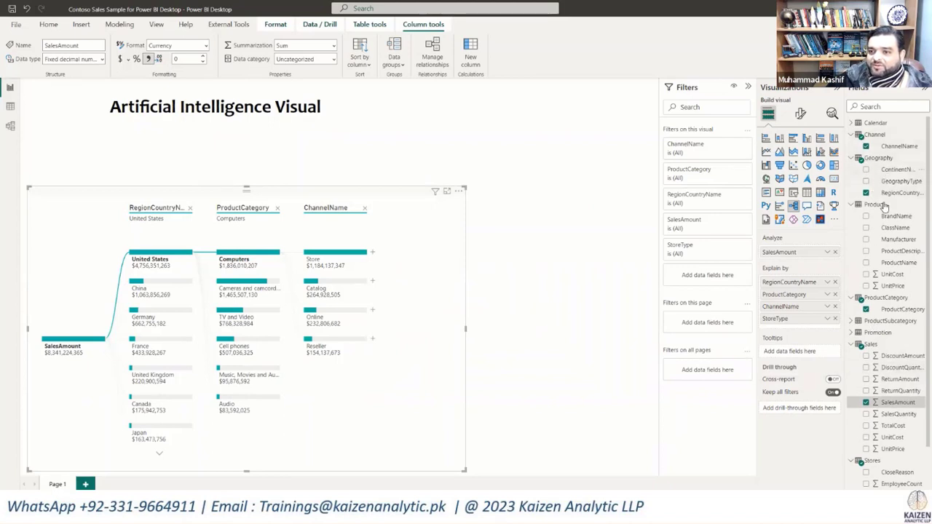
{"action": "scroll", "coordinate": [901, 348], "scroll_direction": "down", "scroll_amount": 1}
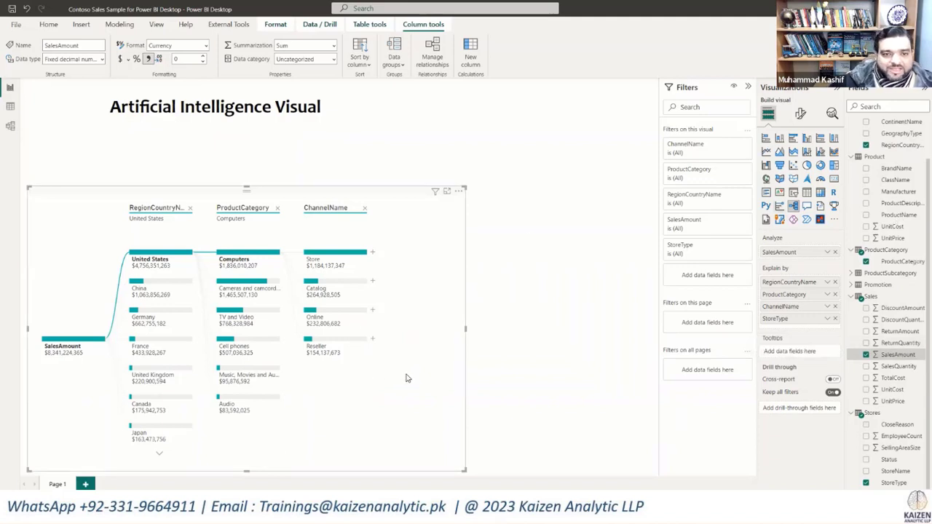
{"action": "left_click_drag", "start_coordinate": [463, 328], "coordinate": [413, 333]}
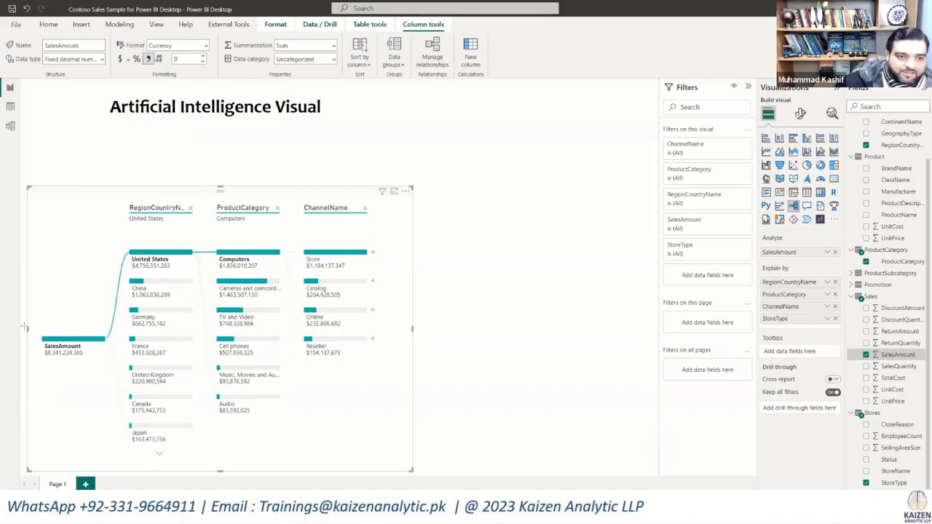
{"action": "left_click_drag", "start_coordinate": [71, 348], "coordinate": [113, 361]}
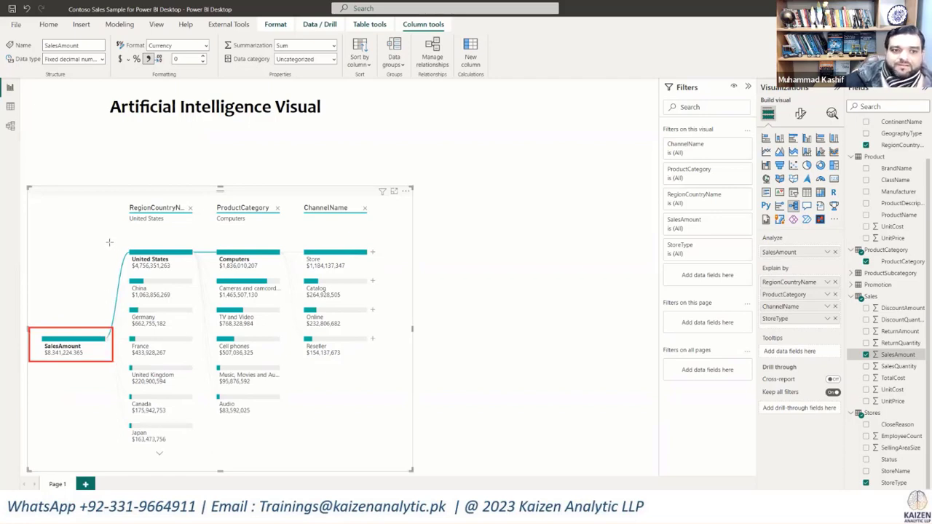
{"action": "mouse_move", "coordinate": [108, 239]}
{"action": "left_mouse_down"}
{"action": "mouse_move", "coordinate": [127, 263]}
{"action": "mouse_move", "coordinate": [204, 272]}
{"action": "left_mouse_up"}
{"action": "mouse_move", "coordinate": [100, 274]}
{"action": "left_mouse_down"}
{"action": "mouse_move", "coordinate": [120, 300]}
{"action": "mouse_move", "coordinate": [121, 325]}
{"action": "left_mouse_up"}
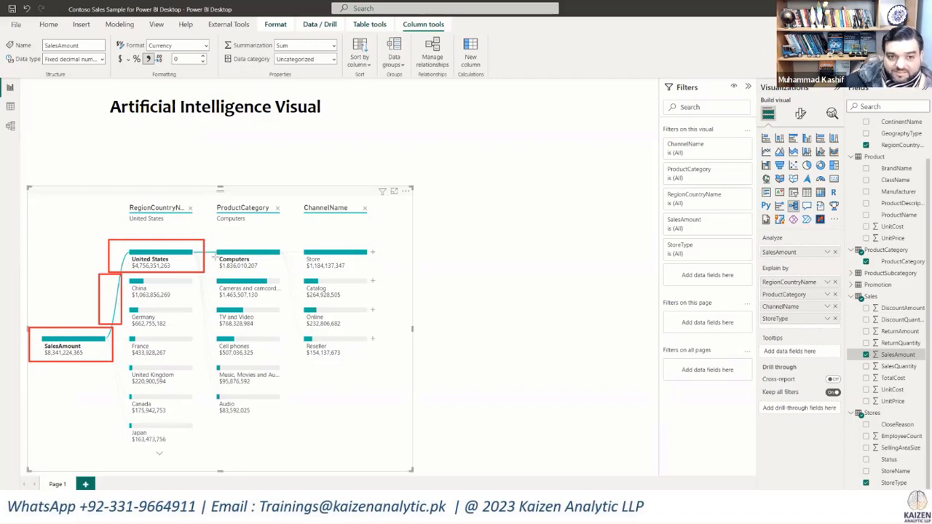
{"action": "left_click_drag", "start_coordinate": [205, 238], "coordinate": [288, 269]}
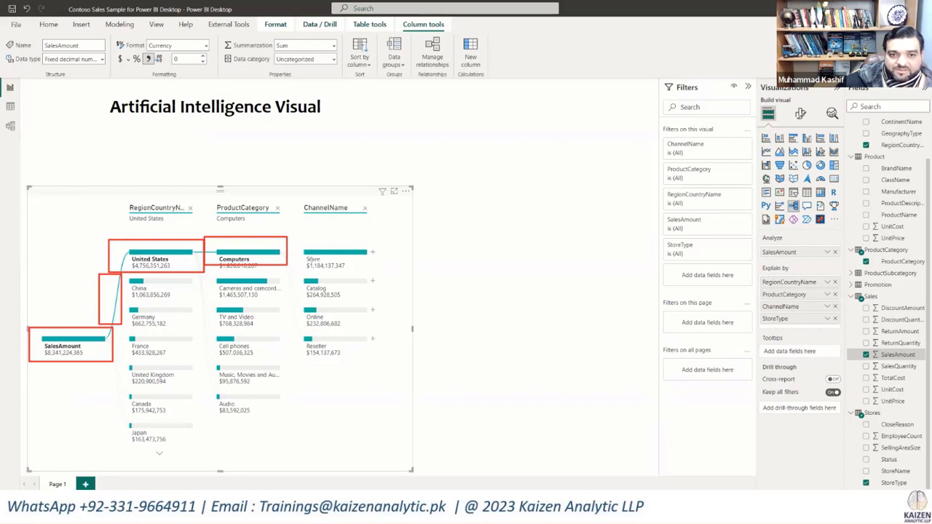
{"action": "mouse_move", "coordinate": [297, 237]}
{"action": "left_mouse_down"}
{"action": "mouse_move", "coordinate": [355, 273]}
{"action": "mouse_move", "coordinate": [380, 274]}
{"action": "left_mouse_up"}
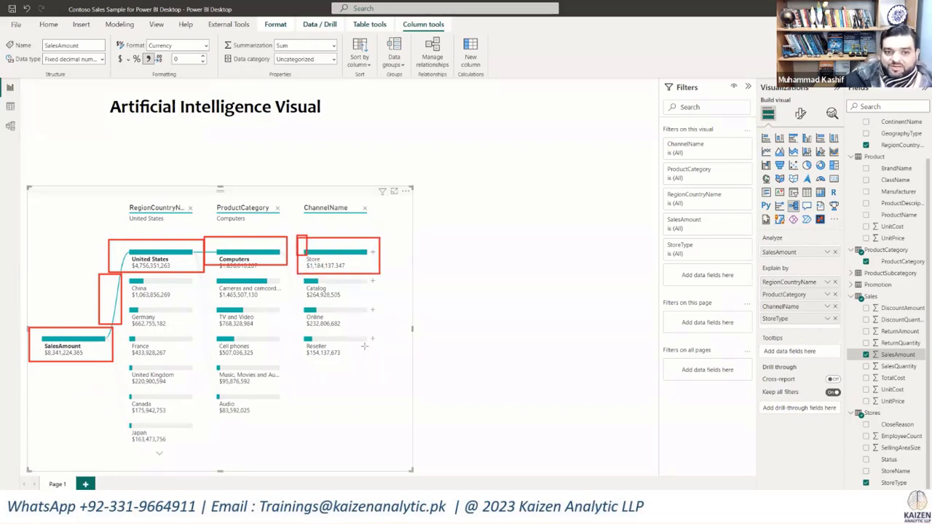
{"action": "left_click_drag", "start_coordinate": [298, 236], "coordinate": [389, 381]}
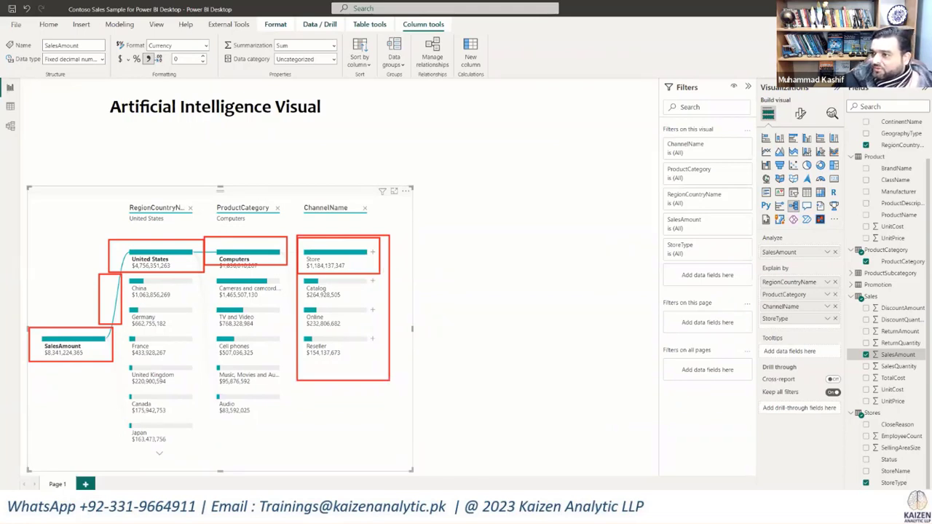
{"action": "key", "text": "Escape"}
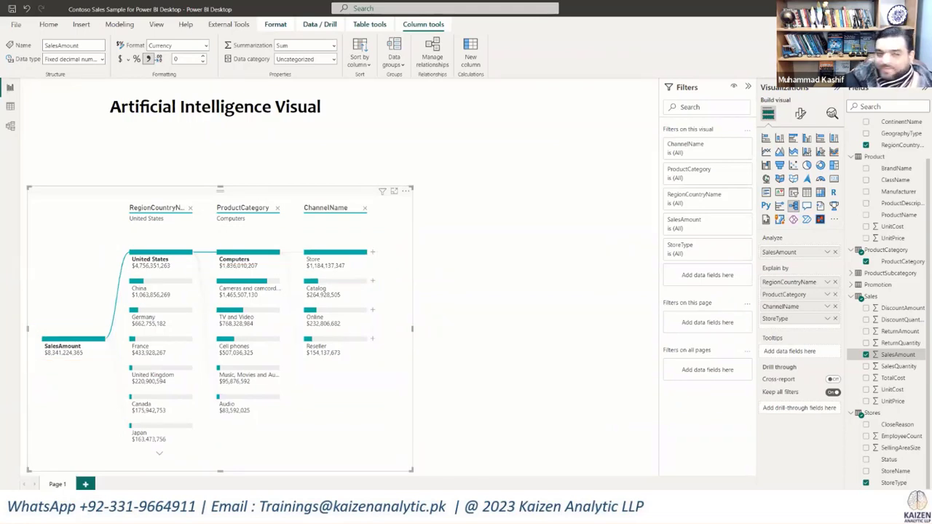
Step: Switch the tree's ProductCategory selection under United States to Cameras and camcorders
{"action": "left_click", "coordinate": [279, 285]}
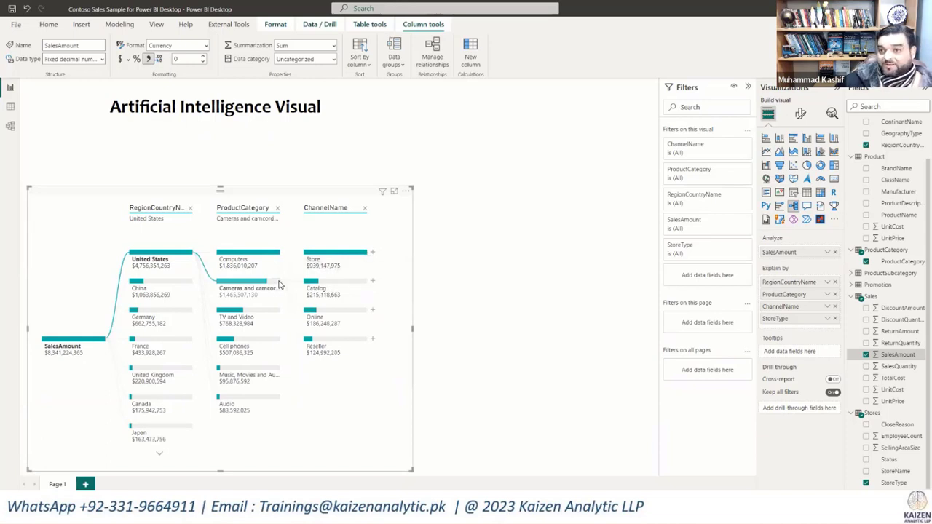
Step: Compare the channel breakdowns under United States for Computers, Cameras and camcorders, TV and Video, Cell phones, and Music, Movies and Audio
{"action": "mouse_move", "coordinate": [275, 256]}
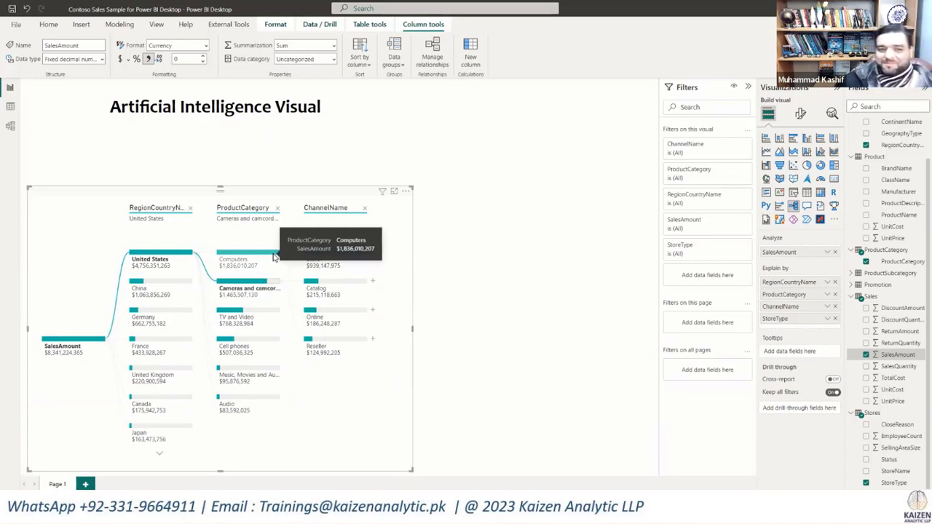
{"action": "left_click", "coordinate": [275, 256]}
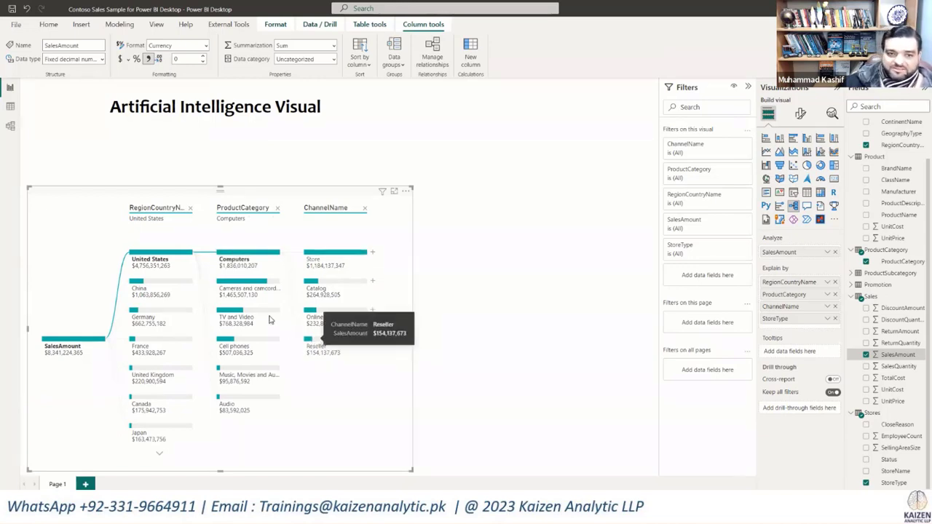
{"action": "left_click", "coordinate": [268, 284]}
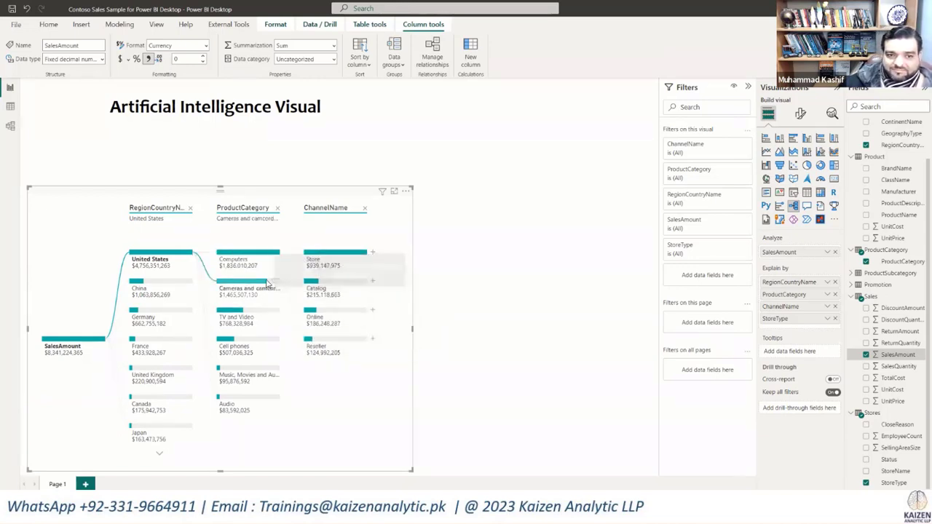
{"action": "left_click", "coordinate": [255, 314]}
{"action": "left_click", "coordinate": [271, 340]}
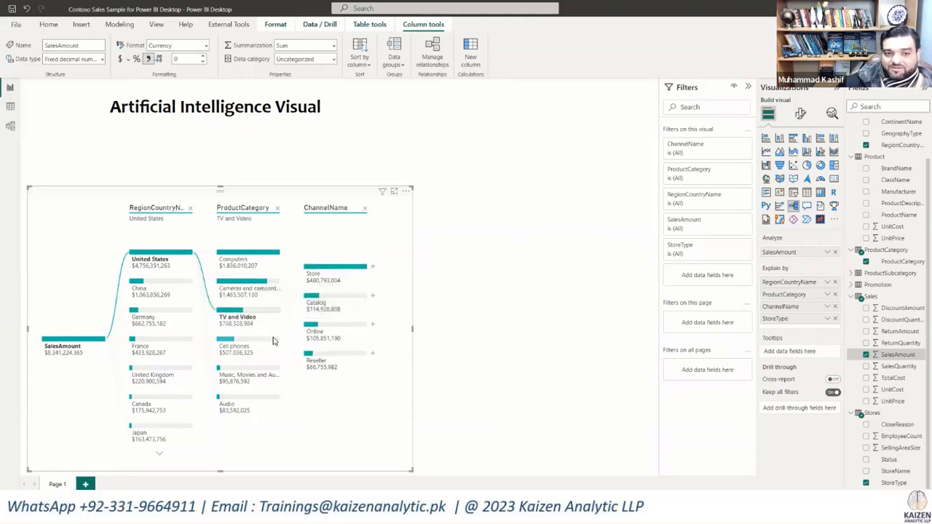
{"action": "left_click", "coordinate": [274, 371]}
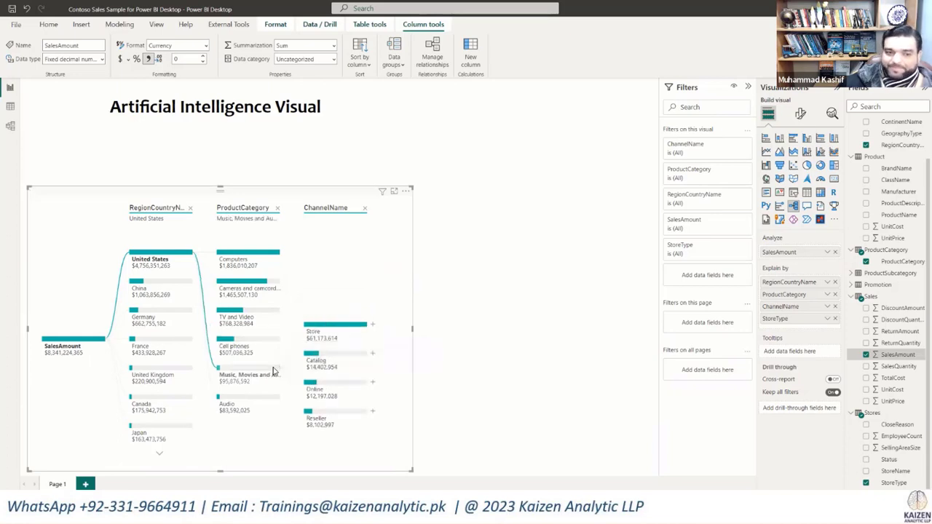
Step: Step the tree through China, Germany with Computers, and France, and return the path to United States and Computers
{"action": "left_click", "coordinate": [188, 283]}
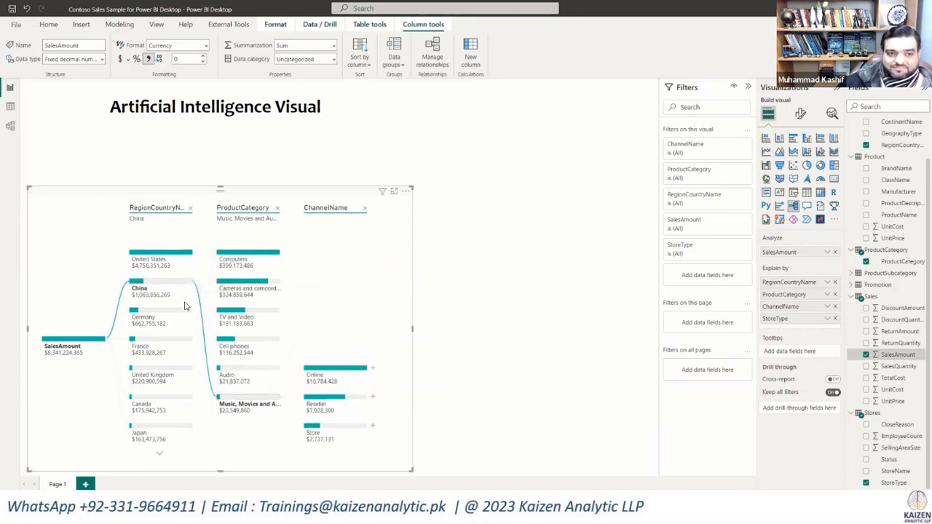
{"action": "mouse_move", "coordinate": [185, 312]}
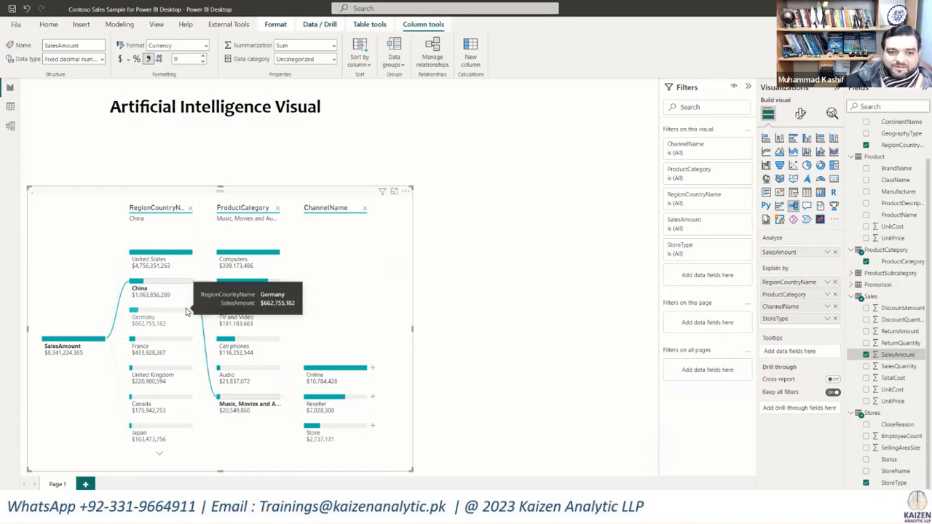
{"action": "left_click", "coordinate": [186, 308]}
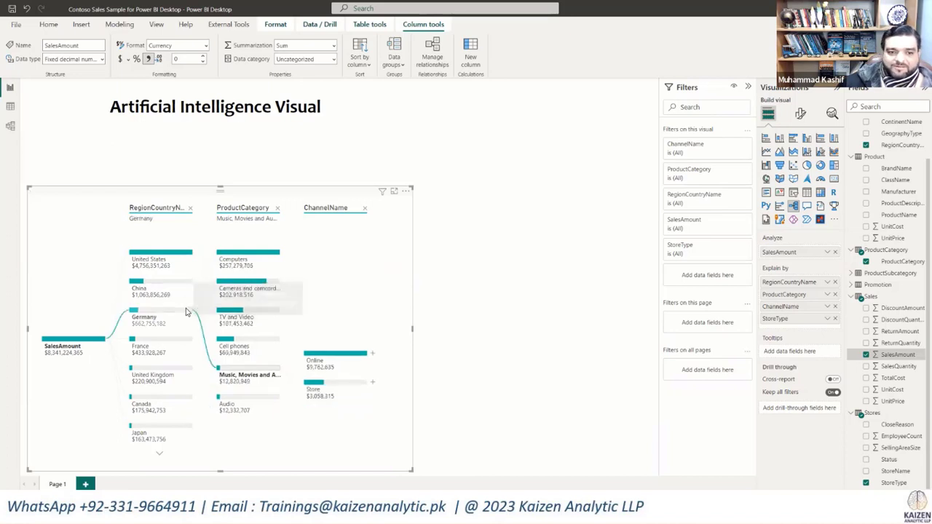
{"action": "left_click", "coordinate": [279, 256]}
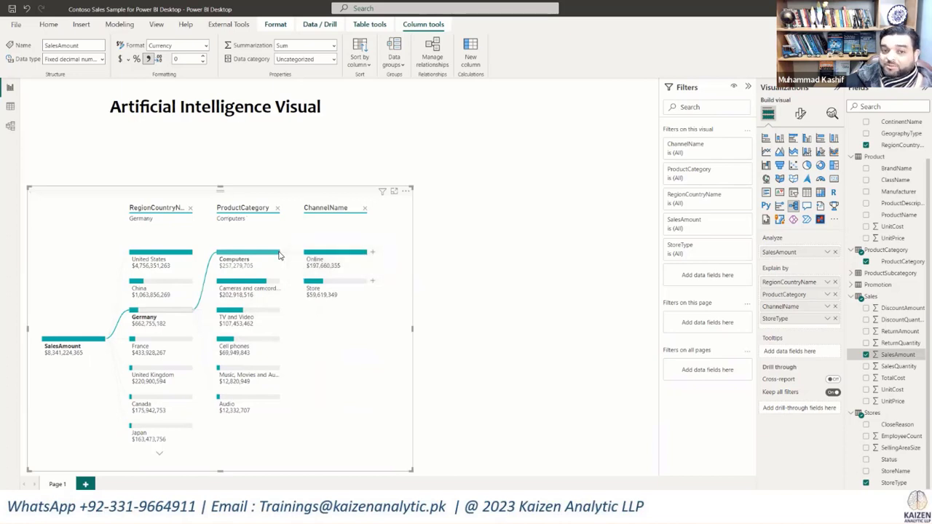
{"action": "left_click", "coordinate": [188, 343]}
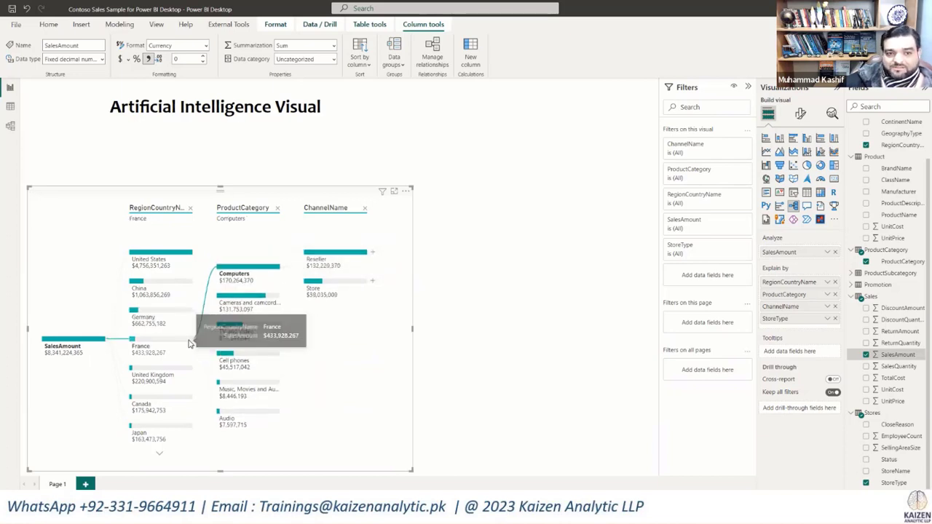
{"action": "left_click", "coordinate": [188, 254]}
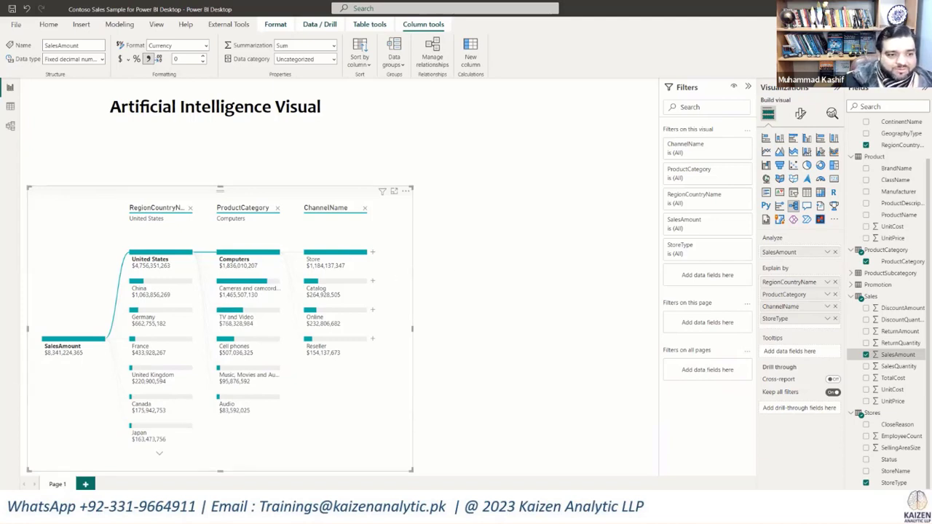
Step: Switch to the Building Block presentation slide and back to the Power BI report
{"action": "key", "text": "alt+Tab"}
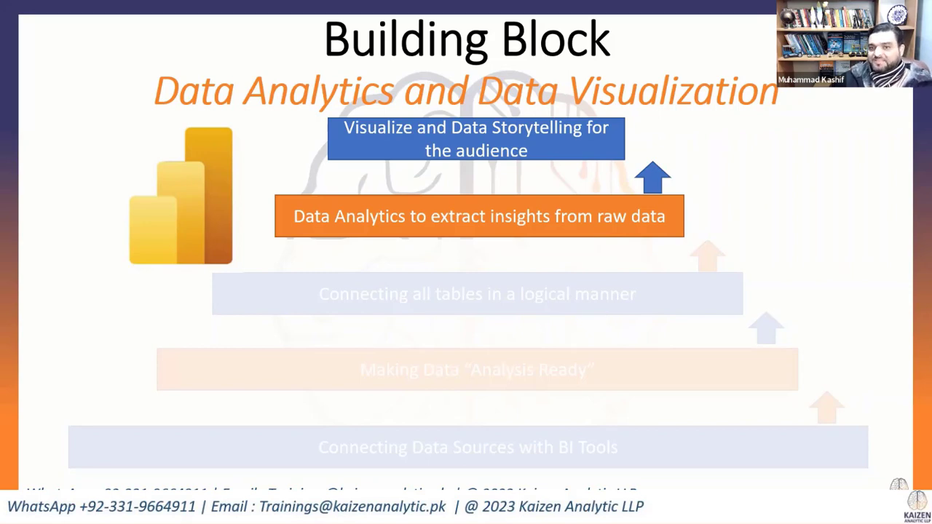
{"action": "key", "text": "alt+Tab"}
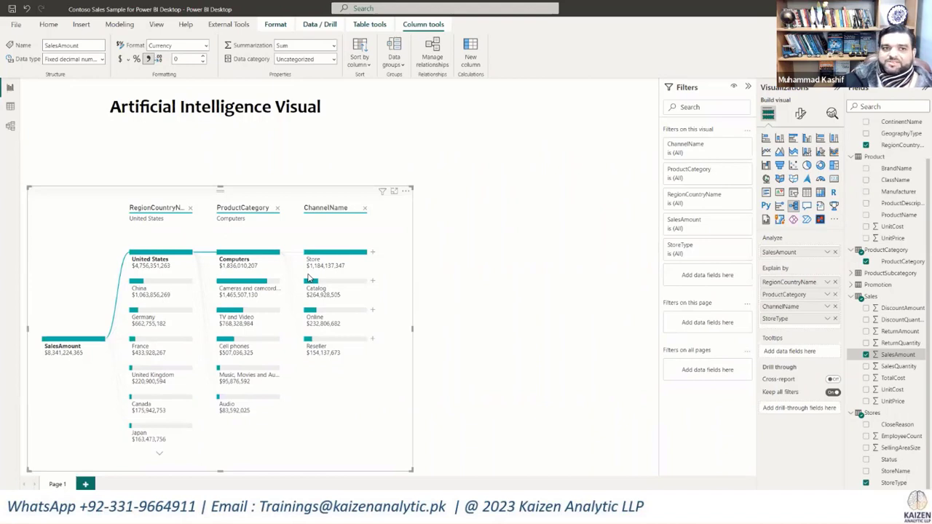
Step: Insert a Q&A visual in the empty area beside the decomposition tree and enlarge it slightly toward the tree
{"action": "left_click", "coordinate": [455, 306]}
{"action": "left_click", "coordinate": [81, 24]}
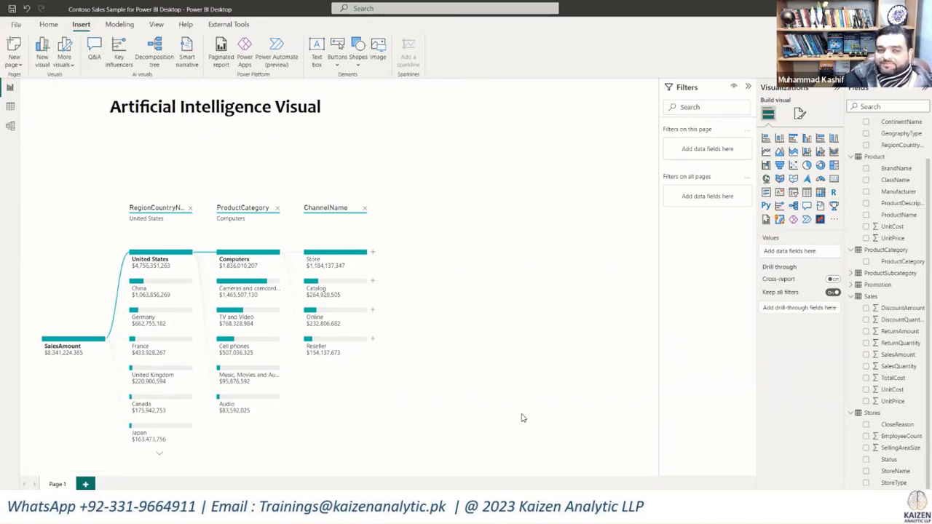
{"action": "left_click", "coordinate": [93, 48]}
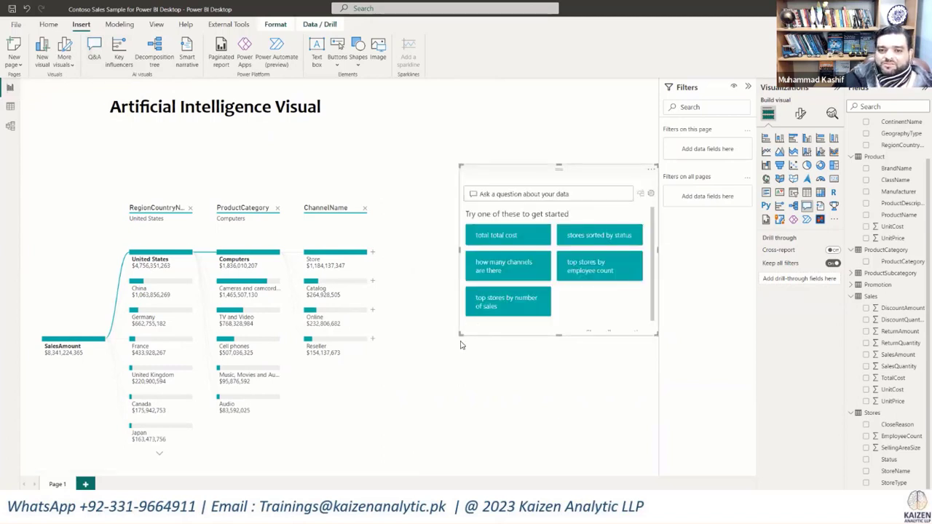
{"action": "left_click_drag", "start_coordinate": [459, 333], "coordinate": [420, 349]}
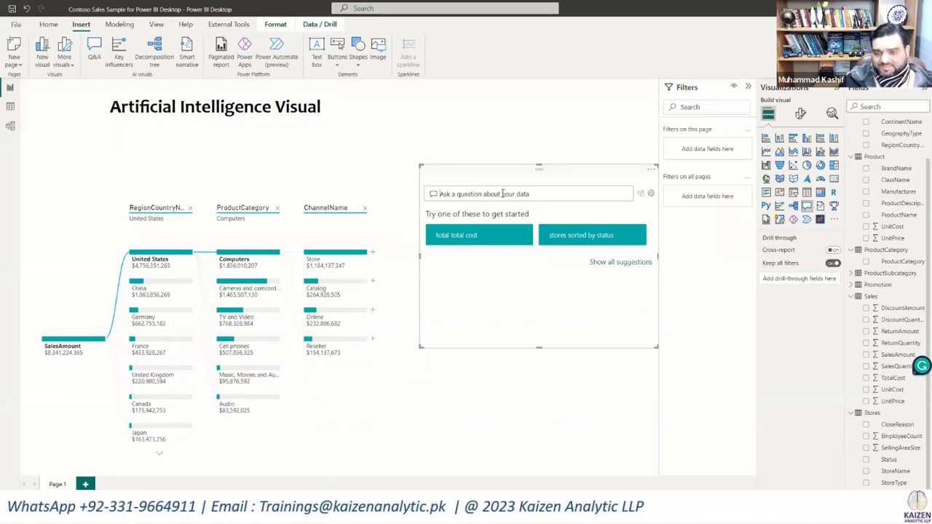
Step: Ask the Q&A visual for "Top 7 Product"
{"action": "type", "text": "Top"}
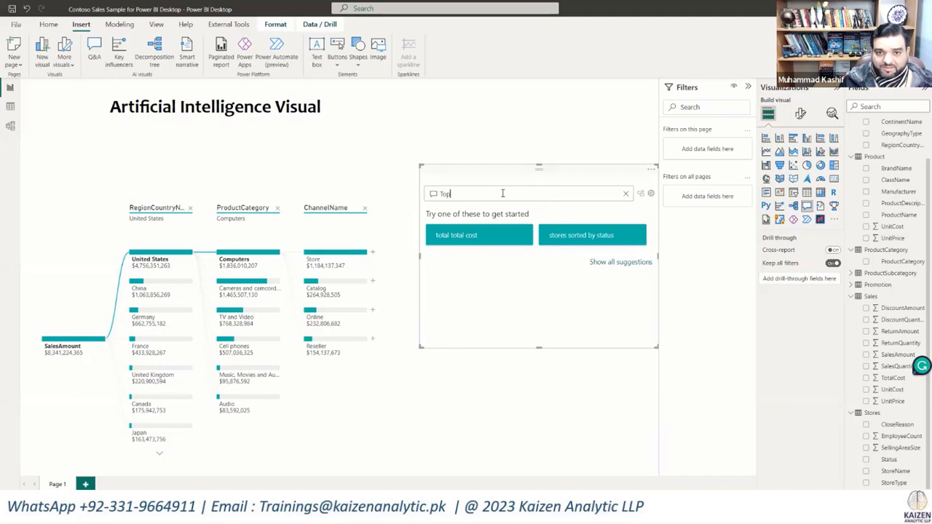
{"action": "type", "text": " 7"}
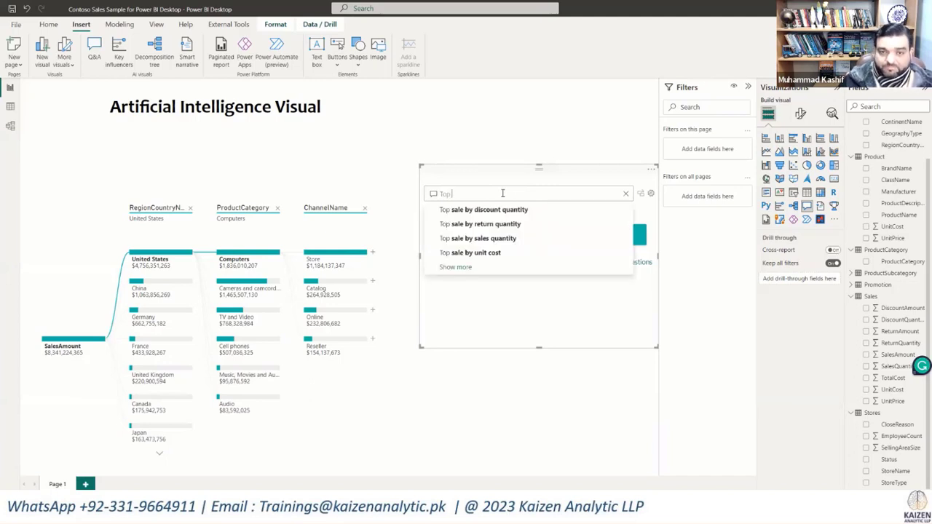
{"action": "type", "text": " Product"}
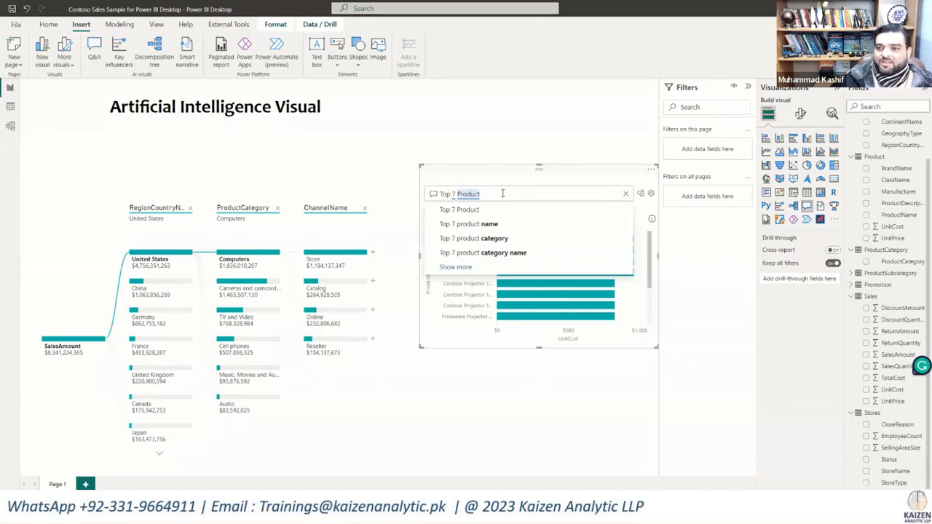
{"action": "left_click", "coordinate": [495, 209]}
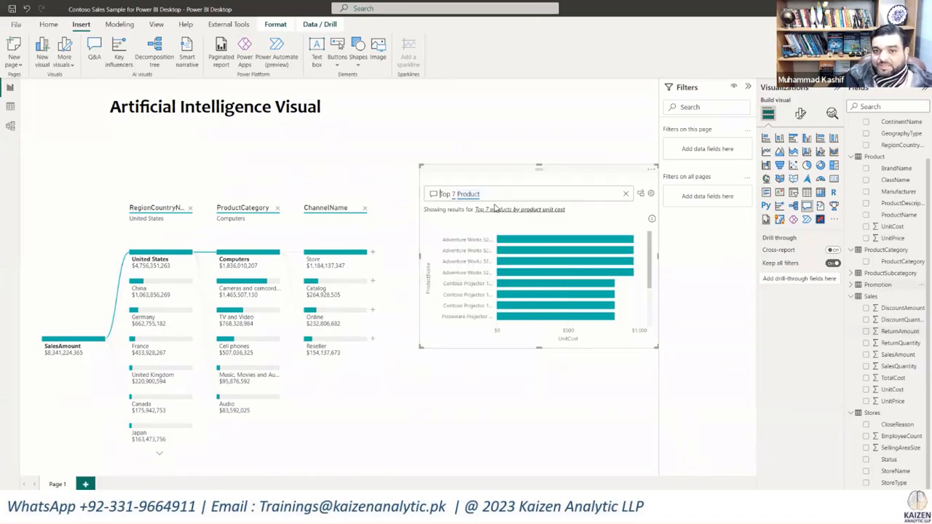
Step: Extend the Q&A question to "Top 7 ProductCategory"
{"action": "left_click", "coordinate": [494, 198]}
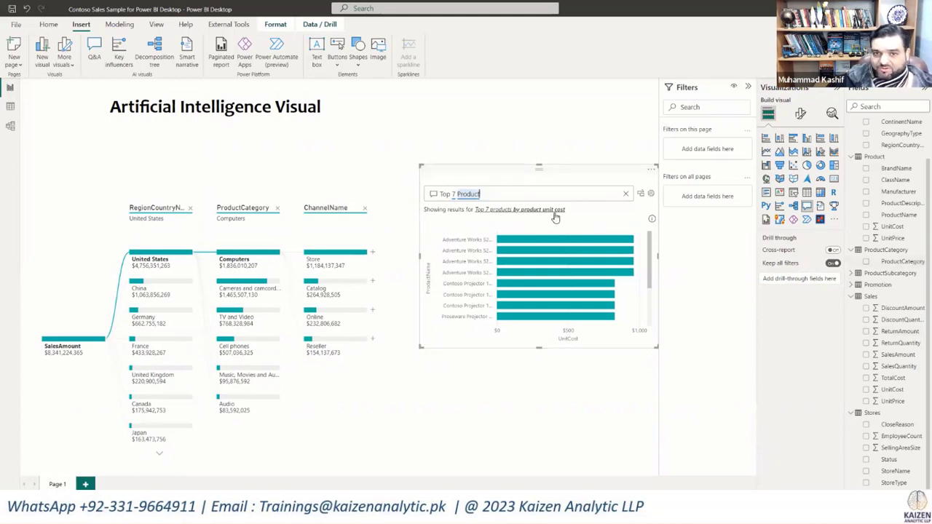
{"action": "type", "text": "Ca"}
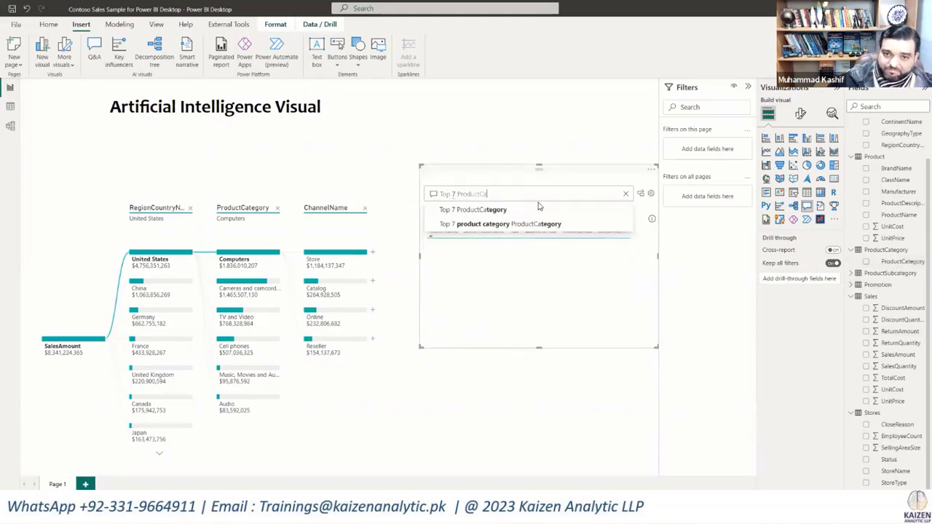
{"action": "left_click", "coordinate": [546, 209]}
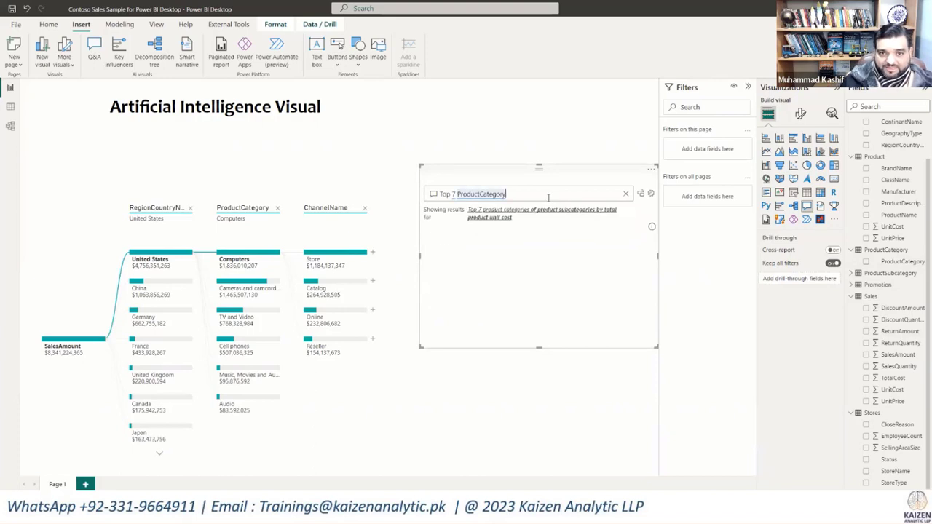
Step: Complete the Q&A question with "by SalesAmount" and make the visual taller
{"action": "type", "text": "by"}
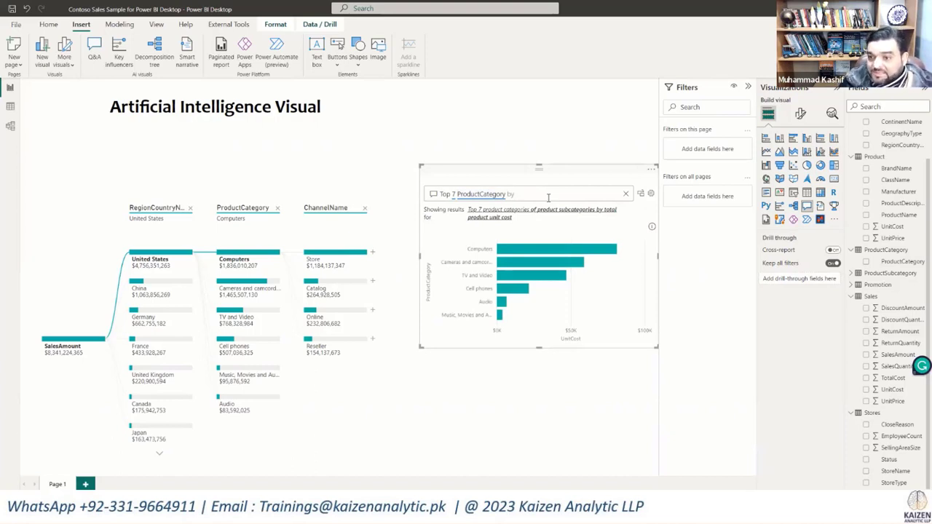
{"action": "type", "text": "Sal"}
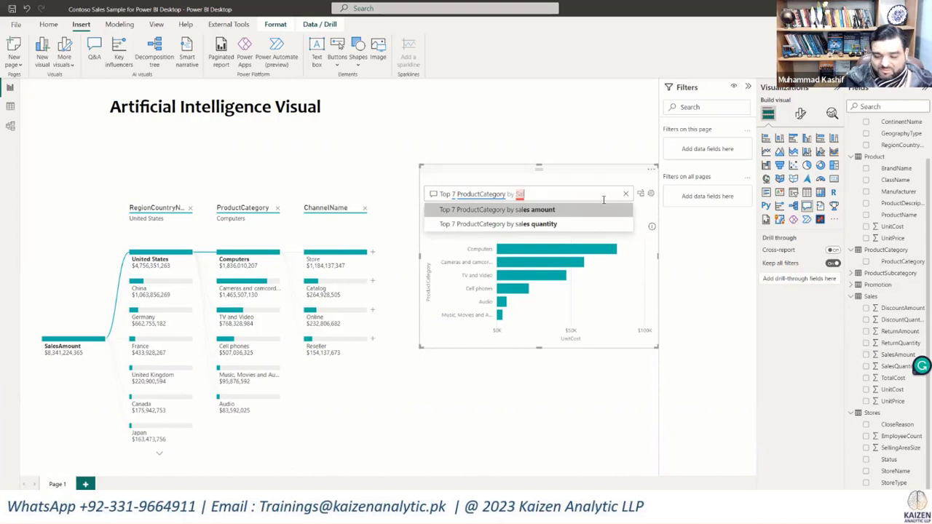
{"action": "type", "text": "e"}
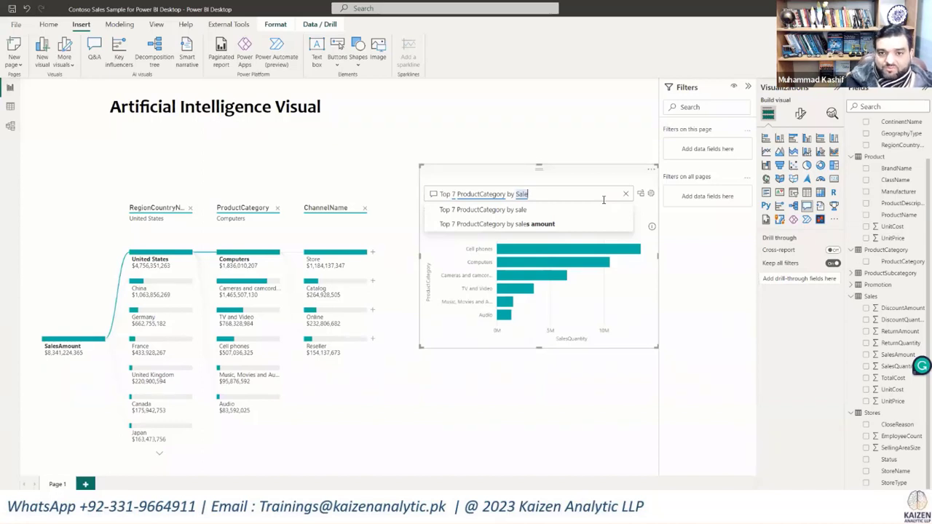
{"action": "type", "text": "sAm"}
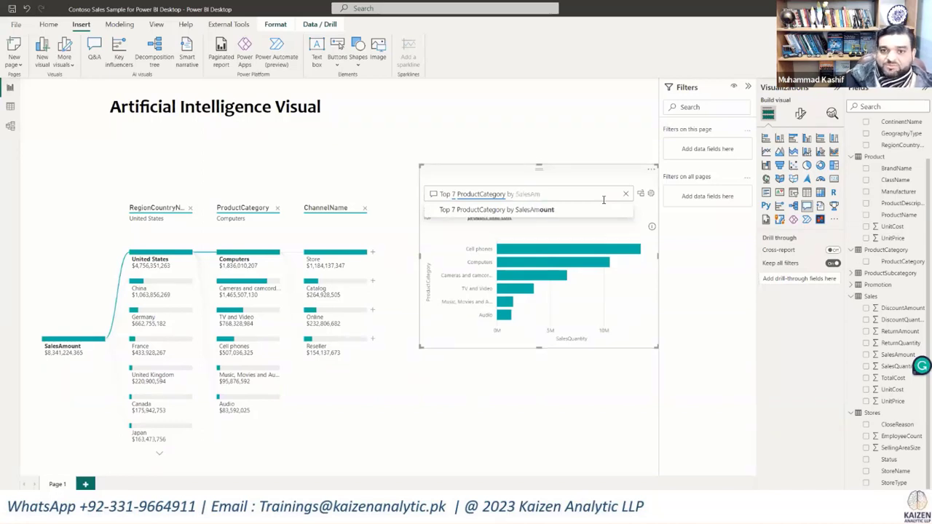
{"action": "left_click", "coordinate": [561, 212]}
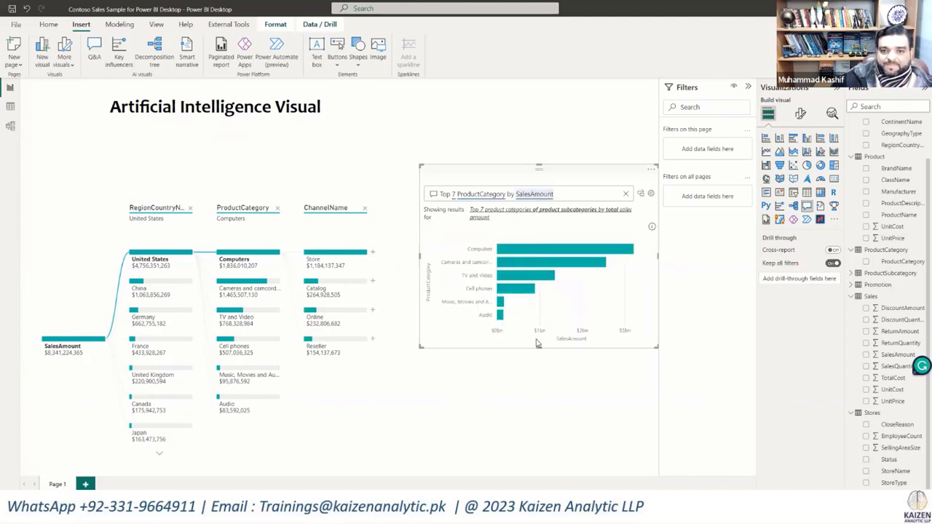
{"action": "left_click_drag", "start_coordinate": [535, 352], "coordinate": [535, 390]}
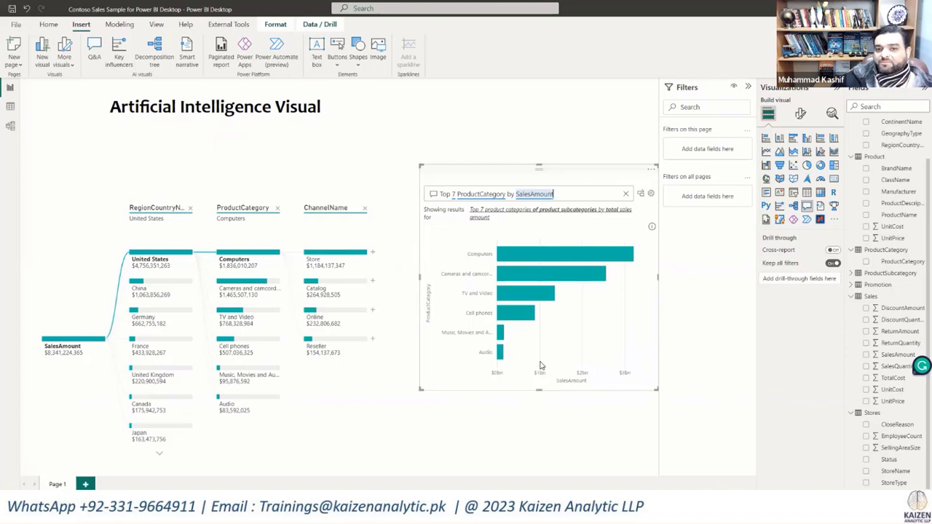
Step: Change the Q&A question from the top 7 to the top 5 ProductCategory by SalesAmount
{"action": "left_click", "coordinate": [453, 195]}
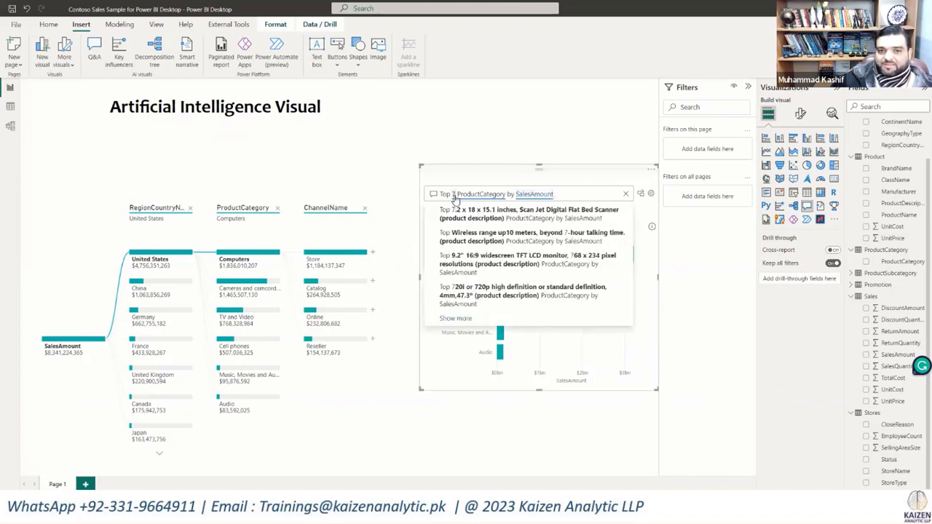
{"action": "left_click", "coordinate": [562, 194]}
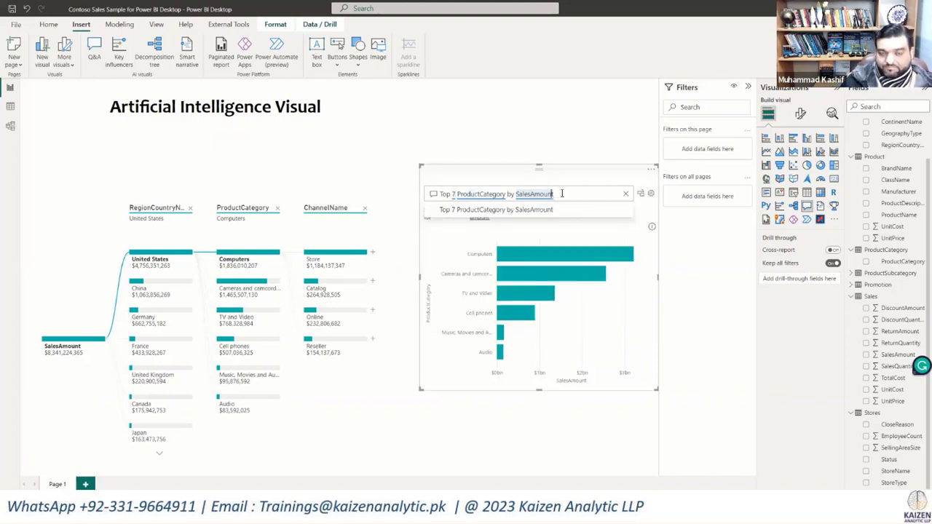
{"action": "key", "text": "Left"}
{"action": "key", "text": "Left"}
{"action": "key", "text": "Left"}
{"action": "key", "text": "Left"}
{"action": "key", "text": "Left"}
{"action": "key", "text": "Left"}
{"action": "key", "text": "Left"}
{"action": "key", "text": "Left"}
{"action": "key", "text": "Left"}
{"action": "key", "text": "Left"}
{"action": "key", "text": "Left"}
{"action": "key", "text": "Left"}
{"action": "key", "text": "Left"}
{"action": "key", "text": "Left"}
{"action": "key", "text": "Left"}
{"action": "key", "text": "Left"}
{"action": "key", "text": "Left"}
{"action": "key", "text": "Left"}
{"action": "key", "text": "Left"}
{"action": "key", "text": "Left"}
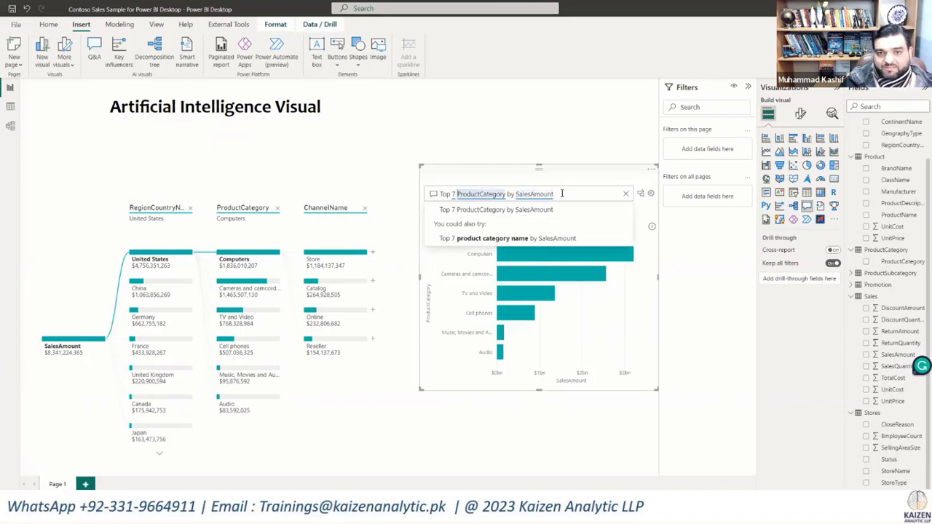
{"action": "key", "text": "BackSpace"}
{"action": "type", "text": "5"}
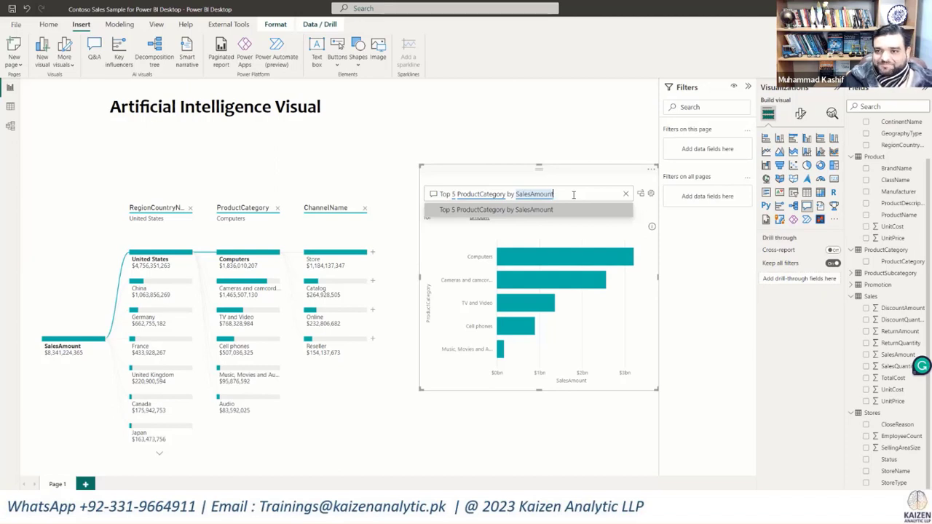
Step: Extend the Q&A question with "in a Tree" to show the top 5 product categories as a treemap
{"action": "type", "text": "in a"}
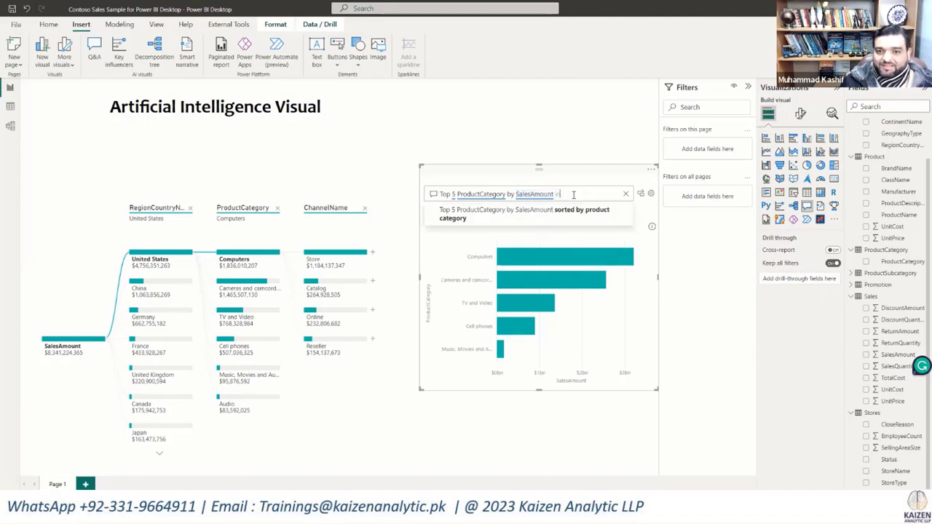
{"action": "type", "text": " Tr"}
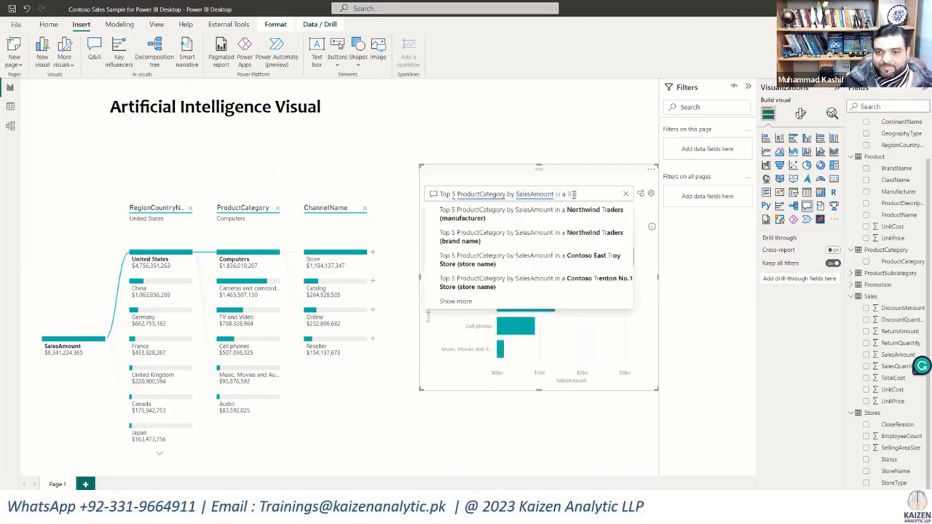
{"action": "type", "text": "ee"}
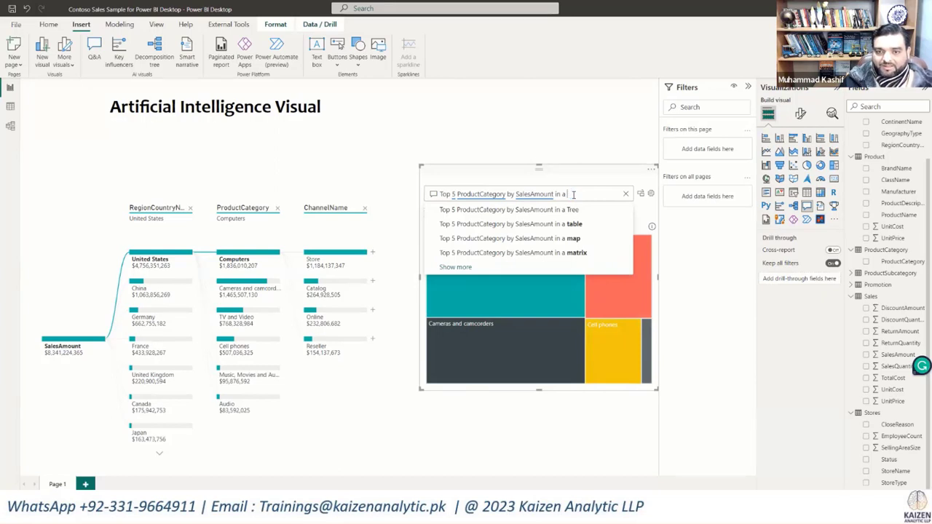
{"action": "type", "text": "bar"}
Step: Change the ending of the Q&A question to "in a Table" so the categories are listed as a table
{"action": "key", "text": "BackSpace"}
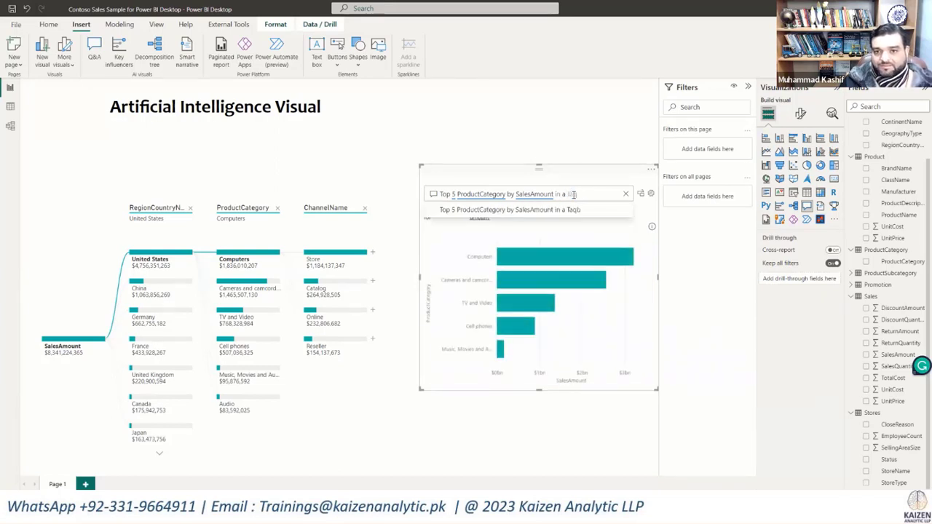
{"action": "type", "text": "ble"}
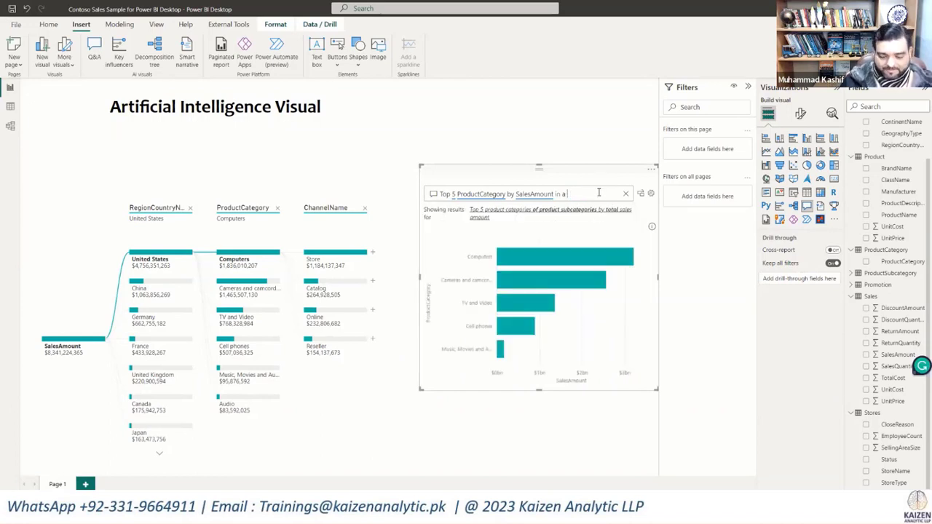
{"action": "type", "text": "T"}
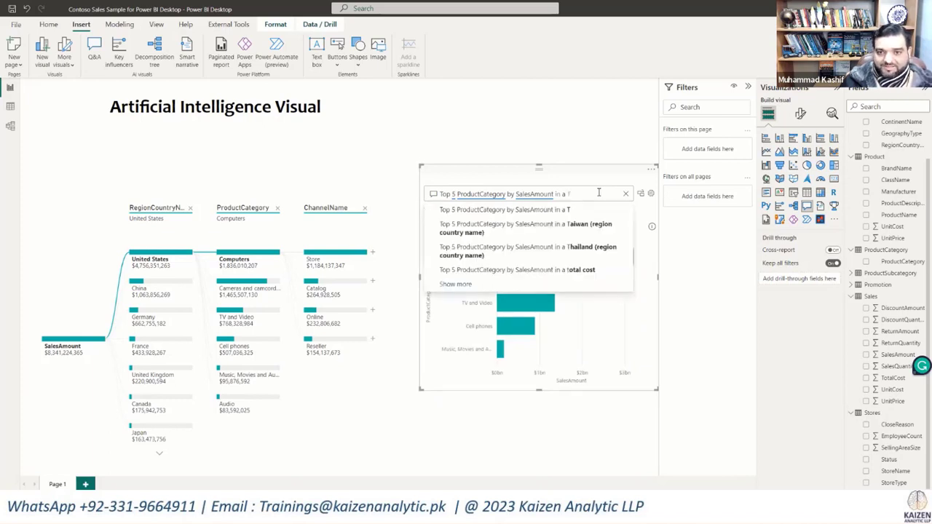
{"action": "type", "text": "able"}
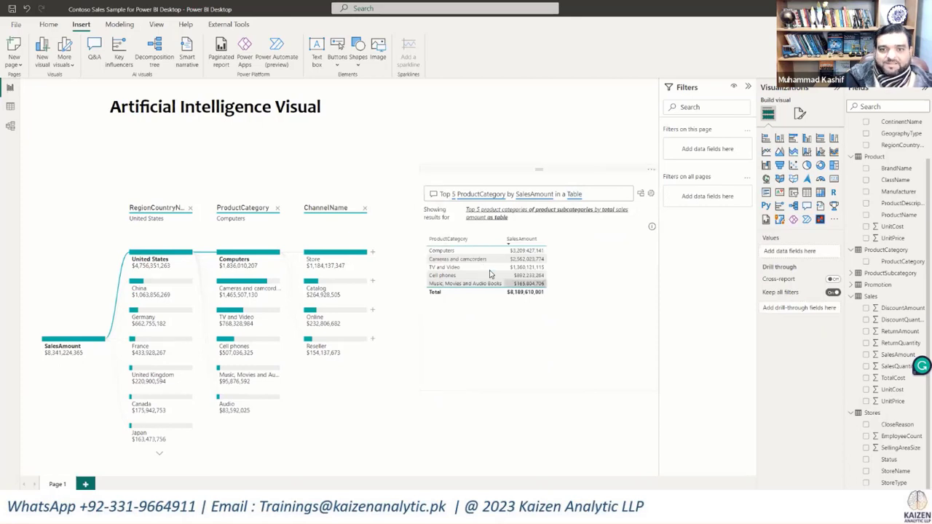
Step: Replace "Table" with "Line" in the Q&A question to plot the categories as a line chart
{"action": "double_click", "coordinate": [593, 193]}
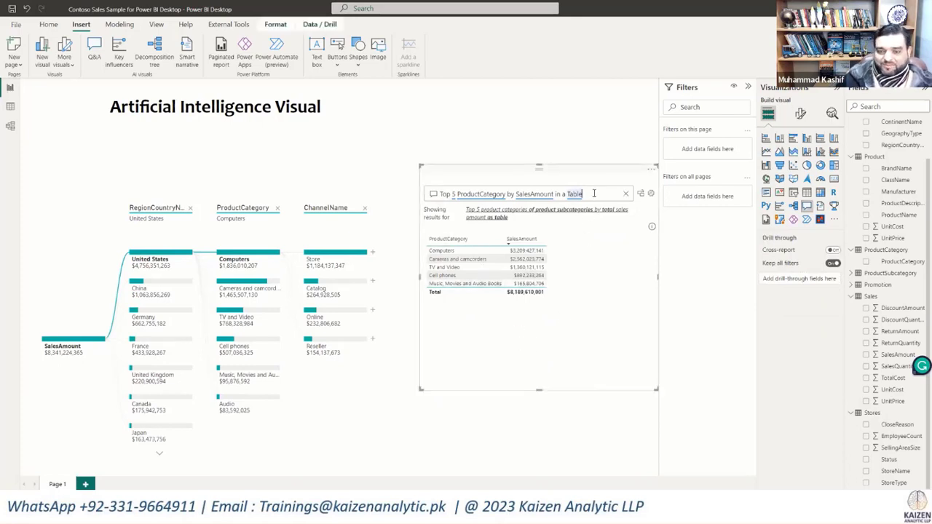
{"action": "type", "text": "T"}
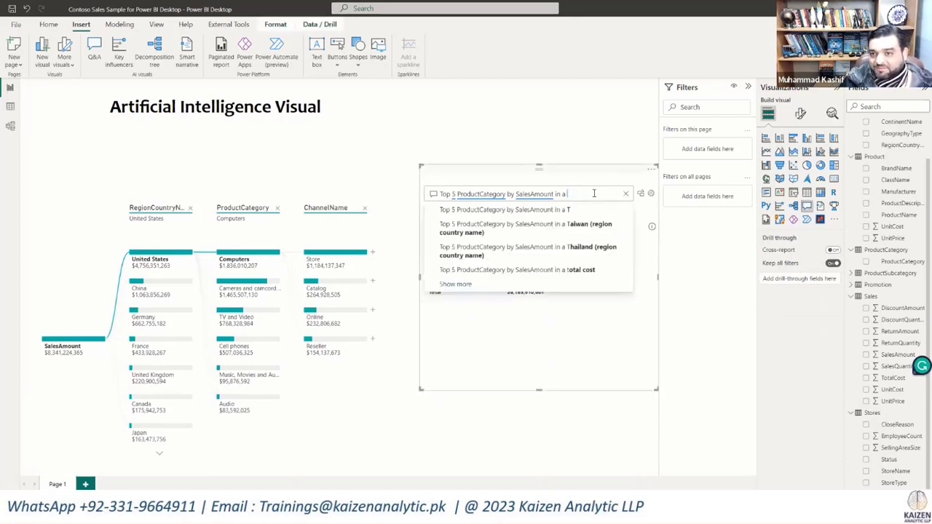
{"action": "key", "text": "BackSpace"}
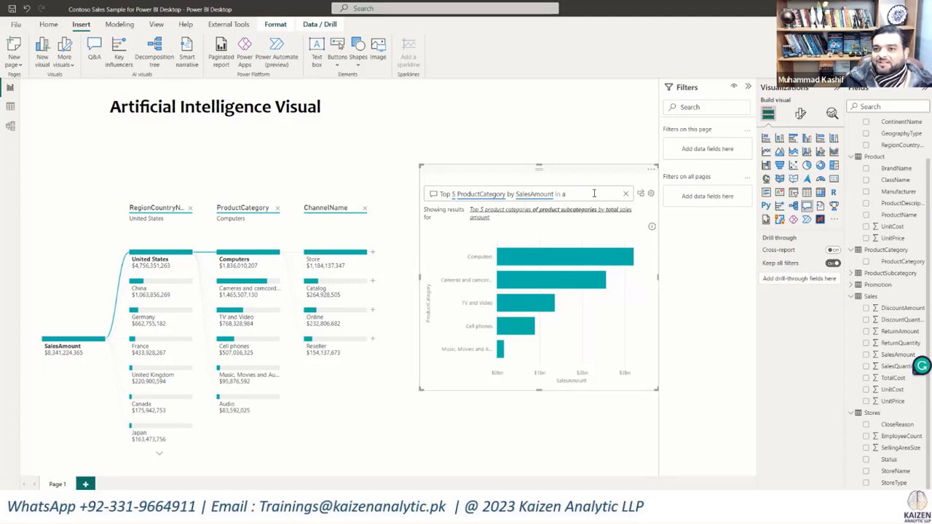
{"action": "type", "text": "Li"}
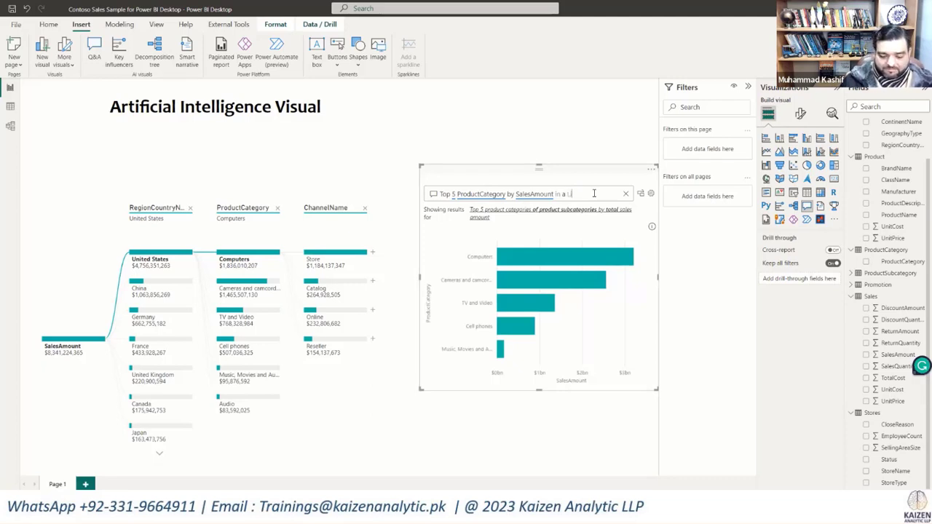
{"action": "type", "text": "v"}
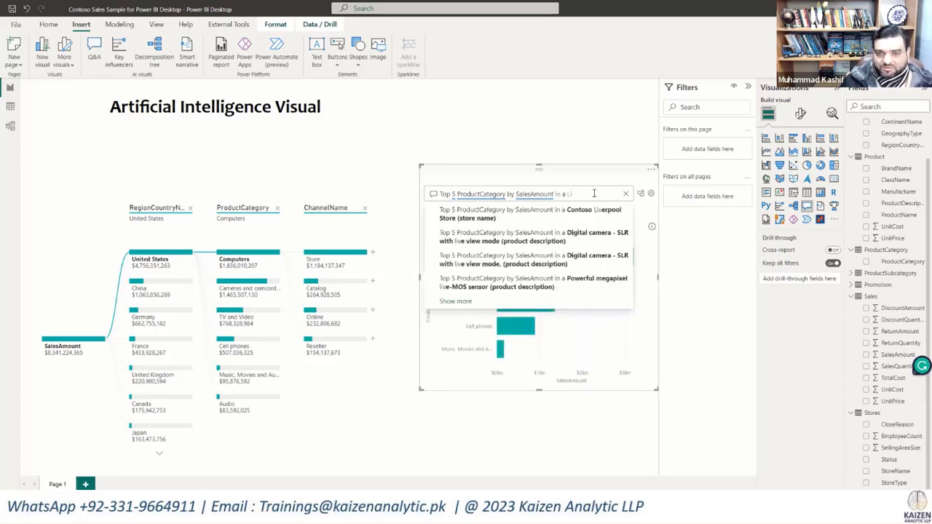
{"action": "key", "text": "BackSpace"}
{"action": "type", "text": "ne"}
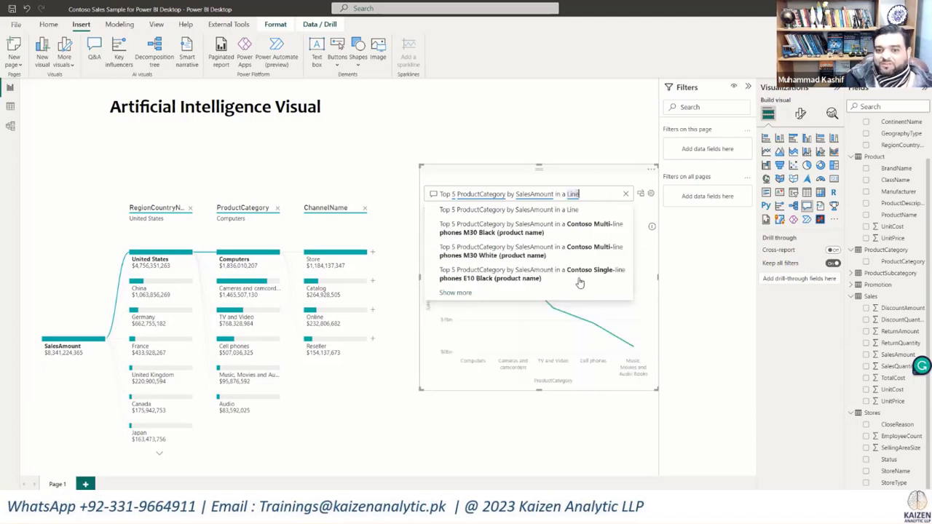
{"action": "left_click", "coordinate": [576, 410]}
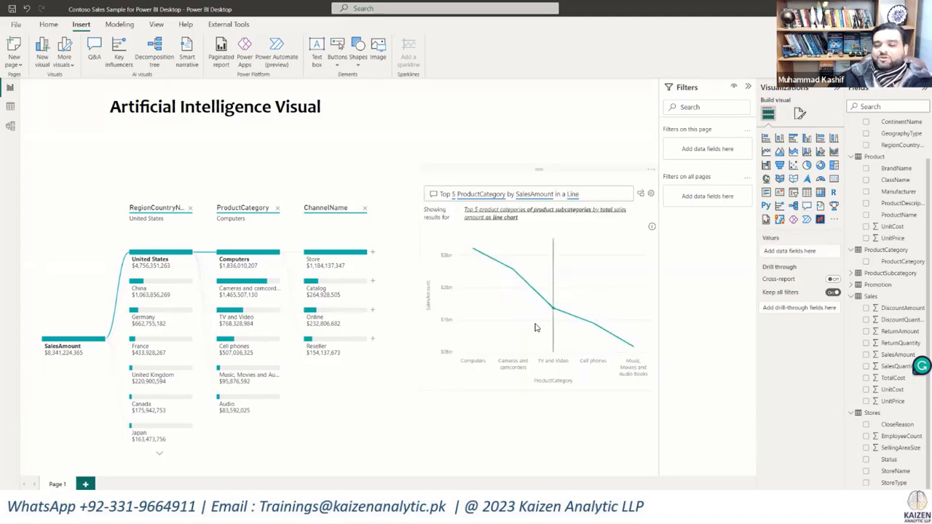
{"action": "mouse_move", "coordinate": [535, 327]}
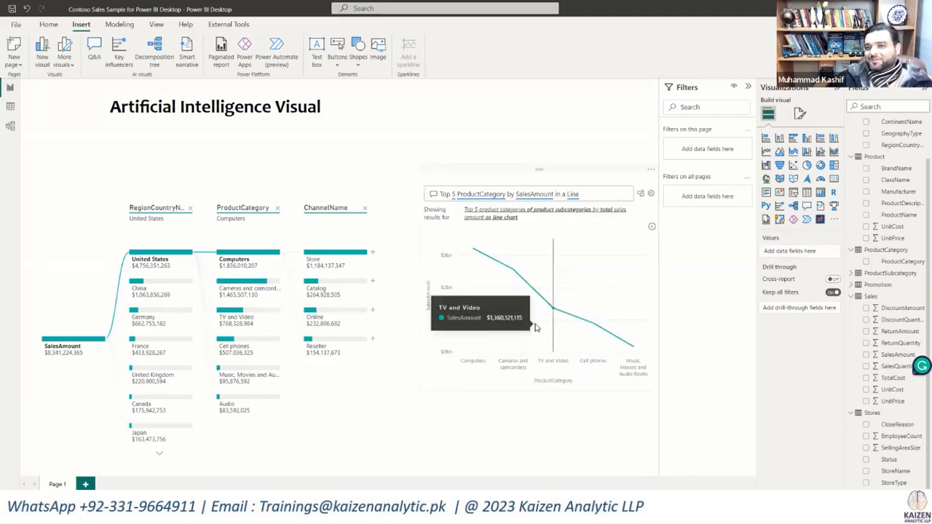
Step: Remove "in a Line" from the Q&A question, leaving "Top 5 ProductCategory by SalesAmount"
{"action": "left_click", "coordinate": [588, 196]}
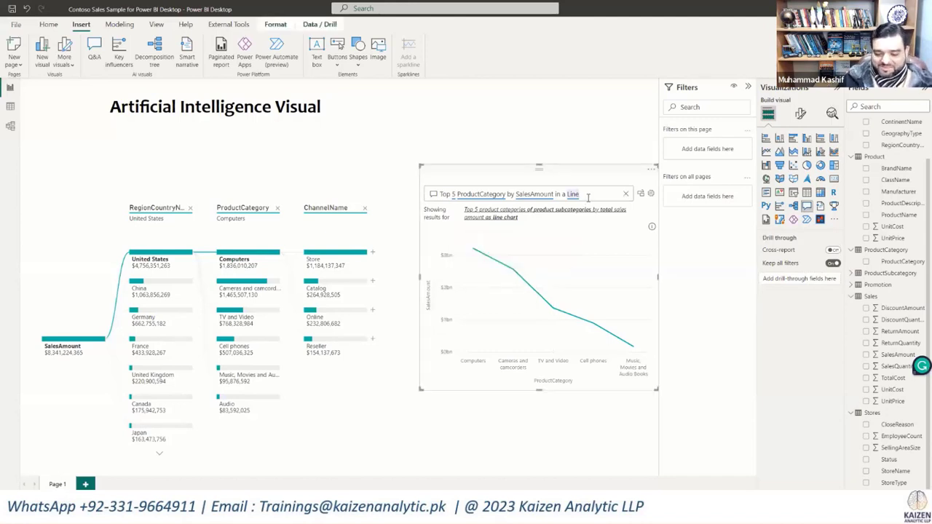
{"action": "key", "text": "BackSpace"}
{"action": "key", "text": "BackSpace"}
{"action": "key", "text": "BackSpace"}
{"action": "key", "text": "BackSpace"}
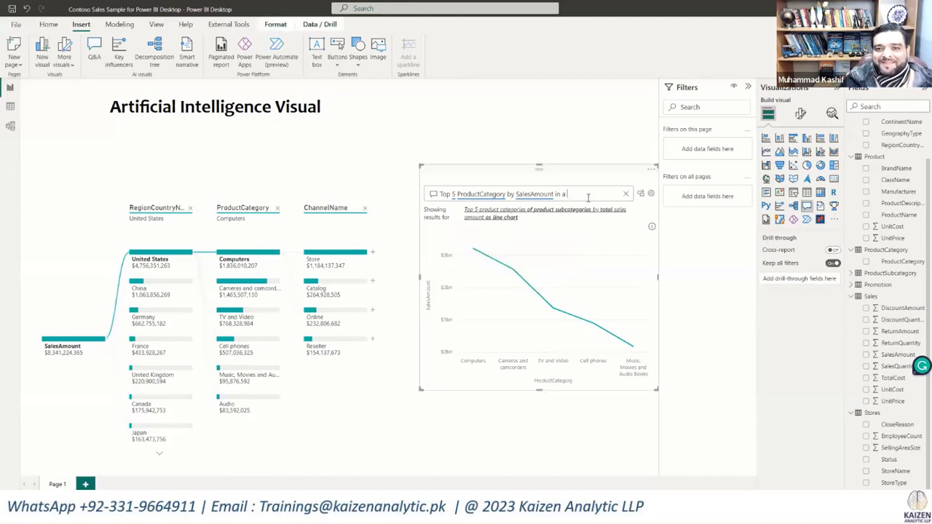
{"action": "key", "text": "BackSpace"}
{"action": "key", "text": "BackSpace"}
{"action": "key", "text": "BackSpace"}
{"action": "key", "text": "BackSpace"}
{"action": "key", "text": "BackSpace"}
{"action": "key", "text": "BackSpace"}
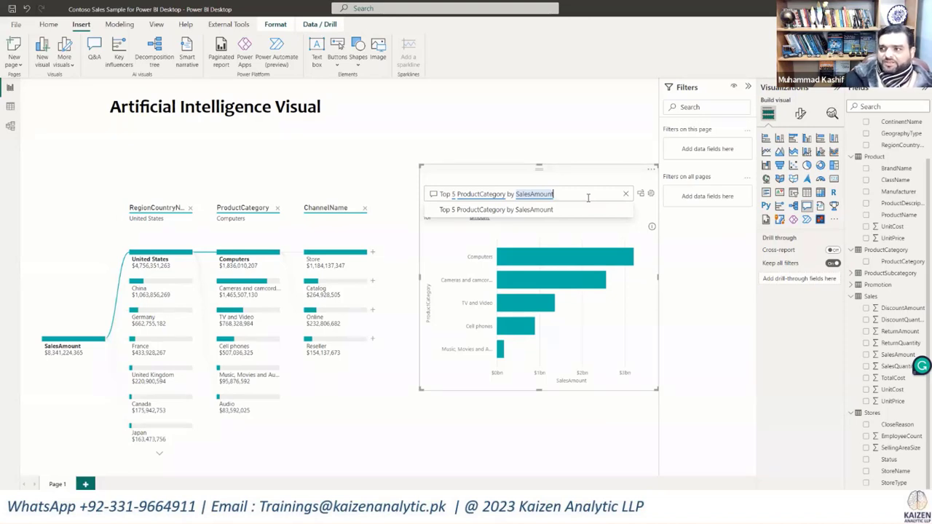
Step: Turn the Q&A result into a standard visual and move the bar chart to the lower part of the report page
{"action": "left_click", "coordinate": [440, 194]}
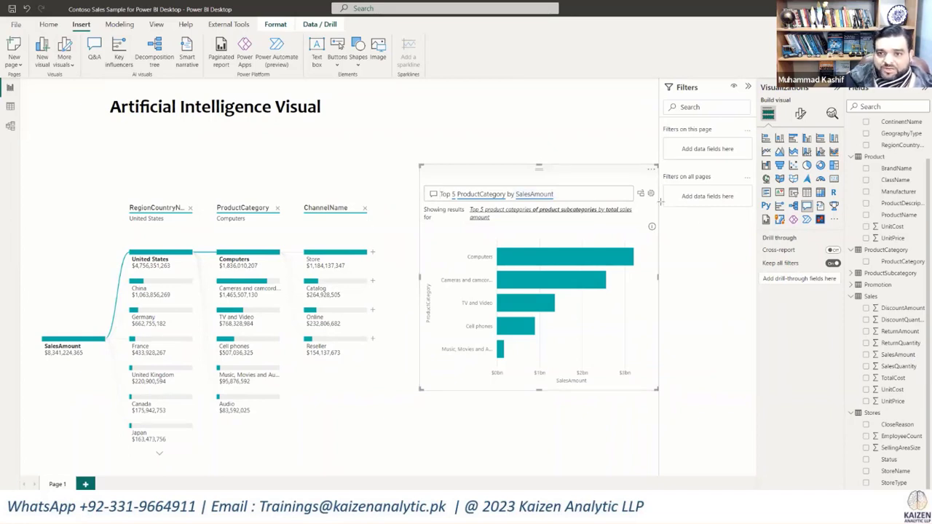
{"action": "left_click_drag", "start_coordinate": [633, 182], "coordinate": [649, 205]}
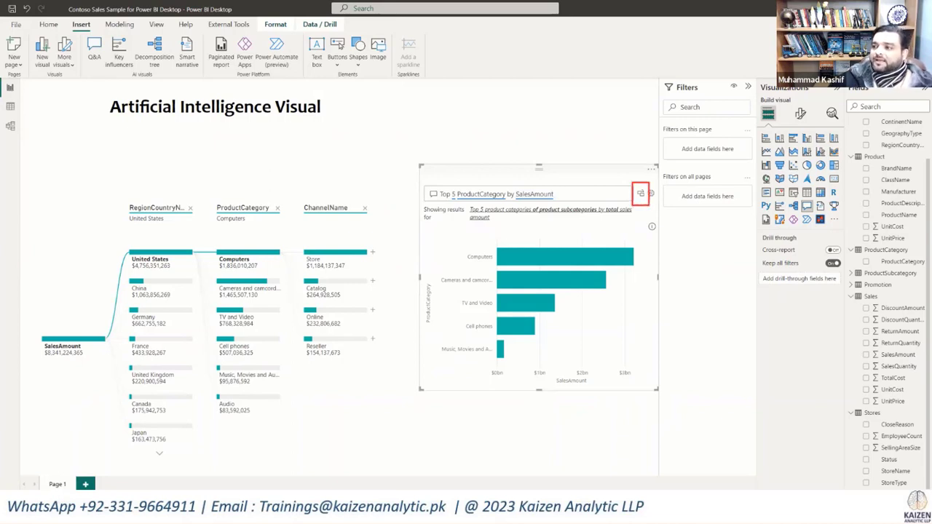
{"action": "left_click", "coordinate": [641, 196]}
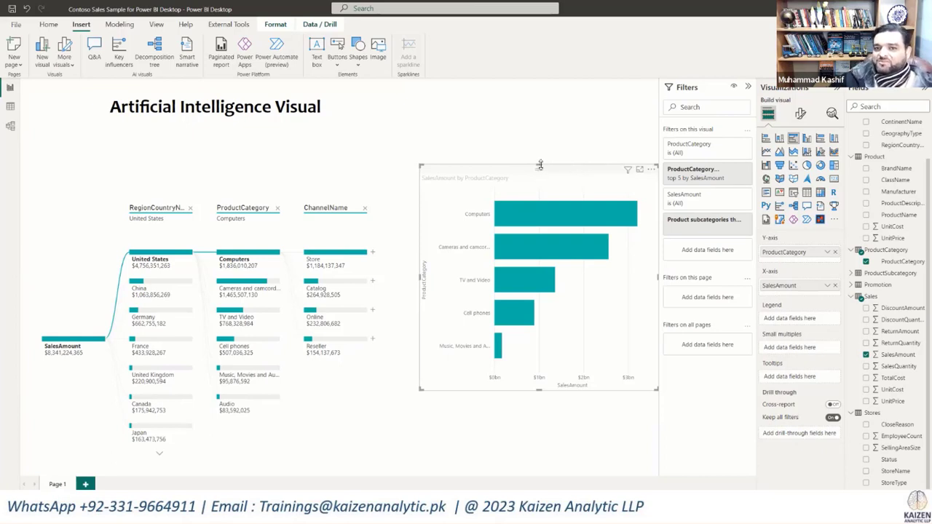
{"action": "left_click_drag", "start_coordinate": [539, 166], "coordinate": [550, 333]}
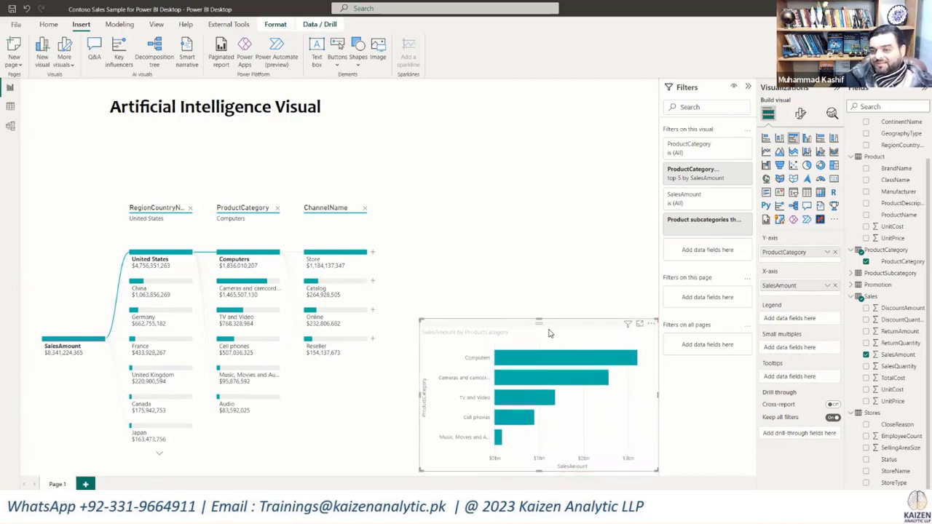
Step: Insert a new Q&A visual and place it just above the SalesAmount by ProductCategory bar chart
{"action": "left_click", "coordinate": [519, 243]}
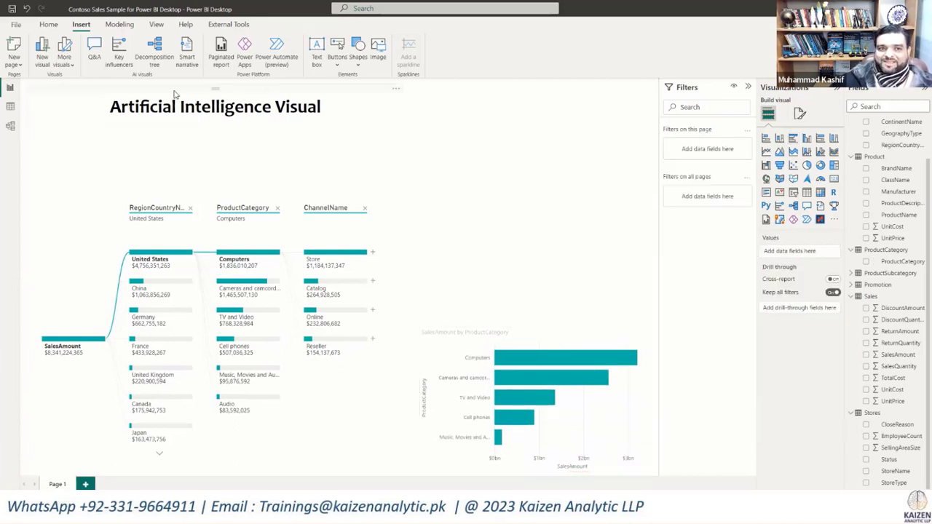
{"action": "left_click", "coordinate": [94, 50]}
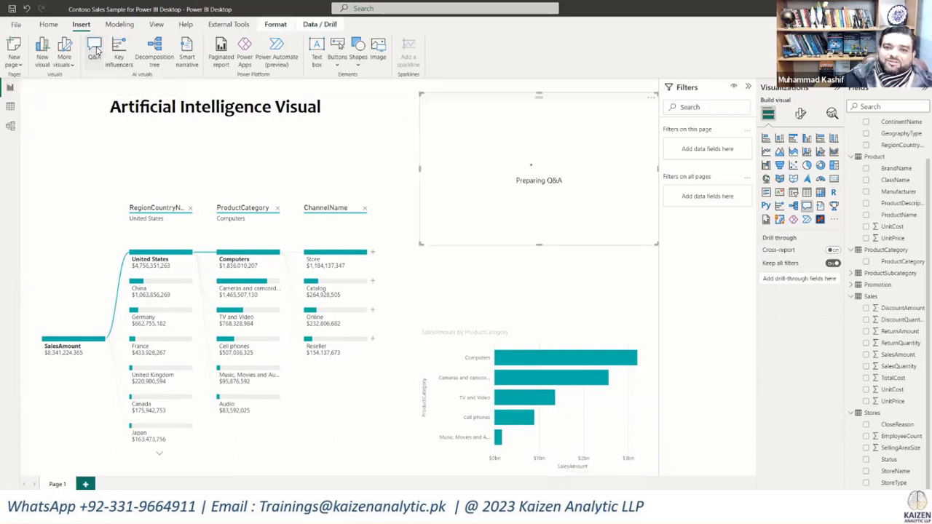
{"action": "left_click_drag", "start_coordinate": [533, 198], "coordinate": [531, 261]}
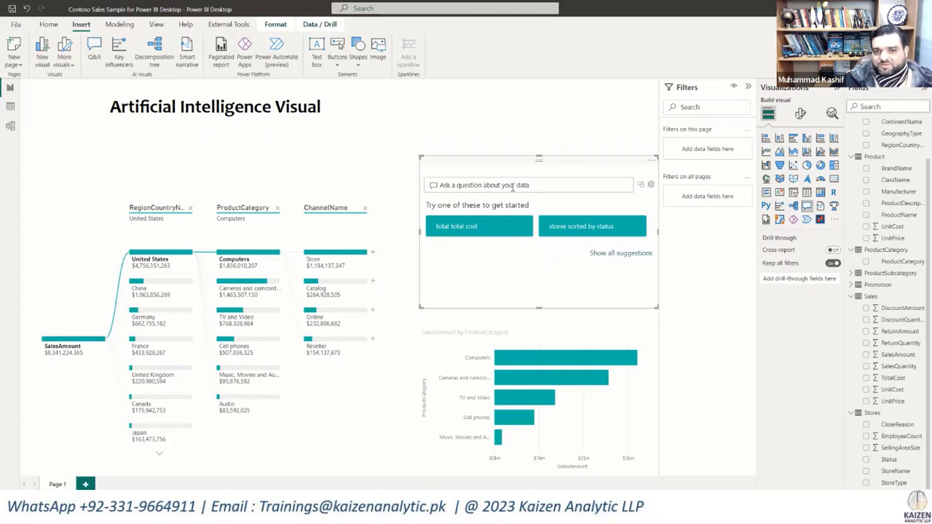
Step: Ask the new Q&A visual for "Total sales amount", using the suggested completion
{"action": "type", "text": "Total"}
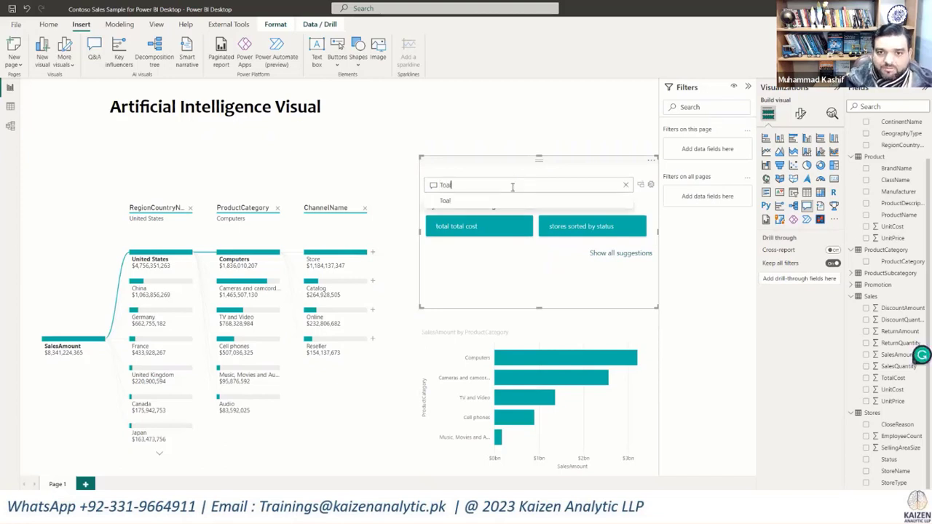
{"action": "type", "text": " Sale"}
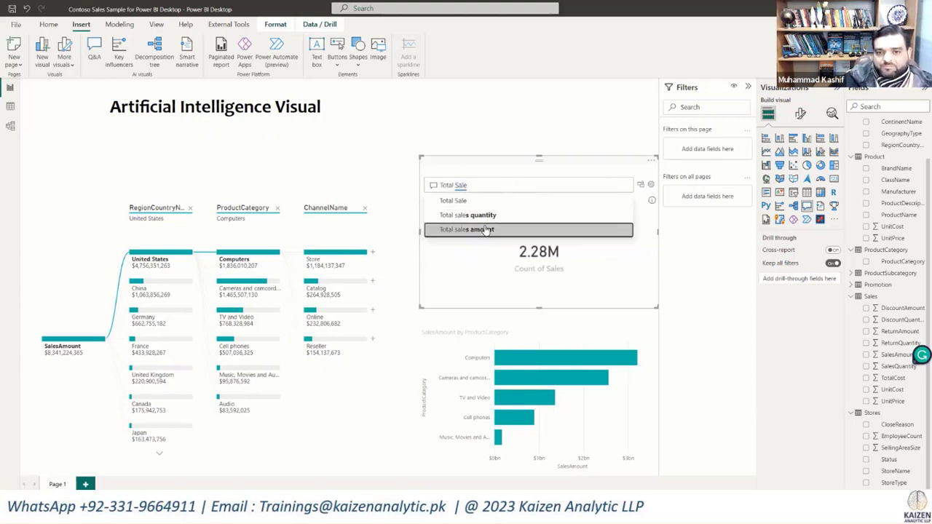
{"action": "left_click", "coordinate": [532, 229]}
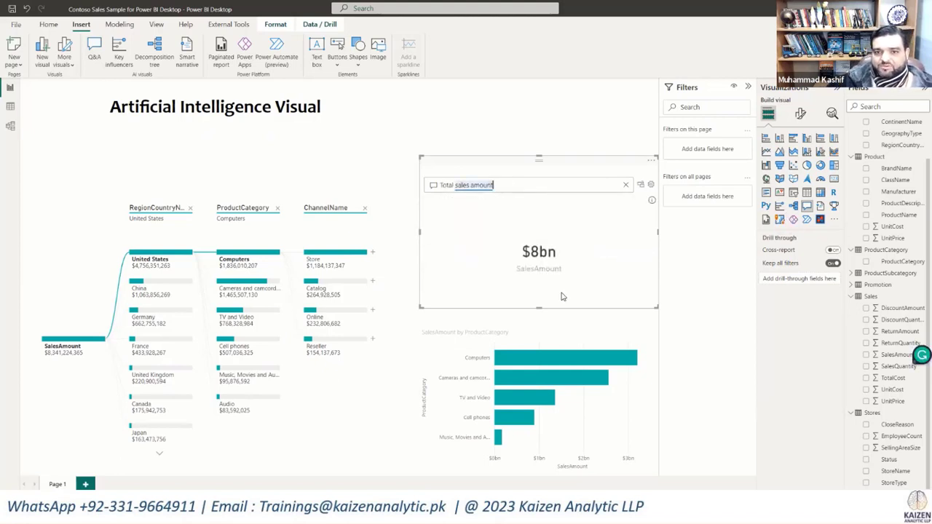
Step: Extend the Q&A question to "Total sales amount in Thousand" and accept the matching suggestion
{"action": "type", "text": "in"}
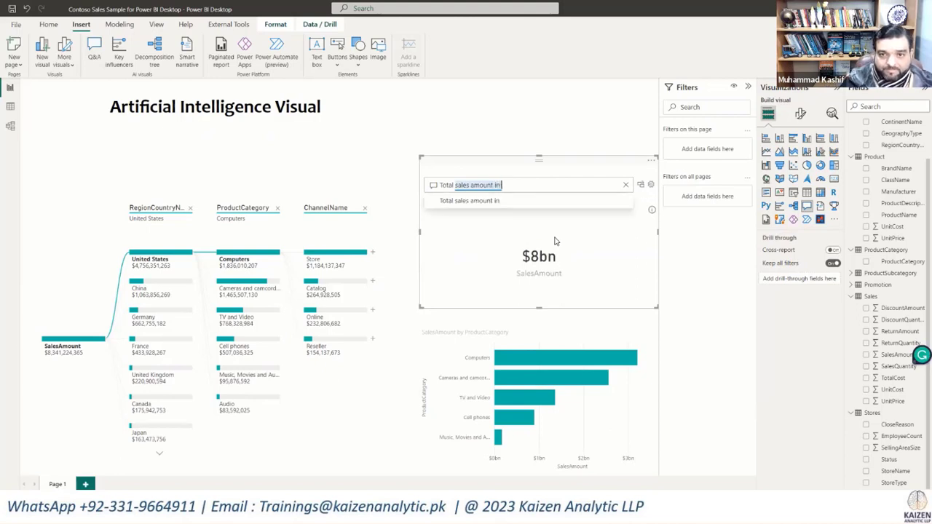
{"action": "type", "text": " Tho"}
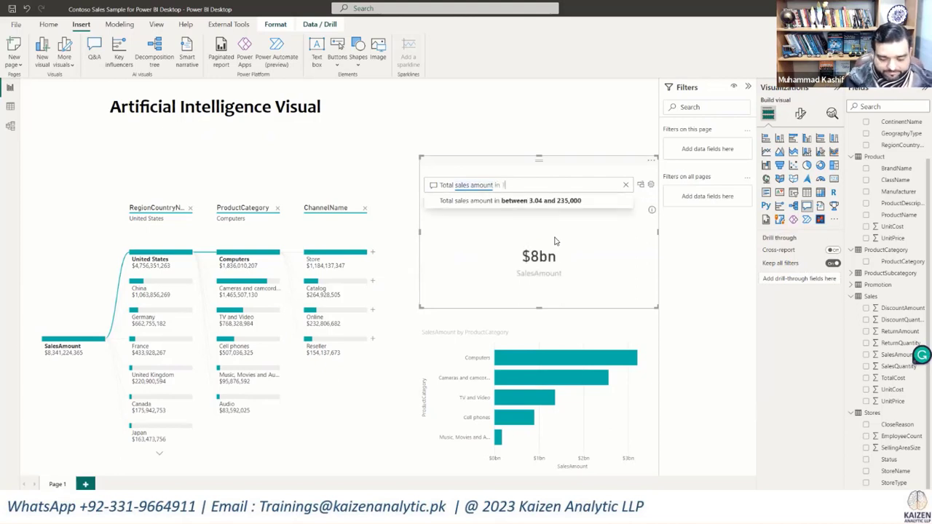
{"action": "type", "text": "u"}
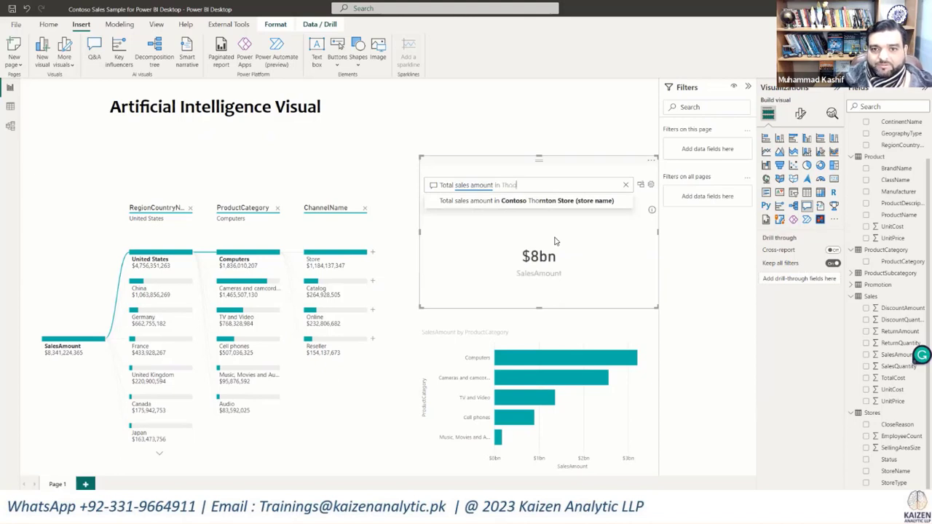
{"action": "type", "text": "san"}
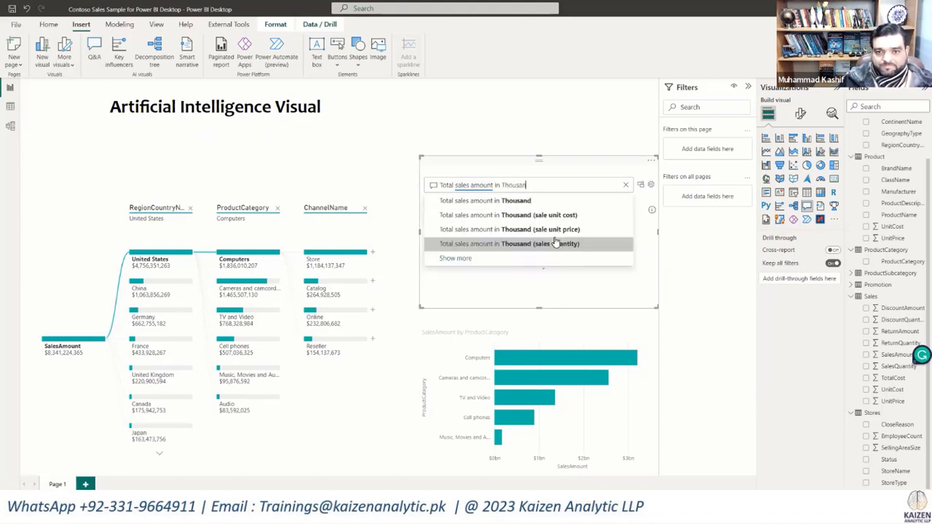
{"action": "type", "text": "d"}
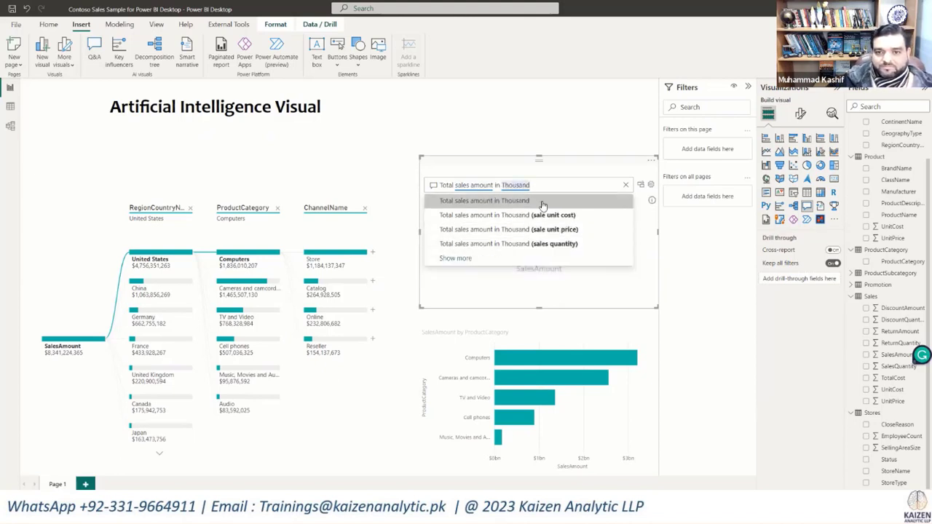
{"action": "left_click", "coordinate": [542, 201]}
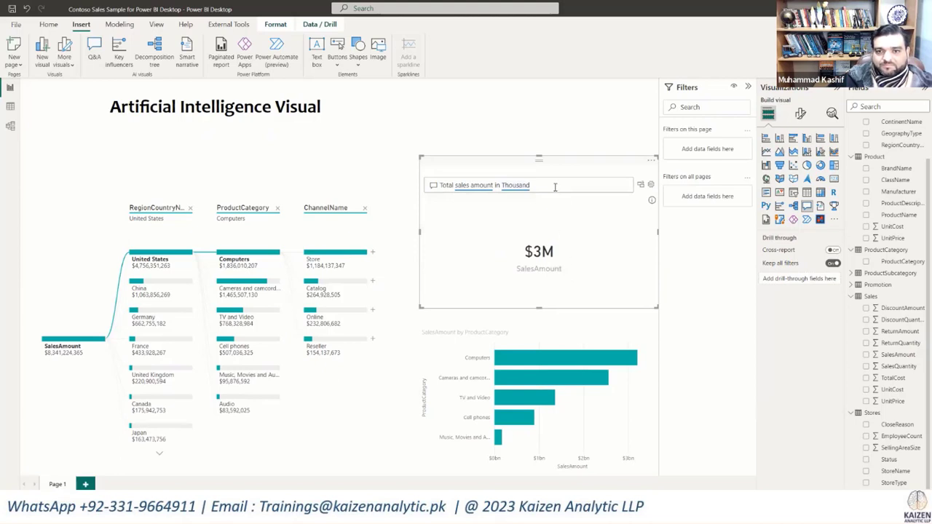
Step: Reword the Q&A question to "Total salesAmount", removing the "in Thousand" part
{"action": "key", "text": "shift+Left"}
{"action": "key", "text": "shift+Left"}
{"action": "key", "text": "shift+Left"}
{"action": "key", "text": "shift+Left"}
{"action": "key", "text": "shift+Left"}
{"action": "key", "text": "shift+Left"}
{"action": "key", "text": "shift+Left"}
{"action": "key", "text": "shift+Left"}
{"action": "key", "text": "shift+Left"}
{"action": "key", "text": "shift+Left"}
{"action": "key", "text": "shift+Left"}
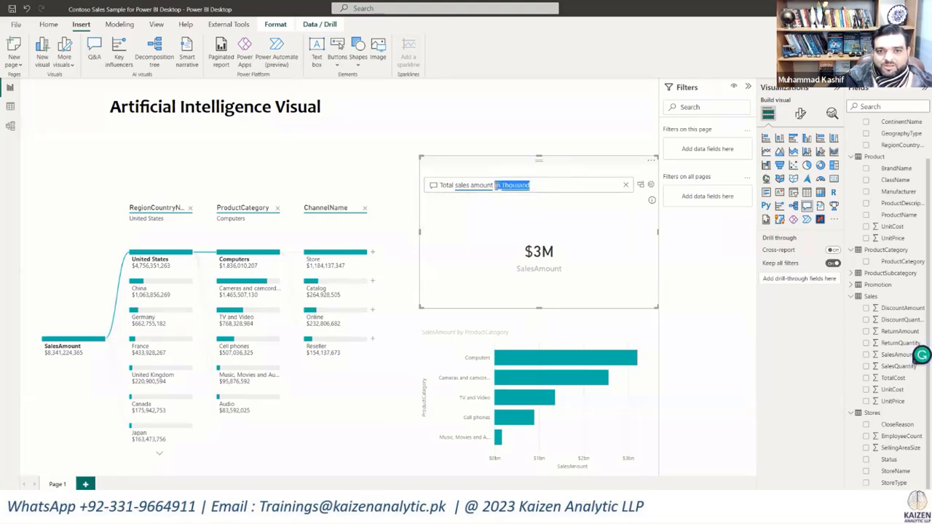
{"action": "key", "text": "shift+Left"}
{"action": "key", "text": "BackSpace"}
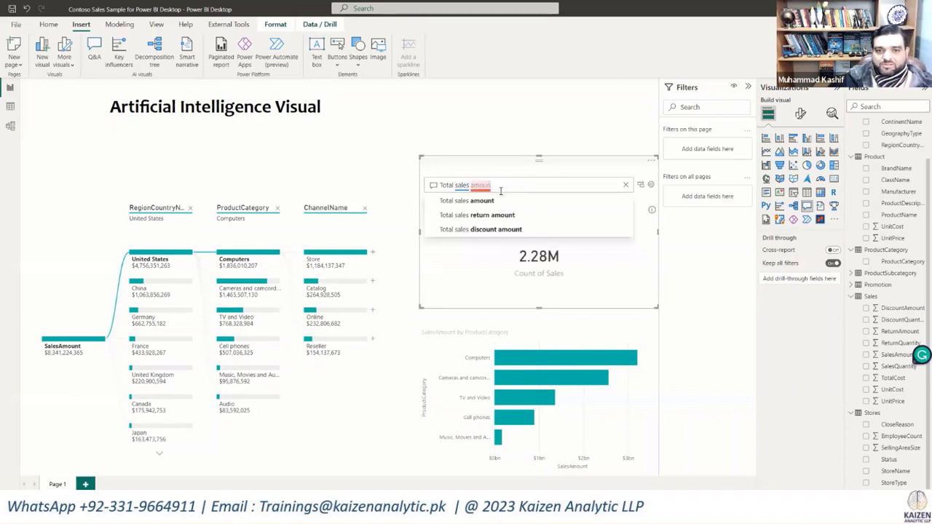
{"action": "type", "text": "t"}
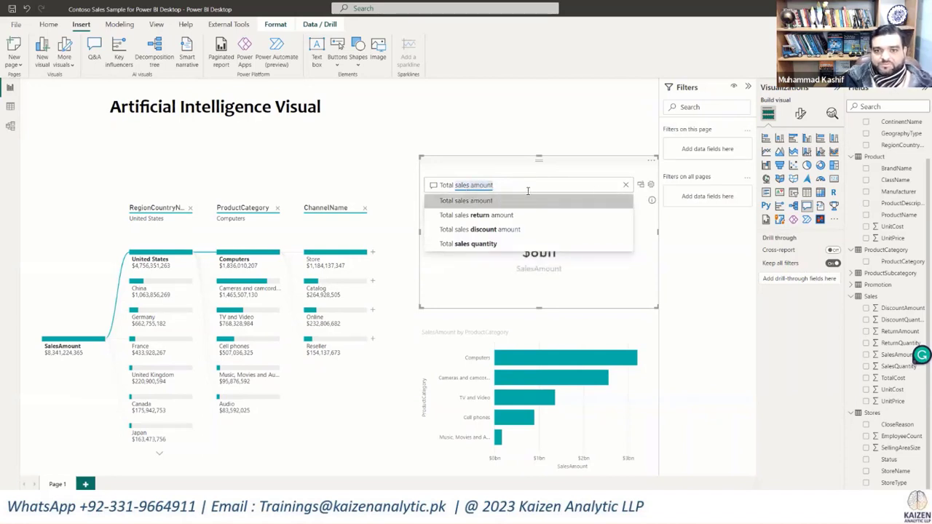
{"action": "key", "text": "BackSpace"}
{"action": "key", "text": "BackSpace"}
{"action": "key", "text": "BackSpace"}
{"action": "key", "text": "BackSpace"}
{"action": "key", "text": "BackSpace"}
{"action": "key", "text": "BackSpace"}
{"action": "key", "text": "BackSpace"}
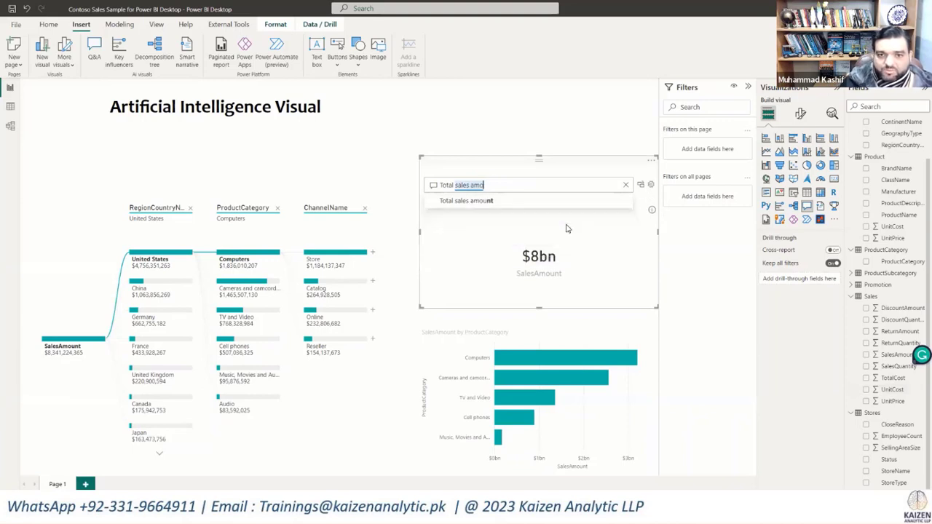
{"action": "type", "text": "Am"}
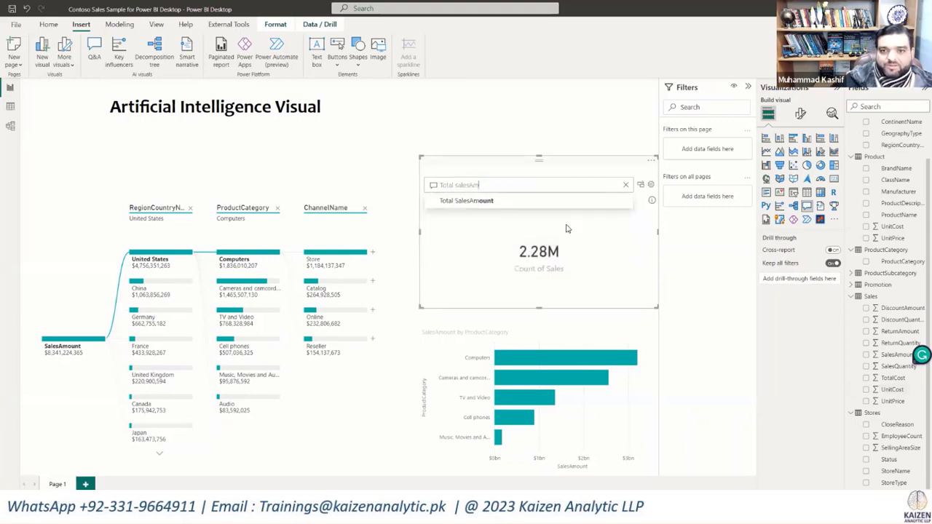
{"action": "type", "text": "ount"}
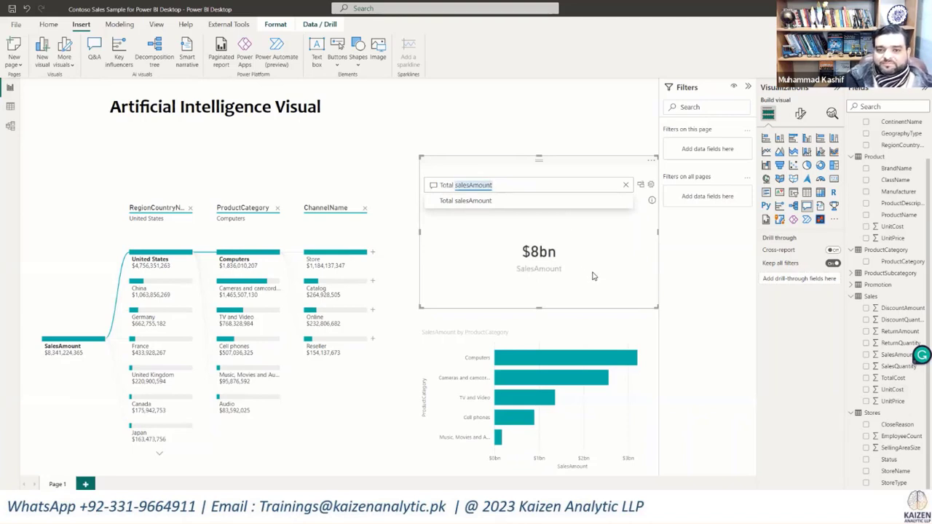
Step: Convert the SalesAmount result into a standard card, shrink it and place it under the page title, above the decomposition tree
{"action": "left_click", "coordinate": [641, 187]}
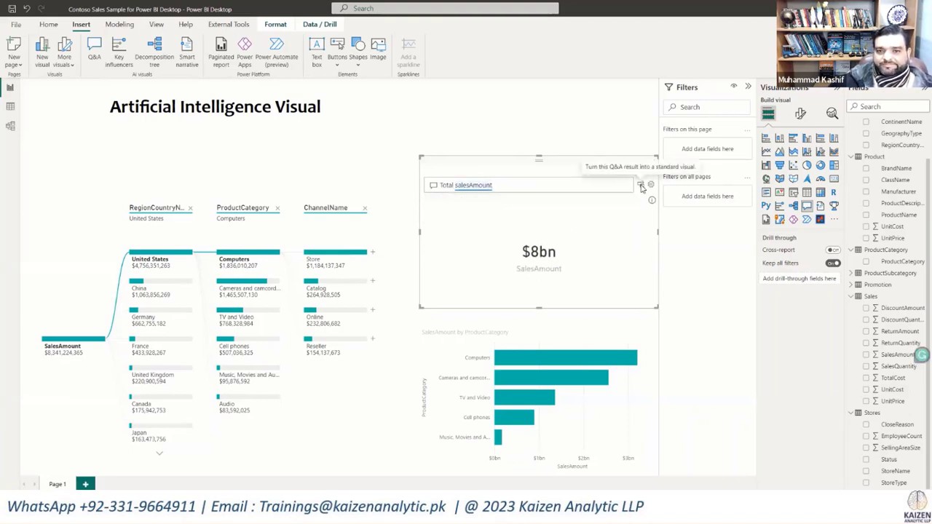
{"action": "left_click_drag", "start_coordinate": [653, 306], "coordinate": [492, 217]}
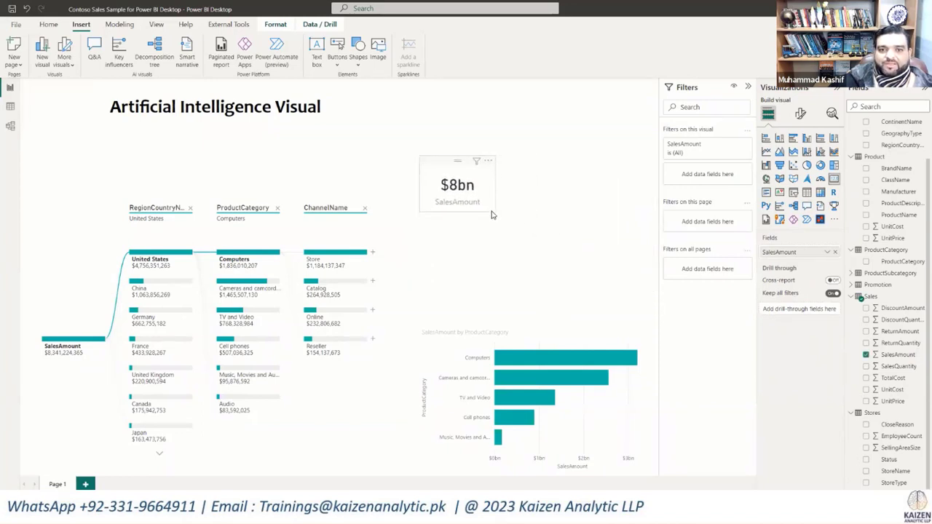
{"action": "left_click_drag", "start_coordinate": [187, 204], "coordinate": [109, 182]}
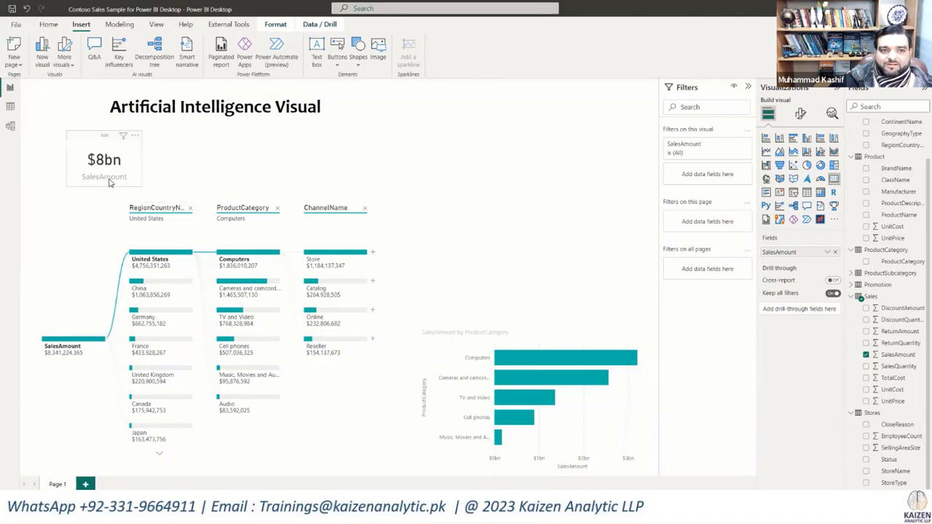
{"action": "left_click", "coordinate": [499, 189]}
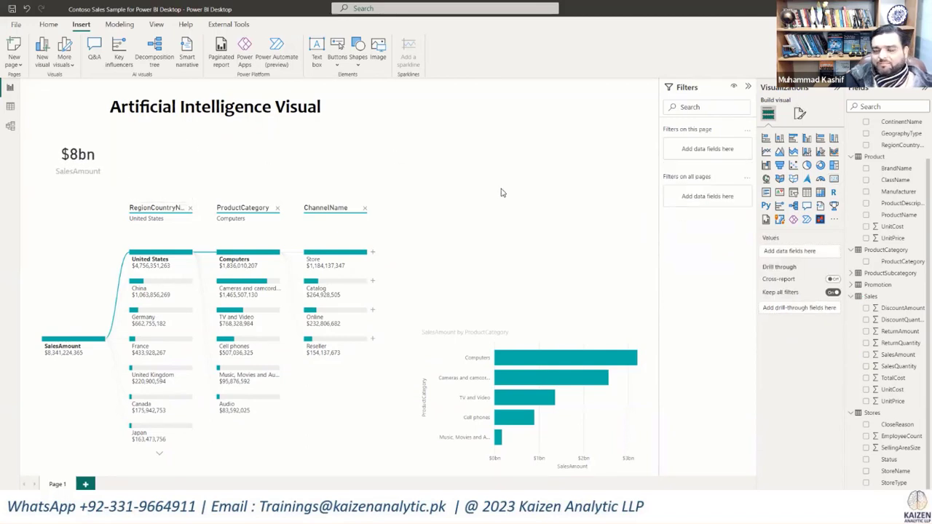
Step: Create a small TotalCost card from a new Q&A visual asking "TotalCost" and place it beside the SalesAmount card
{"action": "left_click", "coordinate": [95, 51]}
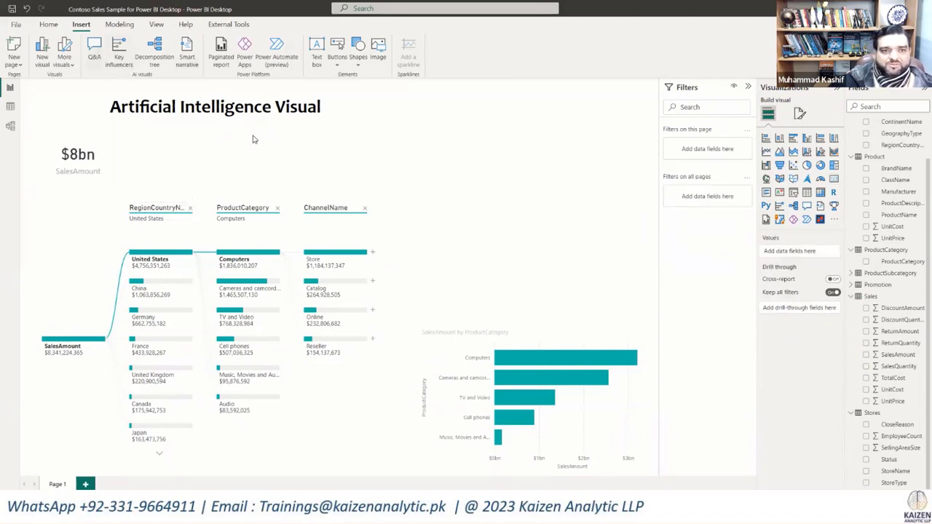
{"action": "left_click_drag", "start_coordinate": [512, 179], "coordinate": [496, 270]}
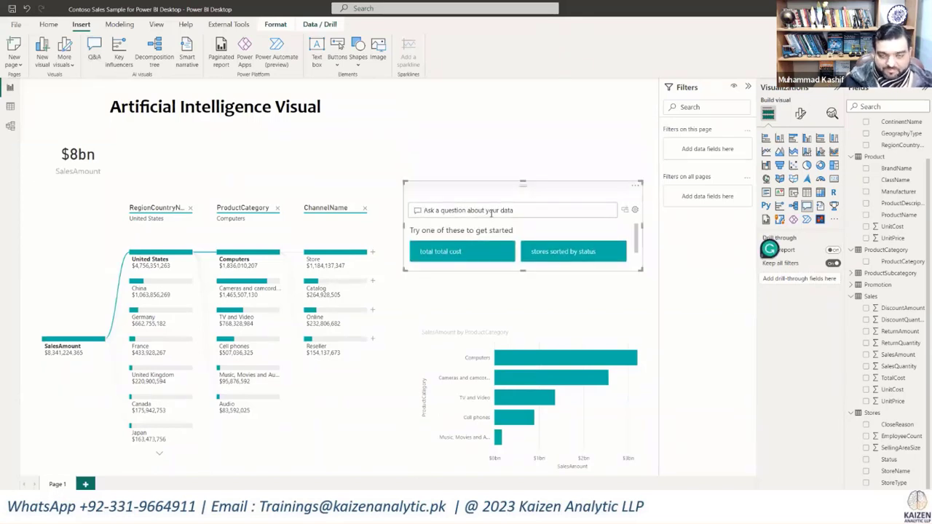
{"action": "type", "text": "Total"}
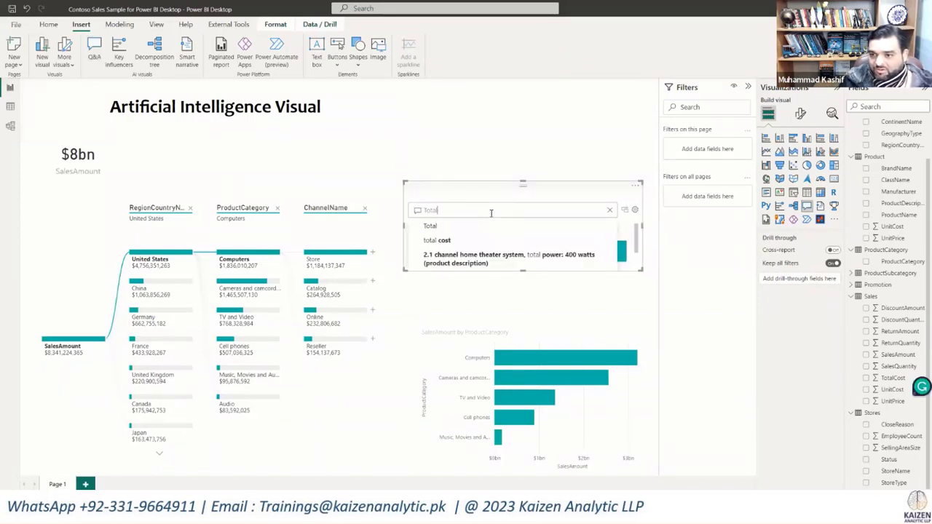
{"action": "type", "text": "Cost"}
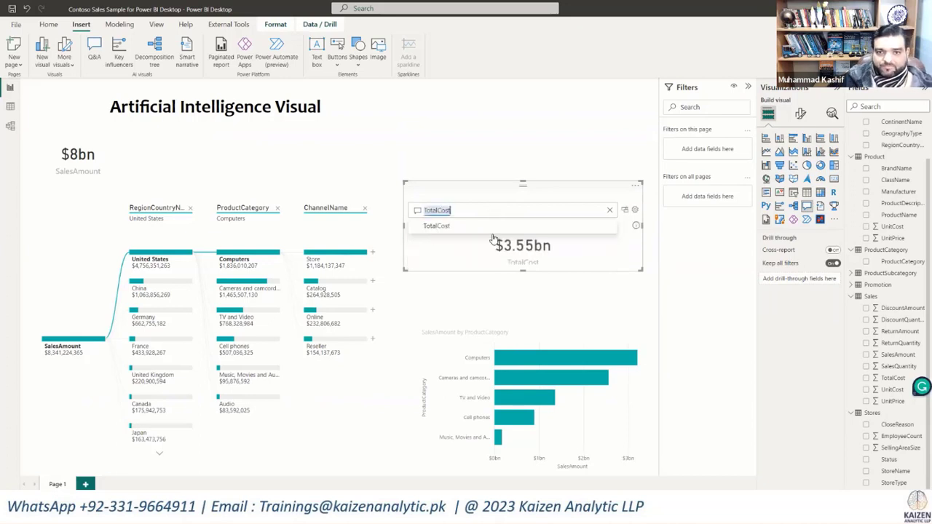
{"action": "left_click", "coordinate": [625, 210]}
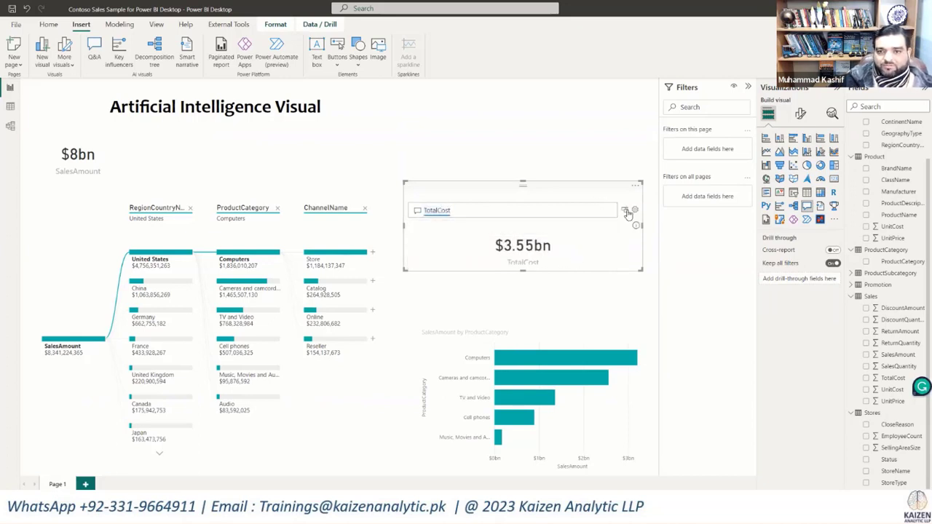
{"action": "left_click_drag", "start_coordinate": [638, 269], "coordinate": [168, 168]}
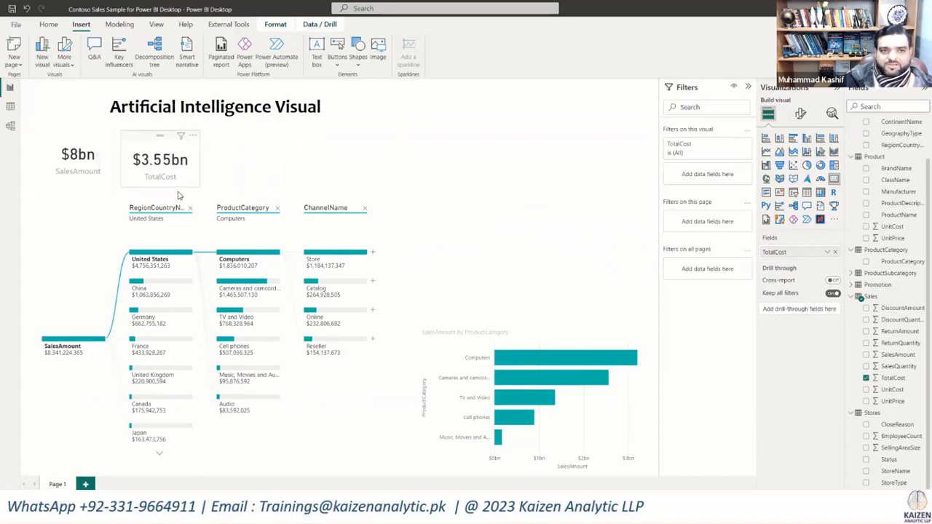
Step: Insert another Q&A visual in the empty area above the bar chart and start its question
{"action": "left_click", "coordinate": [94, 57]}
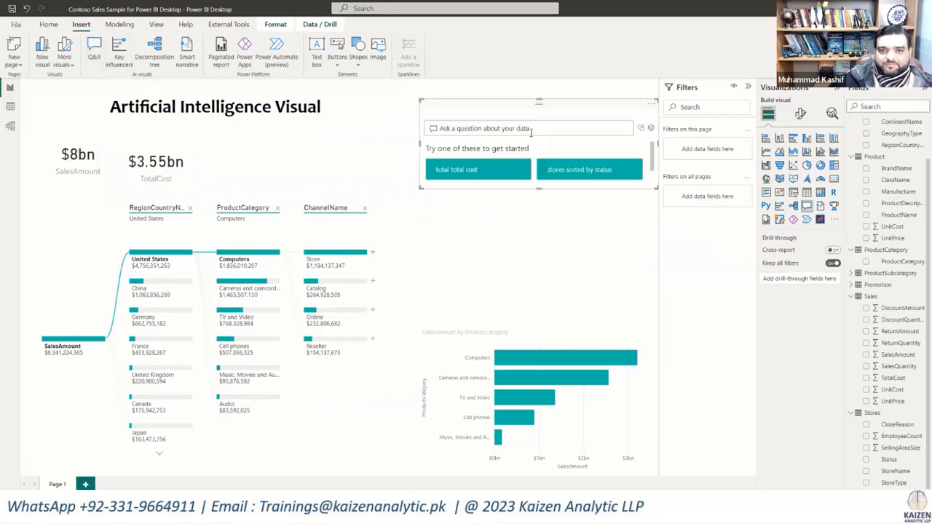
{"action": "left_click", "coordinate": [531, 132]}
{"action": "type", "text": "Total"}
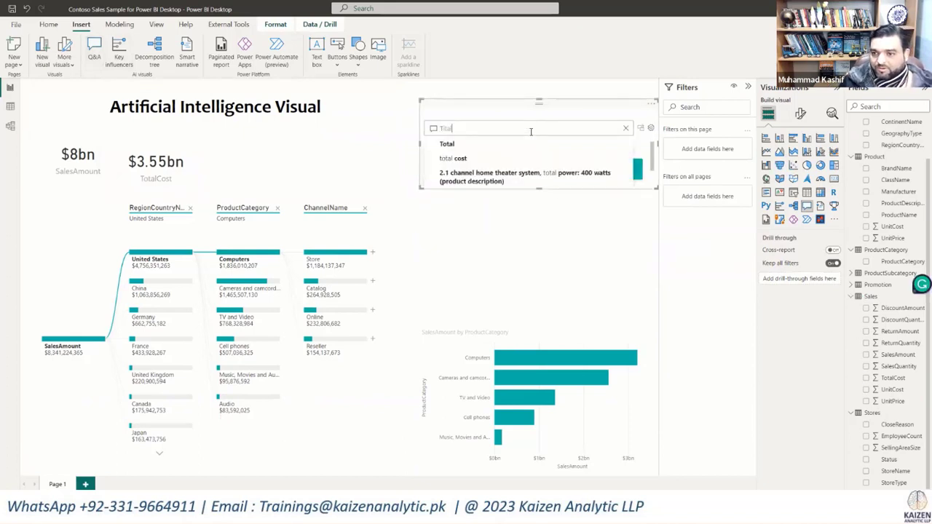
{"action": "type", "text": " sa"}
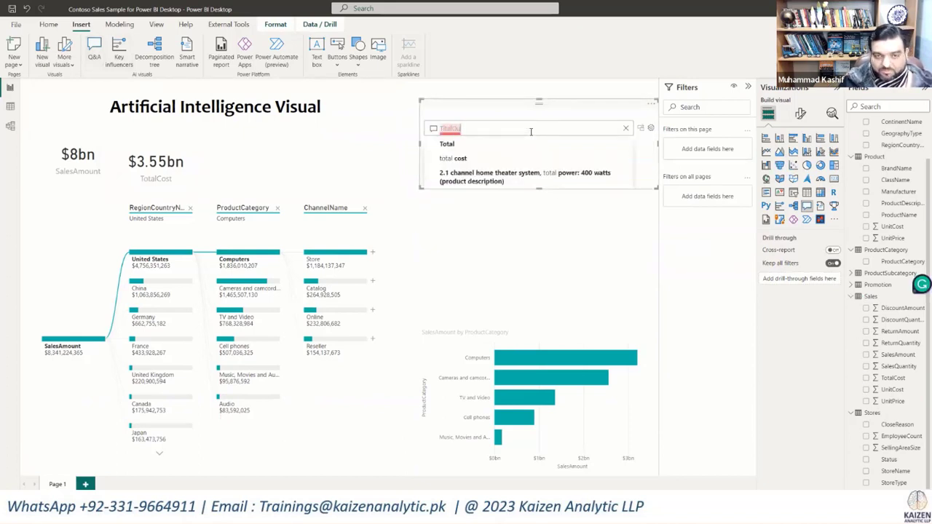
{"action": "key", "text": "BackSpace"}
{"action": "key", "text": "BackSpace"}
{"action": "key", "text": "BackSpace"}
{"action": "key", "text": "BackSpace"}
{"action": "key", "text": "BackSpace"}
{"action": "key", "text": "BackSpace"}
{"action": "key", "text": "BackSpace"}
{"action": "key", "text": "BackSpace"}
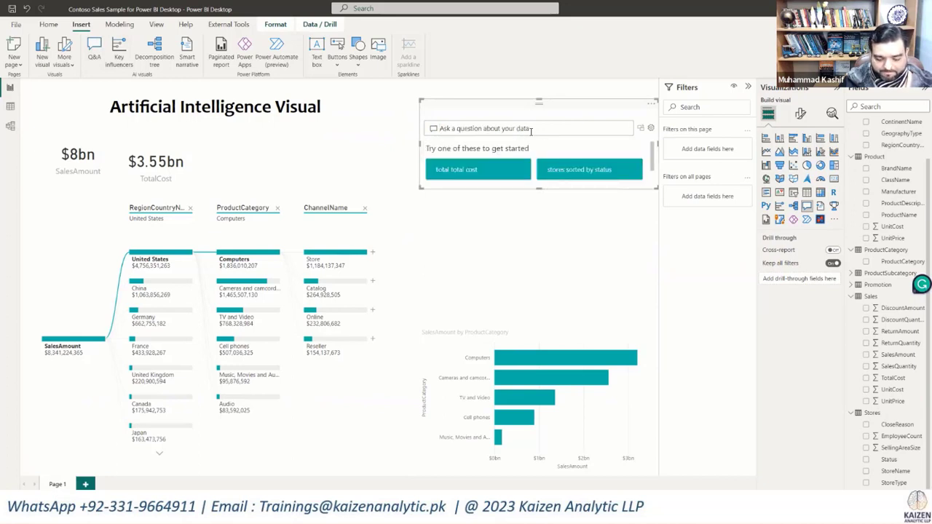
{"action": "type", "text": "Sales"}
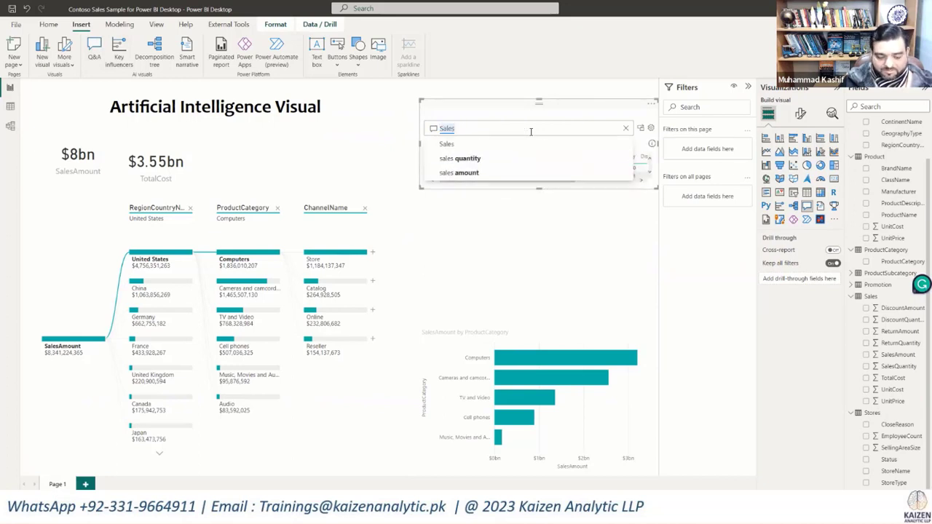
{"action": "type", "text": "Quan"}
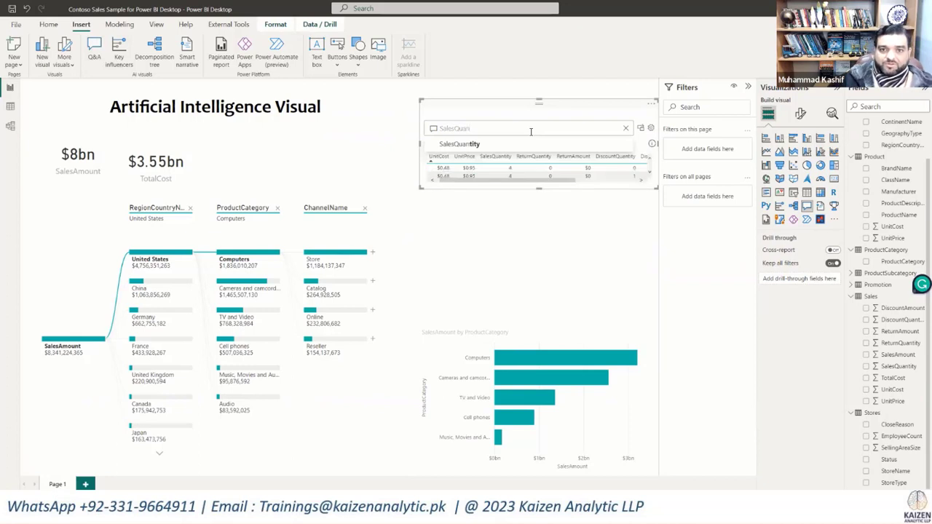
{"action": "key", "text": "BackSpace"}
{"action": "key", "text": "BackSpace"}
{"action": "key", "text": "BackSpace"}
{"action": "key", "text": "BackSpace"}
{"action": "key", "text": "BackSpace"}
{"action": "key", "text": "BackSpace"}
{"action": "key", "text": "BackSpace"}
{"action": "key", "text": "BackSpace"}
{"action": "key", "text": "BackSpace"}
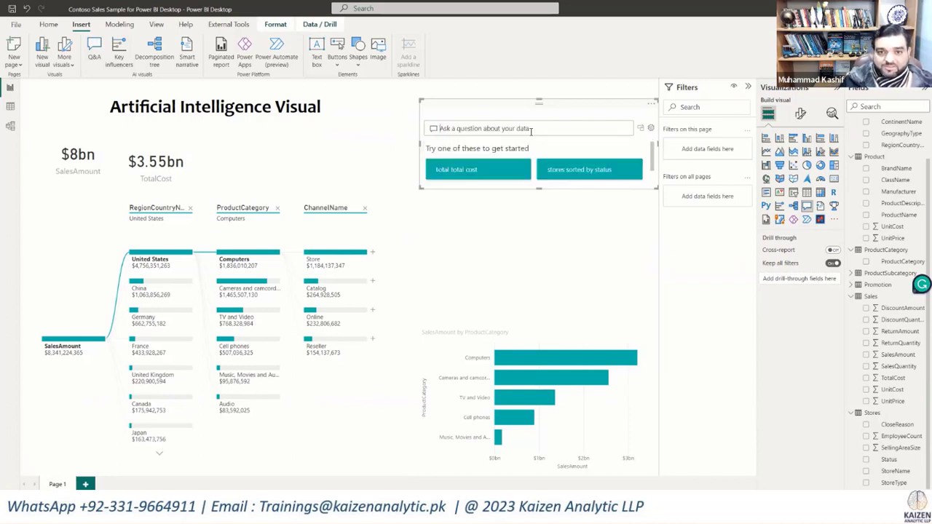
Step: Ask the new Q&A visual for "Total SalesQuantity"
{"action": "type", "text": "Total Sales"}
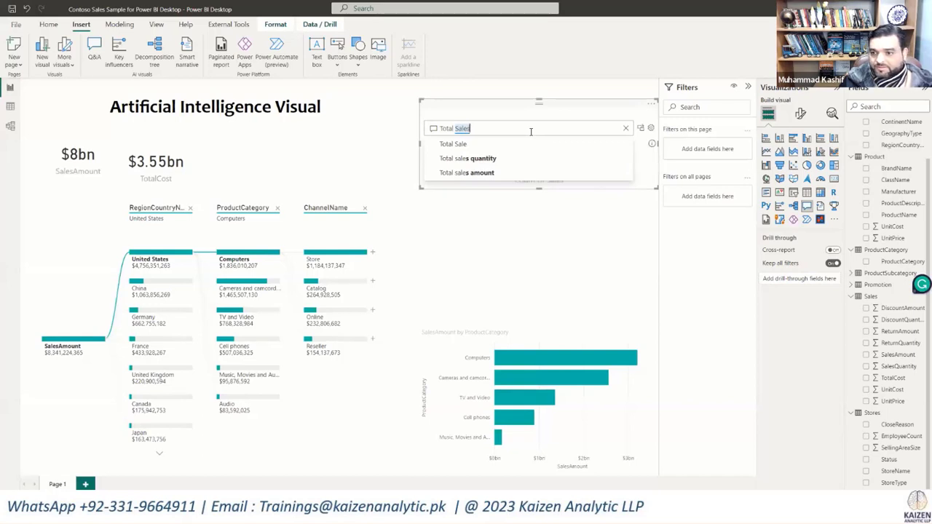
{"action": "type", "text": "Quan"}
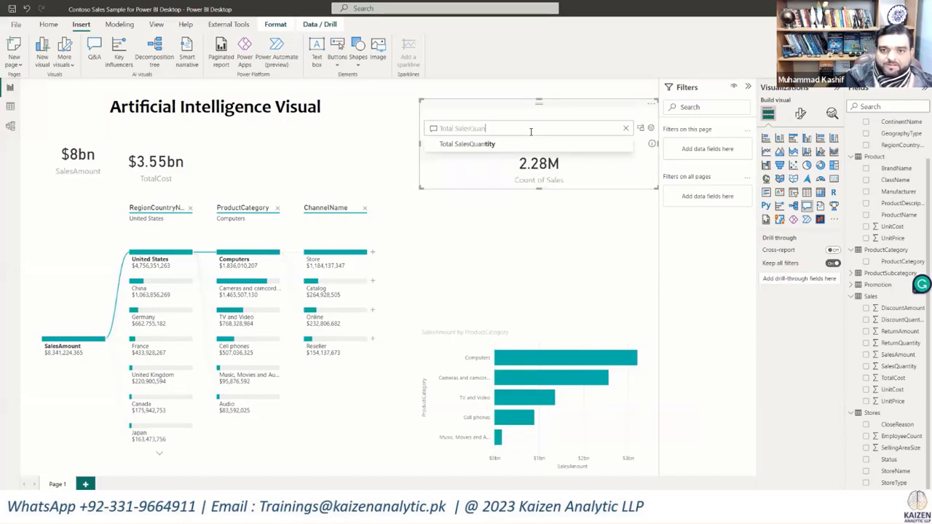
{"action": "type", "text": "ti"}
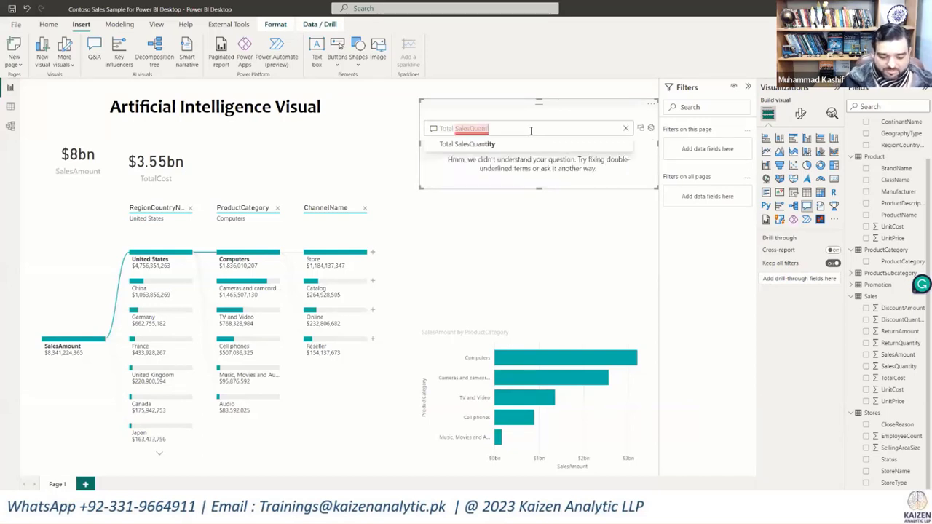
{"action": "type", "text": "ty"}
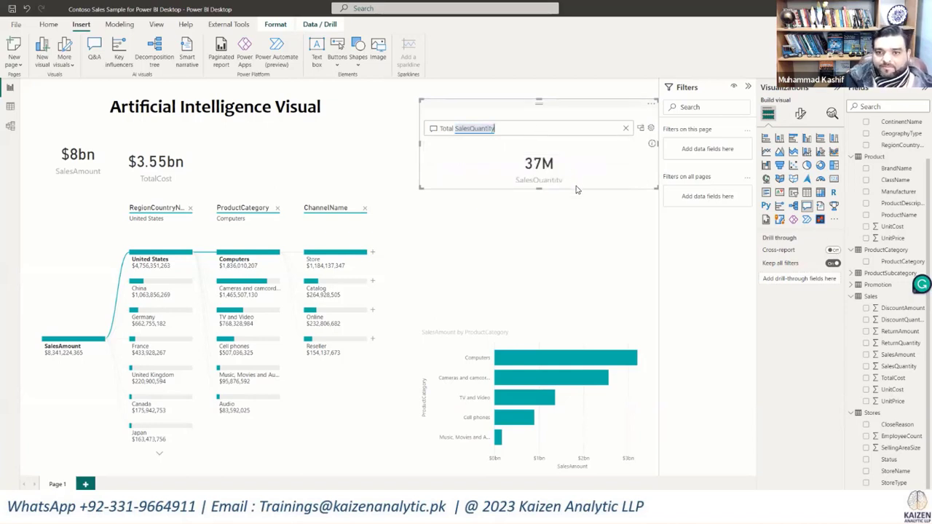
Step: Turn the SalesQuantity result into a standard card, shrink it and place it beside the TotalCost card
{"action": "left_click_drag", "start_coordinate": [575, 190], "coordinate": [576, 211]}
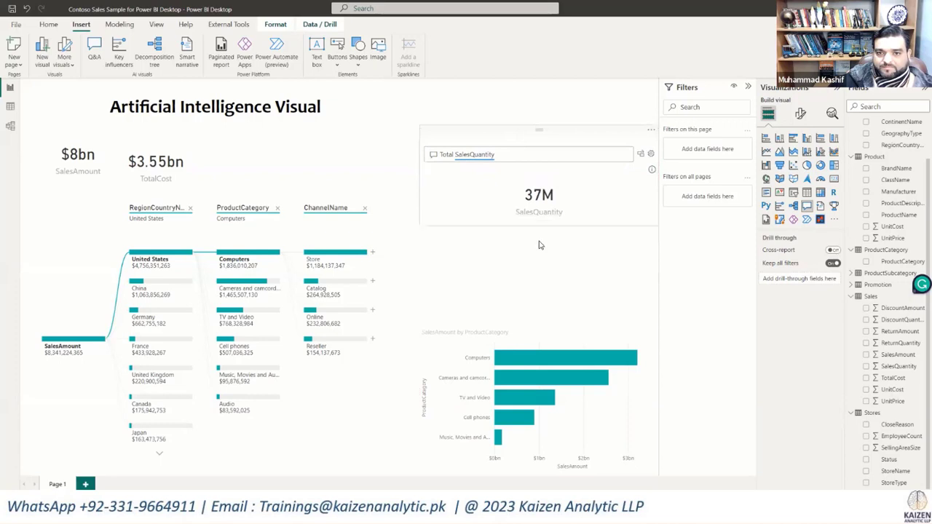
{"action": "left_click_drag", "start_coordinate": [539, 241], "coordinate": [540, 239]}
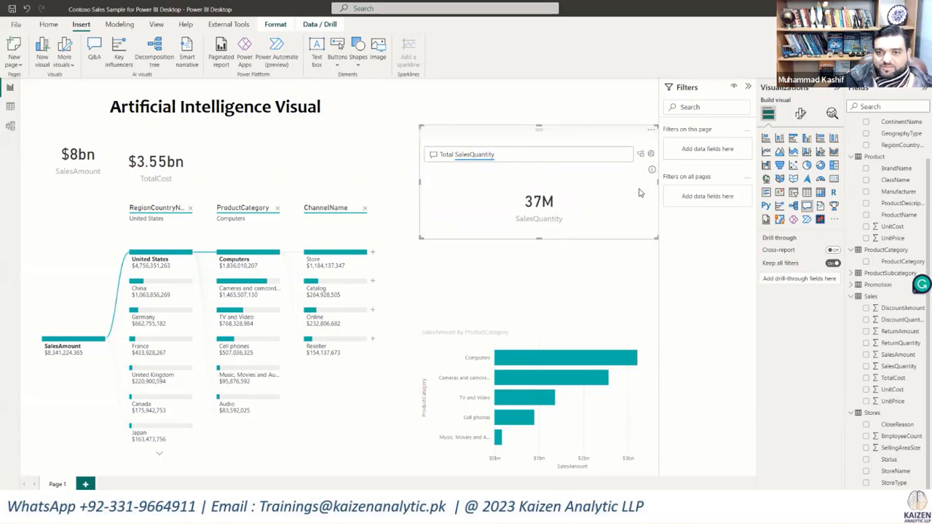
{"action": "left_click", "coordinate": [640, 154]}
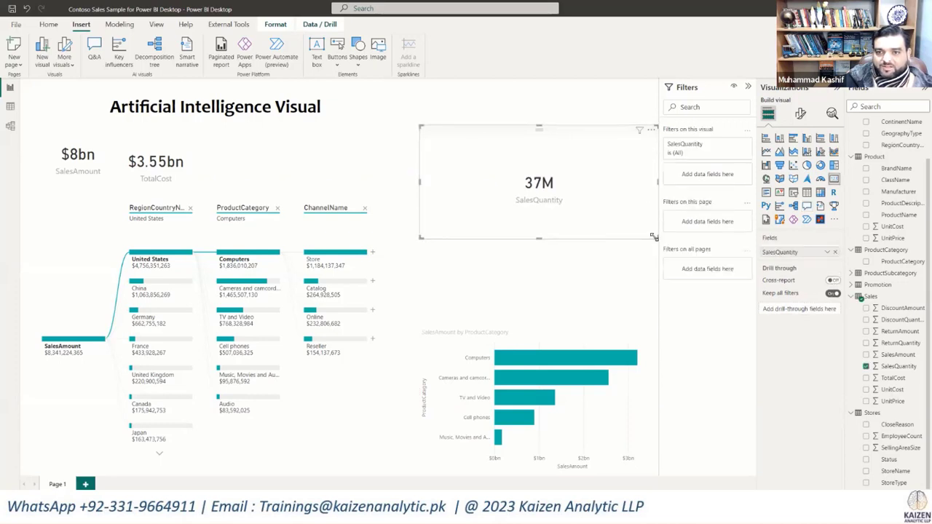
{"action": "left_click_drag", "start_coordinate": [654, 236], "coordinate": [267, 184]}
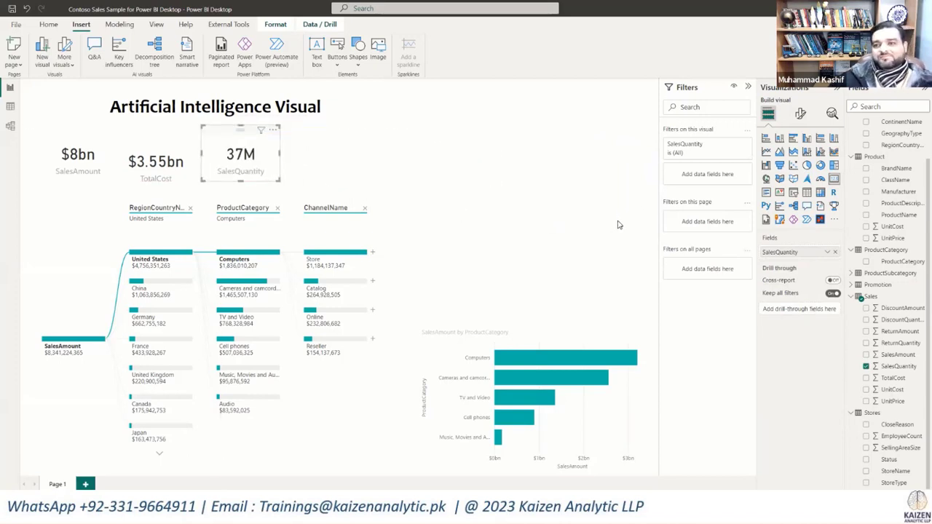
Step: Move the SalesAmount by ProductCategory bar chart up to the upper part of the page, beside the cards, and deselect it
{"action": "left_click", "coordinate": [531, 335]}
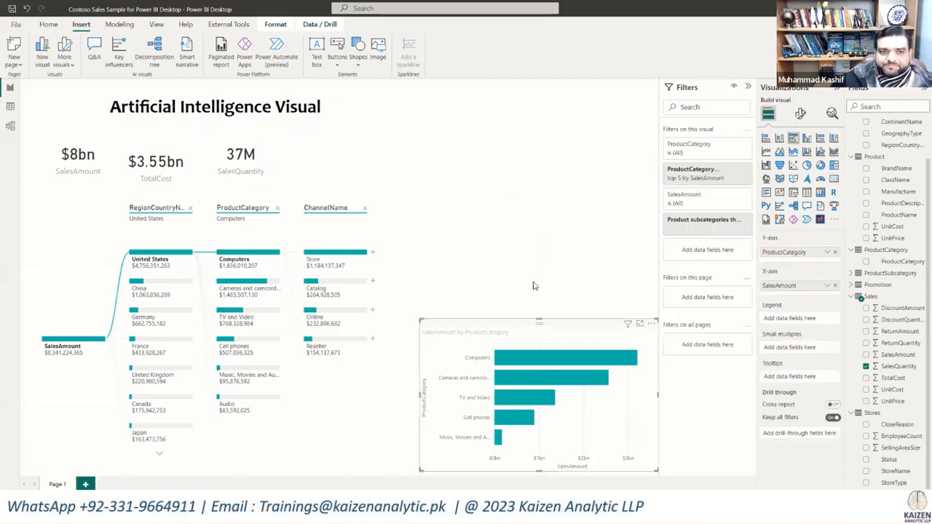
{"action": "left_click_drag", "start_coordinate": [531, 338], "coordinate": [531, 162]}
{"action": "left_click", "coordinate": [540, 341]}
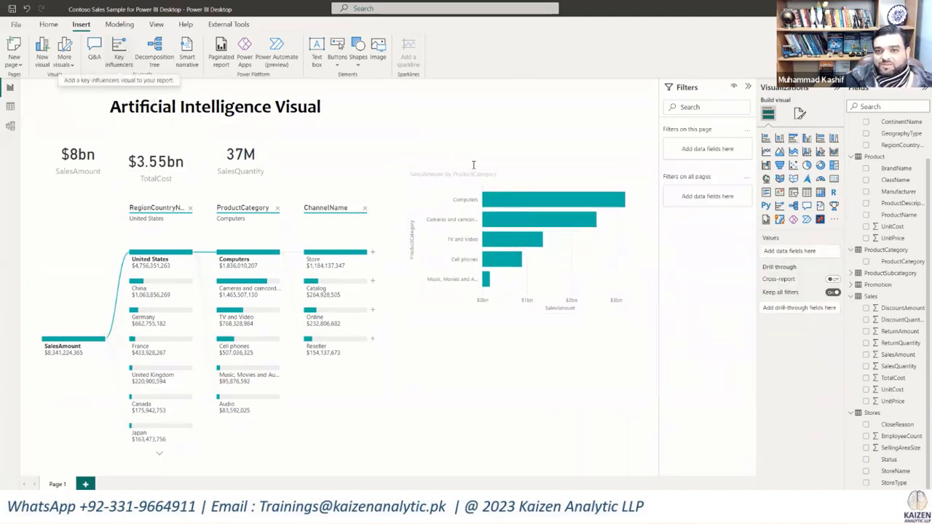
{"action": "left_click_drag", "start_coordinate": [552, 177], "coordinate": [551, 132]}
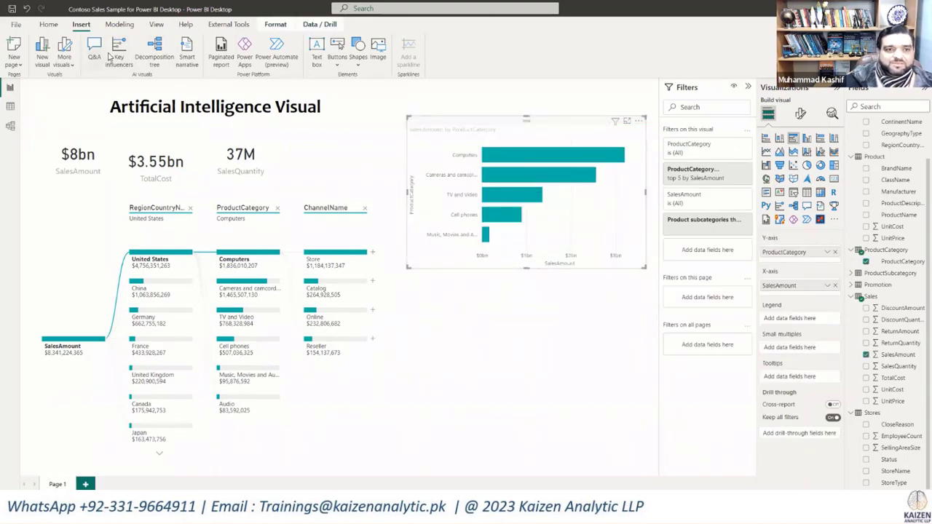
{"action": "left_click", "coordinate": [470, 364]}
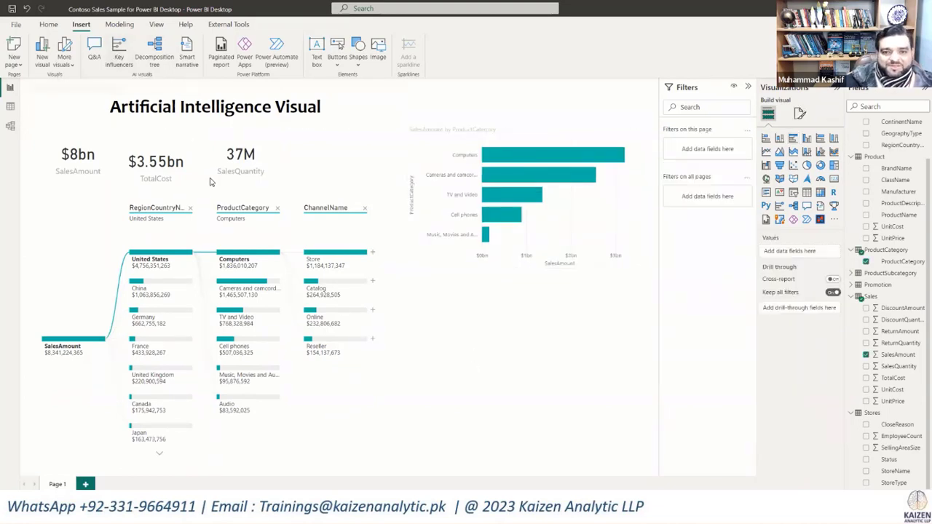
Step: Insert a key influencers visual that analyzes SalesAmount and explains it by ChannelName
{"action": "left_click", "coordinate": [120, 55]}
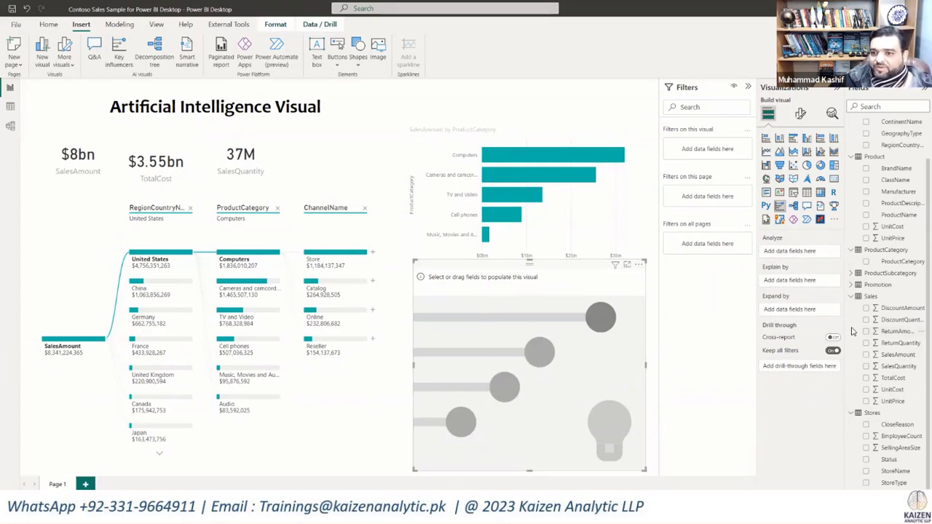
{"action": "left_click", "coordinate": [866, 355]}
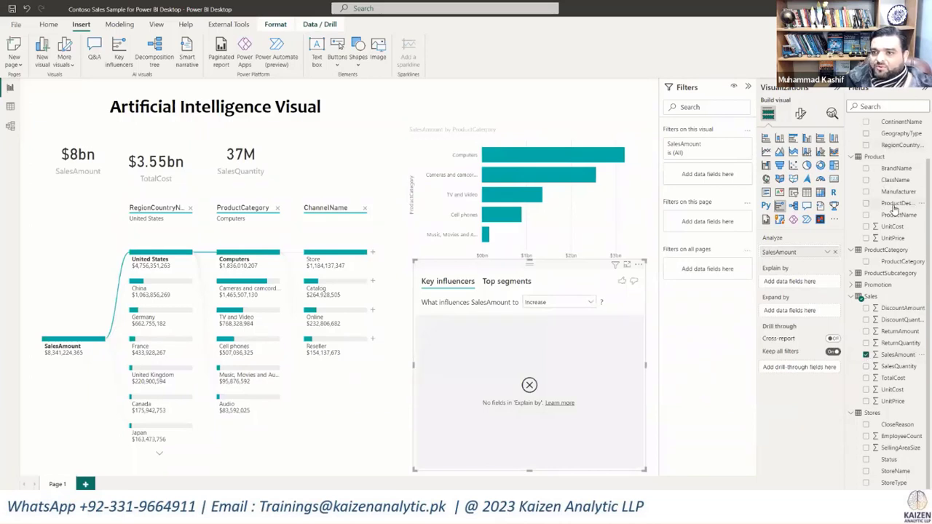
{"action": "scroll", "coordinate": [895, 207], "scroll_direction": "up", "scroll_amount": 1}
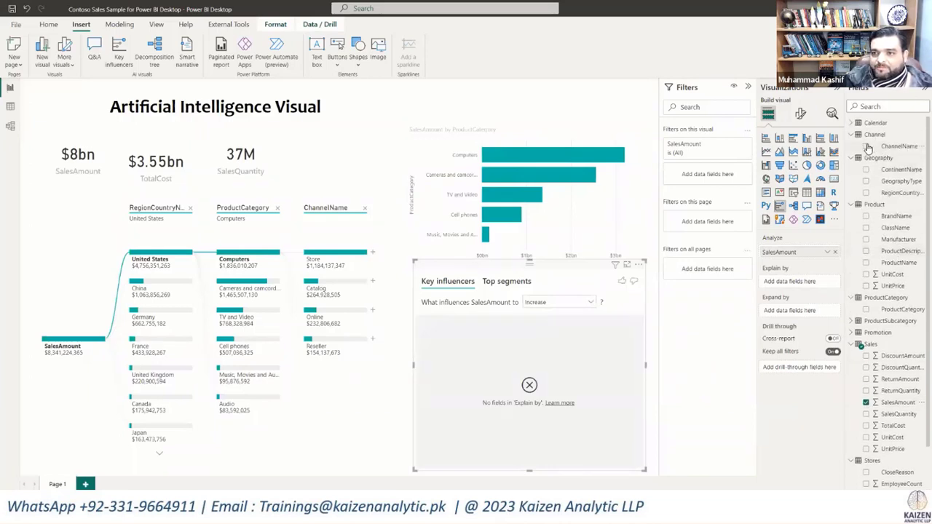
{"action": "left_click", "coordinate": [866, 146]}
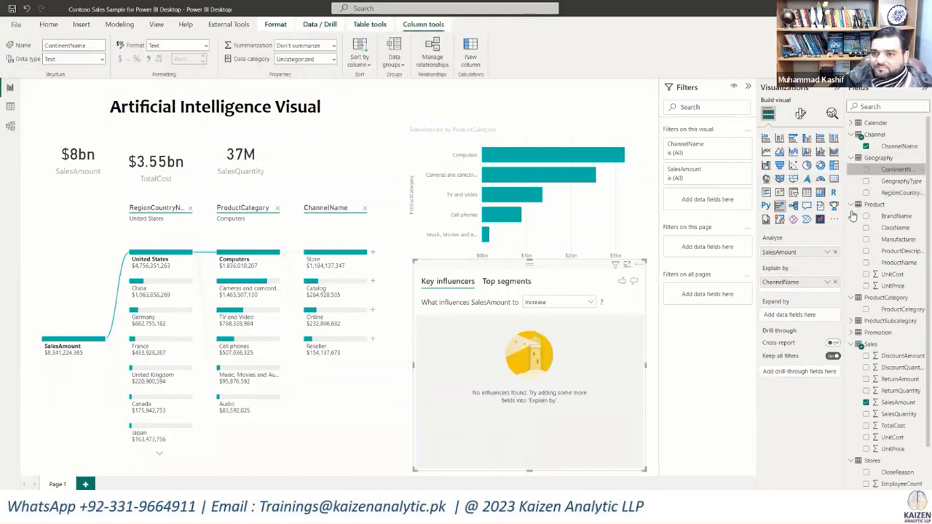
Step: Add RegionCountryName and BrandName to the Explain by fields of the key influencers visual
{"action": "left_click", "coordinate": [657, 375]}
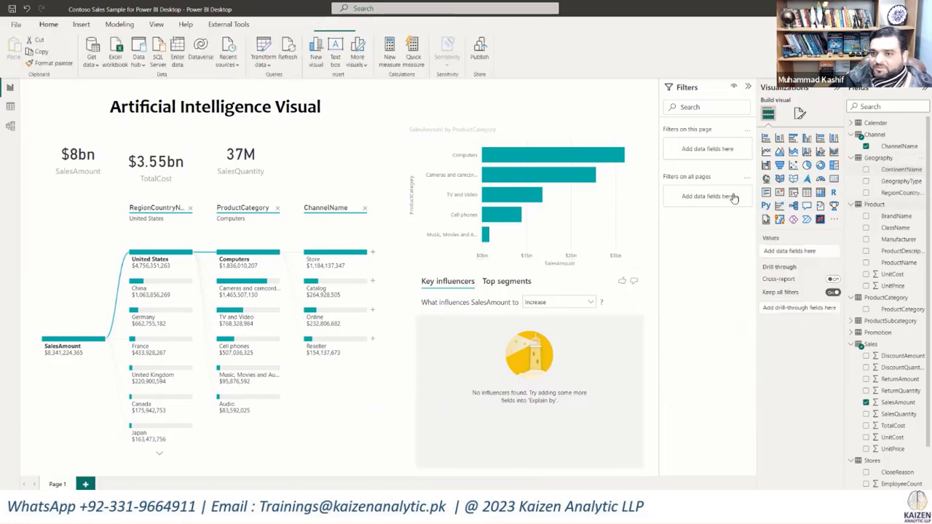
{"action": "left_click", "coordinate": [610, 331]}
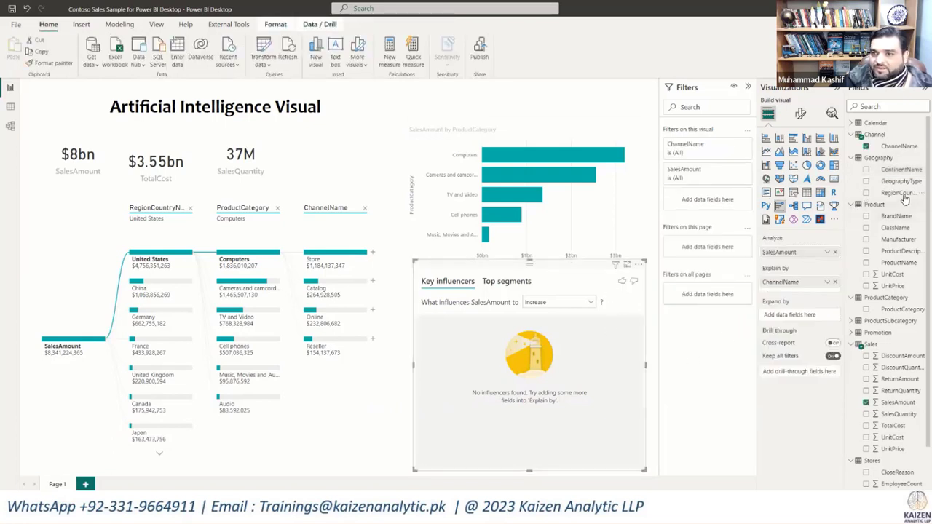
{"action": "left_click_drag", "start_coordinate": [903, 193], "coordinate": [812, 294]}
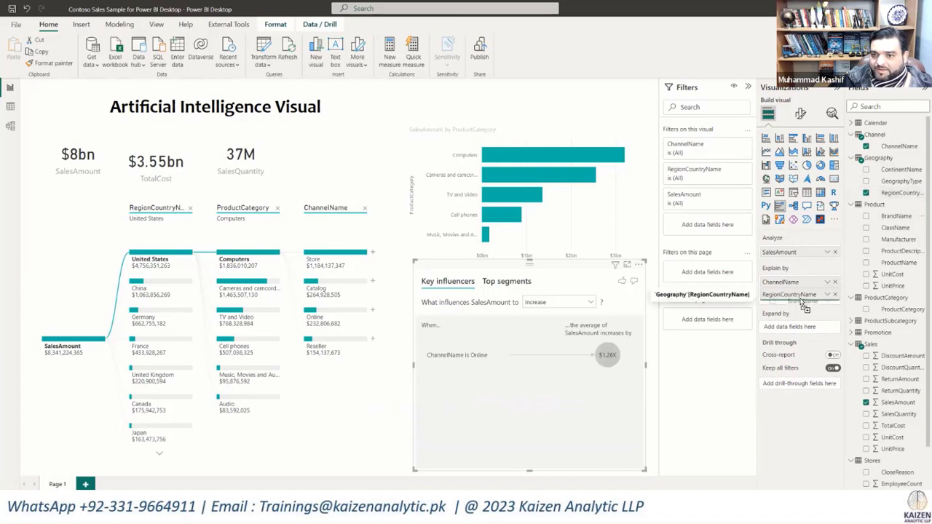
{"action": "left_click_drag", "start_coordinate": [802, 303], "coordinate": [801, 306]}
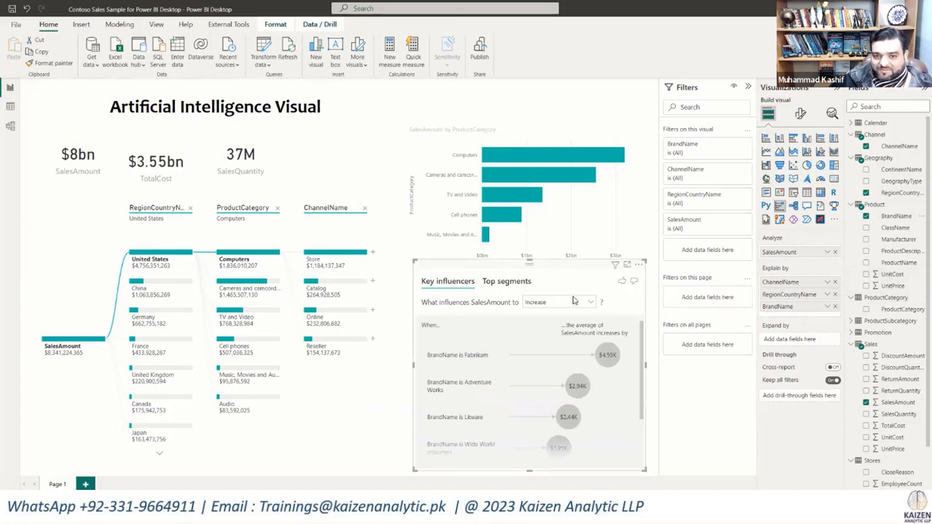
Step: Show the key influencers visual in focus mode and add ProductCategory to its Explain by fields
{"action": "left_click", "coordinate": [626, 266]}
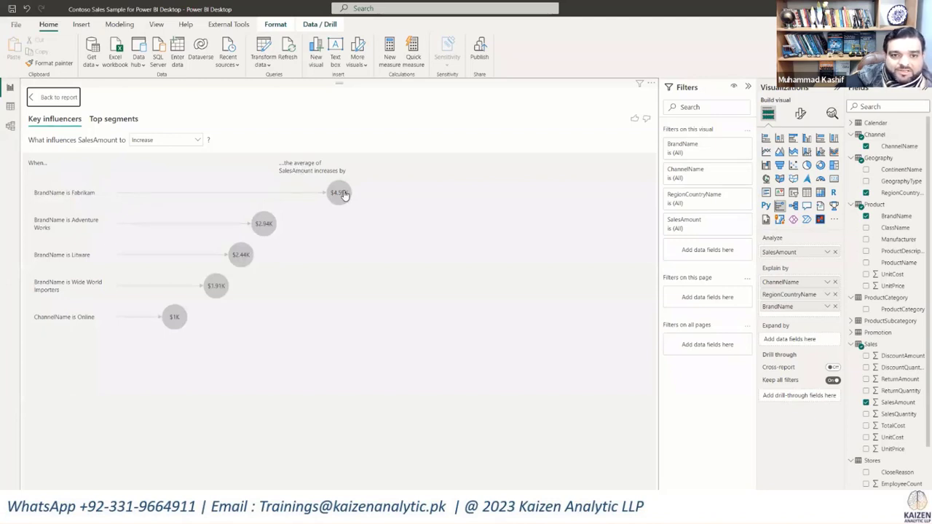
{"action": "mouse_move", "coordinate": [345, 195]}
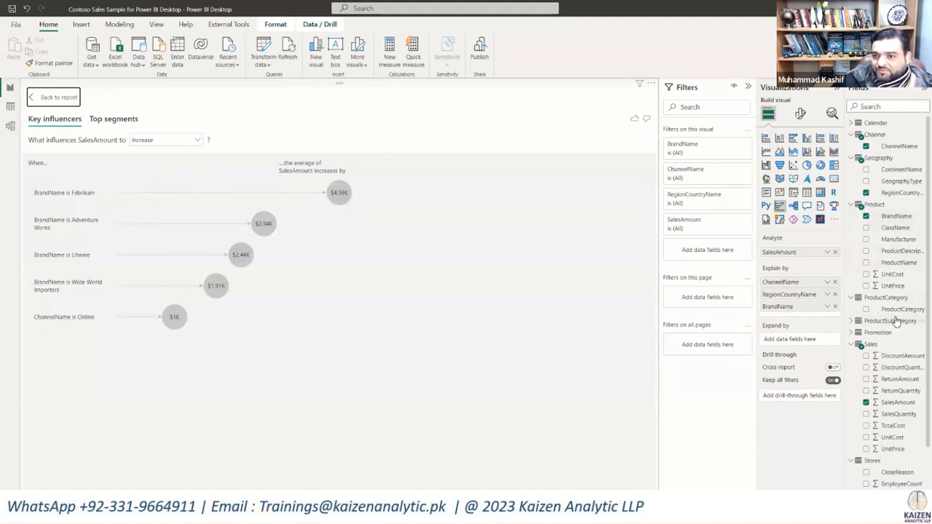
{"action": "left_click_drag", "start_coordinate": [803, 306], "coordinate": [795, 316]}
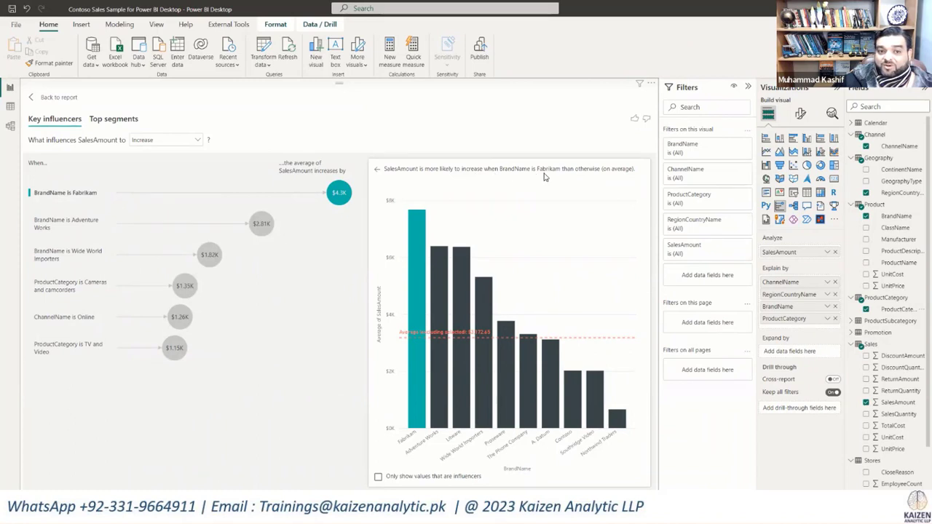
Step: Examine the top segments for high SalesAmount one by one, then return to the key influencers view and the report page
{"action": "left_click", "coordinate": [115, 120]}
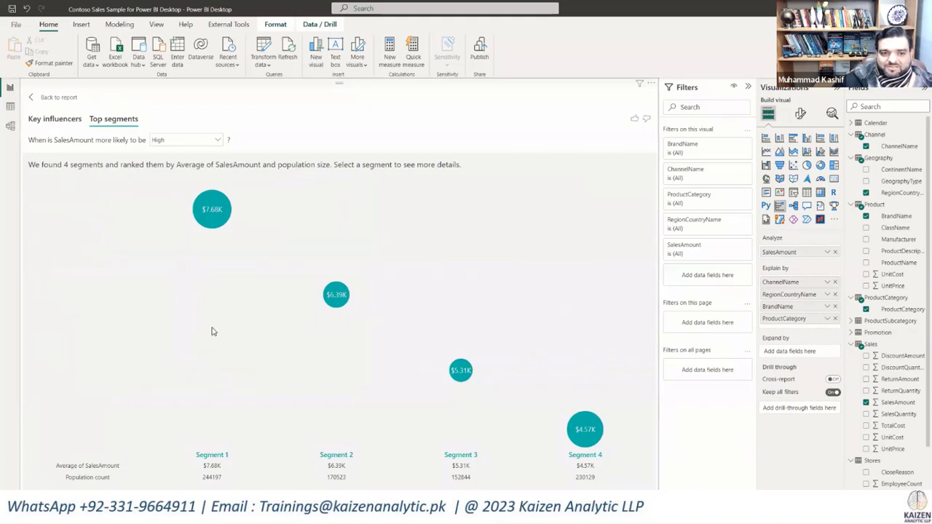
{"action": "left_click", "coordinate": [211, 218]}
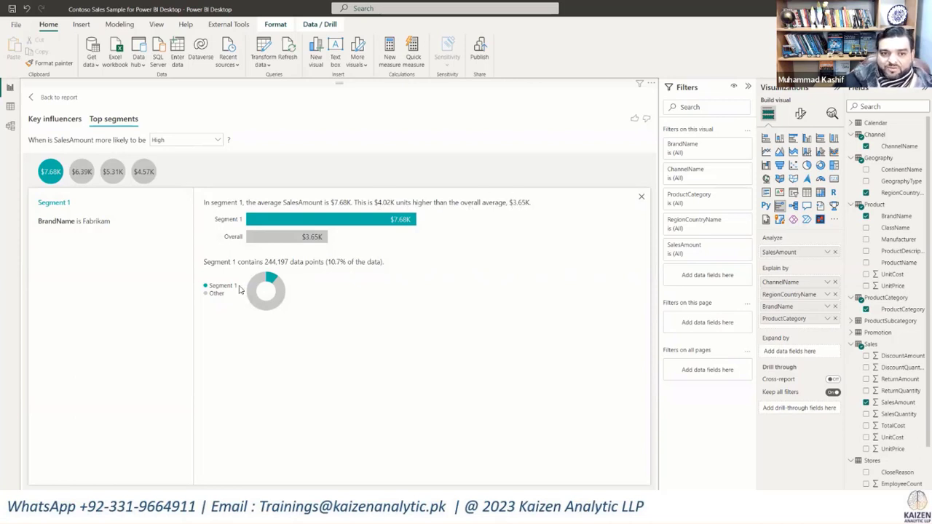
{"action": "left_click", "coordinate": [83, 174]}
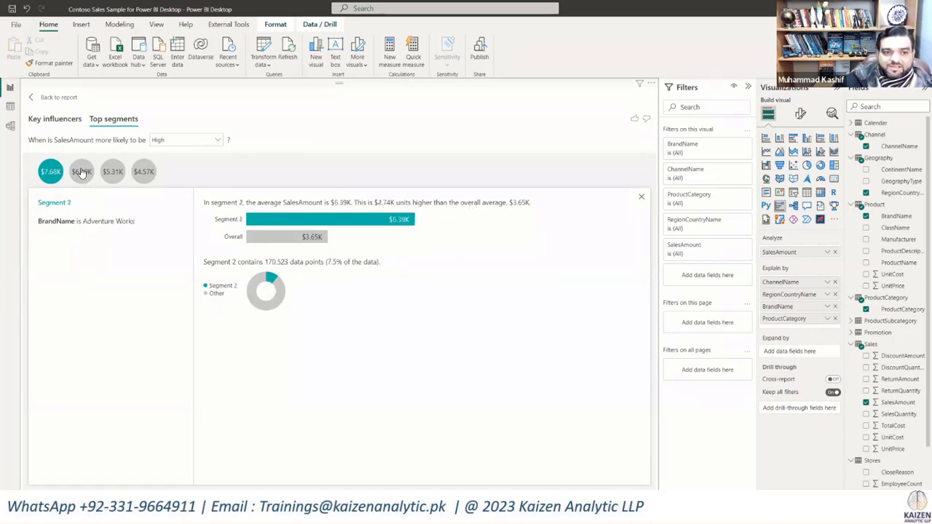
{"action": "left_click", "coordinate": [43, 174]}
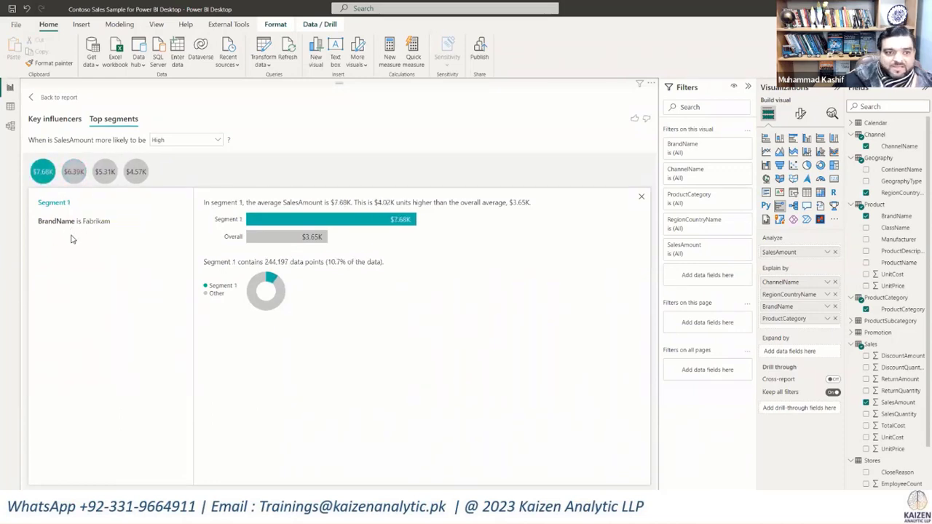
{"action": "left_click", "coordinate": [76, 174]}
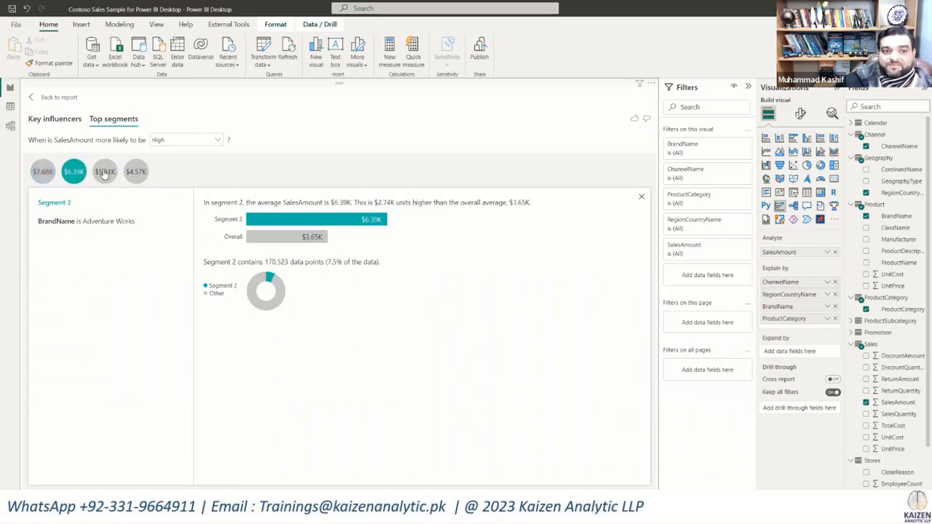
{"action": "left_click", "coordinate": [104, 172]}
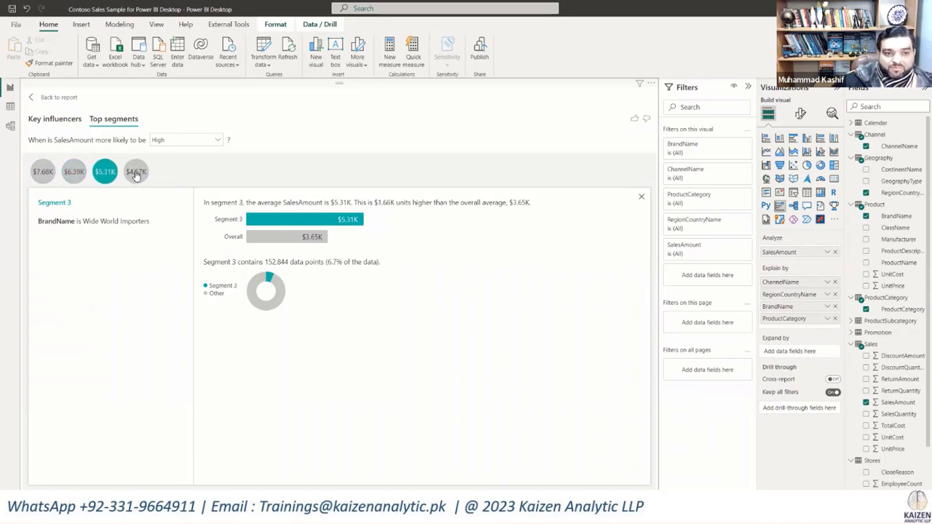
{"action": "left_click", "coordinate": [136, 173]}
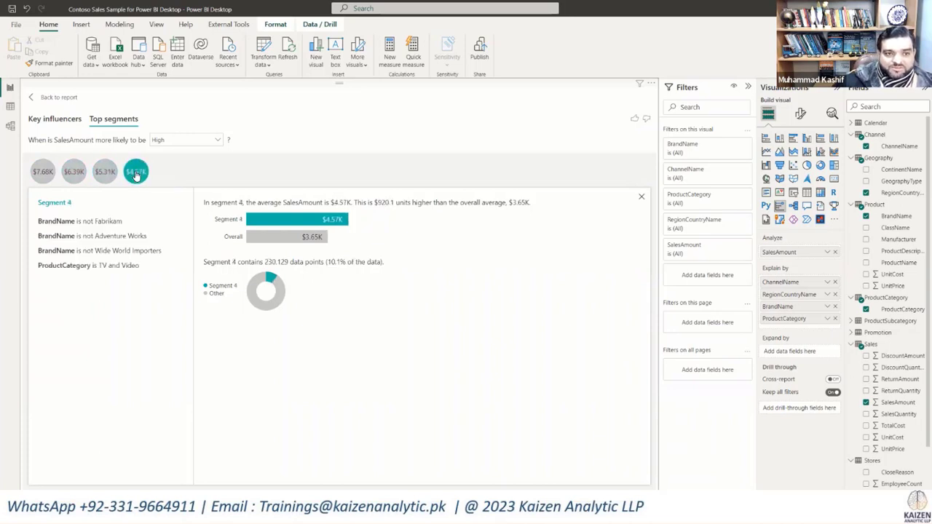
{"action": "left_click", "coordinate": [44, 174]}
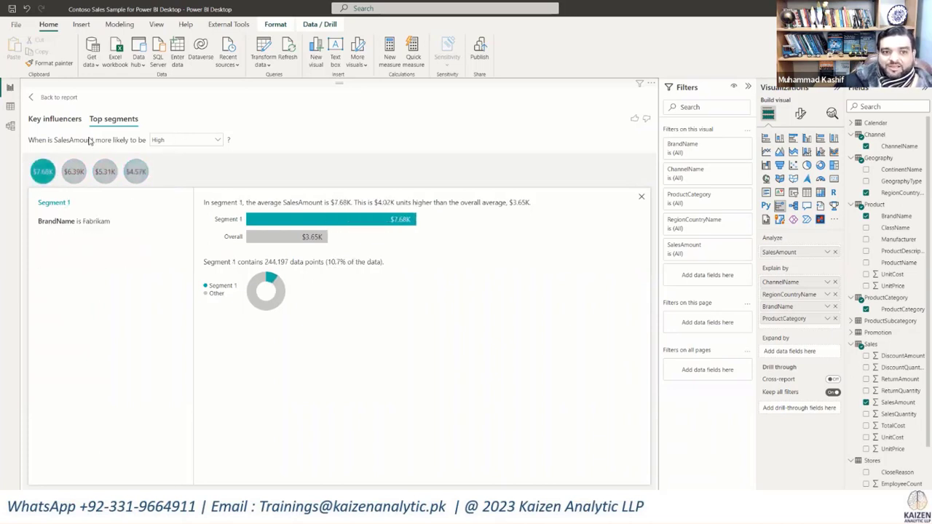
{"action": "left_click", "coordinate": [54, 121]}
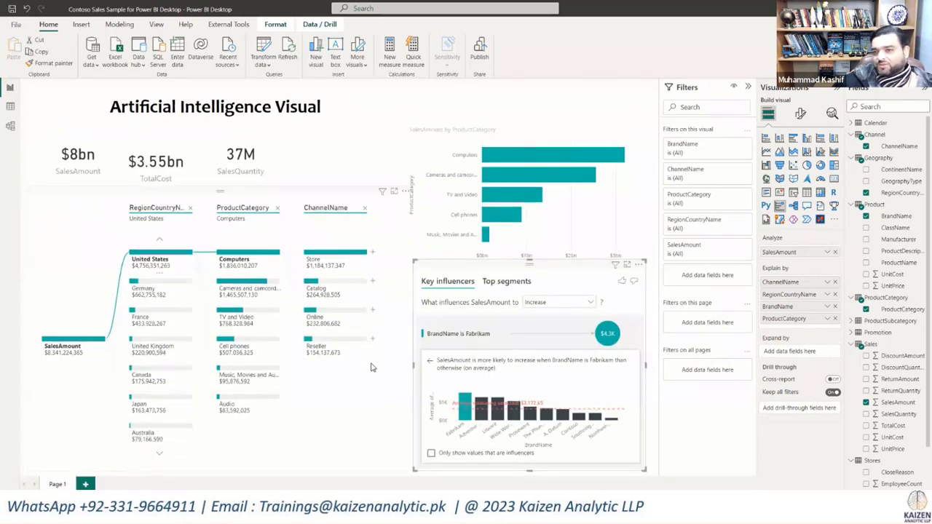
Step: Shorten the decomposition tree from its lower edge and widen the key influencers visual toward the left of the page
{"action": "left_click", "coordinate": [252, 472]}
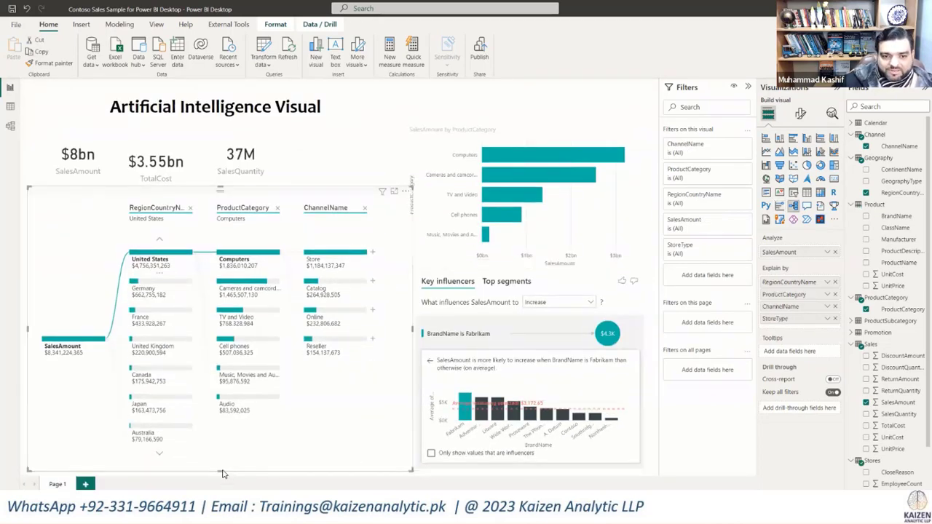
{"action": "left_click_drag", "start_coordinate": [221, 470], "coordinate": [224, 305]}
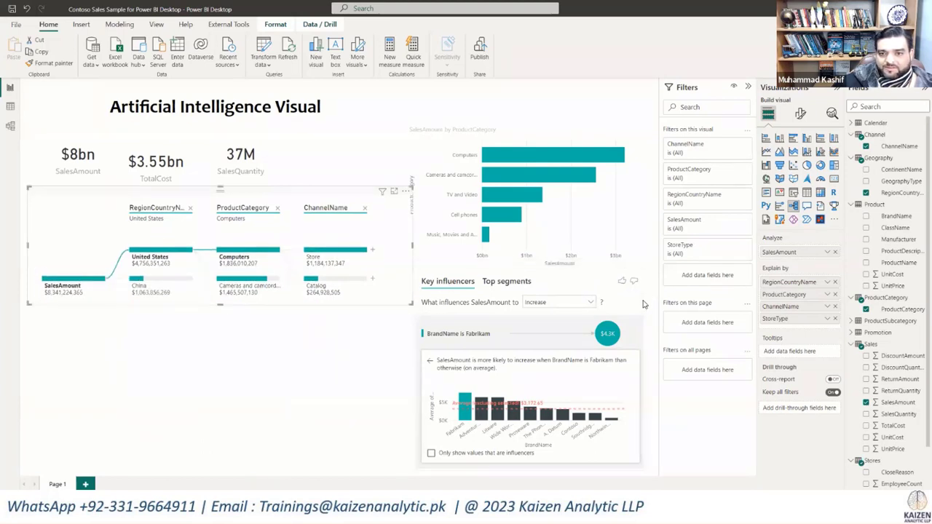
{"action": "left_click", "coordinate": [583, 319]}
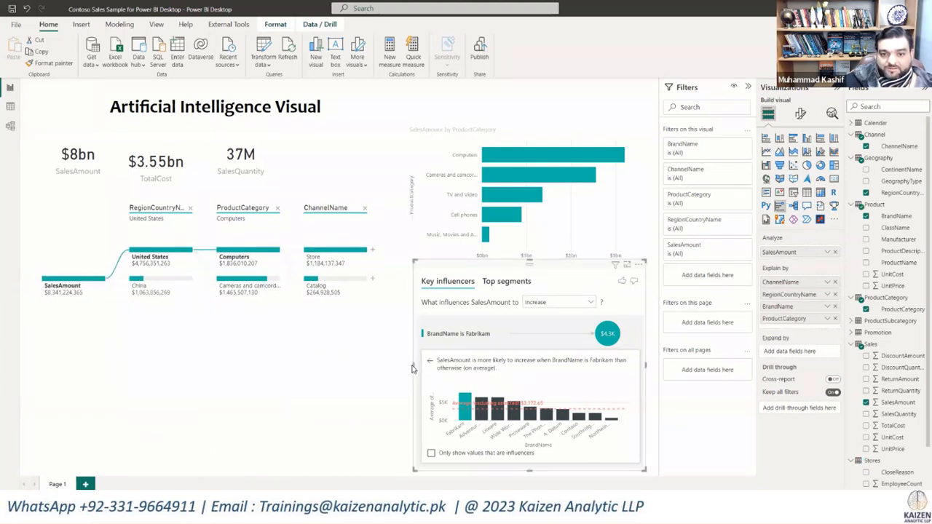
{"action": "left_click_drag", "start_coordinate": [412, 366], "coordinate": [187, 392]}
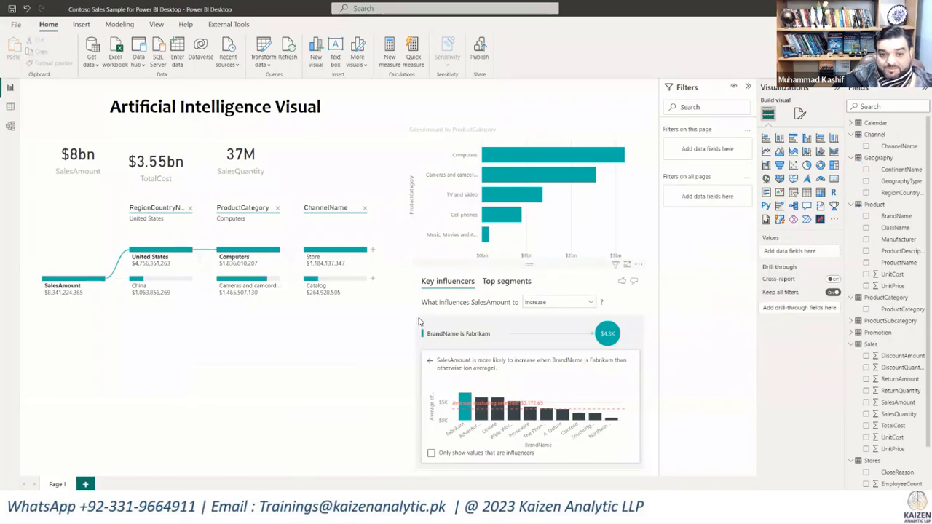
{"action": "left_click", "coordinate": [418, 342]}
{"action": "left_click_drag", "start_coordinate": [241, 369], "coordinate": [220, 377]}
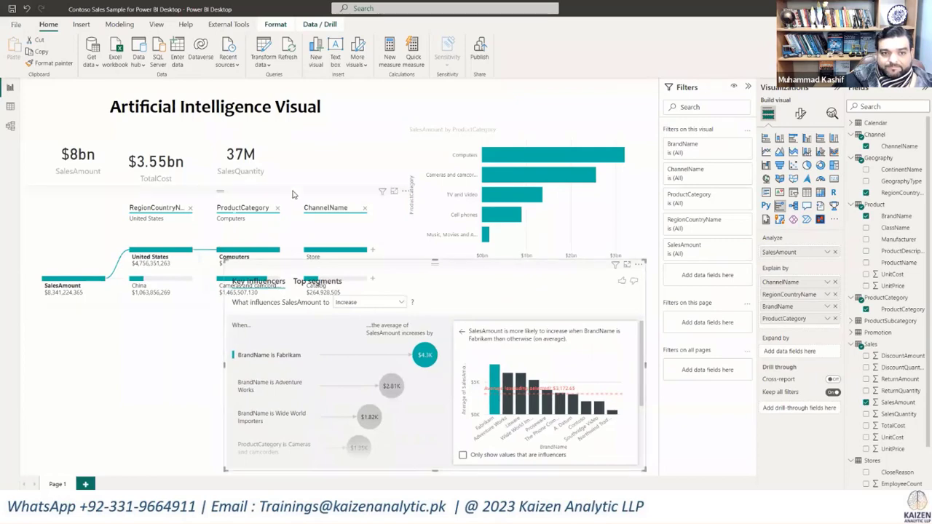
Step: Move the SalesAmount by ProductCategory bar chart to the page's lower left and the decomposition tree up beside the cards
{"action": "left_click_drag", "start_coordinate": [468, 134], "coordinate": [90, 317]}
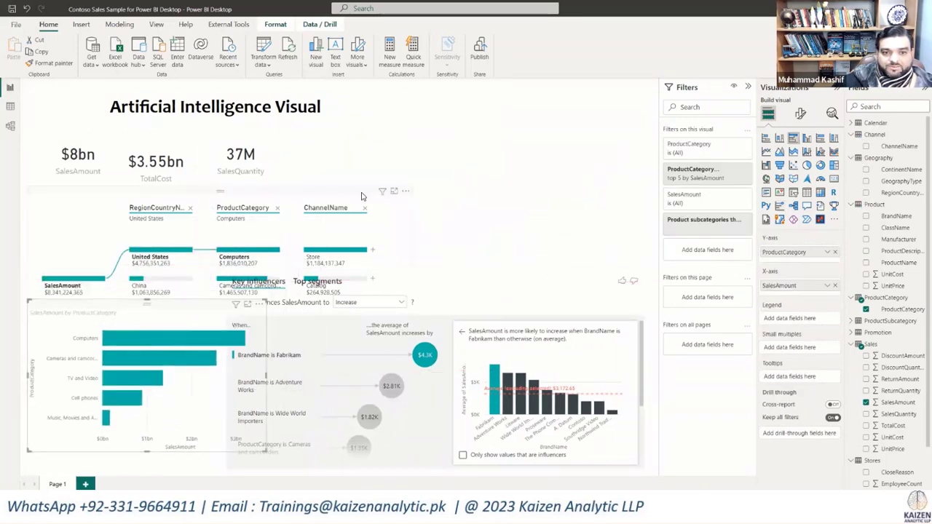
{"action": "left_click_drag", "start_coordinate": [366, 197], "coordinate": [610, 135]}
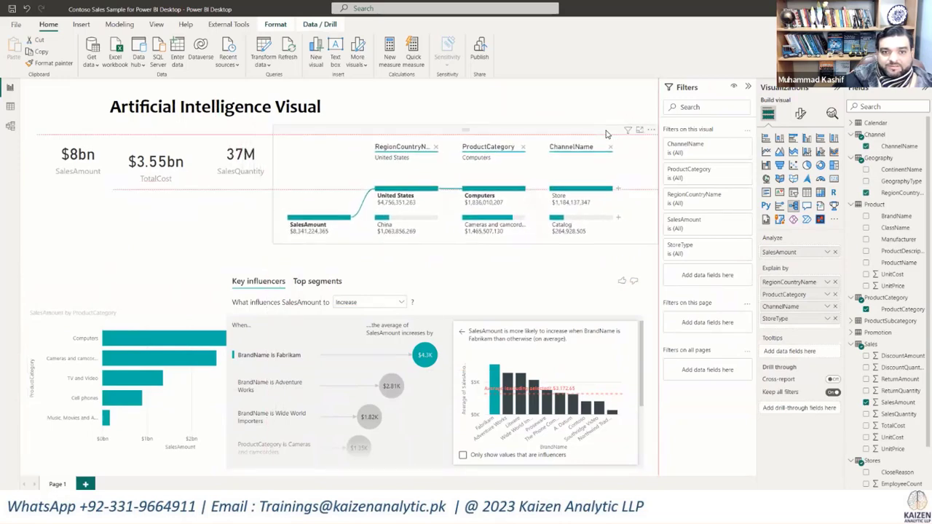
Step: Make the key influencers visual taller by extending its upper edge toward the decomposition tree
{"action": "left_click", "coordinate": [466, 296]}
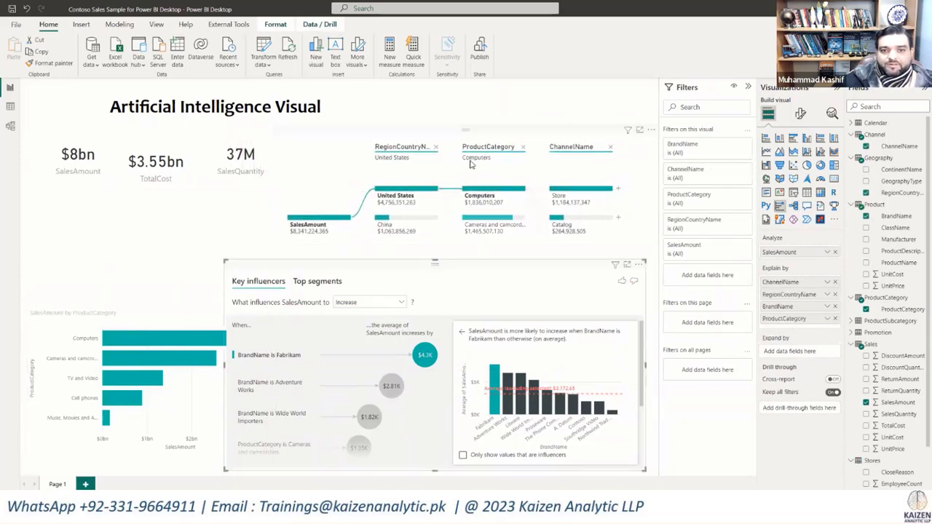
{"action": "left_click_drag", "start_coordinate": [434, 260], "coordinate": [434, 219]}
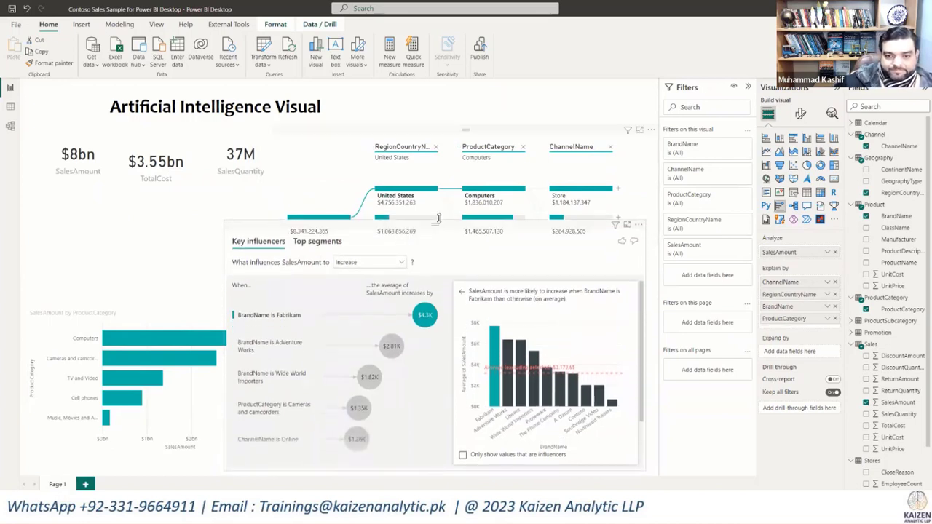
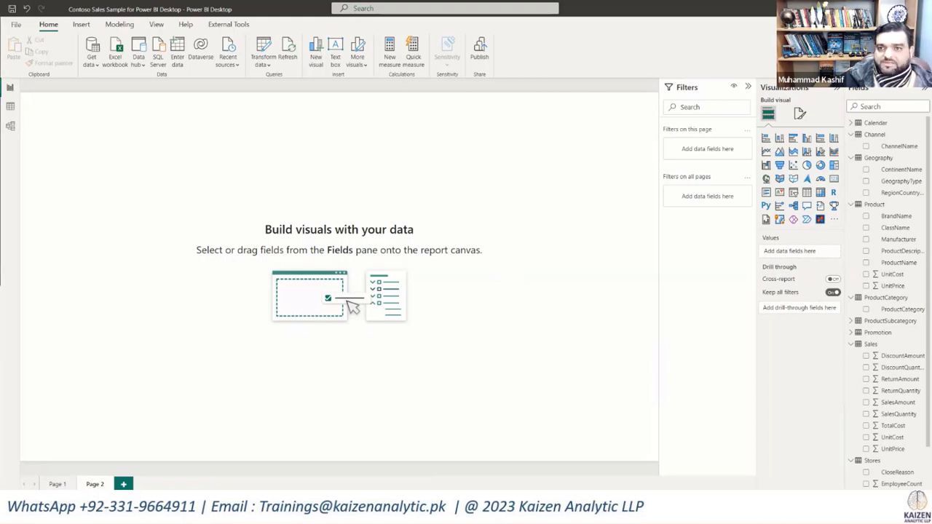
{"action": "left_click_drag", "start_coordinate": [743, 87], "coordinate": [739, 2]}
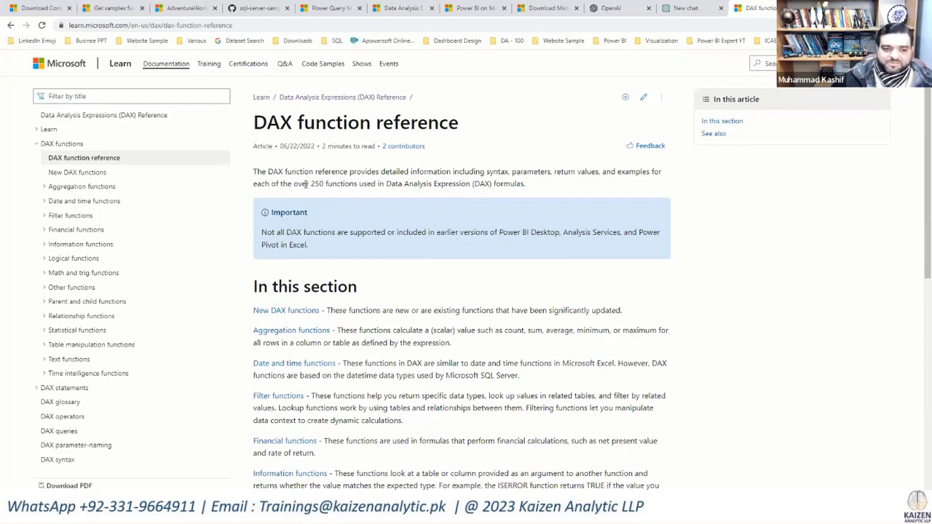
Step: Open the PDF version of the DAX function reference and look through its contents list of aggregation, date and time, and filter functions
{"action": "left_click", "coordinate": [69, 486]}
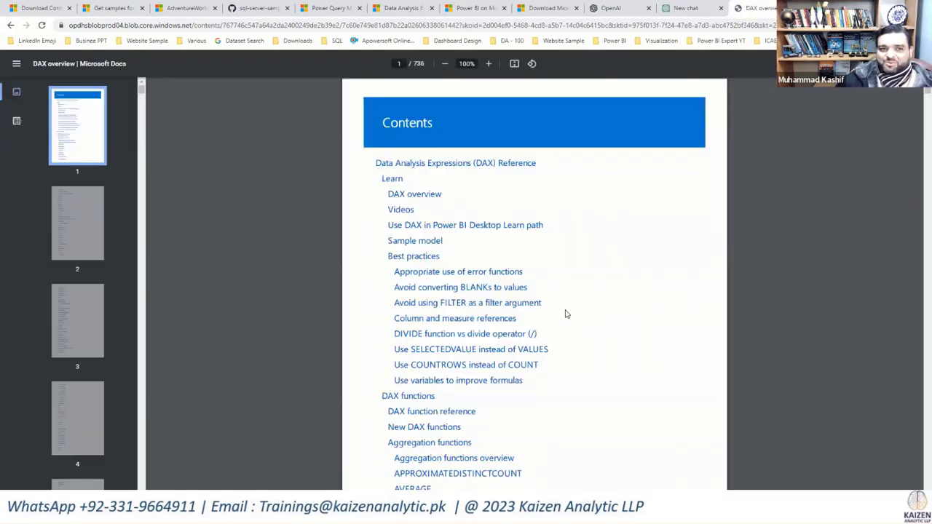
{"action": "scroll", "coordinate": [566, 314], "scroll_direction": "down", "scroll_amount": 4}
{"action": "scroll", "coordinate": [567, 314], "scroll_direction": "down", "scroll_amount": 9}
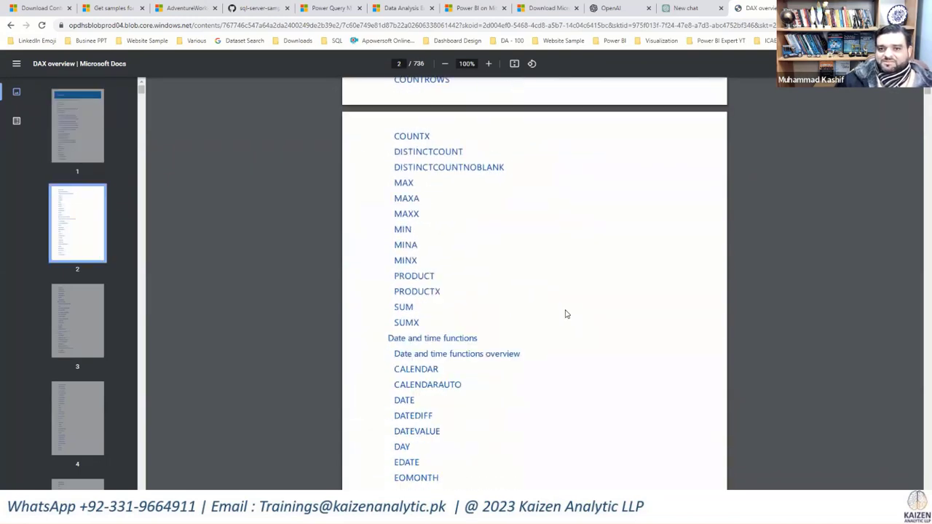
{"action": "scroll", "coordinate": [566, 314], "scroll_direction": "down", "scroll_amount": 5}
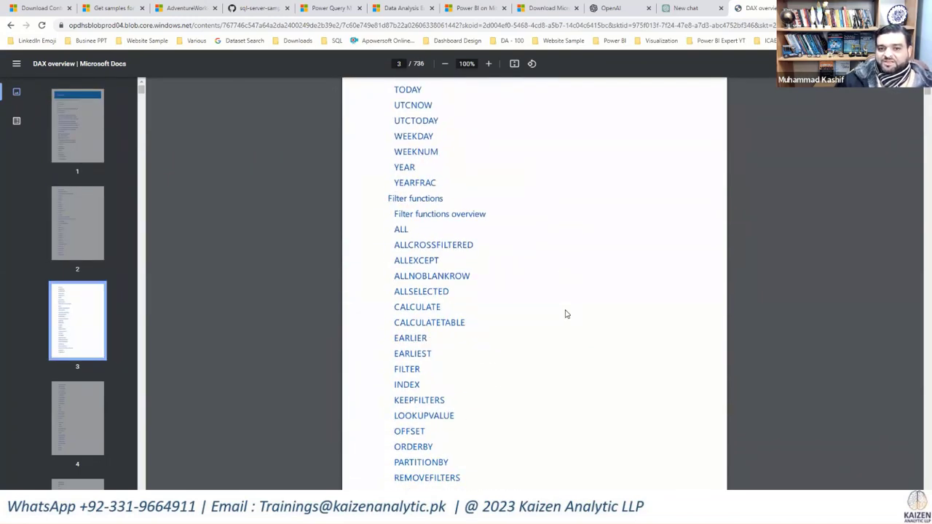
{"action": "scroll", "coordinate": [567, 314], "scroll_direction": "up", "scroll_amount": 8}
{"action": "scroll", "coordinate": [567, 314], "scroll_direction": "up", "scroll_amount": 4}
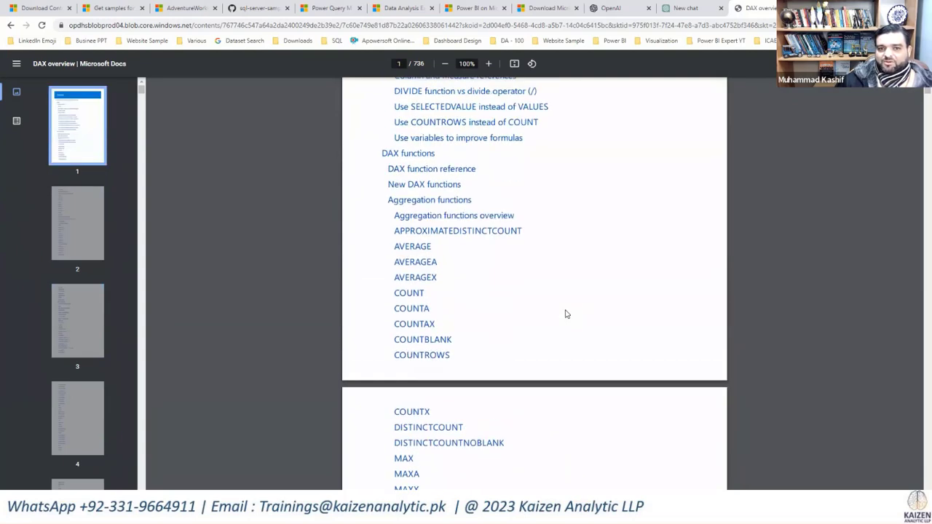
{"action": "scroll", "coordinate": [567, 314], "scroll_direction": "up", "scroll_amount": 3}
{"action": "scroll", "coordinate": [565, 313], "scroll_direction": "down", "scroll_amount": 8}
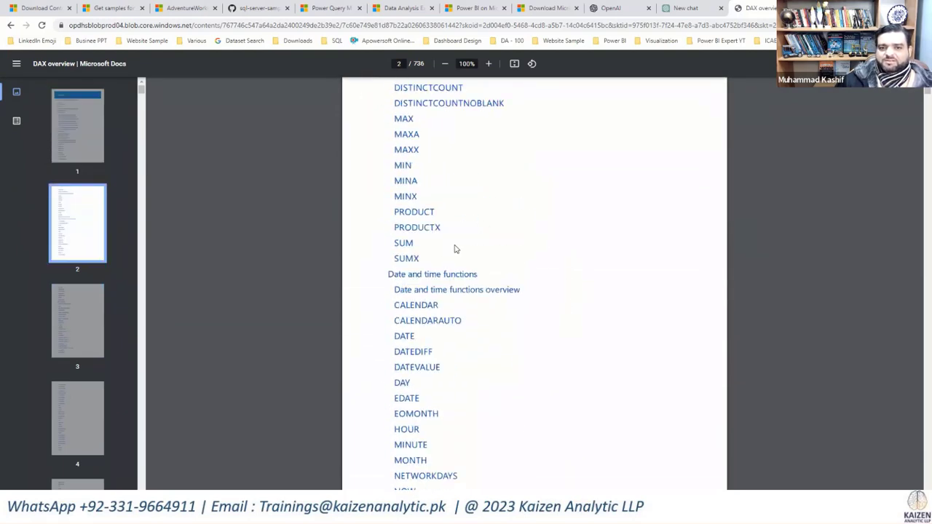
Step: Look up the SUMX function's page in the DAX reference and switch back to the Power BI Desktop report
{"action": "left_click", "coordinate": [406, 250]}
{"action": "scroll", "coordinate": [467, 288], "scroll_direction": "down", "scroll_amount": 6}
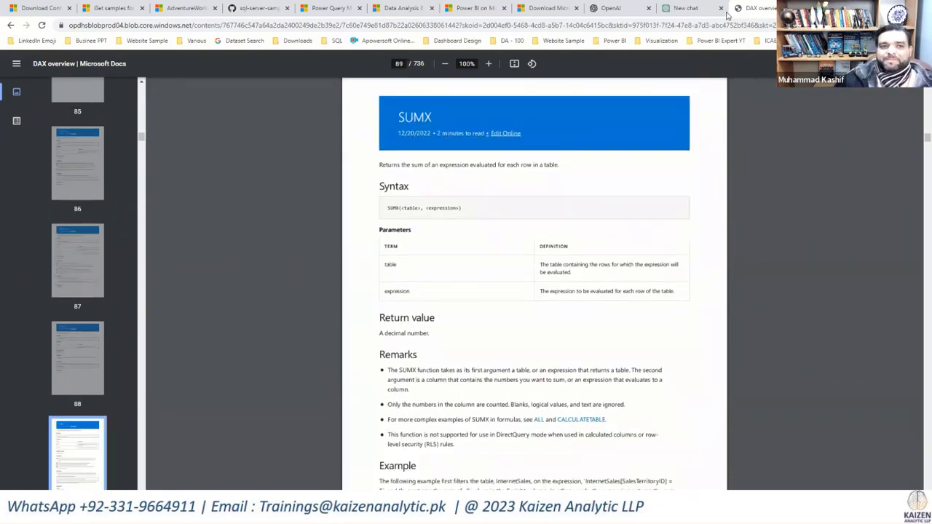
{"action": "key", "text": "alt+Tab"}
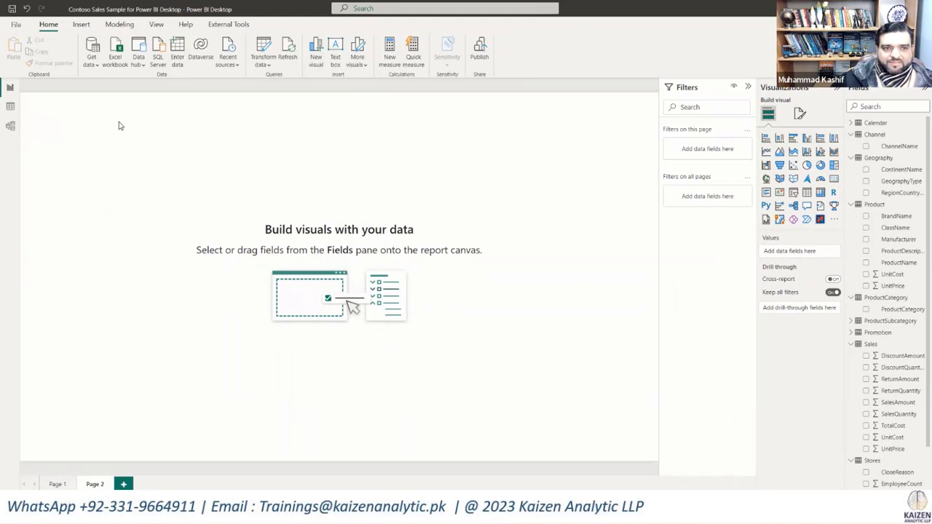
Step: Add a text box to Page 2 with the heading "Basic Financial Analysis"
{"action": "left_click", "coordinate": [335, 53]}
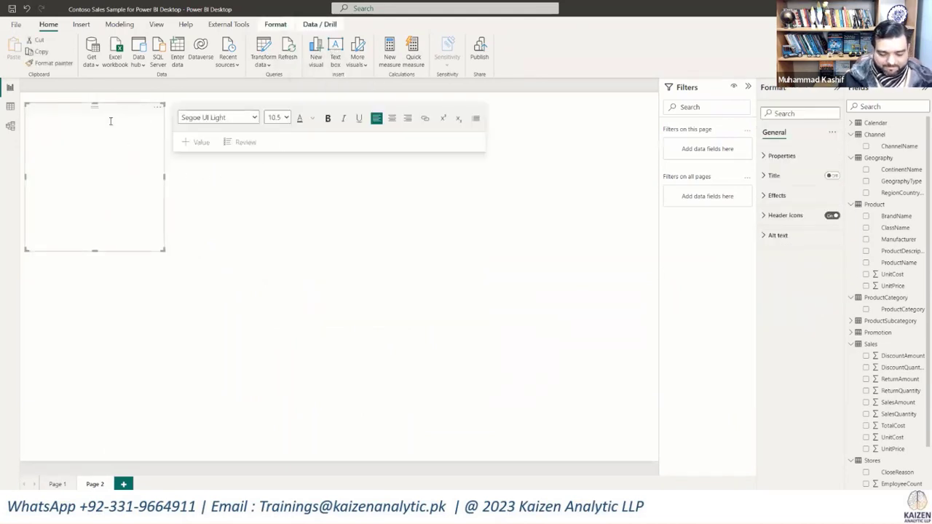
{"action": "type", "text": "Basic F"}
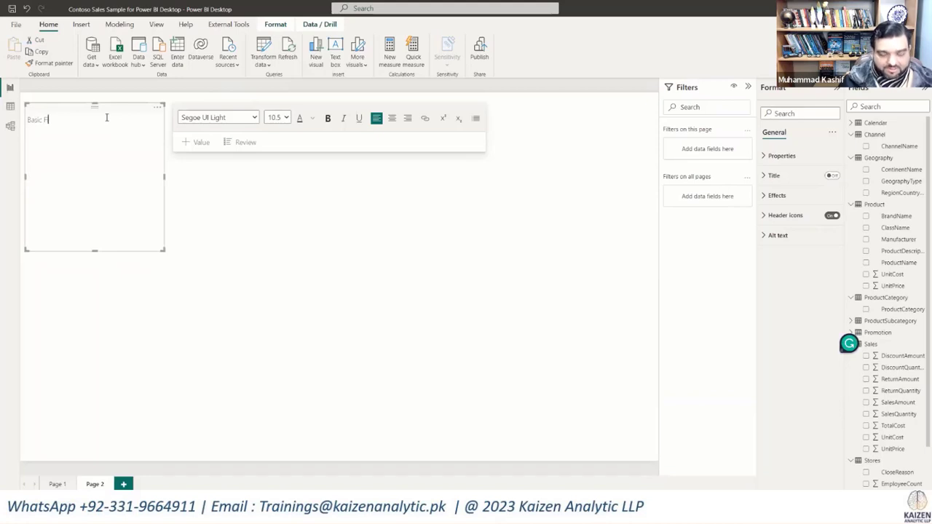
{"action": "type", "text": "inancial Analysis"}
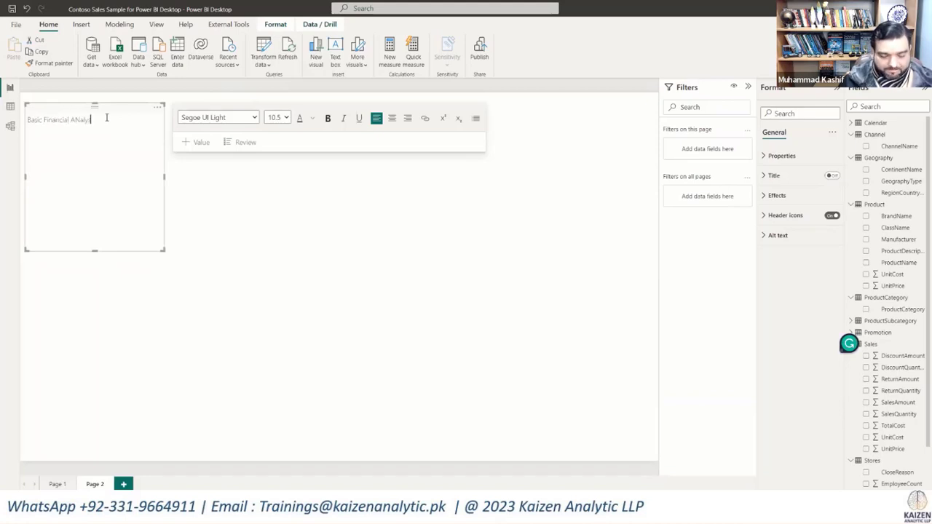
{"action": "key", "text": "BackSpace"}
{"action": "key", "text": "BackSpace"}
{"action": "key", "text": "BackSpace"}
{"action": "key", "text": "BackSpace"}
{"action": "key", "text": "BackSpace"}
{"action": "key", "text": "BackSpace"}
{"action": "key", "text": "BackSpace"}
{"action": "key", "text": "BackSpace"}
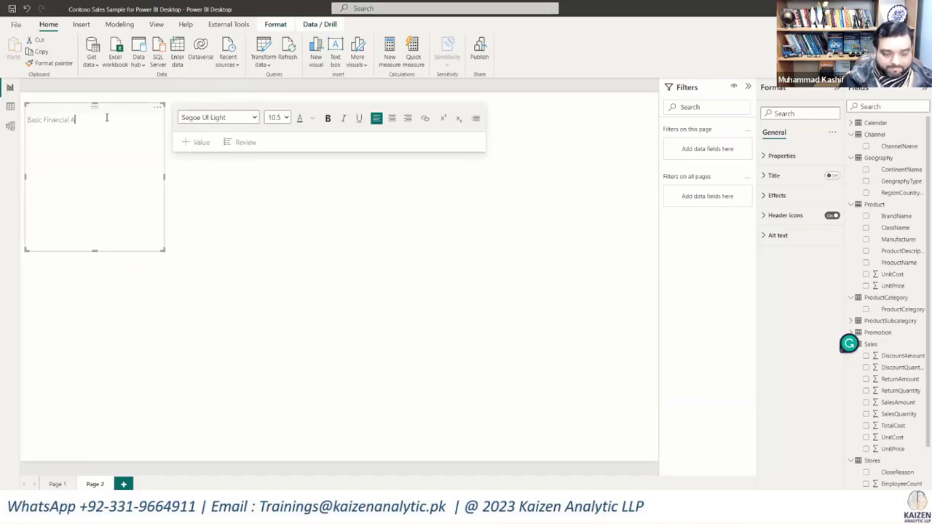
{"action": "type", "text": "nalysis"}
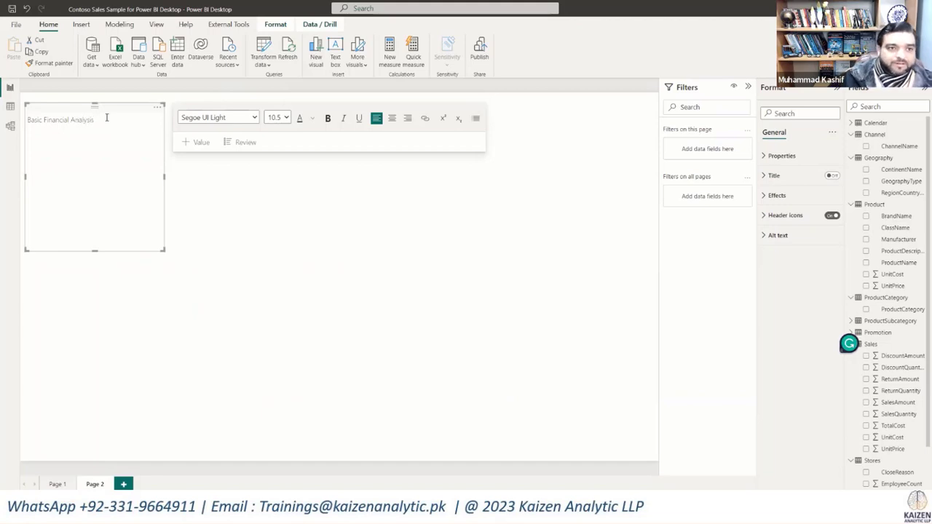
Step: Format the whole Basic Financial Analysis heading as bold black Candara at size 28
{"action": "left_click_drag", "start_coordinate": [106, 119], "coordinate": [28, 127]}
{"action": "left_click", "coordinate": [327, 118]}
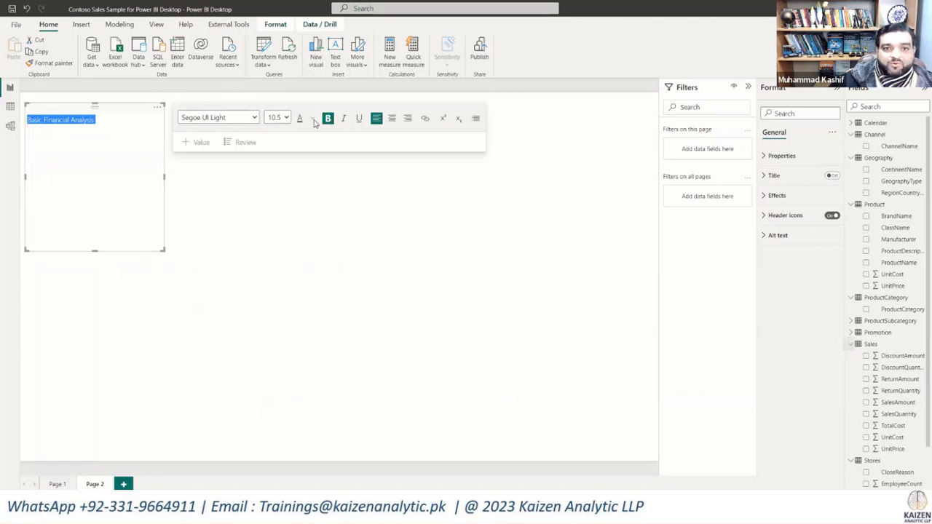
{"action": "left_click", "coordinate": [313, 119]}
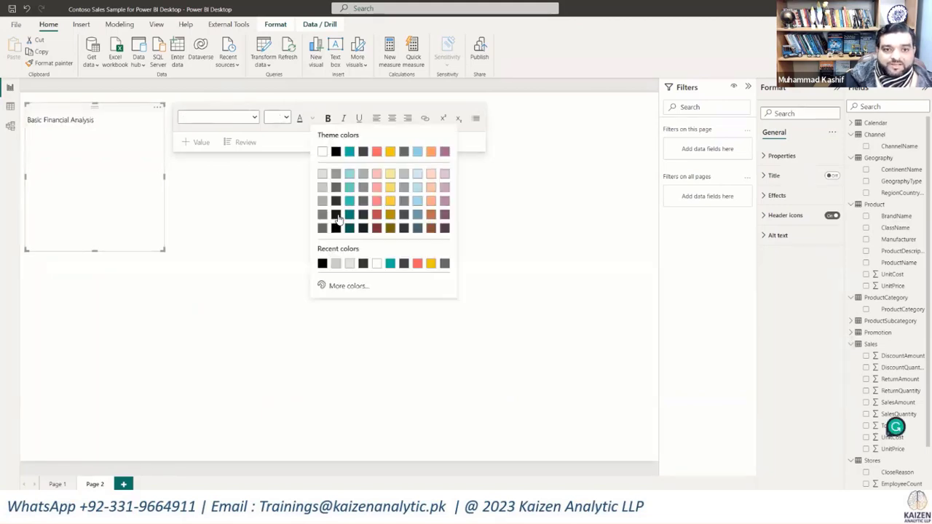
{"action": "left_click", "coordinate": [333, 150]}
{"action": "left_click", "coordinate": [286, 118]}
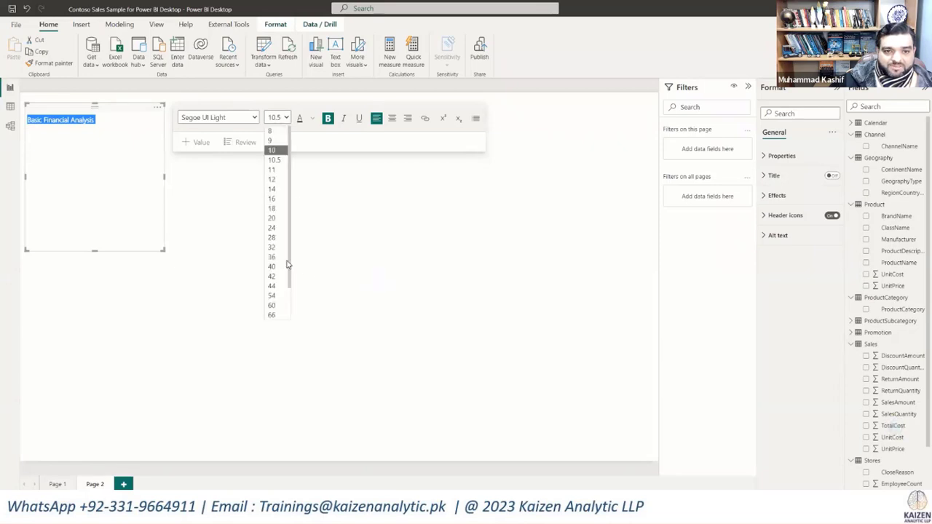
{"action": "left_click", "coordinate": [271, 240]}
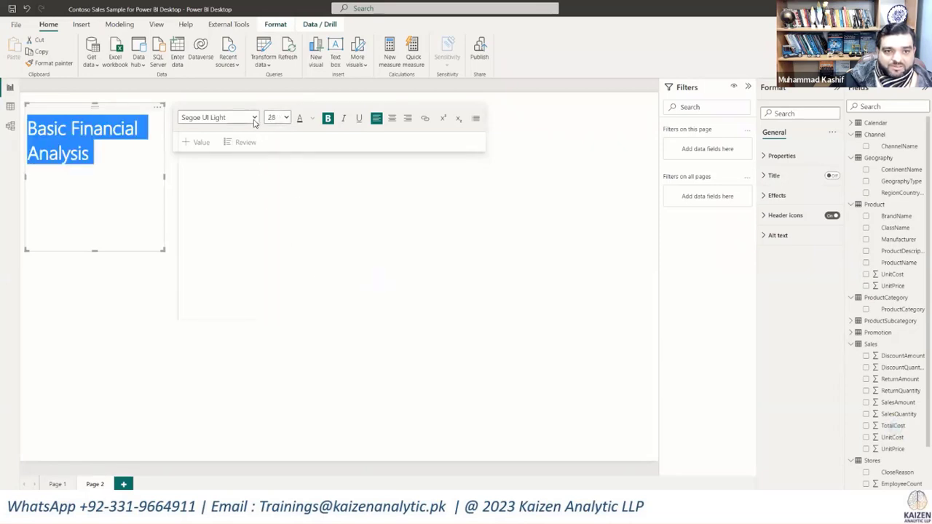
{"action": "left_click", "coordinate": [254, 118]}
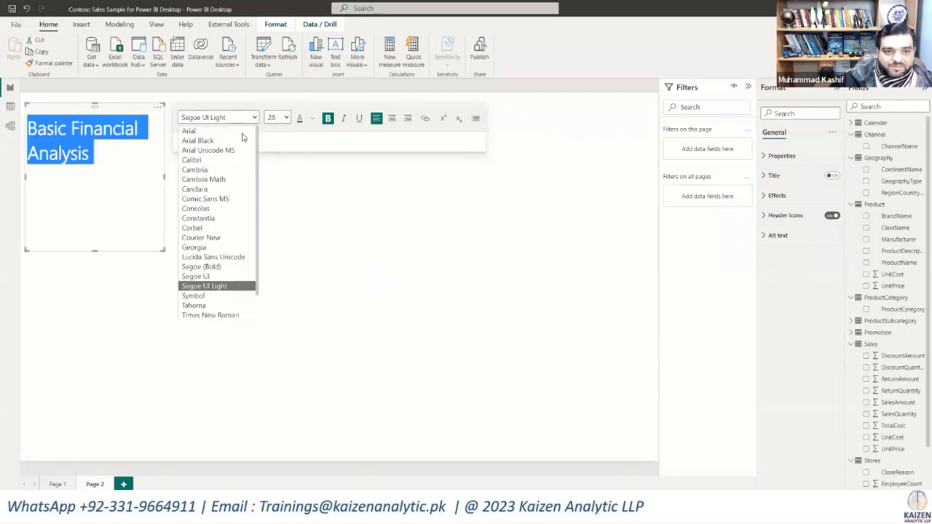
{"action": "left_click", "coordinate": [210, 189]}
Step: Resize the heading's text box to a wide, short strip so the title fits on one line, and deselect it
{"action": "left_click_drag", "start_coordinate": [164, 251], "coordinate": [348, 145]}
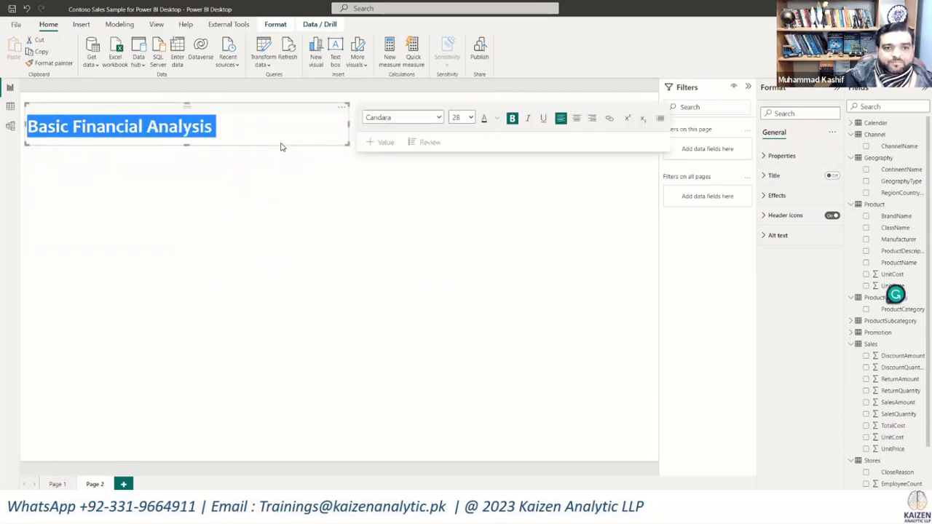
{"action": "left_click", "coordinate": [239, 189]}
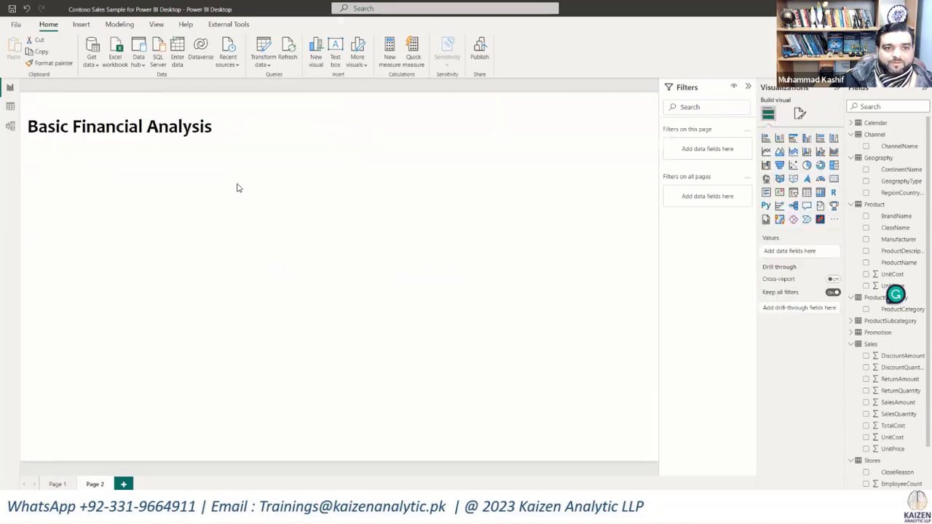
{"action": "left_click", "coordinate": [240, 145]}
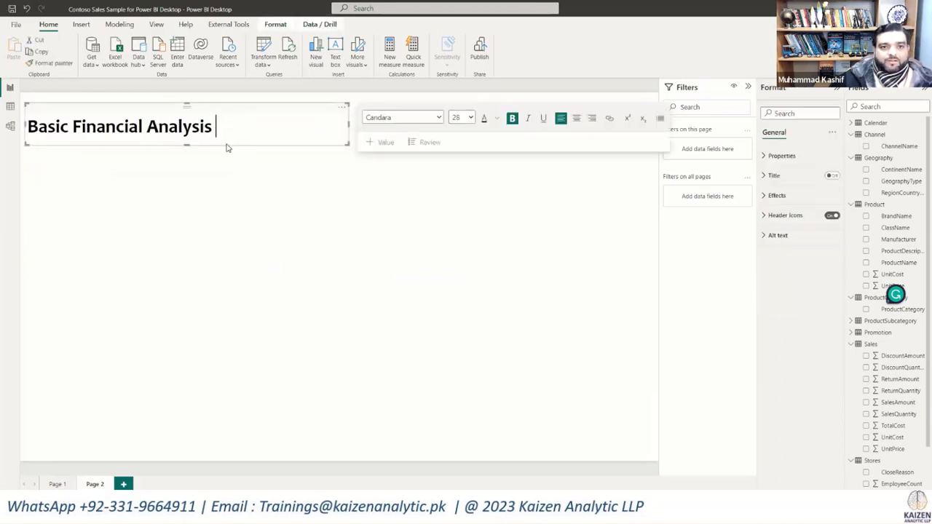
{"action": "left_click", "coordinate": [225, 201]}
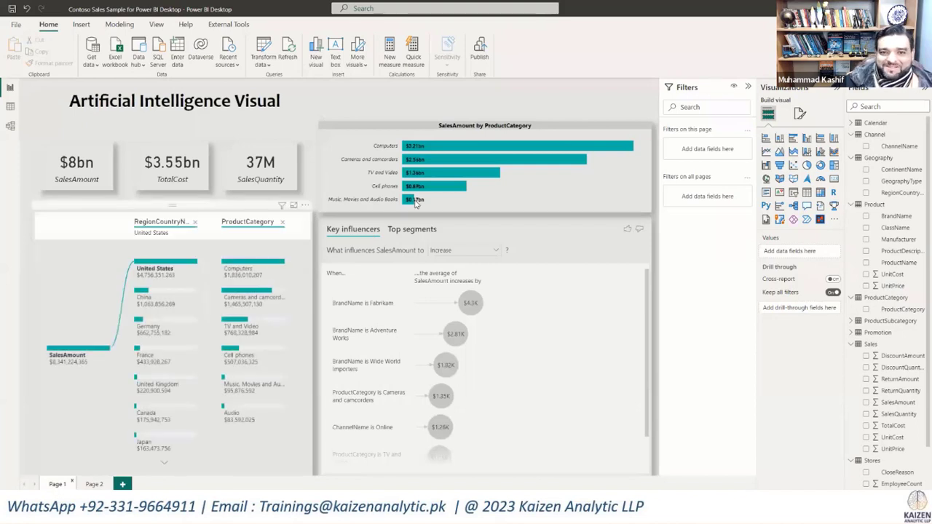
Step: Narrow the SalesAmount by ProductCategory bar chart on Page 1 to about half its width by moving its left edge inward
{"action": "left_click", "coordinate": [322, 177]}
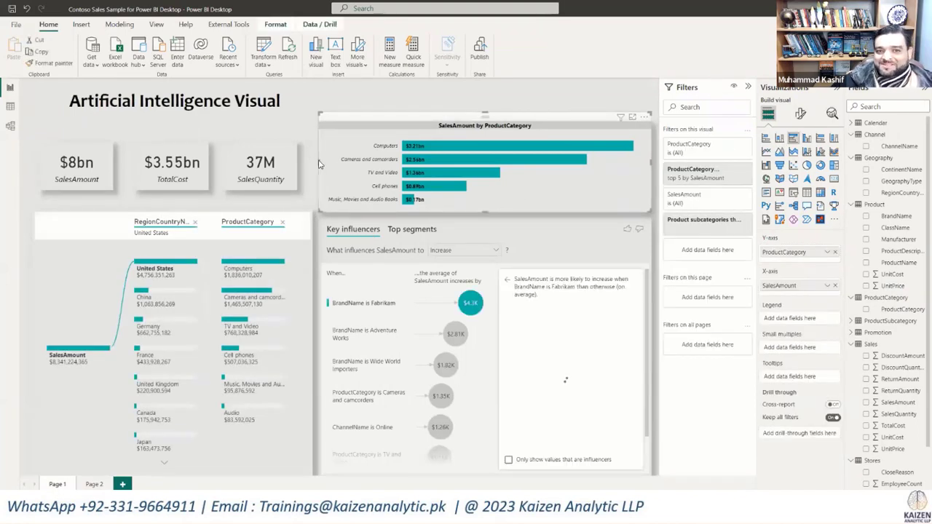
{"action": "left_click", "coordinate": [317, 162]}
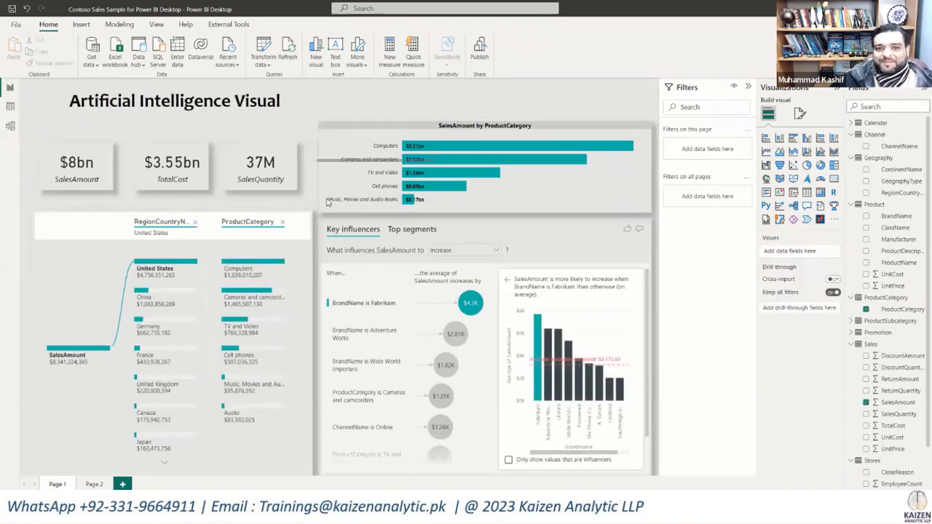
{"action": "left_click", "coordinate": [320, 169]}
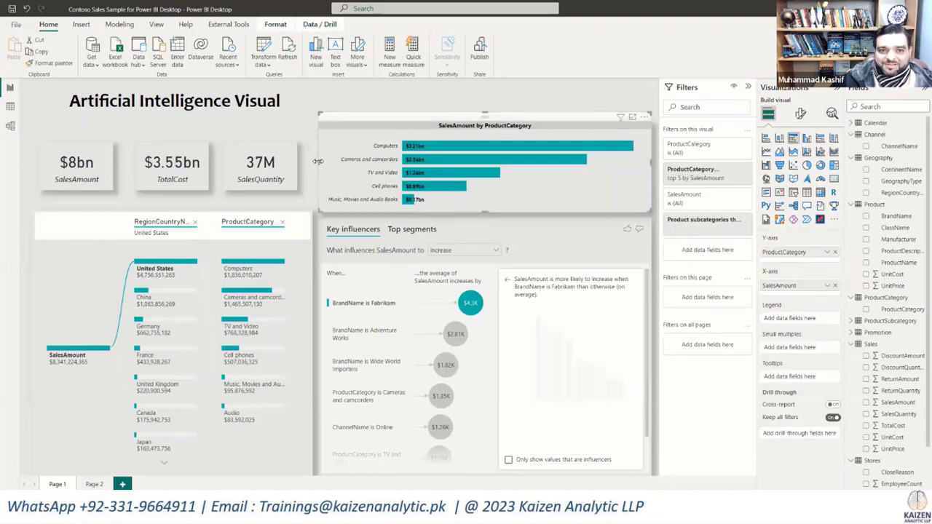
{"action": "left_click_drag", "start_coordinate": [318, 160], "coordinate": [483, 158]}
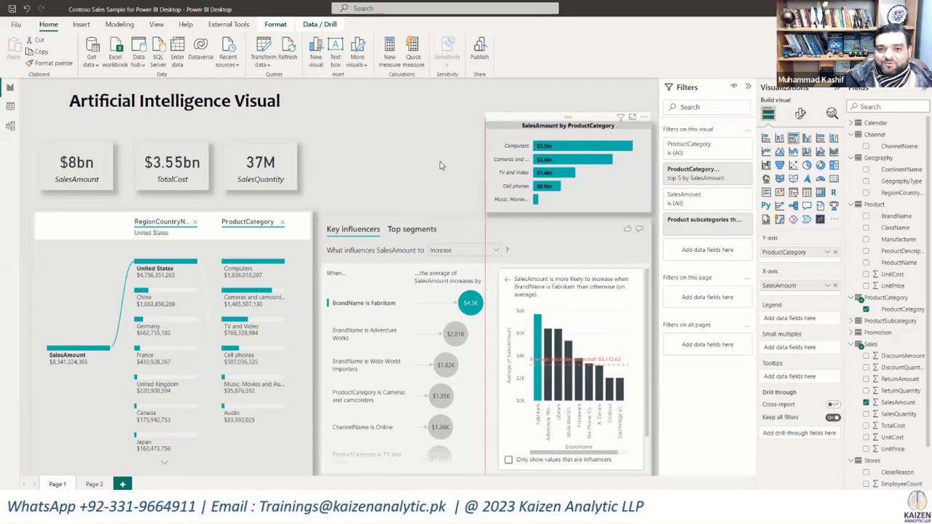
{"action": "left_click", "coordinate": [439, 168]}
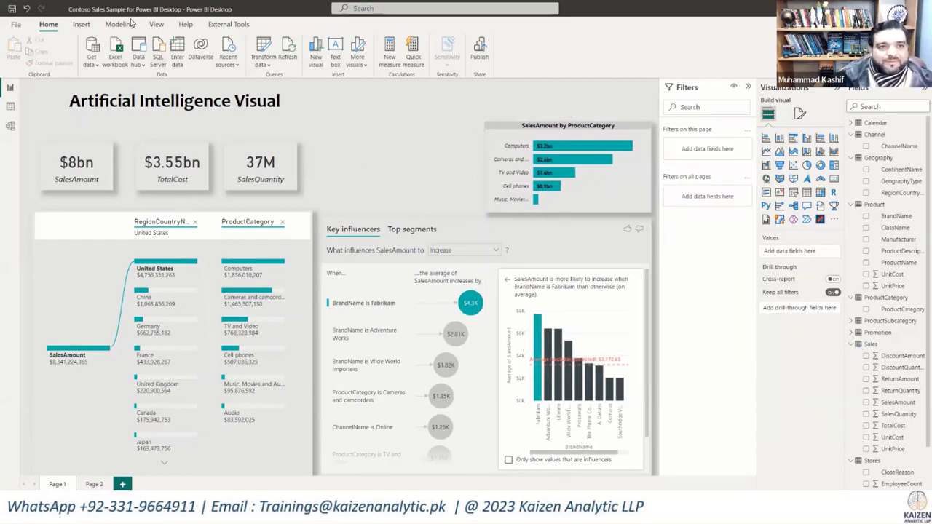
{"action": "left_click", "coordinate": [154, 24]}
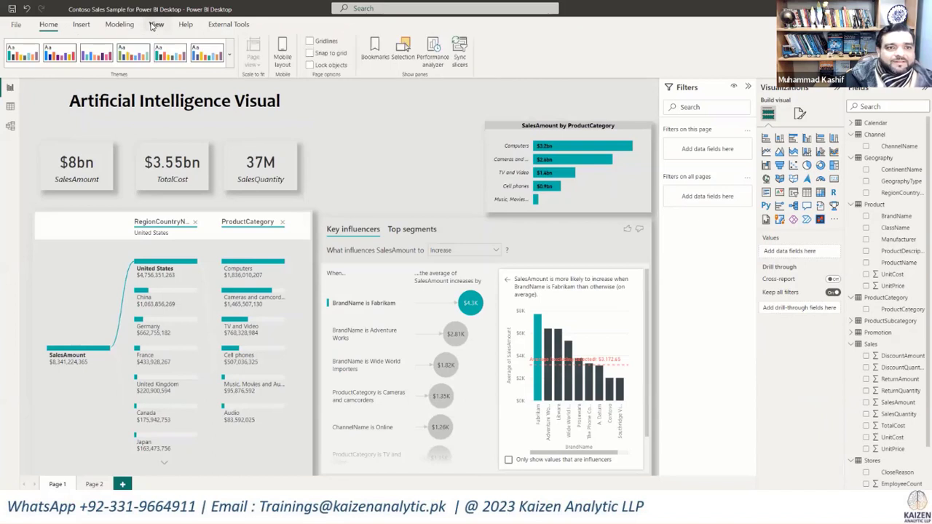
{"action": "left_click", "coordinate": [80, 24]}
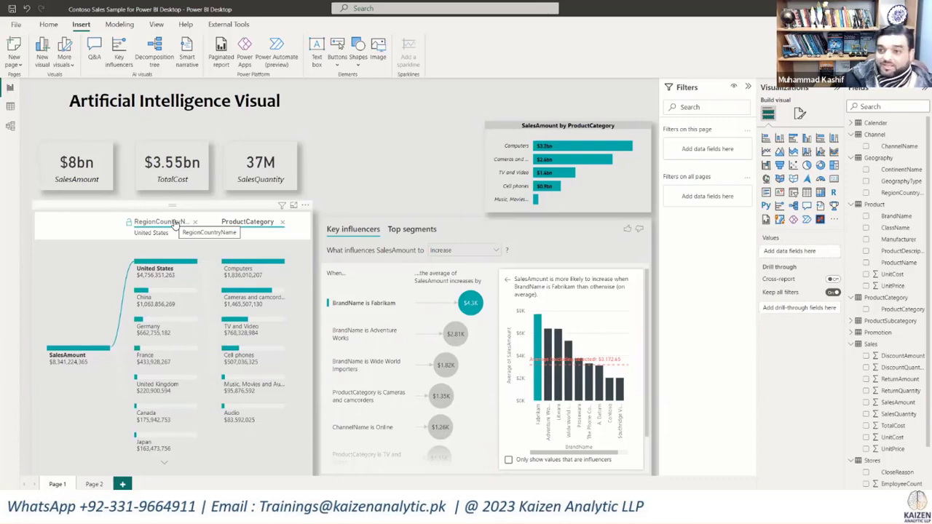
Step: Collapse all expanded tables in the field list, including Channel, Geography, Product, ProductCategory, Sales and Stores
{"action": "left_click", "coordinate": [856, 136]}
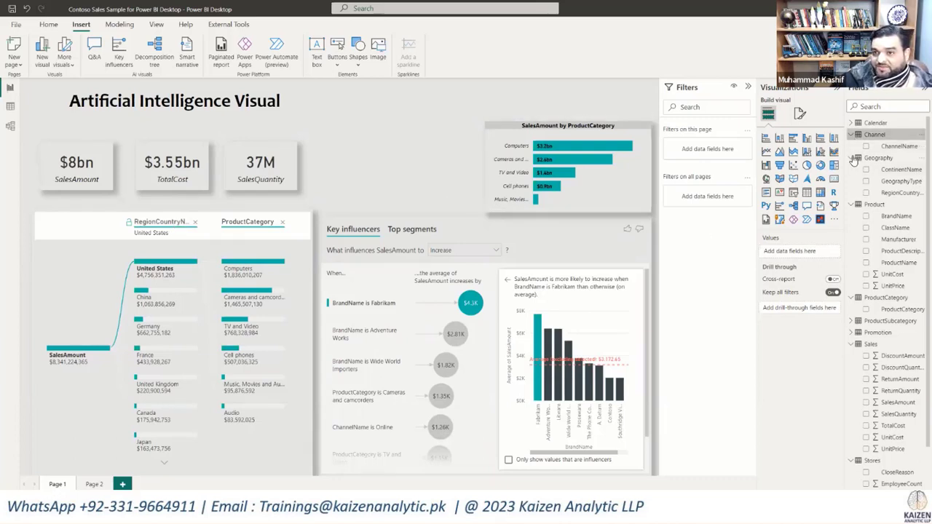
{"action": "left_click", "coordinate": [852, 158]}
{"action": "left_click", "coordinate": [851, 135]}
{"action": "left_click", "coordinate": [851, 158]}
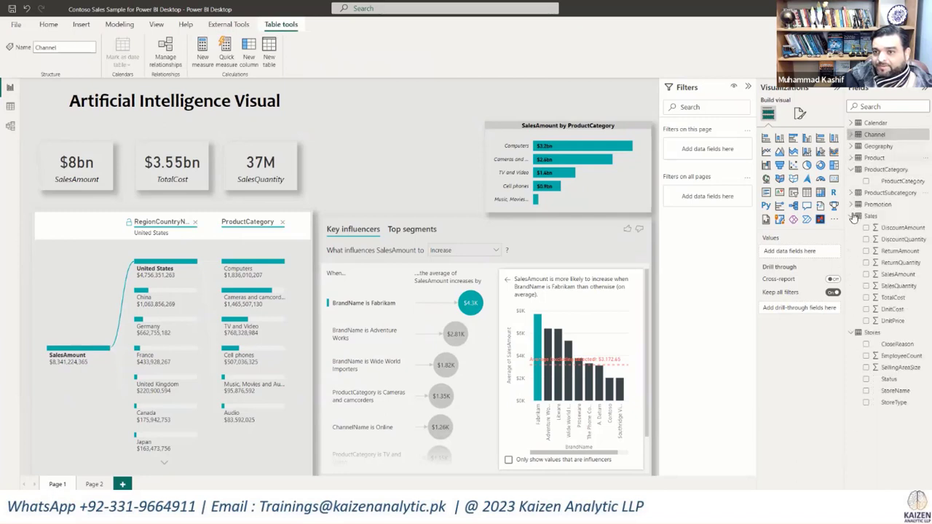
{"action": "left_click", "coordinate": [851, 216]}
{"action": "left_click", "coordinate": [851, 170]}
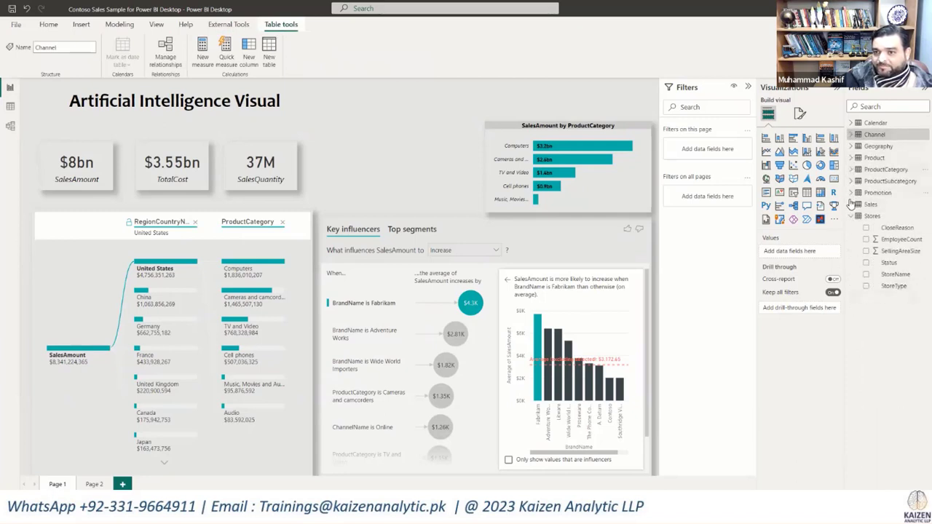
{"action": "left_click", "coordinate": [850, 216]}
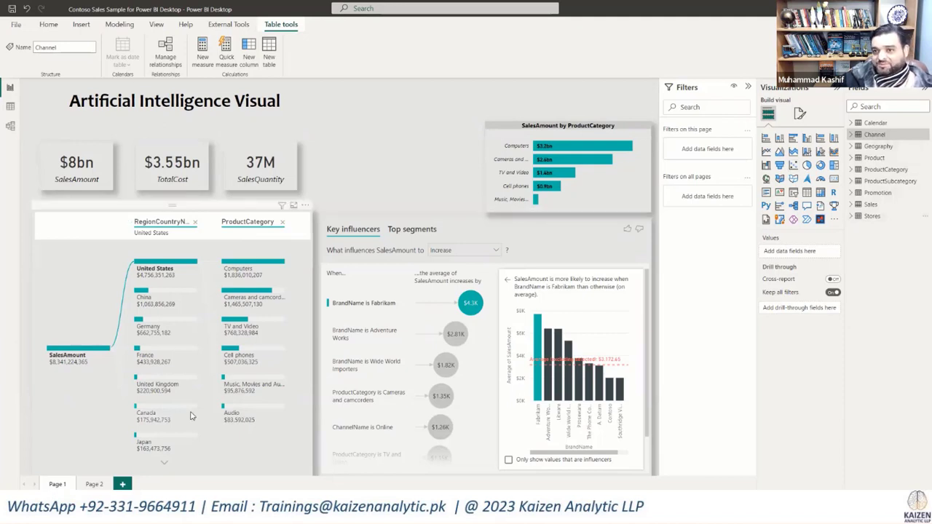
Step: Insert a smart narrative on Page 1 and shrink it to fit the empty space beside the SalesAmount by ProductCategory bar chart
{"action": "left_click", "coordinate": [356, 183]}
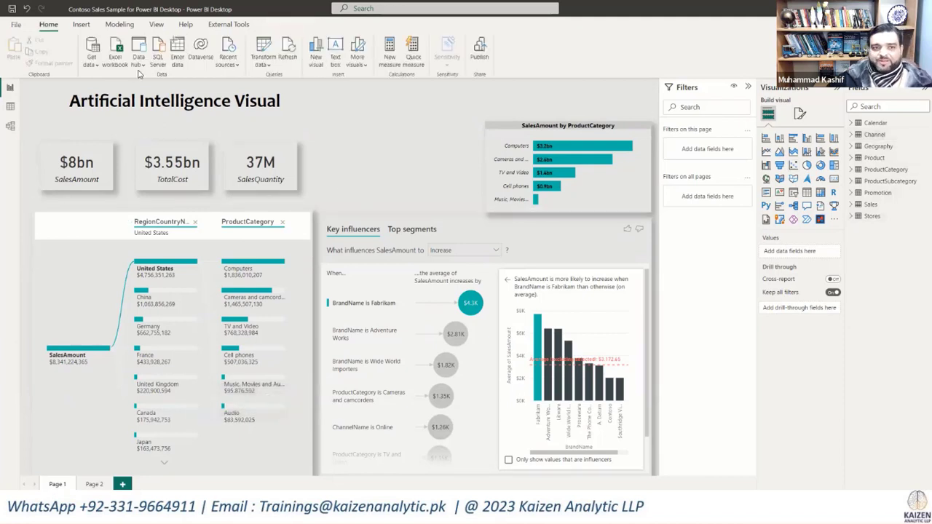
{"action": "left_click", "coordinate": [80, 26]}
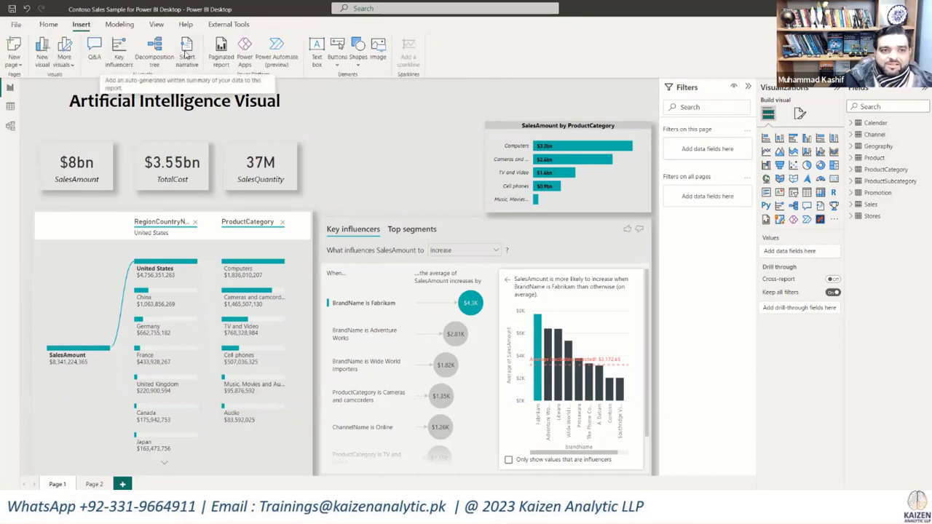
{"action": "left_click", "coordinate": [187, 57]}
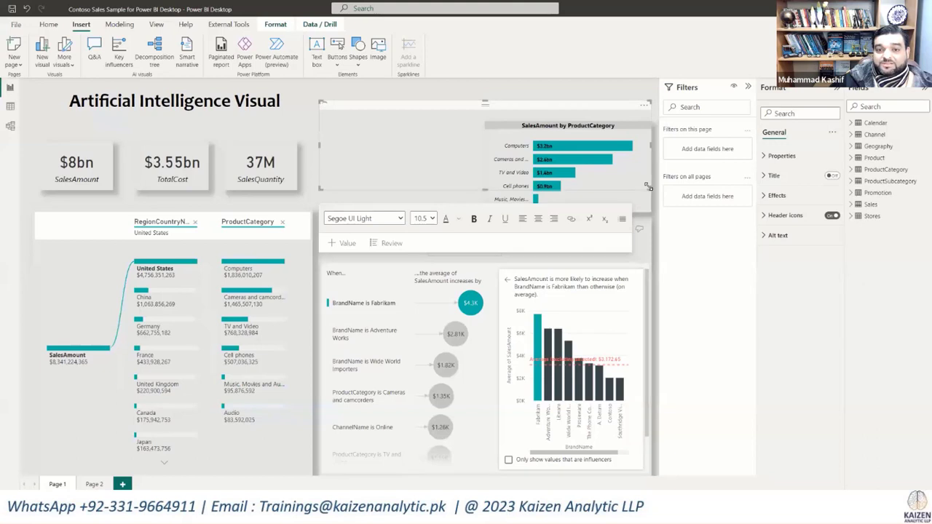
{"action": "left_click_drag", "start_coordinate": [648, 188], "coordinate": [479, 211]}
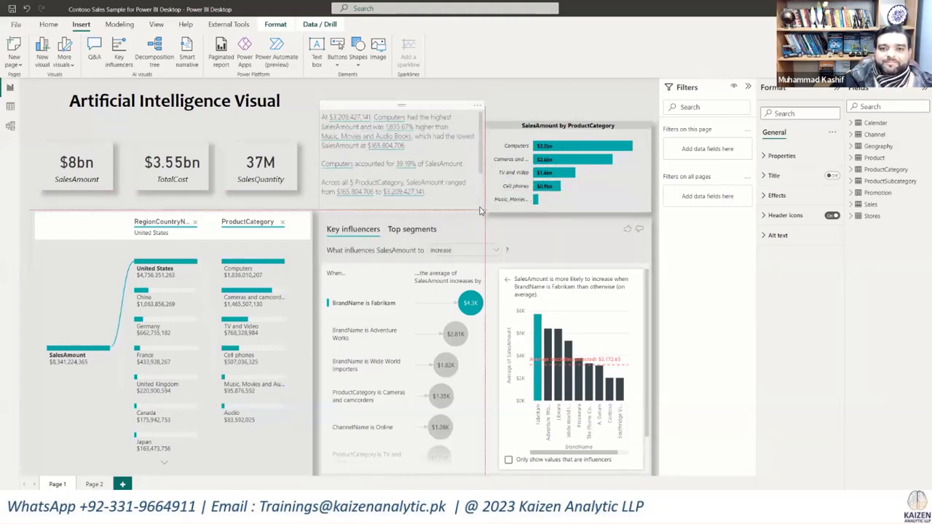
Step: Move the smart narrative down level with the bar chart's top edge and widen it until it overlaps the chart
{"action": "left_click", "coordinate": [353, 106]}
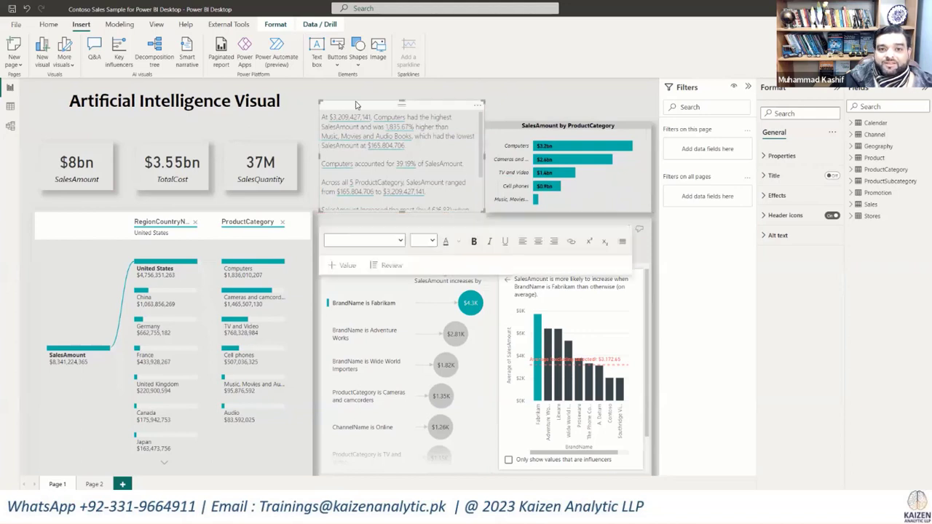
{"action": "left_click_drag", "start_coordinate": [400, 99], "coordinate": [389, 125]}
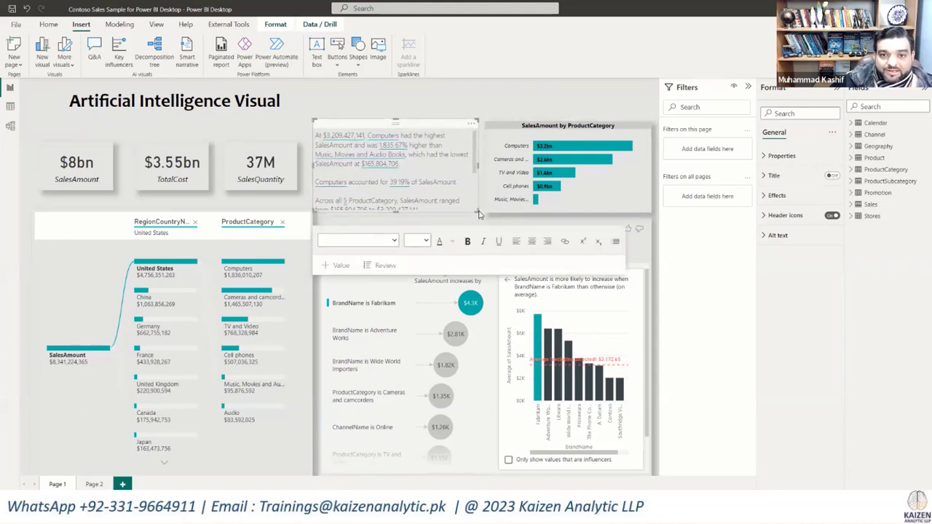
{"action": "left_click_drag", "start_coordinate": [479, 213], "coordinate": [576, 222]}
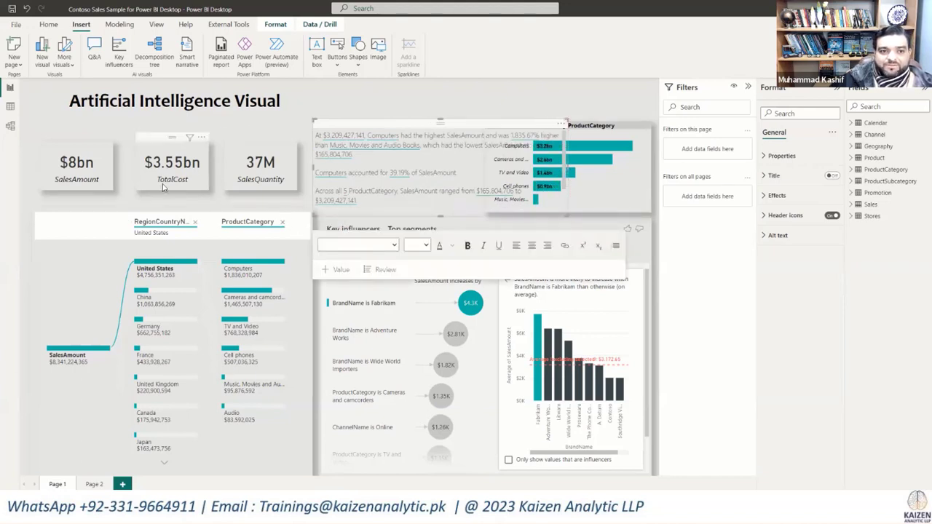
Step: Shift the SalesAmount, TotalCost and SalesQuantity cards slightly left and down into an evenly spaced, tighter row
{"action": "left_click", "coordinate": [104, 187]}
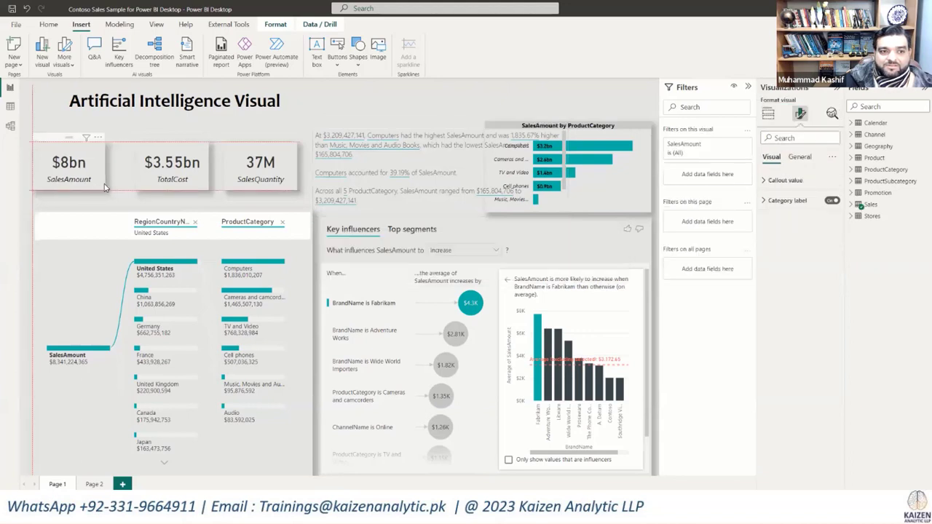
{"action": "left_click_drag", "start_coordinate": [104, 187], "coordinate": [121, 194]}
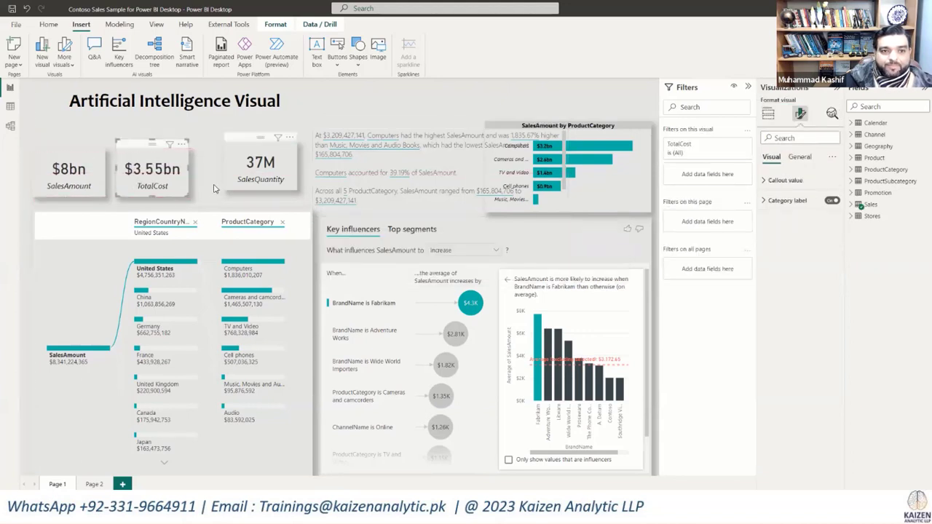
{"action": "left_click_drag", "start_coordinate": [232, 188], "coordinate": [208, 195]}
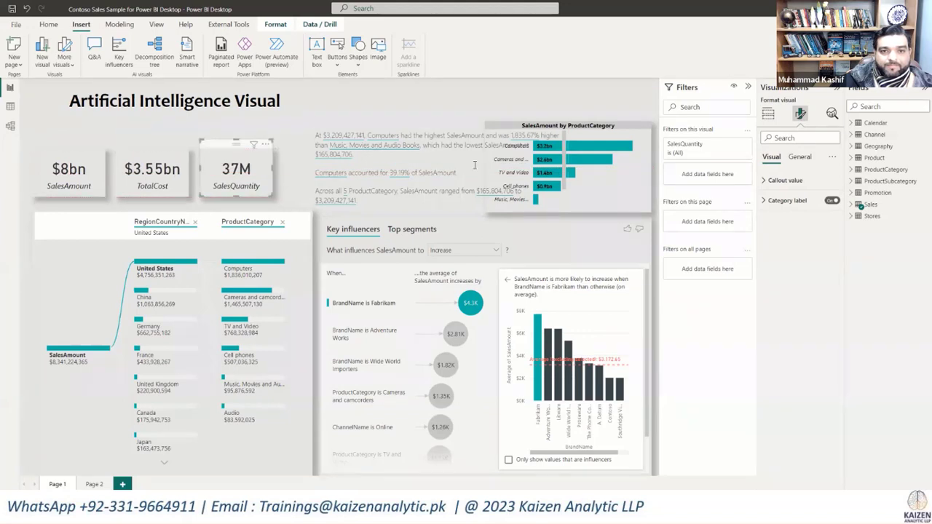
Step: Reposition the smart narrative and narrow it from its left edge so it fits between the SalesQuantity card and the bar chart
{"action": "left_click", "coordinate": [598, 201]}
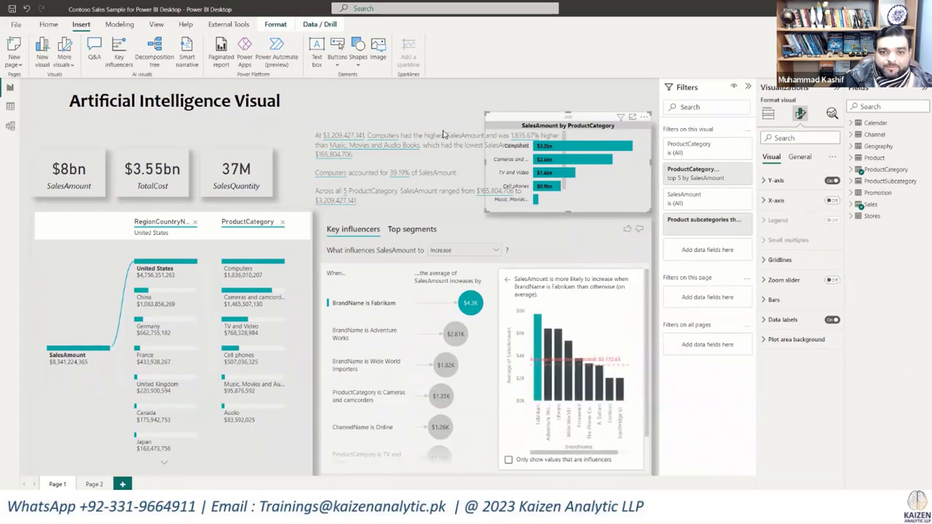
{"action": "left_click", "coordinate": [421, 124]}
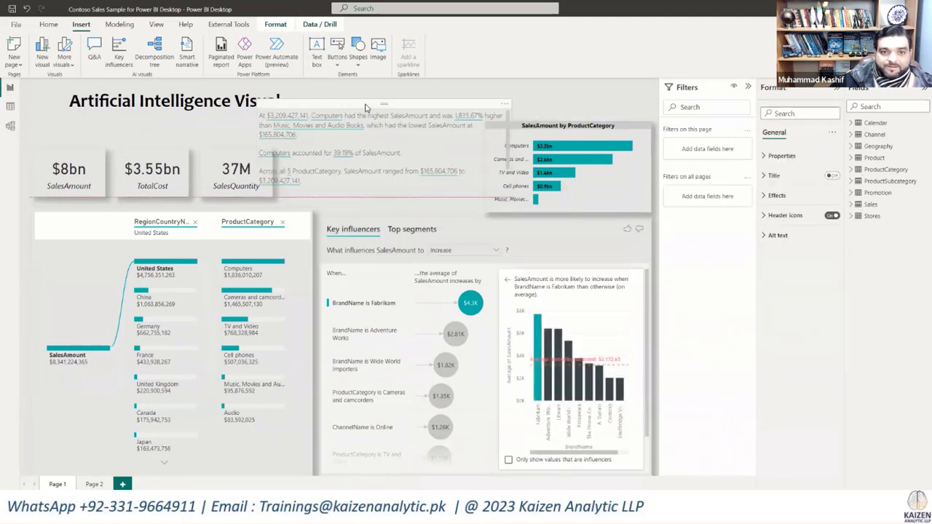
{"action": "left_click_drag", "start_coordinate": [421, 123], "coordinate": [389, 117]}
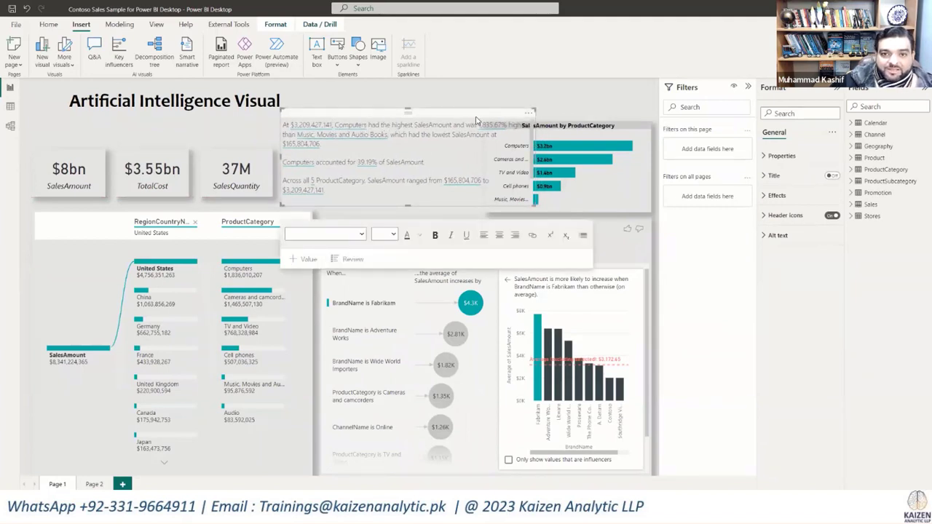
{"action": "left_click_drag", "start_coordinate": [429, 113], "coordinate": [337, 113]}
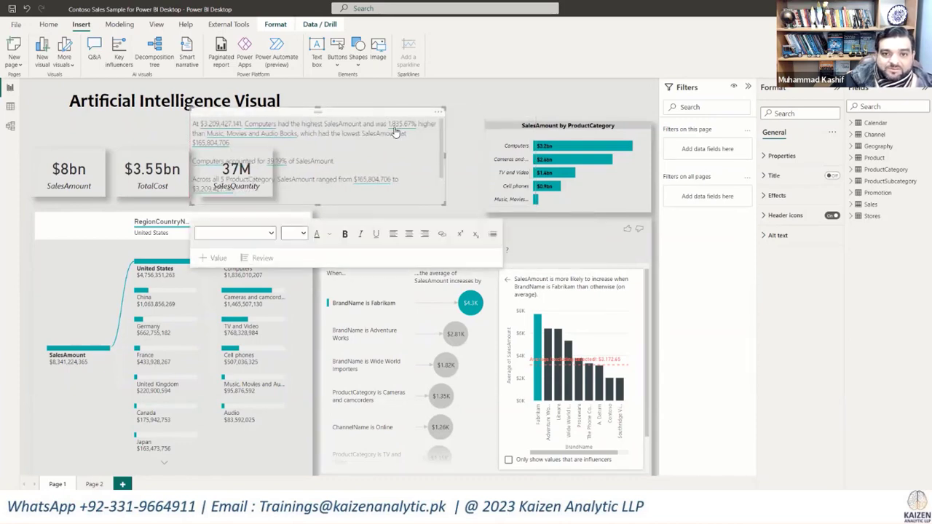
{"action": "left_click_drag", "start_coordinate": [370, 118], "coordinate": [404, 111]}
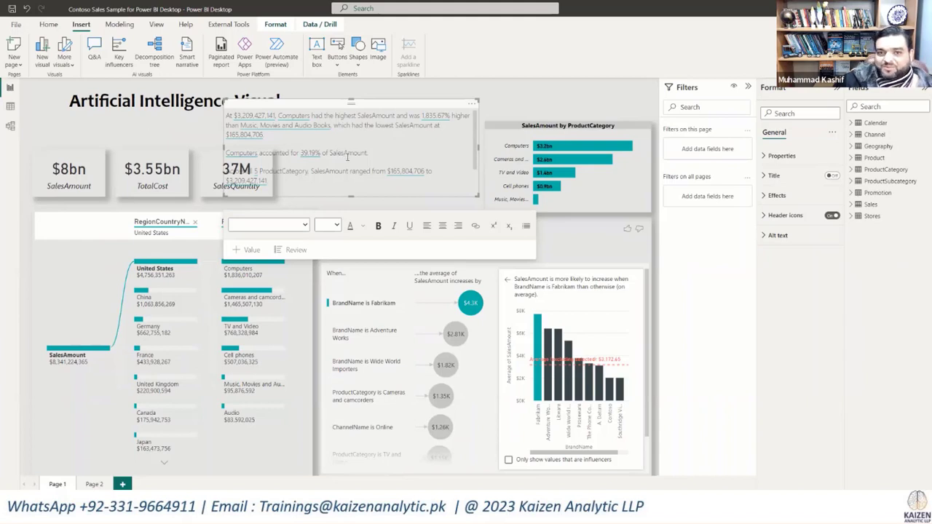
{"action": "left_click_drag", "start_coordinate": [357, 111], "coordinate": [357, 120]}
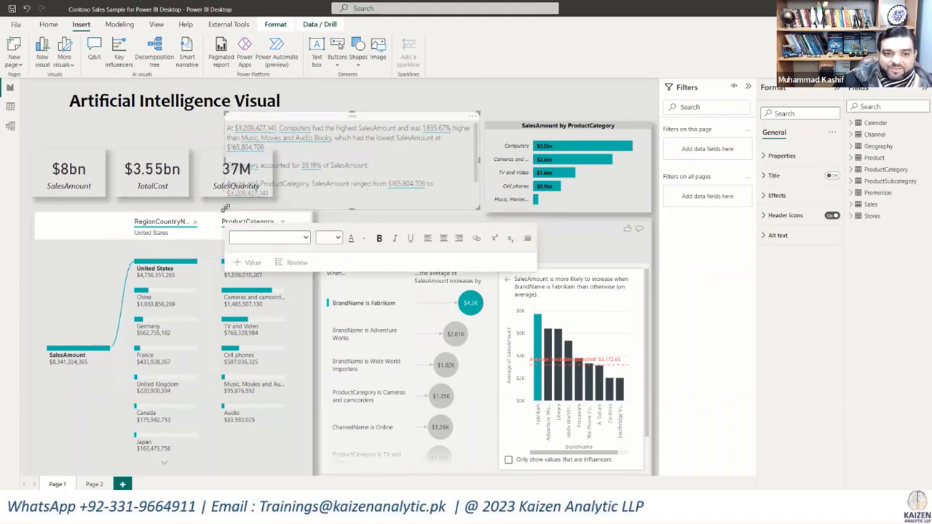
{"action": "left_click_drag", "start_coordinate": [223, 207], "coordinate": [284, 205]}
Step: Delete the narrative's first paragraph about the highest and lowest SalesAmount, including the blank lines it leaves
{"action": "left_click", "coordinate": [425, 156]}
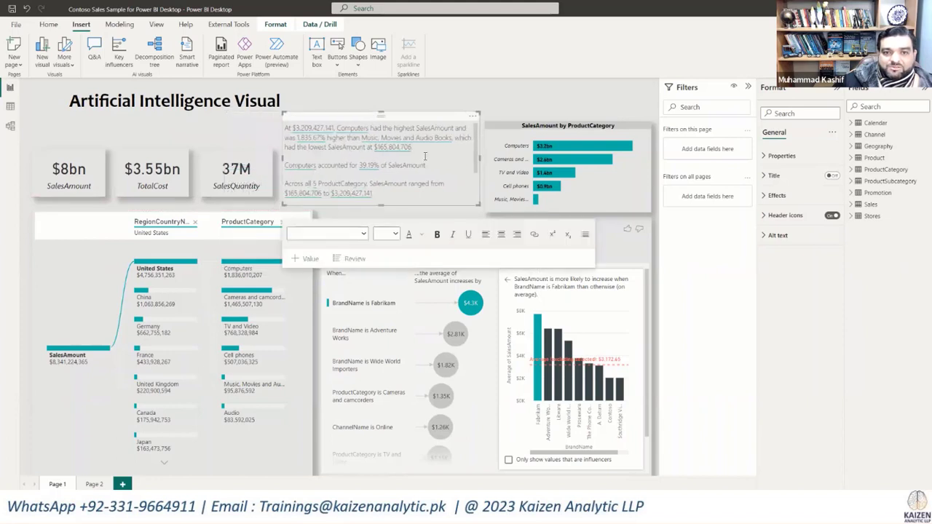
{"action": "left_click_drag", "start_coordinate": [417, 149], "coordinate": [278, 125]}
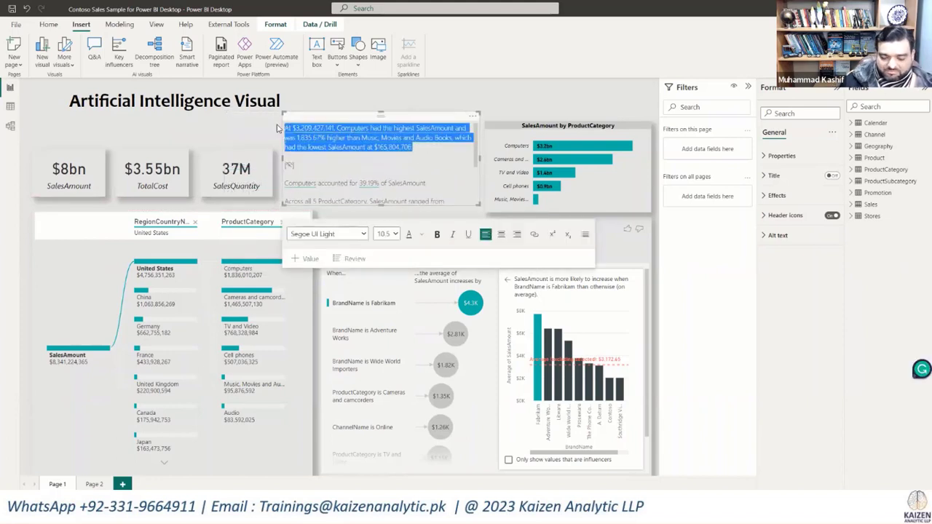
{"action": "key", "text": "Delete"}
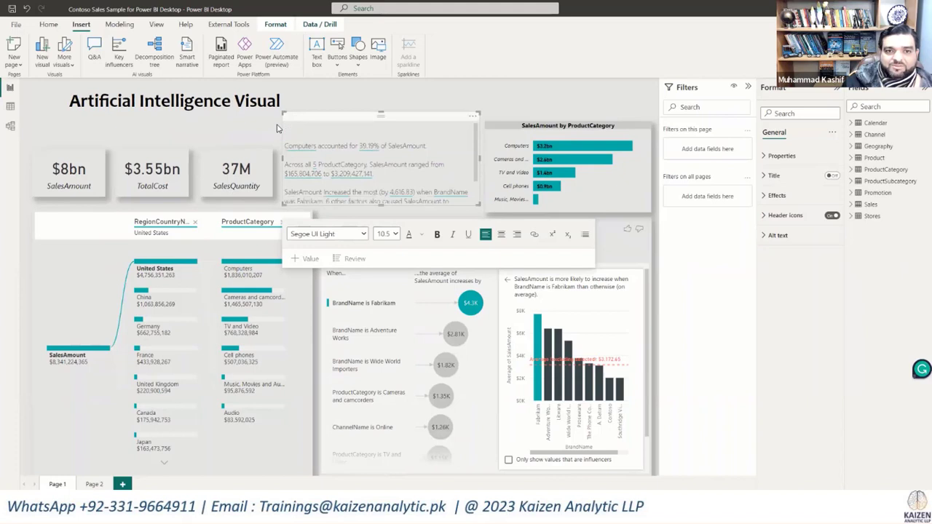
{"action": "key", "text": "Delete"}
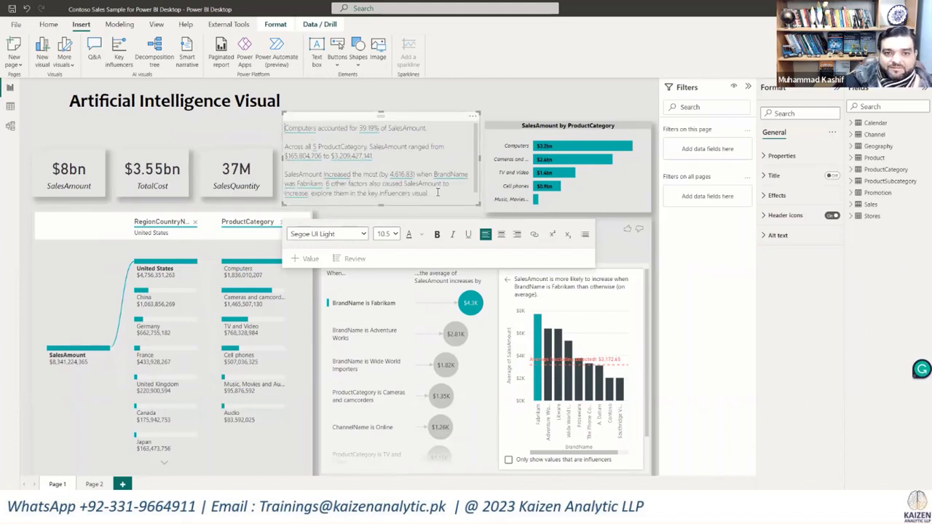
Step: Delete the narrative's last paragraph about the Fabrikam increase and trim the box slightly at its left and top edges
{"action": "left_click_drag", "start_coordinate": [438, 192], "coordinate": [326, 186]}
{"action": "key", "text": "Right"}
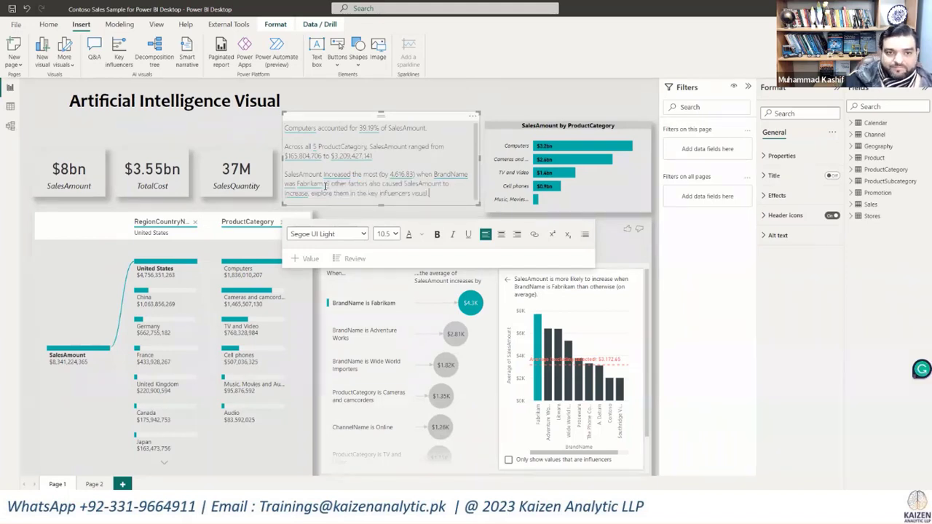
{"action": "key", "text": "BackSpace"}
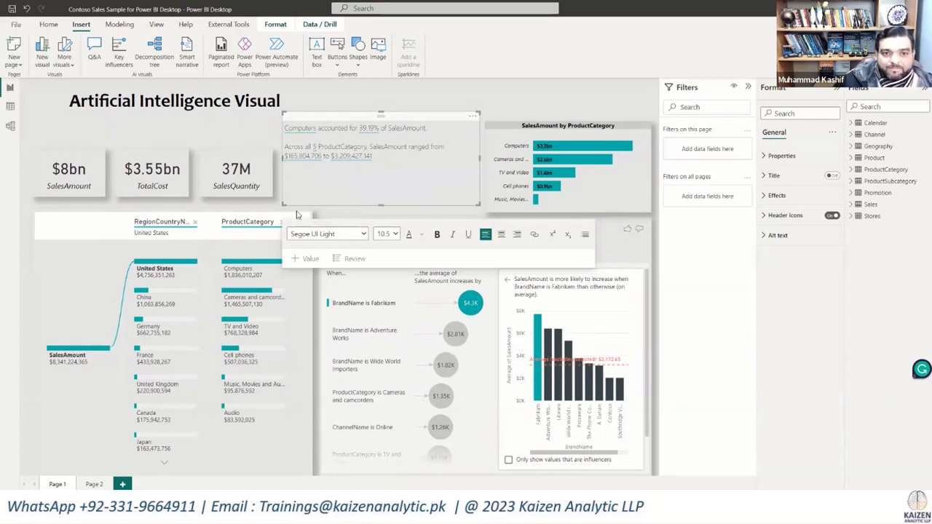
{"action": "left_click_drag", "start_coordinate": [281, 203], "coordinate": [288, 205]}
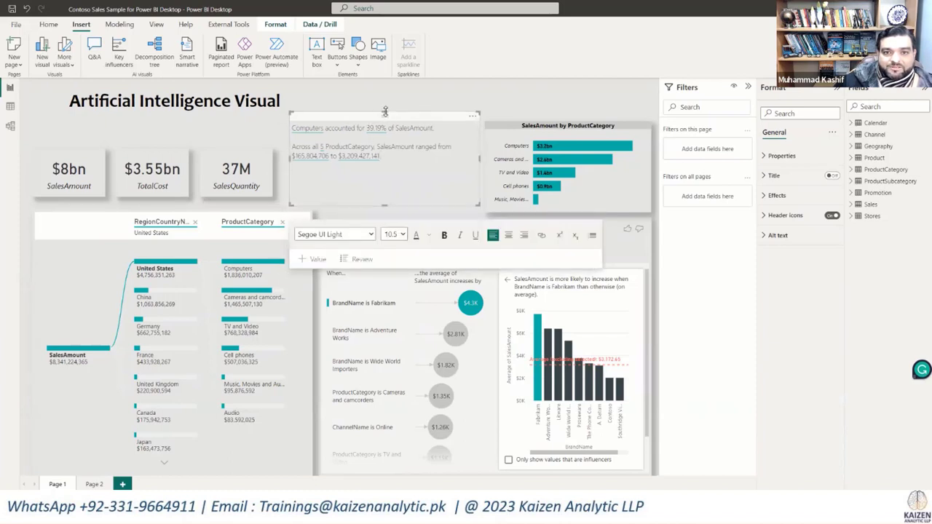
{"action": "left_click_drag", "start_coordinate": [387, 113], "coordinate": [385, 123]}
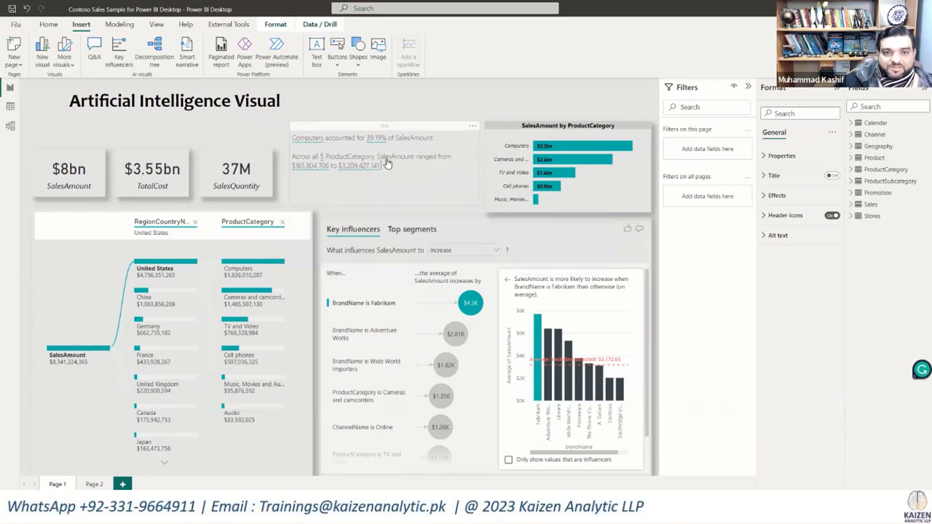
Step: Format all remaining narrative text at size 12, bold and centered
{"action": "left_click_drag", "start_coordinate": [387, 166], "coordinate": [293, 139]}
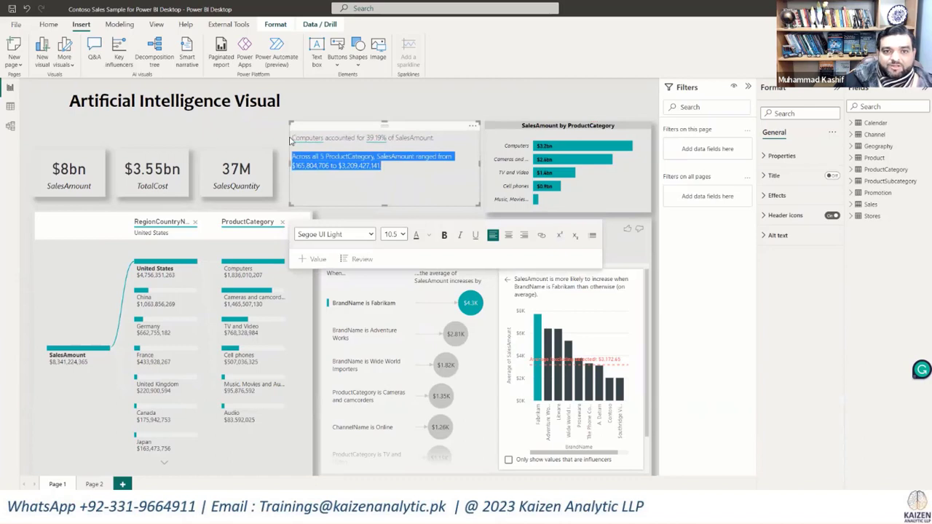
{"action": "left_click", "coordinate": [391, 170]}
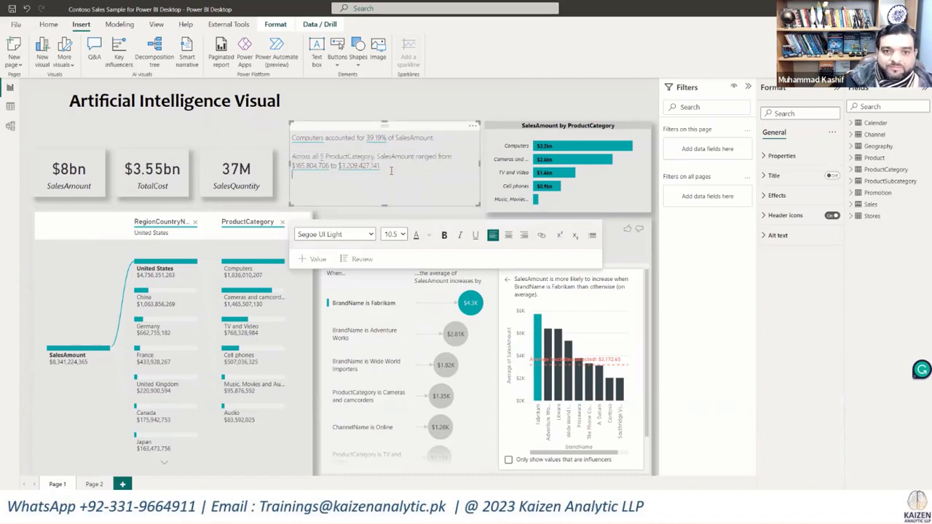
{"action": "key", "text": "ctrl+shift+Up"}
{"action": "key", "text": "ctrl+shift+Up"}
{"action": "key", "text": "ctrl+shift+Up"}
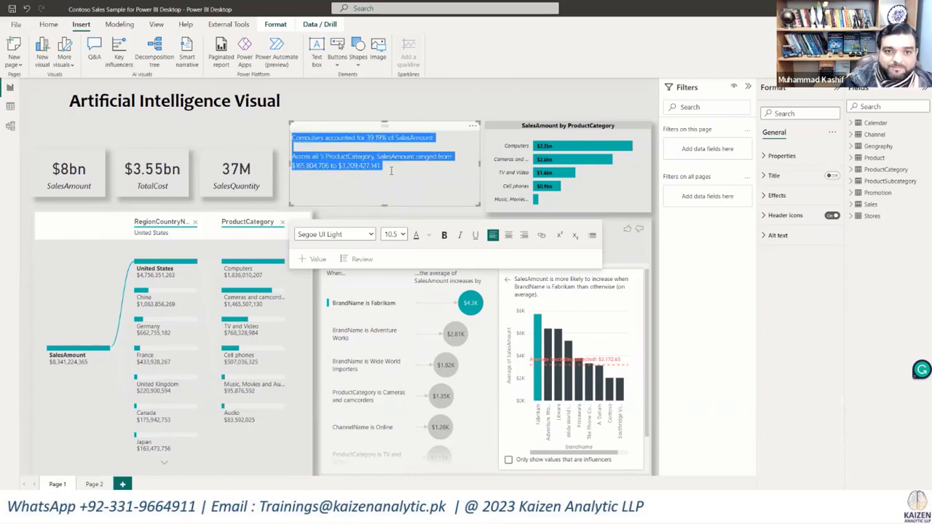
{"action": "left_click", "coordinate": [402, 234]}
{"action": "left_click", "coordinate": [394, 294]}
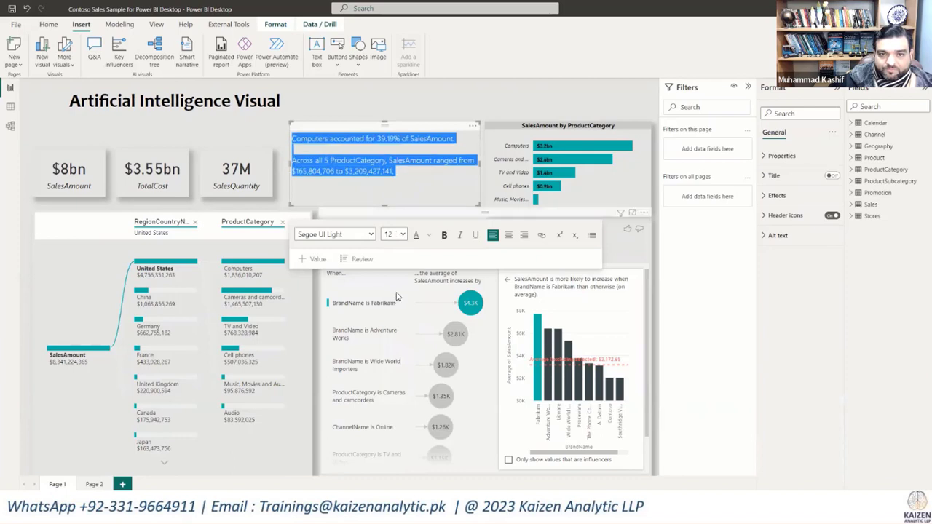
{"action": "left_click", "coordinate": [444, 235]}
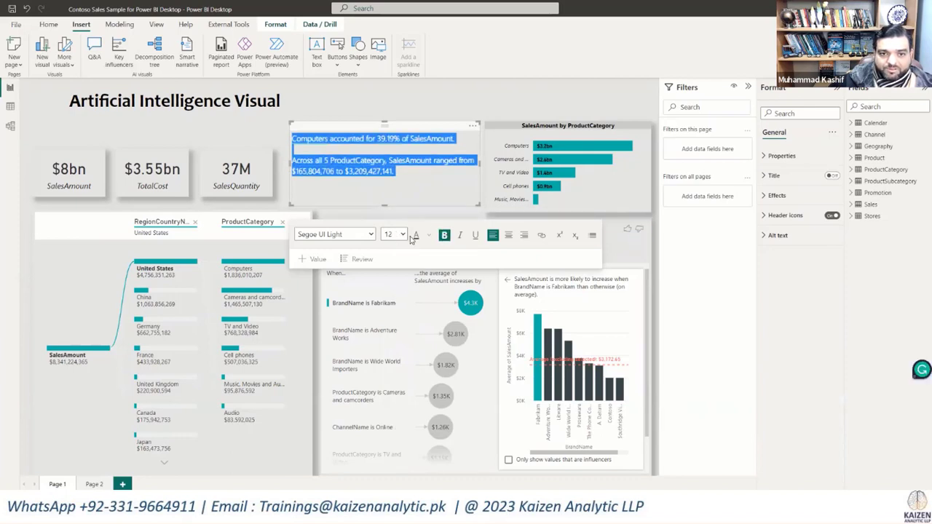
{"action": "left_click", "coordinate": [508, 235]}
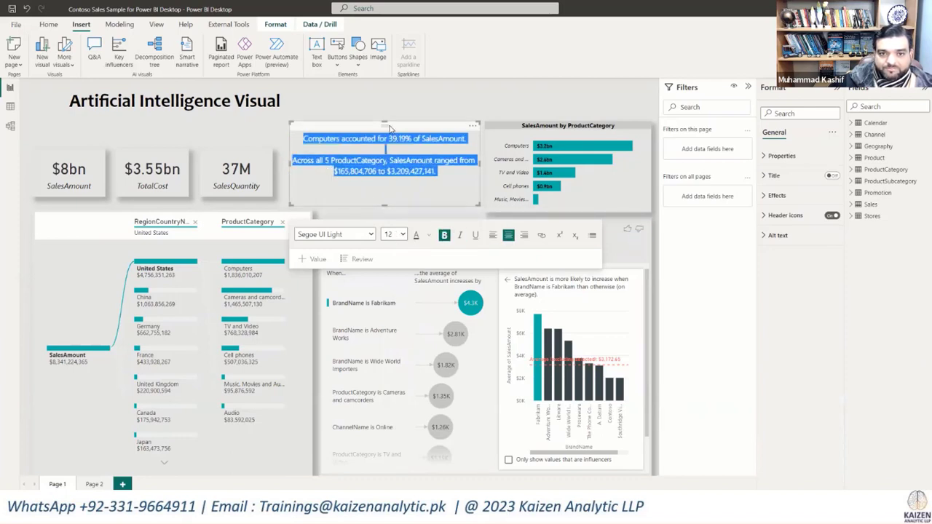
Step: Lower the smart narrative's top edge slightly and turn on its shadow effect
{"action": "left_click_drag", "start_coordinate": [385, 124], "coordinate": [384, 133]}
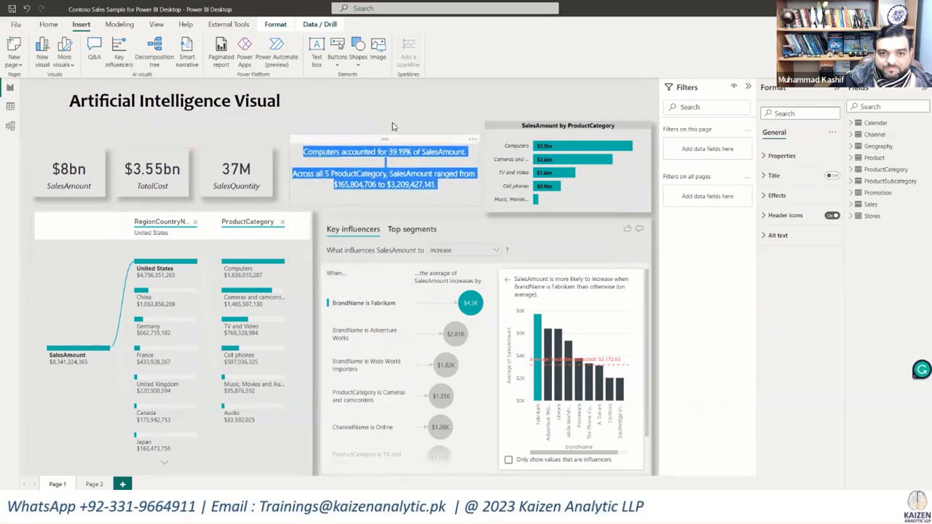
{"action": "left_click", "coordinate": [496, 108]}
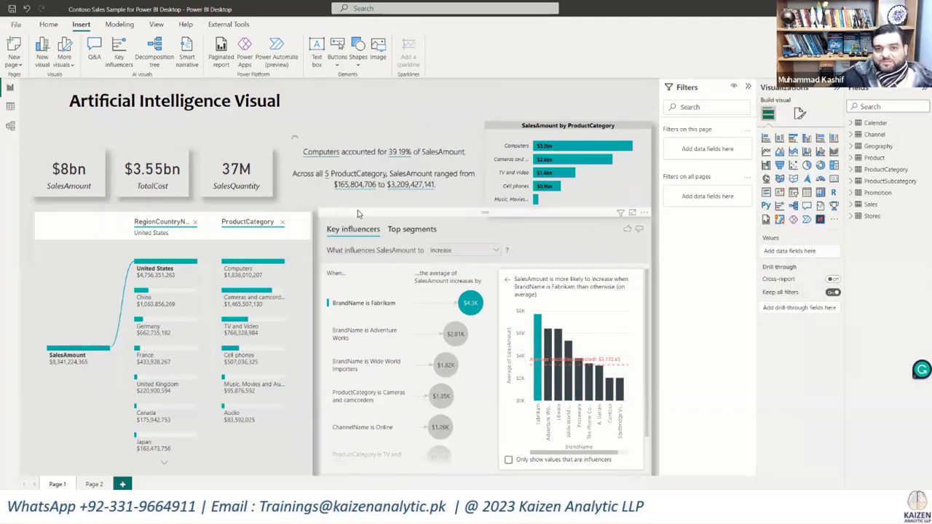
{"action": "left_click", "coordinate": [452, 201]}
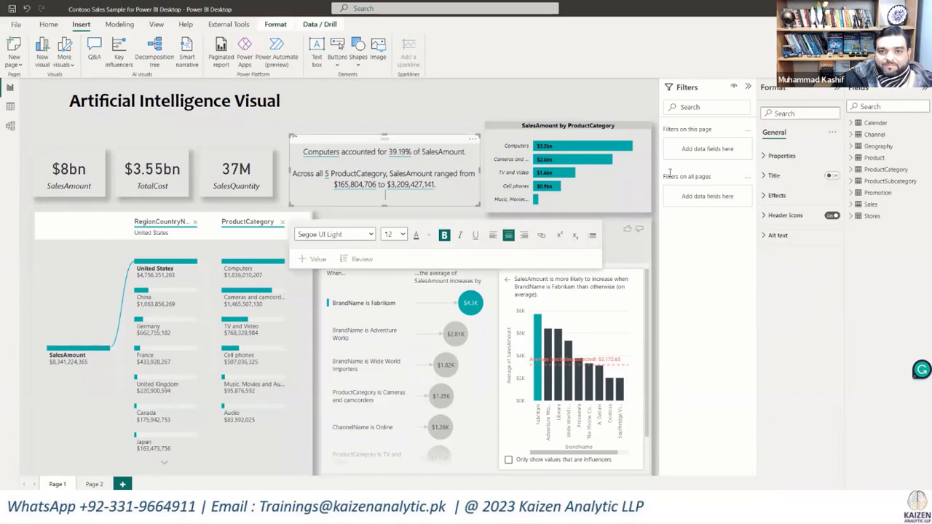
{"action": "left_click", "coordinate": [777, 196]}
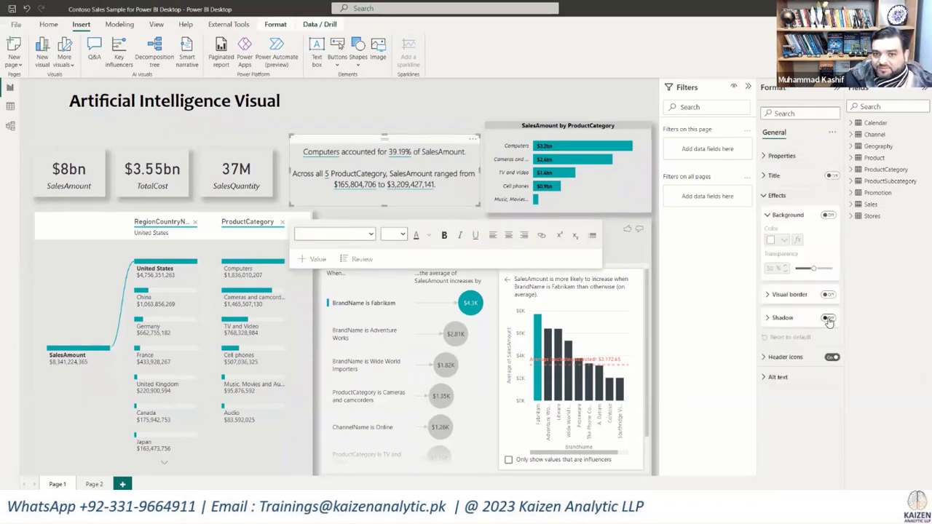
{"action": "left_click", "coordinate": [828, 319]}
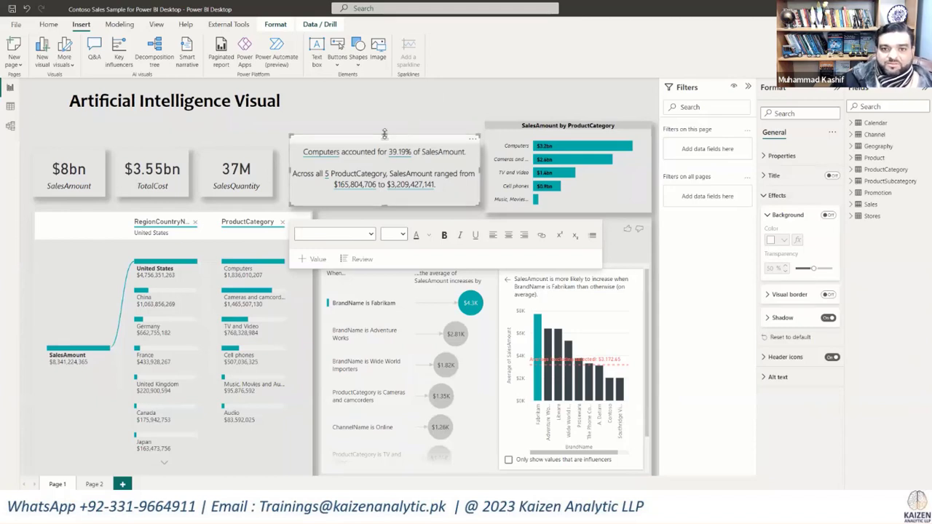
Step: Raise the smart narrative's top edge slightly and set its paragraph about the ProductCategory SalesAmount range to size 14
{"action": "left_click_drag", "start_coordinate": [385, 134], "coordinate": [384, 119]}
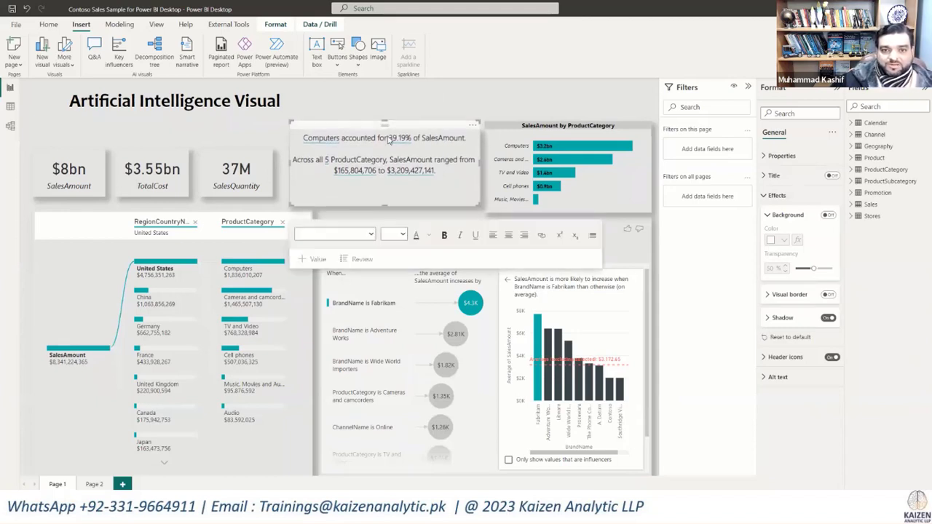
{"action": "left_click", "coordinate": [442, 174]}
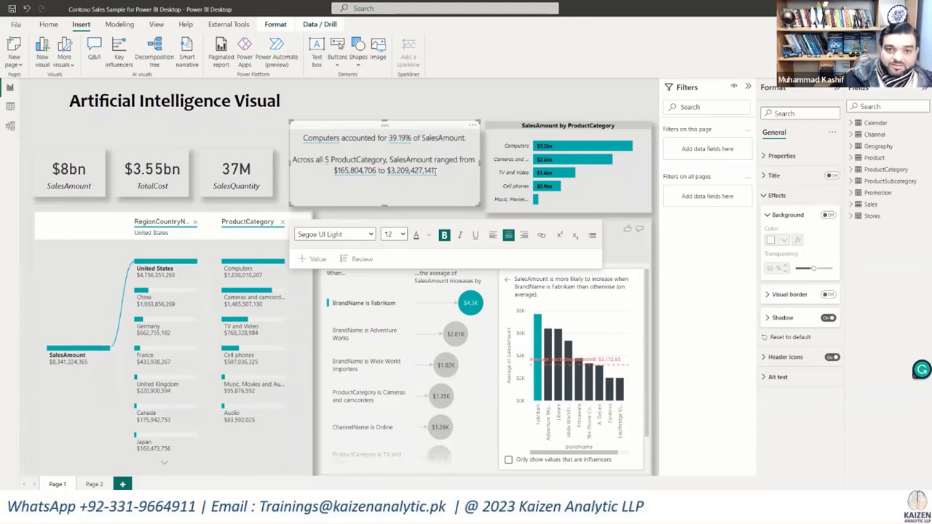
{"action": "left_click_drag", "start_coordinate": [435, 170], "coordinate": [289, 141]}
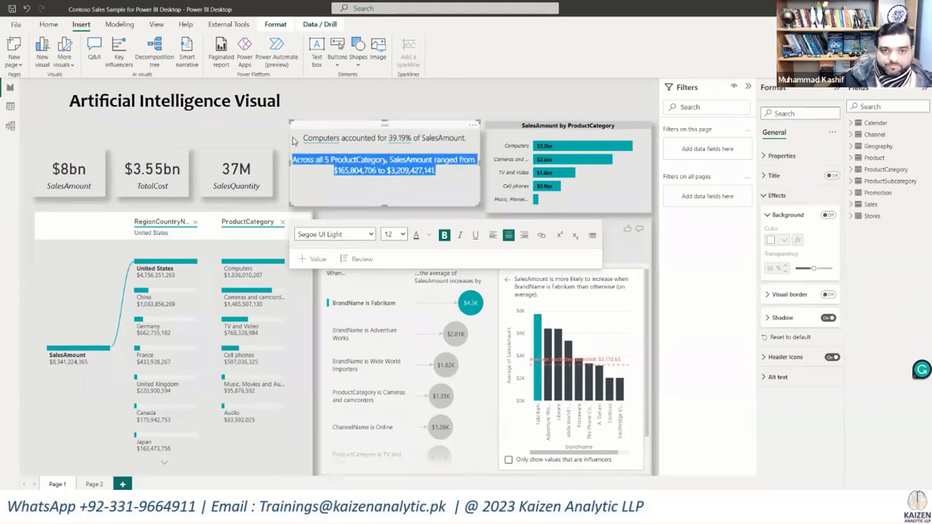
{"action": "left_click_drag", "start_coordinate": [302, 137], "coordinate": [467, 137]}
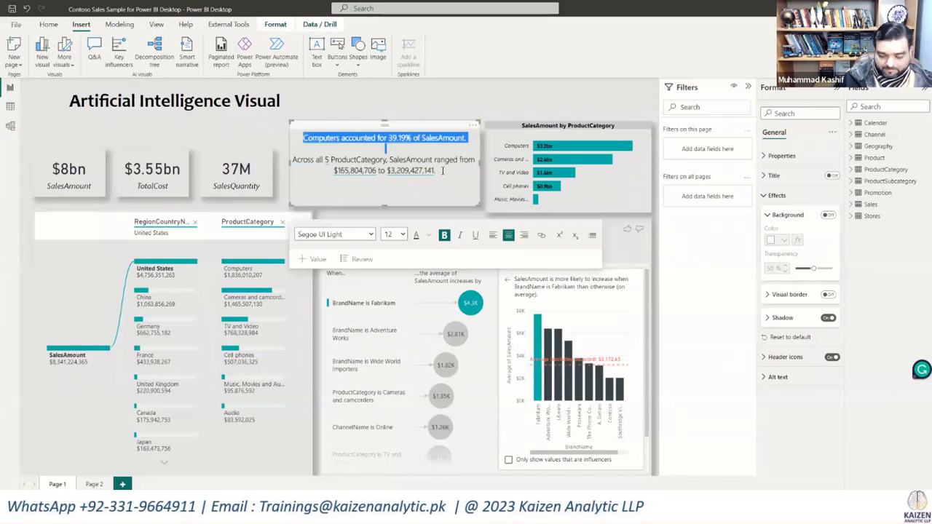
{"action": "left_click", "coordinate": [436, 170]}
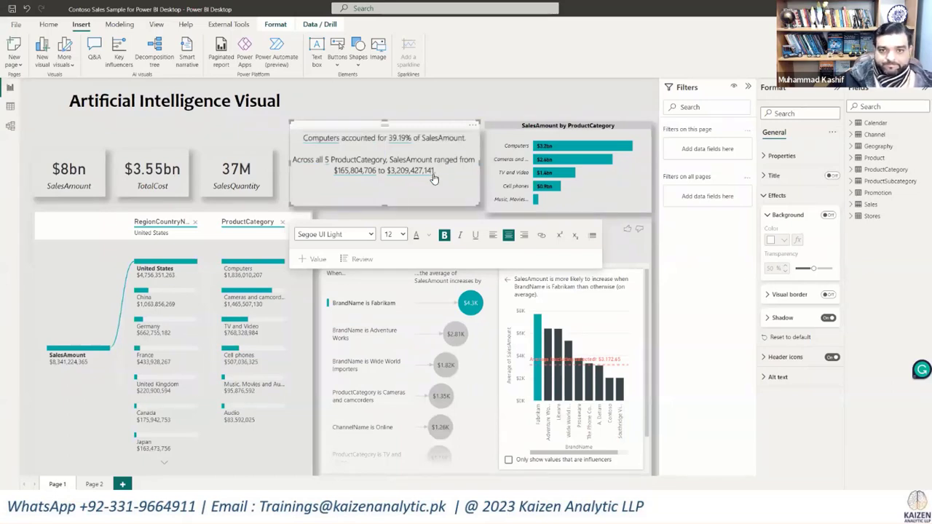
{"action": "left_click_drag", "start_coordinate": [436, 171], "coordinate": [290, 156]}
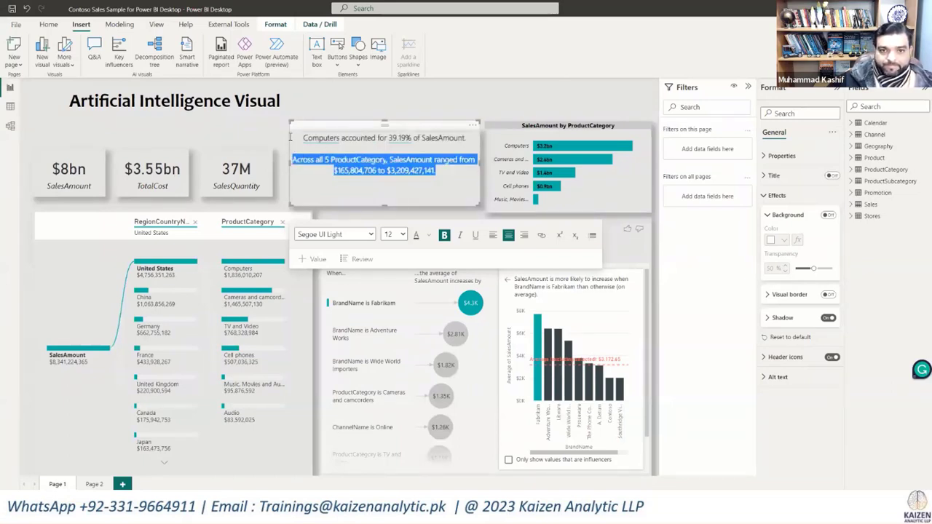
{"action": "left_click", "coordinate": [401, 235]}
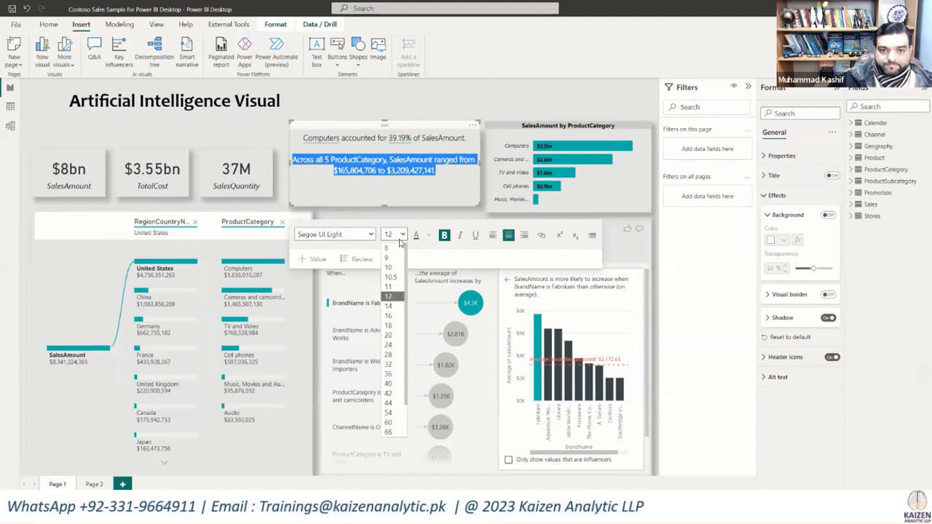
{"action": "left_click", "coordinate": [389, 306]}
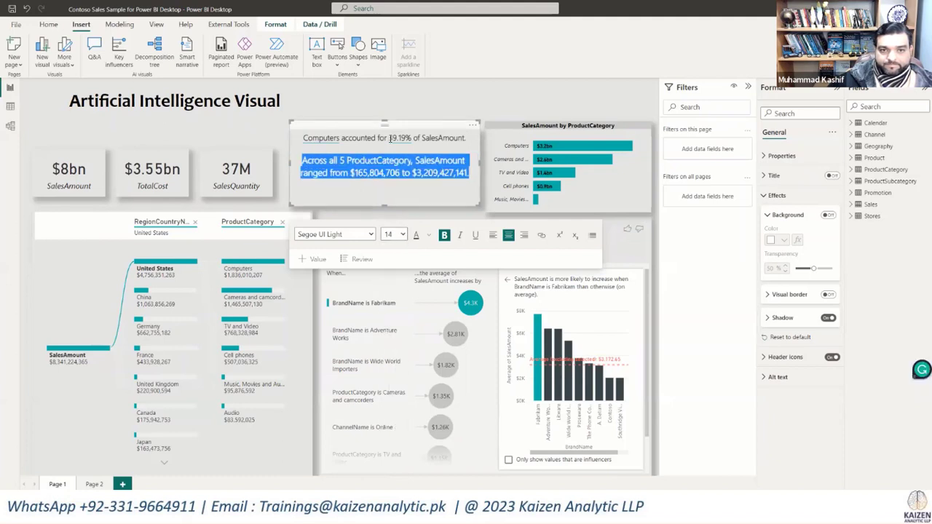
Step: Set the narrative's sentence about Computers' share to size 14 and extend the box's left edge slightly
{"action": "left_click", "coordinate": [449, 139]}
{"action": "left_click_drag", "start_coordinate": [466, 138], "coordinate": [292, 139]}
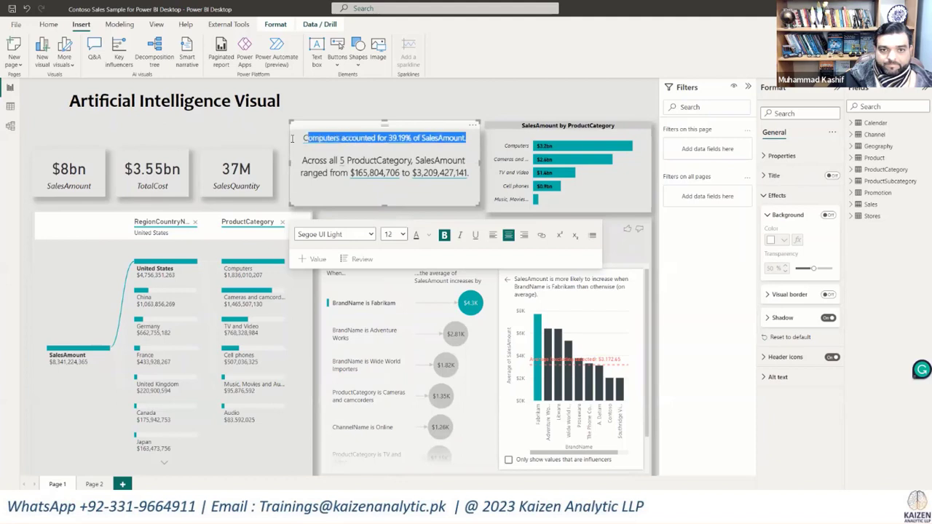
{"action": "left_click", "coordinate": [403, 235]}
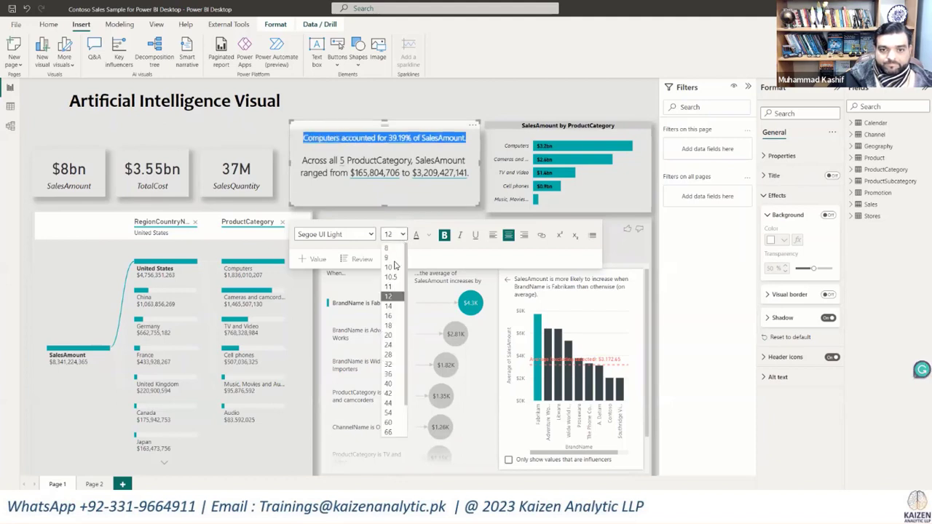
{"action": "left_click", "coordinate": [393, 306]}
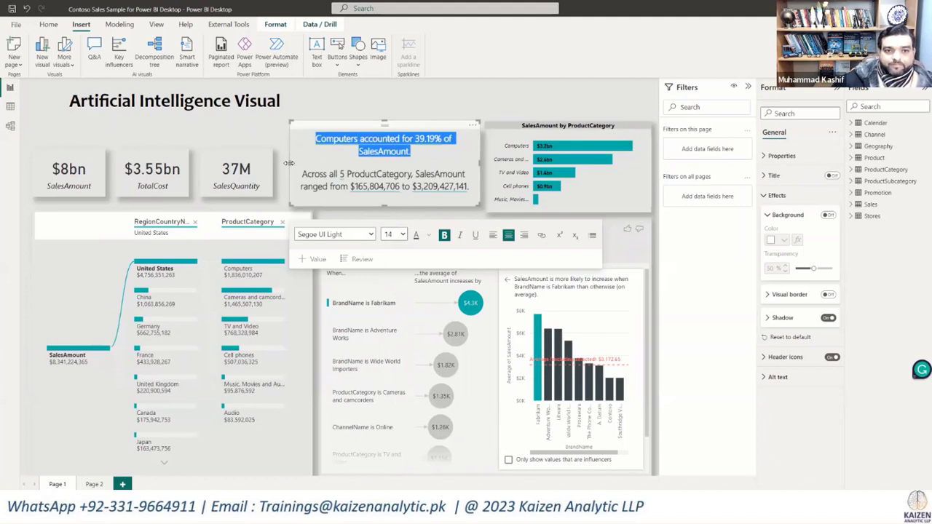
{"action": "left_click_drag", "start_coordinate": [289, 163], "coordinate": [289, 163]}
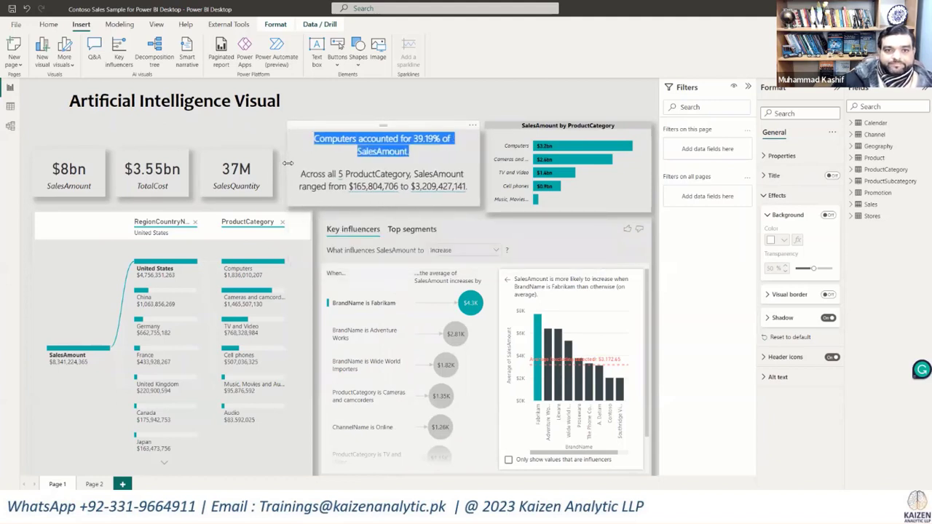
{"action": "left_click", "coordinate": [508, 95]}
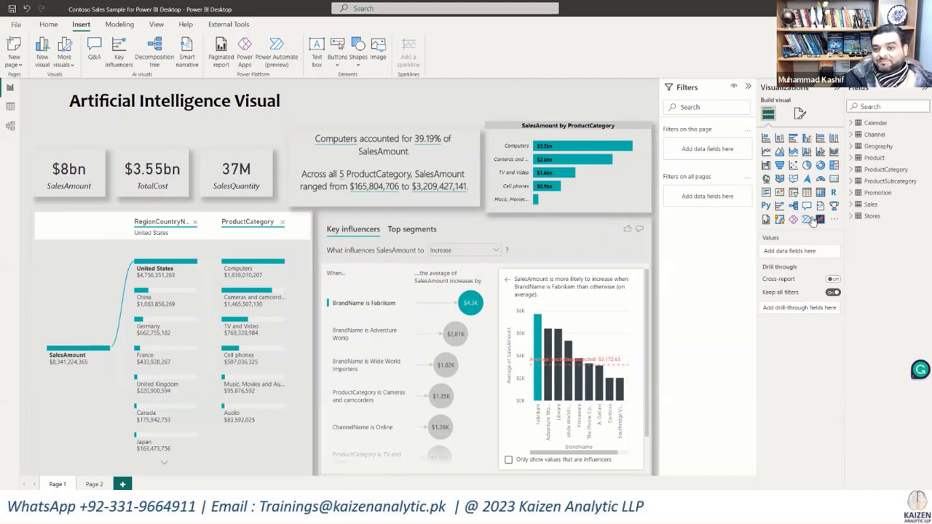
Step: Add a slicer on Calendar's Year field above the SalesAmount by ProductCategory chart and shrink it to a narrow strip
{"action": "left_click", "coordinate": [794, 194]}
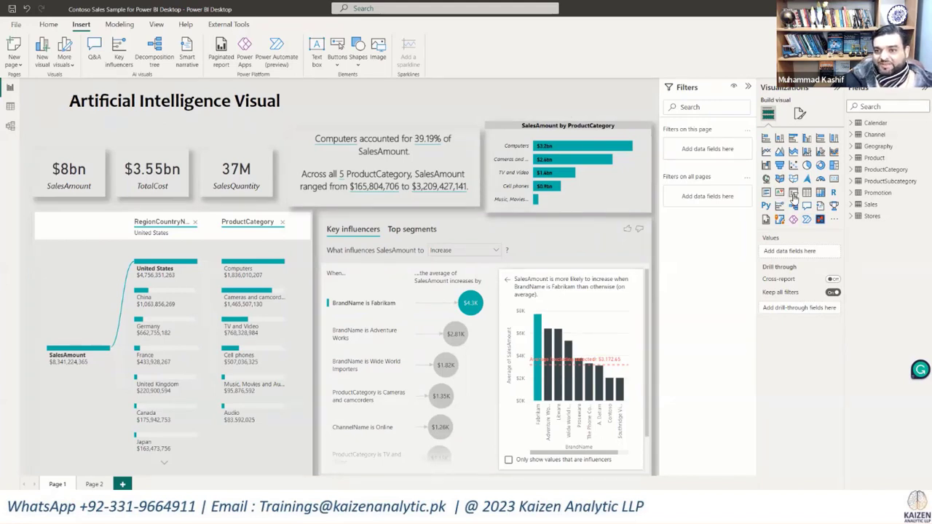
{"action": "left_click_drag", "start_coordinate": [257, 156], "coordinate": [595, 122]}
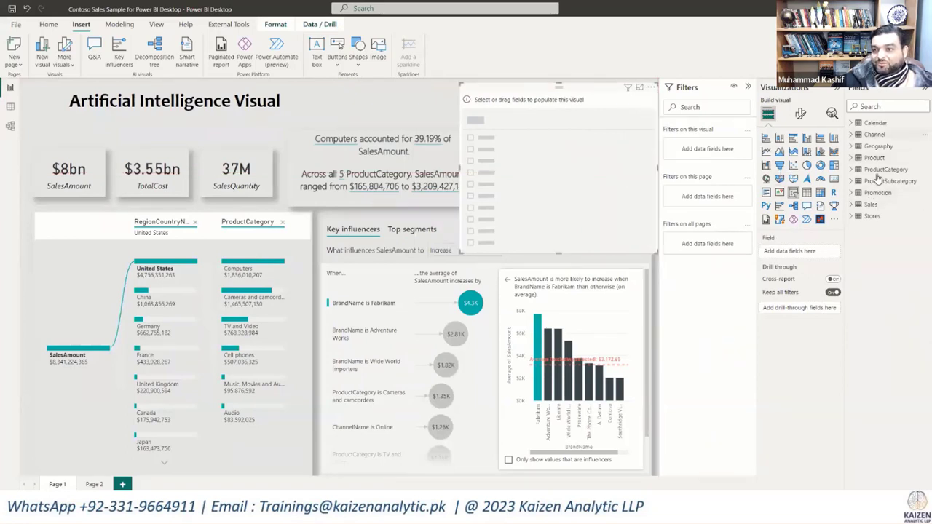
{"action": "left_click", "coordinate": [851, 124]}
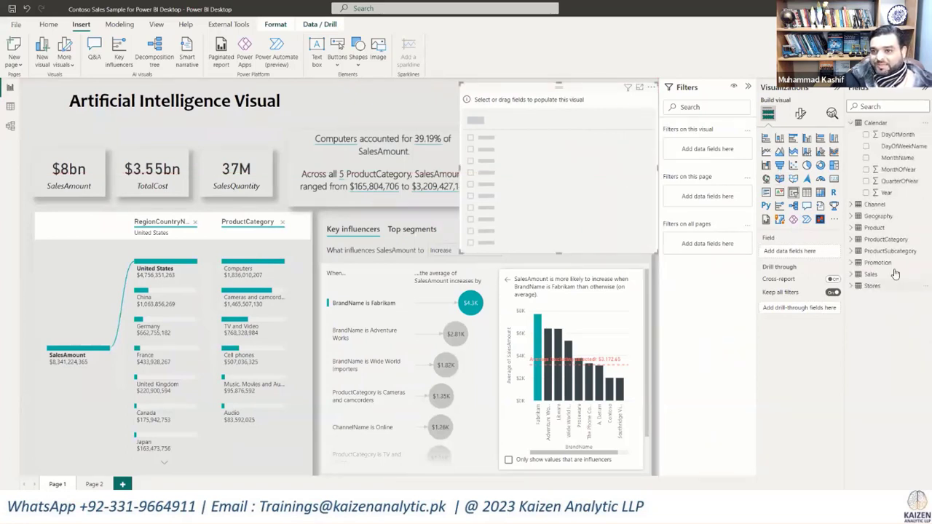
{"action": "left_click_drag", "start_coordinate": [560, 233], "coordinate": [559, 116]}
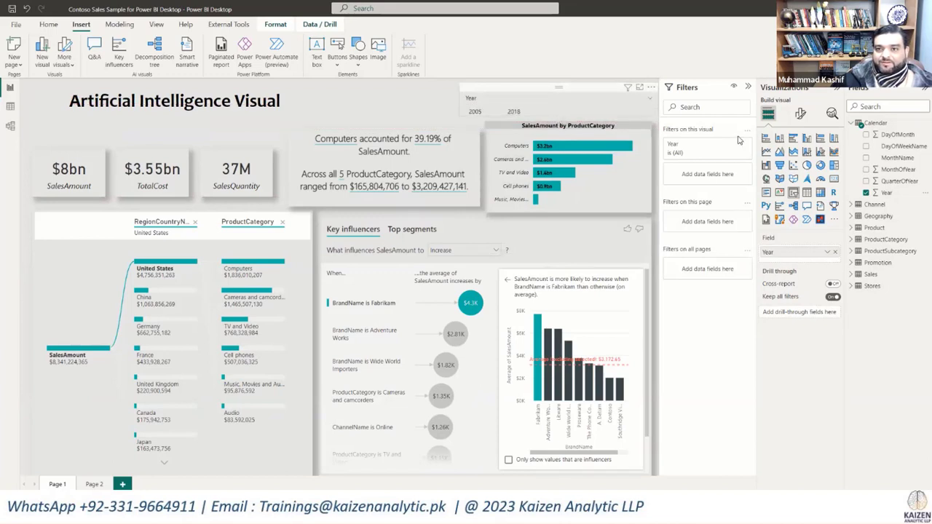
Step: Turn off the Year slicer's header and make the slicer slightly taller so its slider fits
{"action": "left_click", "coordinate": [801, 116]}
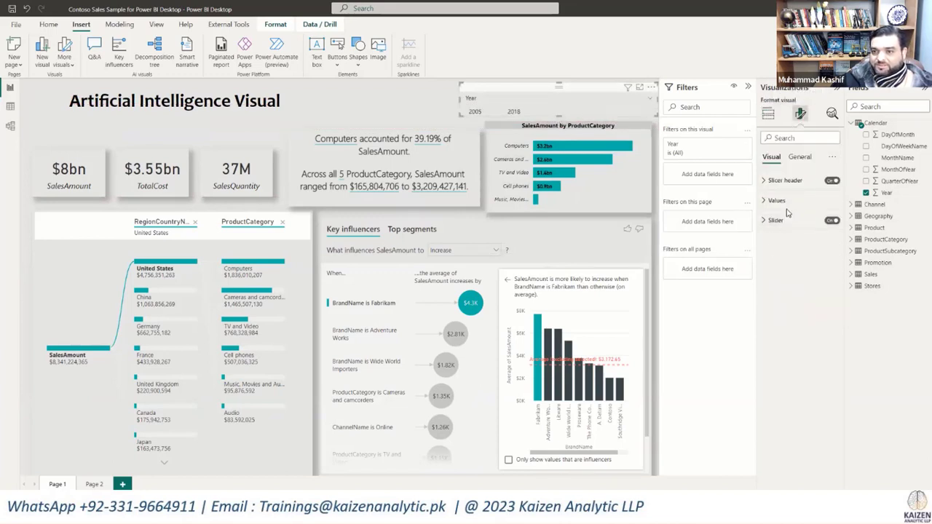
{"action": "left_click", "coordinate": [830, 181]}
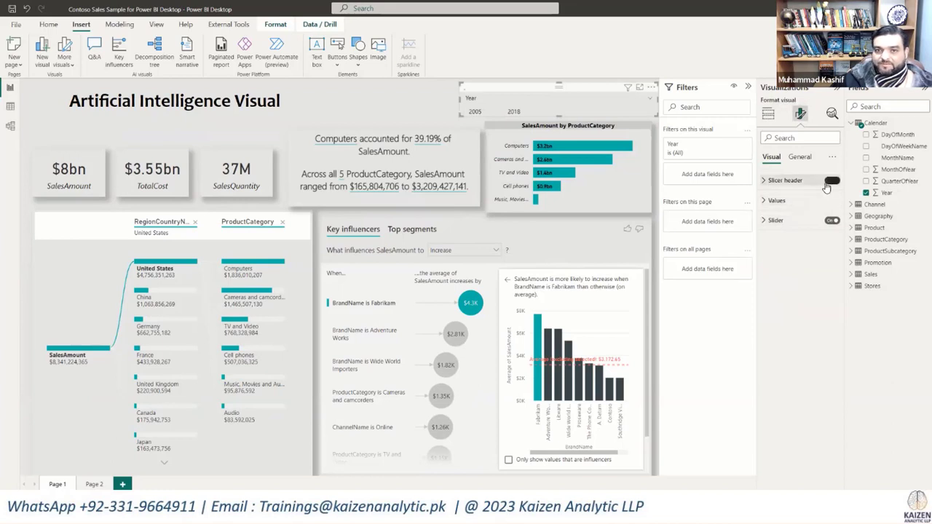
{"action": "left_click", "coordinate": [586, 209]}
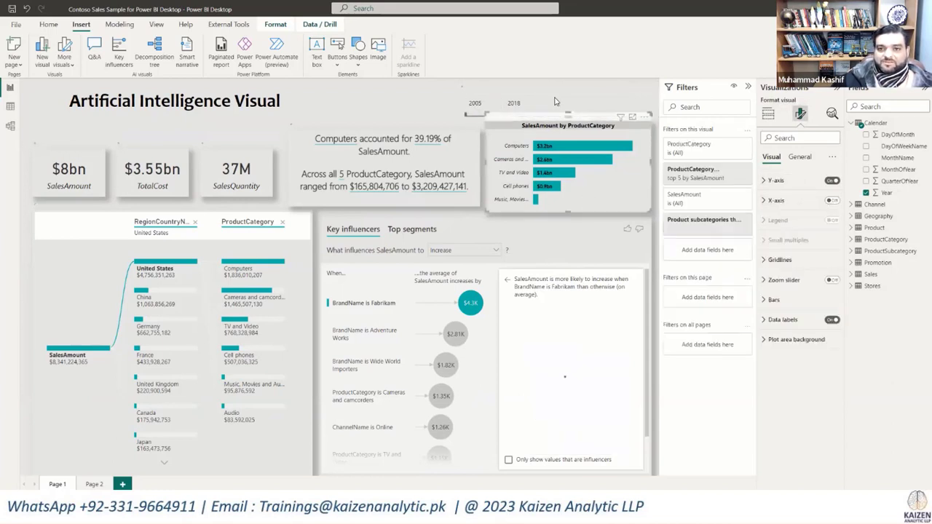
{"action": "left_click", "coordinate": [557, 101]}
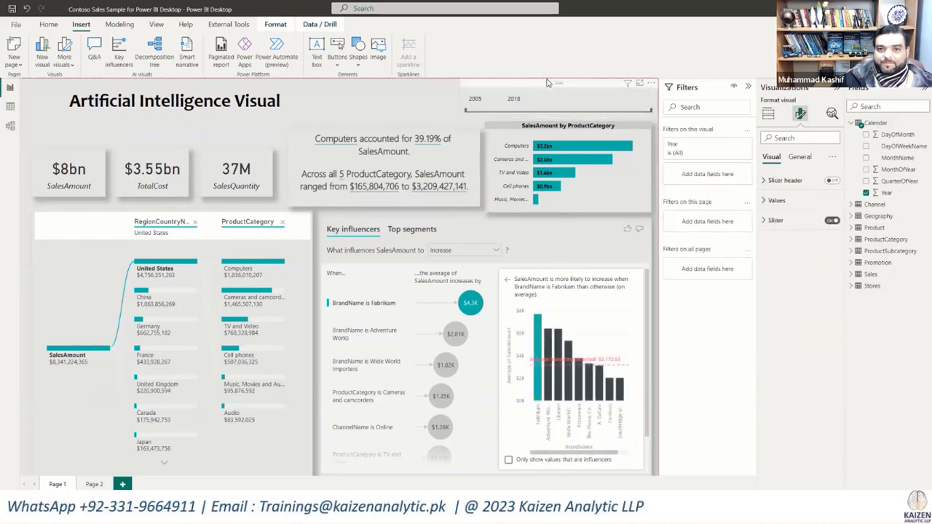
{"action": "left_click_drag", "start_coordinate": [554, 118], "coordinate": [557, 122]}
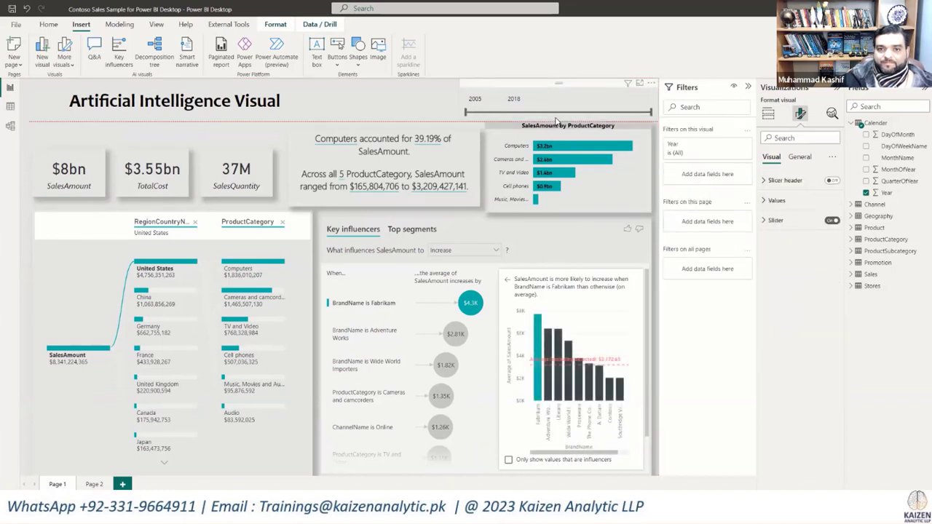
{"action": "left_click", "coordinate": [405, 115]}
Step: Try the Year slicer with the ranges 2008 to 2018, 2008 to 2014 and 2005 to 2014
{"action": "left_click_drag", "start_coordinate": [466, 116], "coordinate": [506, 113]}
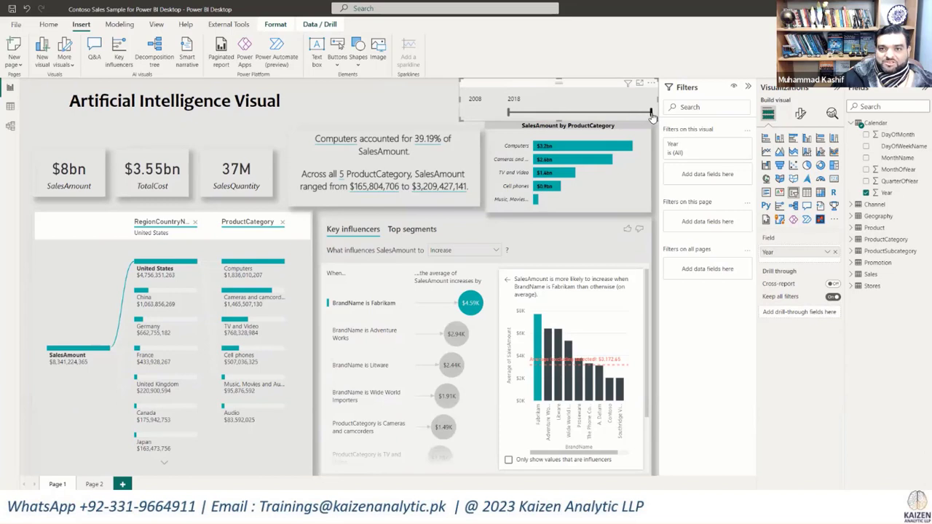
{"action": "left_click_drag", "start_coordinate": [652, 115], "coordinate": [594, 115]}
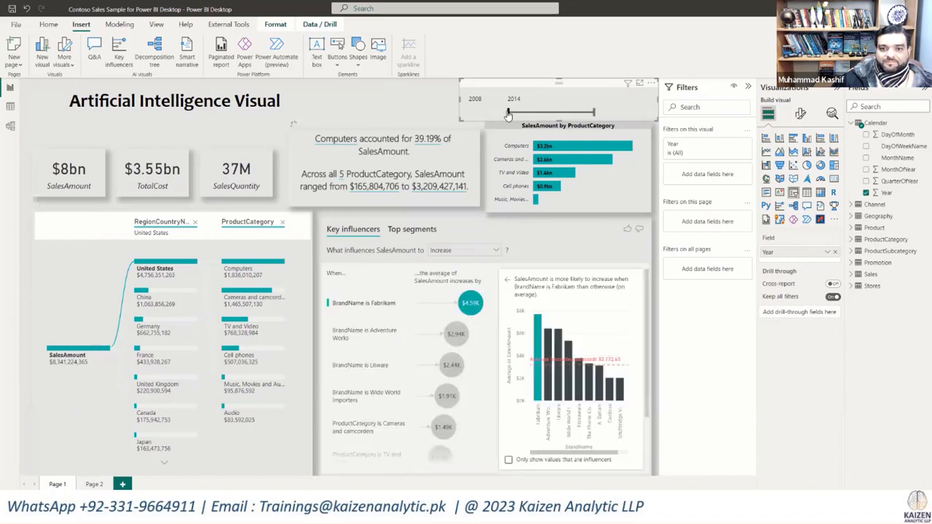
{"action": "left_click_drag", "start_coordinate": [508, 114], "coordinate": [466, 114]}
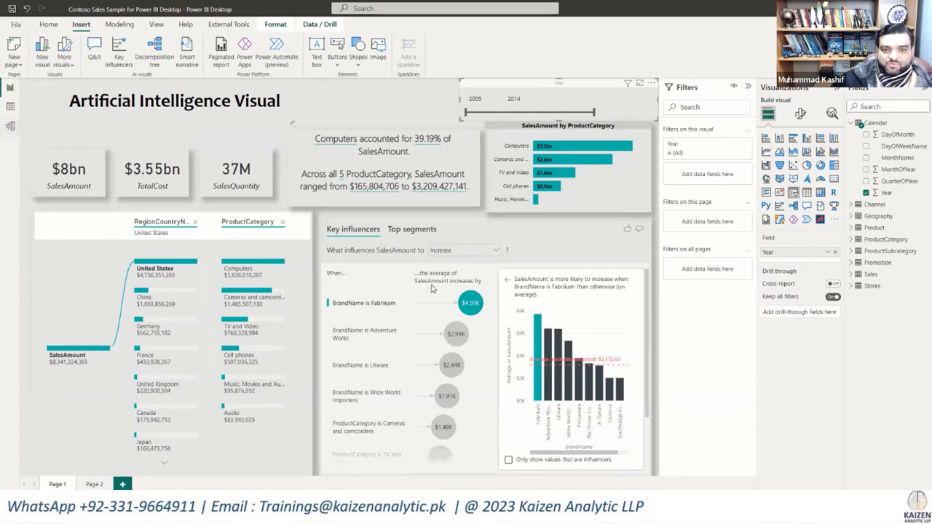
Step: Check the Calendar and Sales tables in the model diagram, return to the report and set the Year slicer to end at 2013
{"action": "left_click", "coordinate": [11, 127]}
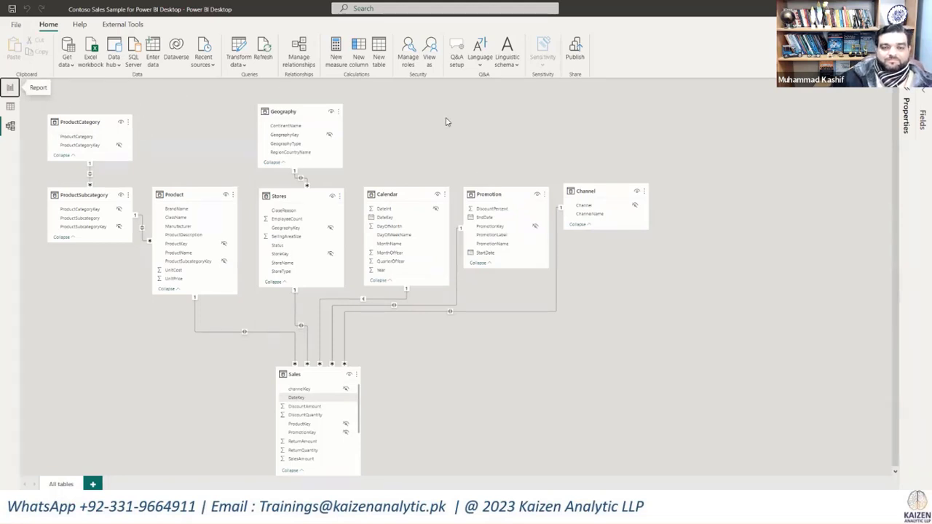
{"action": "key", "text": "alt+Tab"}
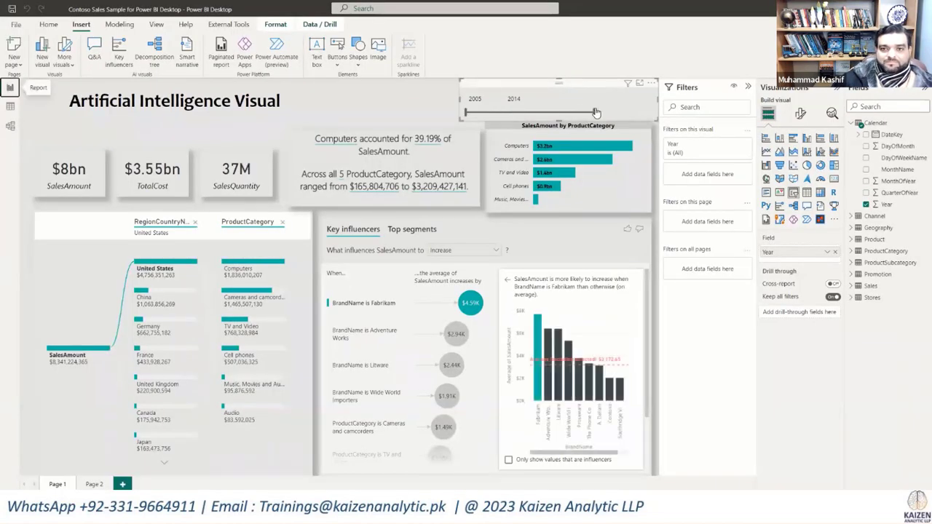
{"action": "left_click_drag", "start_coordinate": [594, 113], "coordinate": [563, 113]}
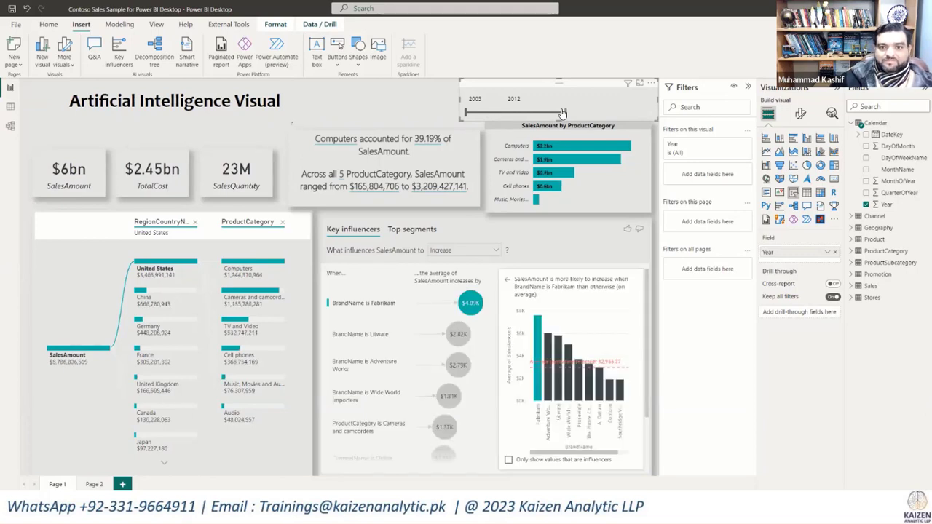
{"action": "left_click_drag", "start_coordinate": [563, 113], "coordinate": [580, 113]}
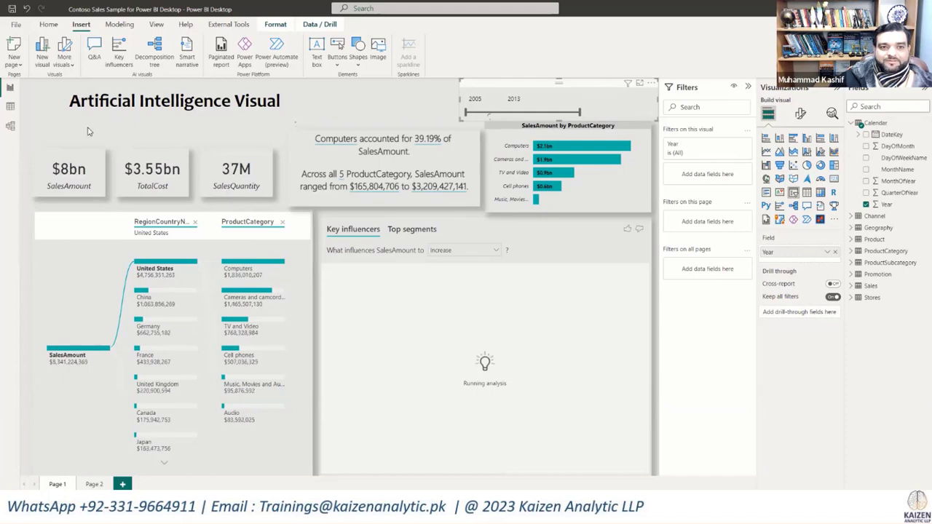
{"action": "left_click", "coordinate": [191, 117]}
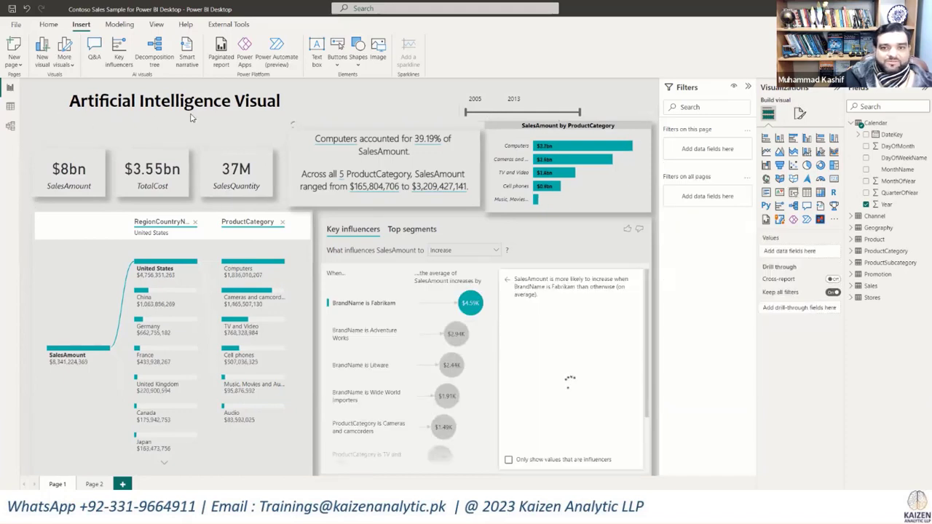
{"action": "left_click", "coordinate": [11, 90]}
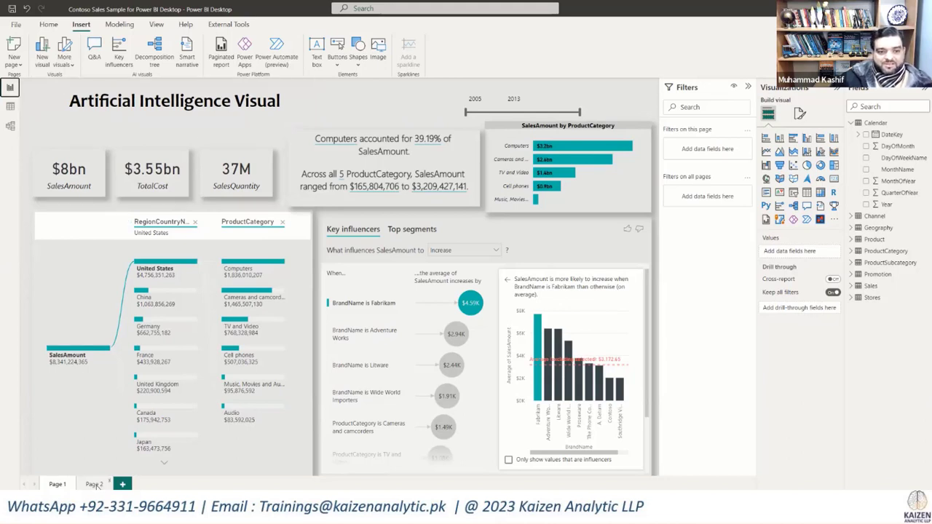
Step: Open Page 2 of the report, then switch to Chrome and maximize the window showing the DAX overview document
{"action": "left_click", "coordinate": [94, 485]}
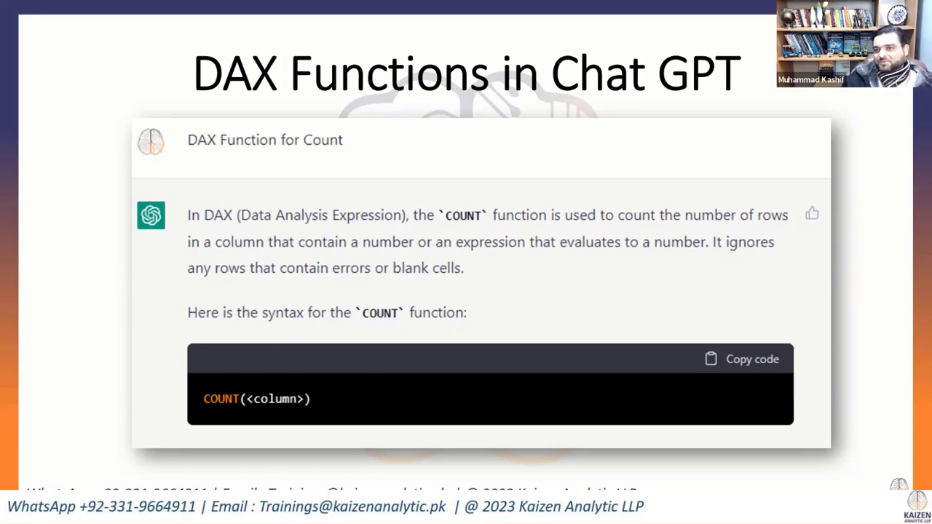
{"action": "key", "text": "alt+Tab"}
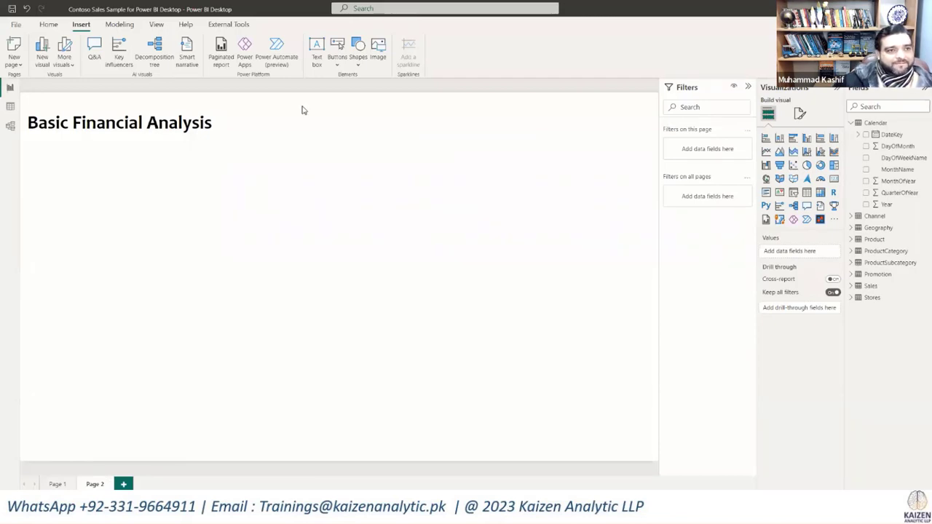
{"action": "key", "text": "alt+Tab"}
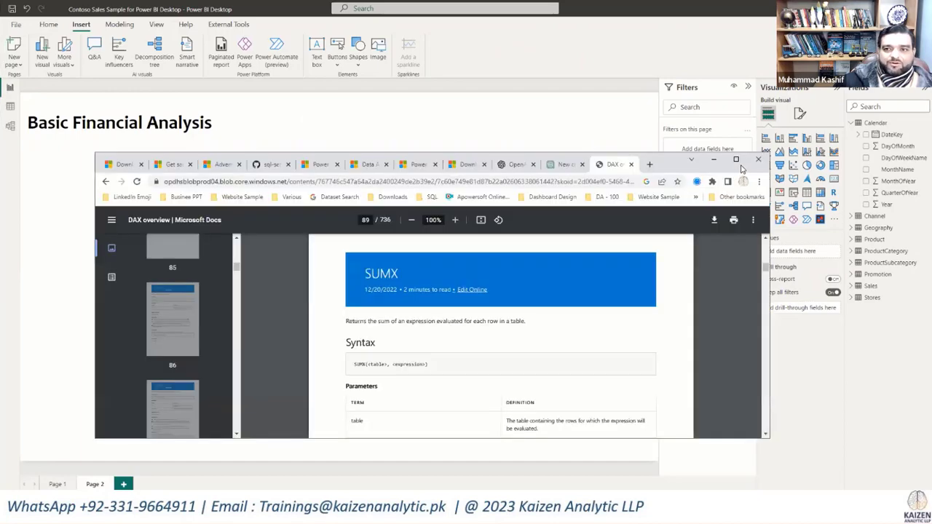
{"action": "left_click", "coordinate": [736, 160]}
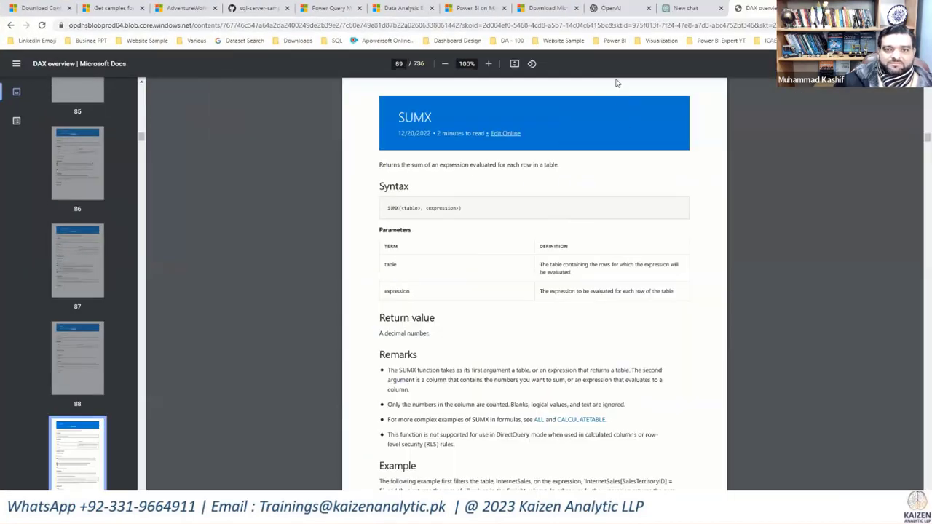
Step: Open the ChatGPT chat, submit the prompt "DAX Function for TOP 10 Analysis" and regenerate the response once
{"action": "left_click", "coordinate": [680, 9]}
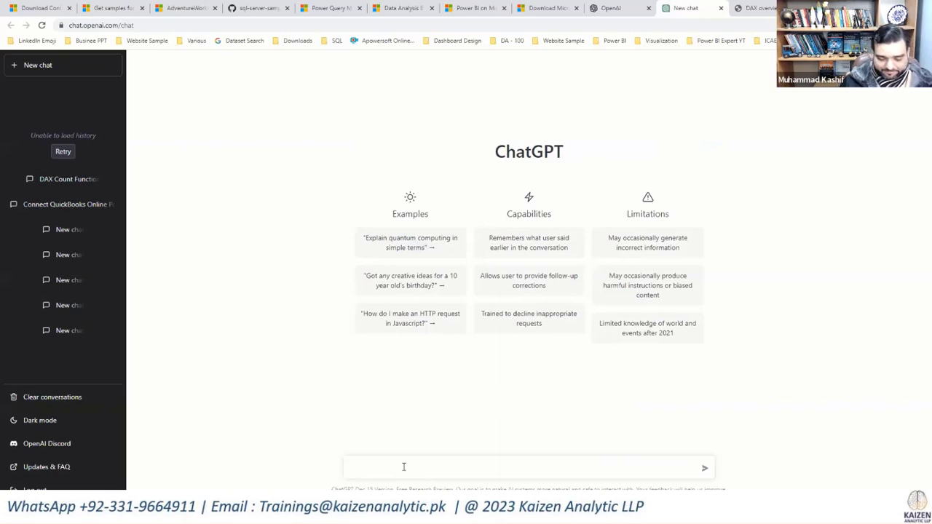
{"action": "type", "text": "DAX Fun"}
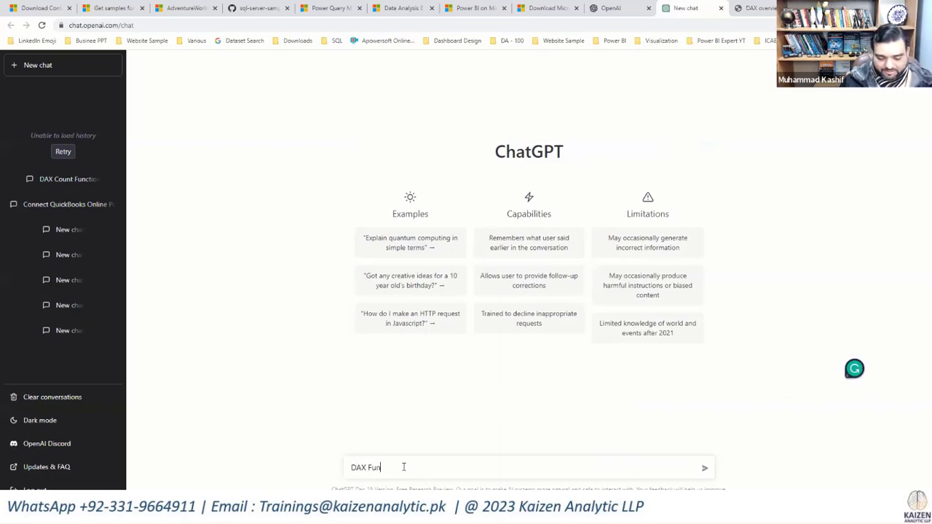
{"action": "type", "text": "ction for "}
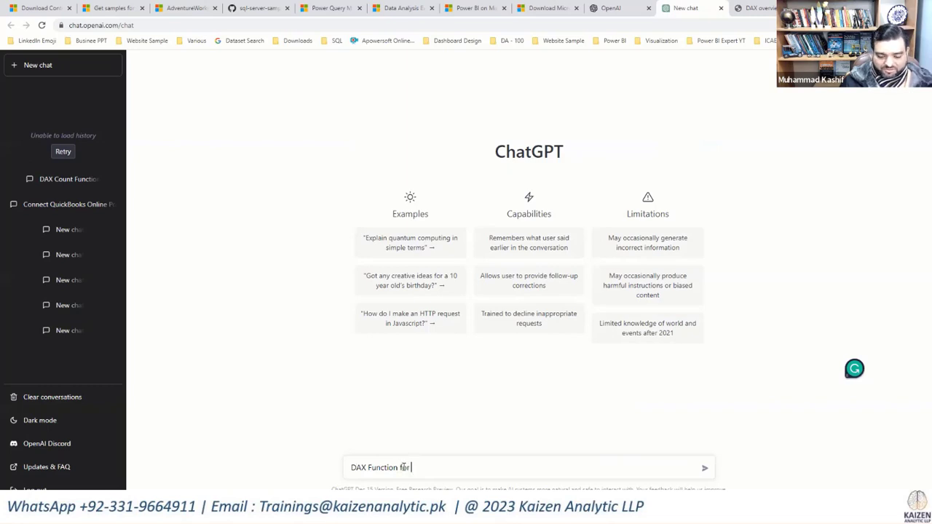
{"action": "type", "text": "TOp"}
{"action": "key", "text": "BackSpace"}
{"action": "type", "text": "P "}
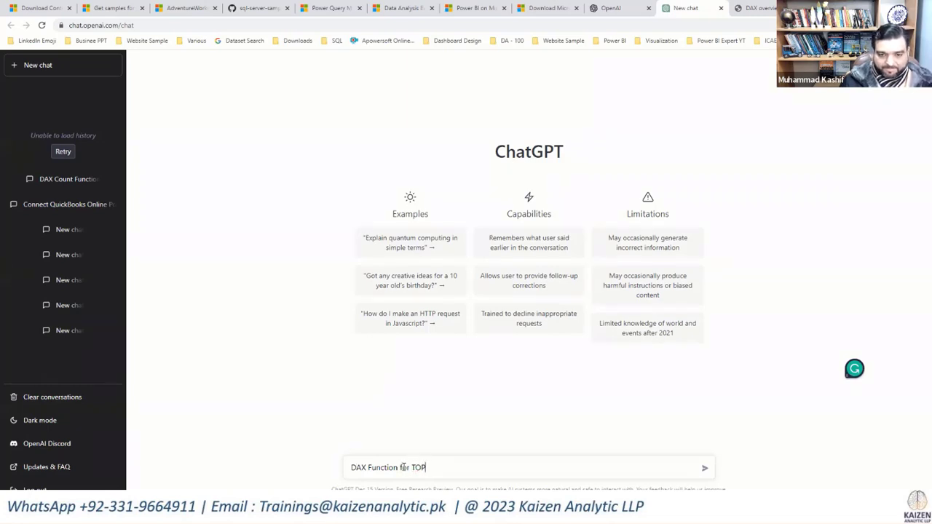
{"action": "type", "text": "10 Analysis"}
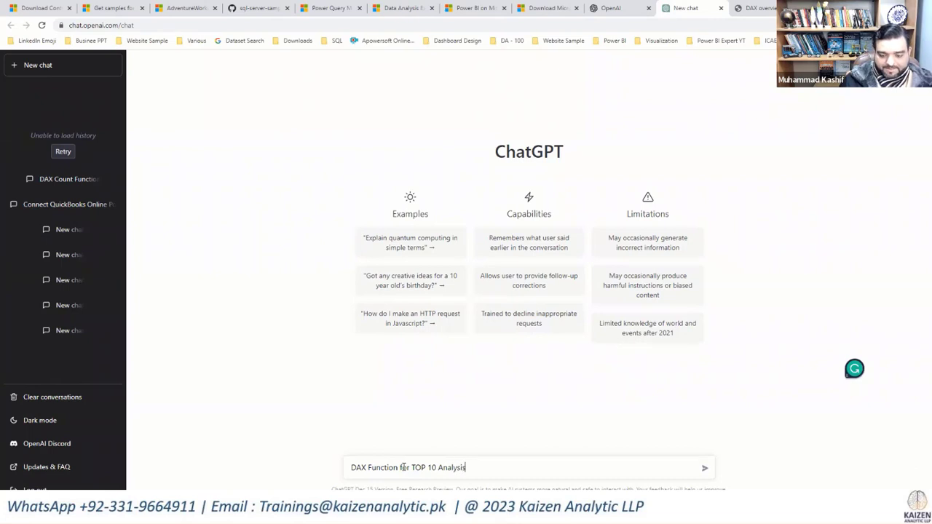
{"action": "key", "text": "Return"}
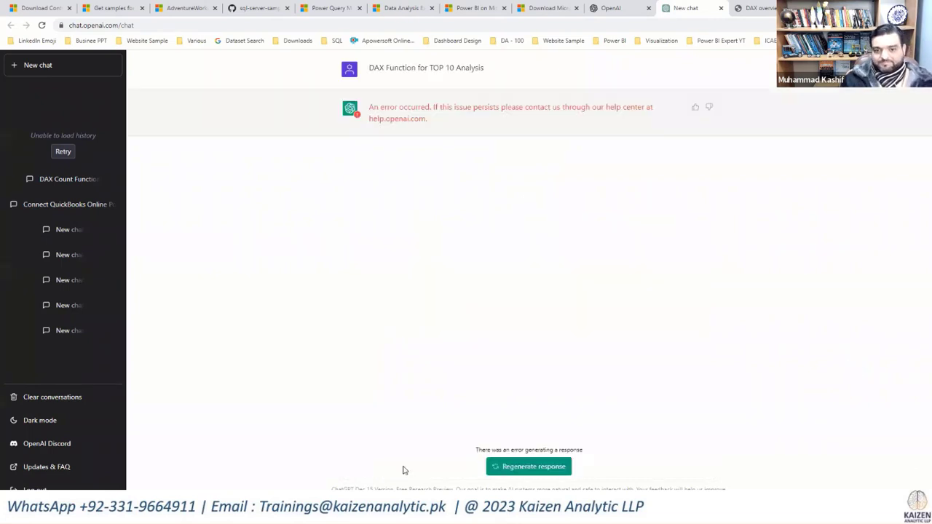
{"action": "left_click", "coordinate": [495, 468]}
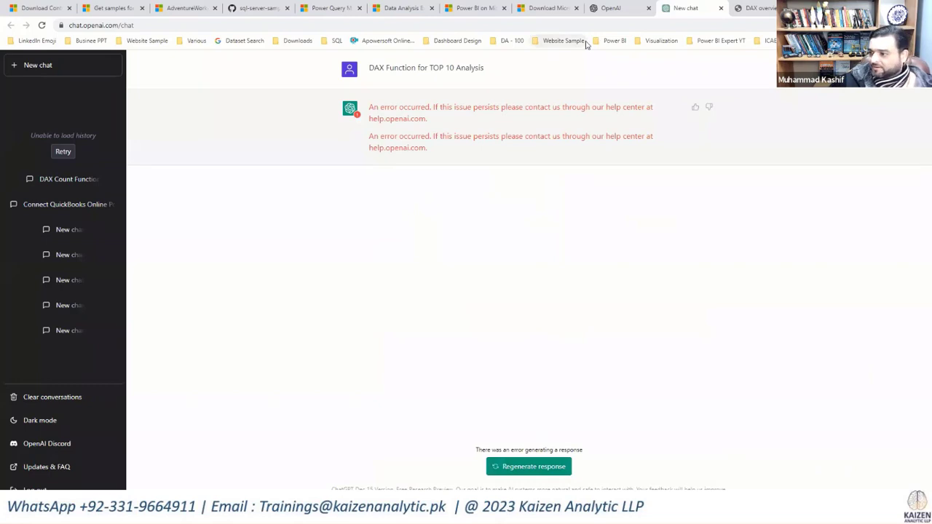
Step: Reload the ChatGPT page and submit the prompt "DAX Function for 10 Ten Analysis"
{"action": "left_click", "coordinate": [41, 25]}
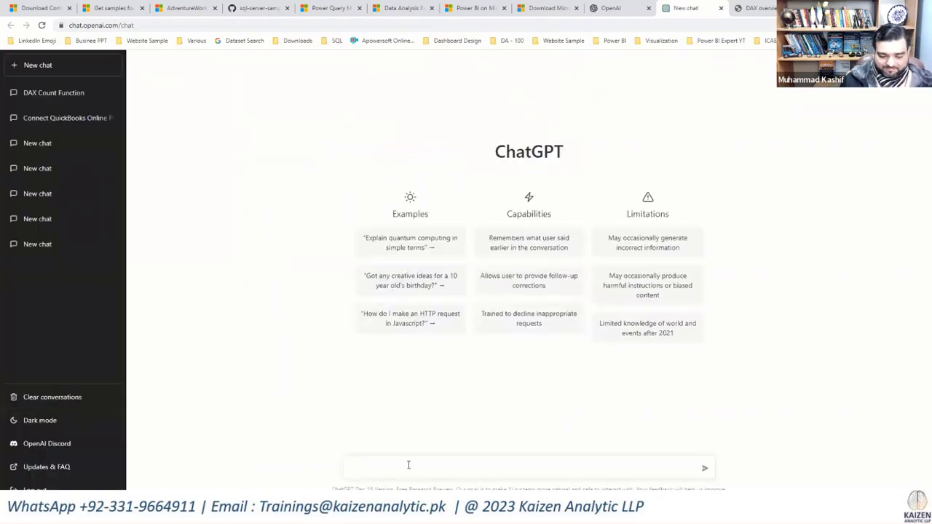
{"action": "type", "text": "AX Function for"}
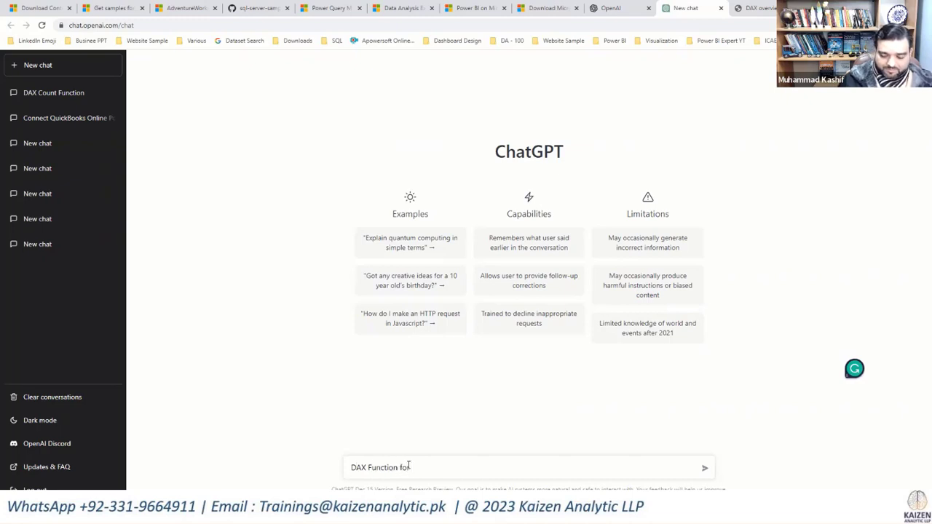
{"action": "type", "text": " 10 Ten An"}
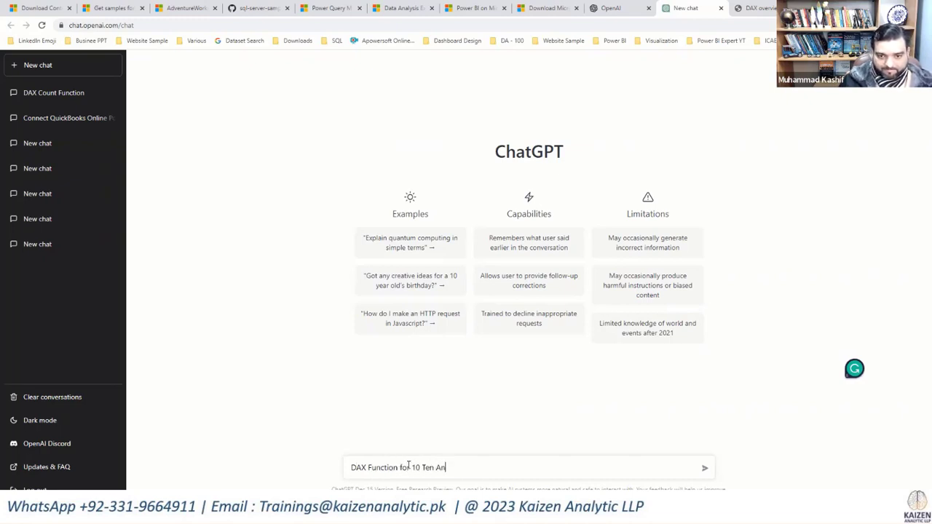
{"action": "type", "text": "alysis"}
{"action": "key", "text": "Return"}
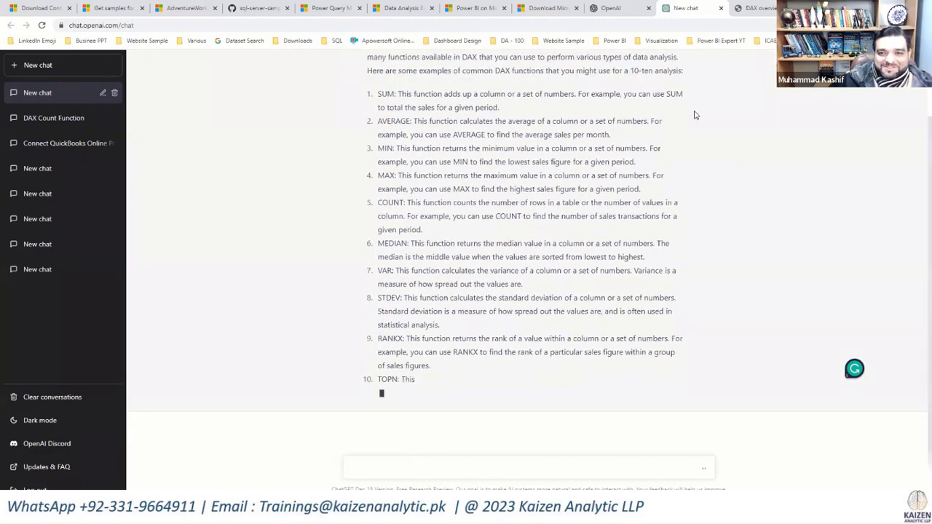
{"action": "scroll", "coordinate": [695, 138], "scroll_direction": "up", "scroll_amount": 2}
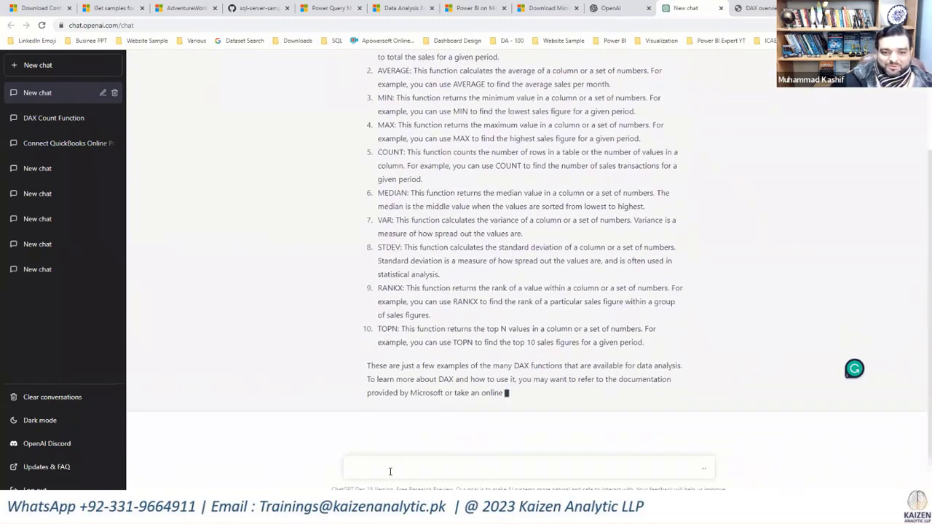
Step: Submit the follow-up prompt "Top 10 Analysis using DAX Function" in the same chat
{"action": "type", "text": "Top"}
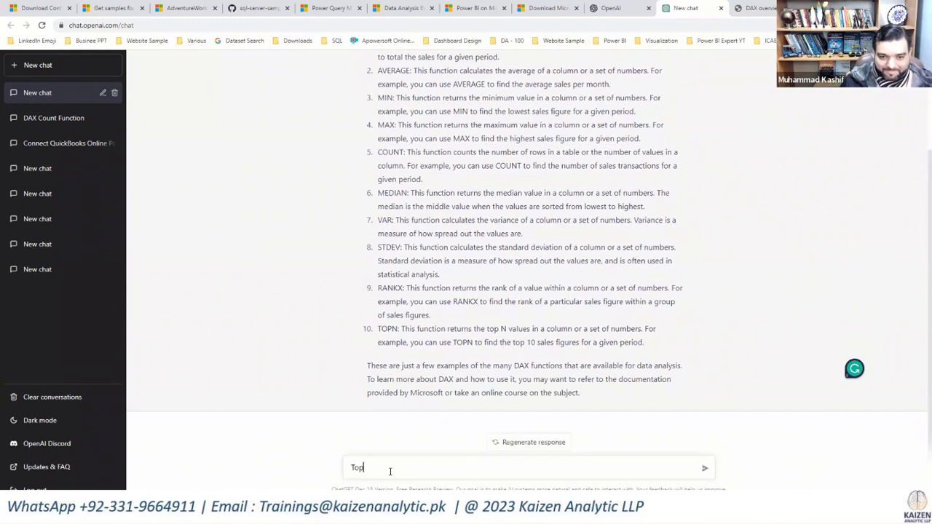
{"action": "type", "text": " 10 Ana"}
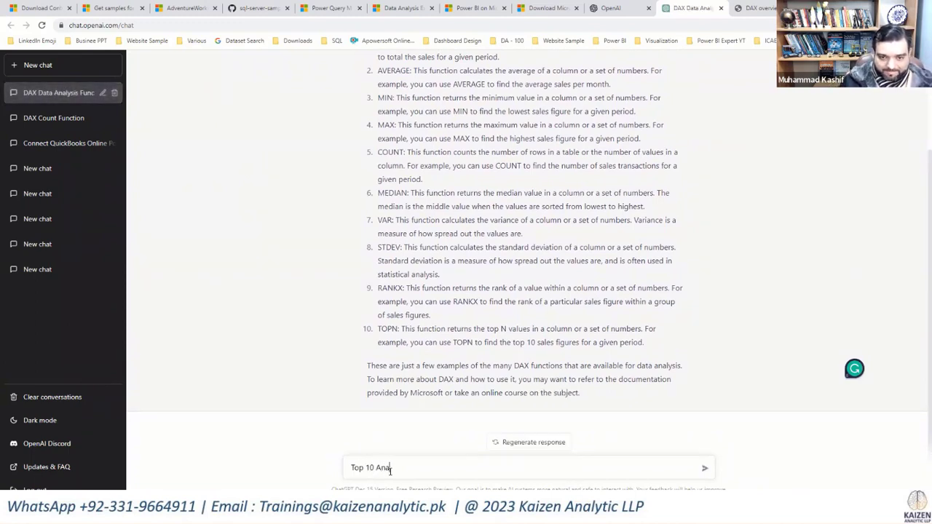
{"action": "type", "text": "lysis "}
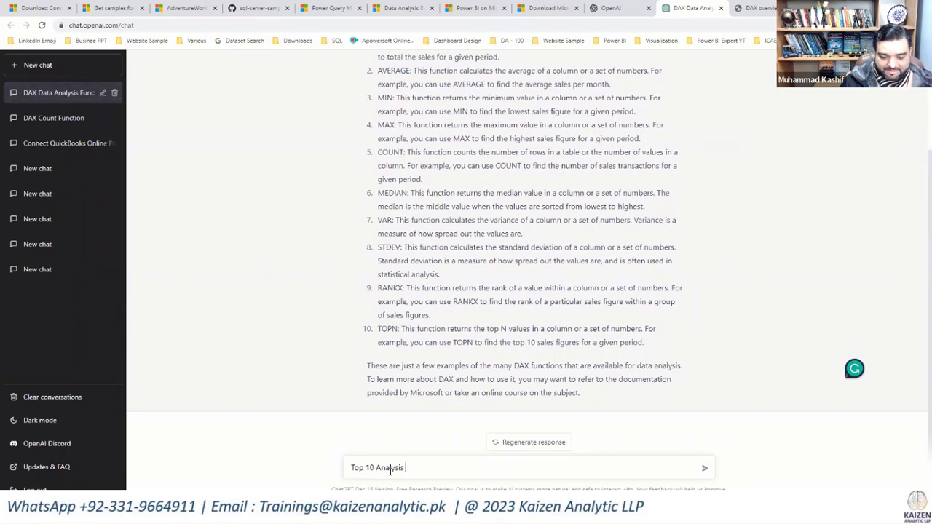
{"action": "type", "text": "using DAX "}
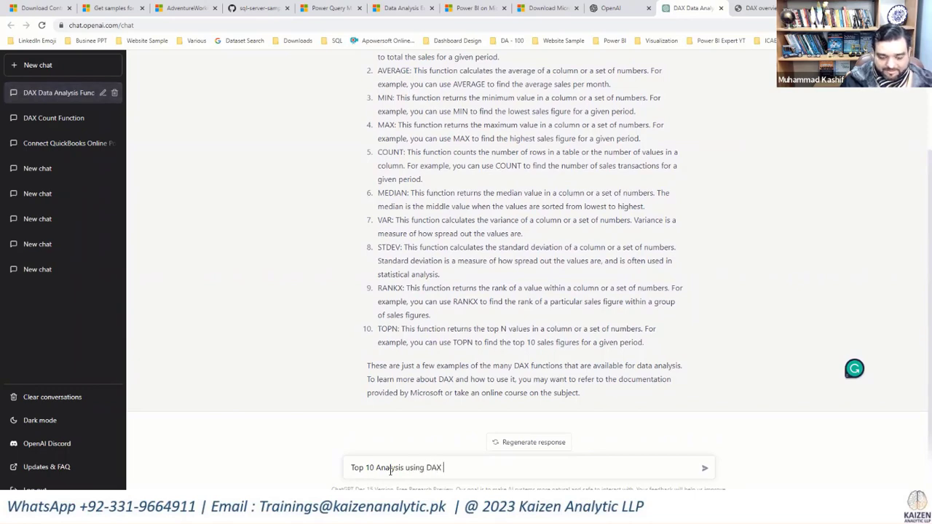
{"action": "type", "text": "Function"}
{"action": "key", "text": "Return"}
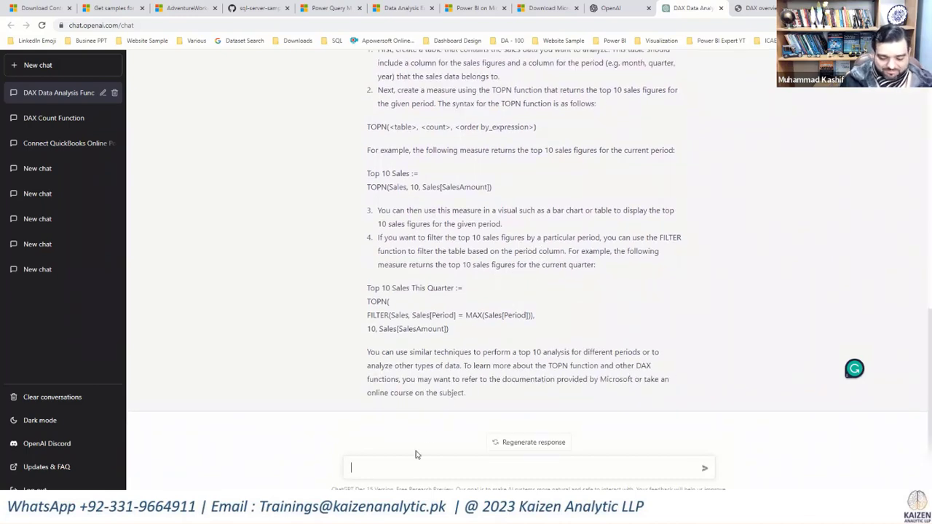
{"action": "type", "text": "Count A"}
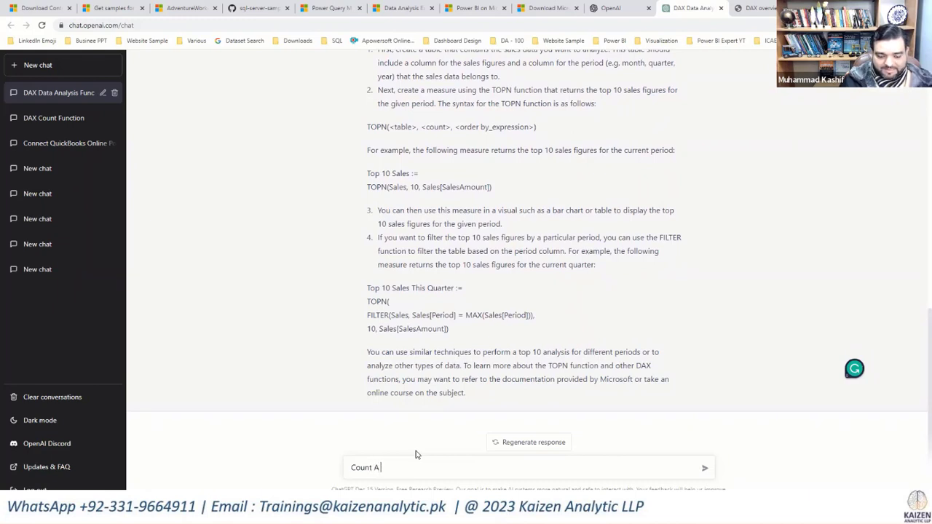
{"action": "type", "text": " Funct"}
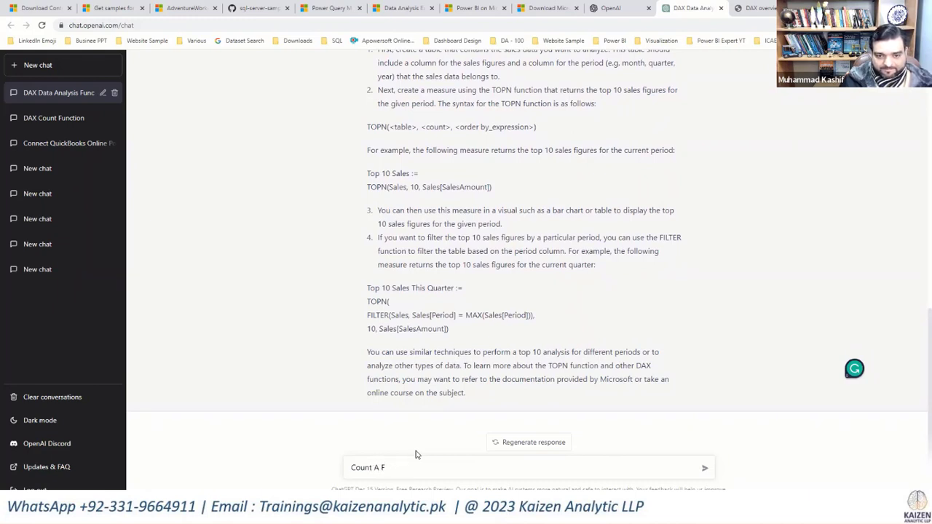
{"action": "key", "text": "BackSpace"}
{"action": "key", "text": "BackSpace"}
{"action": "key", "text": "BackSpace"}
{"action": "key", "text": "BackSpace"}
{"action": "key", "text": "BackSpace"}
{"action": "key", "text": "BackSpace"}
{"action": "key", "text": "BackSpace"}
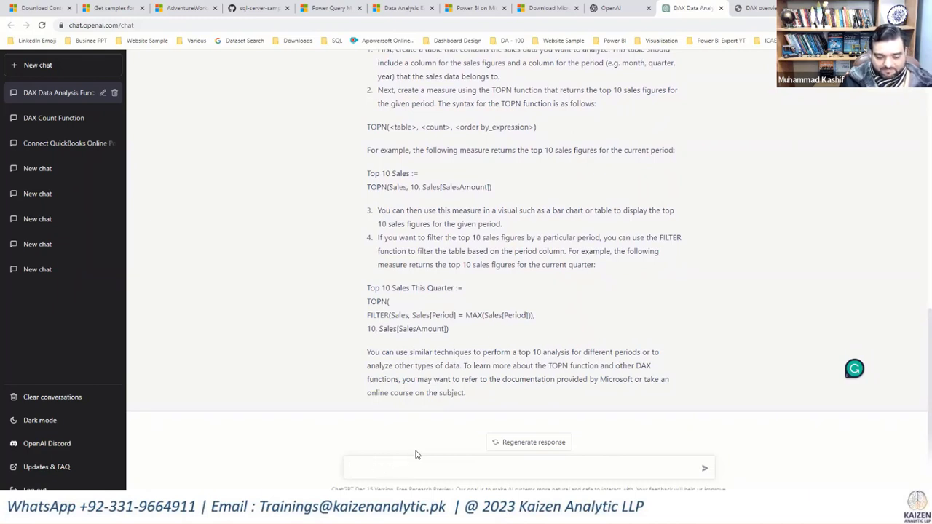
Step: Ask the chat for "Total Sum in DAX Function"
{"action": "type", "text": "Tot"}
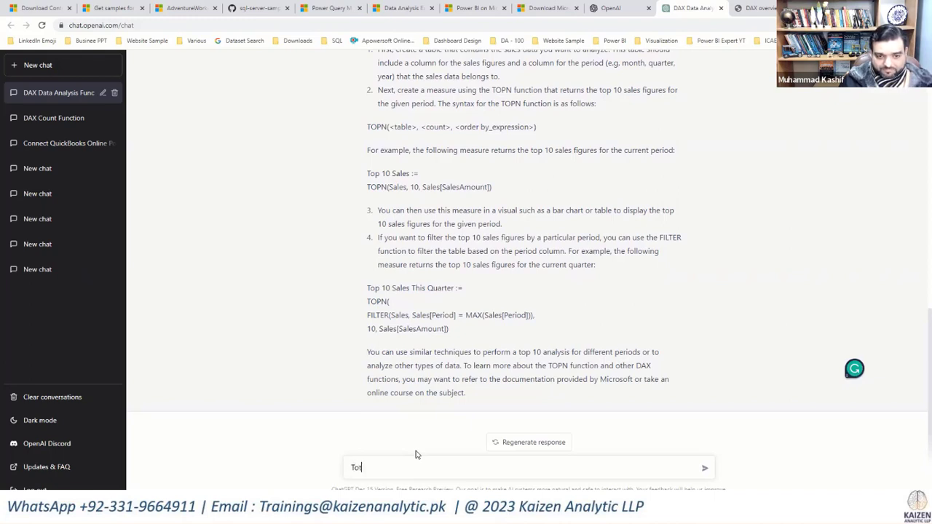
{"action": "type", "text": "al Sum in "}
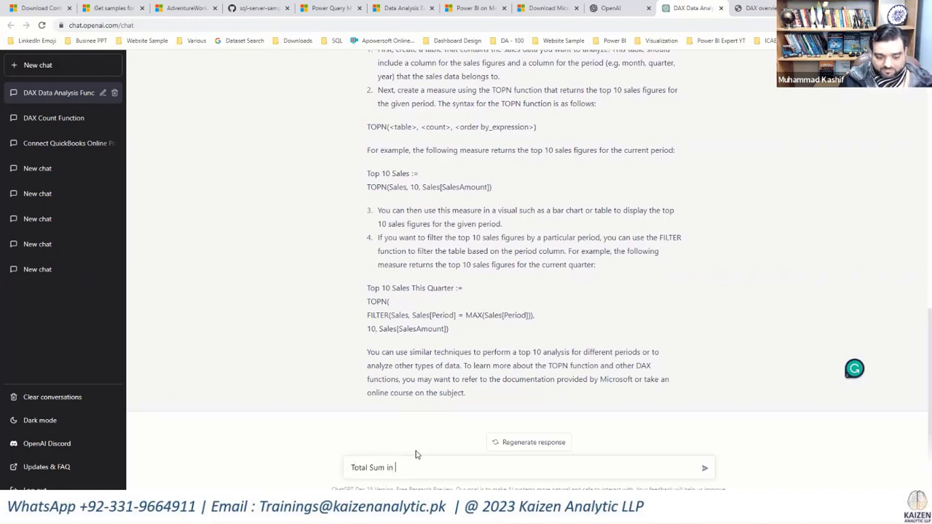
{"action": "type", "text": "DAX F"}
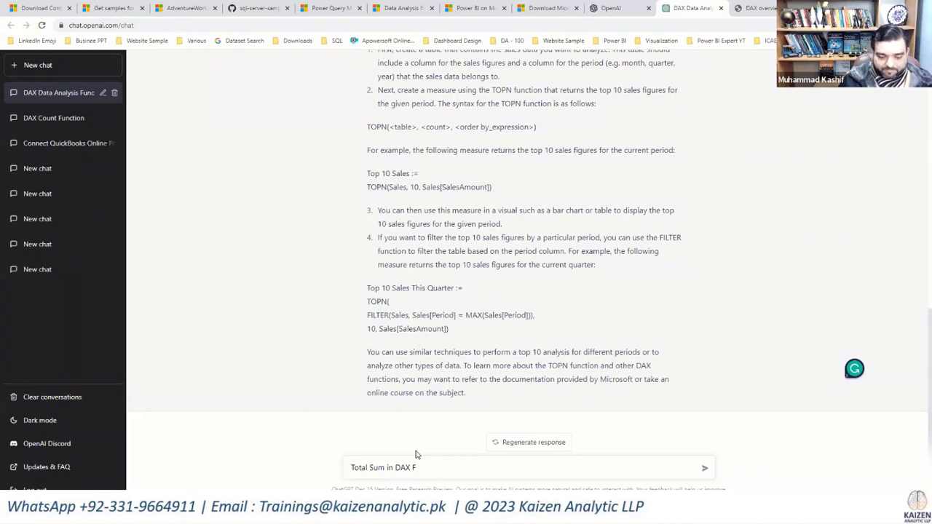
{"action": "type", "text": "uctiontion"}
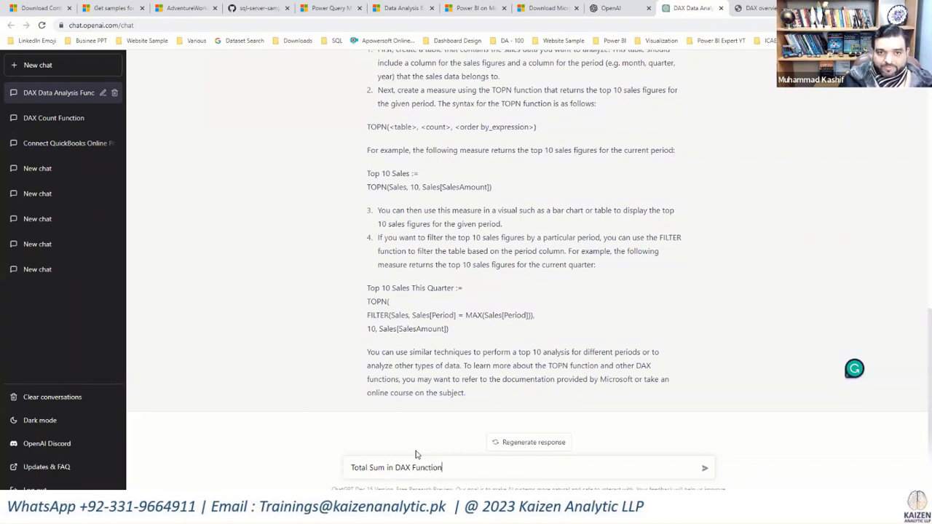
{"action": "key", "text": "Return"}
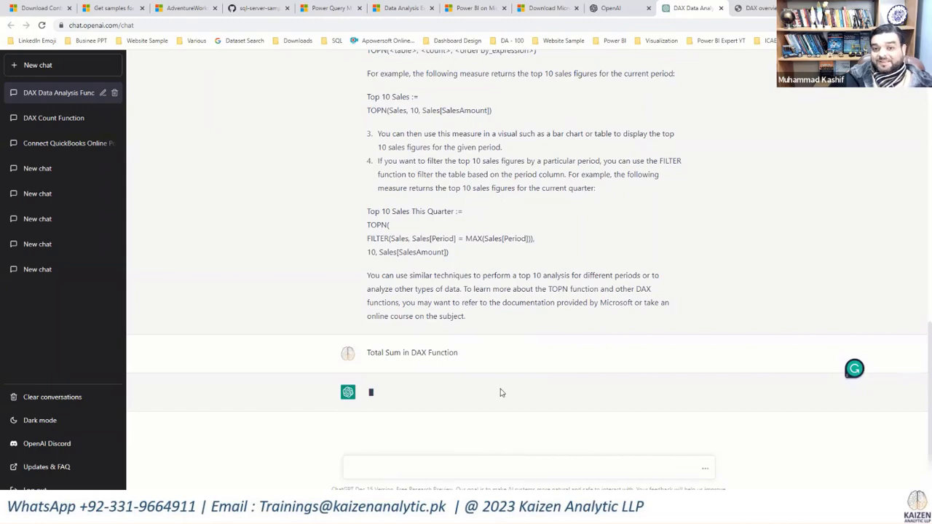
Step: Review the earlier top 10 answer, highlighting the TOPN syntax line and then the Top 10 Sales example measure
{"action": "scroll", "coordinate": [501, 386], "scroll_direction": "up", "scroll_amount": 3}
{"action": "scroll", "coordinate": [500, 380], "scroll_direction": "up", "scroll_amount": 1}
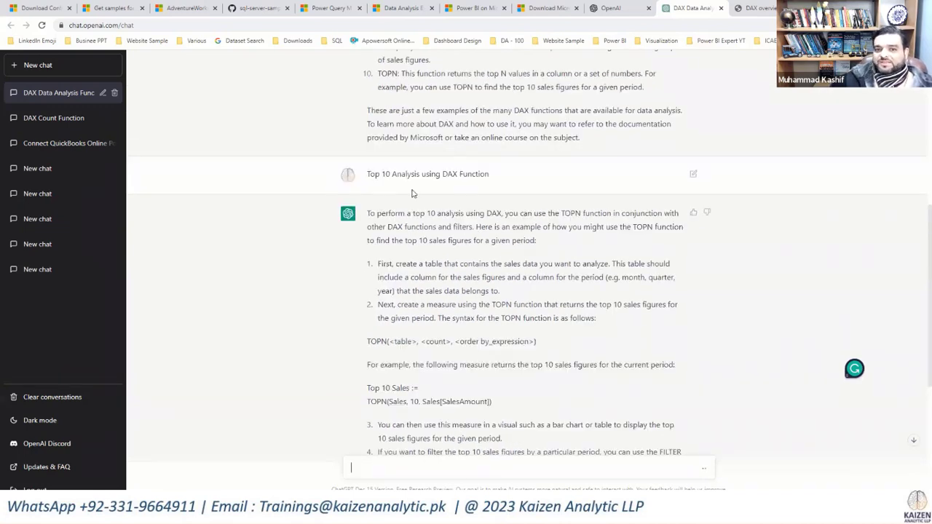
{"action": "scroll", "coordinate": [537, 340], "scroll_direction": "down", "scroll_amount": 1}
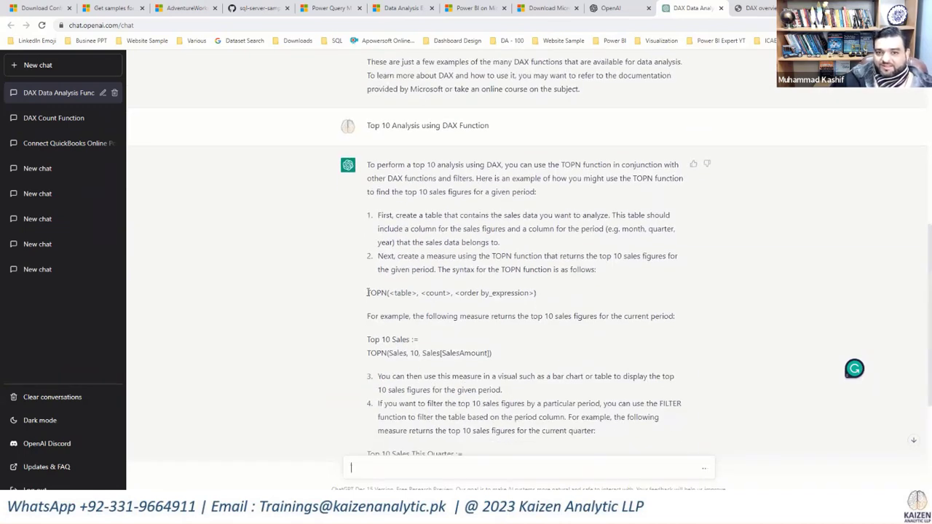
{"action": "left_click_drag", "start_coordinate": [368, 293], "coordinate": [542, 295]}
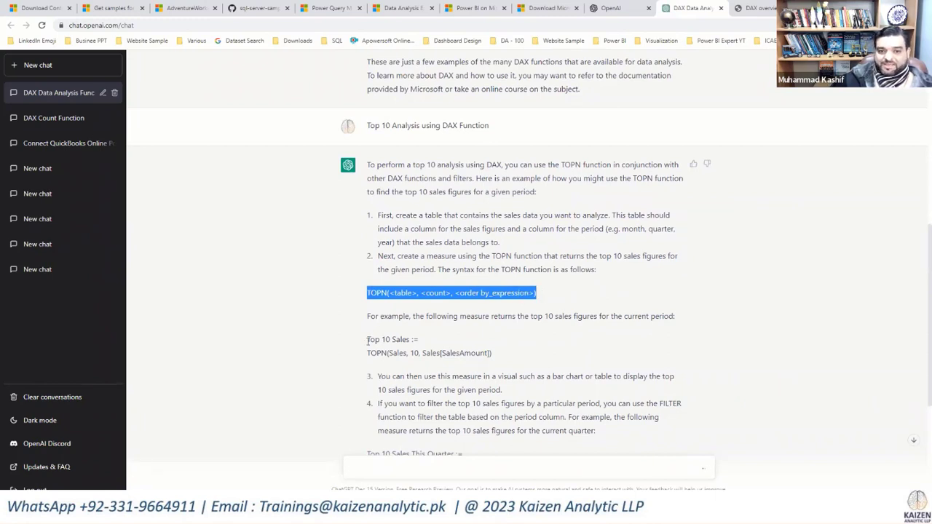
{"action": "left_click_drag", "start_coordinate": [369, 339], "coordinate": [500, 355]}
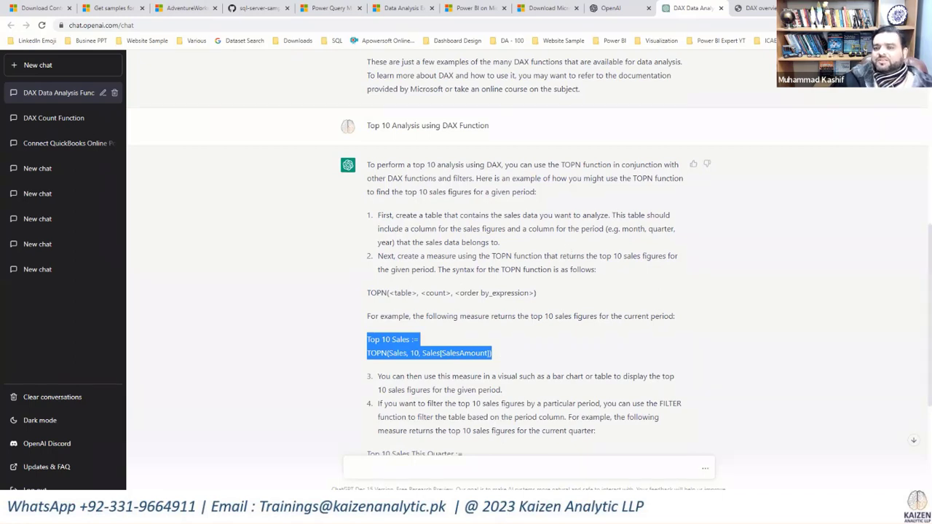
Step: Switch to Power BI Desktop and load a blank manually entered table named Calculations into the model
{"action": "key", "text": "alt+Tab"}
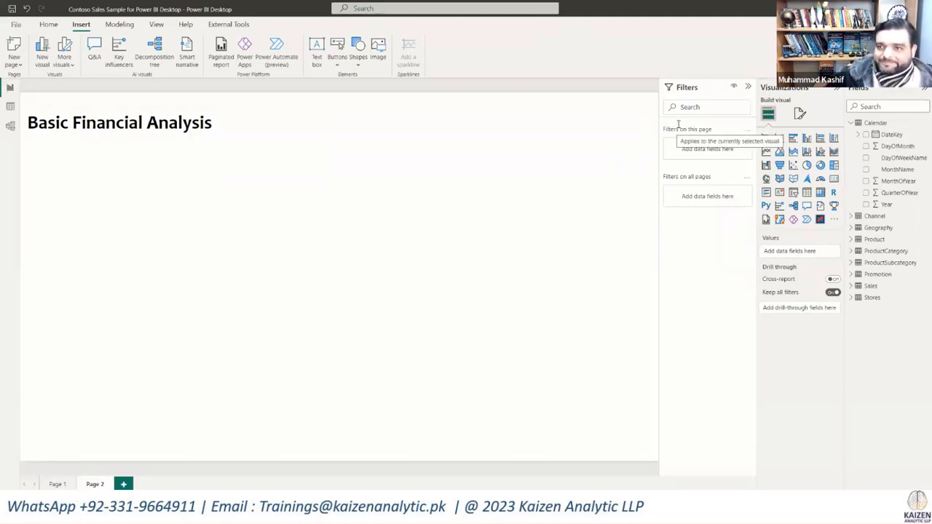
{"action": "left_click", "coordinate": [851, 123]}
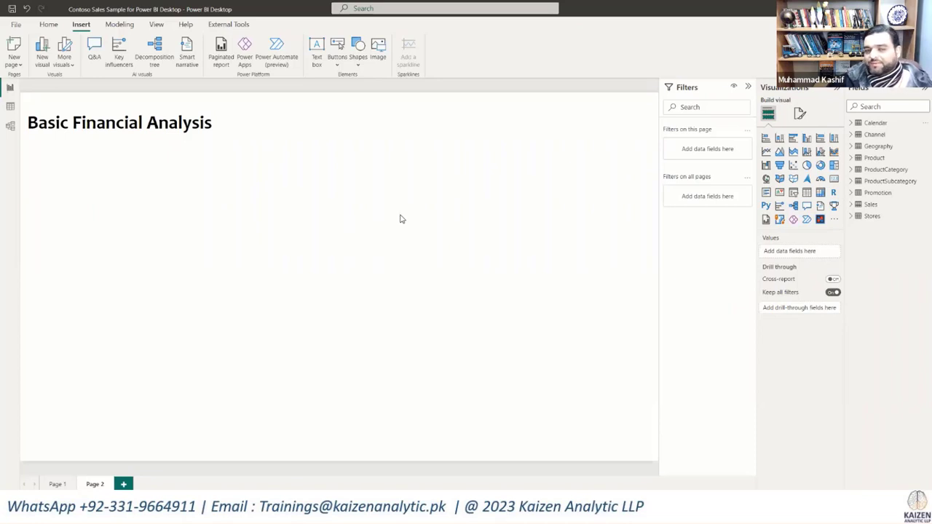
{"action": "left_click", "coordinate": [48, 24]}
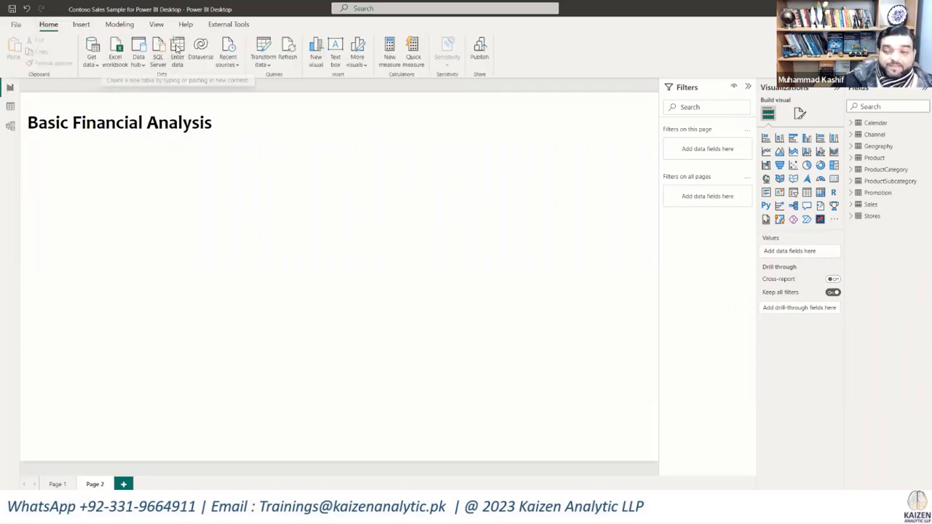
{"action": "left_click", "coordinate": [177, 47]}
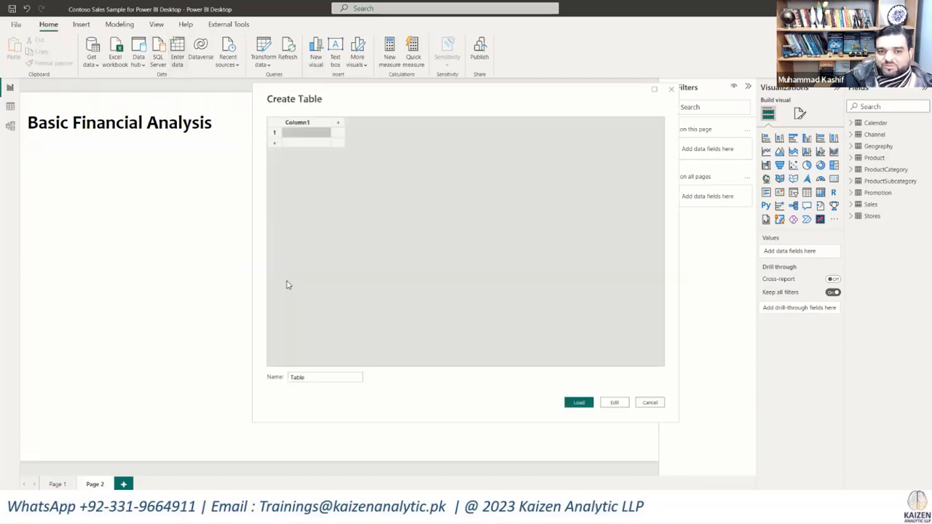
{"action": "double_click", "coordinate": [295, 377]}
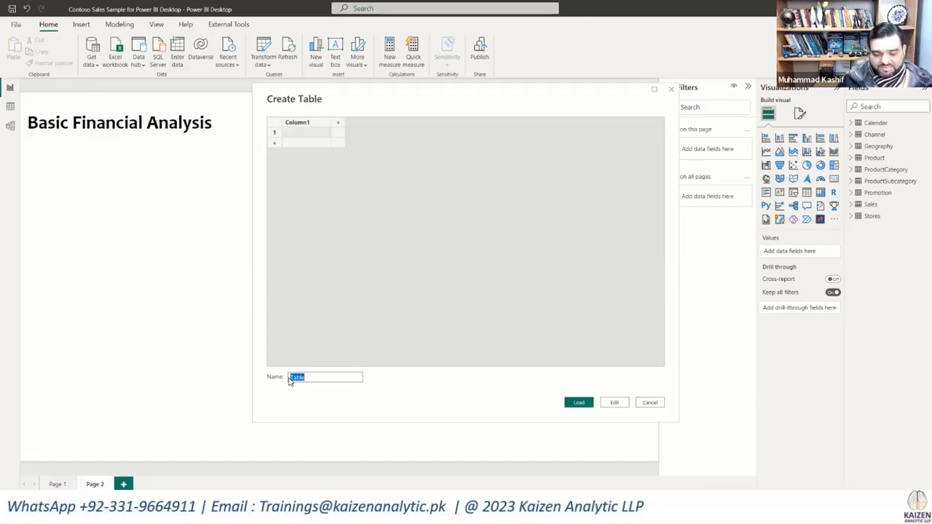
{"action": "type", "text": "Calc"}
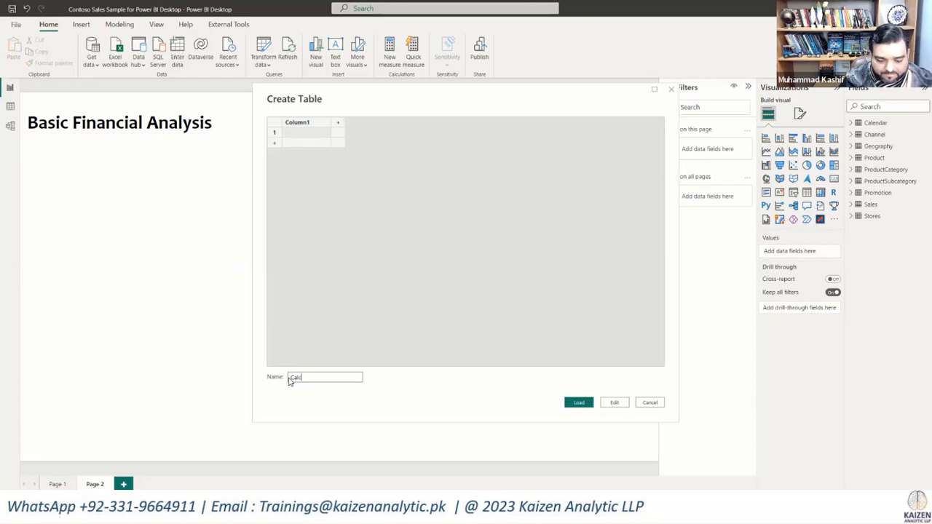
{"action": "type", "text": "ulations"}
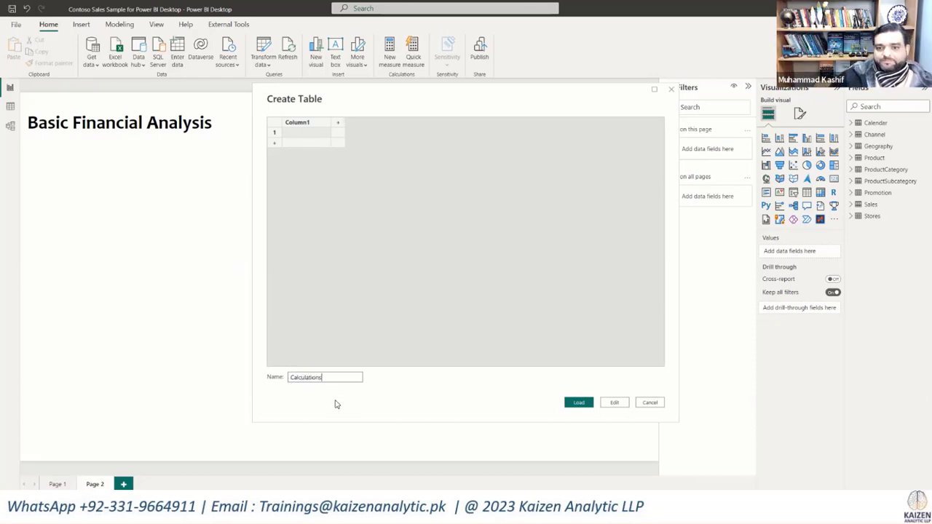
{"action": "left_click", "coordinate": [579, 402]}
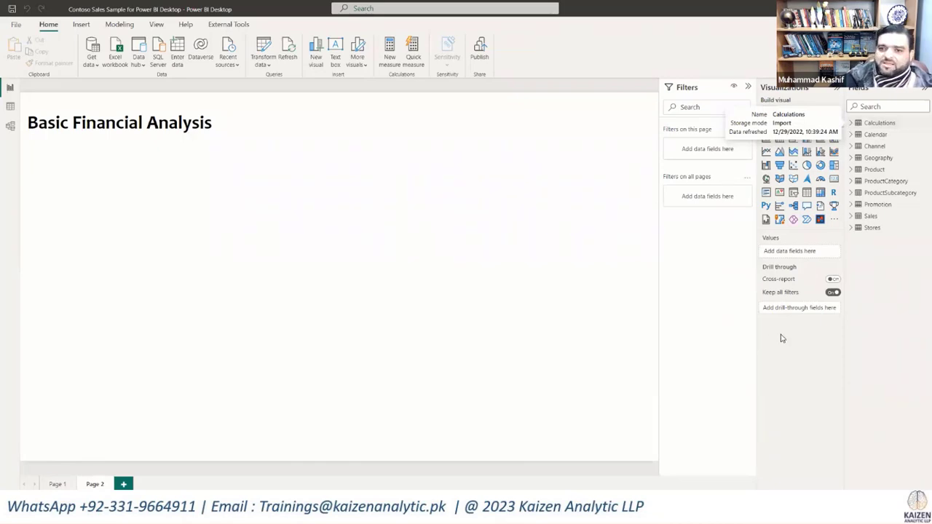
Step: View the Sales table's data, then check the Calculations table's fields and available options in the report
{"action": "left_click", "coordinate": [11, 106]}
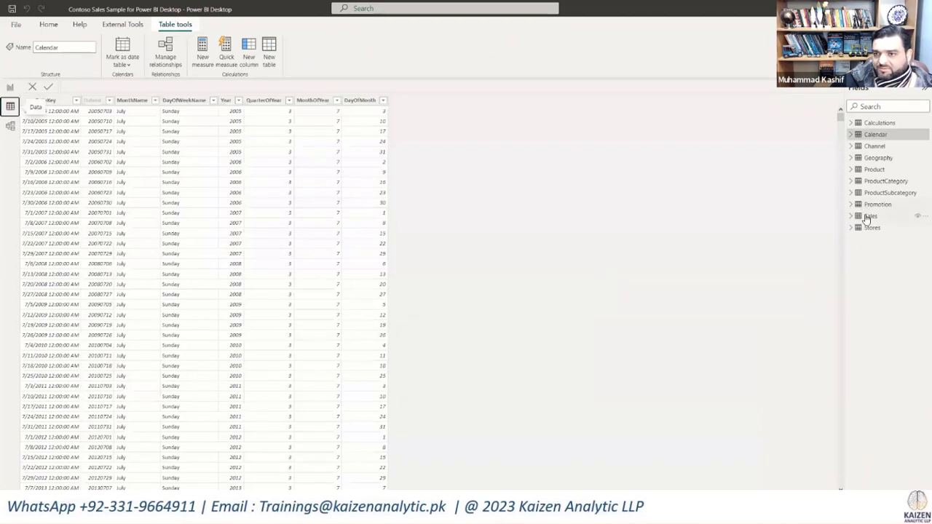
{"action": "left_click", "coordinate": [869, 215]}
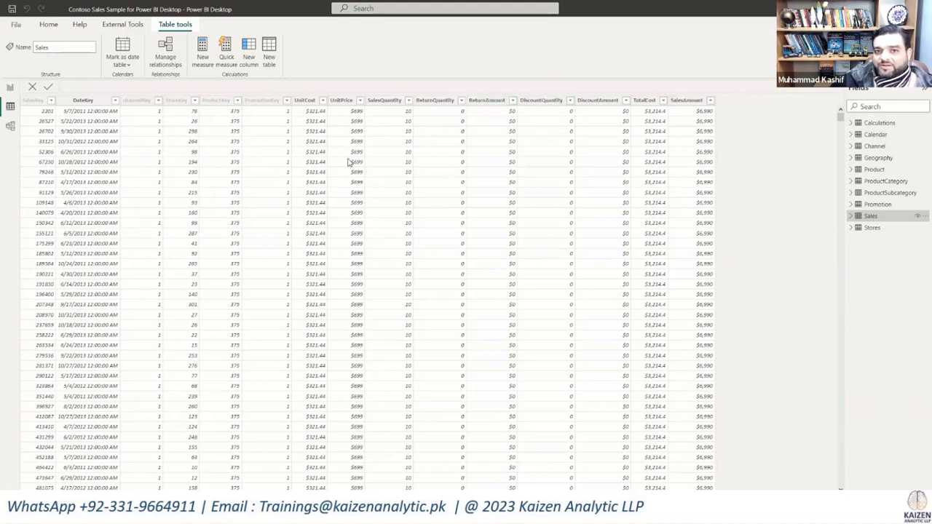
{"action": "left_click", "coordinate": [10, 87]}
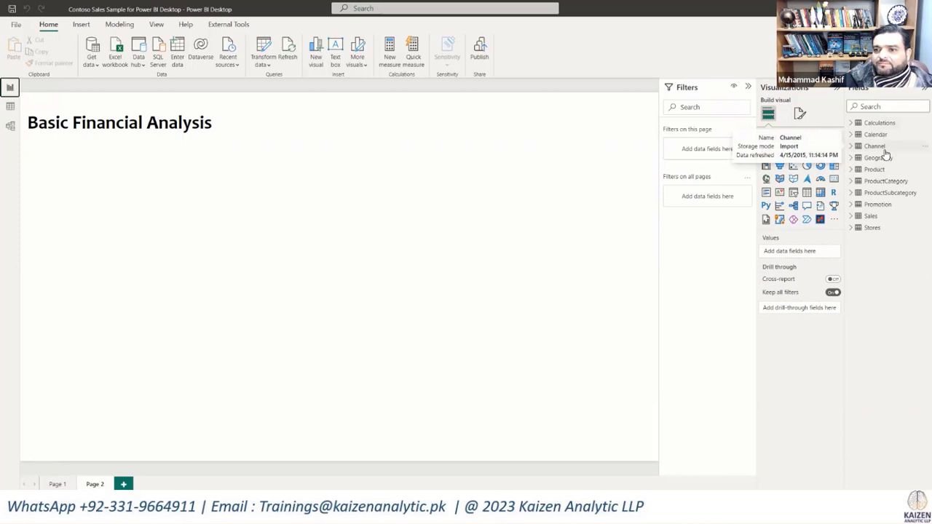
{"action": "left_click", "coordinate": [851, 123]}
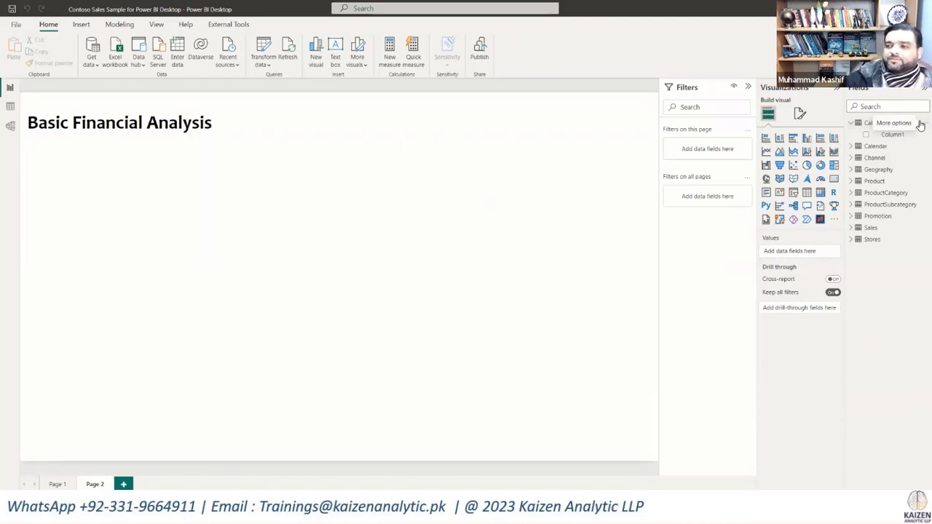
{"action": "left_click", "coordinate": [852, 123]}
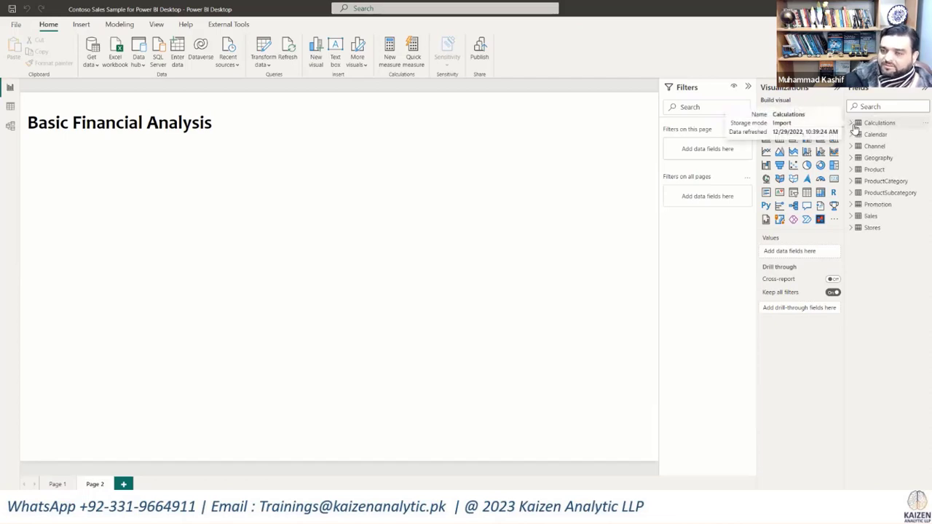
{"action": "left_click", "coordinate": [920, 124]}
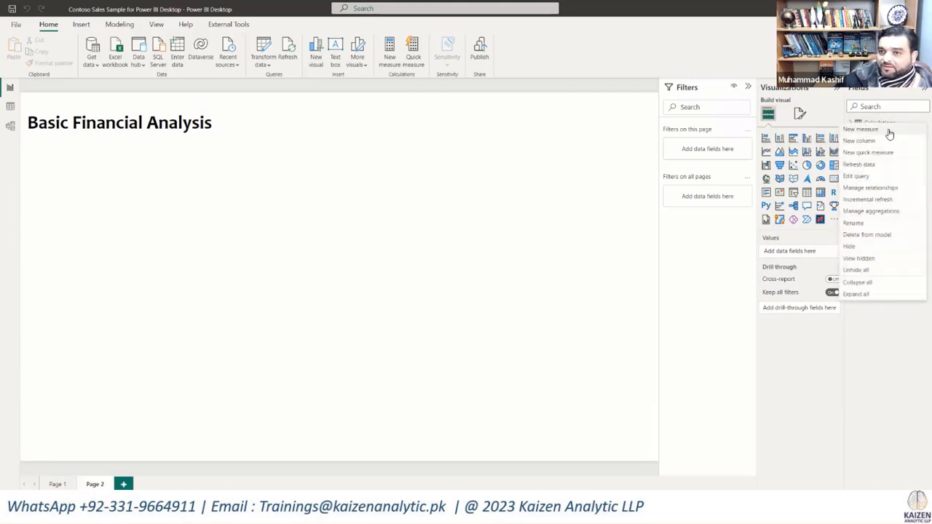
{"action": "left_click", "coordinate": [435, 185]}
Step: Create the measure Total Sales = SUM(Sales[SalesAmount]) in the Calculations table
{"action": "left_click", "coordinate": [867, 124]}
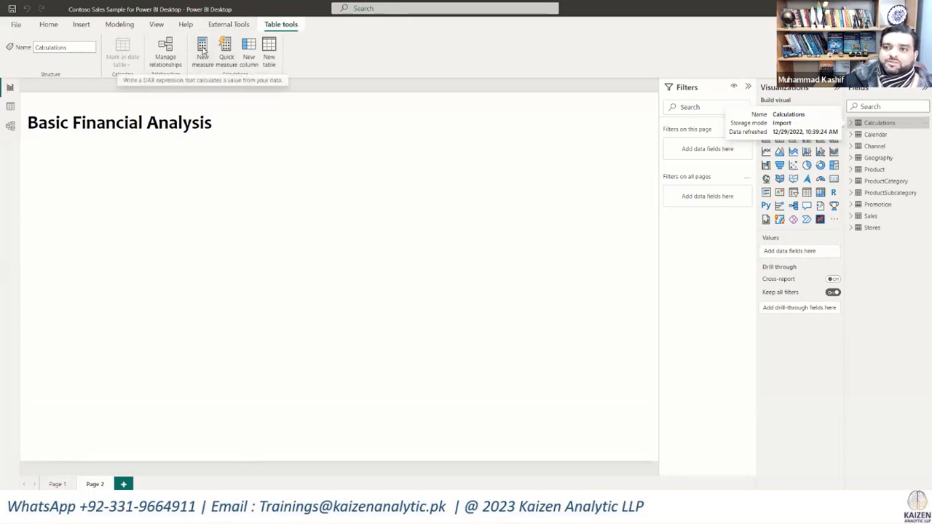
{"action": "left_click", "coordinate": [202, 50]}
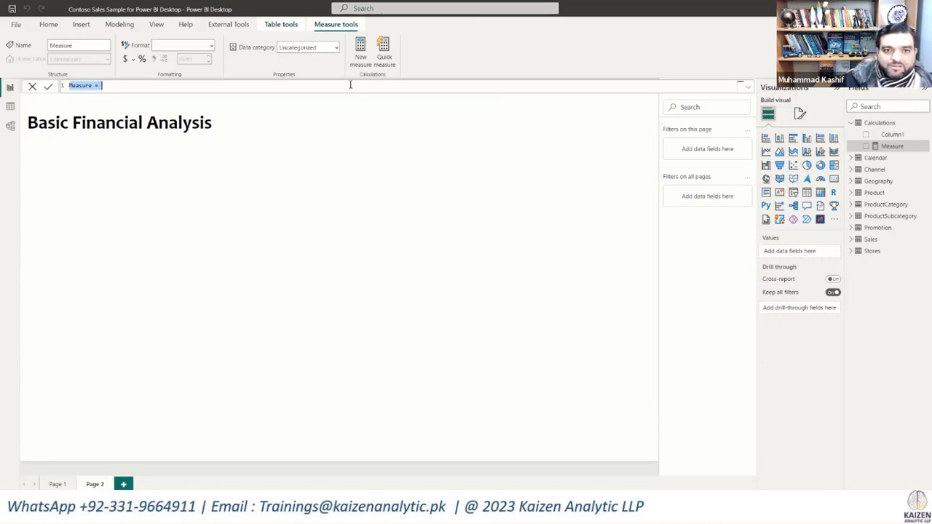
{"action": "scroll", "coordinate": [349, 88], "scroll_direction": "up", "scroll_amount": 3}
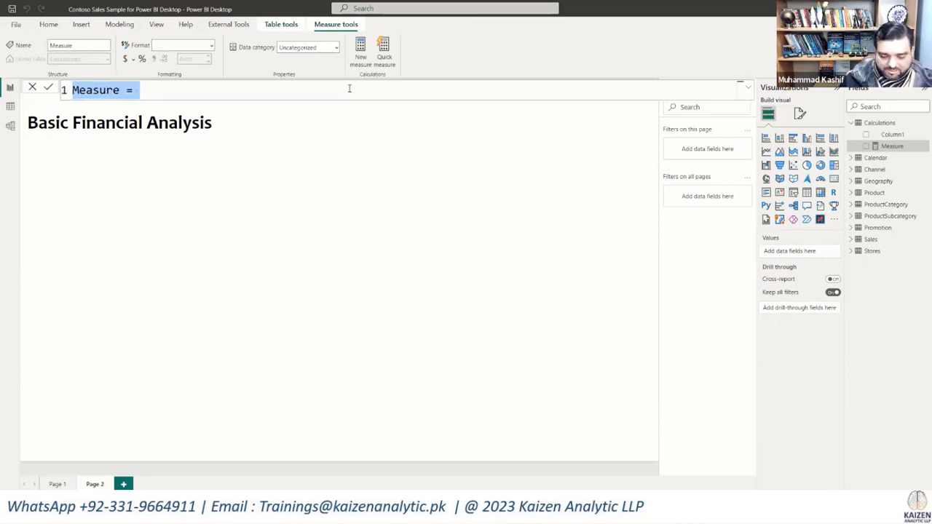
{"action": "key", "text": "BackSpace"}
{"action": "type", "text": "Total Sales"}
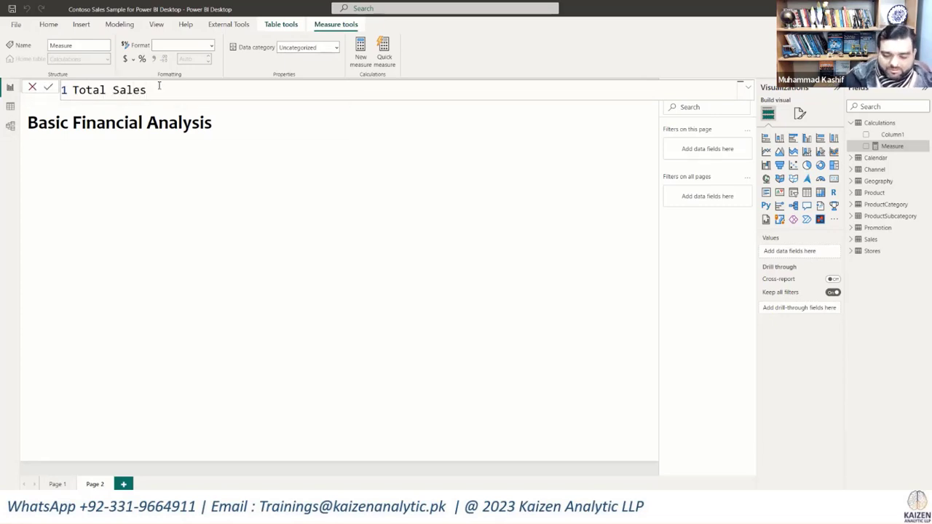
{"action": "type", "text": " = SUM"}
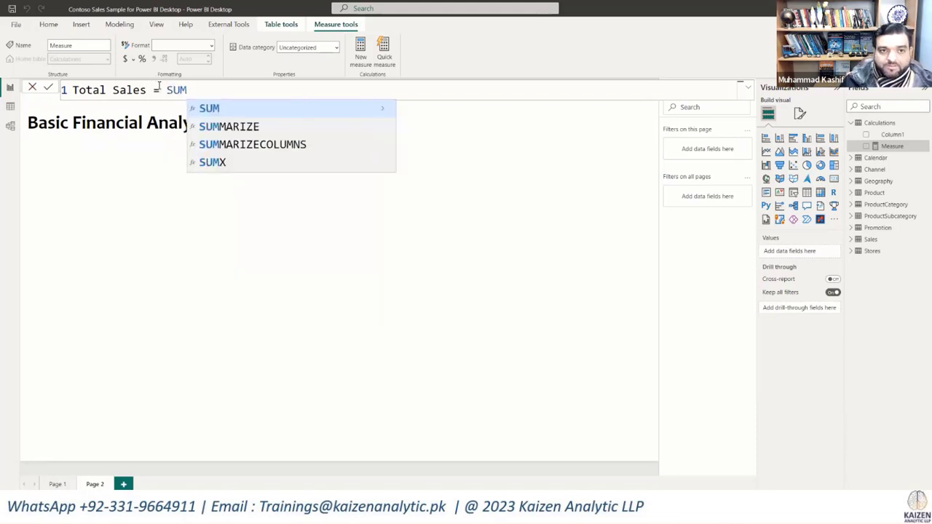
{"action": "type", "text": "(Sal"}
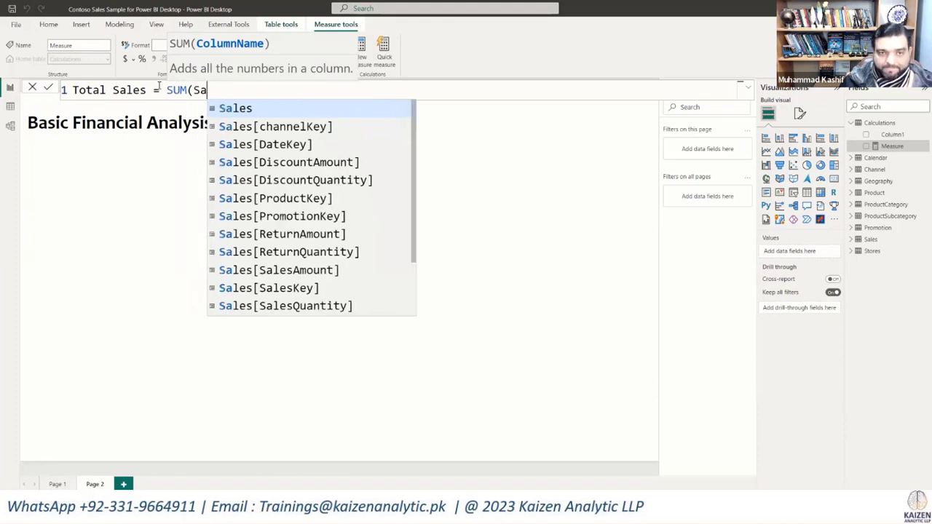
{"action": "left_click", "coordinate": [310, 269]}
{"action": "type", "text": ")"}
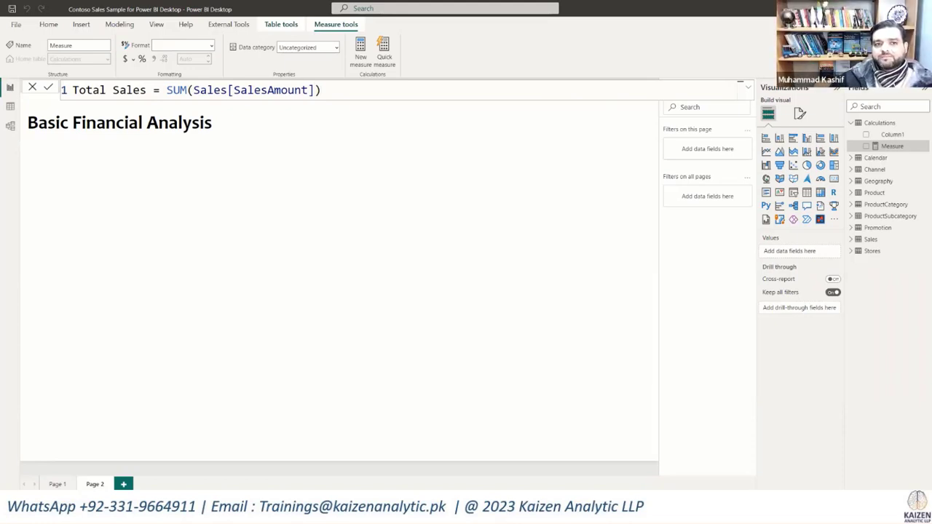
{"action": "left_click", "coordinate": [49, 87]}
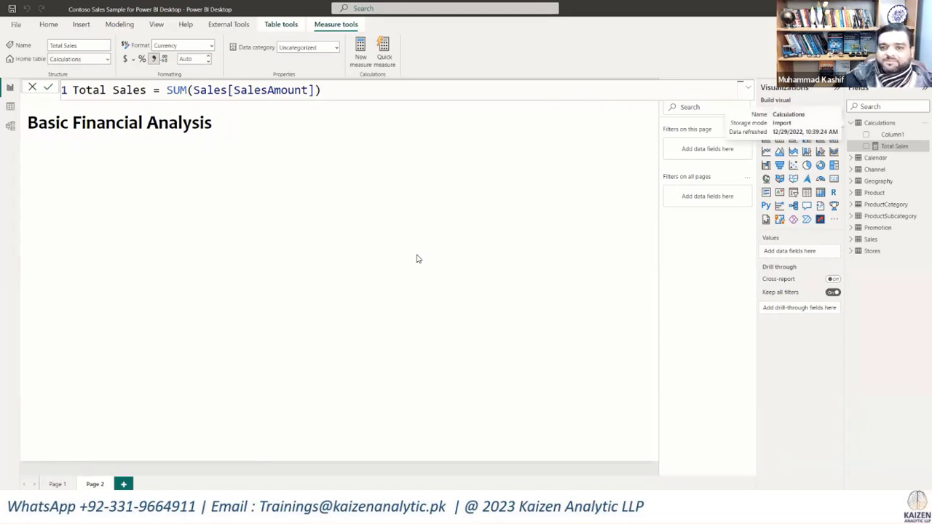
{"action": "left_click", "coordinate": [417, 258]}
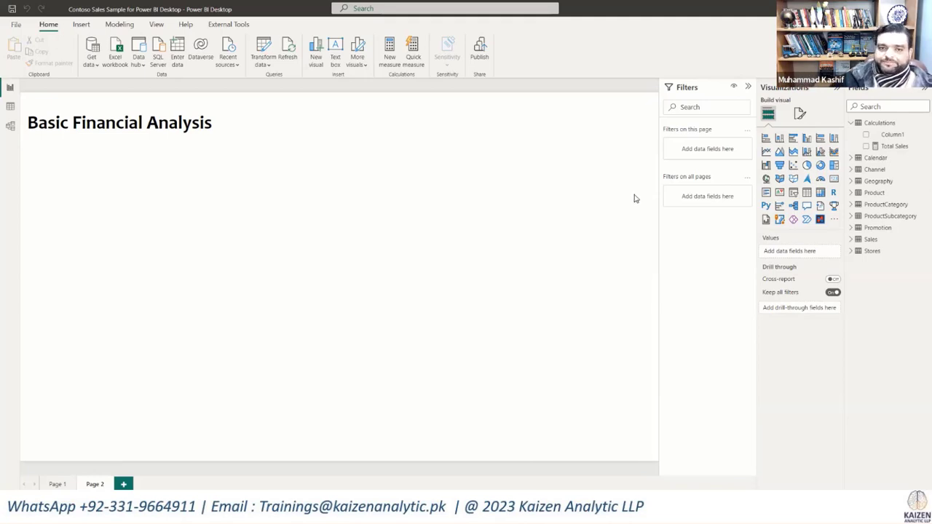
Step: Add the Total Sales measure to the page as a Card visual and shrink the card to a small box
{"action": "left_click", "coordinate": [896, 146]}
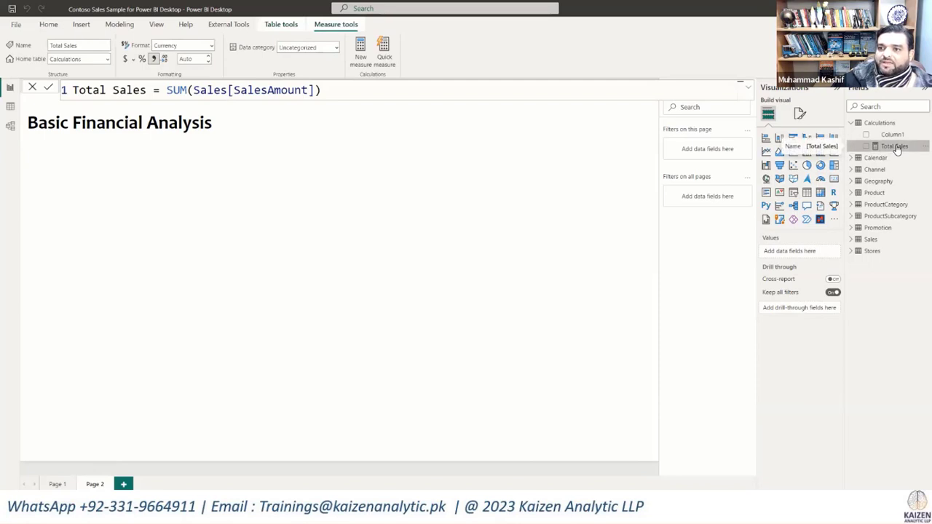
{"action": "left_click_drag", "start_coordinate": [895, 146], "coordinate": [239, 242]}
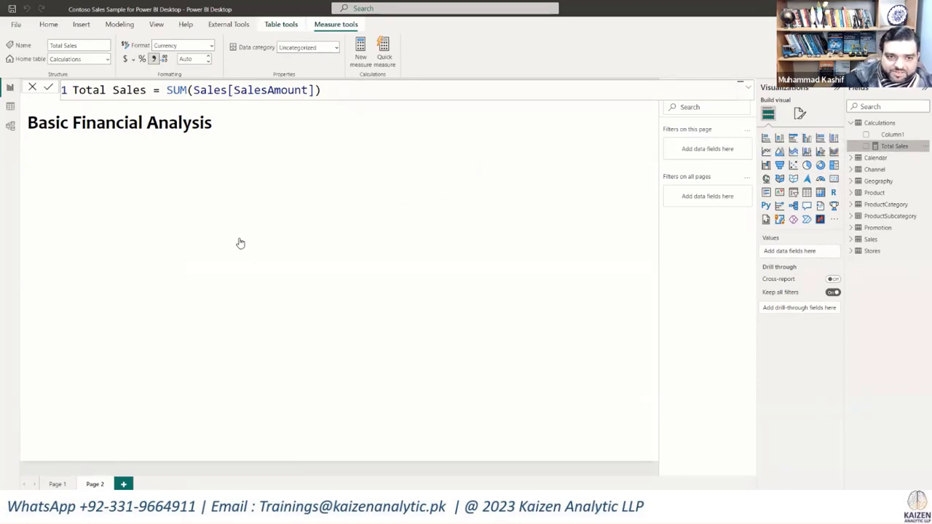
{"action": "left_click", "coordinate": [834, 179]}
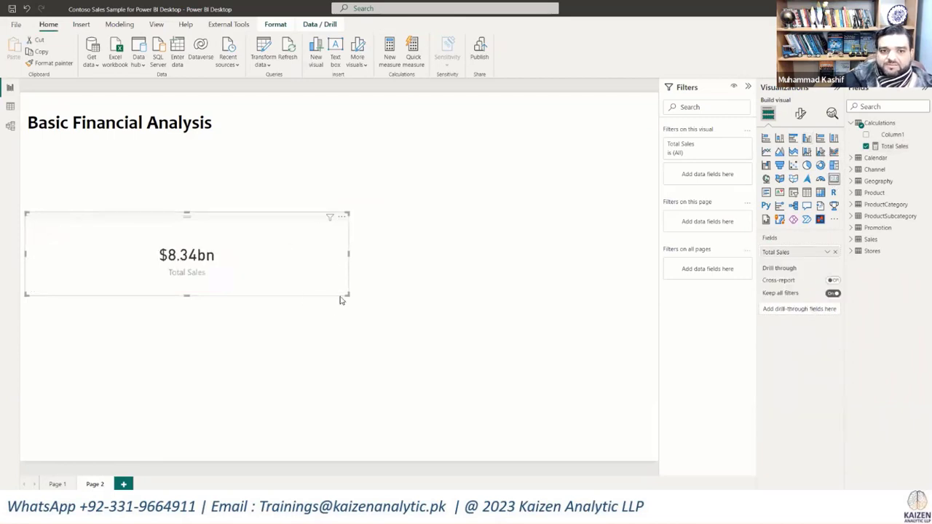
{"action": "left_click_drag", "start_coordinate": [274, 290], "coordinate": [123, 282]}
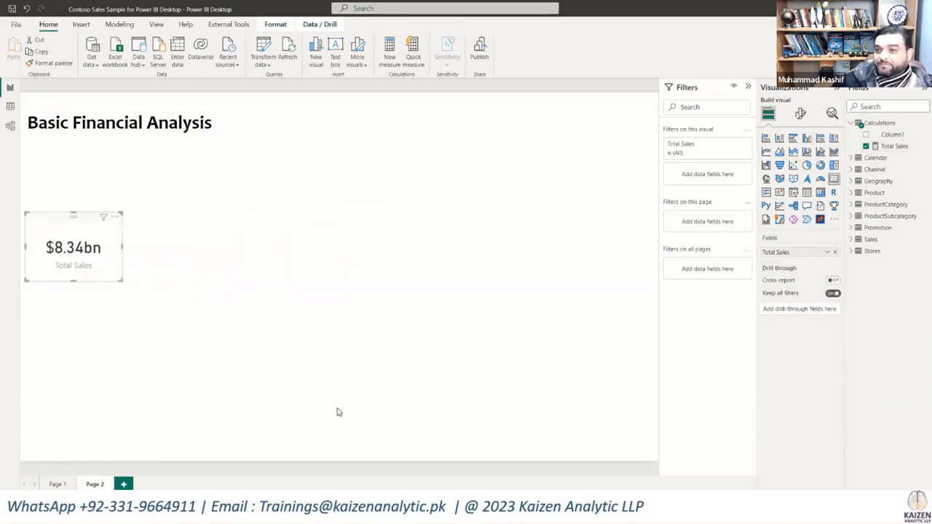
{"action": "left_click", "coordinate": [376, 223]}
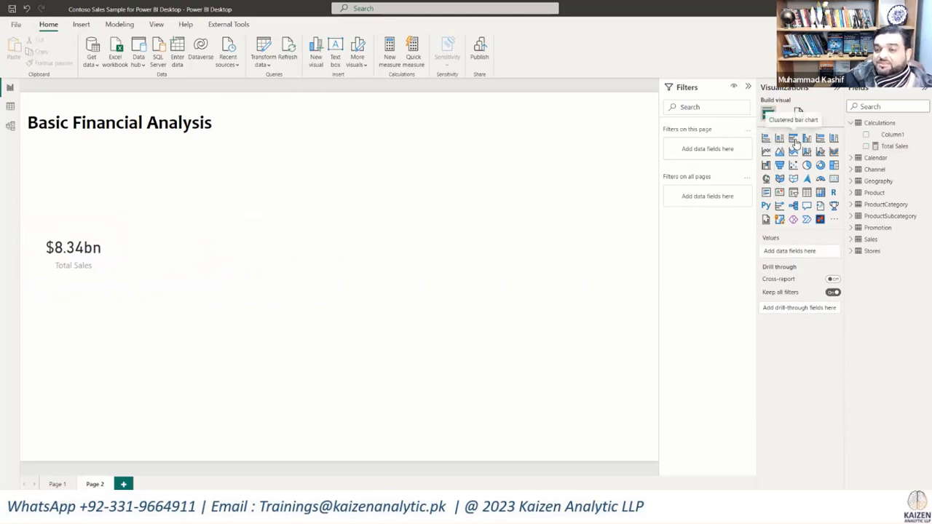
Step: Insert a clustered bar chart of Total Sales by ChannelName beside the card and extend its height to fit all channels
{"action": "left_click", "coordinate": [795, 143]}
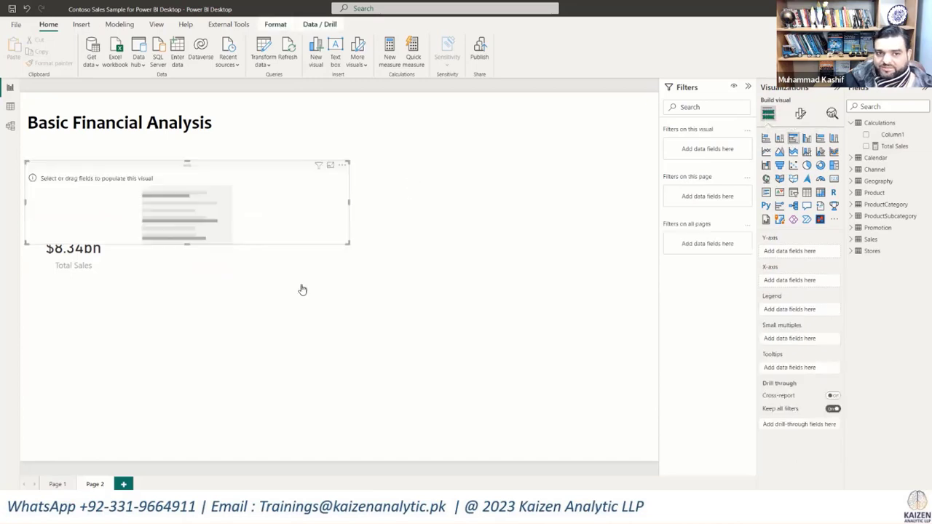
{"action": "left_click_drag", "start_coordinate": [300, 240], "coordinate": [467, 301]}
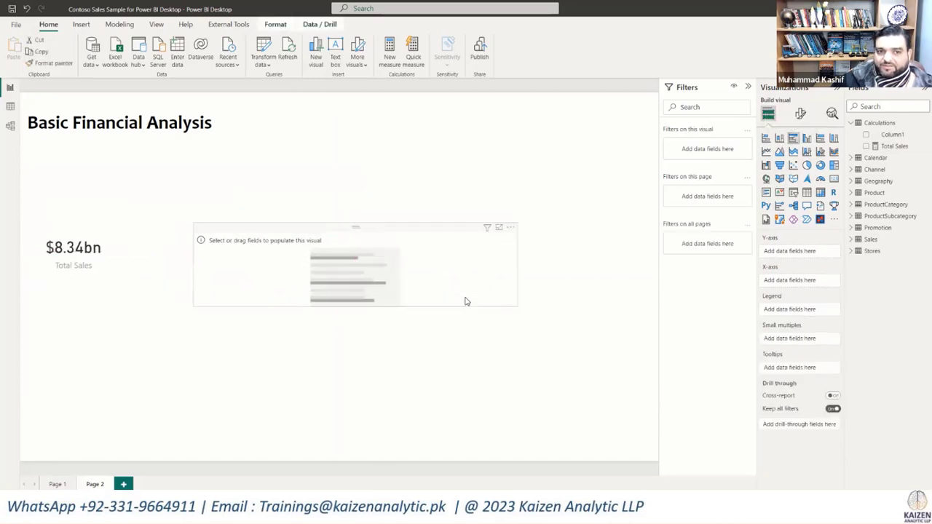
{"action": "left_click", "coordinate": [867, 146]}
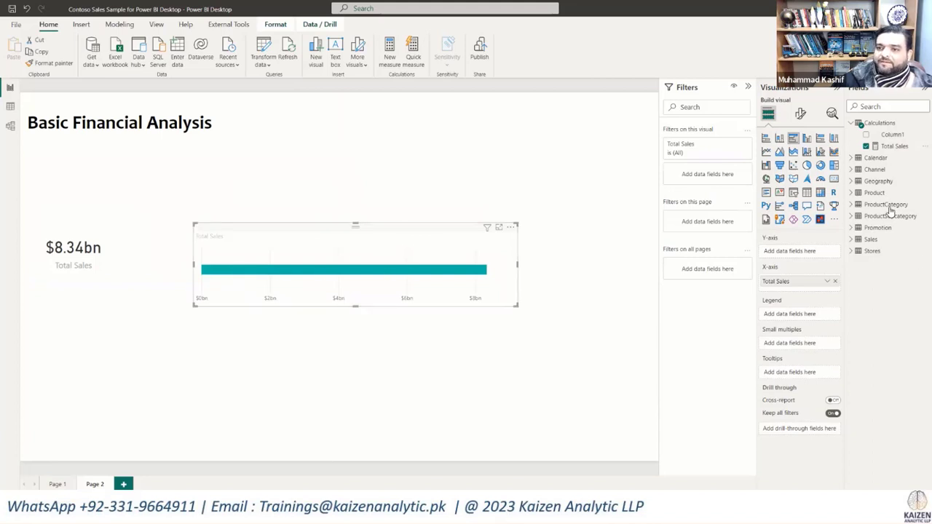
{"action": "left_click", "coordinate": [854, 172]}
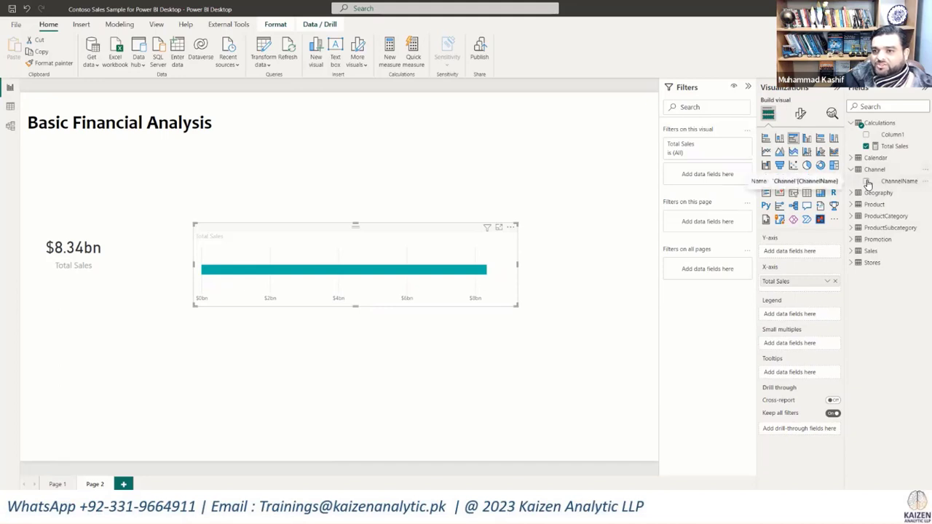
{"action": "left_click", "coordinate": [867, 182]}
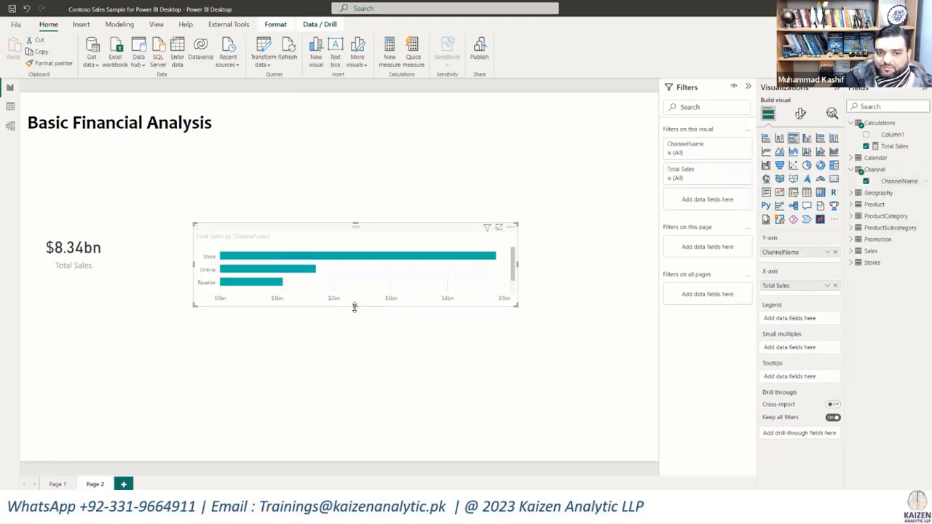
{"action": "left_click_drag", "start_coordinate": [355, 307], "coordinate": [365, 412]}
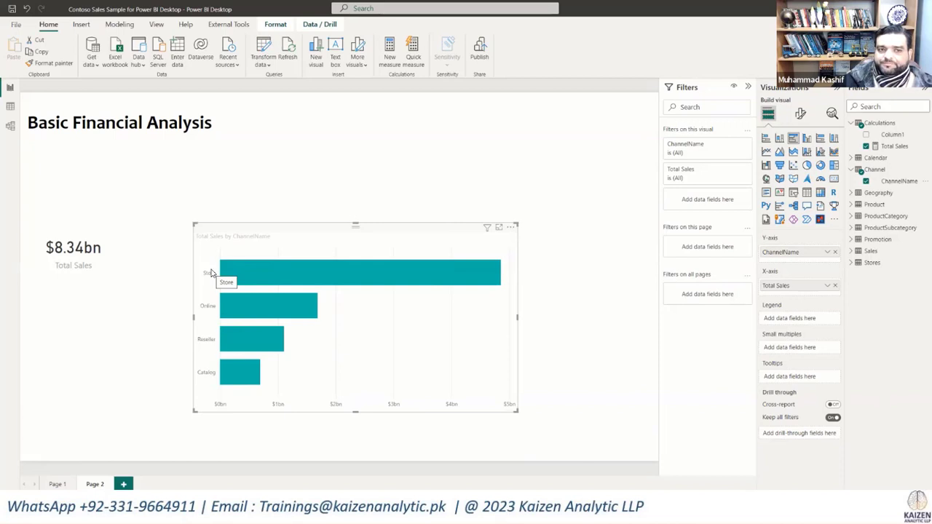
{"action": "left_click", "coordinate": [34, 203]}
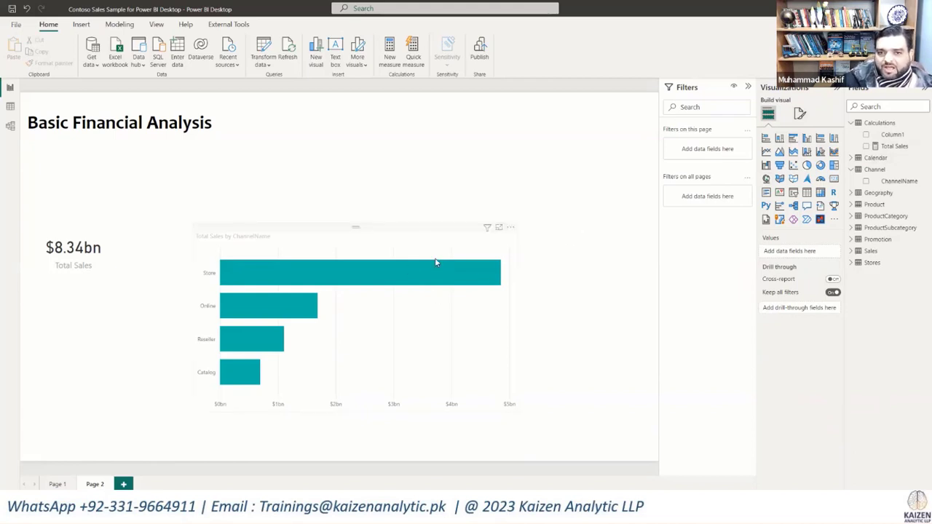
Step: Replace the Total Sales card and channel bar chart with an empty clustered column chart enlarged across most of the page
{"action": "left_click_drag", "start_coordinate": [591, 177], "coordinate": [2, 432]}
{"action": "key", "text": "Delete"}
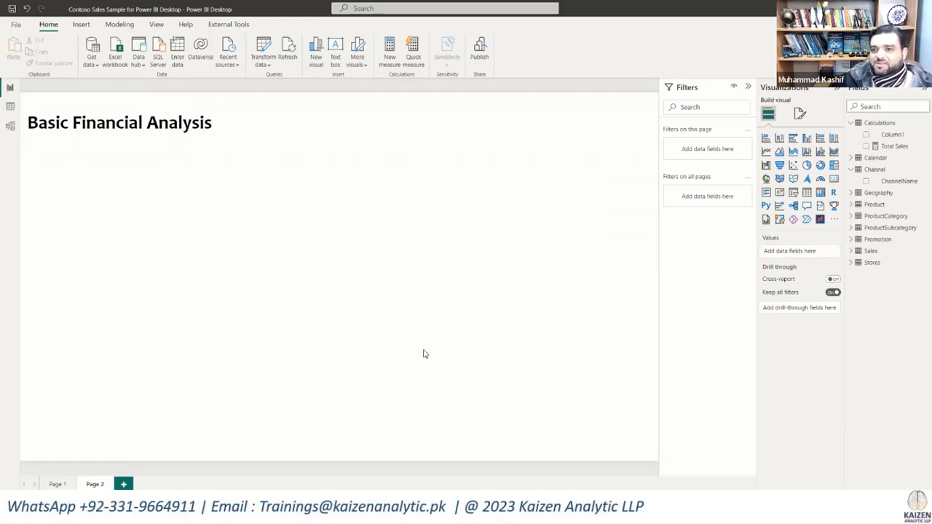
{"action": "left_click", "coordinate": [807, 139]}
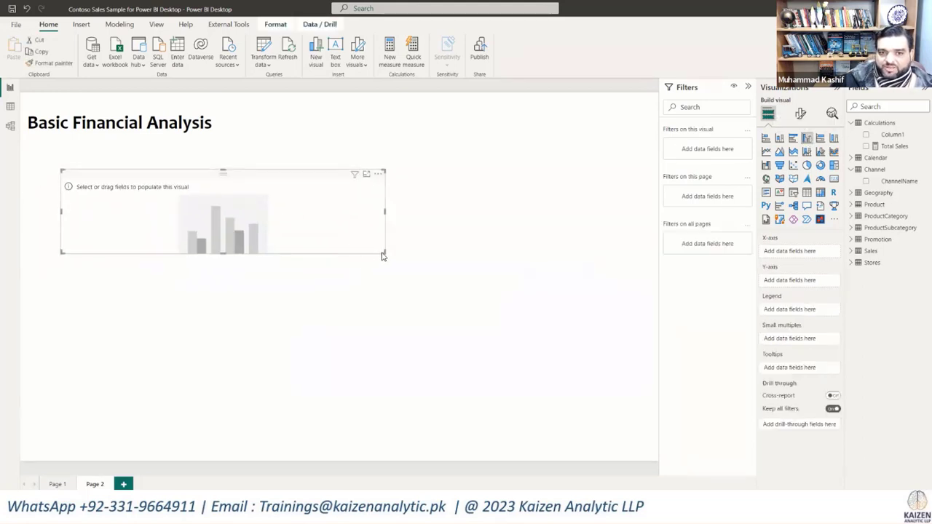
{"action": "left_click_drag", "start_coordinate": [383, 252], "coordinate": [608, 415]}
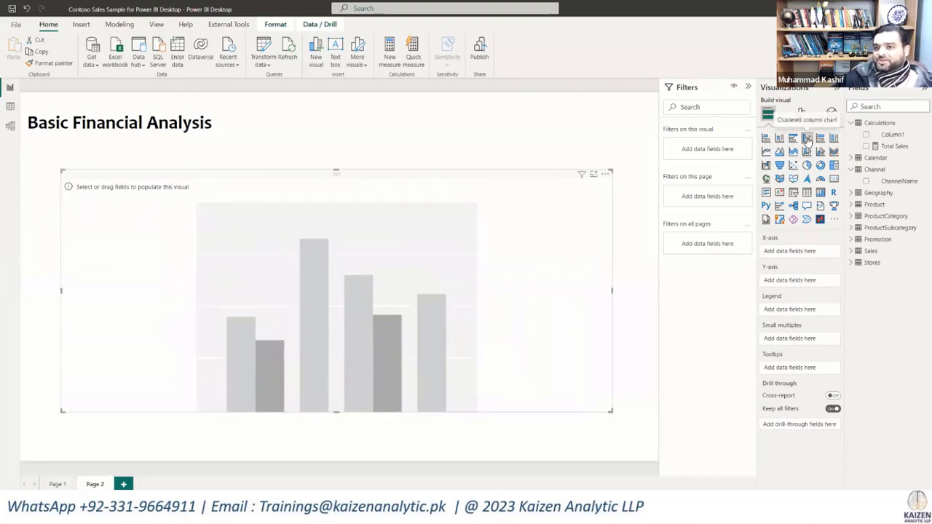
Step: Plot the Total Sales measure by the Calendar table's Year in the column chart
{"action": "left_click", "coordinate": [866, 146]}
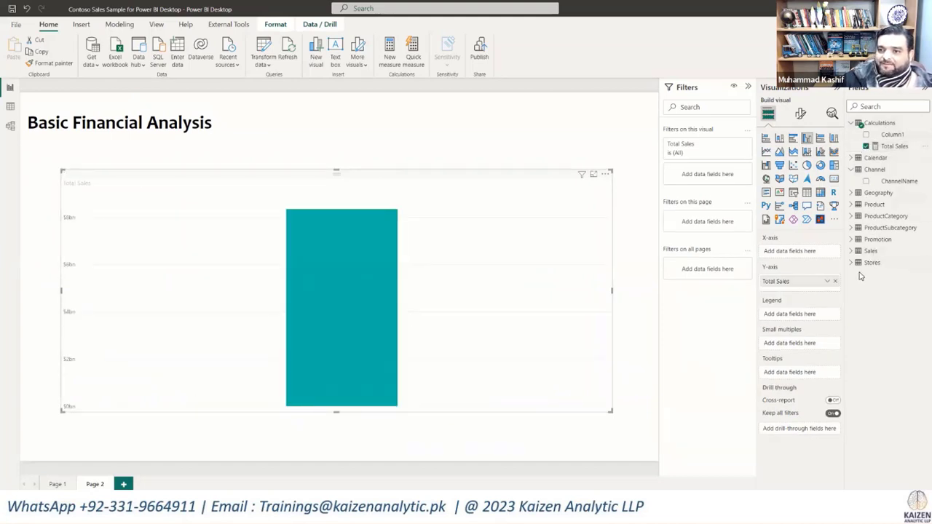
{"action": "left_click", "coordinate": [852, 159]}
{"action": "left_click_drag", "start_coordinate": [885, 239], "coordinate": [791, 255]}
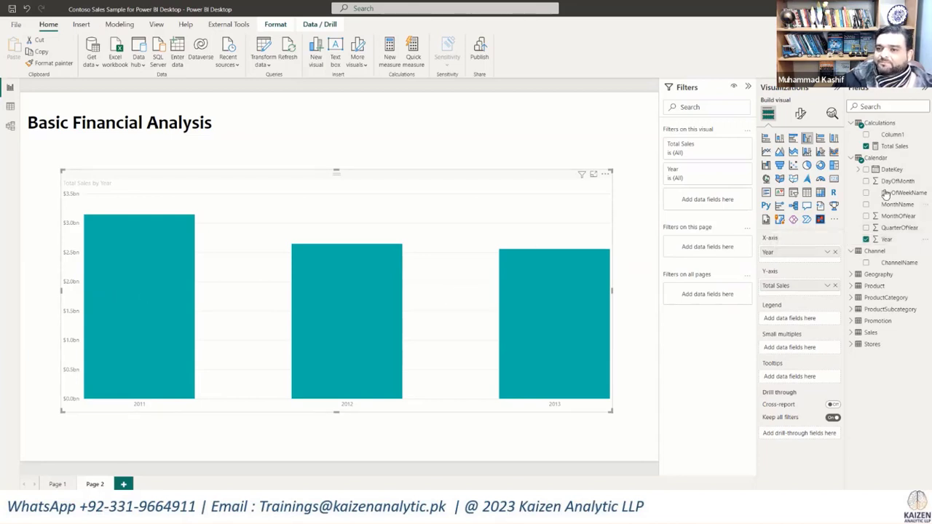
Step: Add ProductCategory from the ProductCategory table below Year on the column chart's X-axis as a second hierarchy level
{"action": "left_click", "coordinate": [851, 286]}
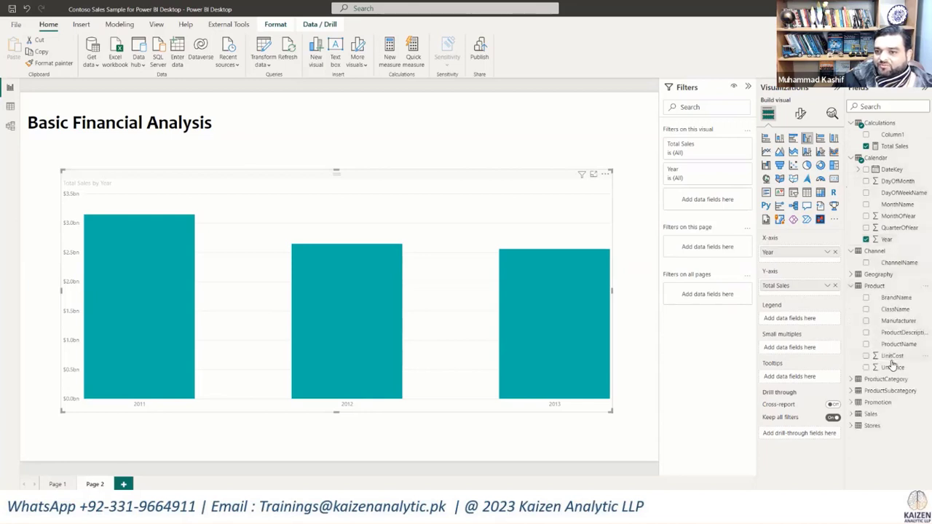
{"action": "left_click", "coordinate": [850, 285]}
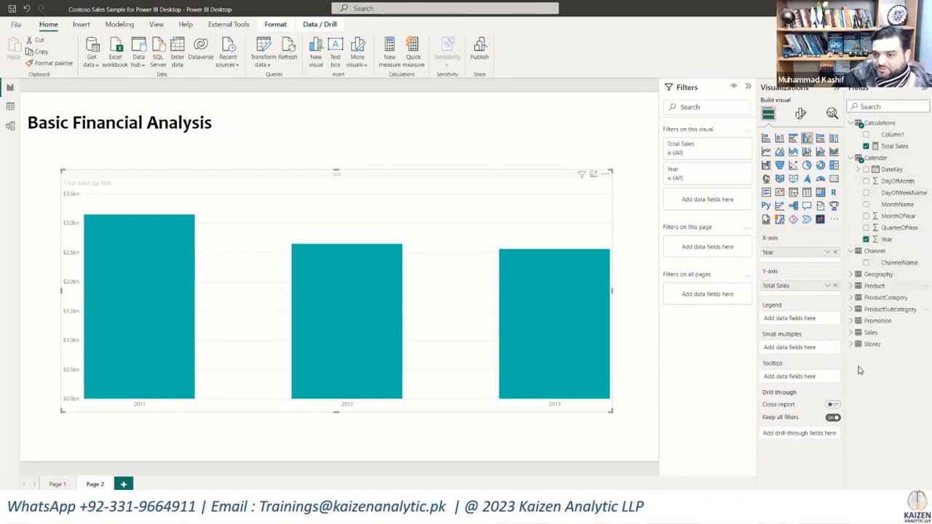
{"action": "left_click", "coordinate": [851, 298]}
{"action": "left_click_drag", "start_coordinate": [896, 309], "coordinate": [808, 261]}
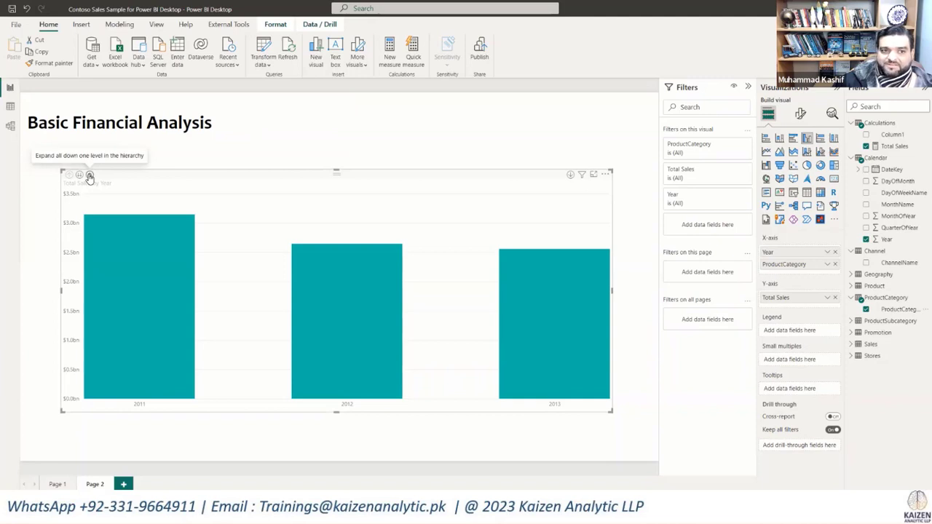
Step: Drill down into the 2011 column to view its sales by product category, then drill back up to the years
{"action": "right_click", "coordinate": [122, 261]}
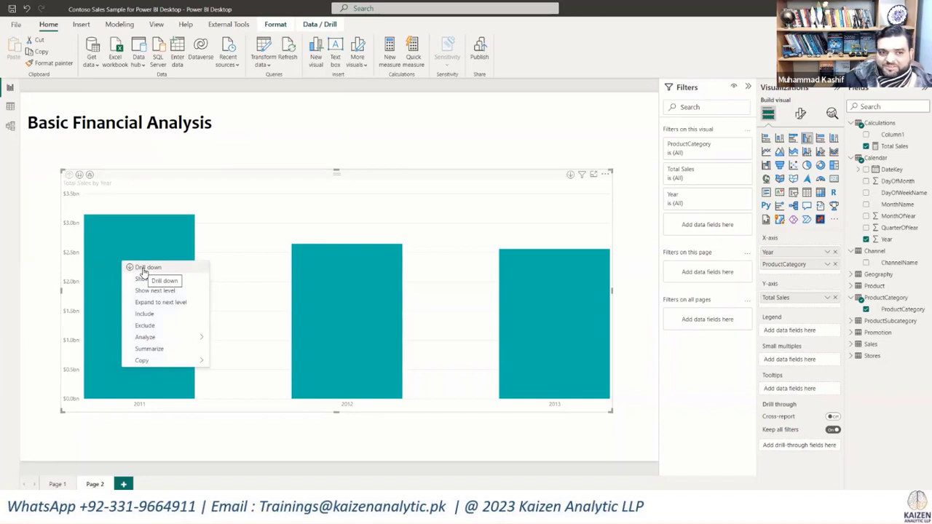
{"action": "left_click", "coordinate": [144, 269]}
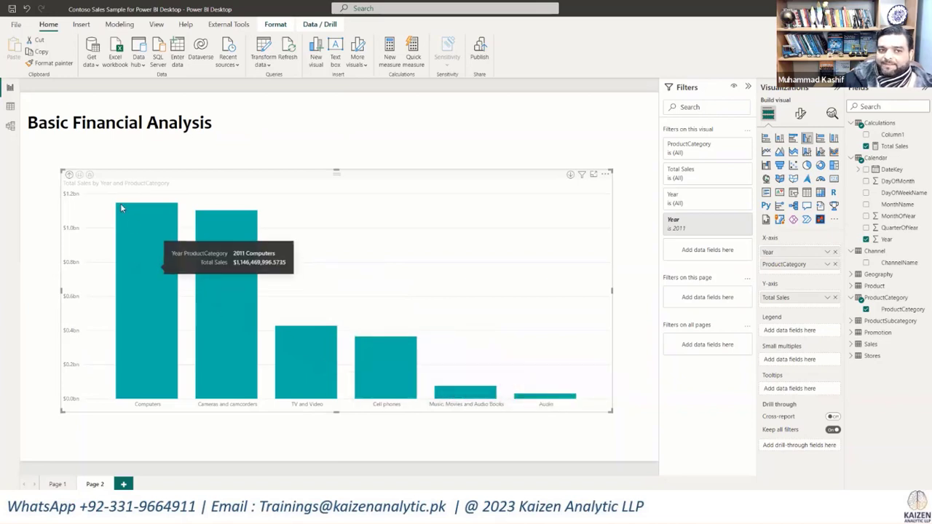
{"action": "left_click", "coordinate": [69, 178]}
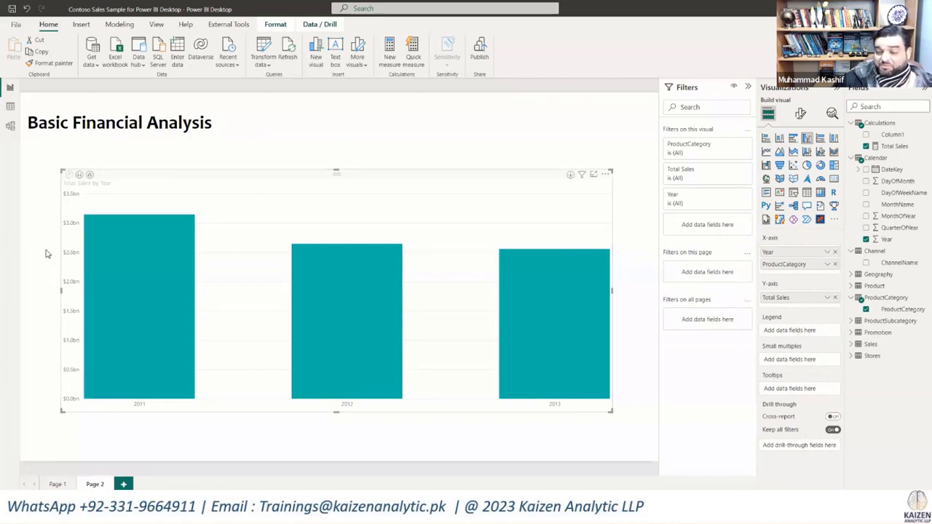
{"action": "right_click", "coordinate": [350, 289]}
{"action": "mouse_move", "coordinate": [399, 364]}
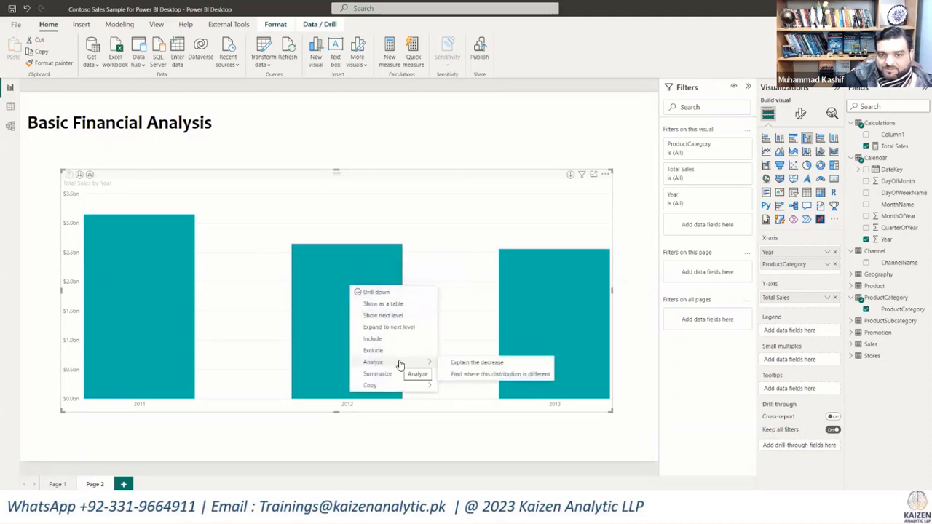
{"action": "left_click", "coordinate": [466, 364]}
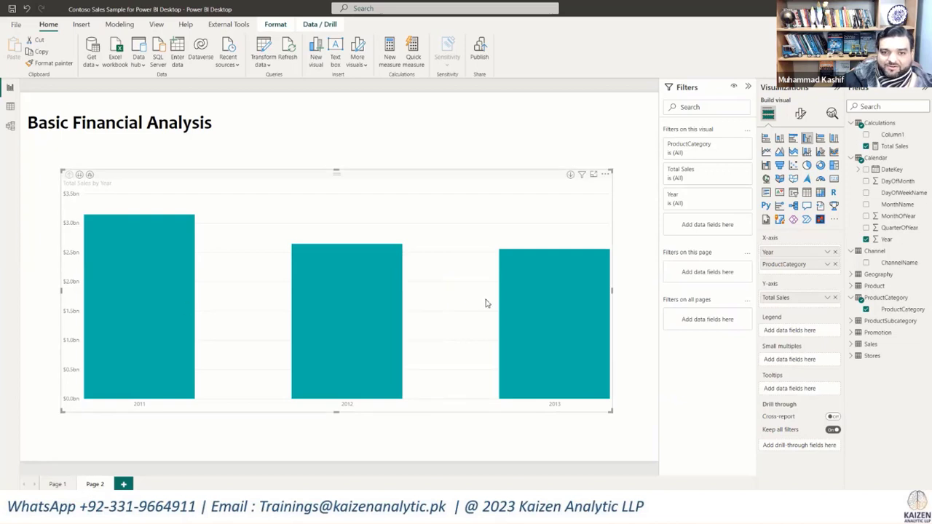
Step: Run the Explain the decrease analysis on the 2013 column of the Total Sales by Year chart
{"action": "right_click", "coordinate": [549, 293]}
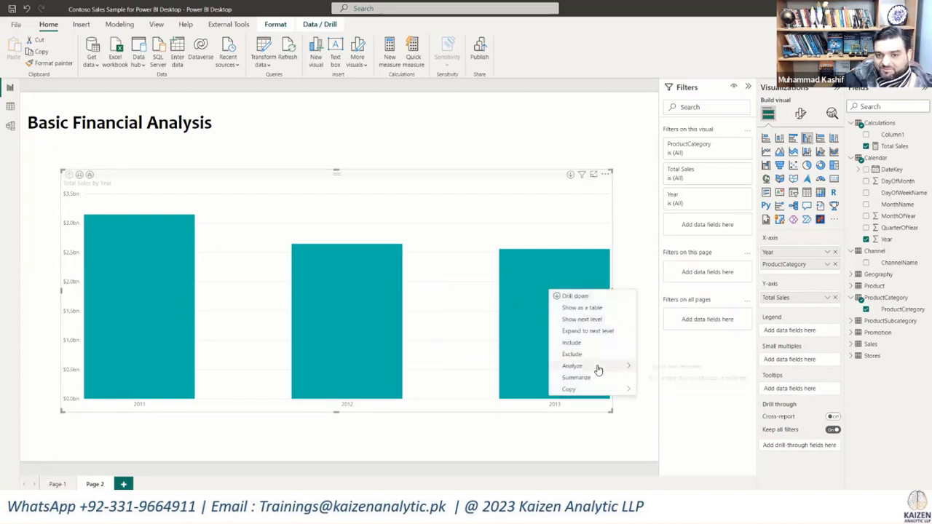
{"action": "mouse_move", "coordinate": [598, 370]}
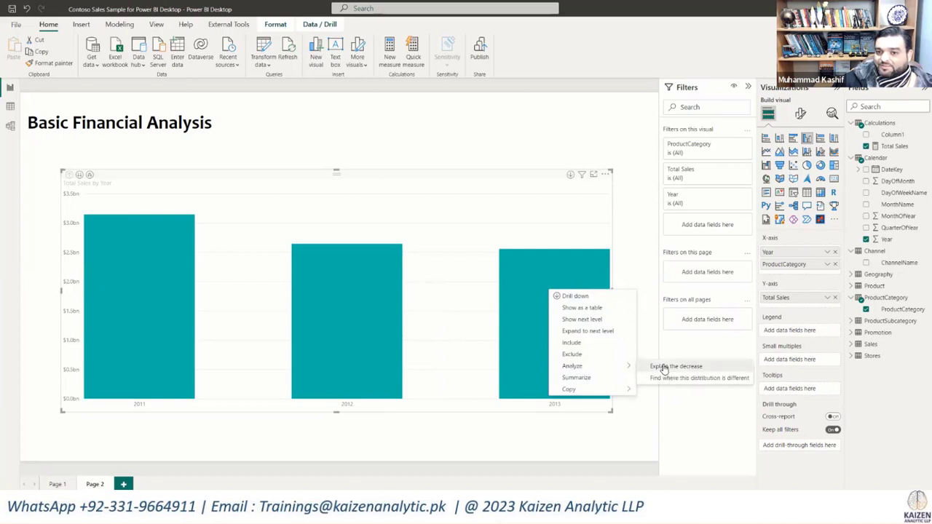
{"action": "left_click", "coordinate": [664, 368]}
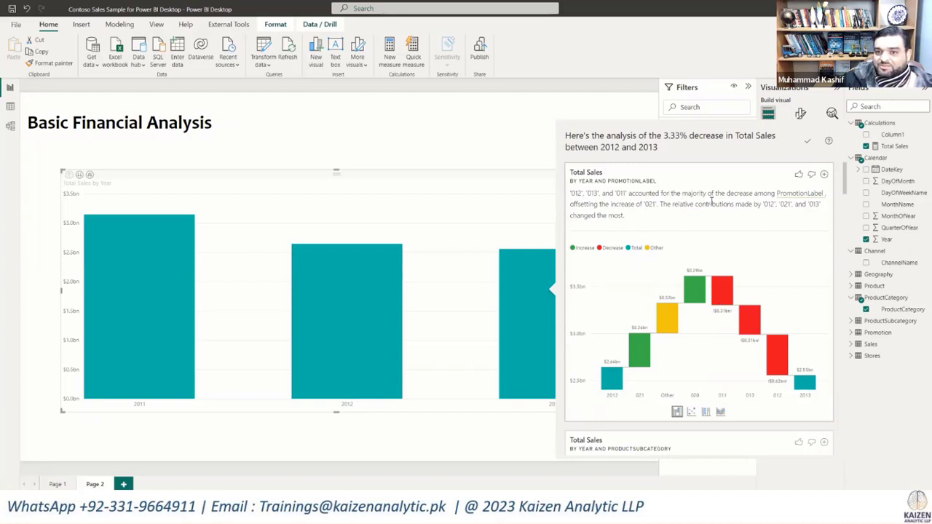
Step: Examine the waterfall explanations of the 2012–2013 sales decrease by promotion, product subcategory, class, category, continent, manufacturer and country
{"action": "scroll", "coordinate": [731, 299], "scroll_direction": "down", "scroll_amount": 3}
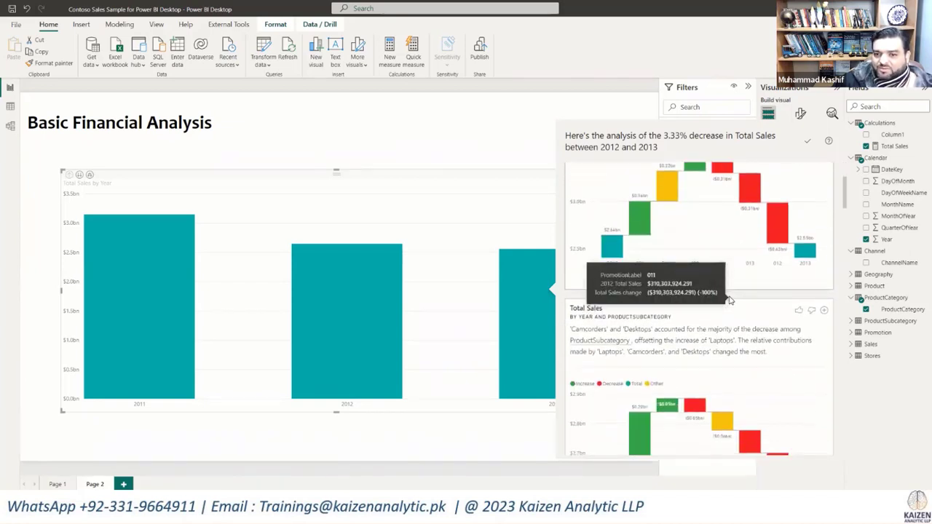
{"action": "scroll", "coordinate": [730, 295], "scroll_direction": "down", "scroll_amount": 1}
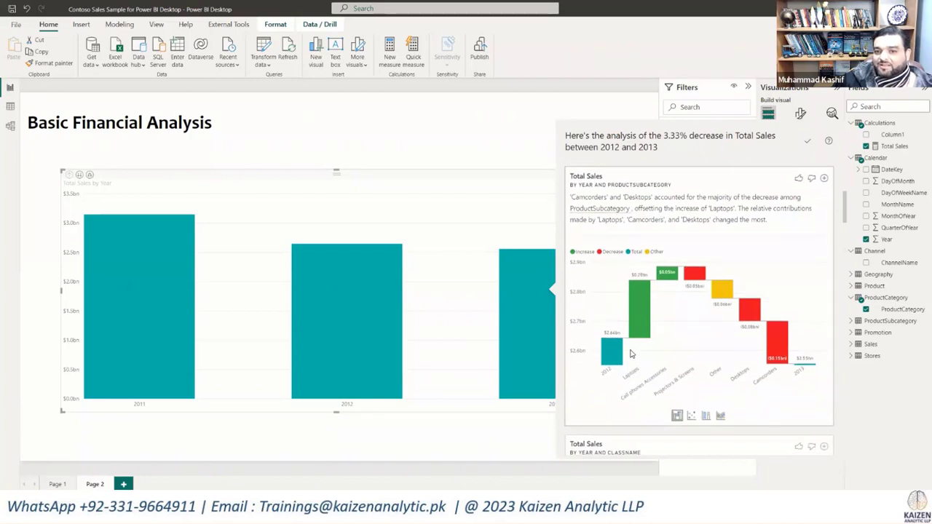
{"action": "scroll", "coordinate": [670, 251], "scroll_direction": "down", "scroll_amount": 1}
{"action": "scroll", "coordinate": [652, 227], "scroll_direction": "up", "scroll_amount": 1}
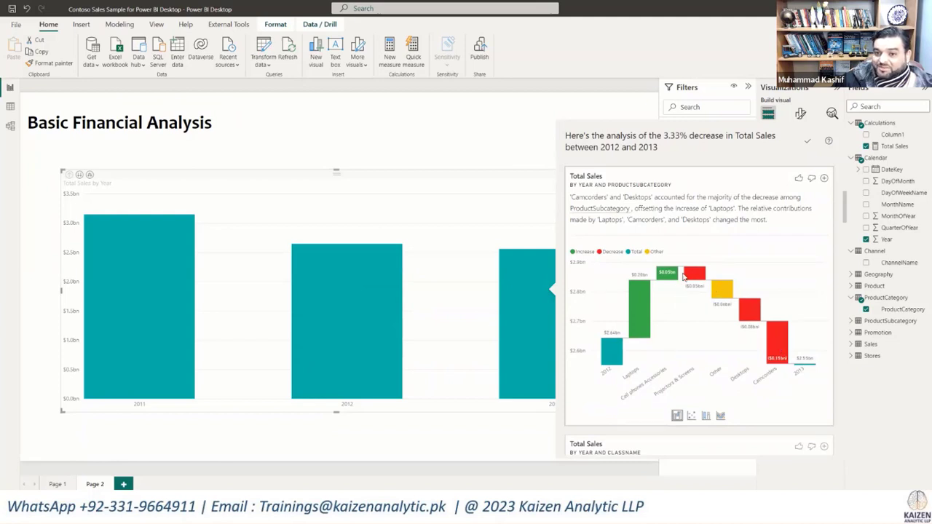
{"action": "mouse_move", "coordinate": [607, 367]}
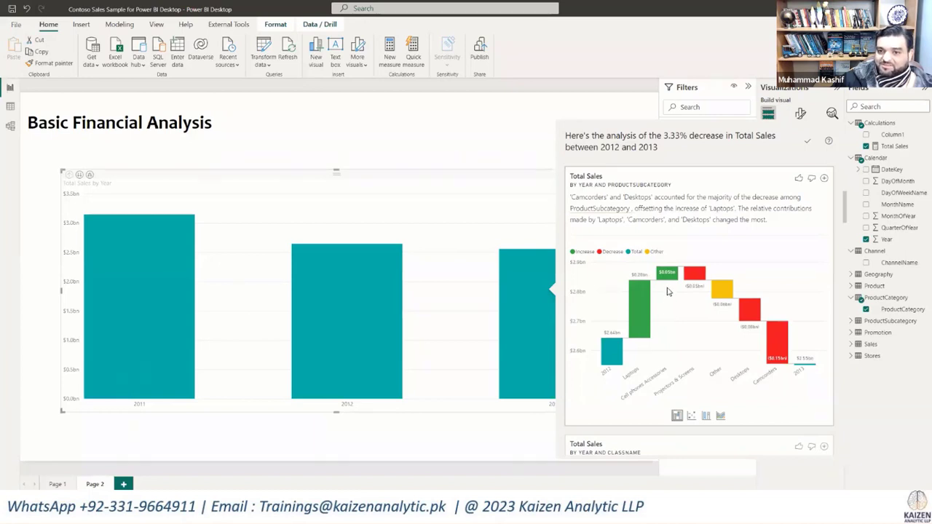
{"action": "mouse_move", "coordinate": [673, 274]}
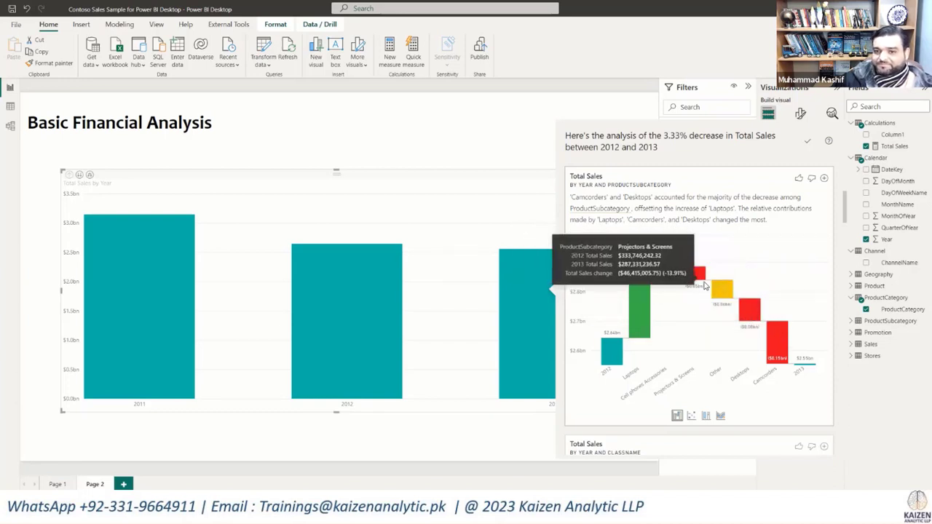
{"action": "scroll", "coordinate": [697, 277], "scroll_direction": "down", "scroll_amount": 3}
{"action": "scroll", "coordinate": [704, 286], "scroll_direction": "down", "scroll_amount": 1}
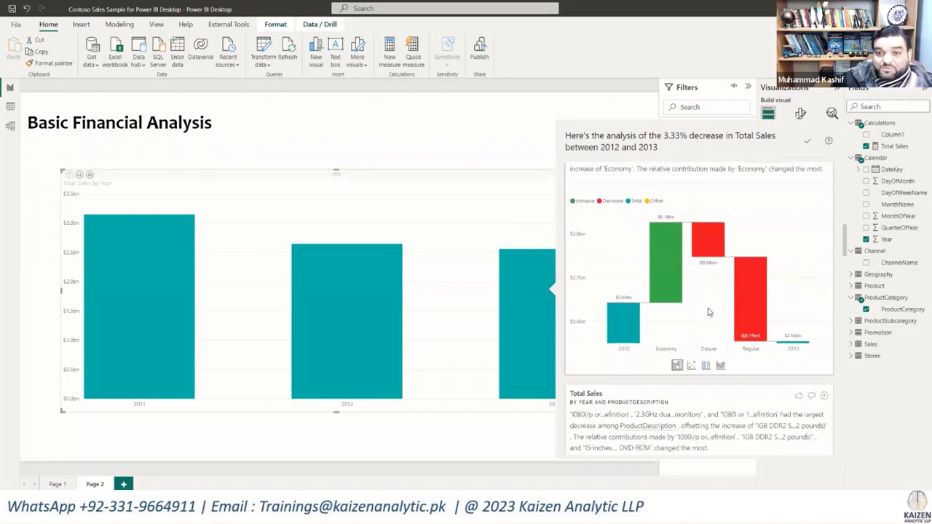
{"action": "scroll", "coordinate": [708, 312], "scroll_direction": "down", "scroll_amount": 5}
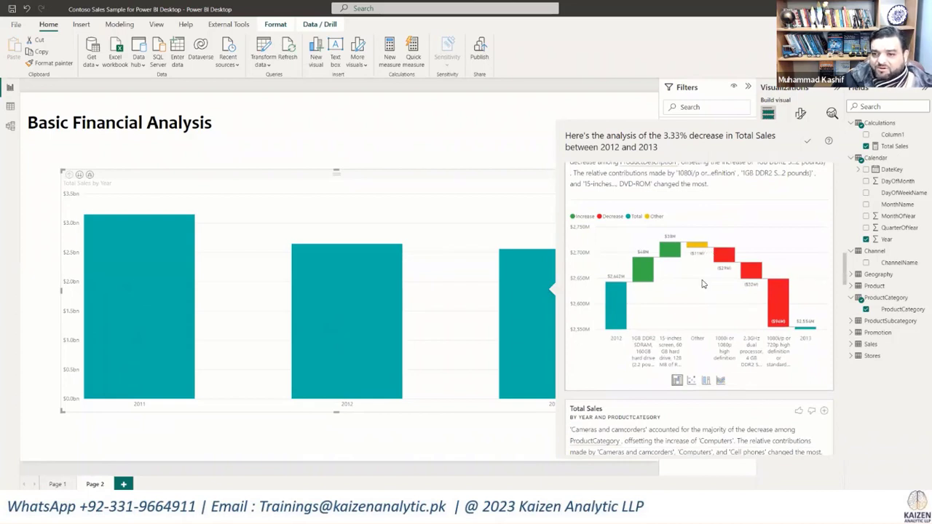
{"action": "scroll", "coordinate": [703, 284], "scroll_direction": "down", "scroll_amount": 3}
{"action": "scroll", "coordinate": [704, 284], "scroll_direction": "down", "scroll_amount": 2}
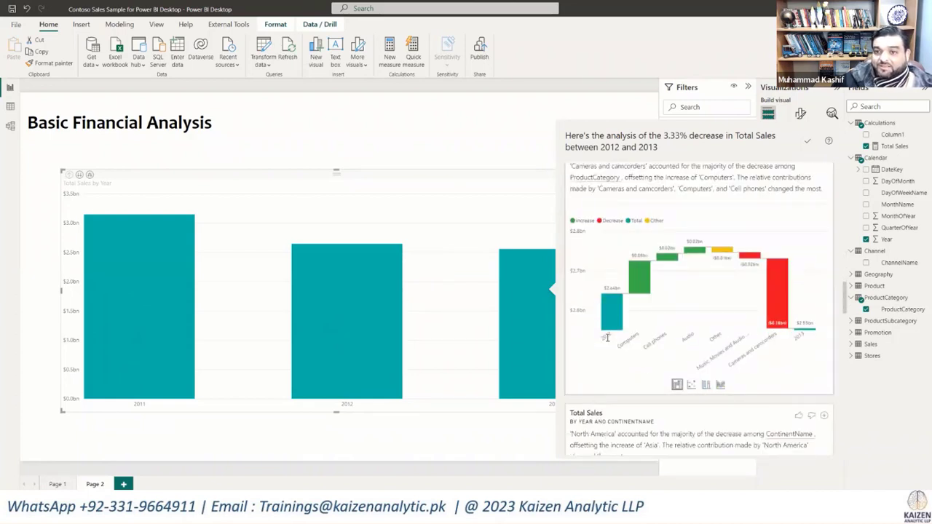
{"action": "scroll", "coordinate": [753, 297], "scroll_direction": "down", "scroll_amount": 4}
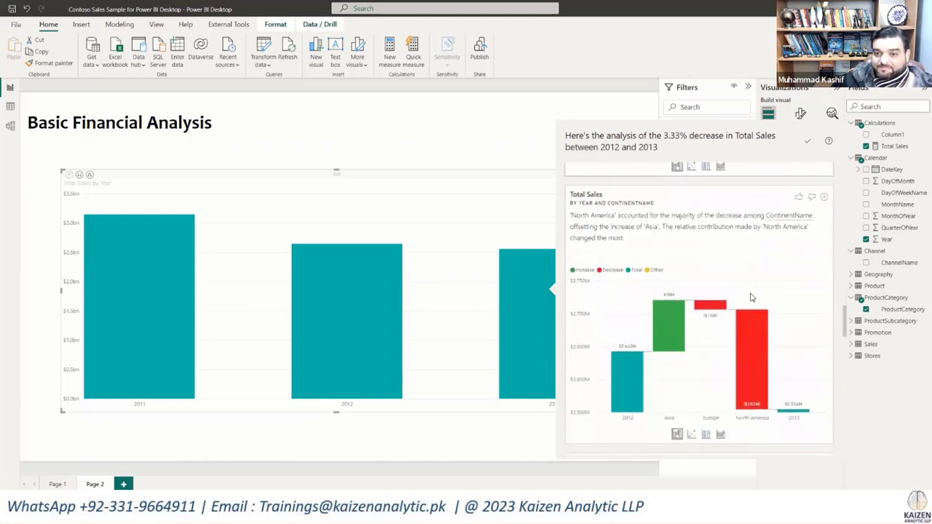
{"action": "scroll", "coordinate": [752, 297], "scroll_direction": "down", "scroll_amount": 1}
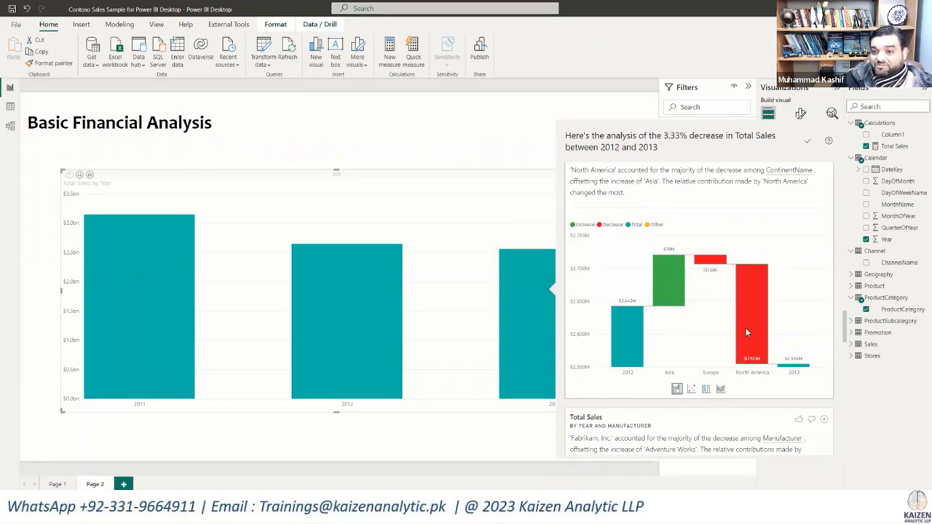
{"action": "scroll", "coordinate": [747, 333], "scroll_direction": "down", "scroll_amount": 3}
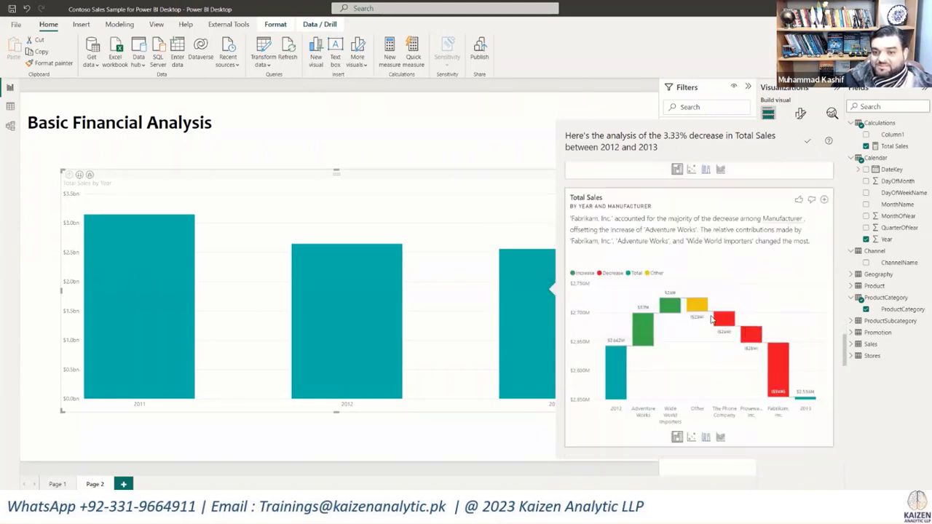
{"action": "scroll", "coordinate": [714, 321], "scroll_direction": "down", "scroll_amount": 3}
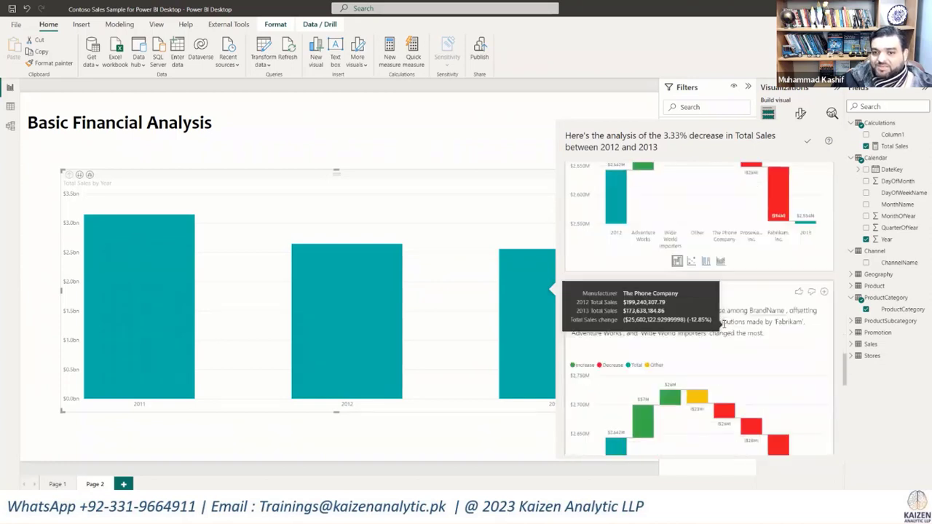
{"action": "scroll", "coordinate": [723, 325], "scroll_direction": "down", "scroll_amount": 5}
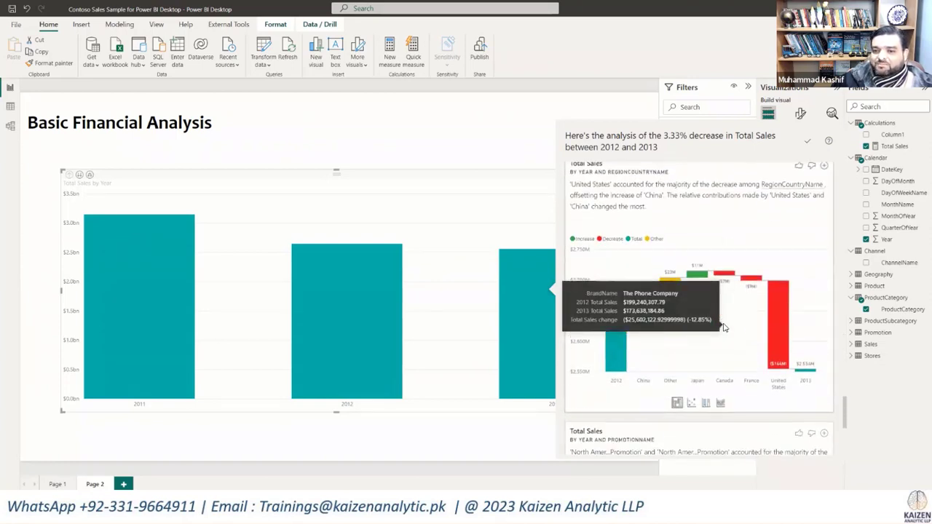
{"action": "scroll", "coordinate": [723, 327], "scroll_direction": "down", "scroll_amount": 5}
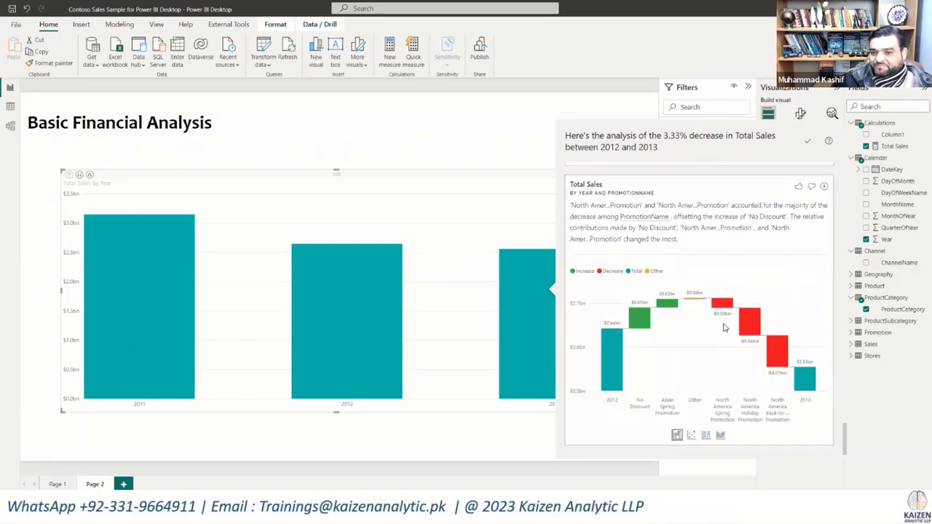
Step: Add the waterfall chart of Total Sales by Year and ProductSubcategory from the decrease analysis to the report page
{"action": "scroll", "coordinate": [724, 328], "scroll_direction": "down", "scroll_amount": 5}
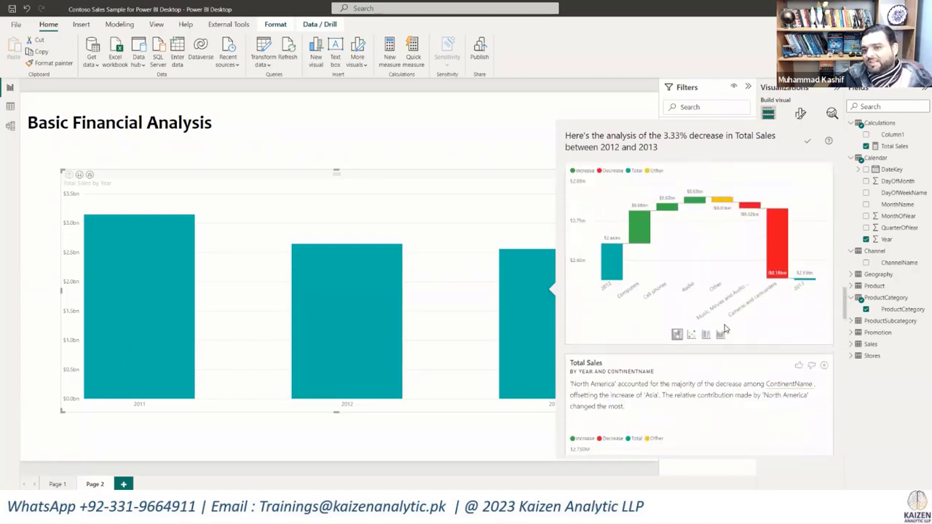
{"action": "scroll", "coordinate": [723, 328], "scroll_direction": "down", "scroll_amount": 5}
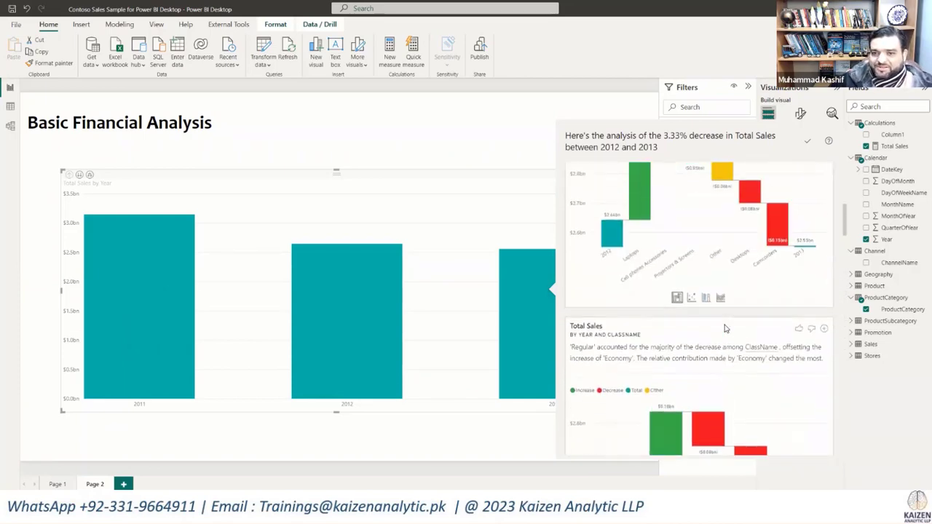
{"action": "scroll", "coordinate": [724, 328], "scroll_direction": "up", "scroll_amount": 3}
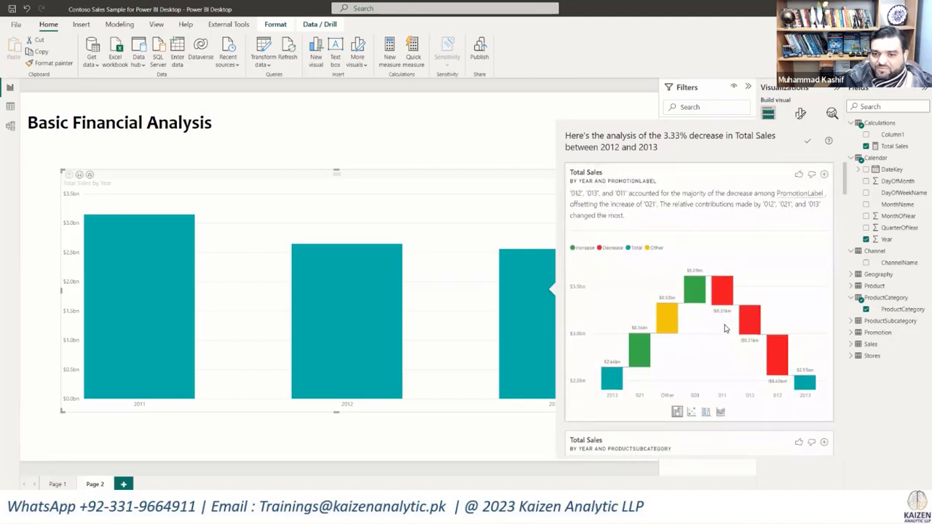
{"action": "scroll", "coordinate": [724, 328], "scroll_direction": "down", "scroll_amount": 5}
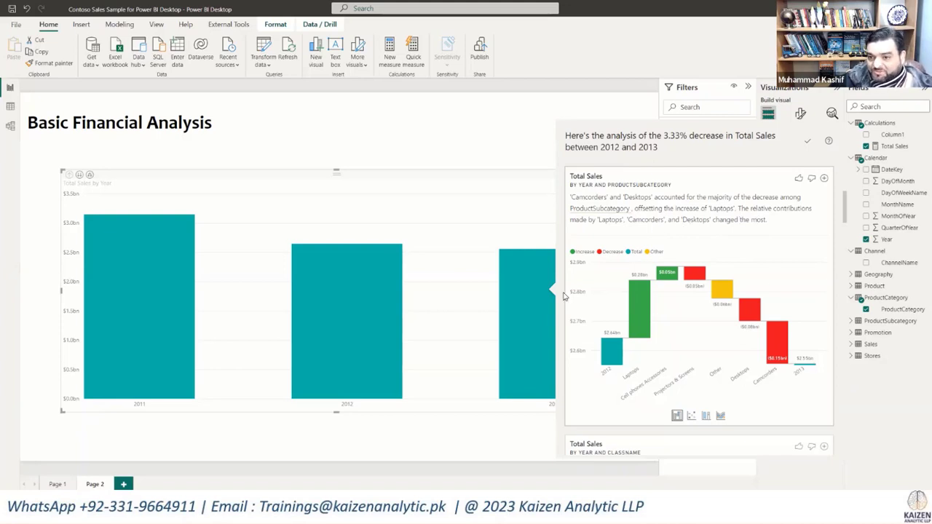
{"action": "left_click", "coordinate": [824, 180]}
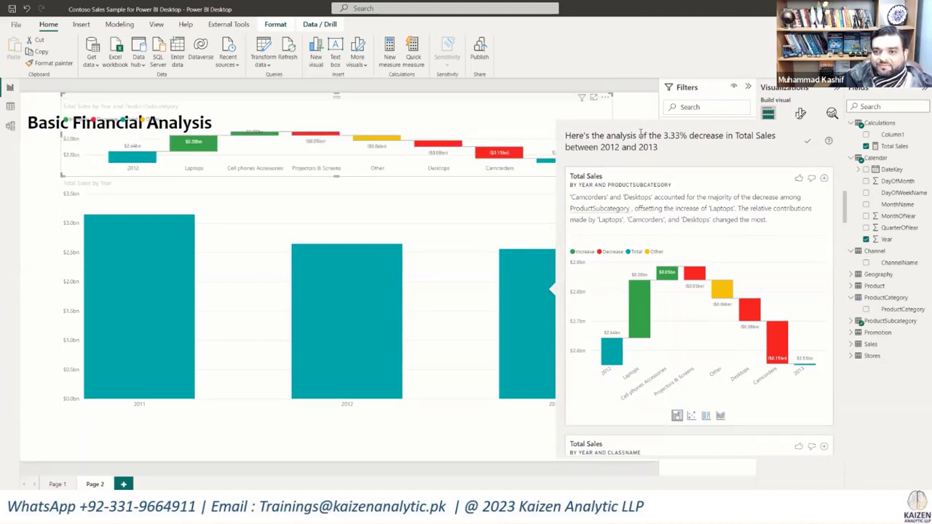
Step: Close the decrease analysis, then shrink the ProductSubcategory waterfall chart and move it to the report page's upper-right area
{"action": "left_click", "coordinate": [625, 152]}
{"action": "left_click", "coordinate": [622, 152]}
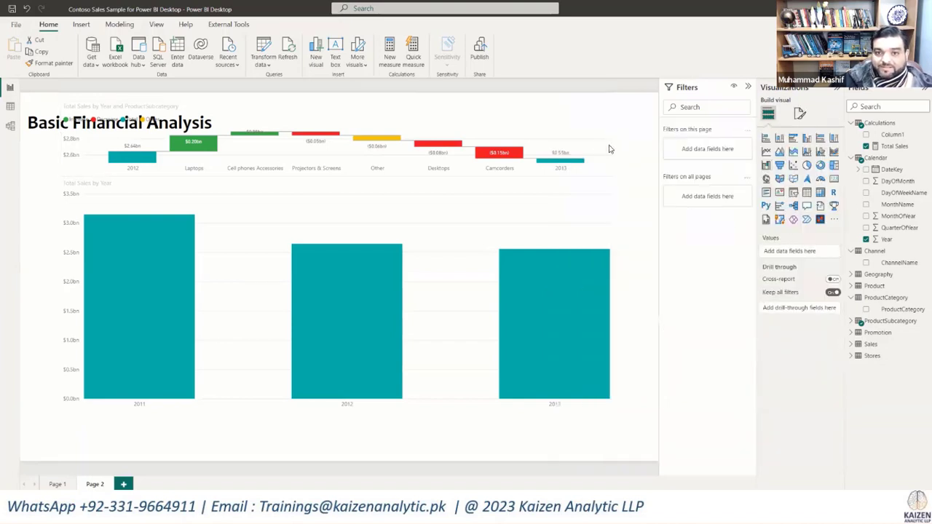
{"action": "left_click", "coordinate": [591, 136]}
{"action": "left_click_drag", "start_coordinate": [610, 174], "coordinate": [277, 260]}
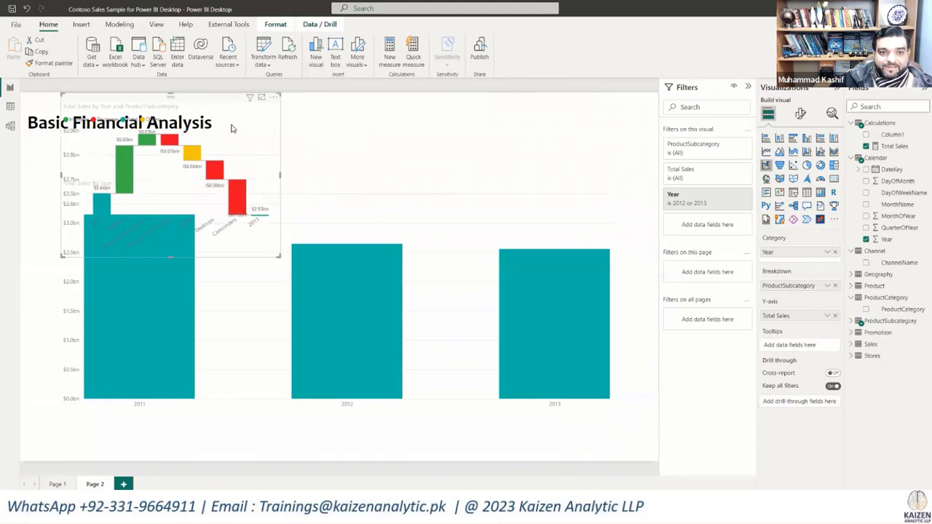
{"action": "left_click_drag", "start_coordinate": [234, 129], "coordinate": [575, 139]}
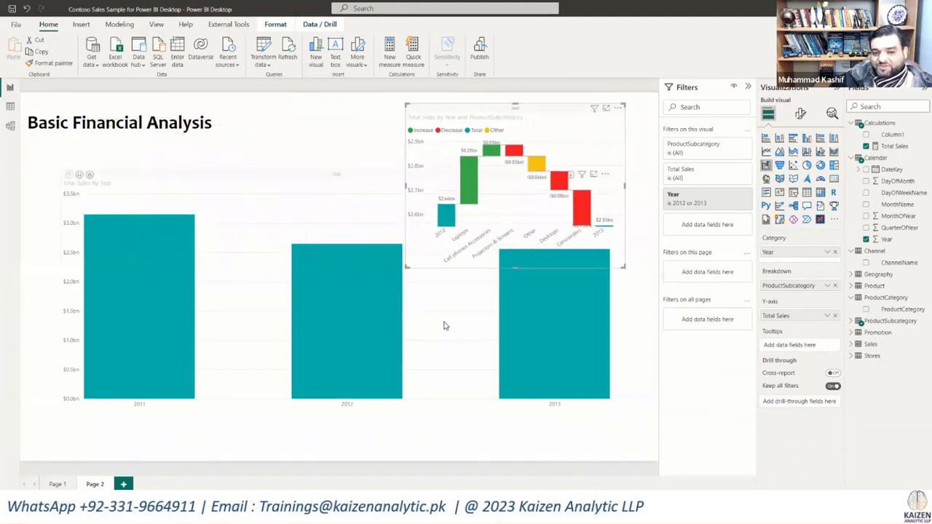
{"action": "left_click_drag", "start_coordinate": [523, 116], "coordinate": [538, 111]}
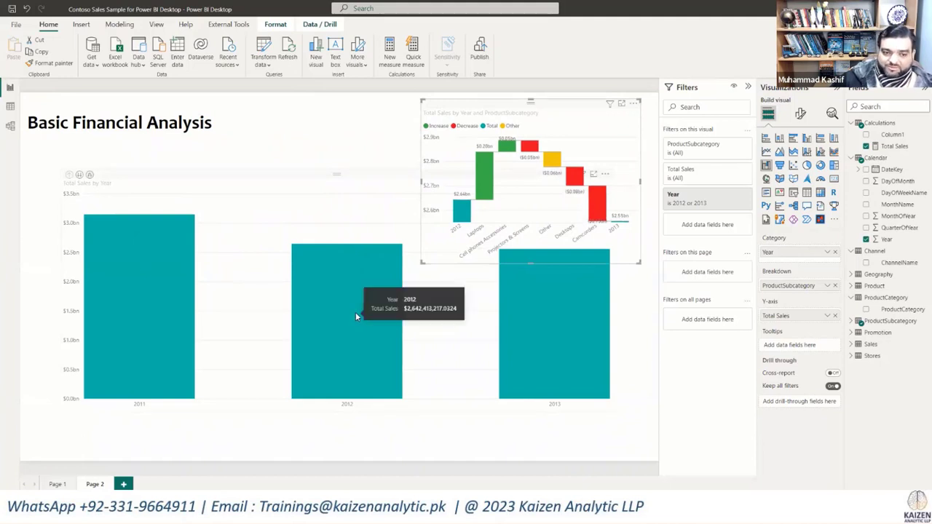
Step: Run the Find where this distribution is different analysis on the 2012 column of the Total Sales by Year chart
{"action": "right_click", "coordinate": [327, 314]}
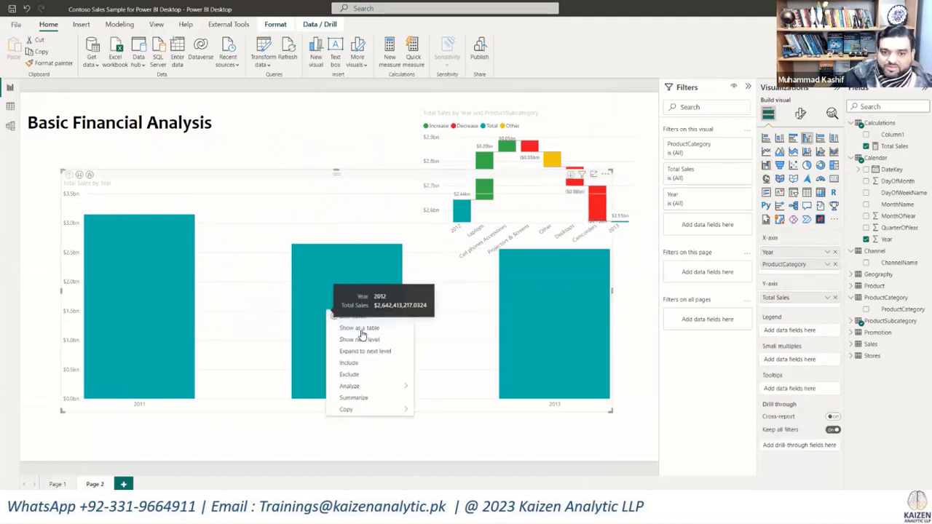
{"action": "mouse_move", "coordinate": [393, 388]}
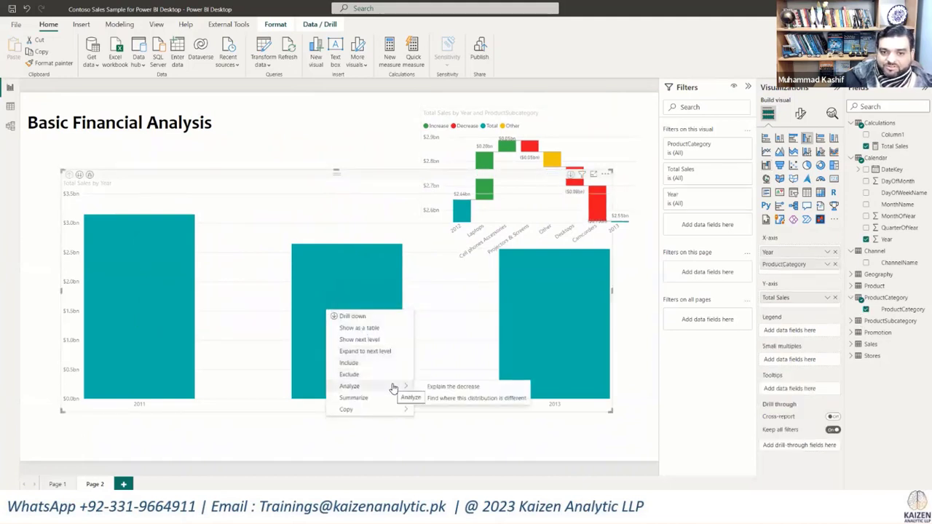
{"action": "left_click", "coordinate": [447, 400]}
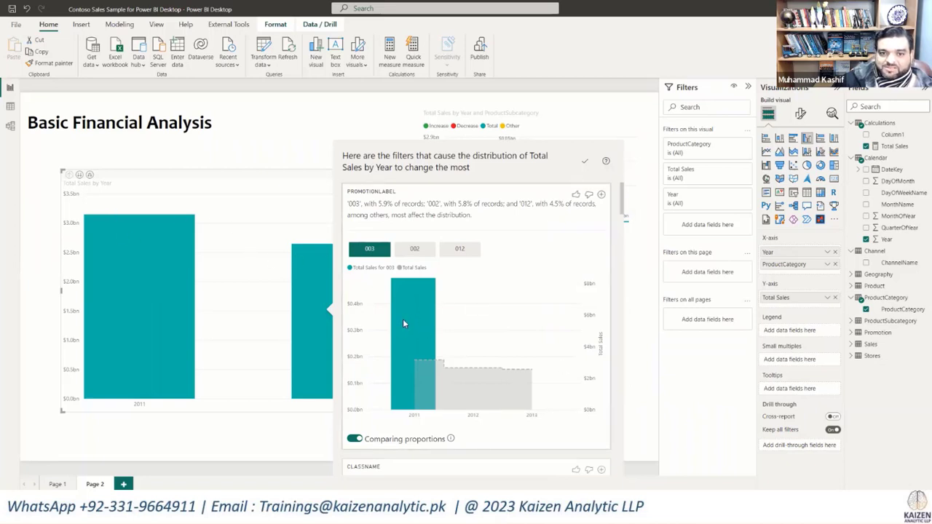
Step: Examine how promotion, class, end date and product subcategory filters change the distribution of Total Sales by Year
{"action": "scroll", "coordinate": [465, 296], "scroll_direction": "down", "scroll_amount": 3}
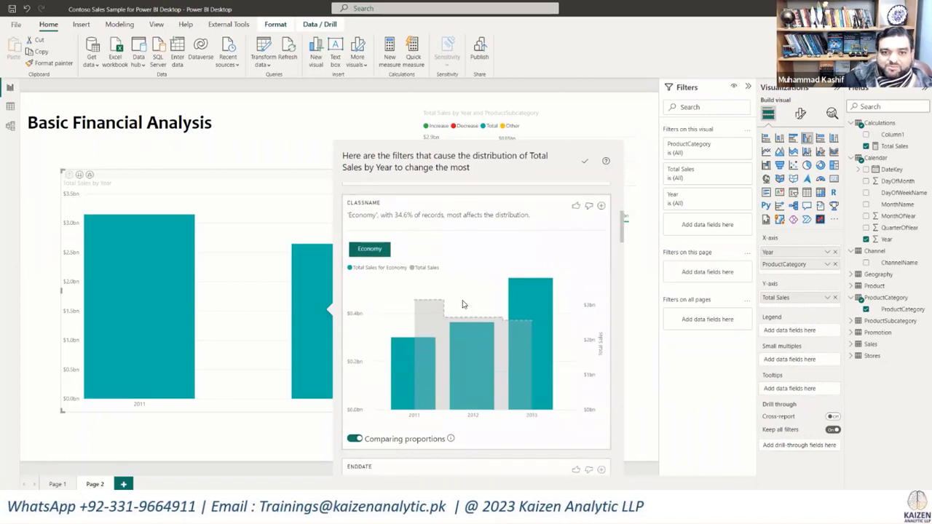
{"action": "scroll", "coordinate": [462, 335], "scroll_direction": "down", "scroll_amount": 4}
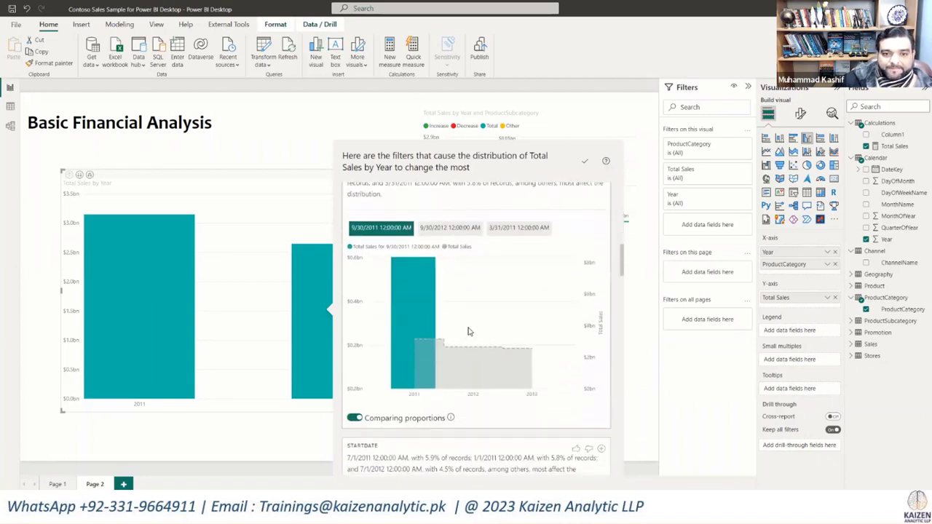
{"action": "scroll", "coordinate": [472, 349], "scroll_direction": "down", "scroll_amount": 3}
{"action": "scroll", "coordinate": [468, 332], "scroll_direction": "down", "scroll_amount": 4}
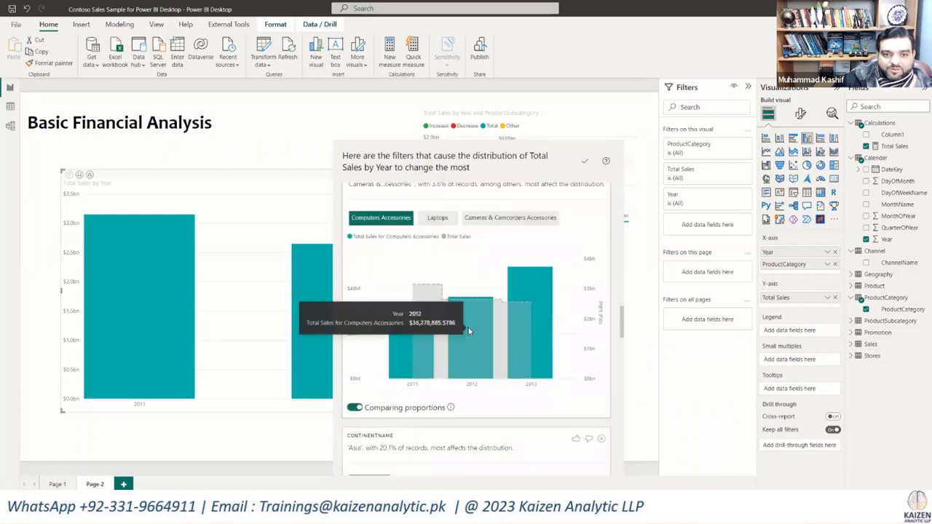
{"action": "scroll", "coordinate": [438, 317], "scroll_direction": "up", "scroll_amount": 1}
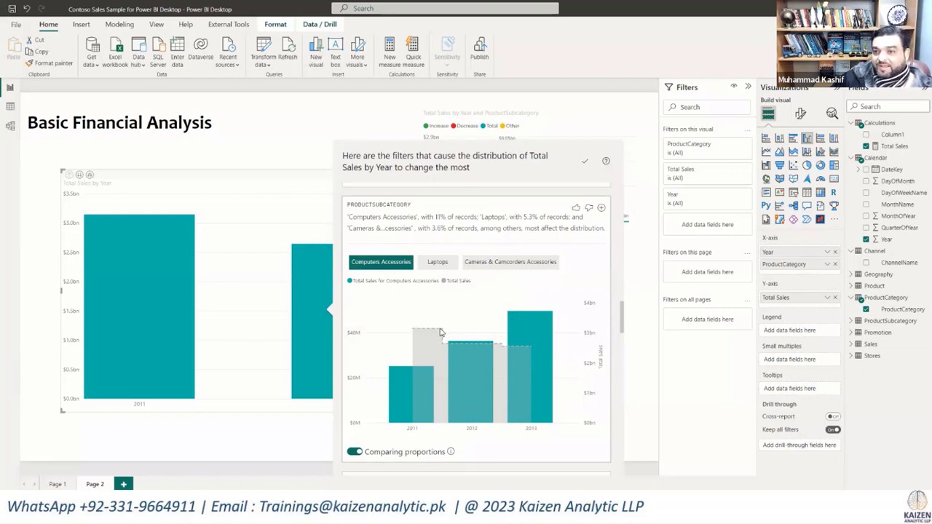
{"action": "mouse_move", "coordinate": [440, 332]}
{"action": "mouse_move", "coordinate": [397, 393]}
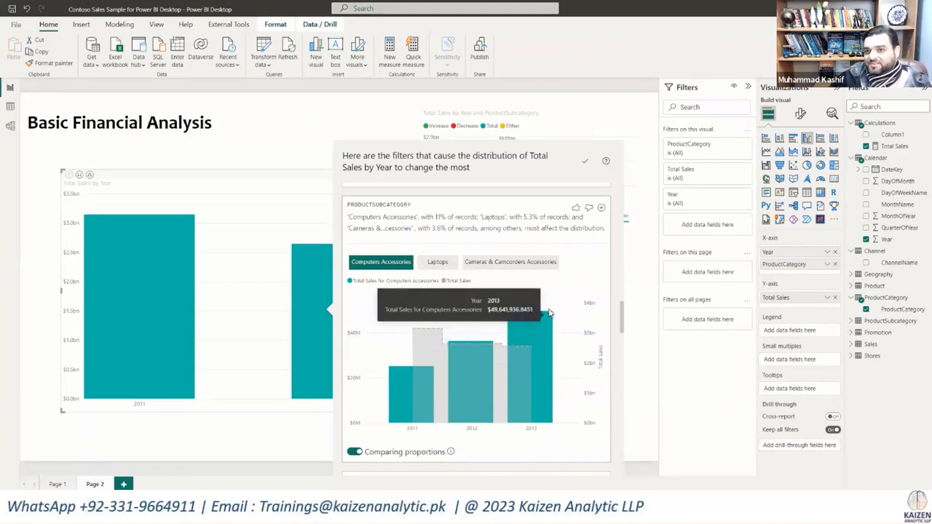
Step: Compare the Laptops, Cameras & Camcorders Accessories and Computers Accessories distributions in the ProductSubcategory results
{"action": "left_click", "coordinate": [437, 267]}
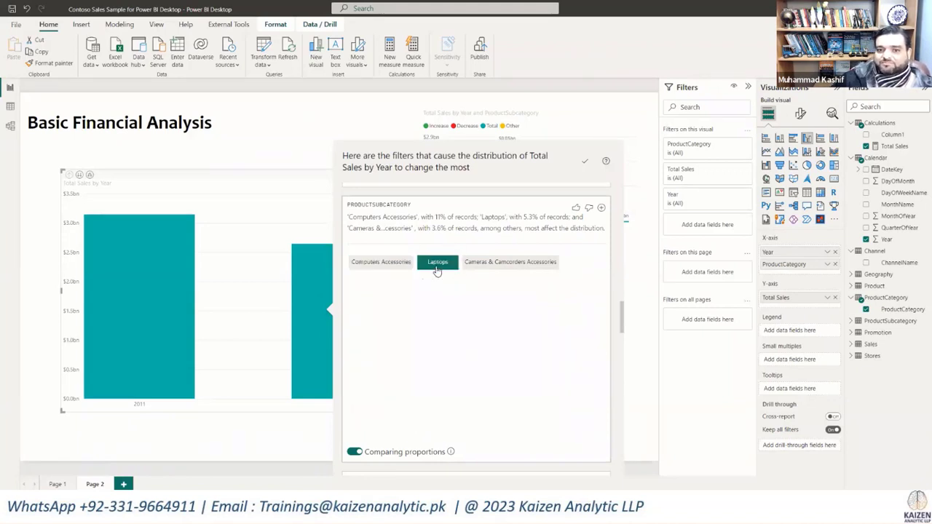
{"action": "left_click", "coordinate": [493, 268]}
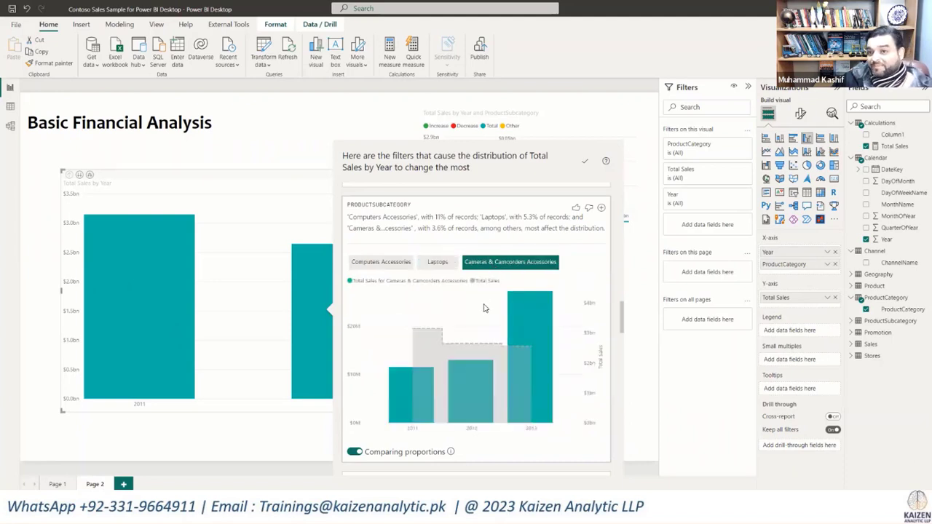
{"action": "left_click", "coordinate": [375, 266]}
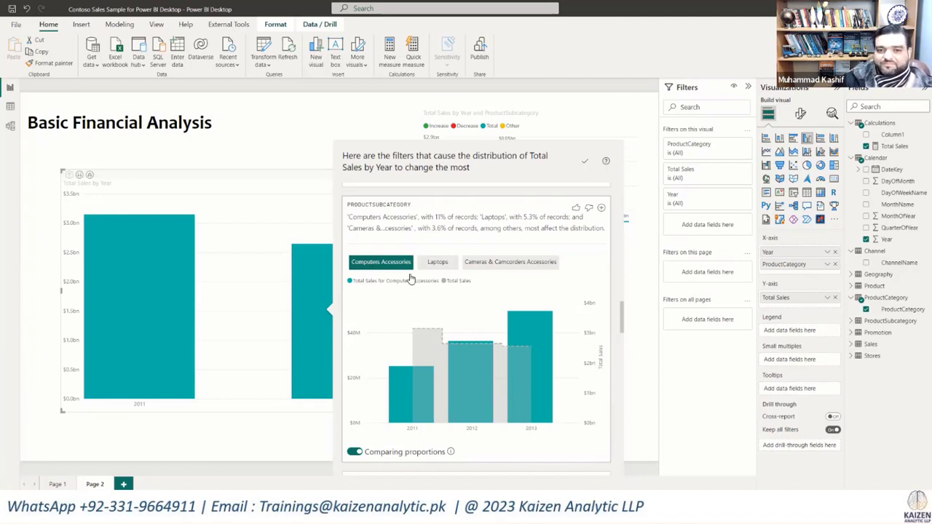
Step: Add the Computers Accessories distribution chart from the ProductSubcategory results to the report page and close the analysis
{"action": "scroll", "coordinate": [460, 310], "scroll_direction": "down", "scroll_amount": 4}
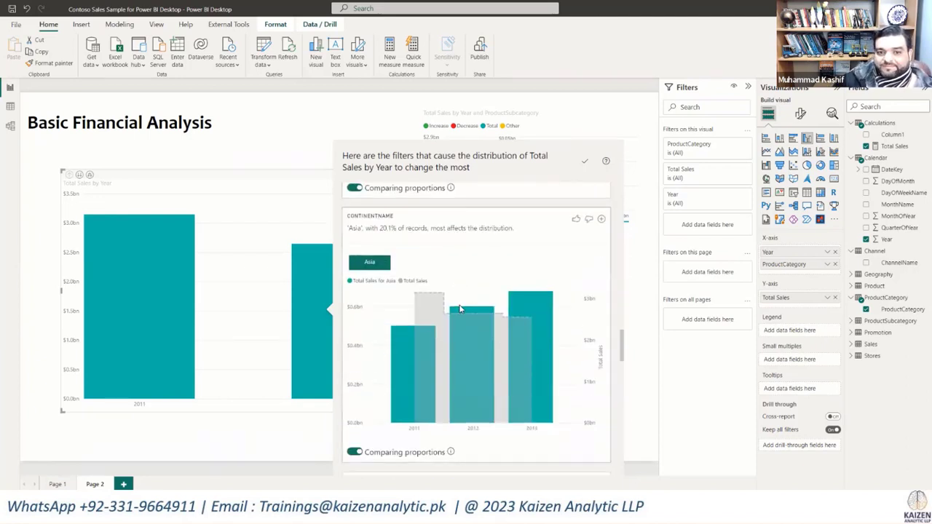
{"action": "scroll", "coordinate": [460, 310], "scroll_direction": "down", "scroll_amount": 5}
{"action": "scroll", "coordinate": [459, 310], "scroll_direction": "down", "scroll_amount": 5}
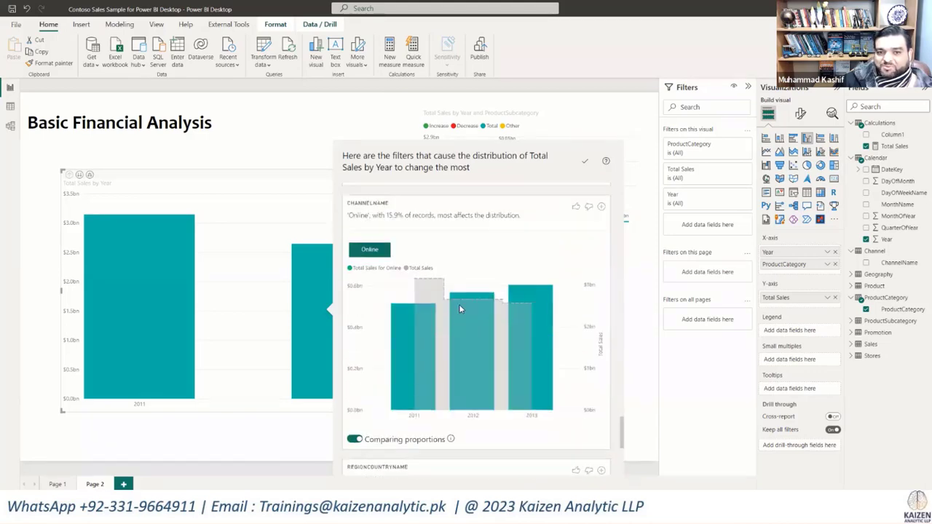
{"action": "scroll", "coordinate": [461, 308], "scroll_direction": "up", "scroll_amount": 5}
{"action": "scroll", "coordinate": [460, 309], "scroll_direction": "up", "scroll_amount": 4}
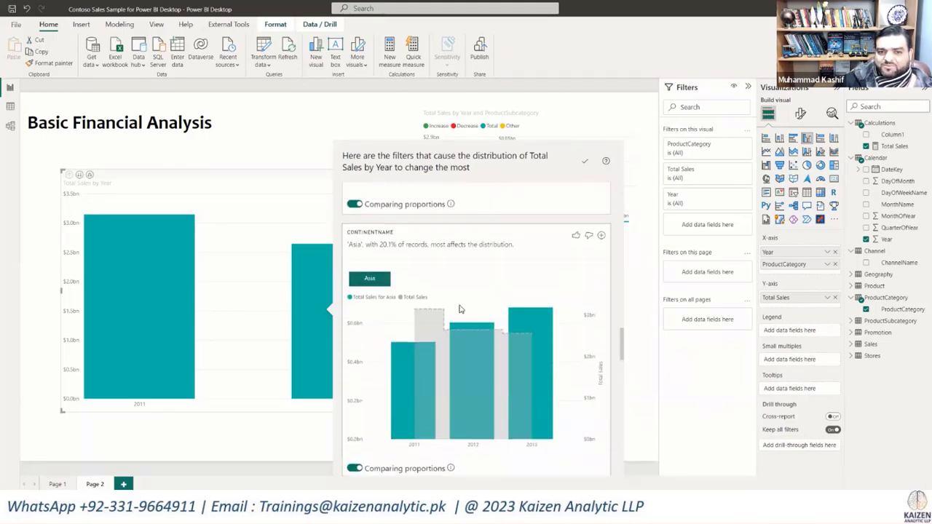
{"action": "left_click", "coordinate": [601, 255]}
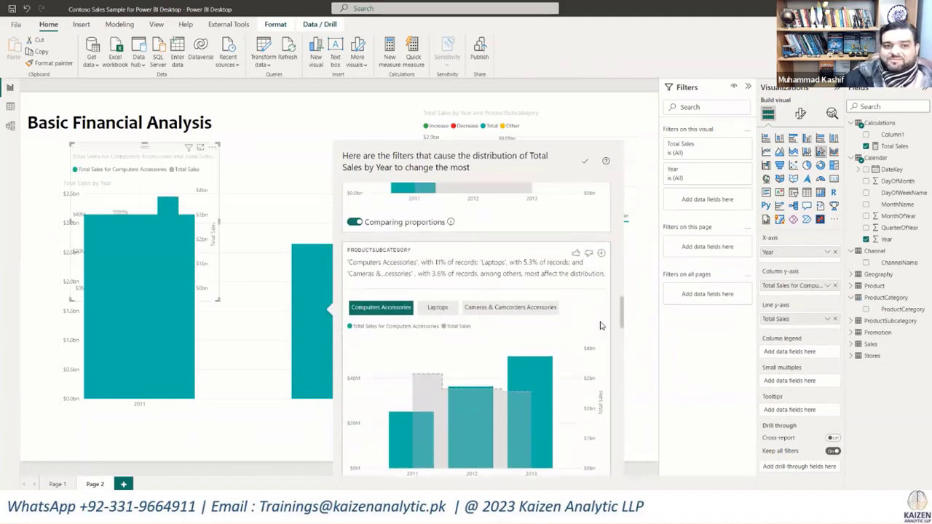
{"action": "left_click", "coordinate": [634, 198]}
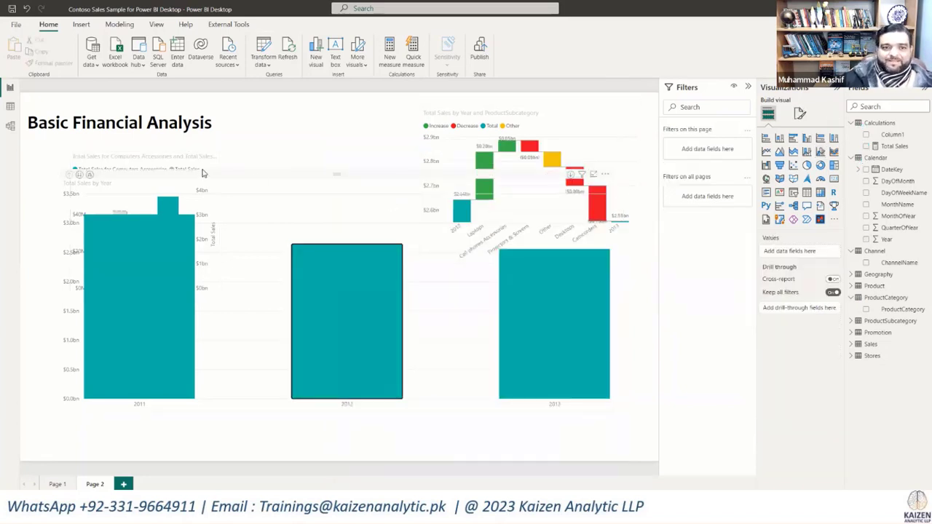
Step: Place the Computers Accessories chart beside the waterfall, then shrink the Total Sales by Year chart and move it to the page's left edge
{"action": "left_click_drag", "start_coordinate": [391, 127], "coordinate": [326, 129]}
{"action": "left_click", "coordinate": [605, 423]}
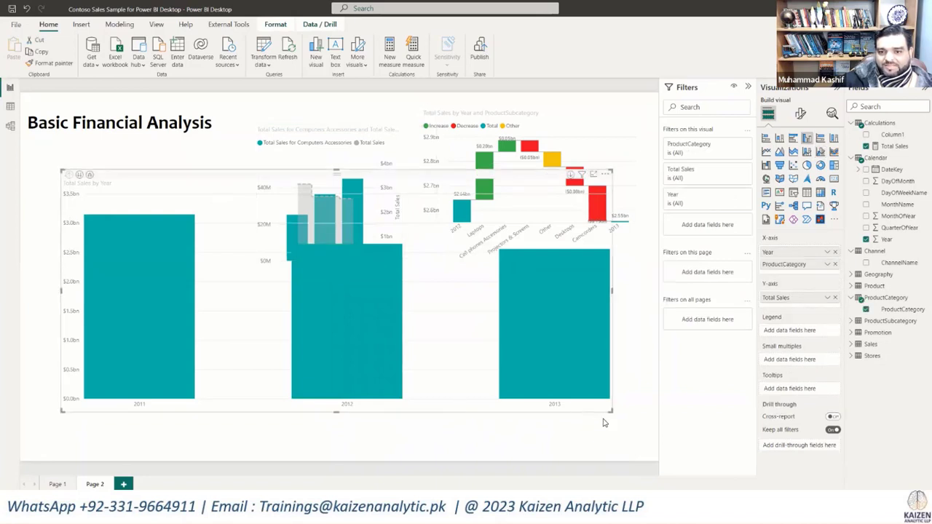
{"action": "left_click_drag", "start_coordinate": [606, 422], "coordinate": [219, 357]}
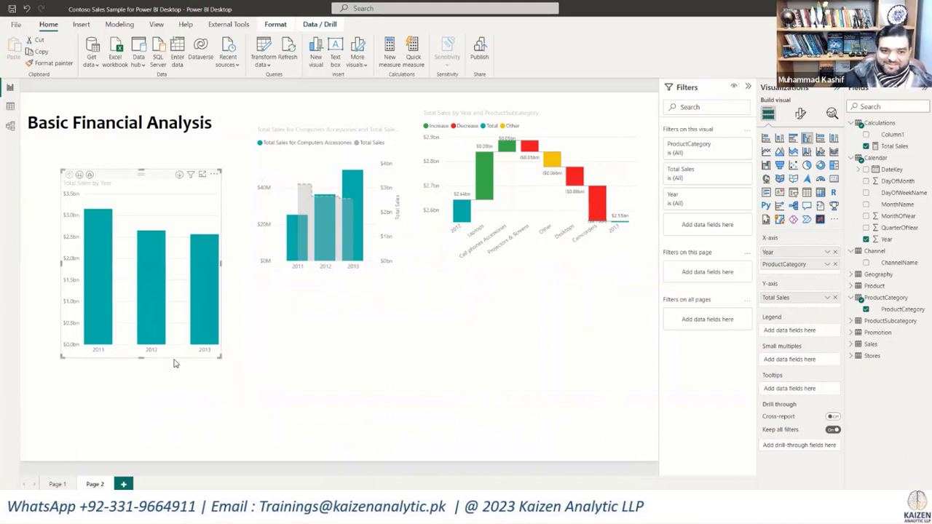
{"action": "left_click_drag", "start_coordinate": [174, 357], "coordinate": [134, 356]}
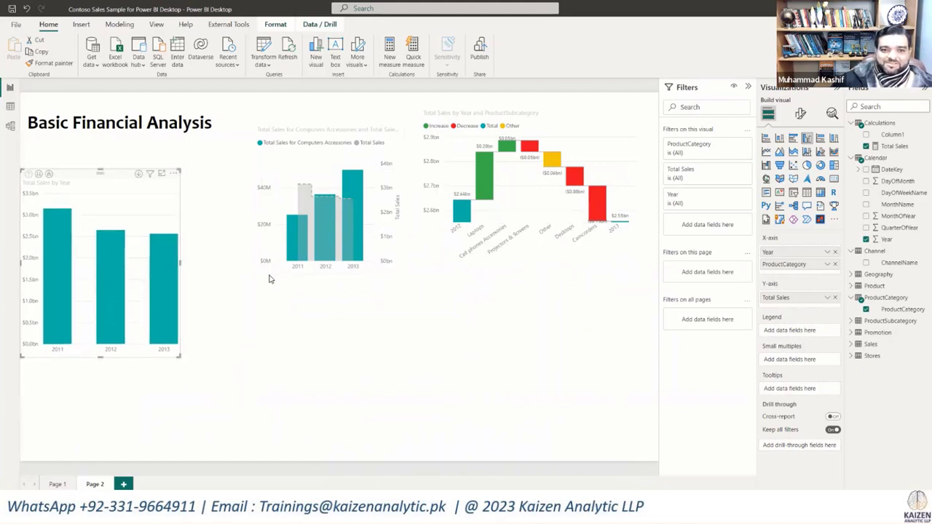
Step: Move the Computers Accessories chart and the ProductSubcategory waterfall chart side by side to the lower-right area of the report page
{"action": "left_click", "coordinate": [272, 274]}
{"action": "left_click_drag", "start_coordinate": [263, 268], "coordinate": [228, 418]}
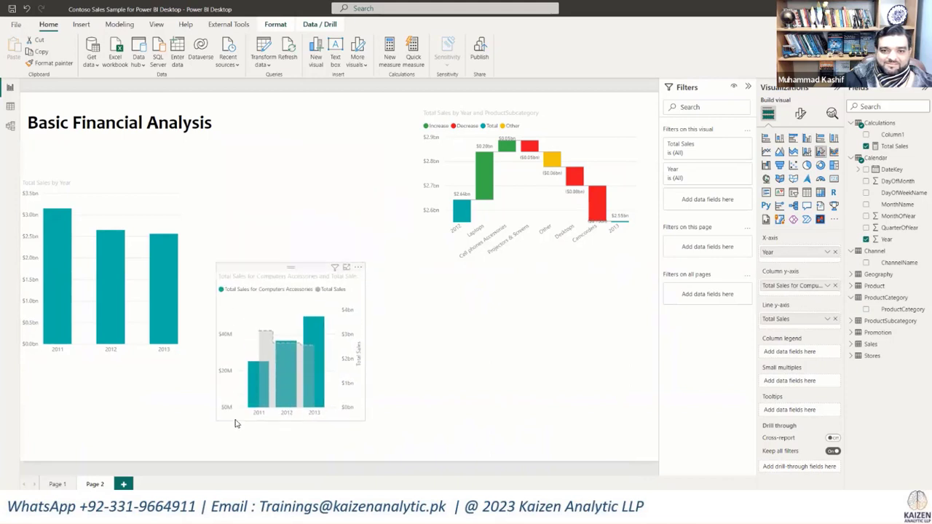
{"action": "left_click", "coordinate": [543, 260]}
{"action": "left_click_drag", "start_coordinate": [541, 264], "coordinate": [553, 450]}
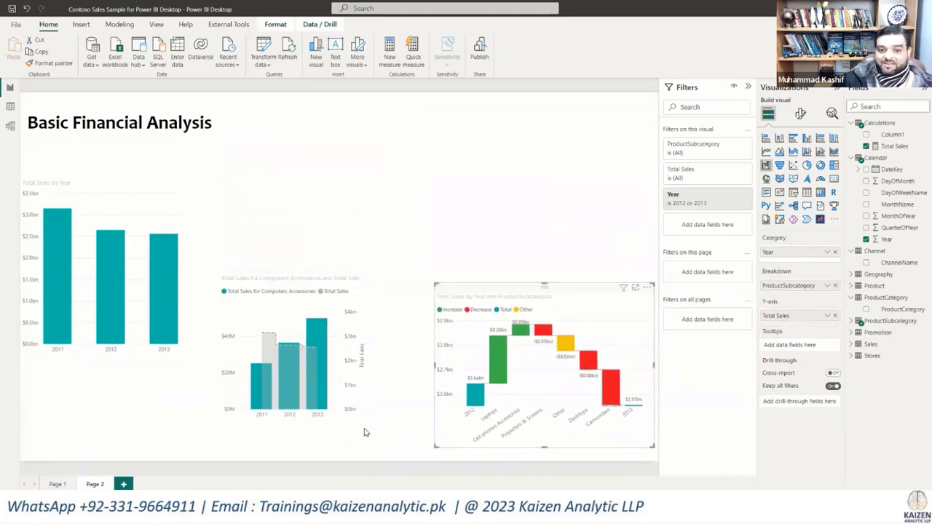
{"action": "left_click", "coordinate": [341, 430]}
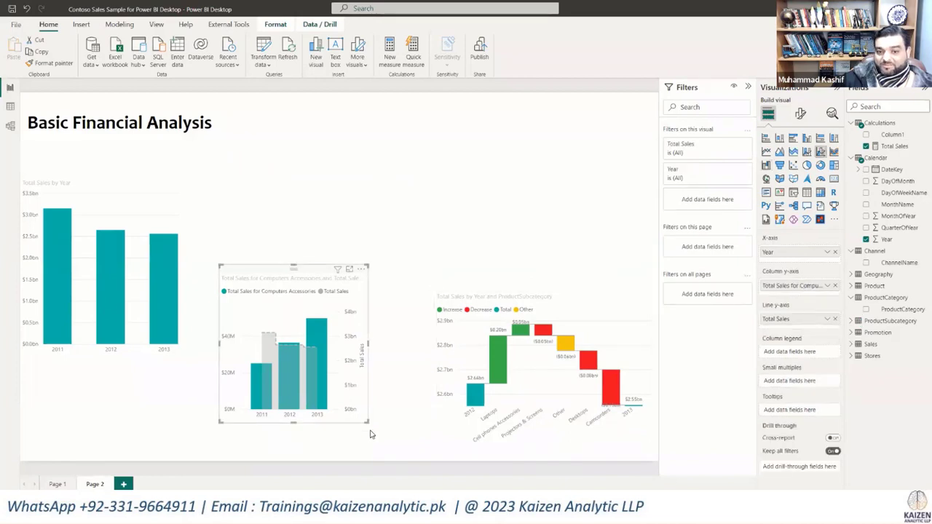
{"action": "left_click_drag", "start_coordinate": [372, 432], "coordinate": [396, 439]}
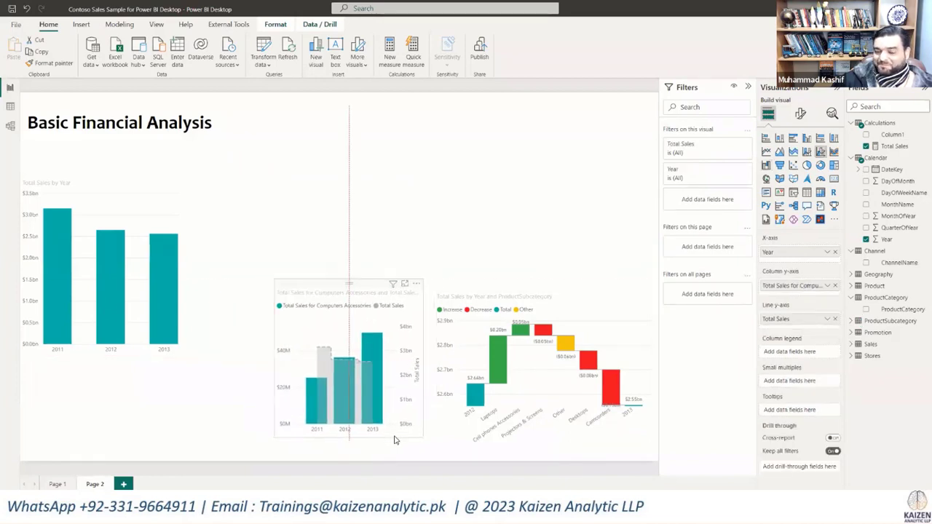
Step: Delete the Total Sales by Year column chart from the report page
{"action": "left_click", "coordinate": [182, 318]}
{"action": "left_click", "coordinate": [144, 198]}
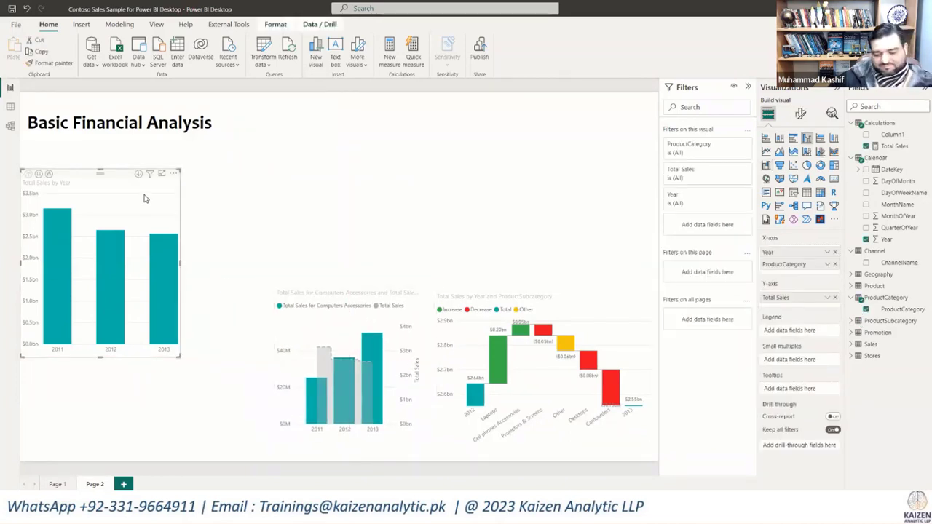
{"action": "key", "text": "Delete"}
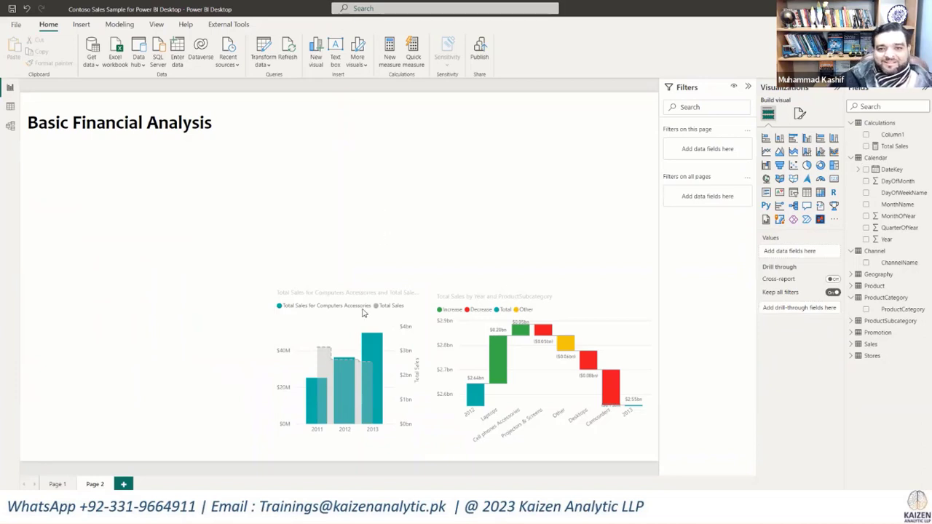
Step: Create a measure Total Cost = Sum(Sales[TotalCost]) in the Calculations table
{"action": "left_click", "coordinate": [894, 146]}
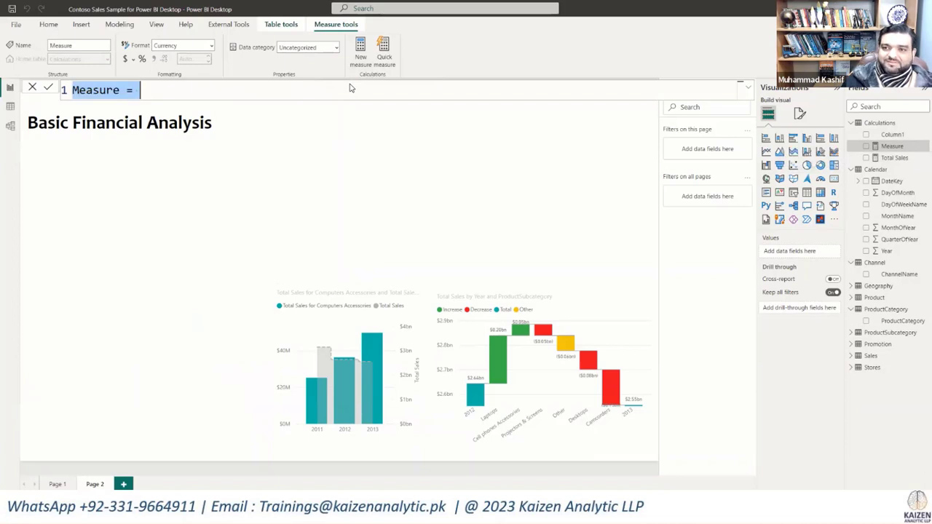
{"action": "type", "text": "Total "}
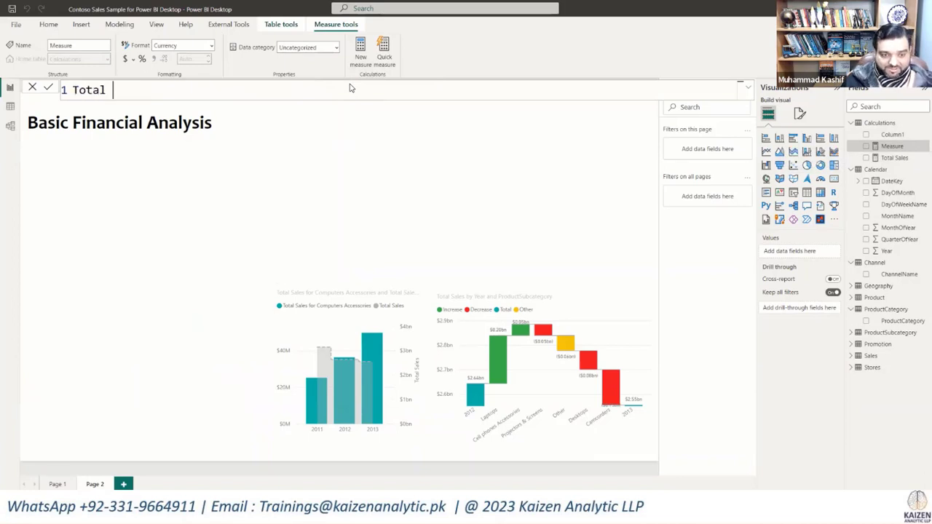
{"action": "type", "text": "Cost = "}
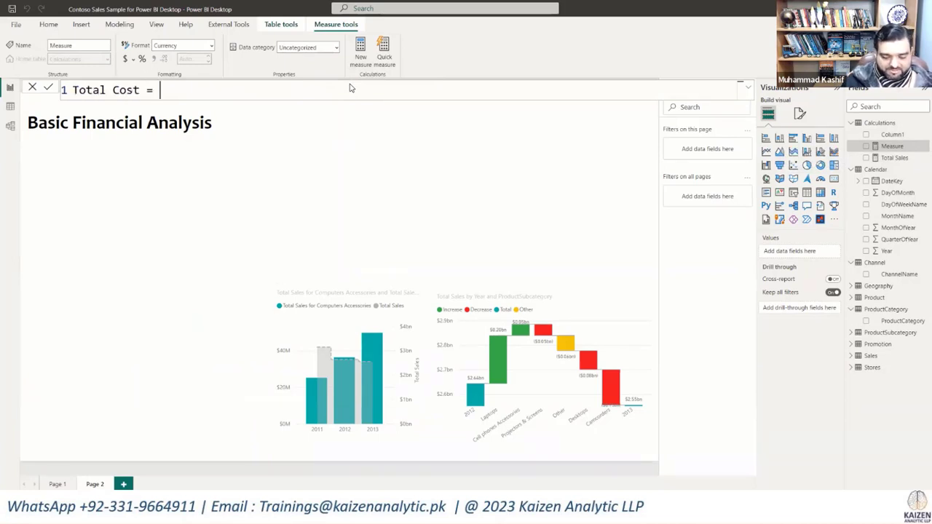
{"action": "type", "text": "Sum("}
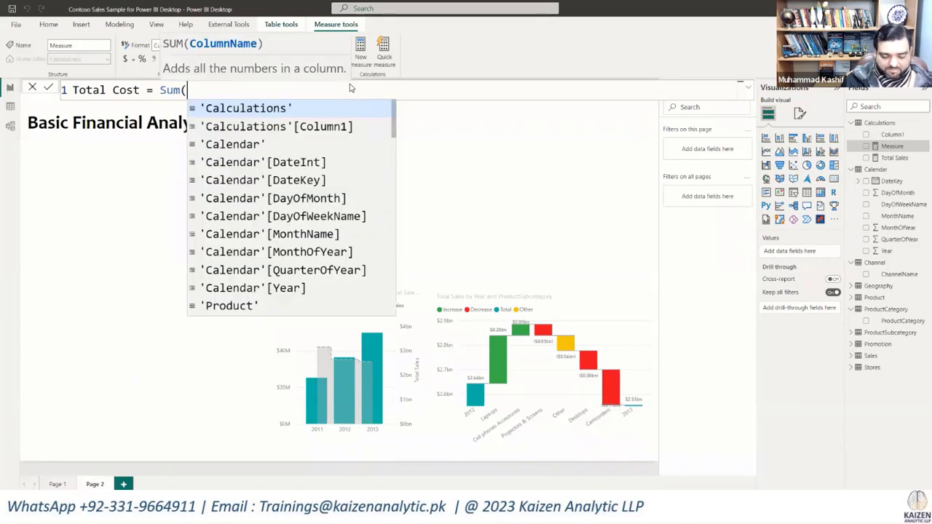
{"action": "type", "text": "Cos"}
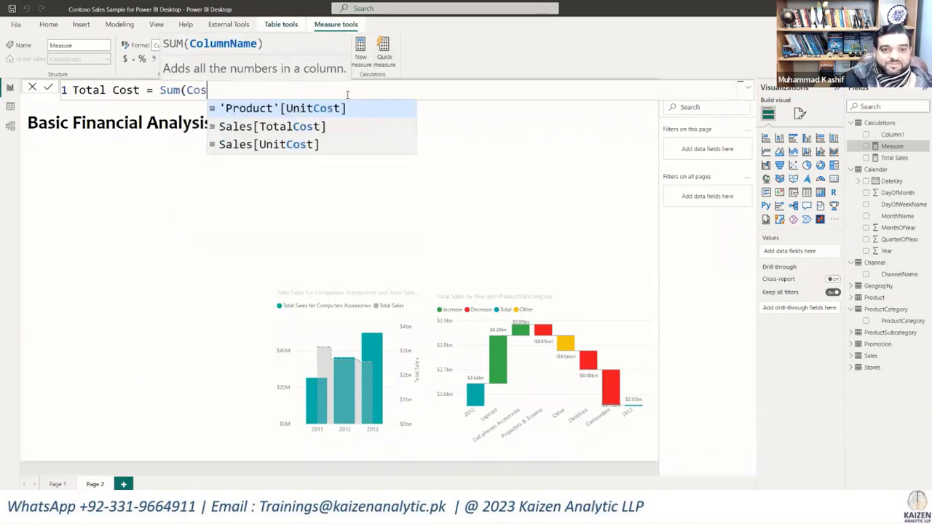
{"action": "left_click", "coordinate": [292, 126]}
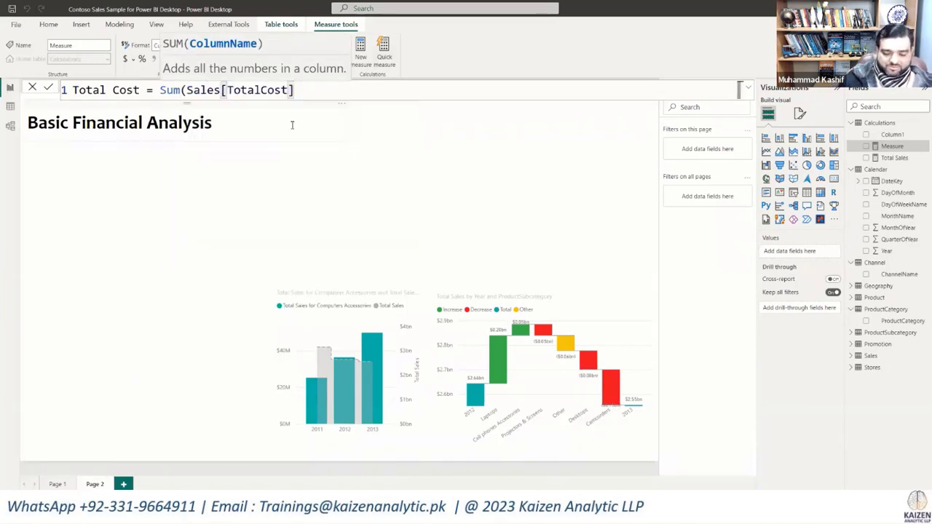
{"action": "type", "text": ")"}
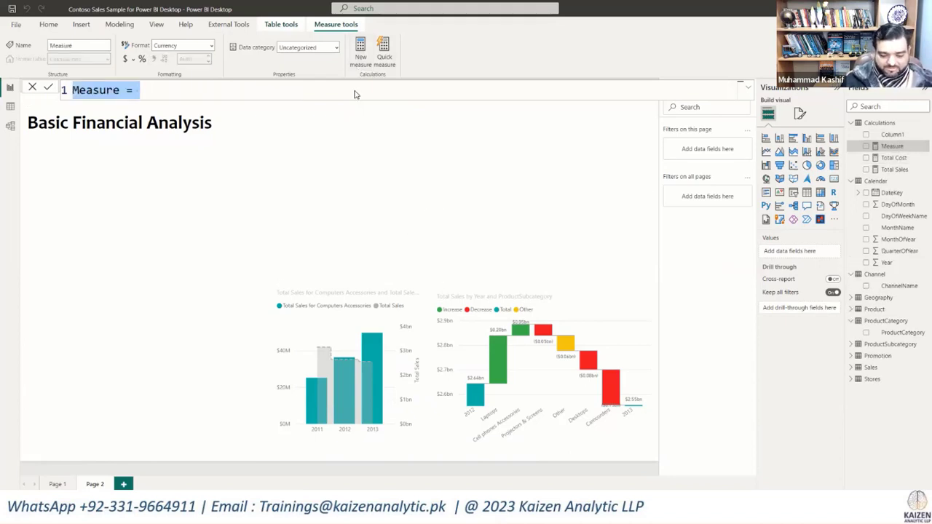
Step: Create a measure Gross Profit = [Total Sales] - [Total Cost] in the Calculations table
{"action": "type", "text": "To"}
{"action": "key", "text": "BackSpace"}
{"action": "key", "text": "BackSpace"}
{"action": "type", "text": "Gr"}
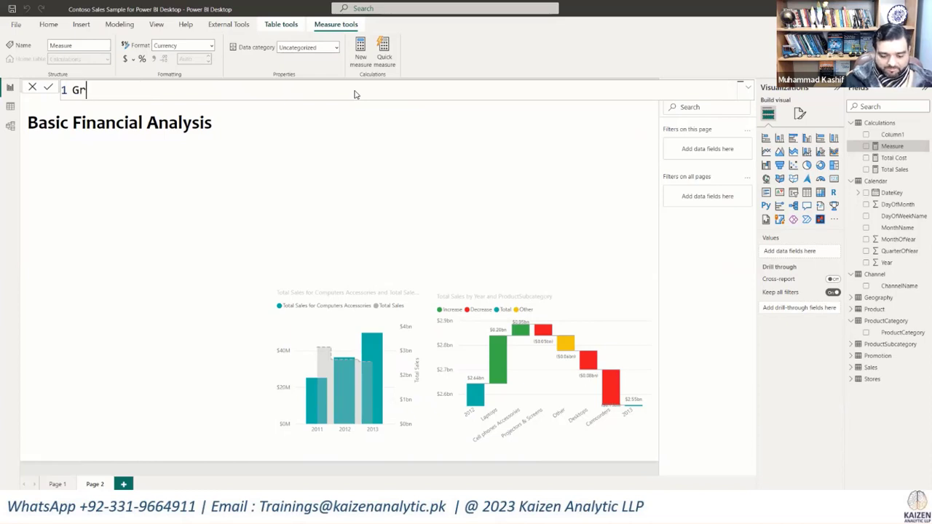
{"action": "type", "text": "oss Profit"}
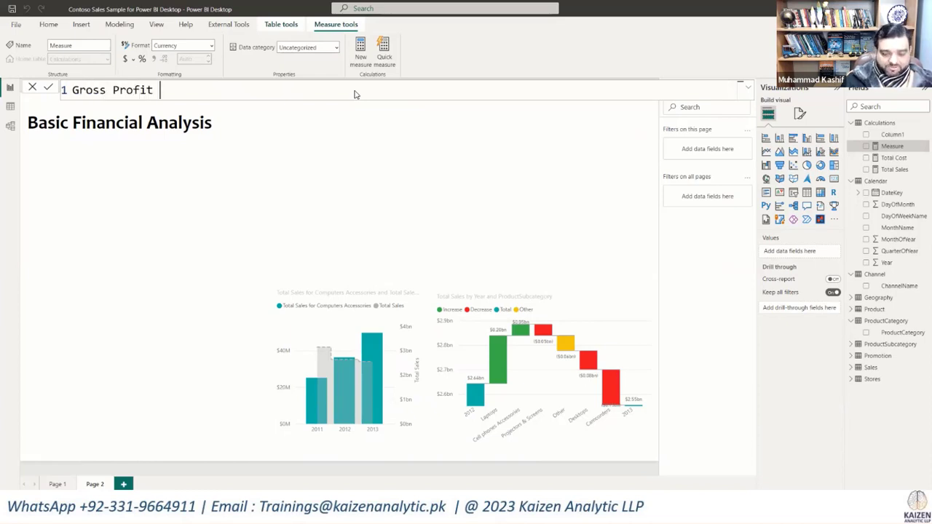
{"action": "type", "text": " = "}
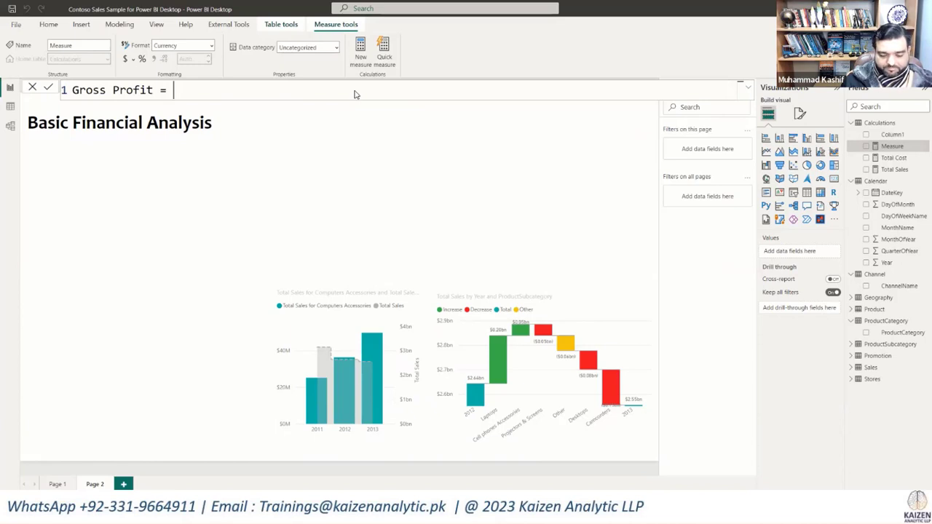
{"action": "type", "text": "Totra"}
{"action": "key", "text": "BackSpace"}
{"action": "key", "text": "BackSpace"}
{"action": "type", "text": "al"}
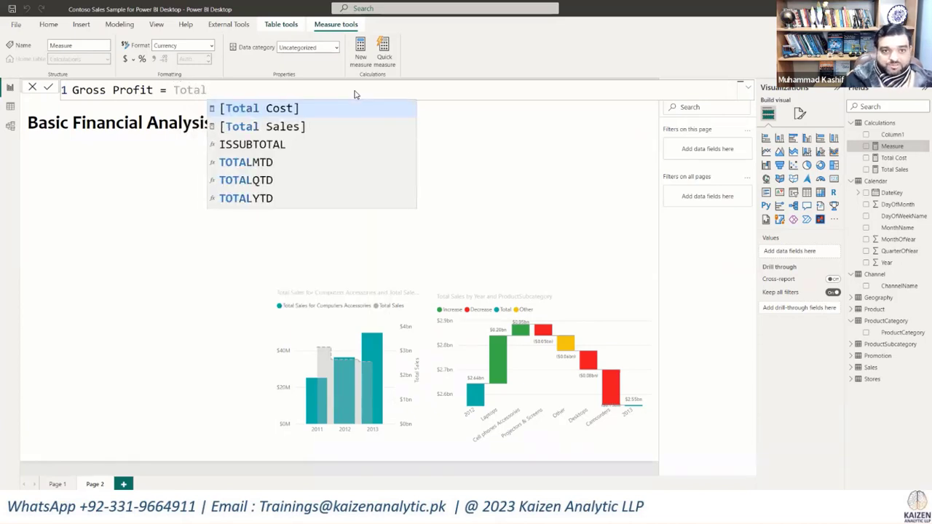
{"action": "left_click", "coordinate": [310, 131]}
{"action": "type", "text": "- ["}
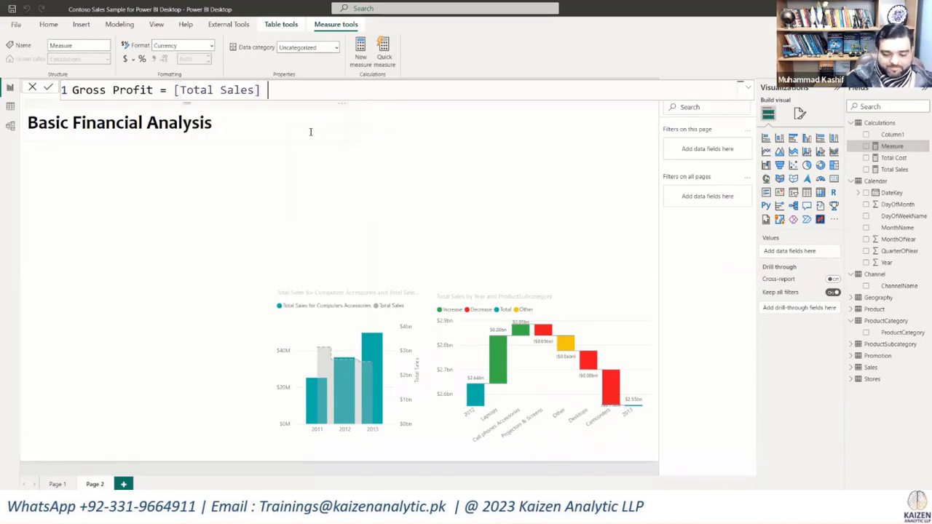
{"action": "type", "text": "Total"}
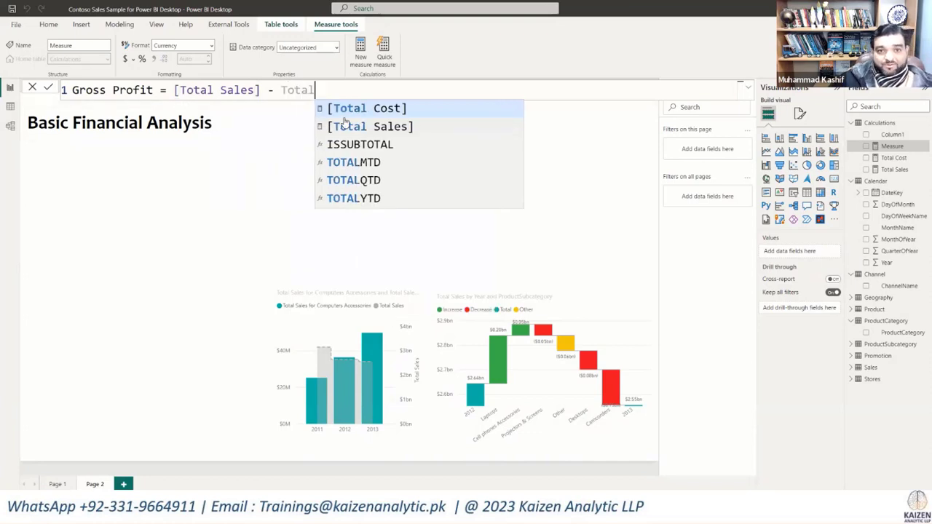
{"action": "left_click", "coordinate": [350, 114]}
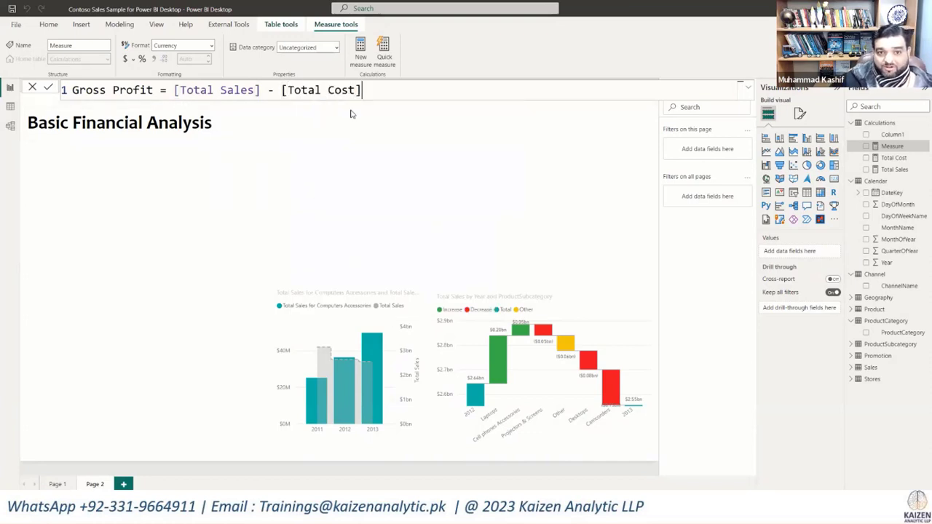
{"action": "left_click", "coordinate": [426, 195]}
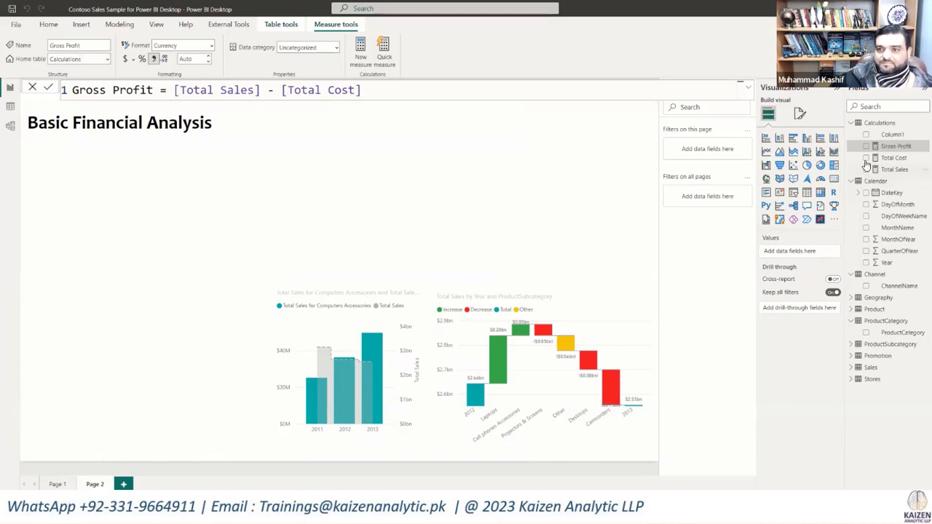
Step: Create a measure Gross Profit % = DIVIDE([Gross Profit], [Total Sales]) in the Calculations table
{"action": "left_click", "coordinate": [363, 79]}
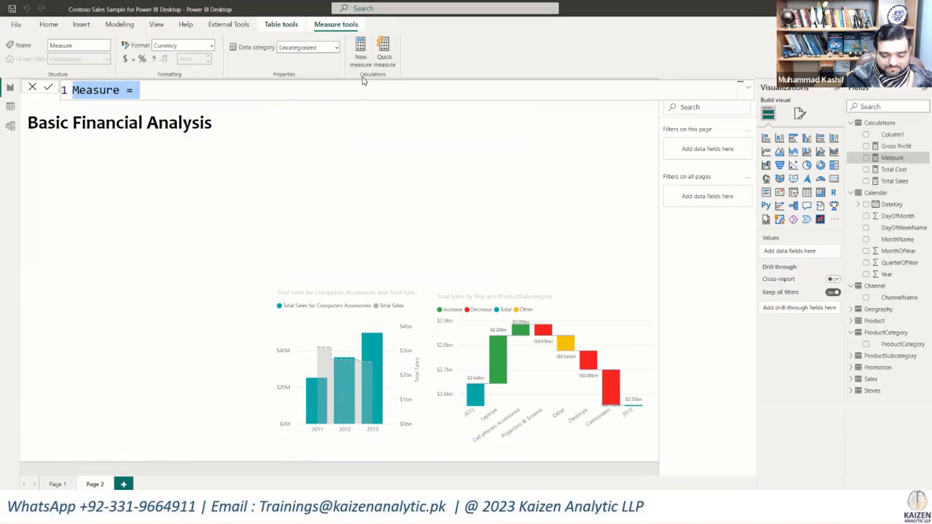
{"action": "type", "text": "Gross P"}
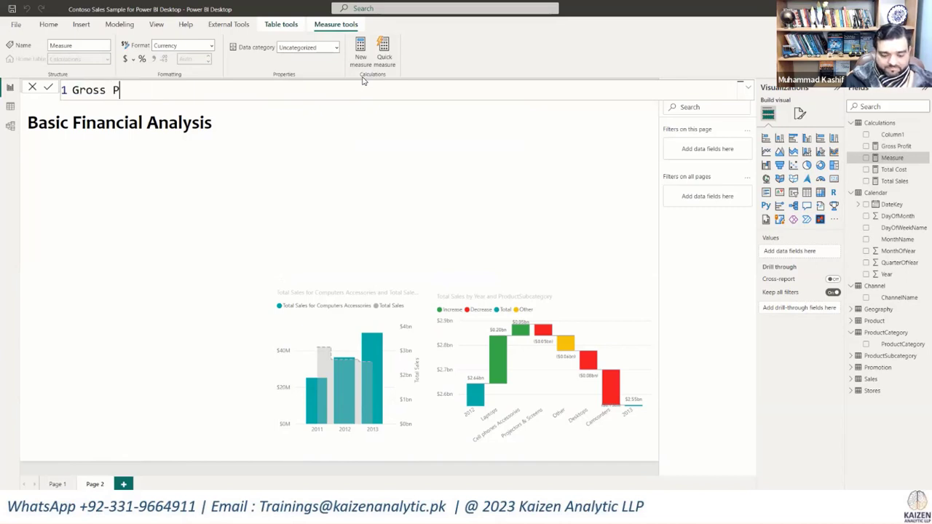
{"action": "type", "text": "rofit % "}
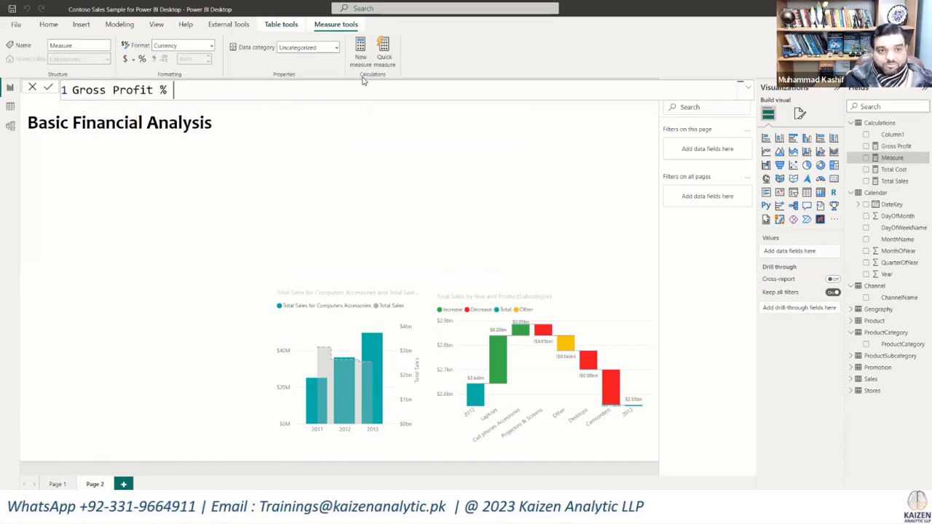
{"action": "type", "text": "= "}
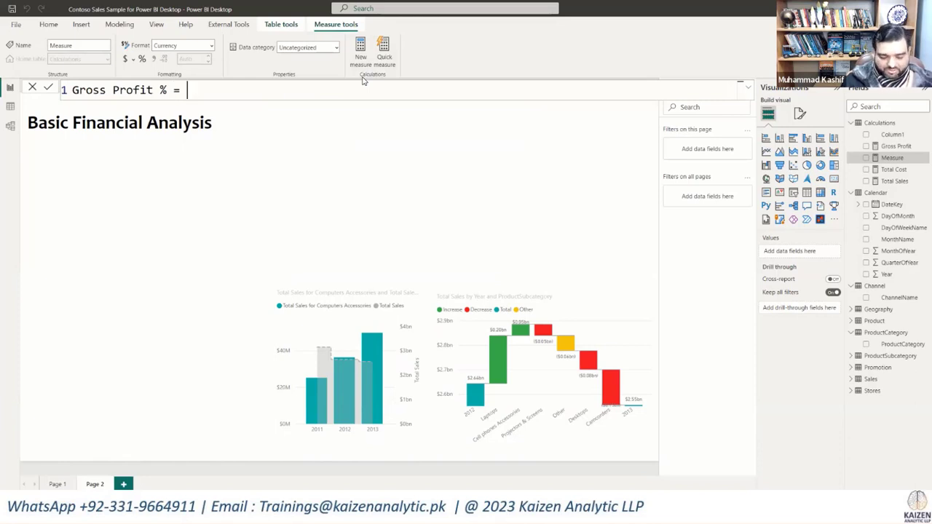
{"action": "type", "text": "Divid"}
{"action": "key", "text": "Tab"}
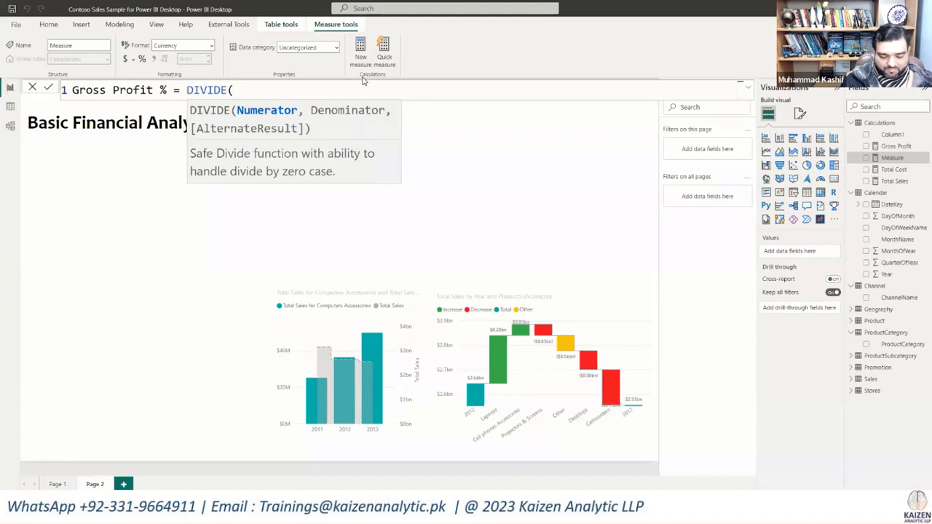
{"action": "type", "text": "Gross"}
{"action": "key", "text": "Tab"}
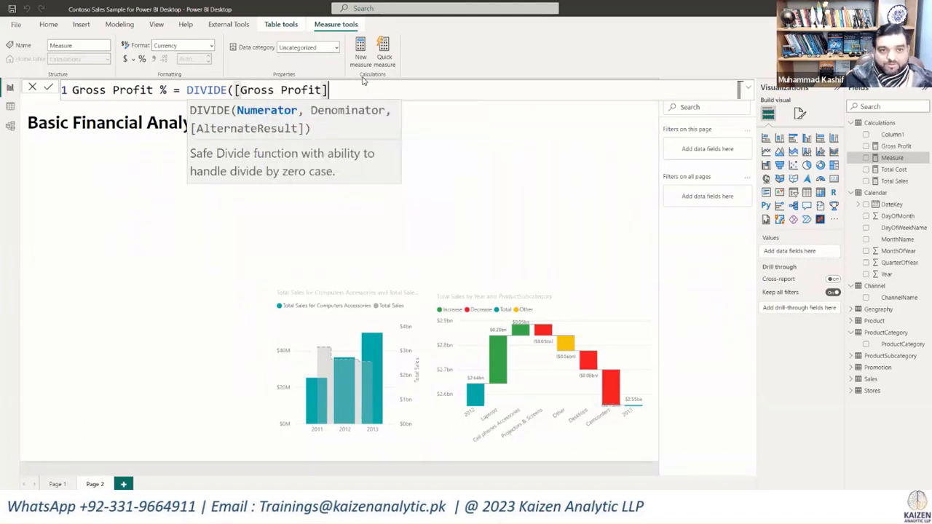
{"action": "type", "text": "Profit], "}
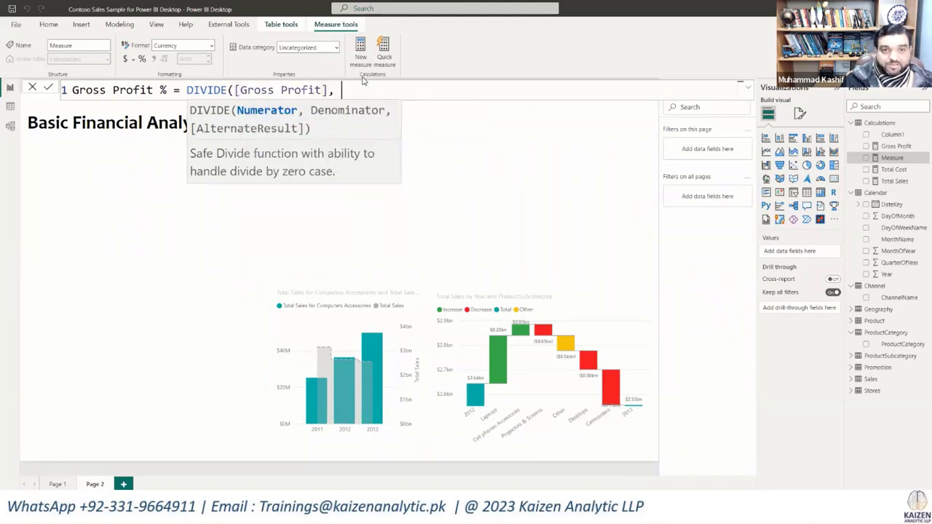
{"action": "type", "text": "Total"}
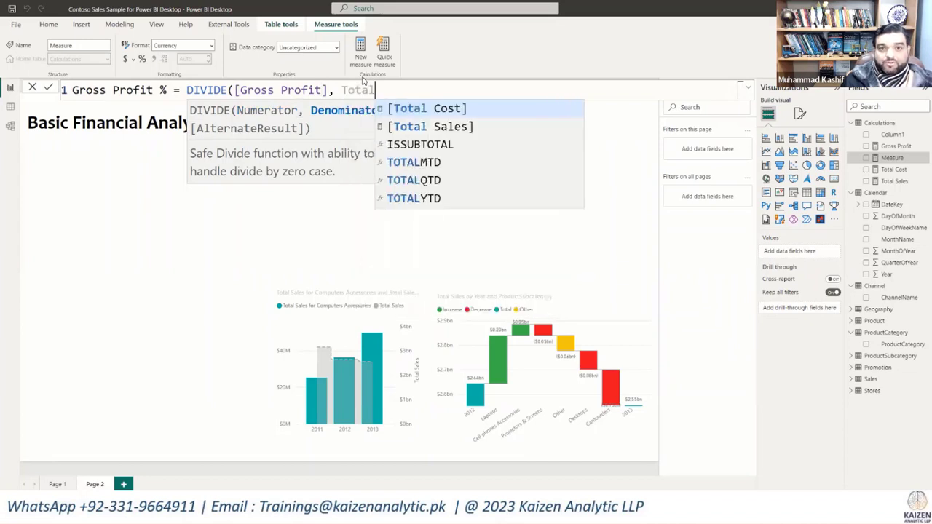
{"action": "key", "text": "Down"}
{"action": "key", "text": "Tab"}
{"action": "type", "text": ")"}
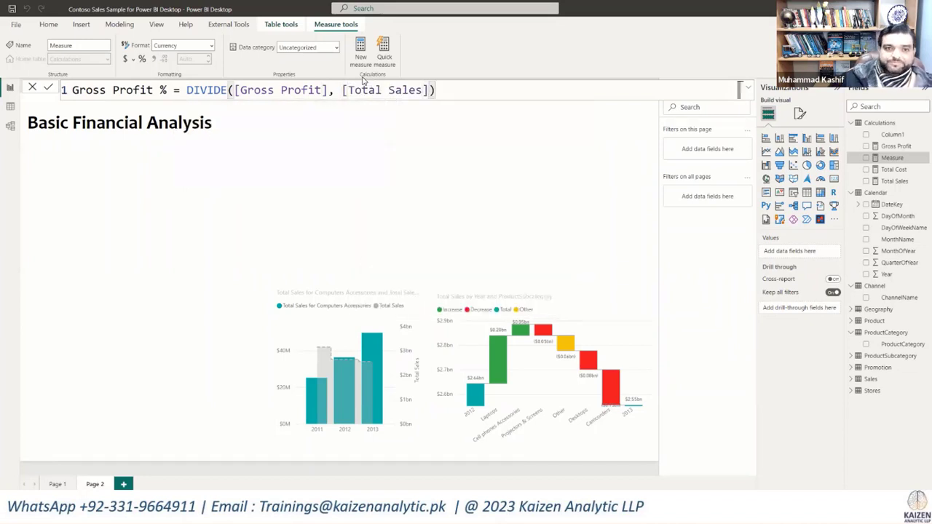
{"action": "left_click", "coordinate": [48, 87]}
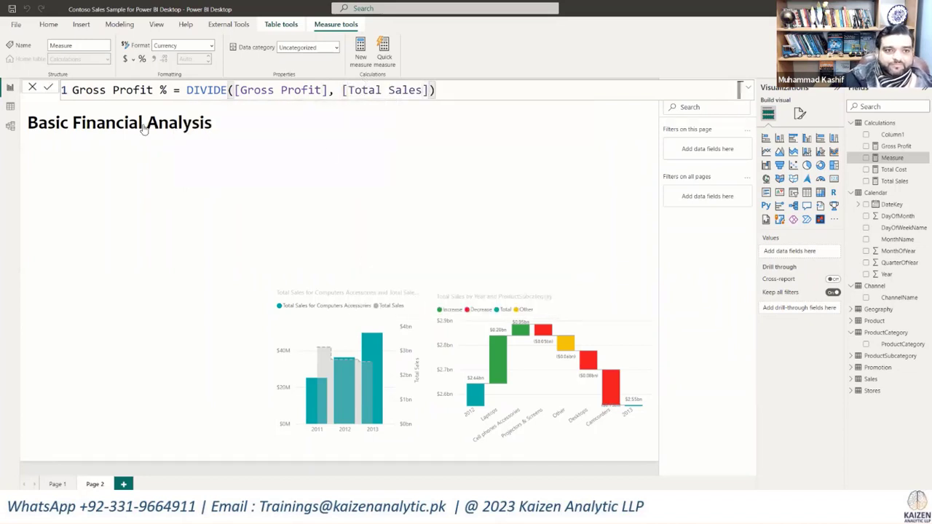
{"action": "left_click", "coordinate": [353, 177]}
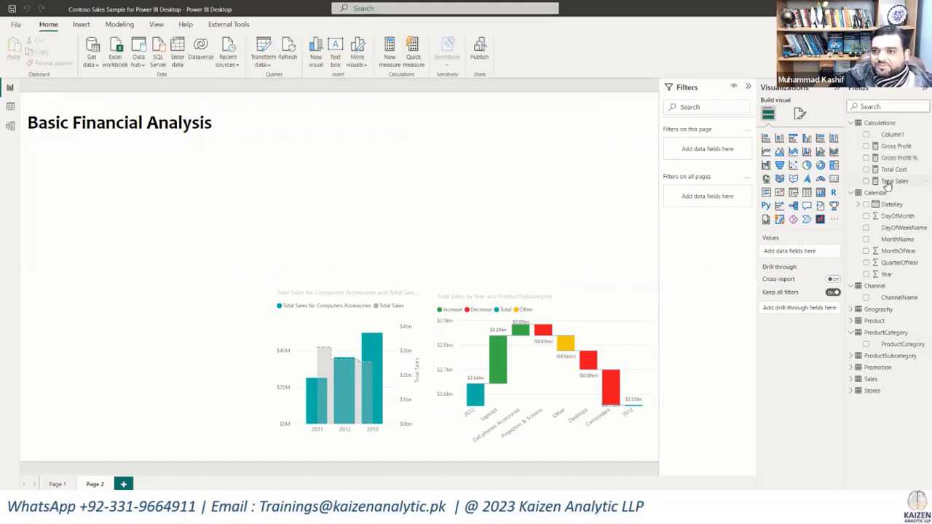
Step: Shift the Basic Financial Analysis title slightly upward on the report page
{"action": "left_click", "coordinate": [216, 123]}
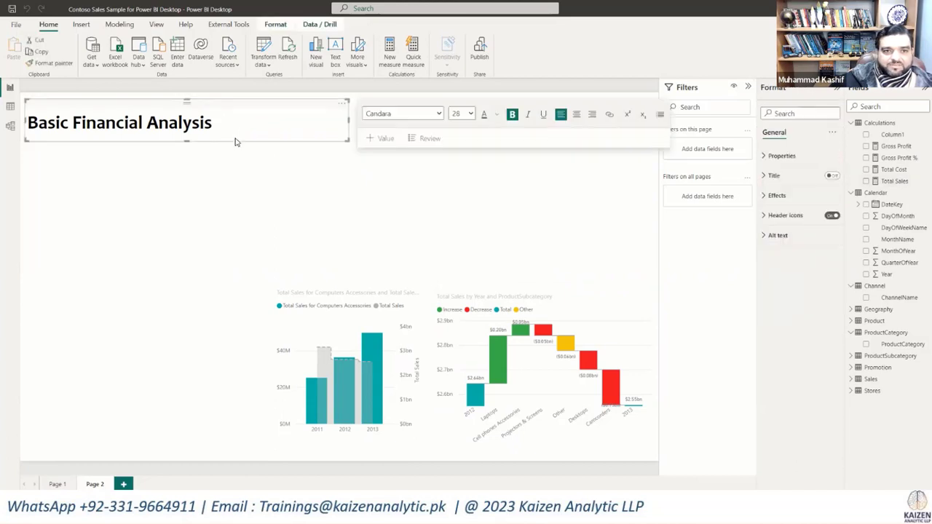
{"action": "left_click_drag", "start_coordinate": [235, 143], "coordinate": [214, 137]}
{"action": "double_click", "coordinate": [209, 128]}
{"action": "left_click", "coordinate": [266, 176]}
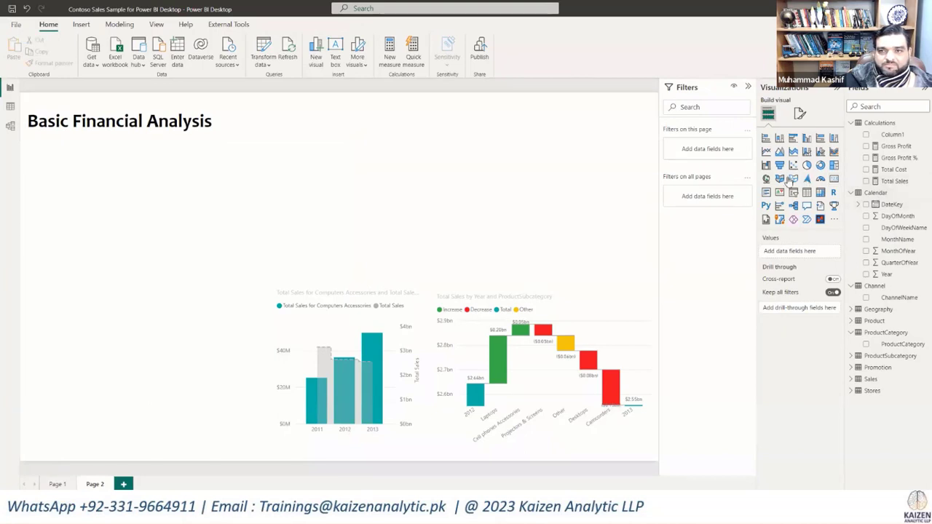
Step: Add a Total Sales card visual, shrink it to a small tile and place it directly beneath the page title
{"action": "left_click", "coordinate": [867, 182]}
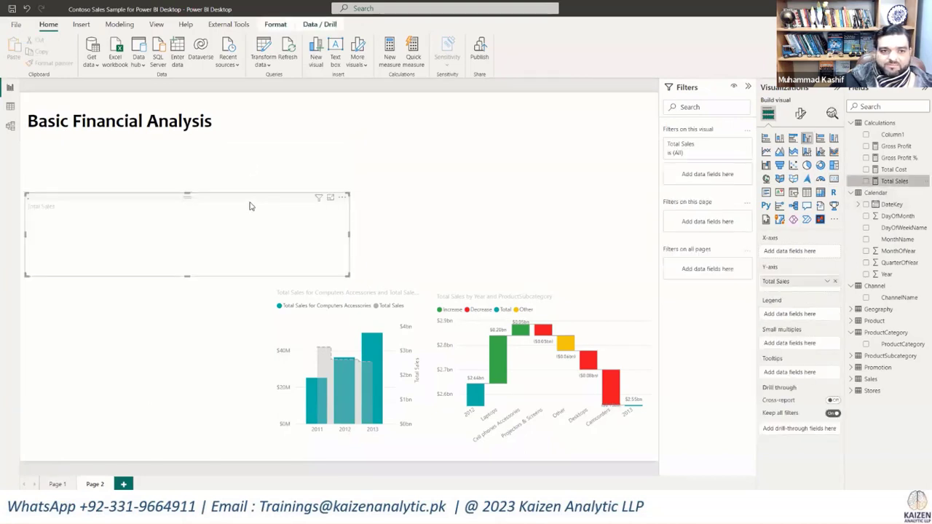
{"action": "left_click_drag", "start_coordinate": [270, 229], "coordinate": [271, 200]}
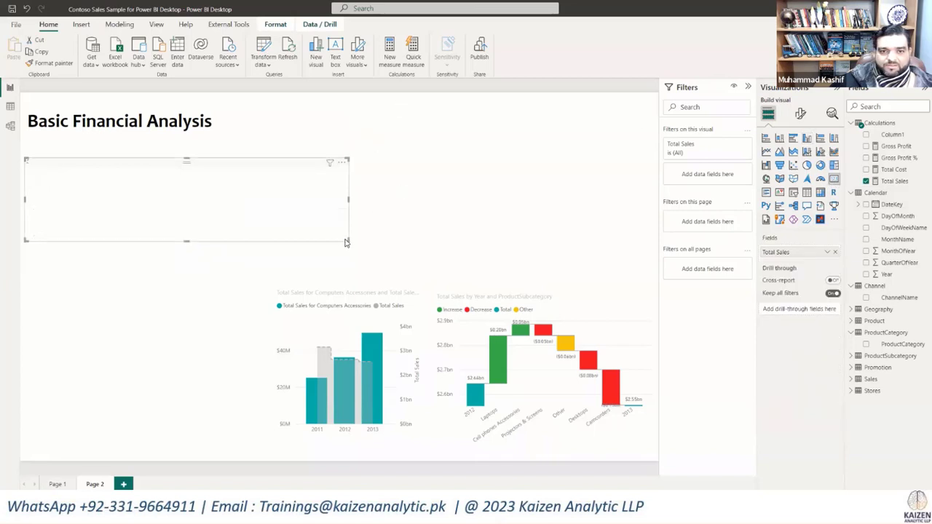
{"action": "left_click_drag", "start_coordinate": [348, 241], "coordinate": [99, 195]}
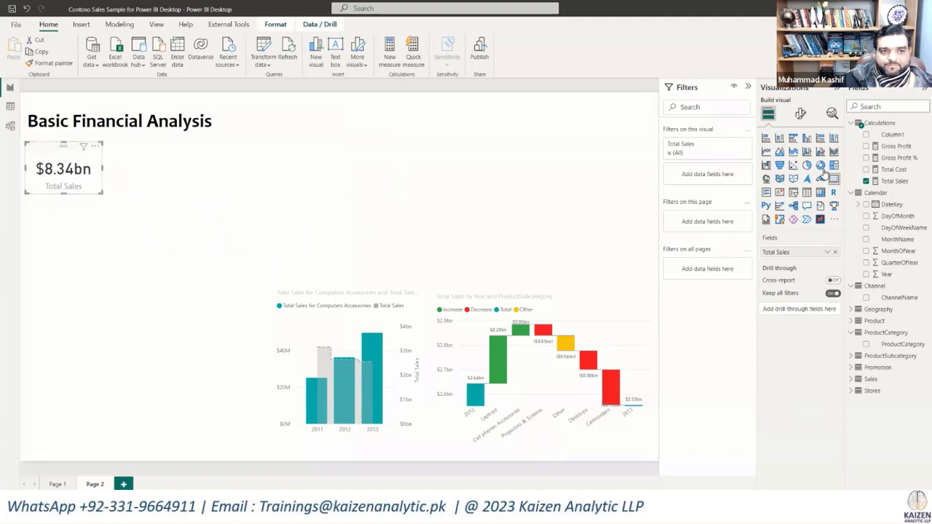
{"action": "left_click", "coordinate": [485, 194]}
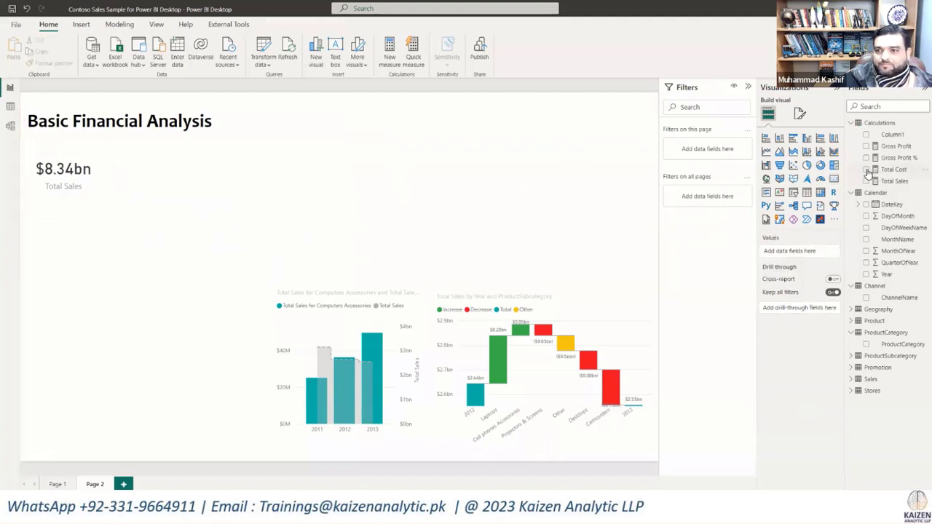
Step: Add a Total Cost card visual and place it immediately beside the Total Sales card
{"action": "left_click", "coordinate": [866, 169]}
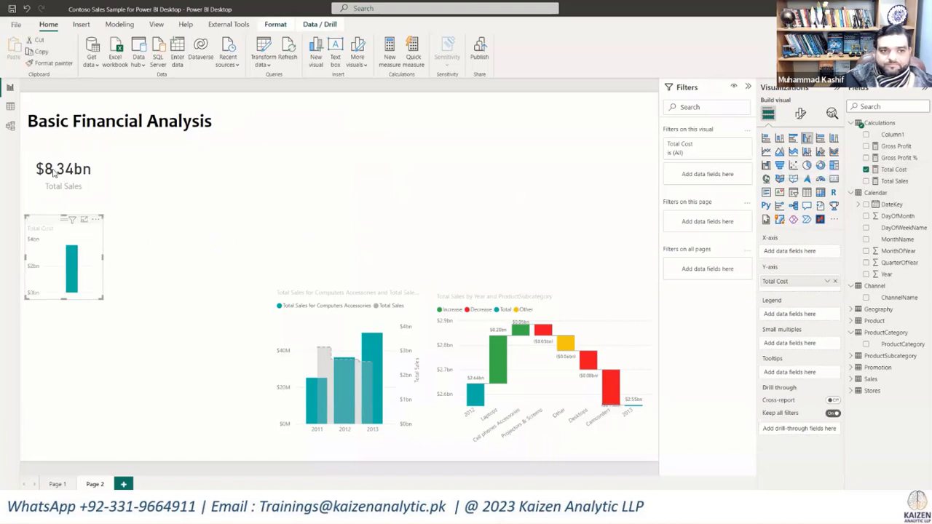
{"action": "left_click", "coordinate": [834, 180]}
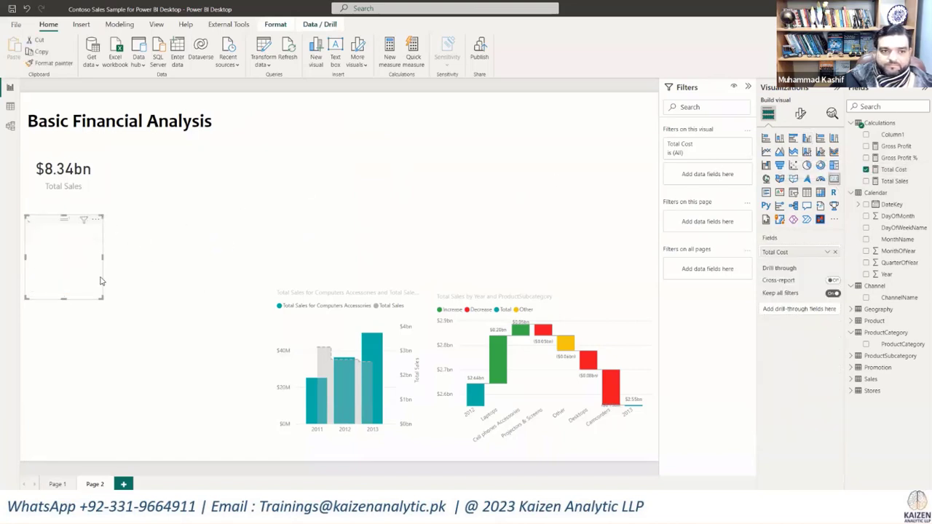
{"action": "left_click_drag", "start_coordinate": [83, 275], "coordinate": [177, 193]}
Step: Add a Gross Profit card visual and place it in the card row beside Total Cost
{"action": "left_click", "coordinate": [330, 188]}
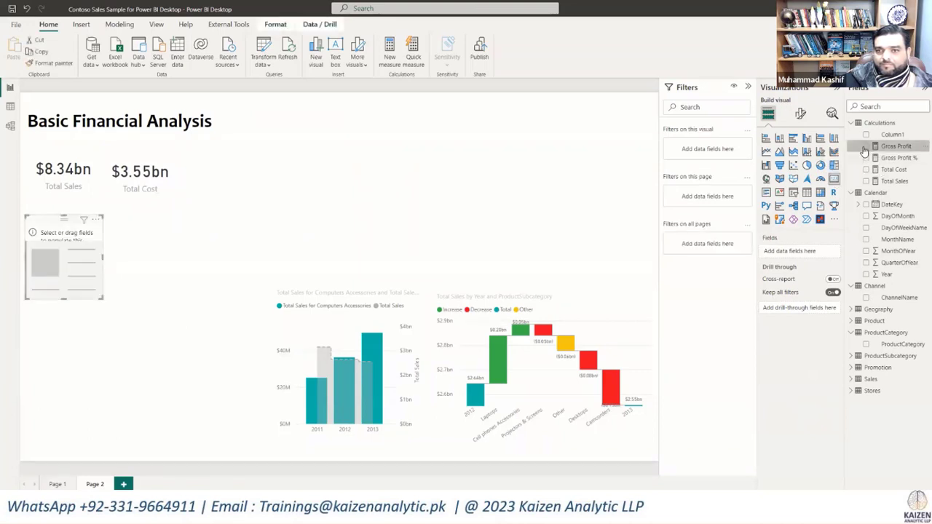
{"action": "left_click_drag", "start_coordinate": [864, 151], "coordinate": [247, 200]}
{"action": "left_click", "coordinate": [223, 233]}
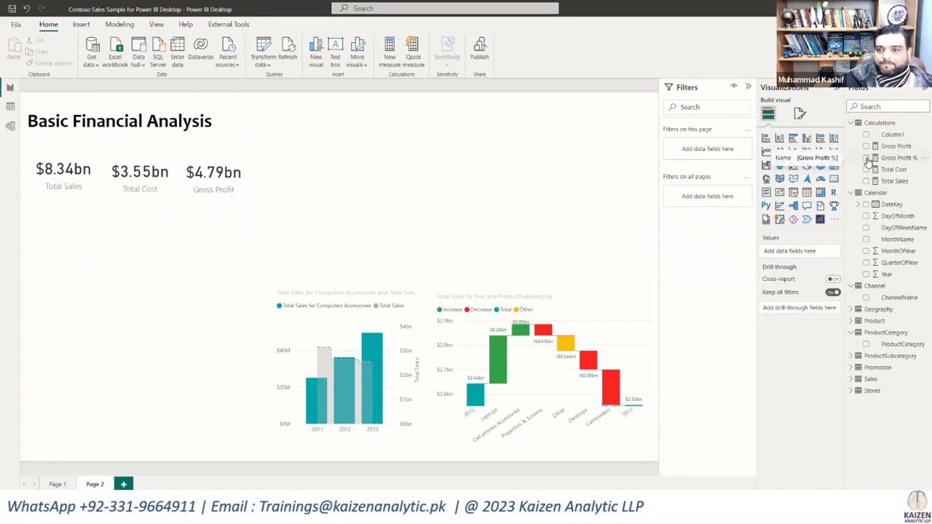
Step: Add a Gross Profit % card, format its measure as a percentage with 2 decimals, and place it beside the Gross Profit card
{"action": "left_click_drag", "start_coordinate": [869, 161], "coordinate": [432, 167]}
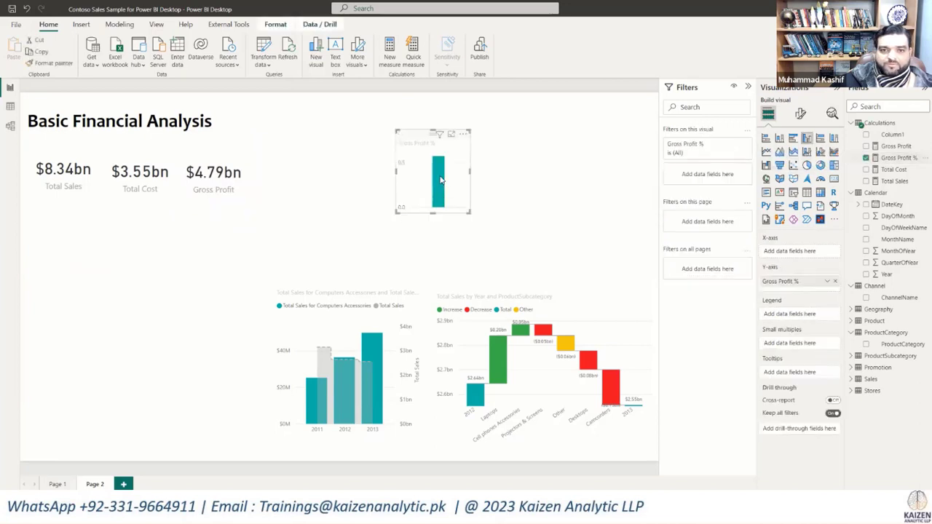
{"action": "left_click", "coordinate": [834, 179]}
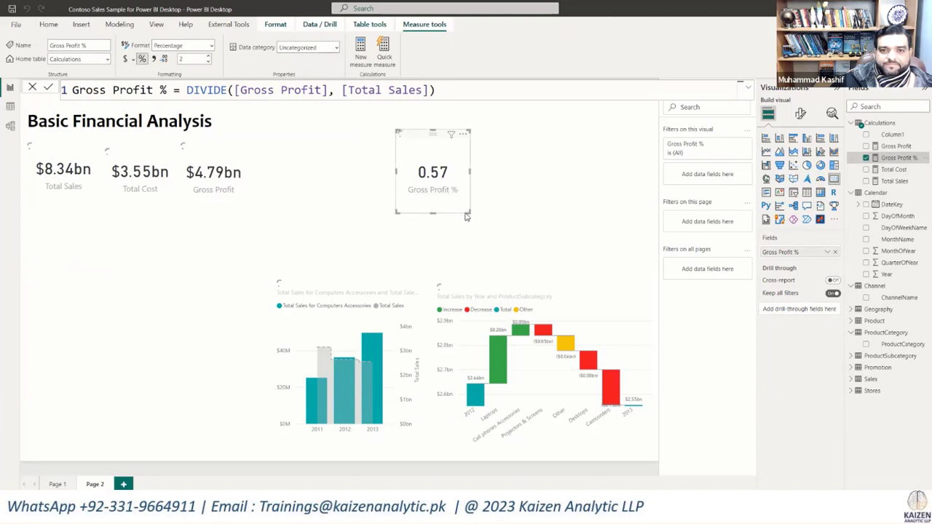
{"action": "left_click_drag", "start_coordinate": [462, 203], "coordinate": [305, 204]}
{"action": "left_click", "coordinate": [257, 224]}
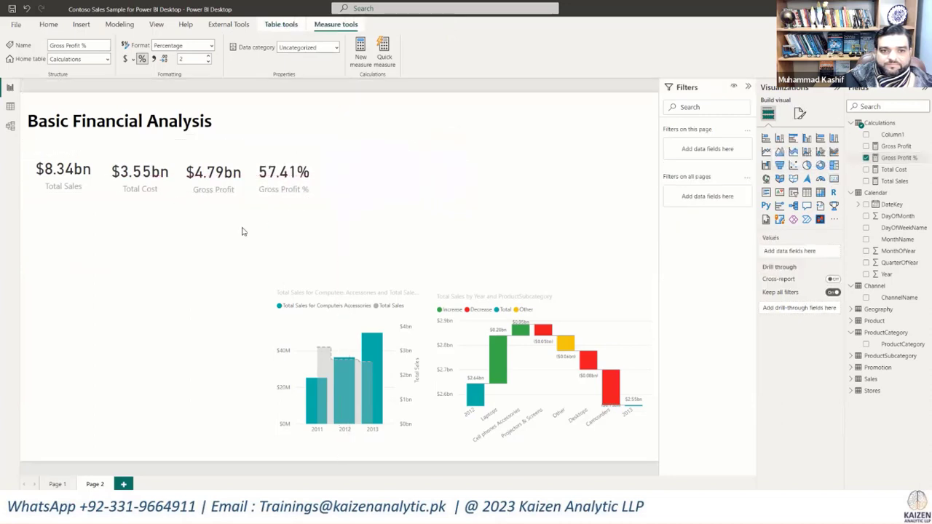
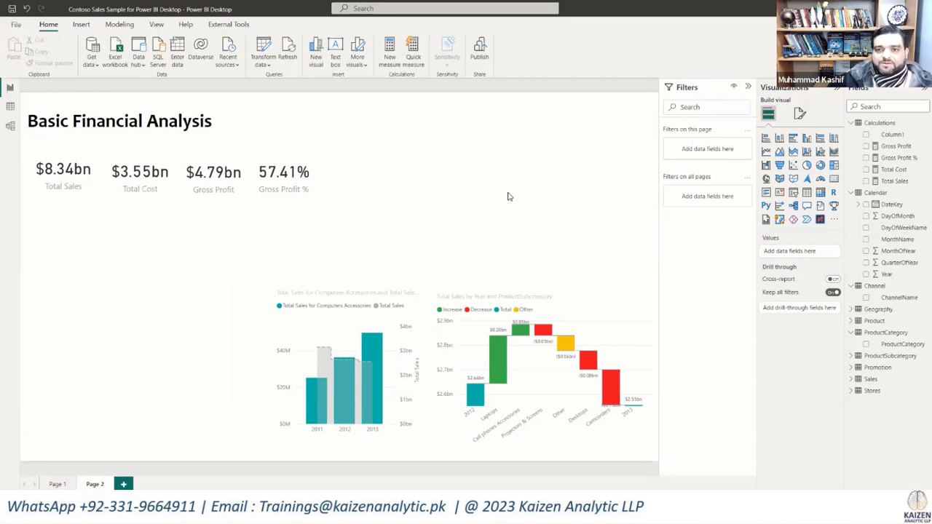
Step: Add a clustered bar chart of Total Sales by ProductCategory in the empty area beside the KPI cards
{"action": "left_click", "coordinate": [793, 139]}
{"action": "left_click_drag", "start_coordinate": [92, 254], "coordinate": [514, 178]}
{"action": "left_click_drag", "start_coordinate": [521, 224], "coordinate": [598, 265]}
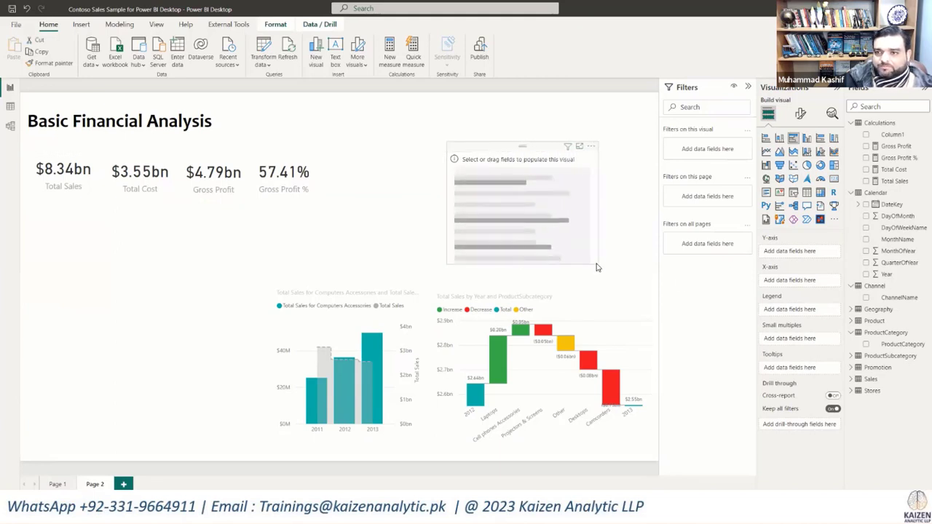
{"action": "left_click", "coordinate": [867, 182]}
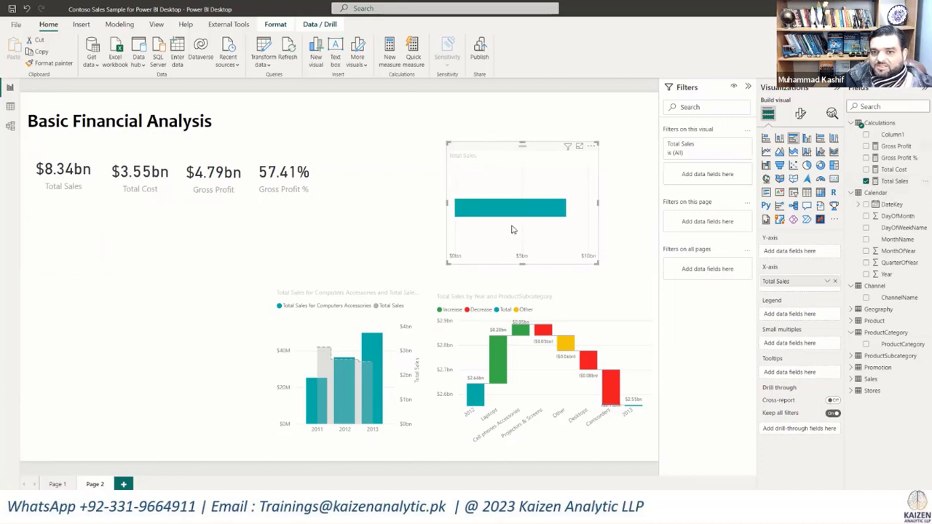
{"action": "left_click_drag", "start_coordinate": [524, 143], "coordinate": [523, 120]}
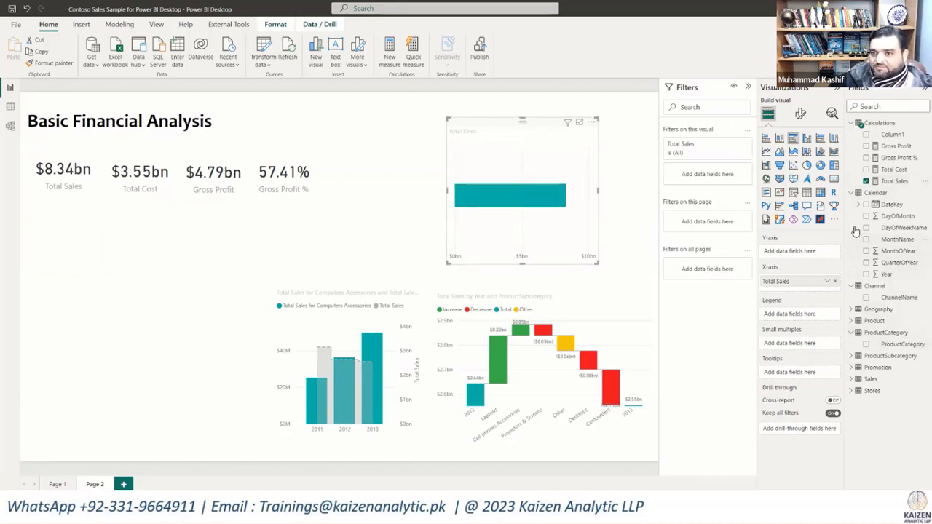
{"action": "left_click", "coordinate": [866, 345]}
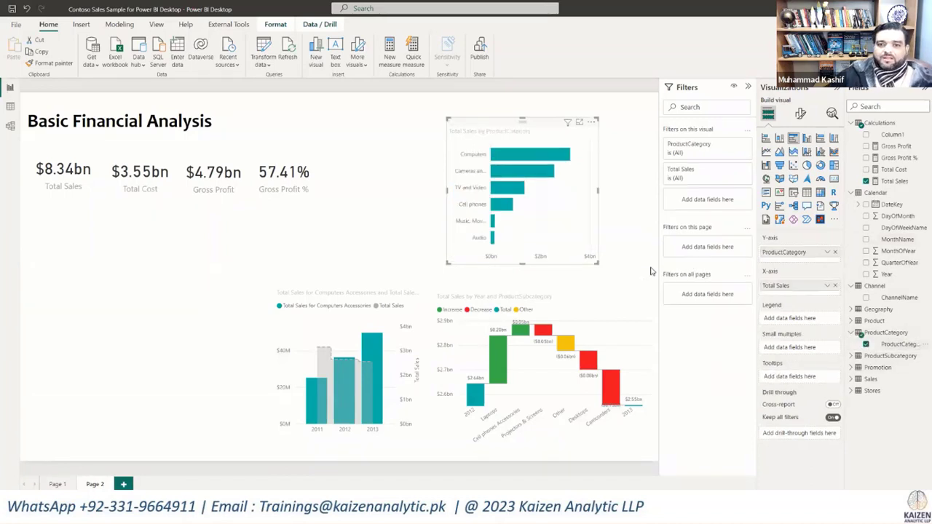
Step: Resize the ProductCategory bar chart and place it directly beneath the KPI card row
{"action": "left_click_drag", "start_coordinate": [598, 263], "coordinate": [633, 268]}
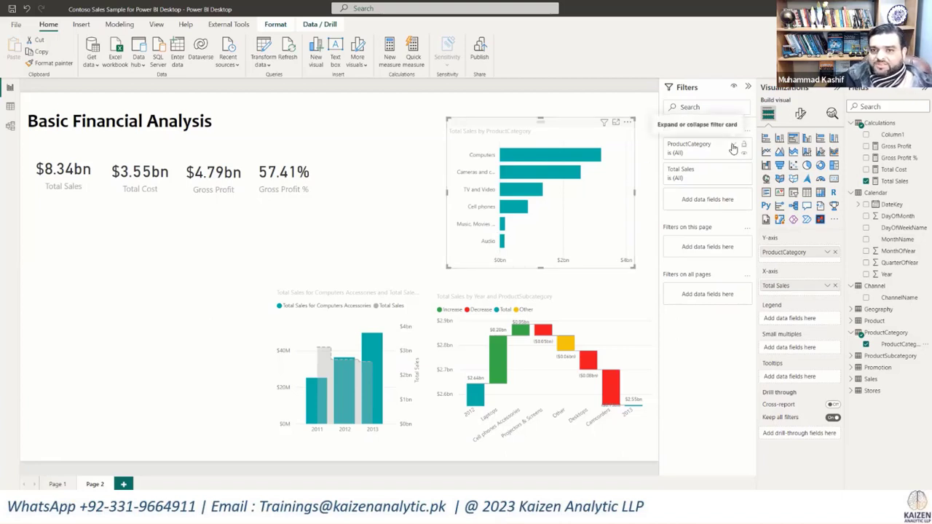
{"action": "left_click_drag", "start_coordinate": [514, 123], "coordinate": [100, 217]}
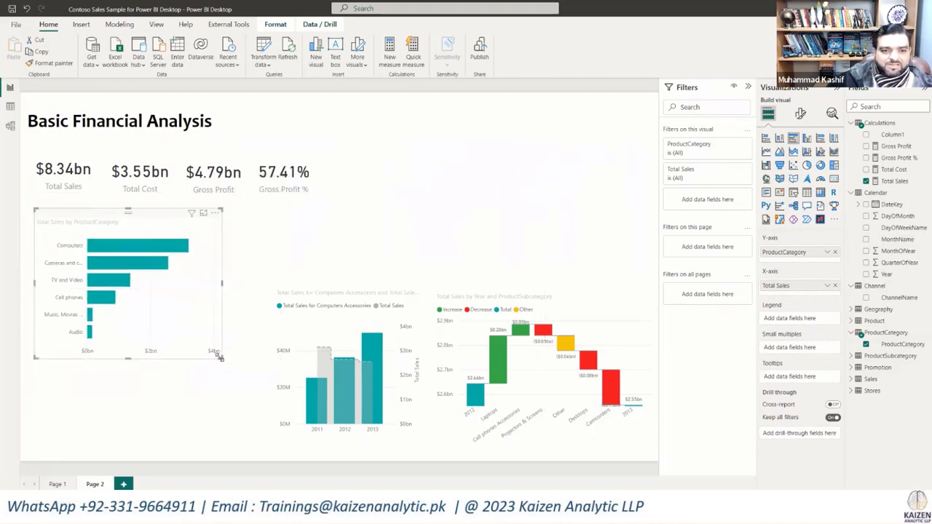
{"action": "left_click_drag", "start_coordinate": [219, 357], "coordinate": [217, 336]}
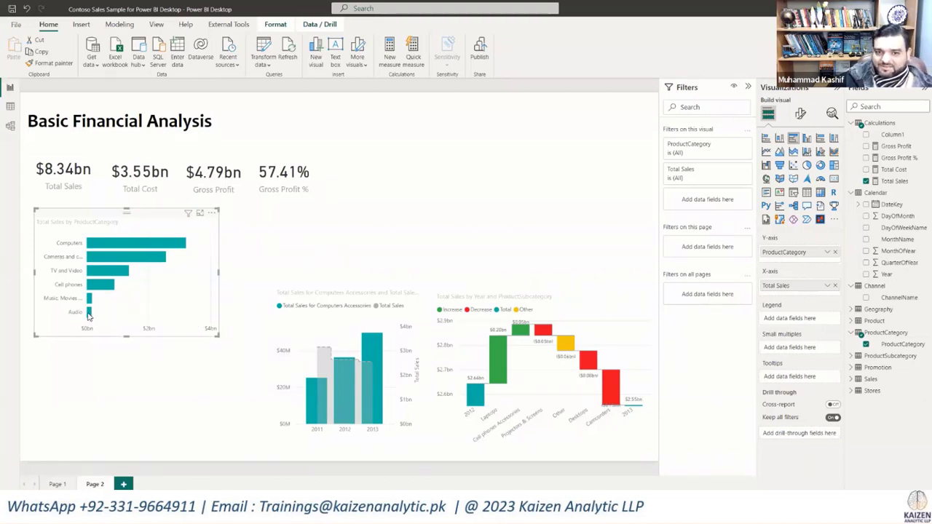
Step: Apply gradient conditional formatting to the ProductCategory chart's bar colours, based on the Gross Profit % measure
{"action": "mouse_move", "coordinate": [131, 245]}
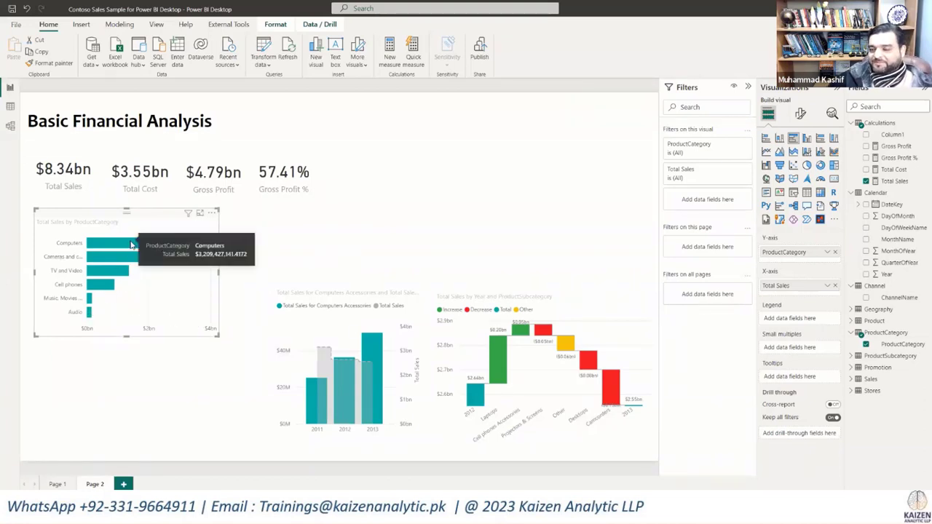
{"action": "left_click", "coordinate": [801, 115]}
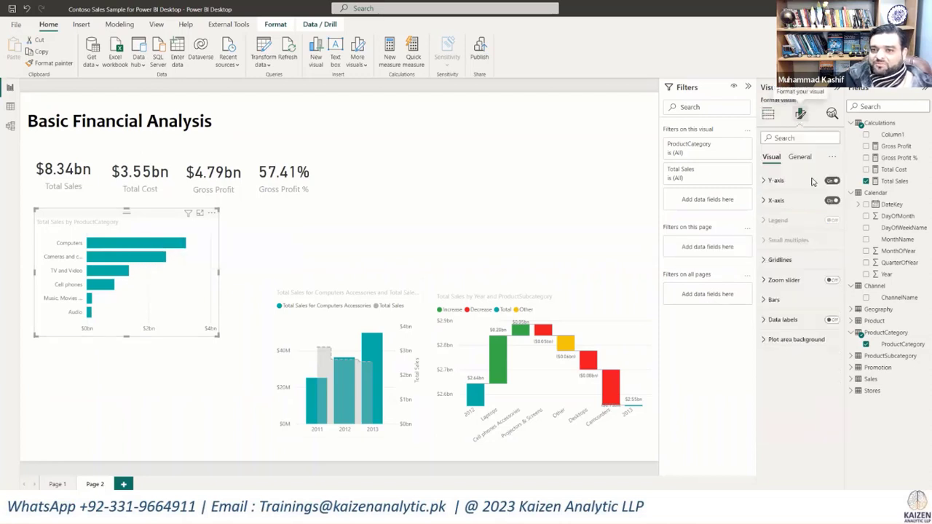
{"action": "left_click", "coordinate": [766, 301]}
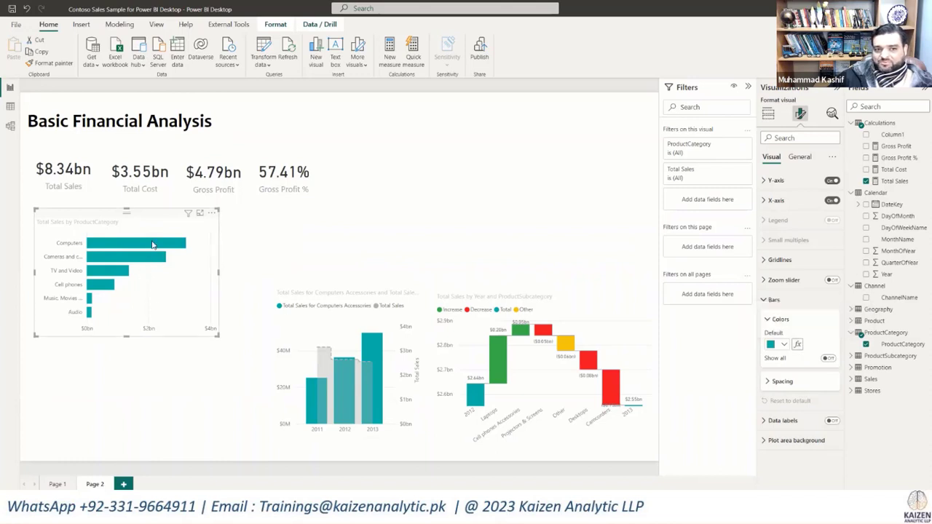
{"action": "left_click", "coordinate": [799, 345]}
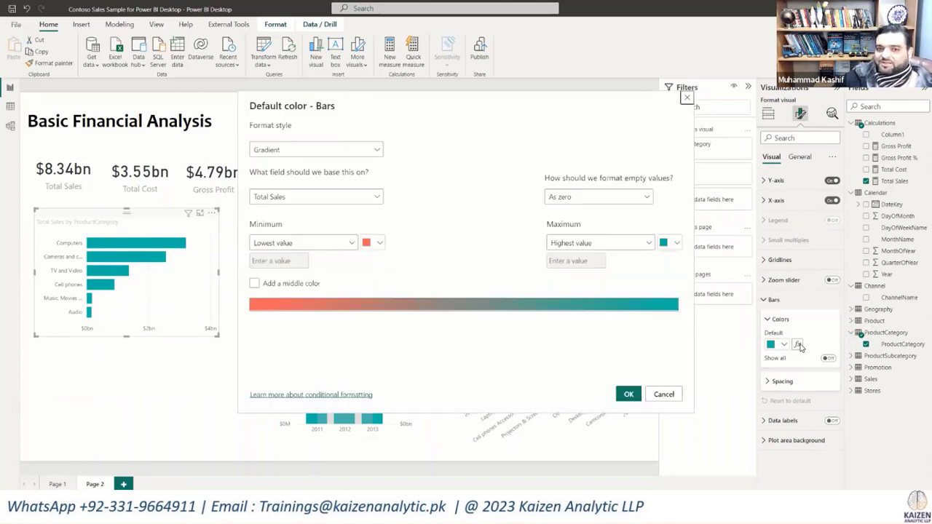
{"action": "left_click", "coordinate": [378, 196]}
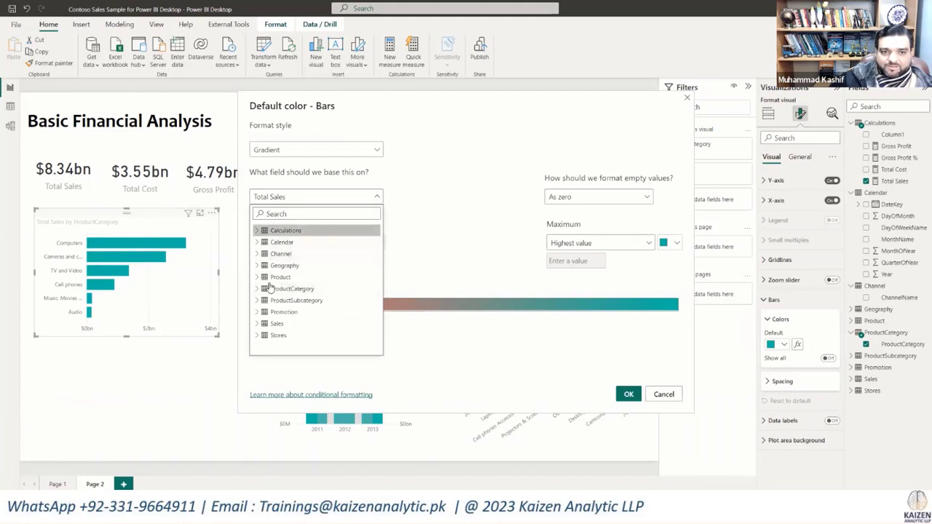
{"action": "left_click", "coordinate": [259, 231]}
{"action": "left_click", "coordinate": [291, 265]}
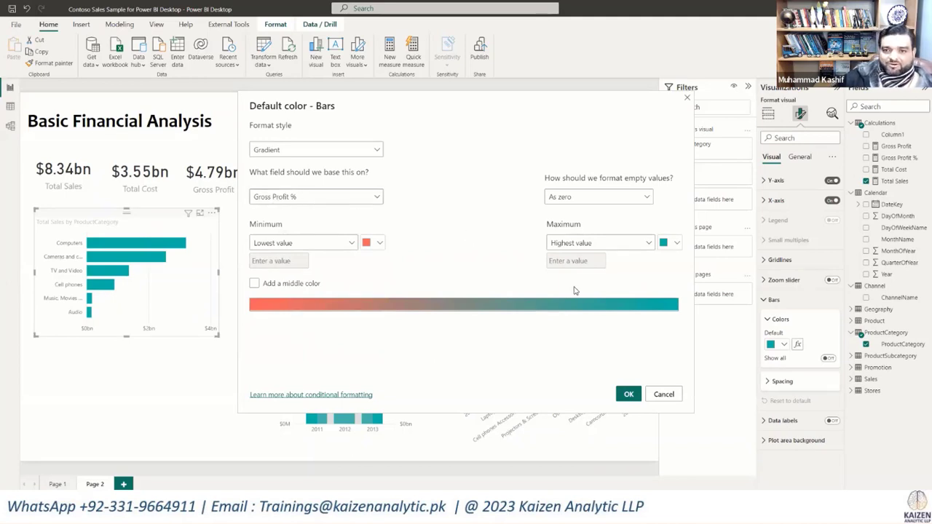
Step: Add a white middle colour to the bar colour gradient and apply the formatting
{"action": "left_click", "coordinate": [255, 284]}
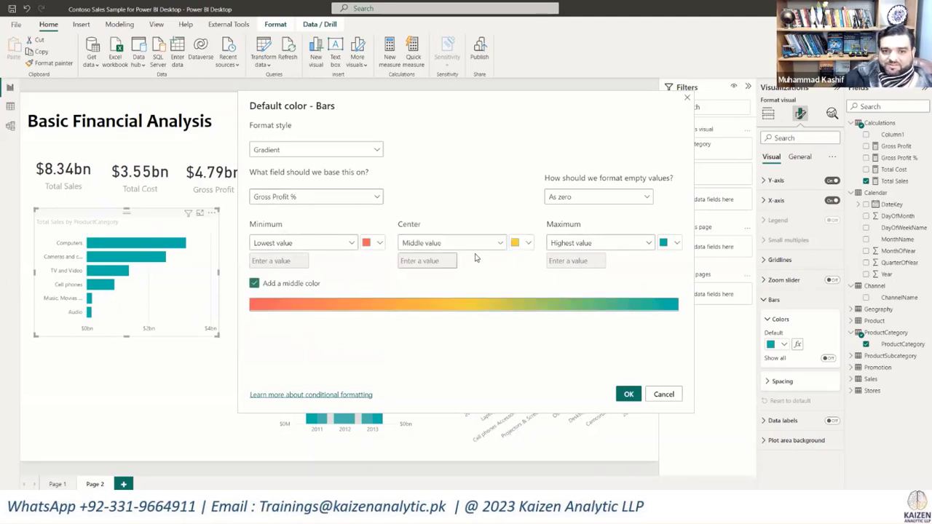
{"action": "left_click", "coordinate": [519, 244]}
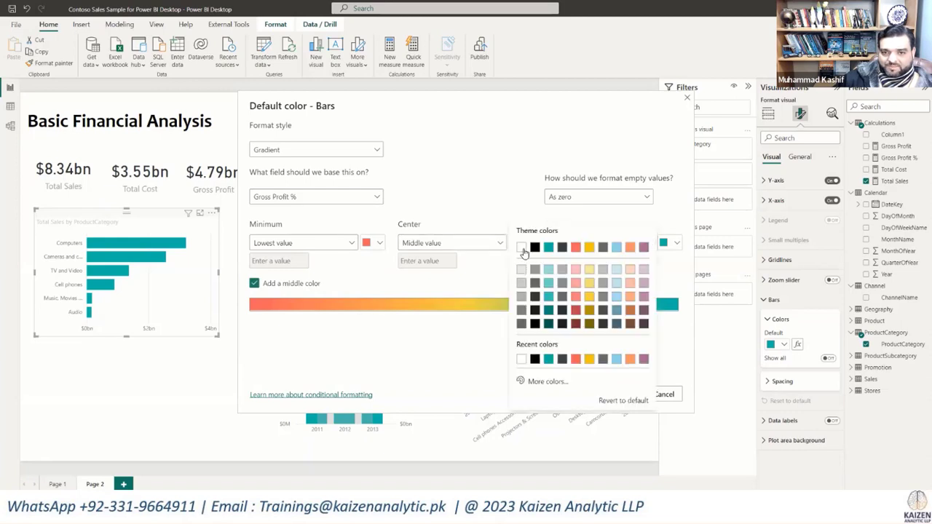
{"action": "left_click", "coordinate": [521, 249]}
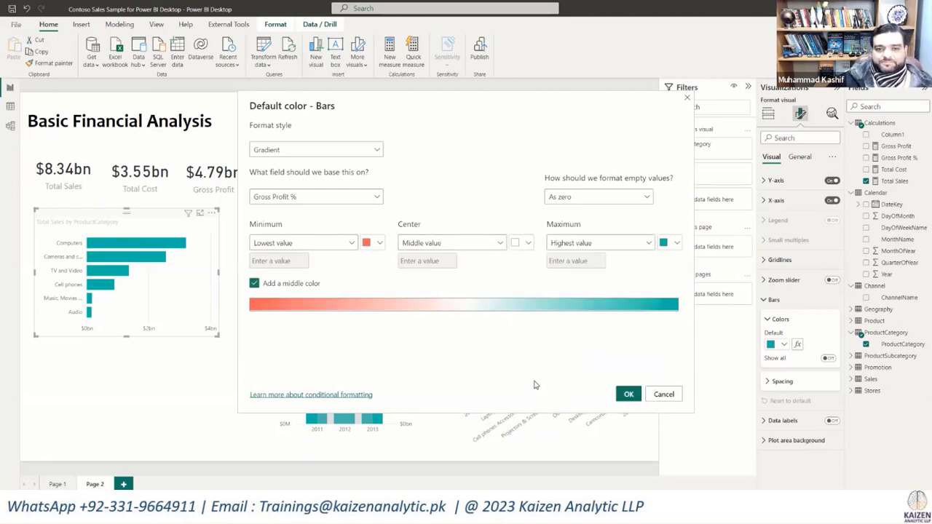
{"action": "left_click", "coordinate": [627, 394]}
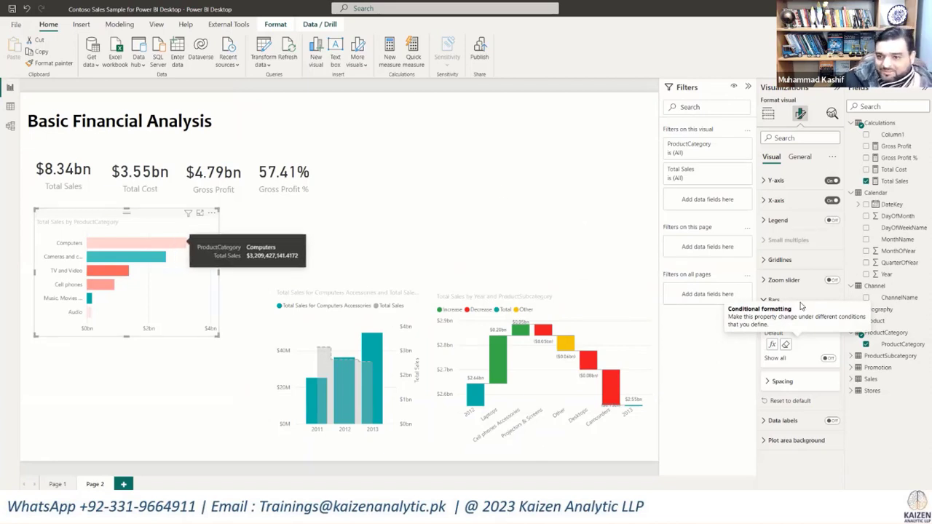
Step: Add Gross Profit % to the ProductCategory bar chart's tooltips and check the tooltip on the Computers bar
{"action": "left_click", "coordinate": [767, 114]}
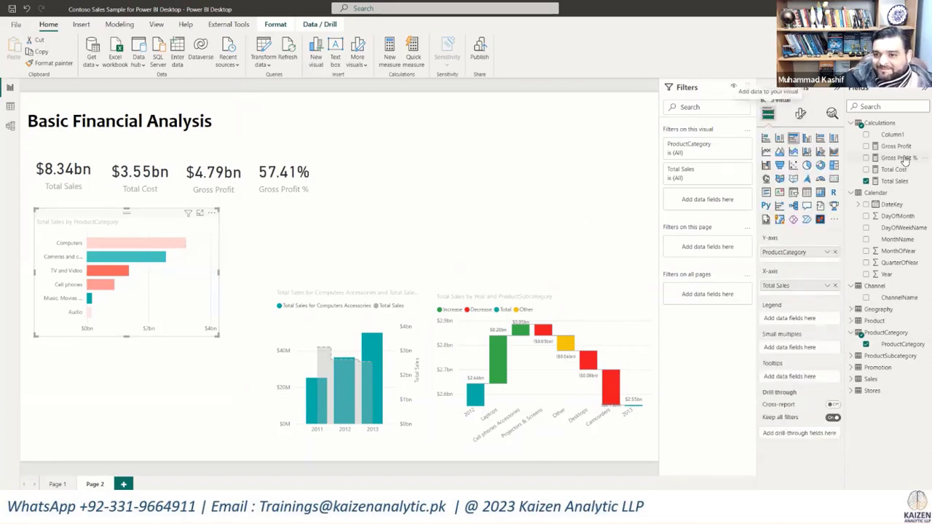
{"action": "left_click_drag", "start_coordinate": [906, 160], "coordinate": [812, 380]}
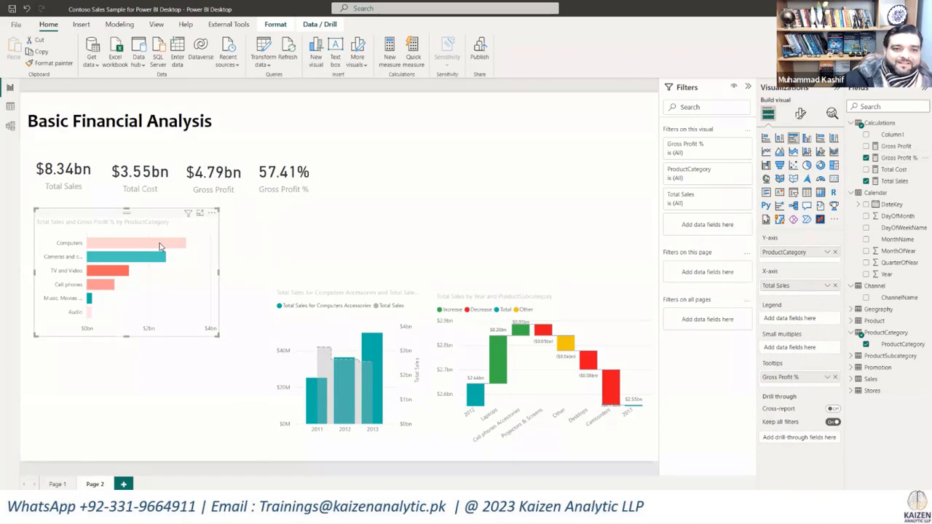
{"action": "mouse_move", "coordinate": [161, 246]}
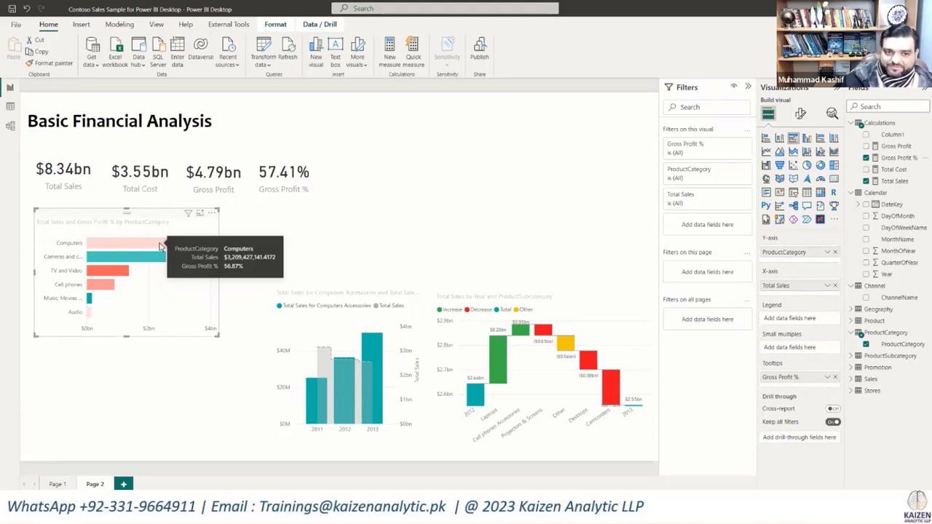
Step: Set the Total Sales measure's format to 0 decimal places
{"action": "left_click", "coordinate": [893, 182]}
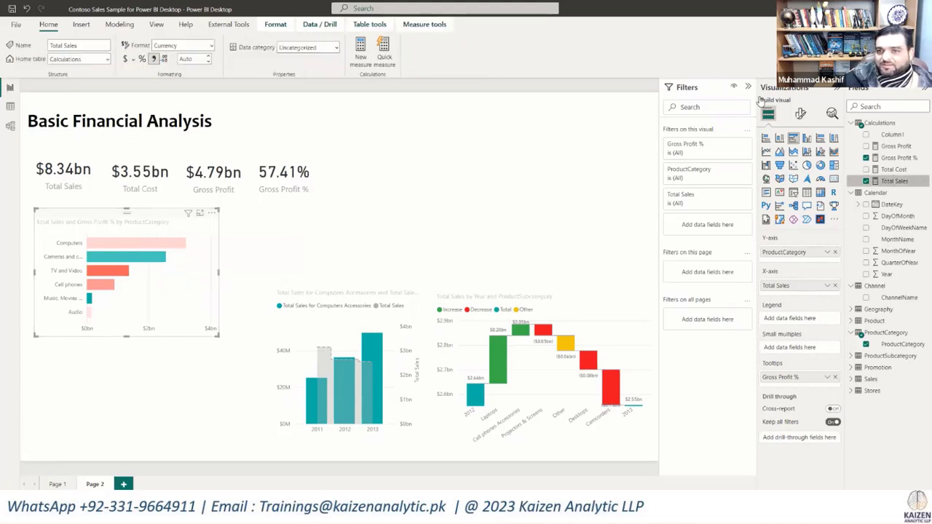
{"action": "type", "text": "0"}
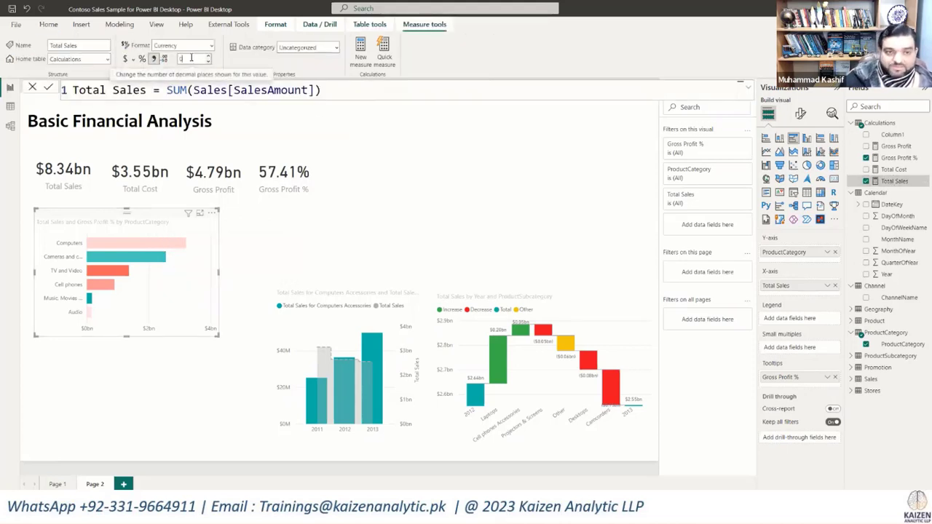
{"action": "key", "text": "Return"}
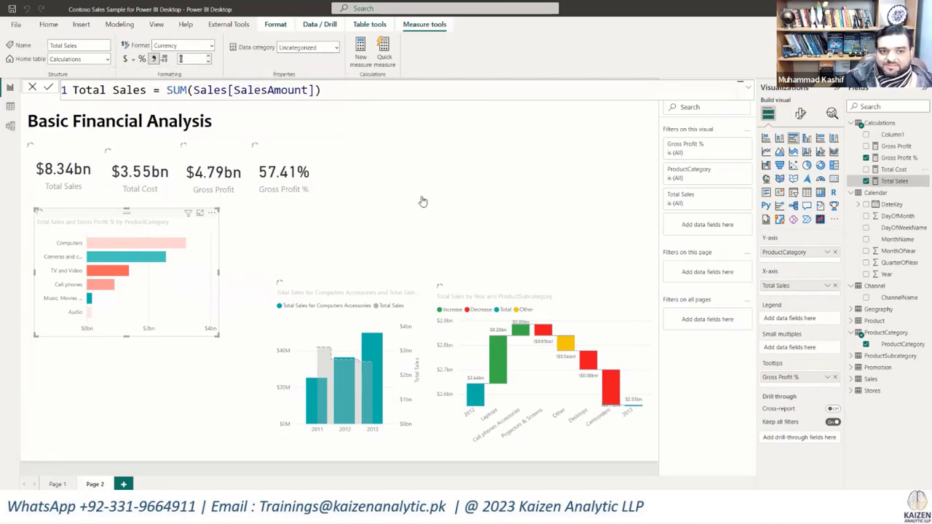
{"action": "mouse_move", "coordinate": [167, 246]}
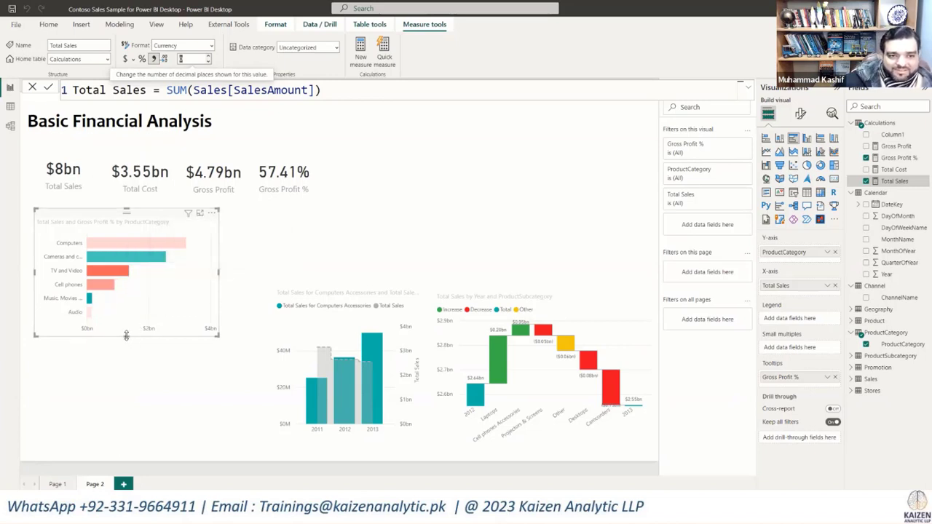
Step: Make the ProductCategory bar chart slightly taller and deselect it
{"action": "left_click_drag", "start_coordinate": [126, 356], "coordinate": [125, 362]}
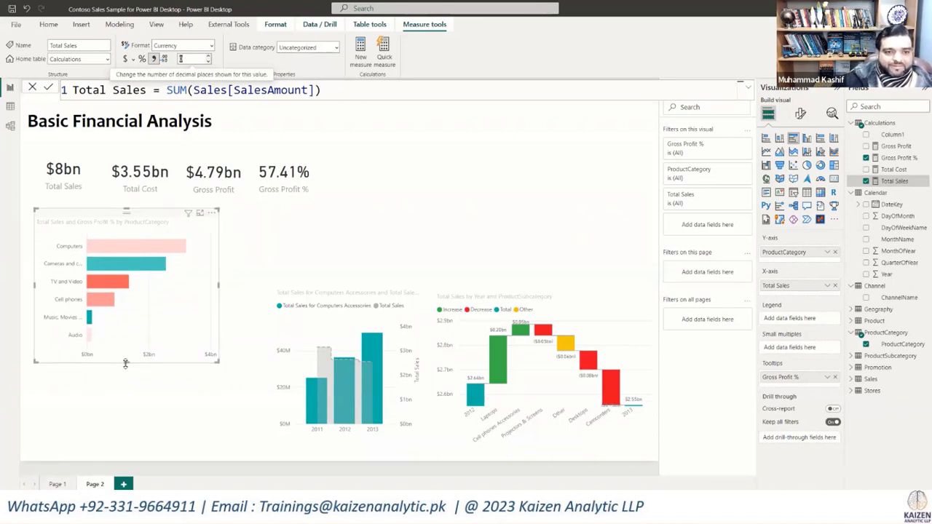
{"action": "left_click_drag", "start_coordinate": [125, 363], "coordinate": [126, 353]}
{"action": "left_click", "coordinate": [433, 179]}
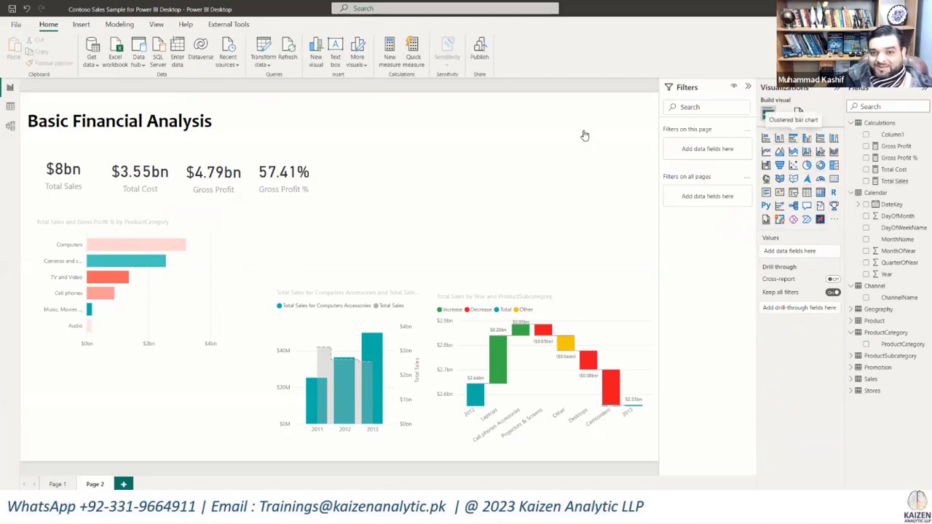
Step: Add a second clustered bar chart showing Total Sales, placed and widened in the empty area above the waterfall chart
{"action": "left_click", "coordinate": [793, 138]}
{"action": "left_click_drag", "start_coordinate": [293, 248], "coordinate": [429, 172]}
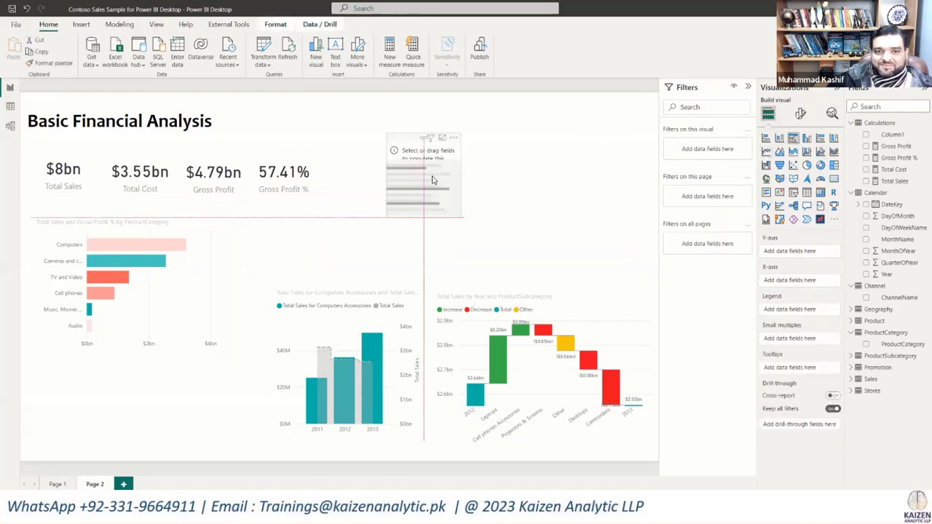
{"action": "left_click_drag", "start_coordinate": [571, 238], "coordinate": [632, 261]}
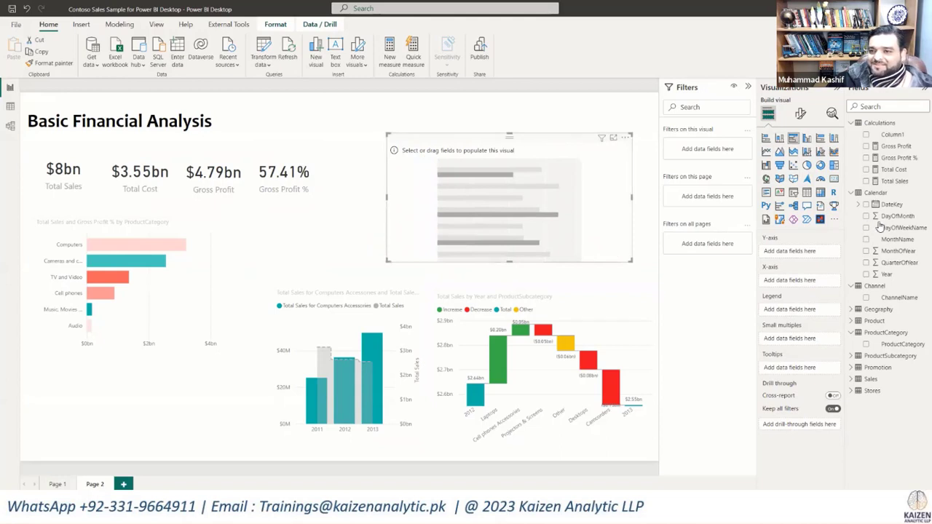
{"action": "left_click", "coordinate": [866, 181]}
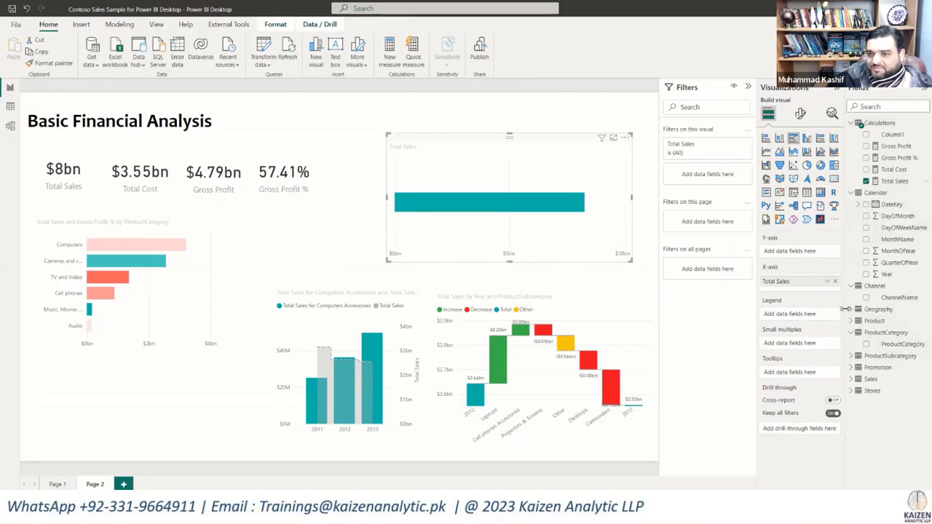
Step: Try ContinentName from the Geography table on the new bar chart, and replace it with RegionCountryName on the Y-axis
{"action": "left_click", "coordinate": [850, 310]}
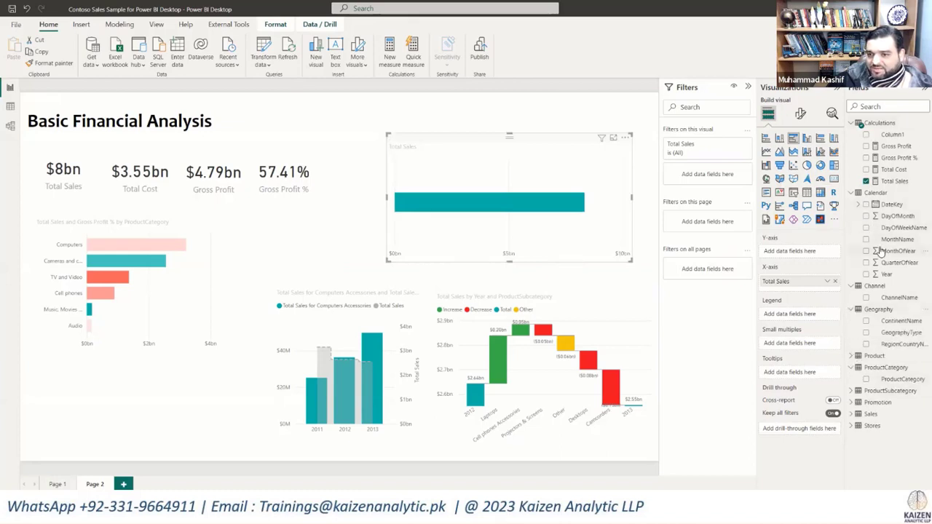
{"action": "left_click", "coordinate": [867, 322]}
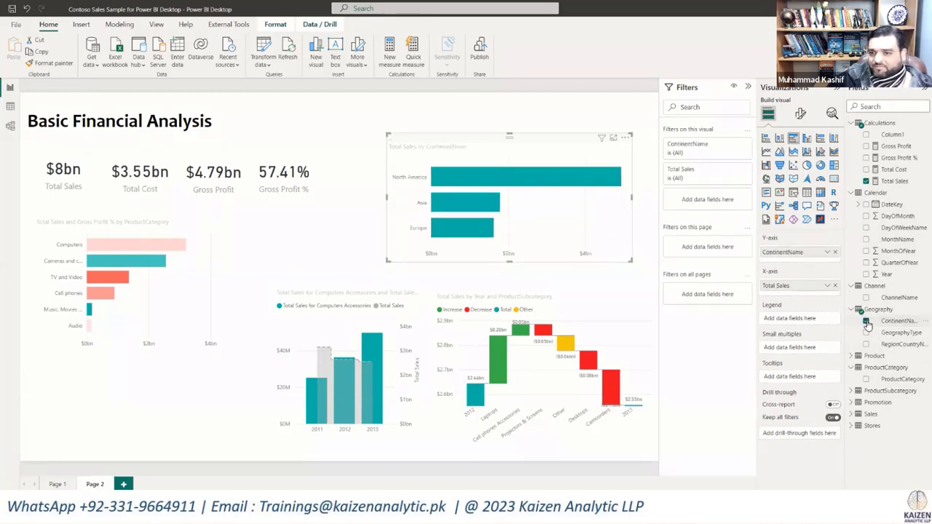
{"action": "left_click", "coordinate": [867, 322]}
{"action": "left_click", "coordinate": [866, 343]}
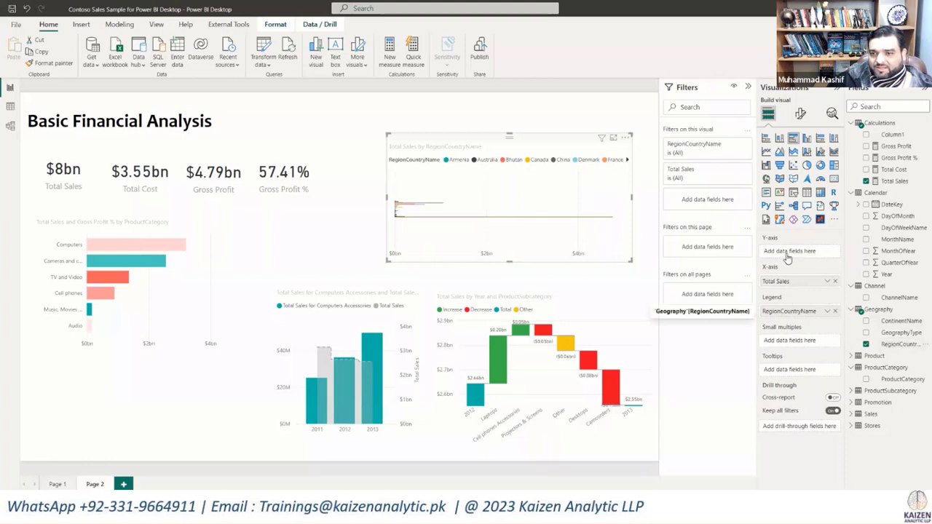
{"action": "left_click_drag", "start_coordinate": [786, 256], "coordinate": [787, 255]}
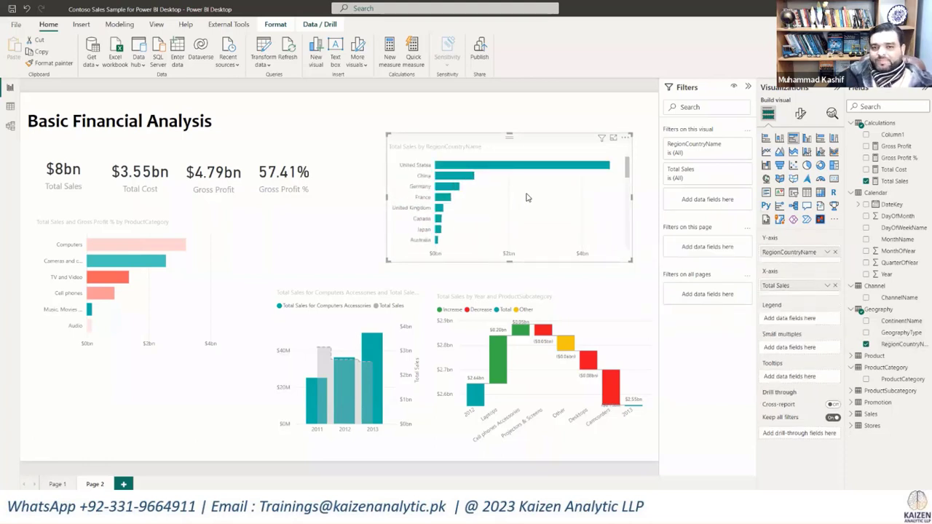
Step: Move the RegionCountryName bar chart closer to the KPI cards, narrow it, and place a duplicate of it alongside
{"action": "left_click_drag", "start_coordinate": [480, 208], "coordinate": [439, 207]}
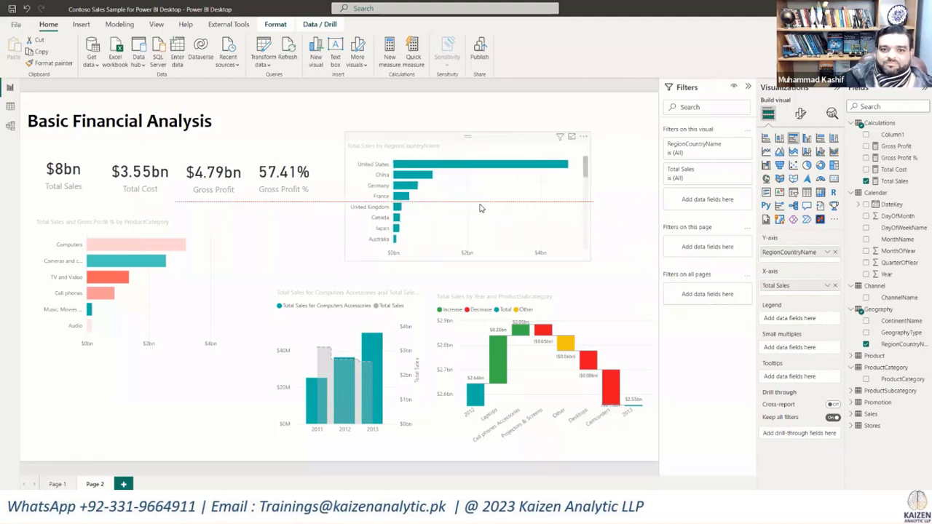
{"action": "left_click_drag", "start_coordinate": [530, 264], "coordinate": [630, 235]}
{"action": "key", "text": "ctrl+c"}
{"action": "key", "text": "ctrl+v"}
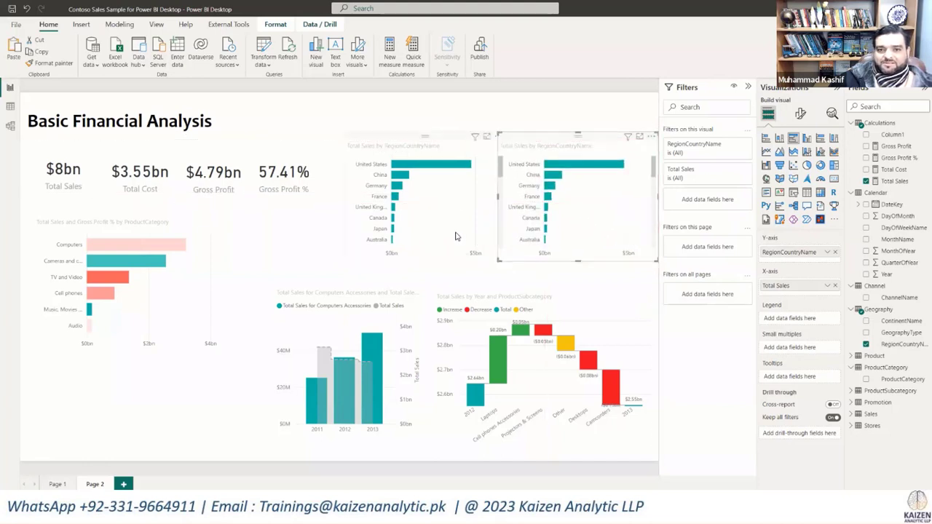
Step: Move both RegionCountryName bar charts slightly closer to the KPI cards, keeping them aligned side by side
{"action": "left_click_drag", "start_coordinate": [449, 236], "coordinate": [437, 239]}
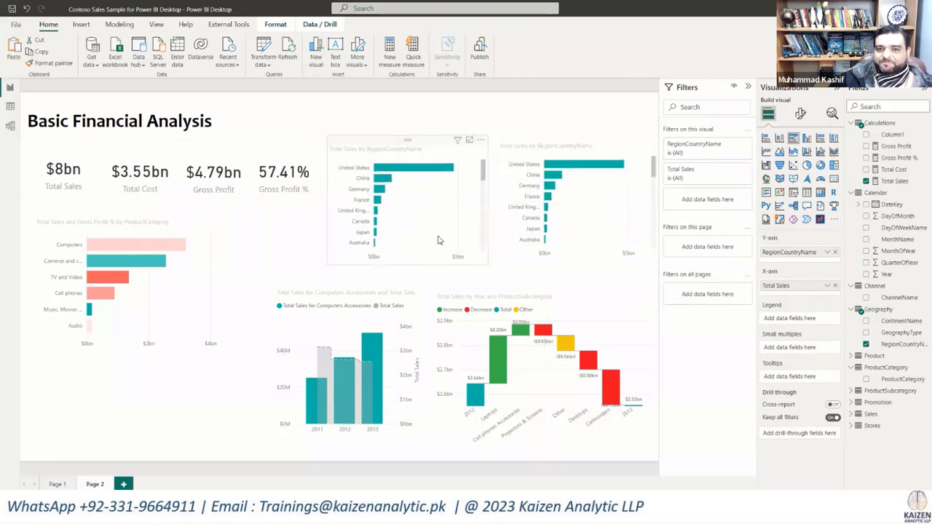
{"action": "left_click_drag", "start_coordinate": [580, 227], "coordinate": [576, 231]}
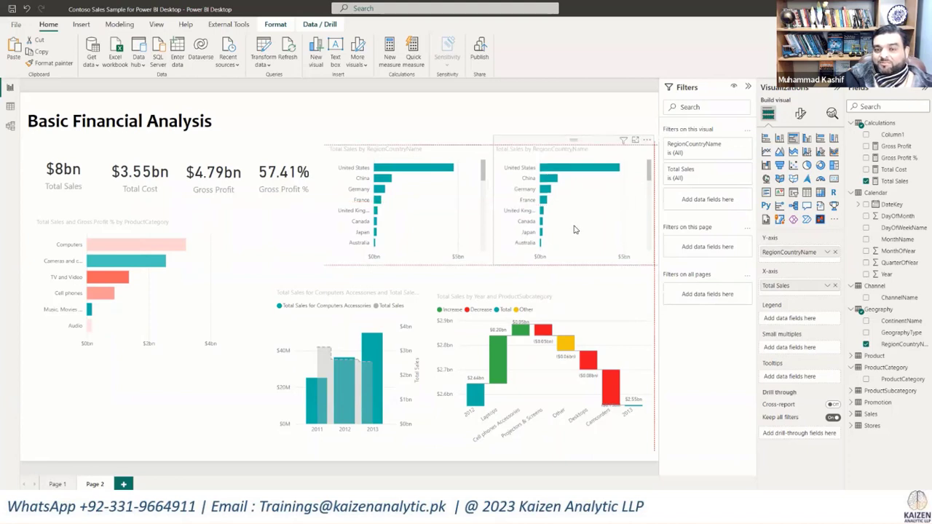
Step: Filter the RegionCountryName chart nearest the KPI cards to the top 5 countries by Total Sales
{"action": "left_click", "coordinate": [457, 239]}
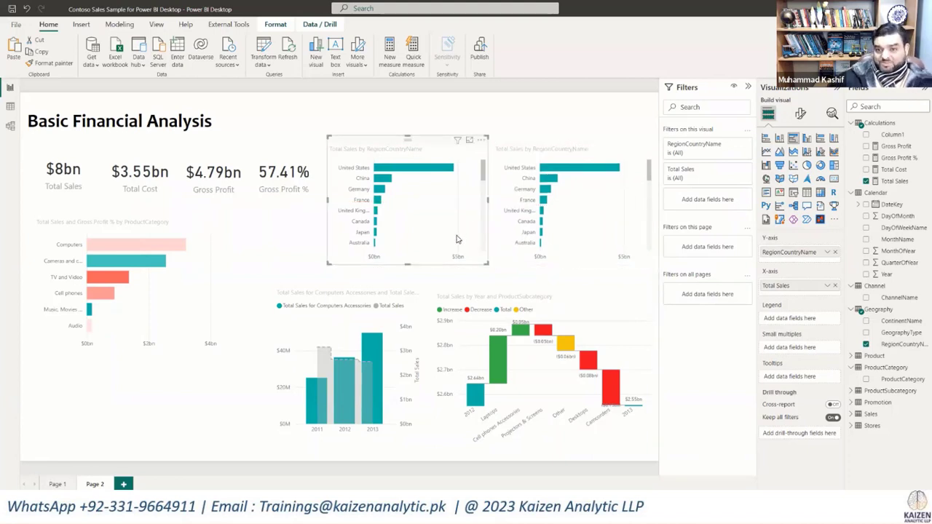
{"action": "left_click", "coordinate": [735, 147]}
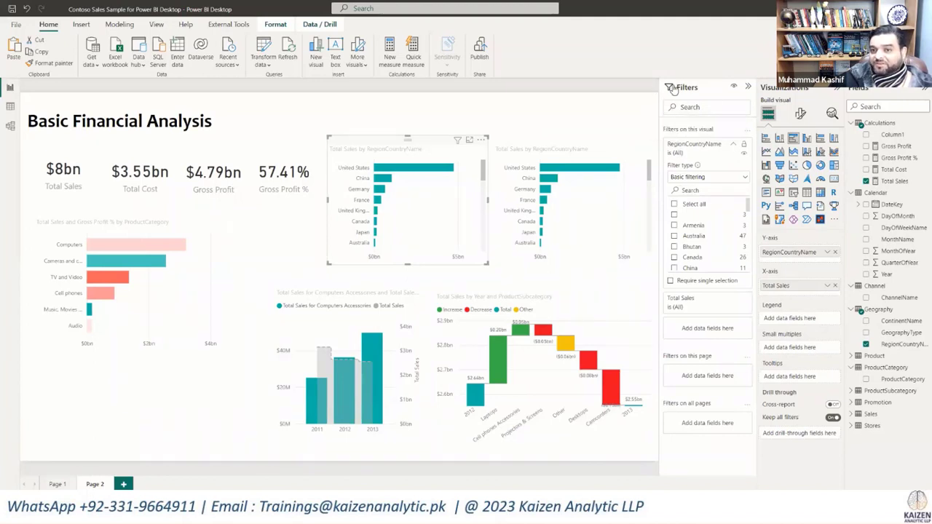
{"action": "left_click", "coordinate": [744, 178]}
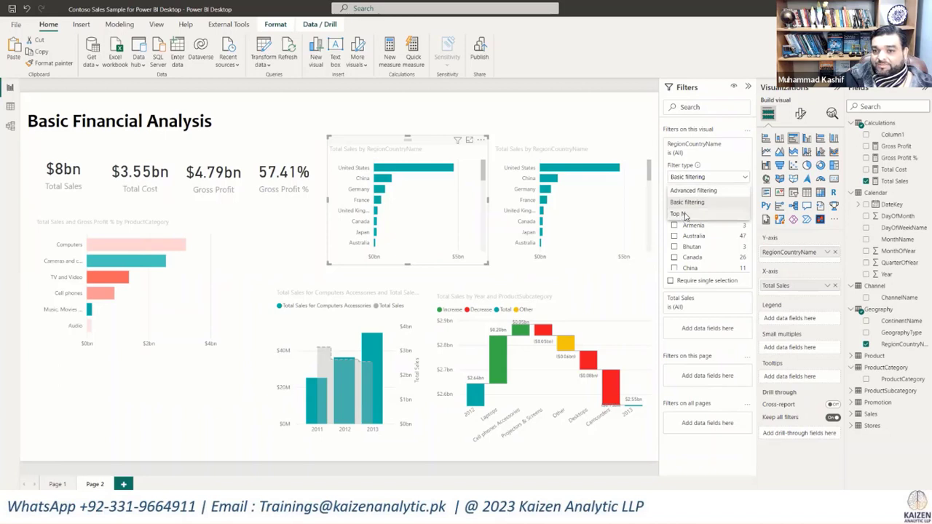
{"action": "left_click", "coordinate": [683, 215]}
{"action": "left_click", "coordinate": [724, 205]}
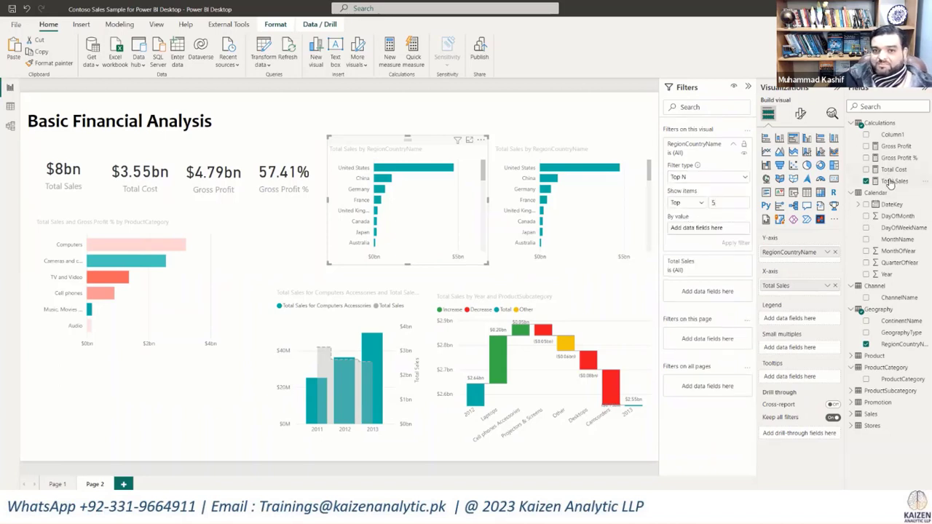
{"action": "left_click_drag", "start_coordinate": [890, 183], "coordinate": [706, 224]}
{"action": "left_click", "coordinate": [735, 242]}
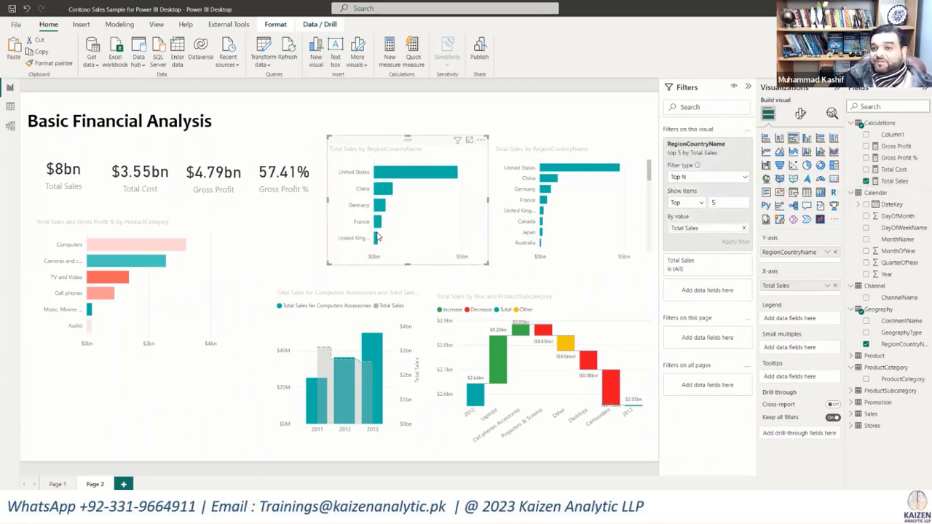
Step: Filter the duplicate RegionCountryName chart to the bottom 5 countries by Total Sales
{"action": "left_click", "coordinate": [544, 153]}
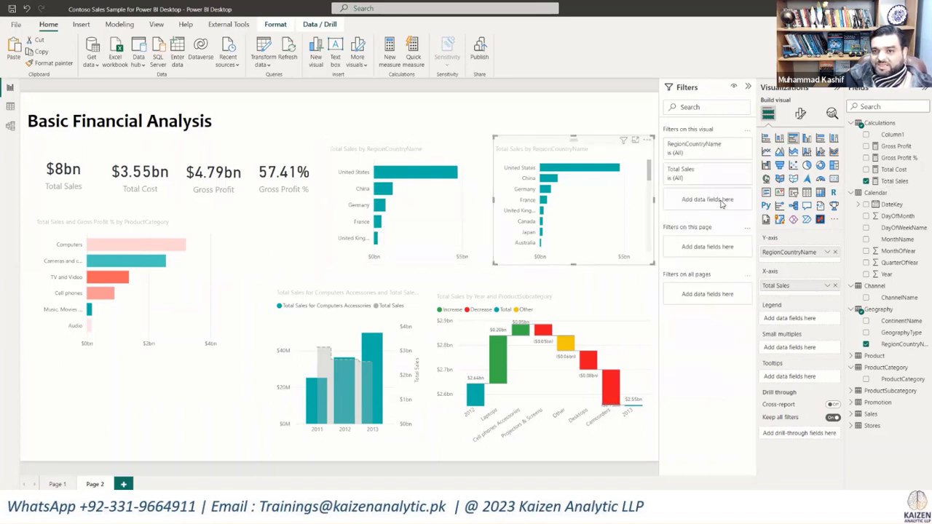
{"action": "left_click", "coordinate": [728, 151]}
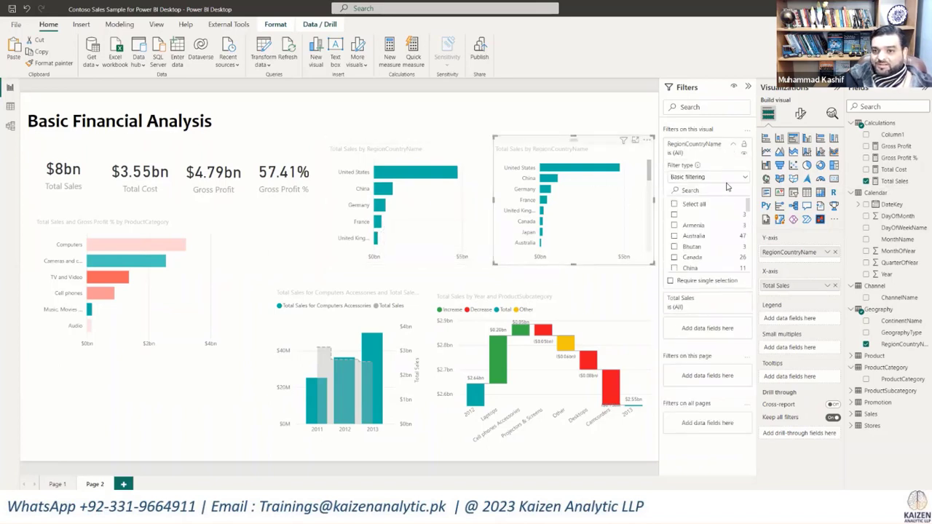
{"action": "left_click", "coordinate": [728, 178]}
{"action": "left_click", "coordinate": [690, 216]}
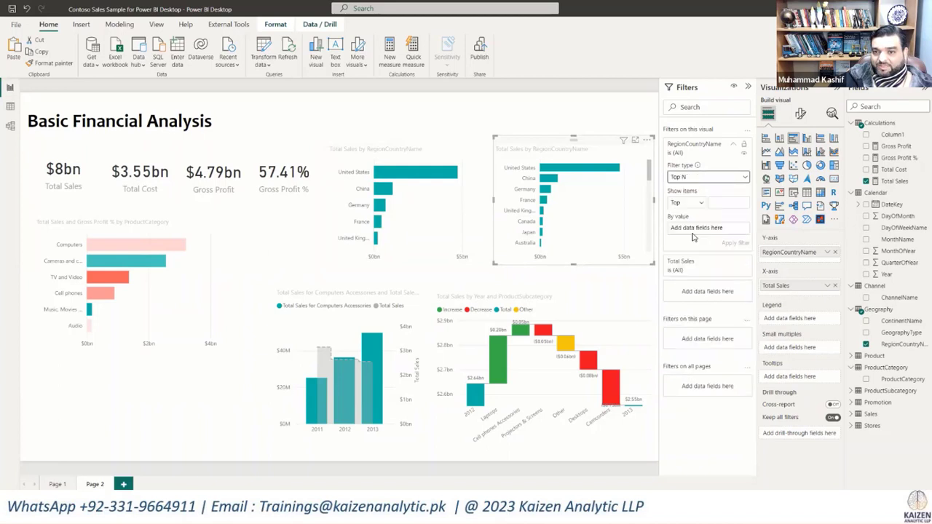
{"action": "left_click", "coordinate": [697, 204]}
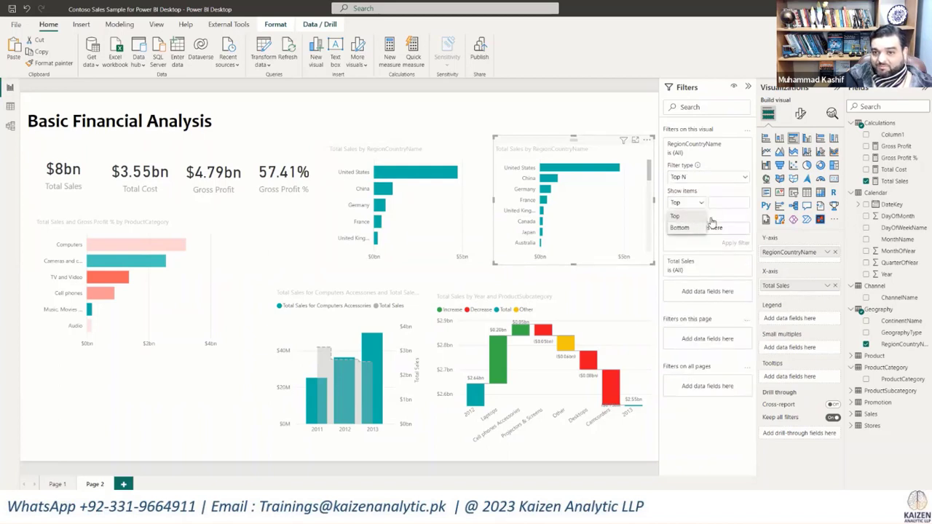
{"action": "left_click", "coordinate": [699, 225]}
{"action": "left_click", "coordinate": [727, 202]}
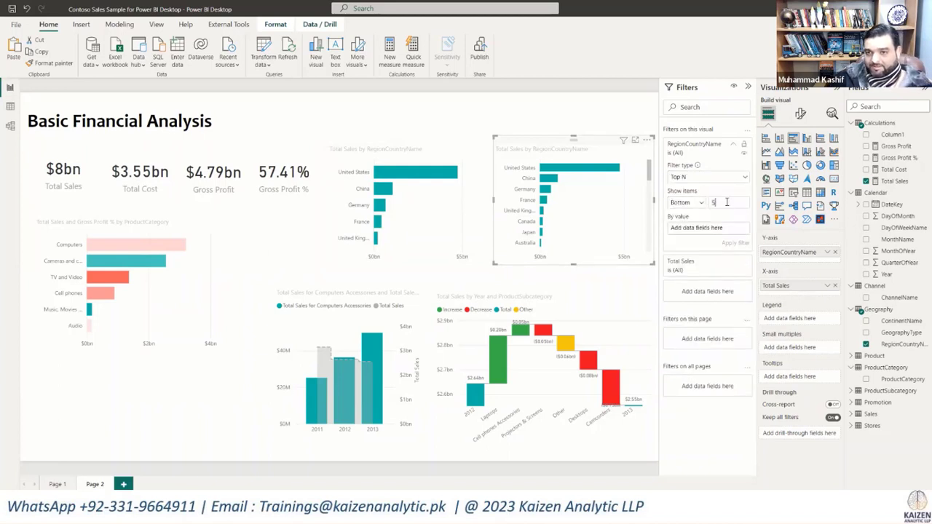
{"action": "type", "text": "5"}
{"action": "left_click_drag", "start_coordinate": [900, 182], "coordinate": [732, 241]}
{"action": "left_click", "coordinate": [734, 242]}
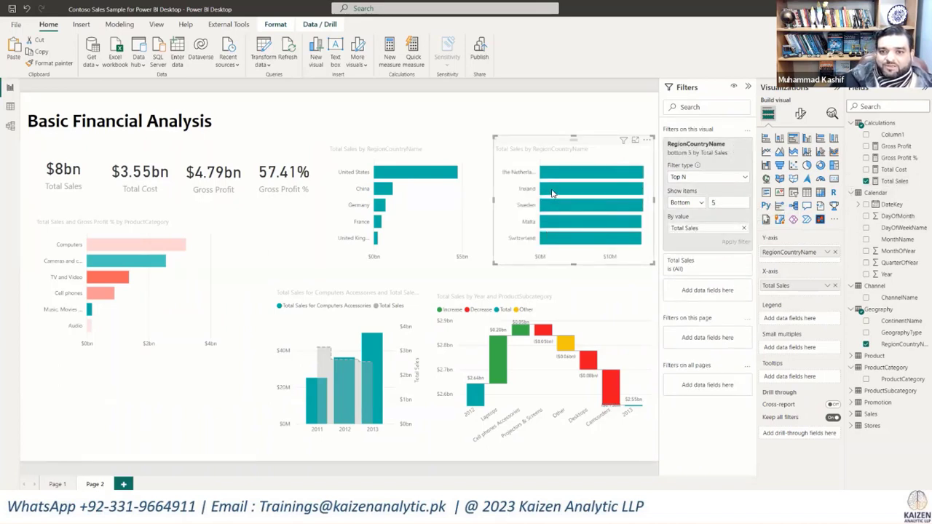
Step: Sort the bottom-five country chart in ascending order and make it slightly wider and shorter
{"action": "left_click", "coordinate": [646, 140]}
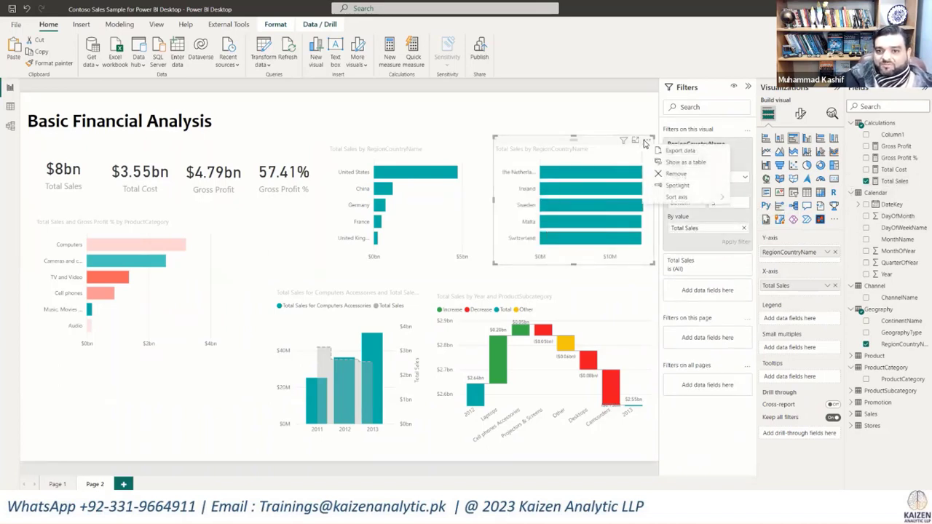
{"action": "mouse_move", "coordinate": [678, 196]}
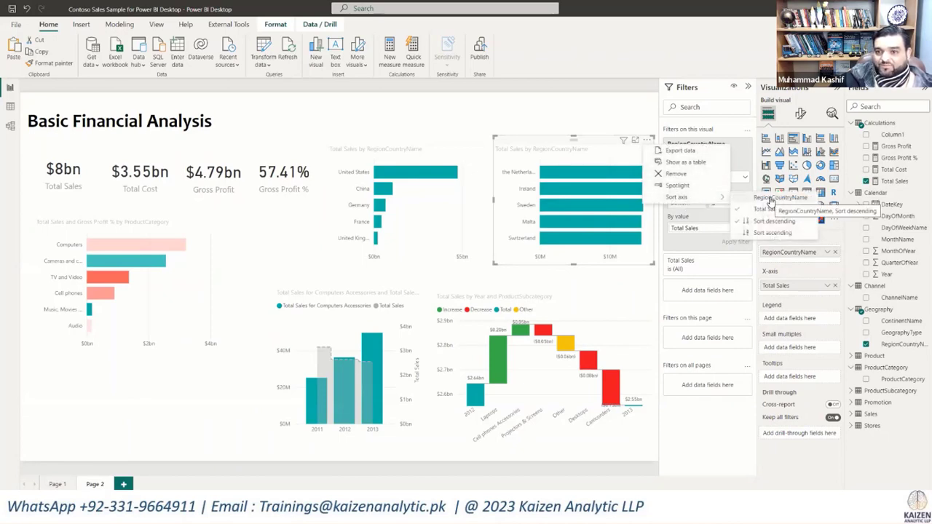
{"action": "left_click", "coordinate": [770, 232]}
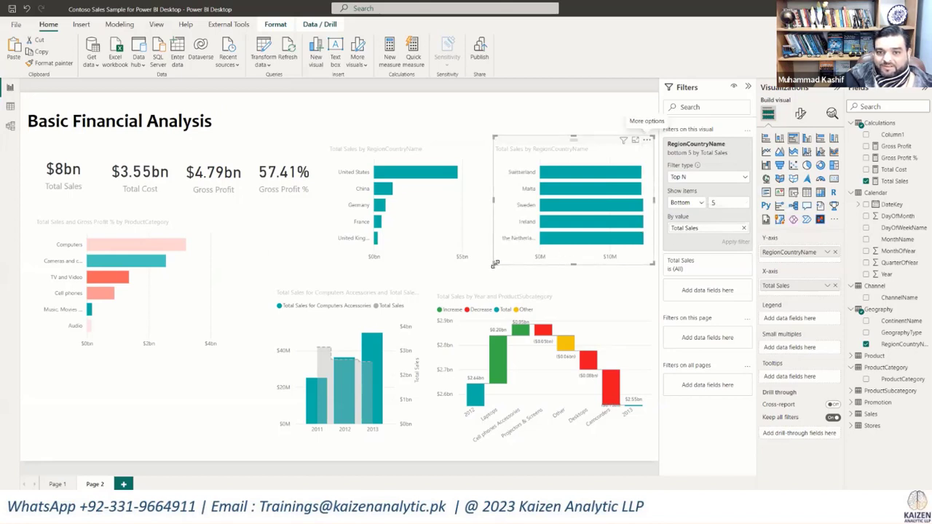
{"action": "left_click_drag", "start_coordinate": [494, 263], "coordinate": [485, 256]}
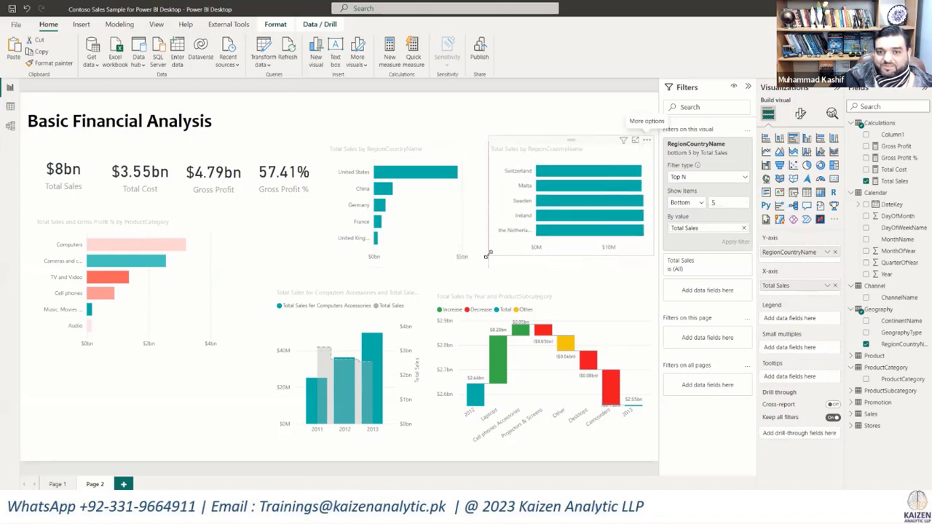
Step: Turn on data labels for the top-five country chart and set their position to Inside base
{"action": "left_click", "coordinate": [408, 160]}
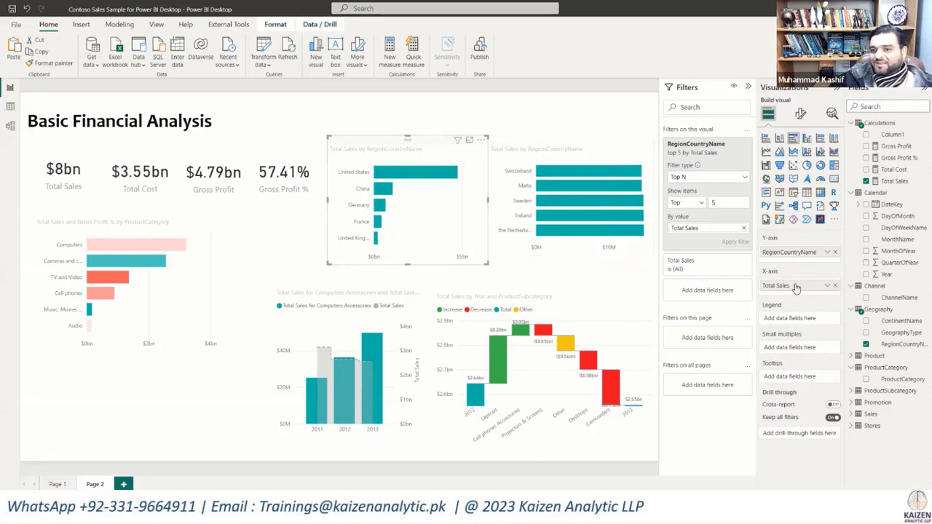
{"action": "left_click", "coordinate": [801, 115]}
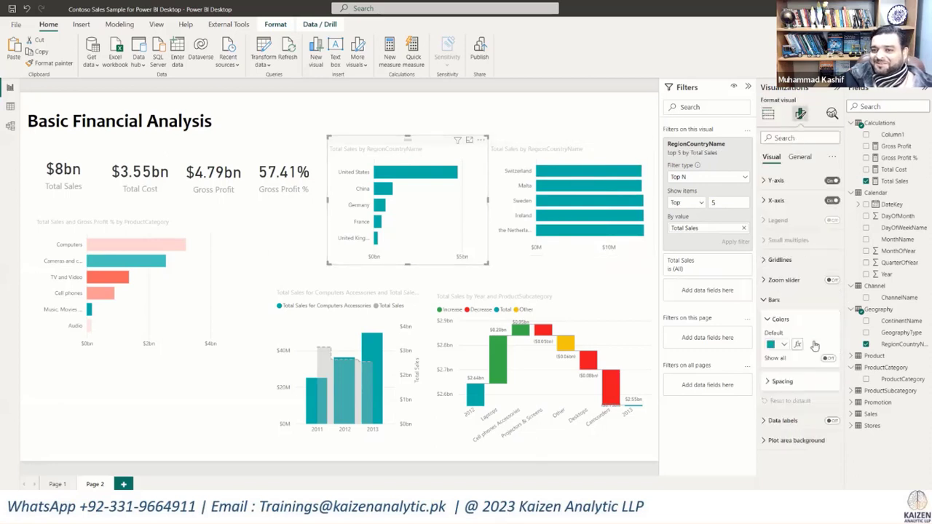
{"action": "left_click", "coordinate": [831, 421]}
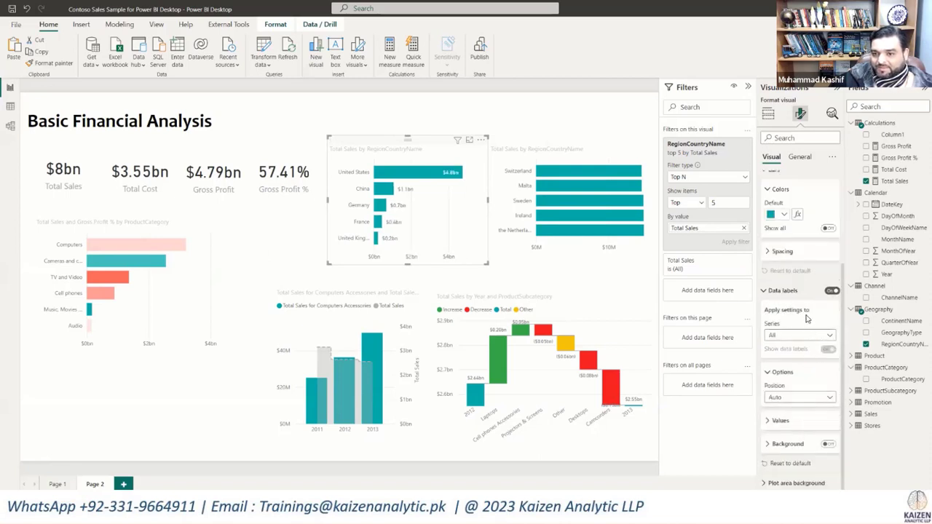
{"action": "left_click", "coordinate": [814, 401]}
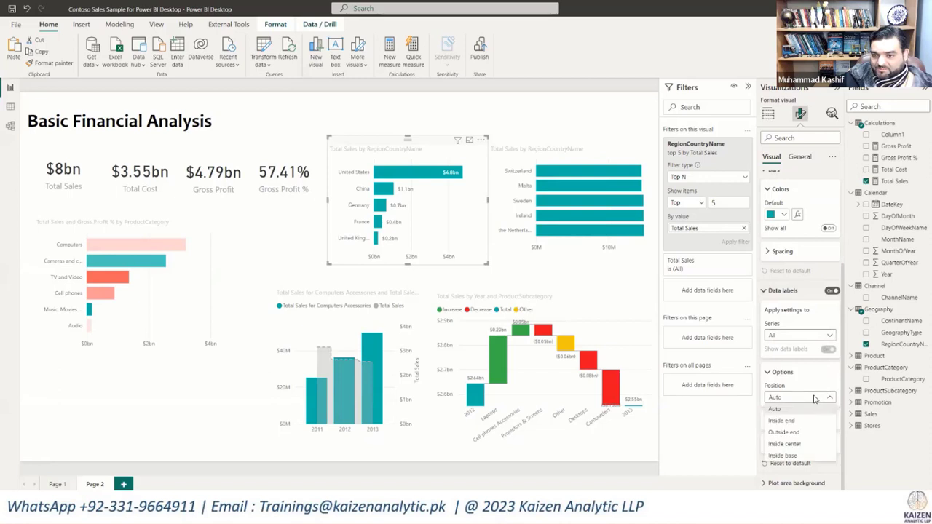
{"action": "left_click", "coordinate": [792, 456]}
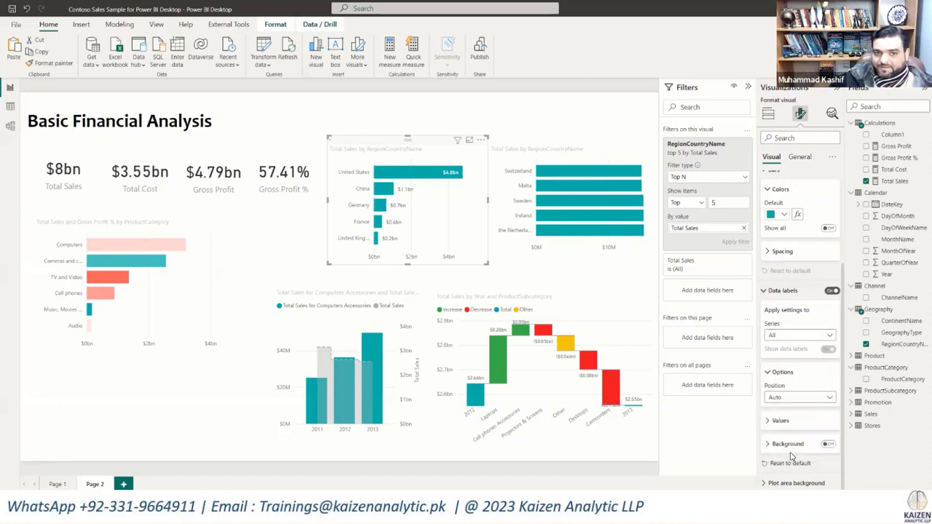
Step: Allow overflow text on the top-five chart's data labels and format the values bold and black, without a background
{"action": "left_click", "coordinate": [827, 446]}
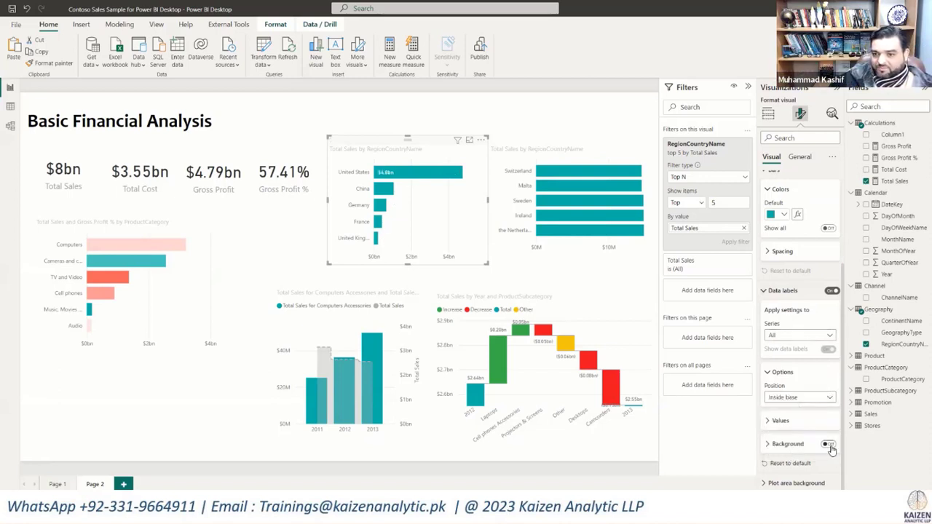
{"action": "left_click", "coordinate": [775, 422]}
{"action": "scroll", "coordinate": [808, 404], "scroll_direction": "down", "scroll_amount": 3}
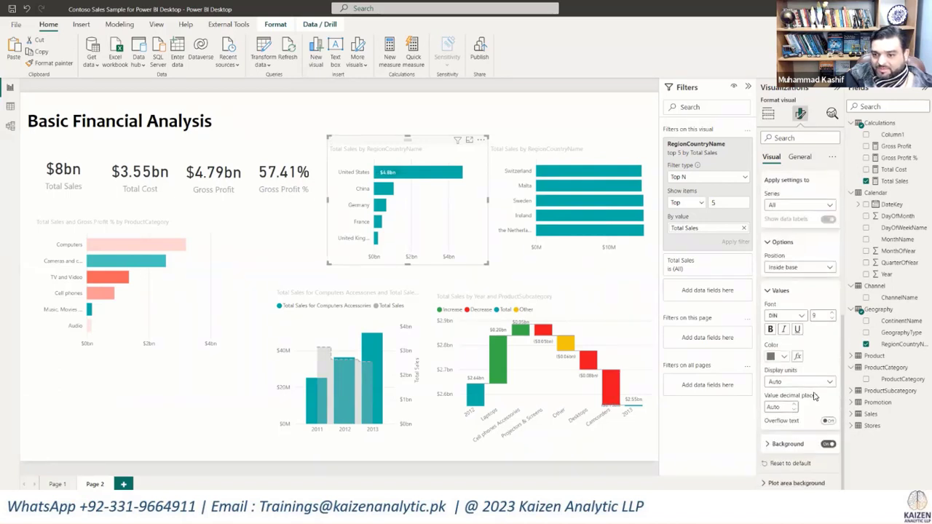
{"action": "left_click", "coordinate": [828, 444]}
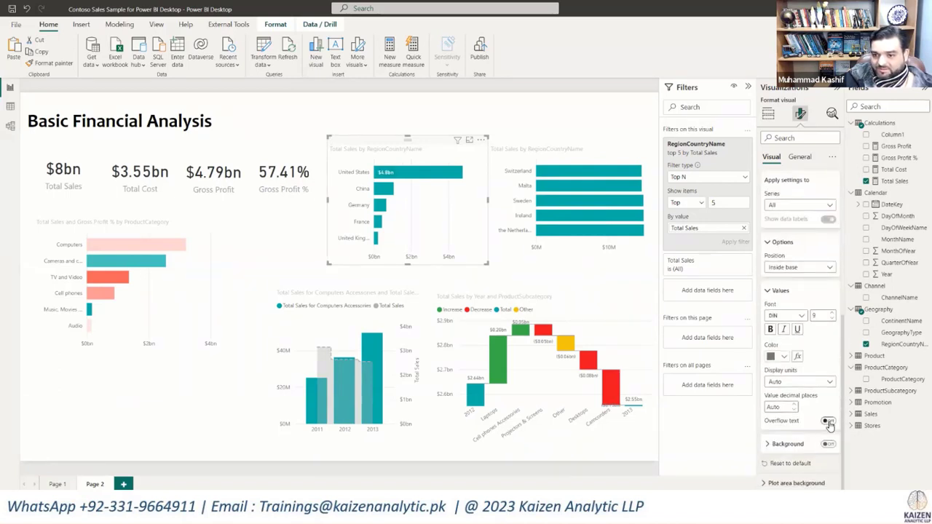
{"action": "left_click", "coordinate": [828, 423]}
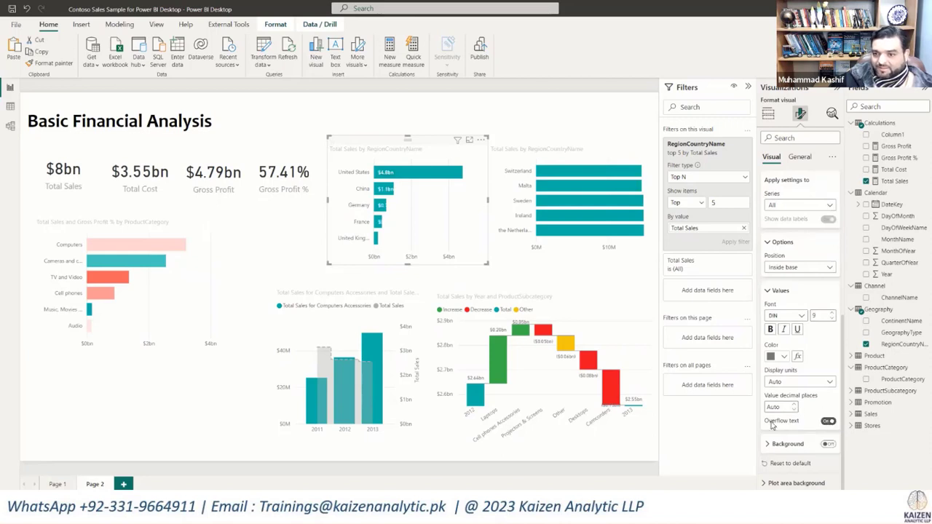
{"action": "left_click", "coordinate": [770, 330]}
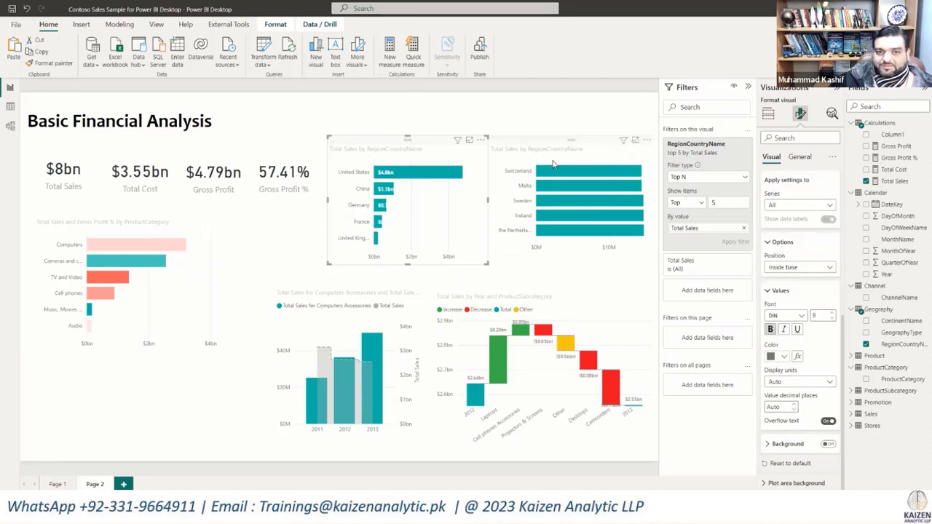
{"action": "left_click", "coordinate": [777, 356]}
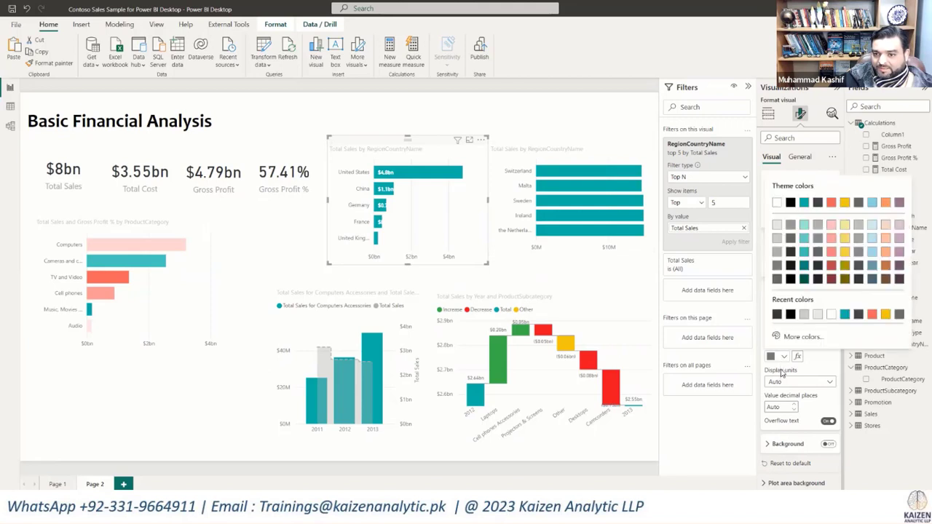
{"action": "left_click", "coordinate": [790, 203]}
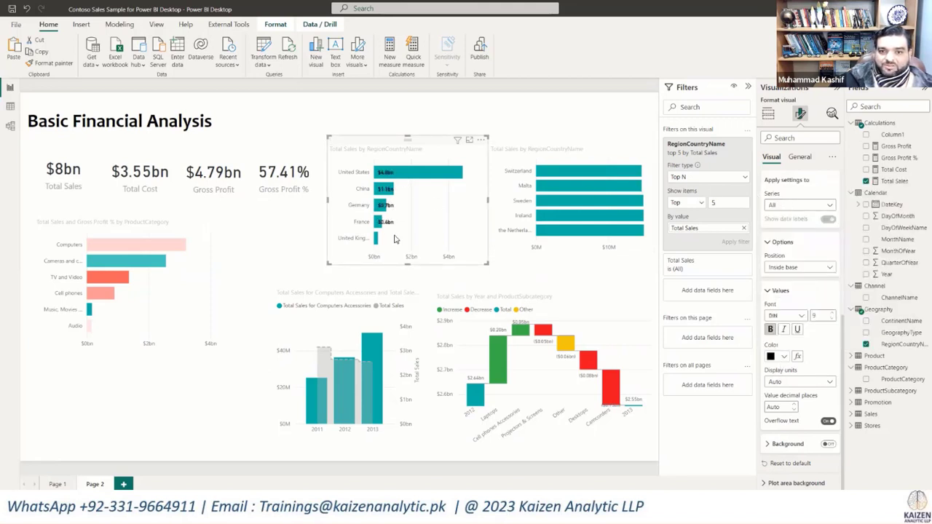
Step: Turn on data labels for the bottom-five country chart and color their values black
{"action": "left_click", "coordinate": [550, 148]}
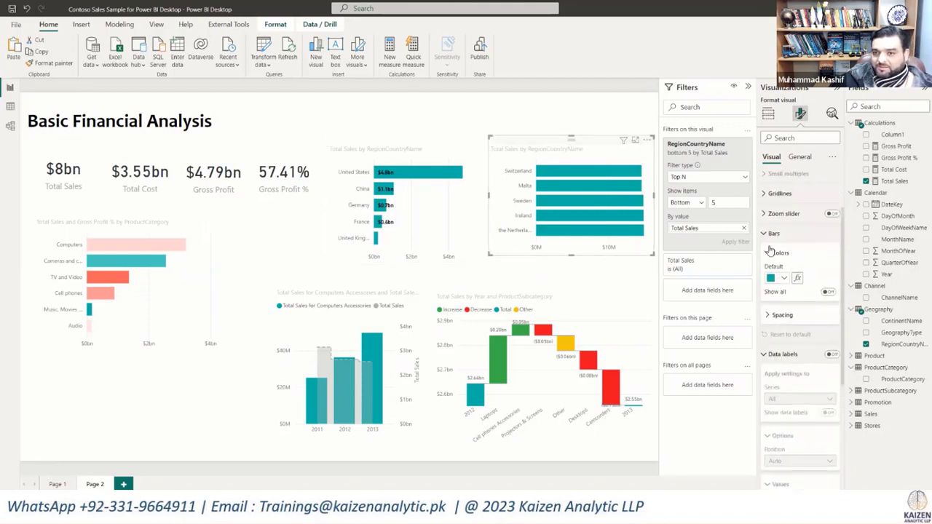
{"action": "left_click", "coordinate": [832, 355]}
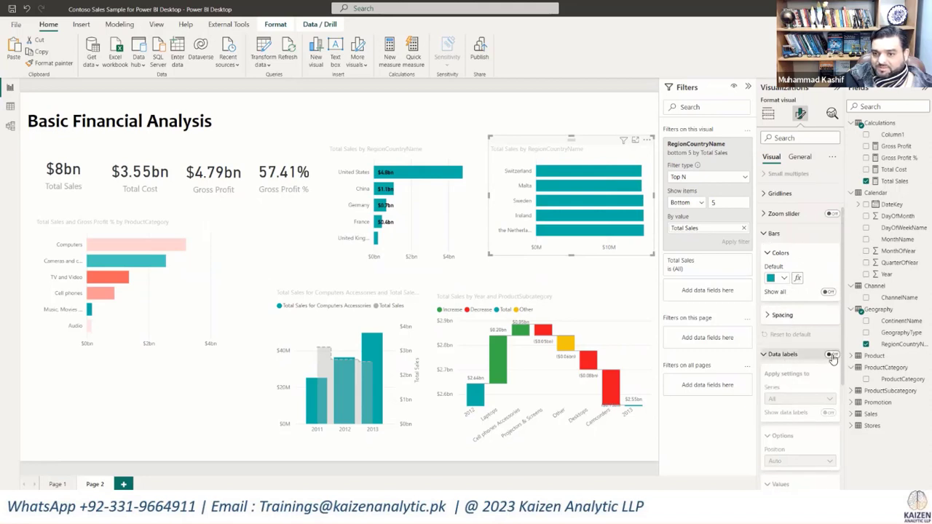
{"action": "scroll", "coordinate": [819, 357], "scroll_direction": "down", "scroll_amount": 4}
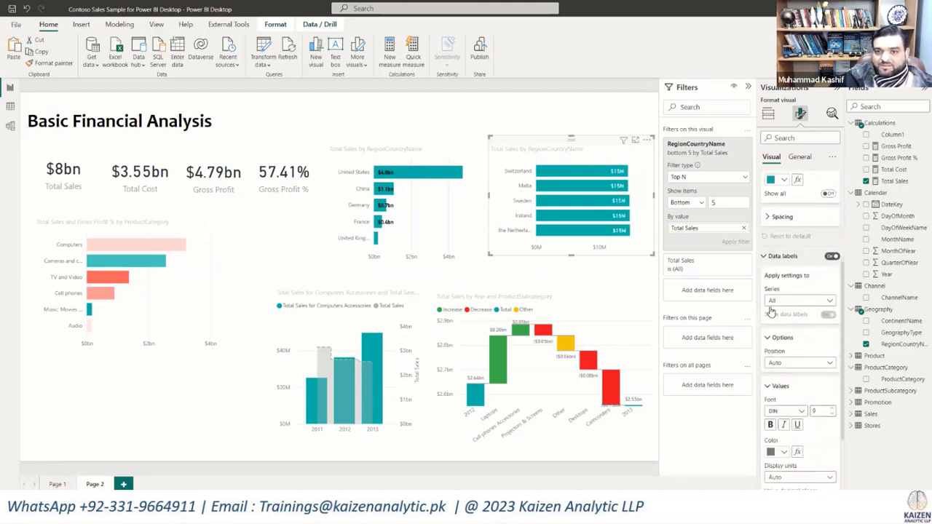
{"action": "scroll", "coordinate": [815, 362], "scroll_direction": "down", "scroll_amount": 1}
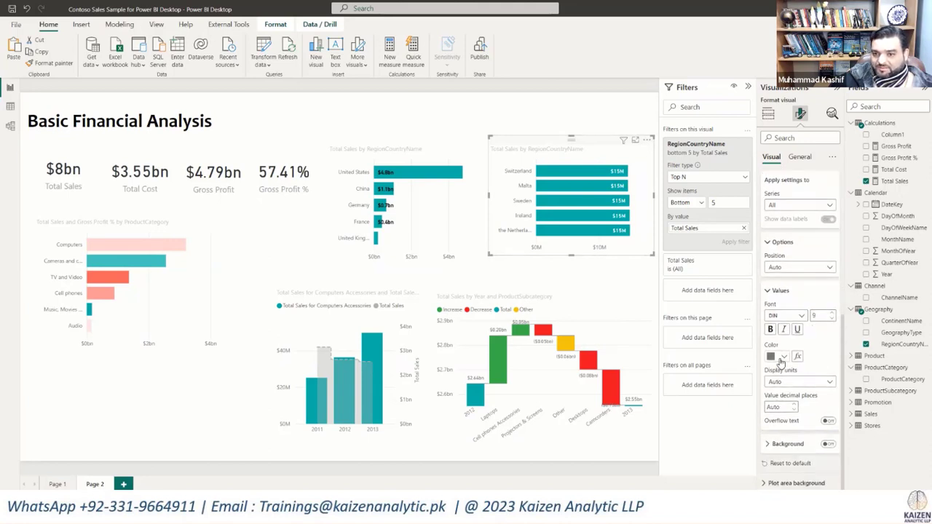
{"action": "left_click", "coordinate": [782, 359]}
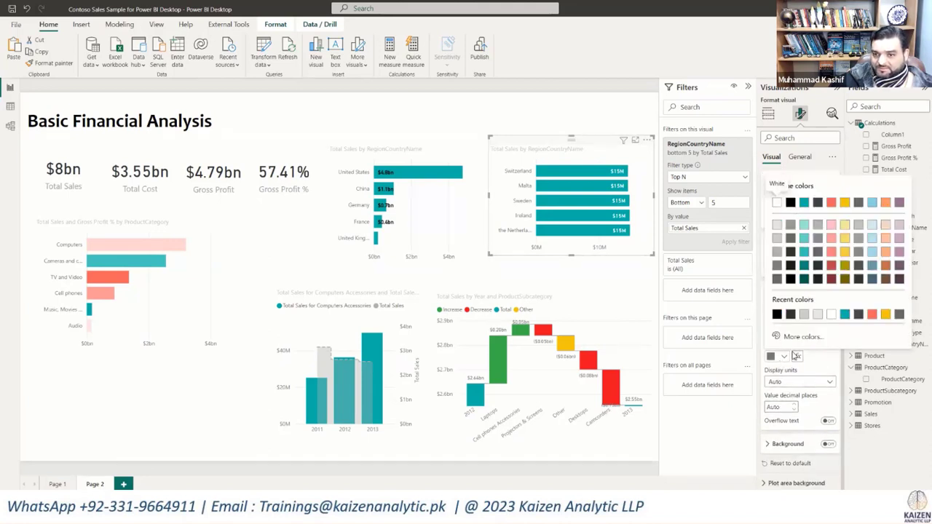
{"action": "left_click", "coordinate": [777, 315]}
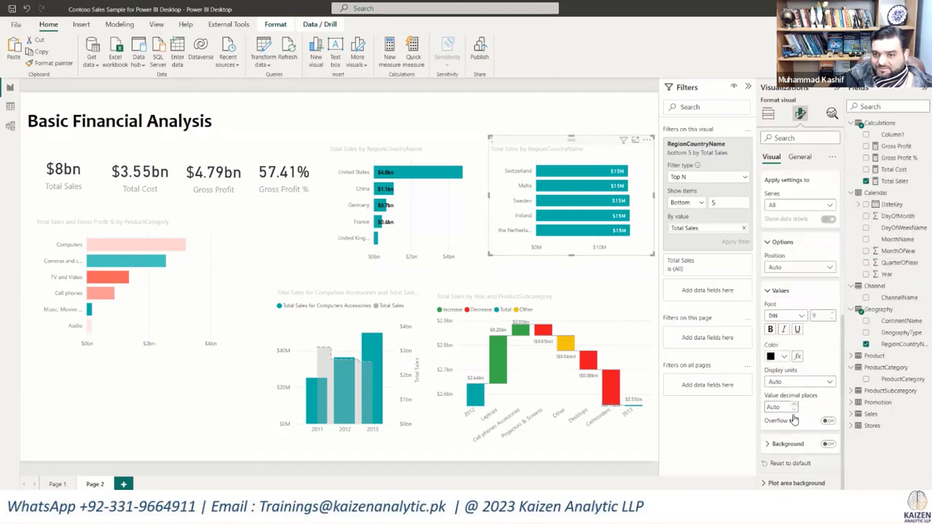
Step: Set the bottom-five country chart's data label position to Inside base and make the label values bold
{"action": "left_click", "coordinate": [821, 268]}
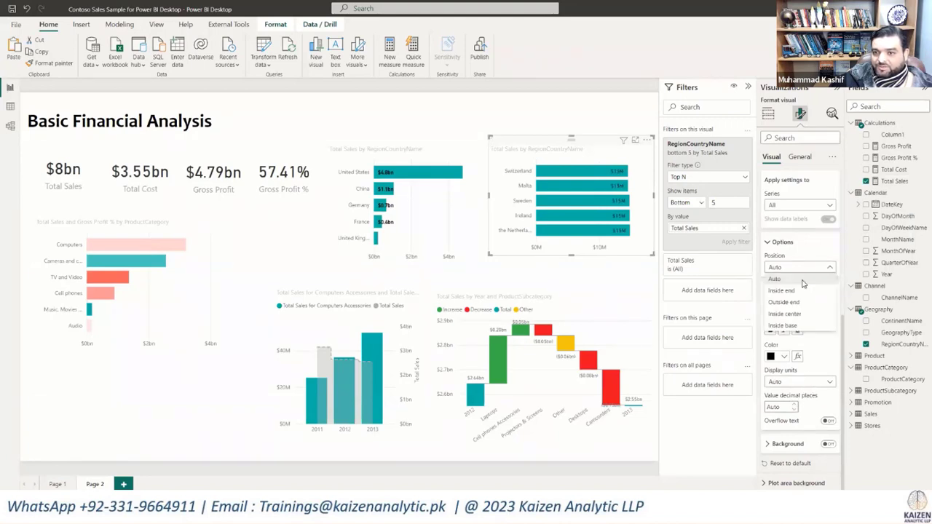
{"action": "left_click", "coordinate": [787, 325]}
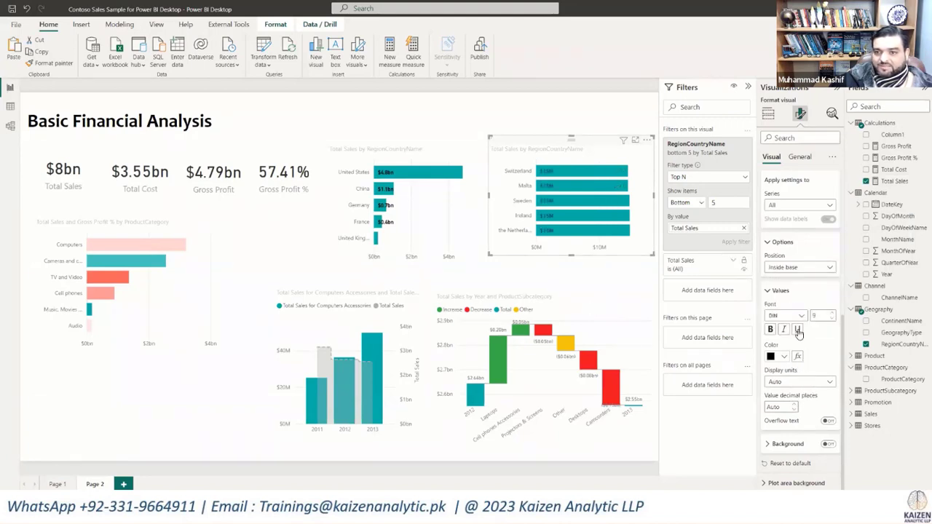
{"action": "left_click", "coordinate": [770, 329]}
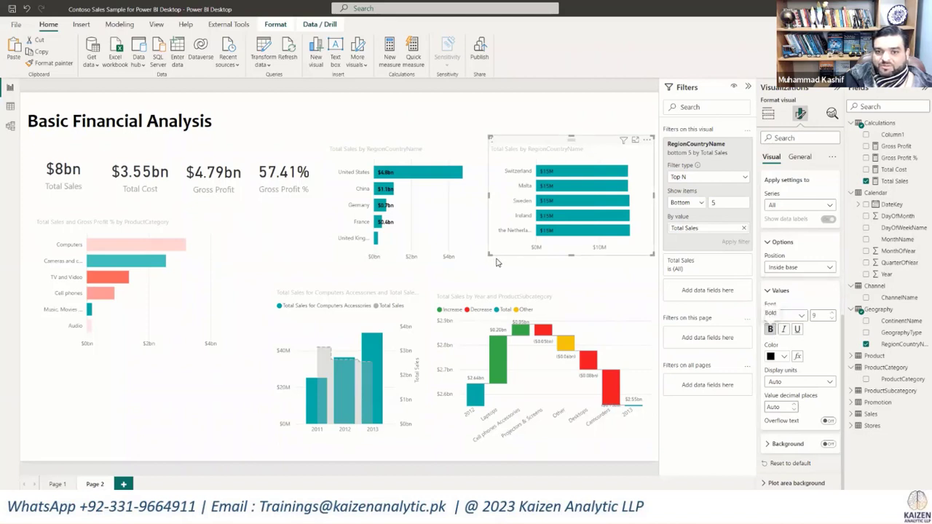
Step: Narrow the bottom-five country chart, and reposition the top-five chart closer to it and the product category chart lower on the page
{"action": "left_click_drag", "start_coordinate": [490, 253], "coordinate": [517, 255]}
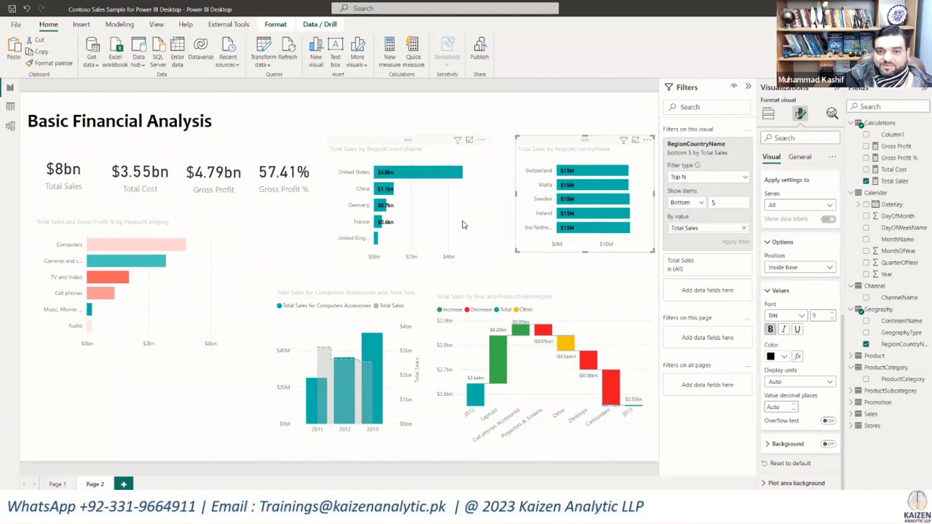
{"action": "left_click_drag", "start_coordinate": [461, 224], "coordinate": [483, 221]}
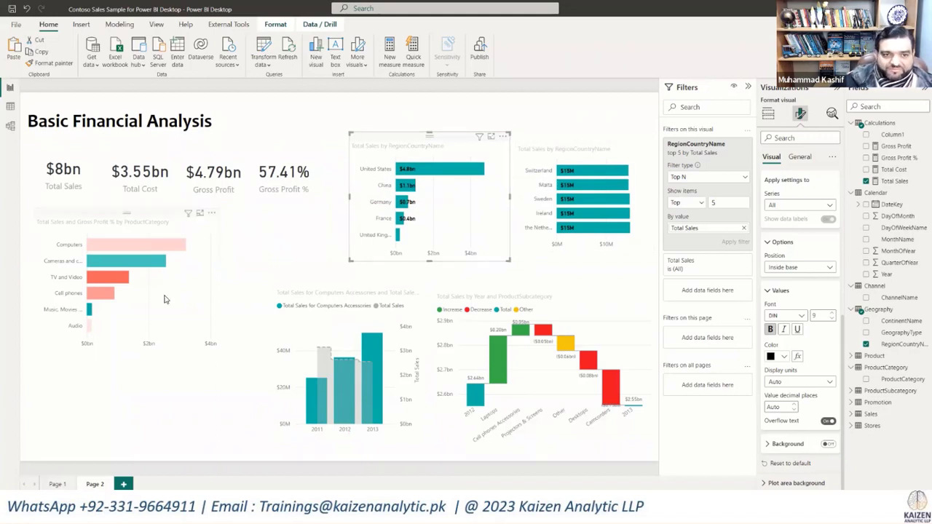
{"action": "left_click_drag", "start_coordinate": [166, 301], "coordinate": [166, 344]}
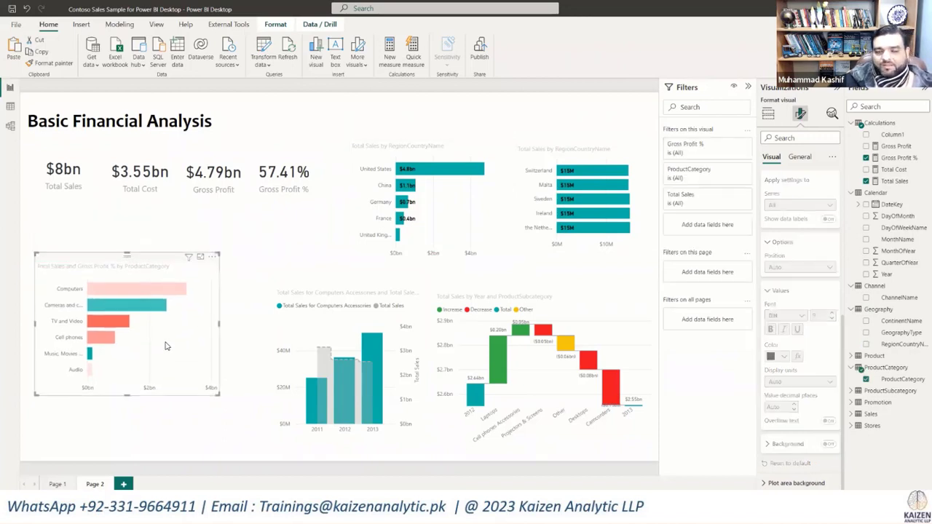
{"action": "left_click", "coordinate": [261, 250]}
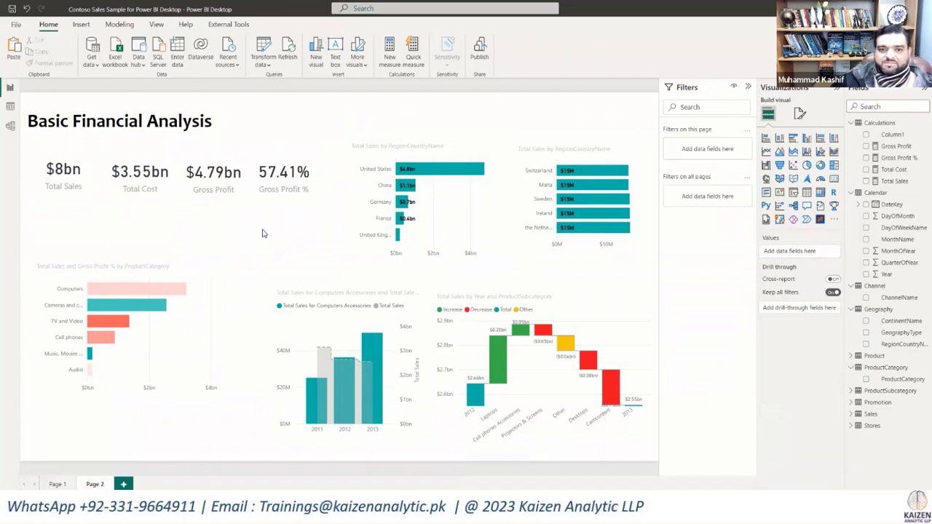
Step: Change the page's canvas background color to light gray
{"action": "left_click", "coordinate": [84, 195]}
{"action": "left_click", "coordinate": [124, 121]}
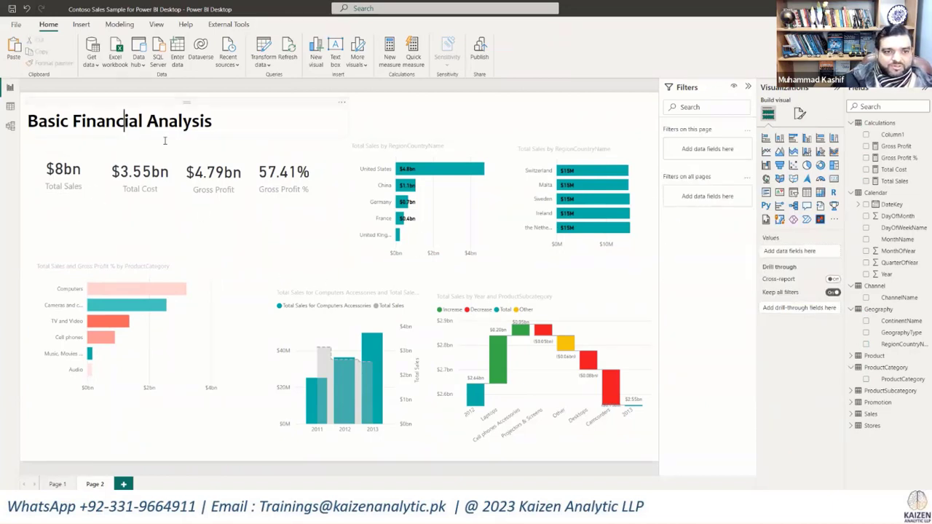
{"action": "left_click", "coordinate": [300, 234]}
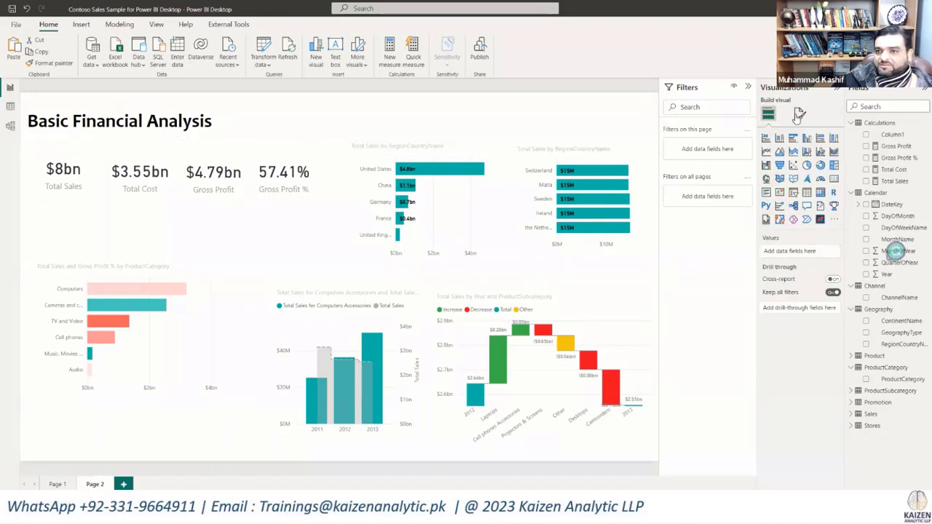
{"action": "left_click", "coordinate": [792, 199]}
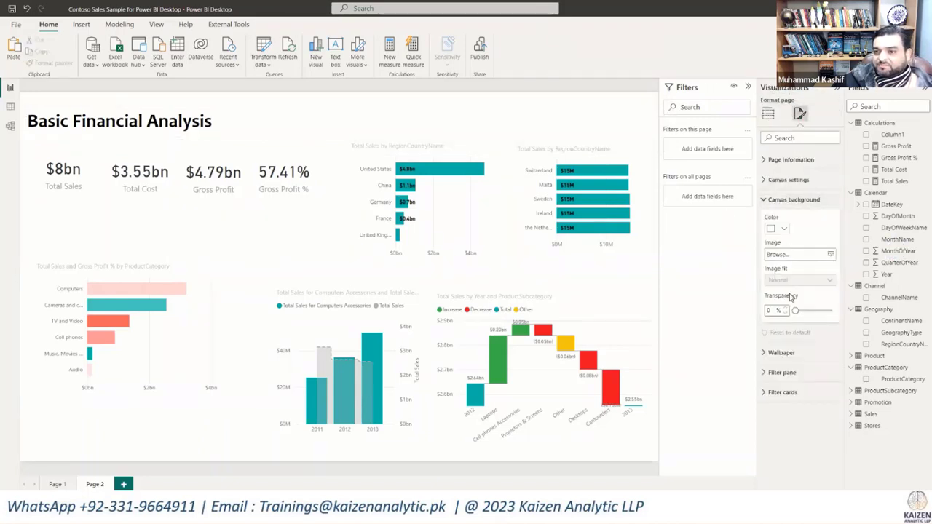
{"action": "left_click", "coordinate": [784, 229]}
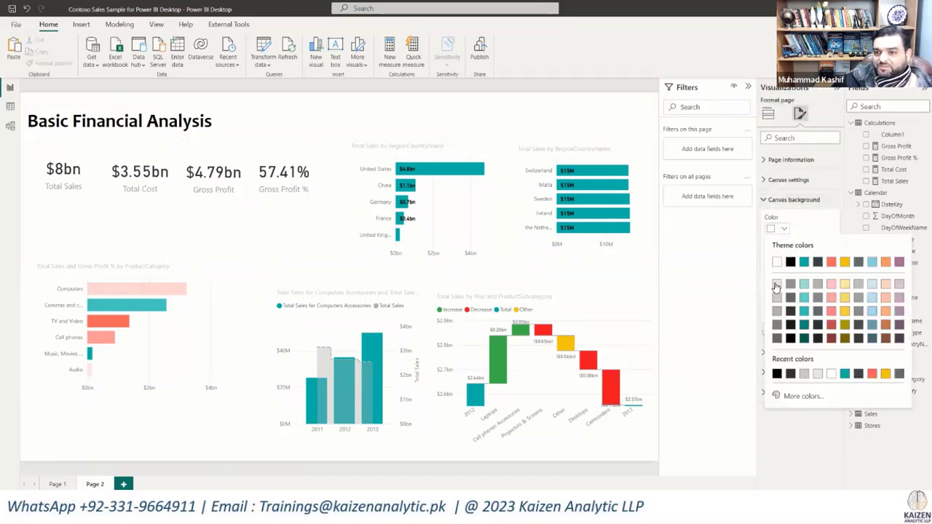
{"action": "left_click", "coordinate": [790, 325]}
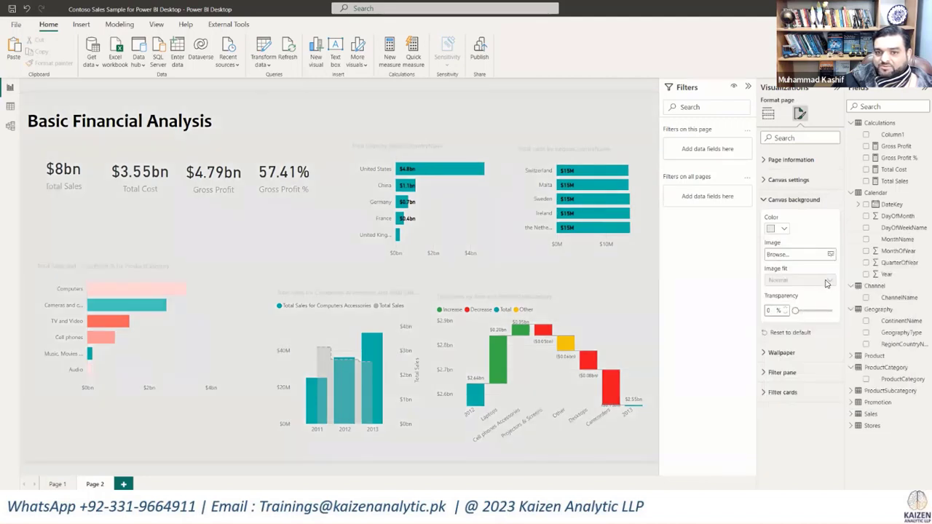
Step: Pull the left edge of the Basic Financial Analysis title text box slightly inward
{"action": "left_click", "coordinate": [207, 133]}
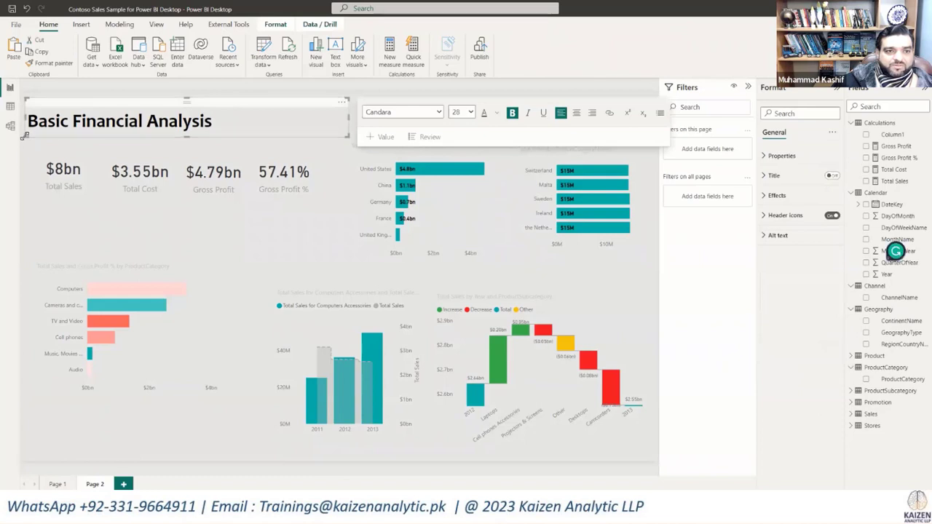
{"action": "left_click_drag", "start_coordinate": [29, 135], "coordinate": [36, 136]}
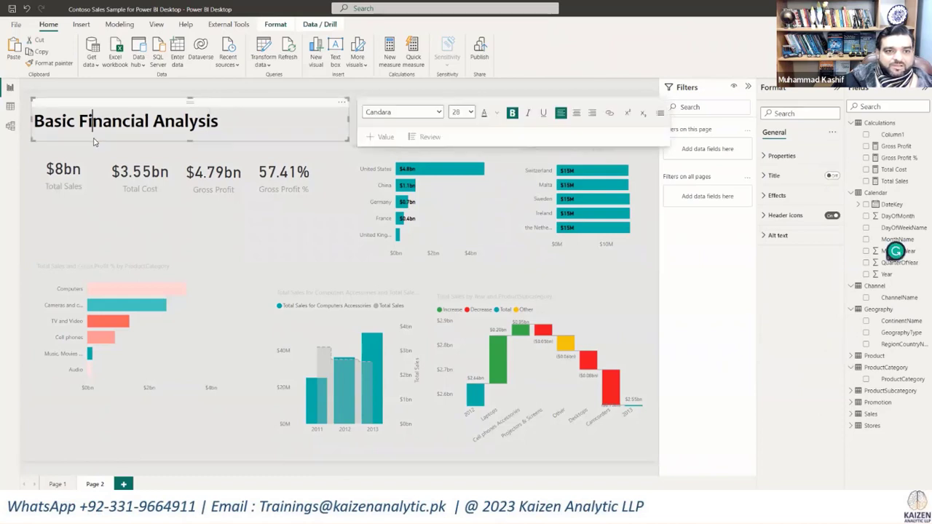
{"action": "left_click", "coordinate": [56, 209]}
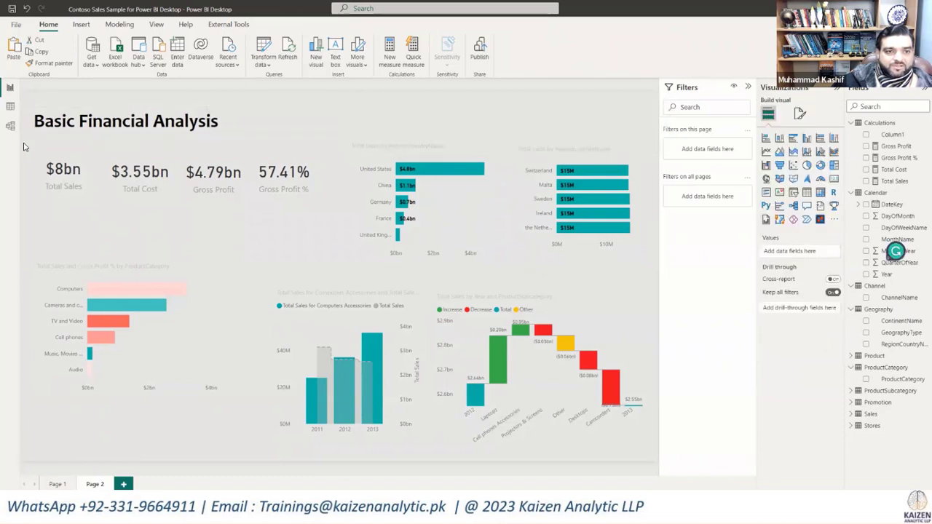
{"action": "left_click_drag", "start_coordinate": [25, 144], "coordinate": [367, 229]}
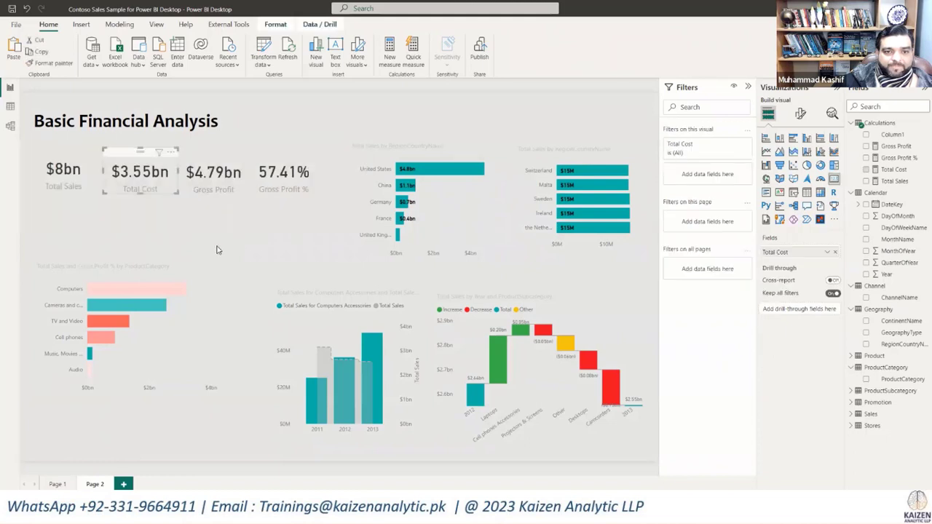
{"action": "key", "text": "ctrl+a"}
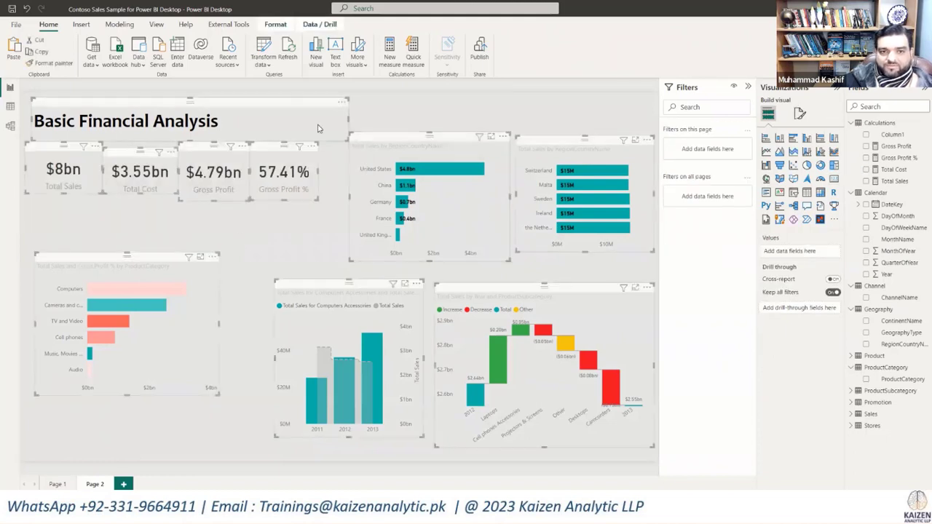
{"action": "left_click", "coordinate": [800, 114]}
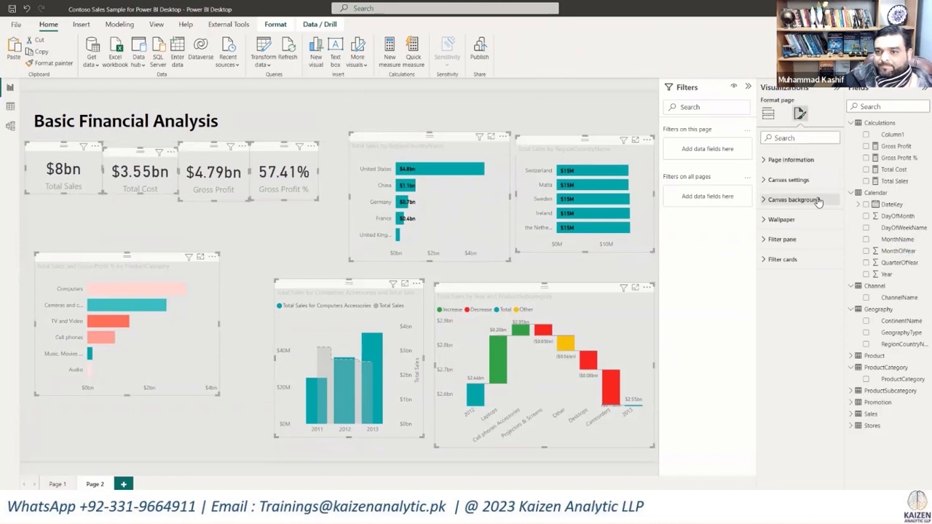
{"action": "left_click", "coordinate": [337, 121]}
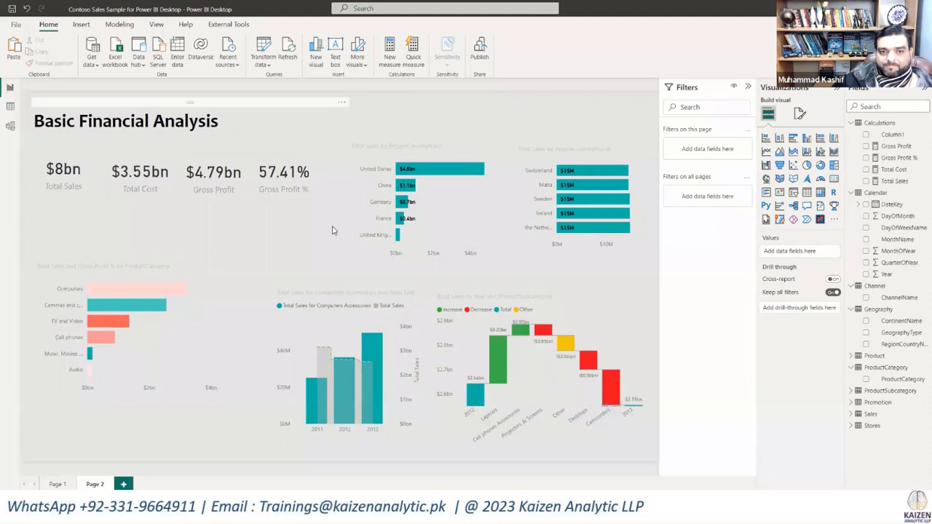
Step: Turn on the shadow effect for the top-five country, bottom-five country and product category charts together
{"action": "left_click_drag", "start_coordinate": [334, 273], "coordinate": [799, 125]}
{"action": "left_click", "coordinate": [801, 114]}
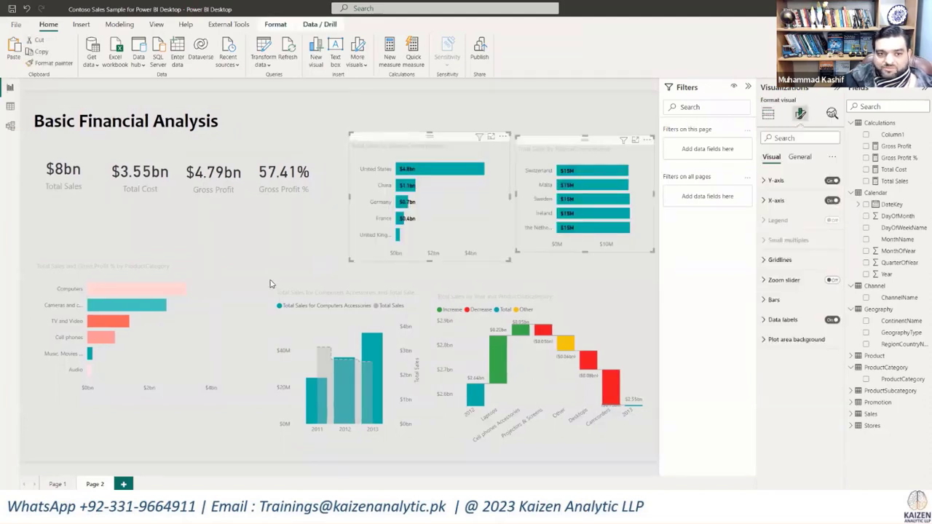
{"action": "left_click", "coordinate": [204, 312], "text": "ctrl"}
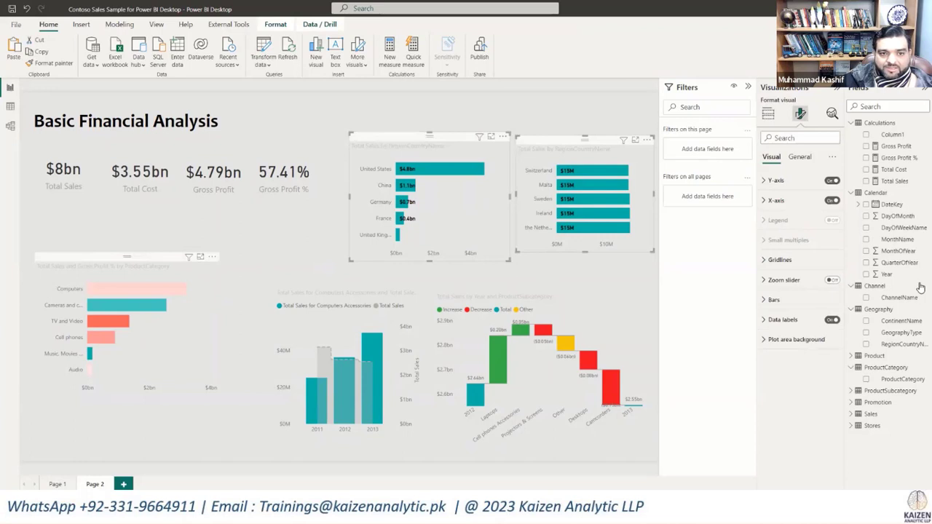
{"action": "left_click", "coordinate": [798, 156]}
{"action": "left_click", "coordinate": [775, 220]}
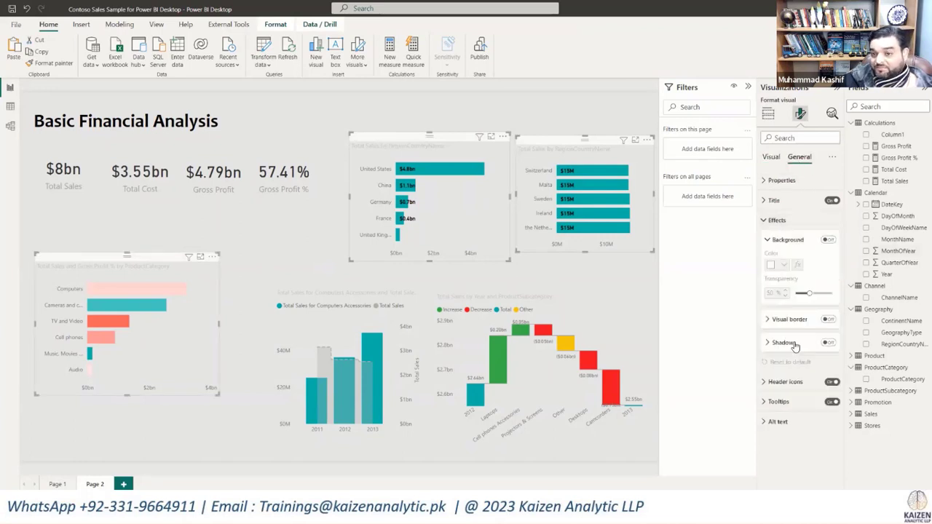
{"action": "left_click", "coordinate": [244, 273]}
Step: Turn on the shadow effect for the Computers Accessories sales combo chart and the Total Sales waterfall chart
{"action": "left_click", "coordinate": [277, 287]}
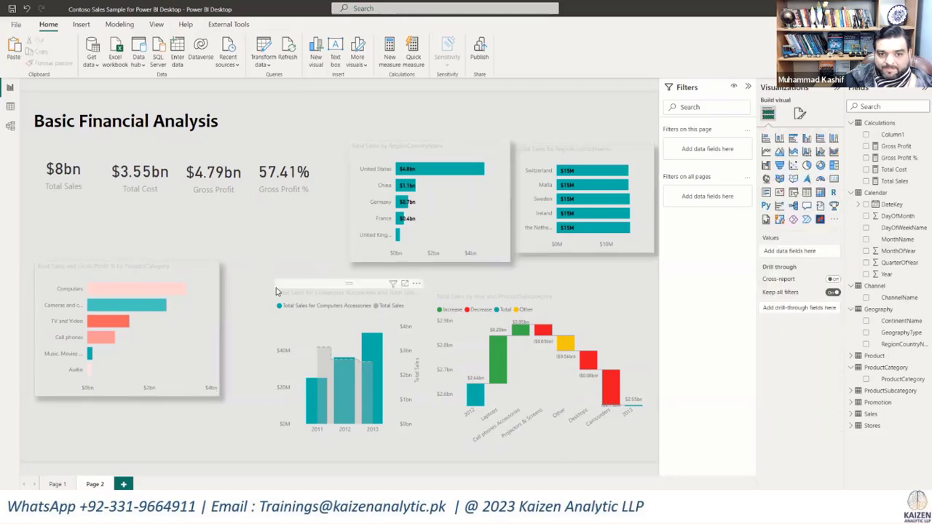
{"action": "left_click", "coordinate": [800, 114]}
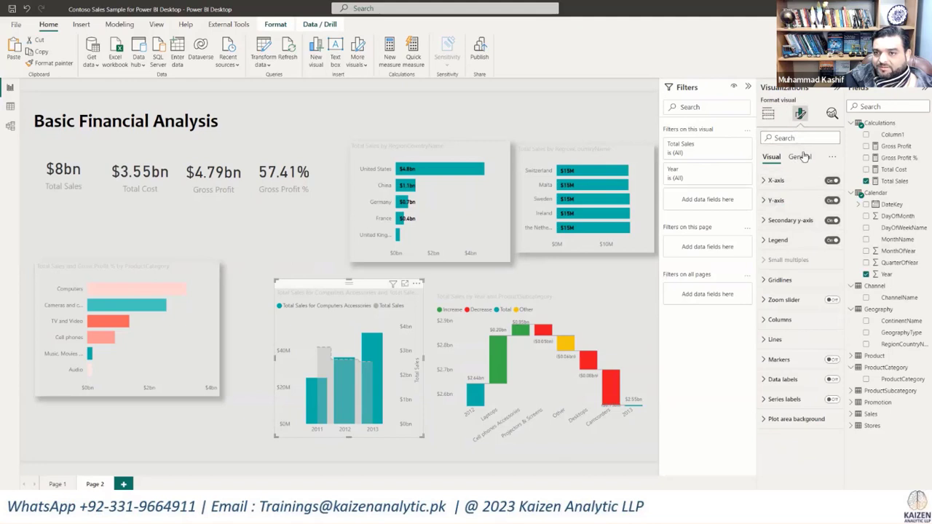
{"action": "left_click", "coordinate": [801, 159]}
{"action": "left_click", "coordinate": [777, 219]}
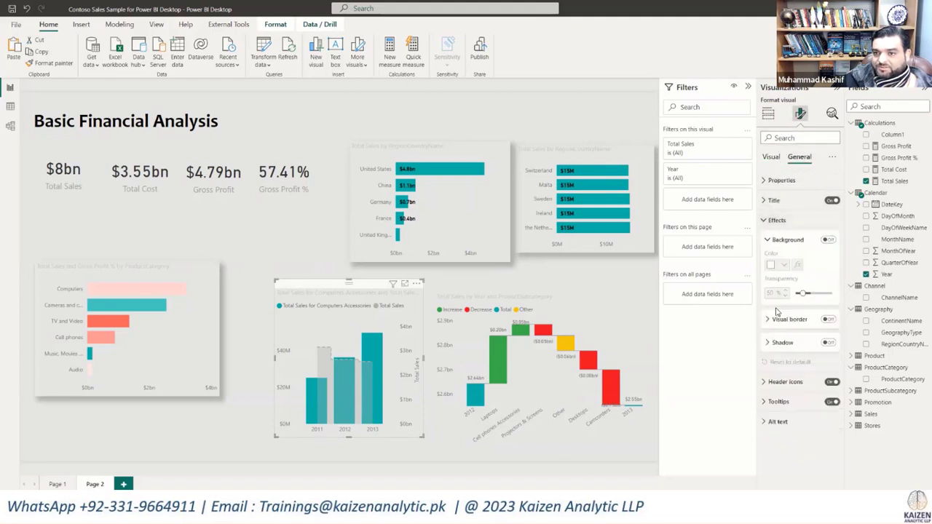
{"action": "left_click", "coordinate": [828, 343]}
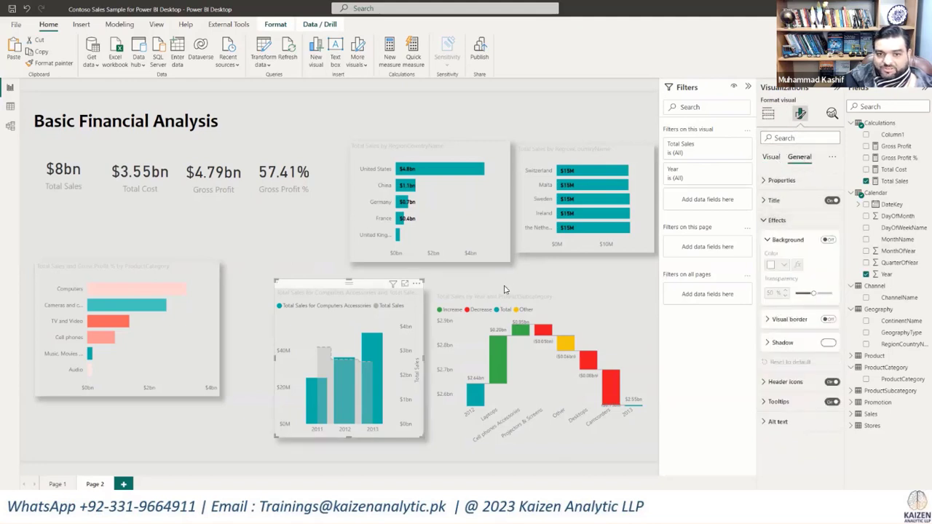
{"action": "left_click", "coordinate": [504, 289]}
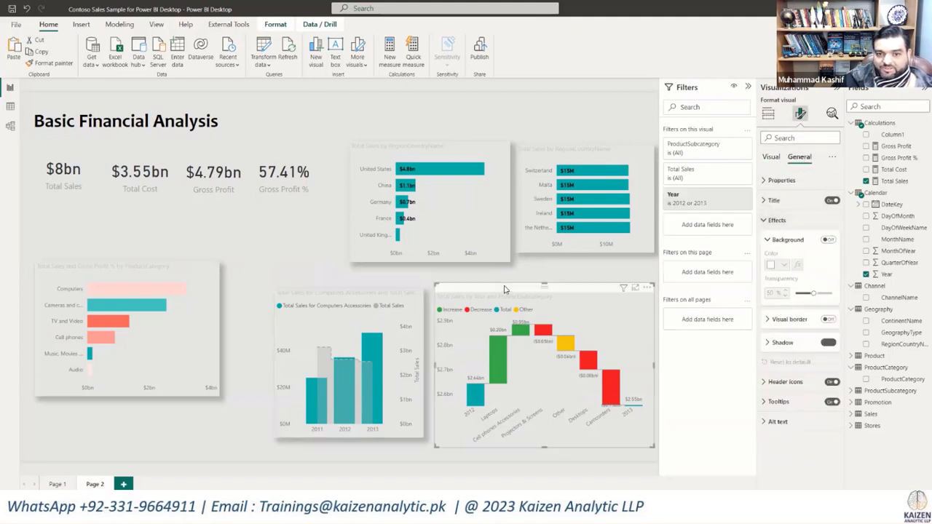
{"action": "left_click", "coordinate": [829, 343]}
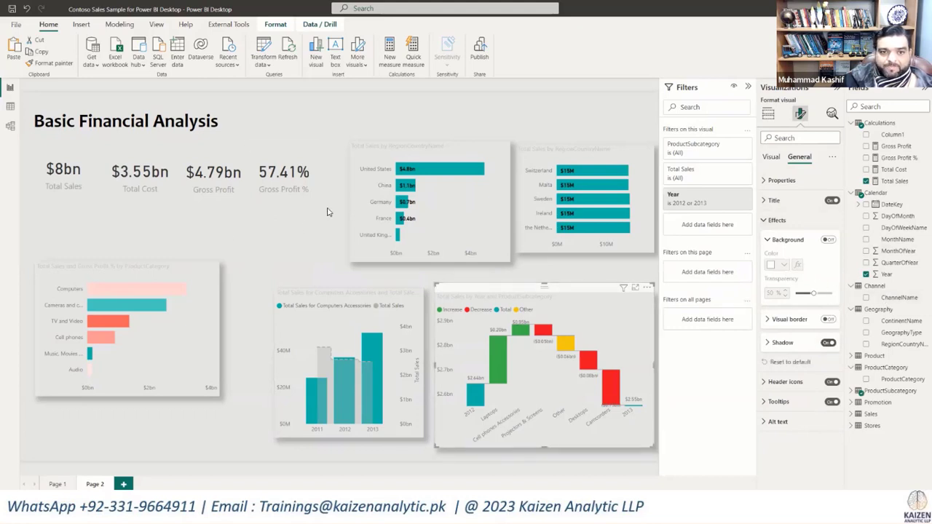
Step: Turn on the shadow effect for all four KPI cards at once
{"action": "mouse_move", "coordinate": [329, 210]}
{"action": "left_mouse_down"}
{"action": "mouse_move", "coordinate": [32, 150]}
{"action": "mouse_move", "coordinate": [25, 138]}
{"action": "left_mouse_up"}
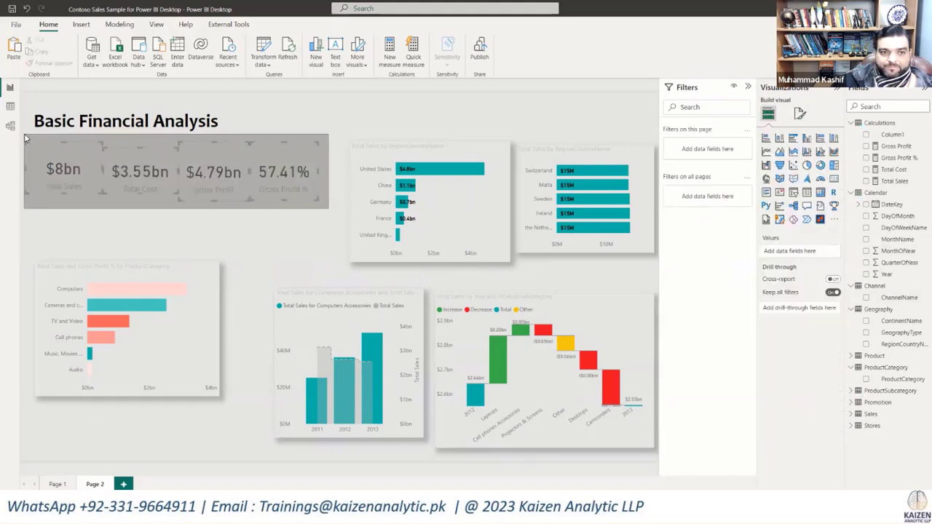
{"action": "left_click", "coordinate": [801, 114]}
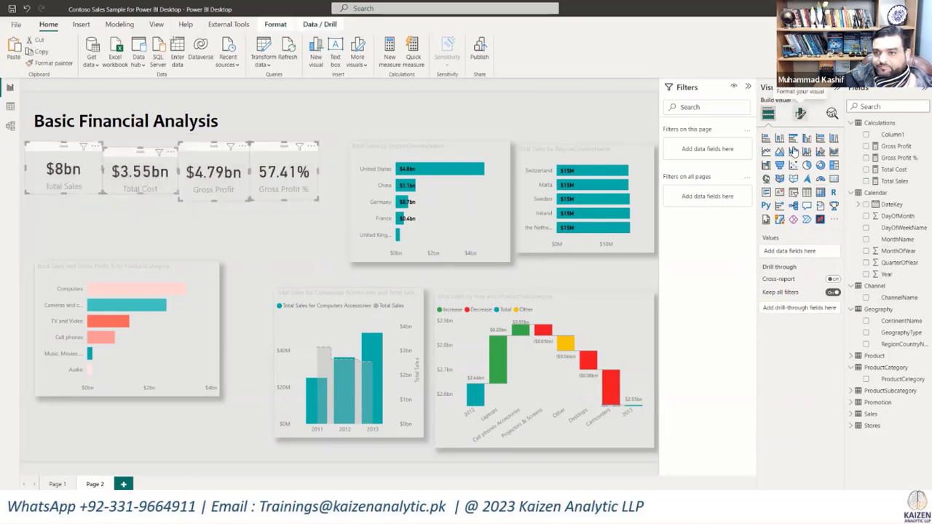
{"action": "left_click", "coordinate": [801, 158]}
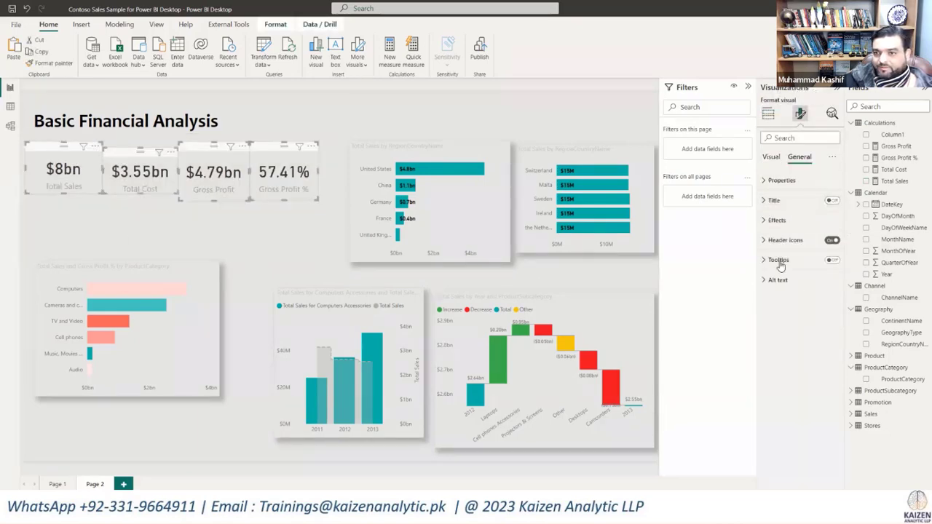
{"action": "left_click", "coordinate": [774, 220]}
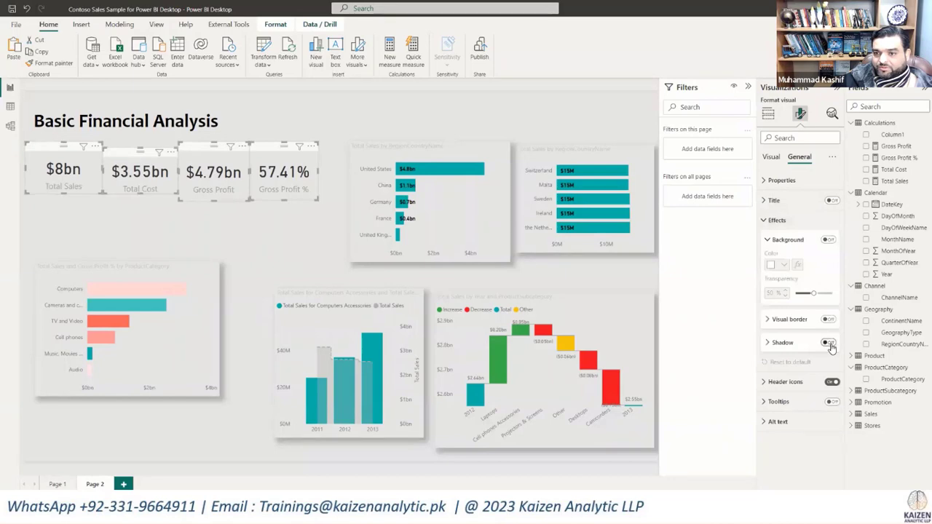
{"action": "left_click", "coordinate": [831, 347]}
{"action": "left_click", "coordinate": [276, 244]}
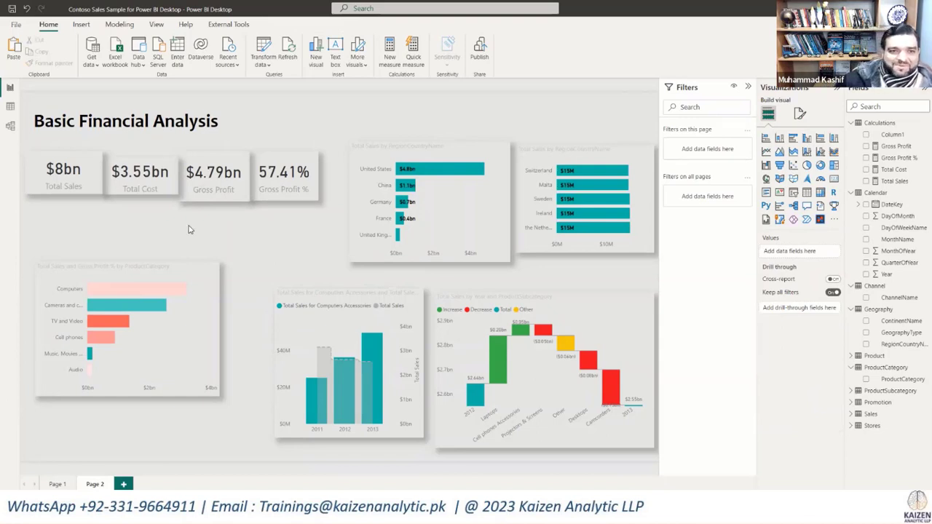
Step: Line up the product category, Computers Accessories combo and waterfall charts side by side along the page's bottom edge
{"action": "left_click_drag", "start_coordinate": [334, 208], "coordinate": [21, 137]}
{"action": "left_click_drag", "start_coordinate": [53, 201], "coordinate": [76, 240]}
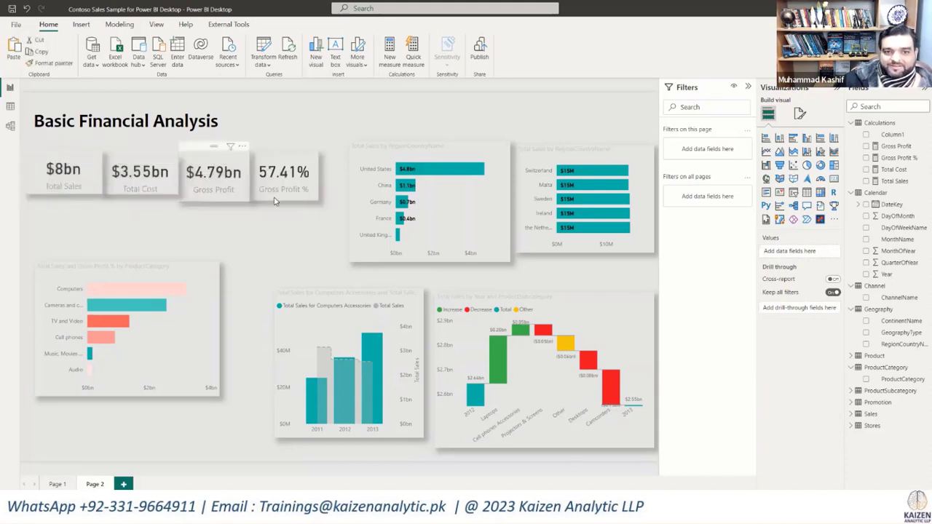
{"action": "left_click_drag", "start_coordinate": [159, 267], "coordinate": [183, 258]}
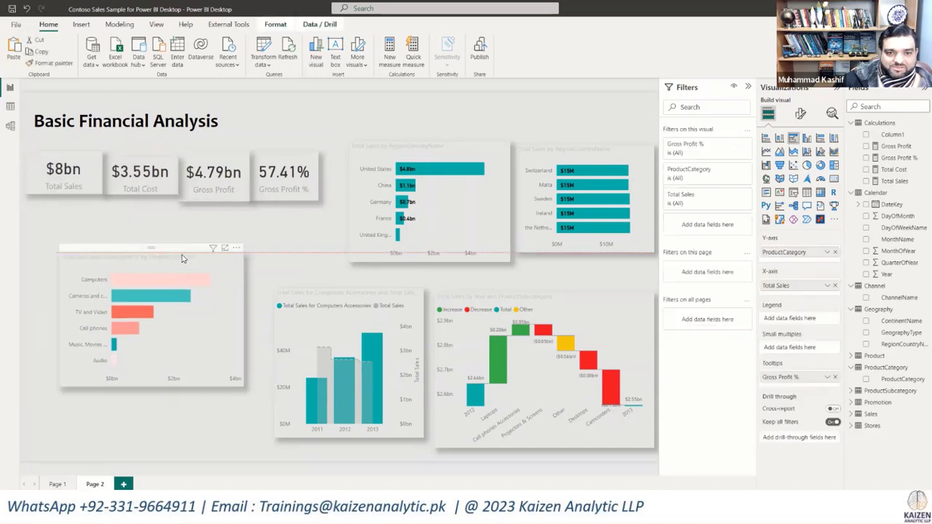
{"action": "left_click_drag", "start_coordinate": [589, 316], "coordinate": [589, 324]}
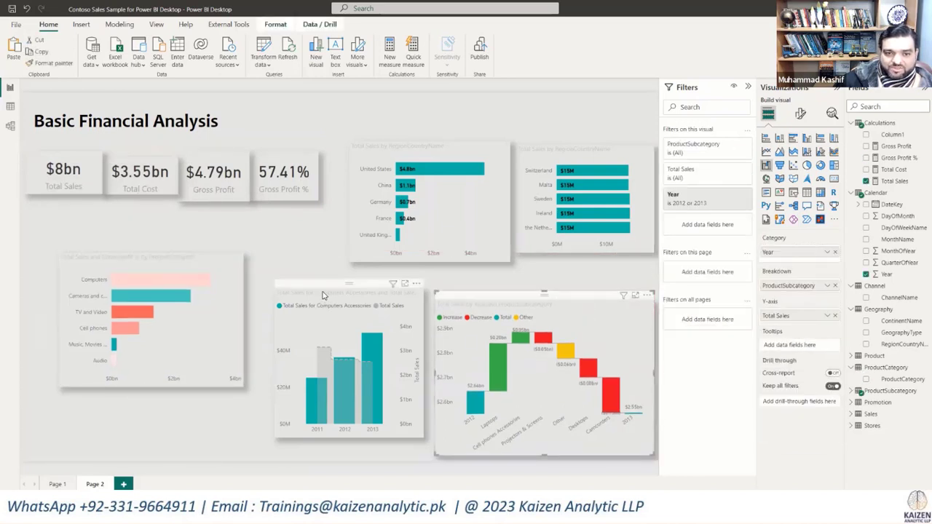
{"action": "left_click_drag", "start_coordinate": [324, 295], "coordinate": [331, 304]}
{"action": "left_click_drag", "start_coordinate": [355, 452], "coordinate": [355, 460]}
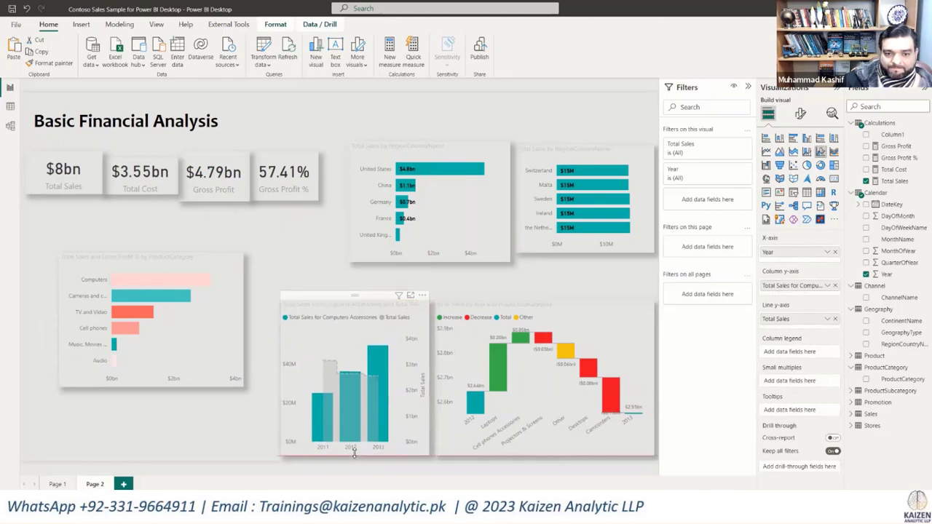
{"action": "left_click_drag", "start_coordinate": [153, 262], "coordinate": [185, 310]}
{"action": "left_click_drag", "start_coordinate": [184, 434], "coordinate": [183, 456]}
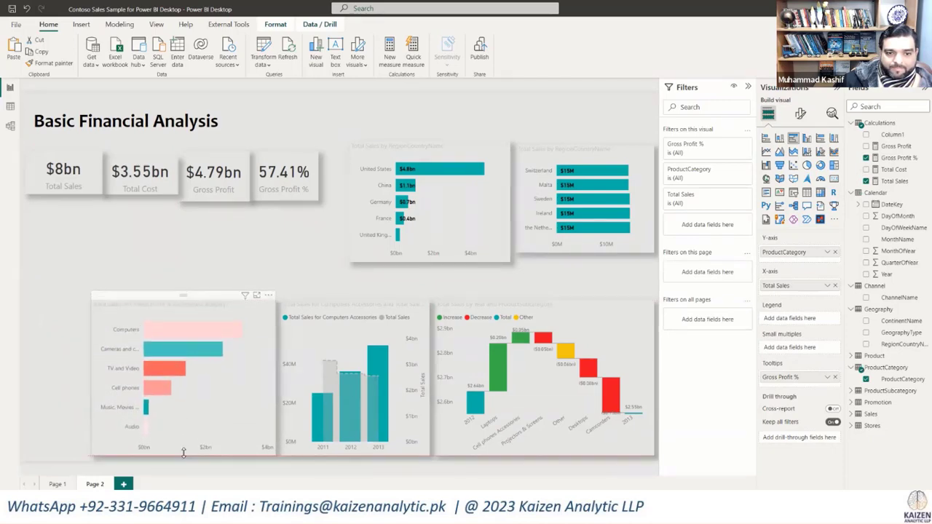
Step: Align the top-five and bottom-five country charts at equal height above the bottom row, and move the product category chart up under the KPI cards
{"action": "left_click", "coordinate": [547, 148]}
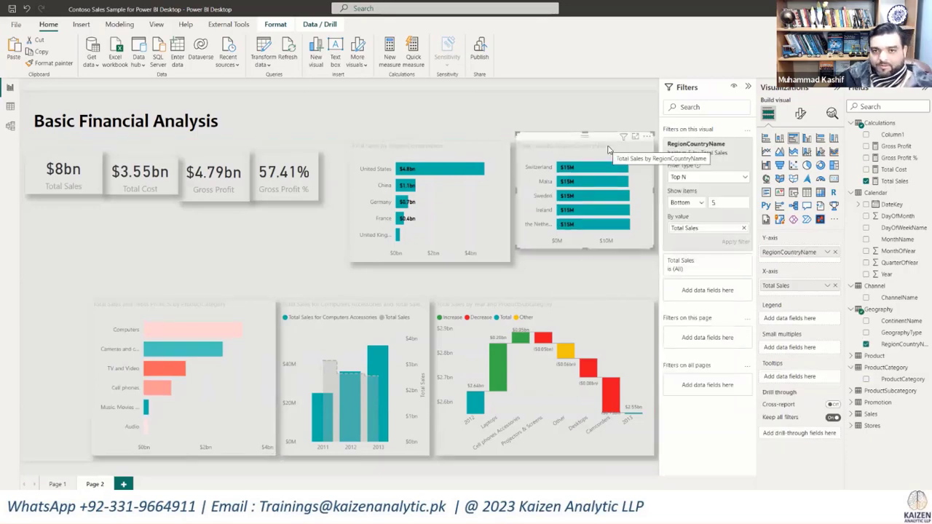
{"action": "left_click_drag", "start_coordinate": [584, 249], "coordinate": [586, 296]}
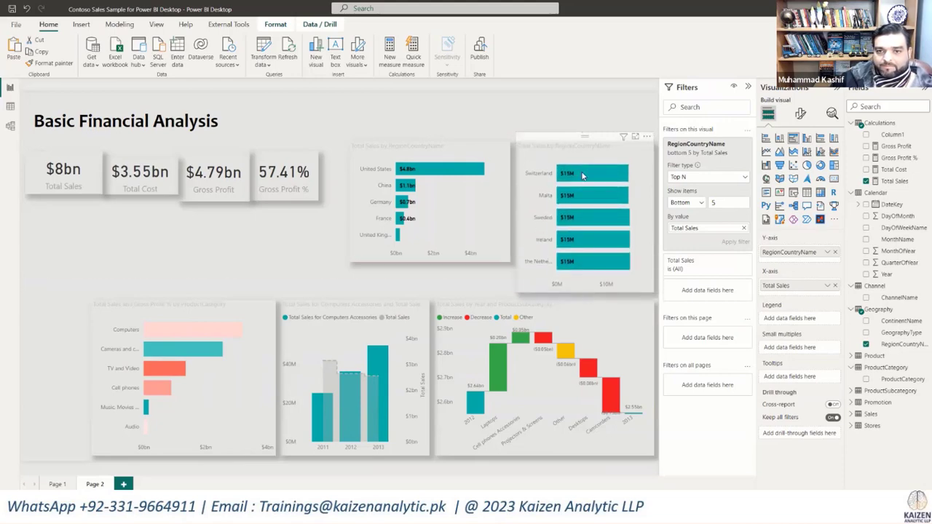
{"action": "left_click_drag", "start_coordinate": [581, 134], "coordinate": [586, 155]}
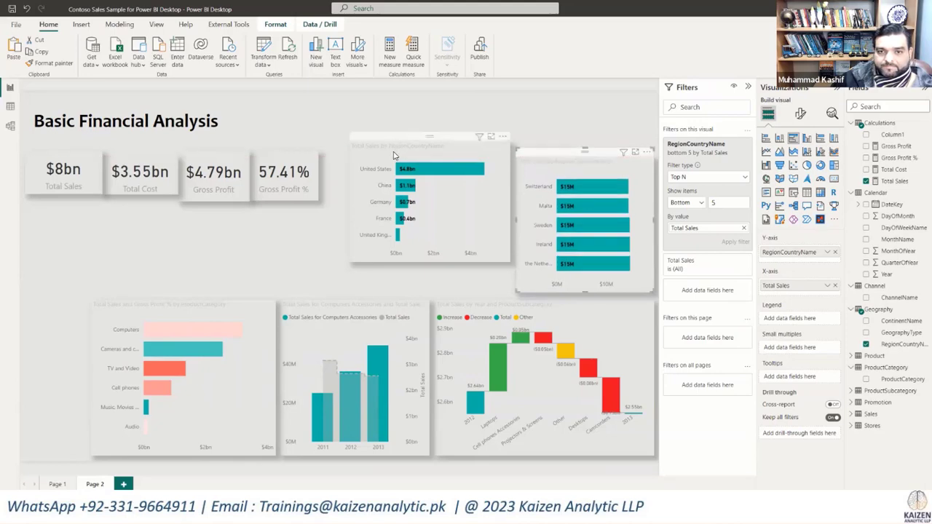
{"action": "left_click_drag", "start_coordinate": [394, 155], "coordinate": [395, 170]}
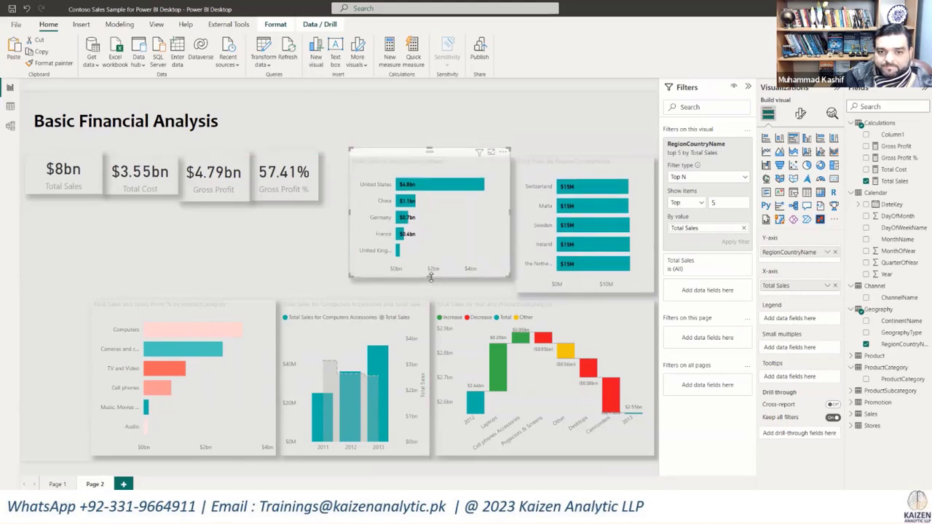
{"action": "left_click_drag", "start_coordinate": [430, 281], "coordinate": [430, 291]}
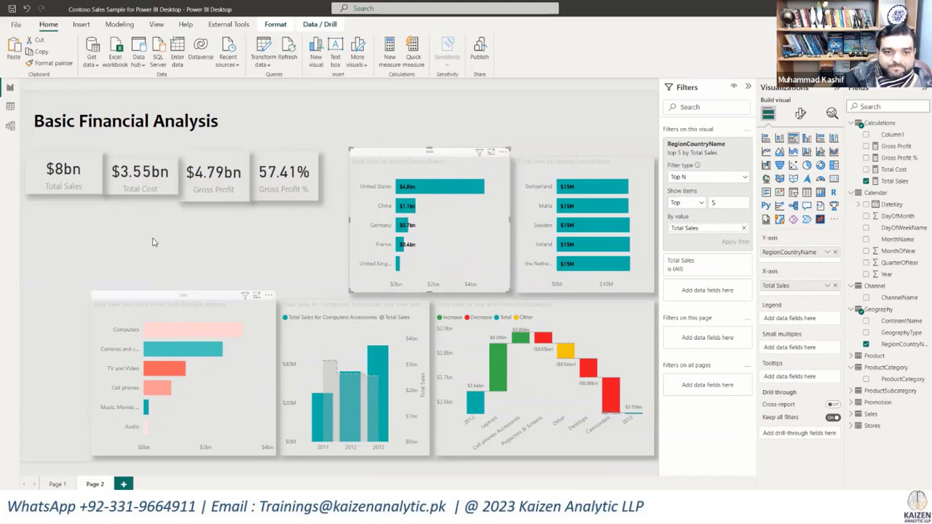
{"action": "left_click_drag", "start_coordinate": [182, 299], "coordinate": [142, 256]}
{"action": "left_click", "coordinate": [336, 207]}
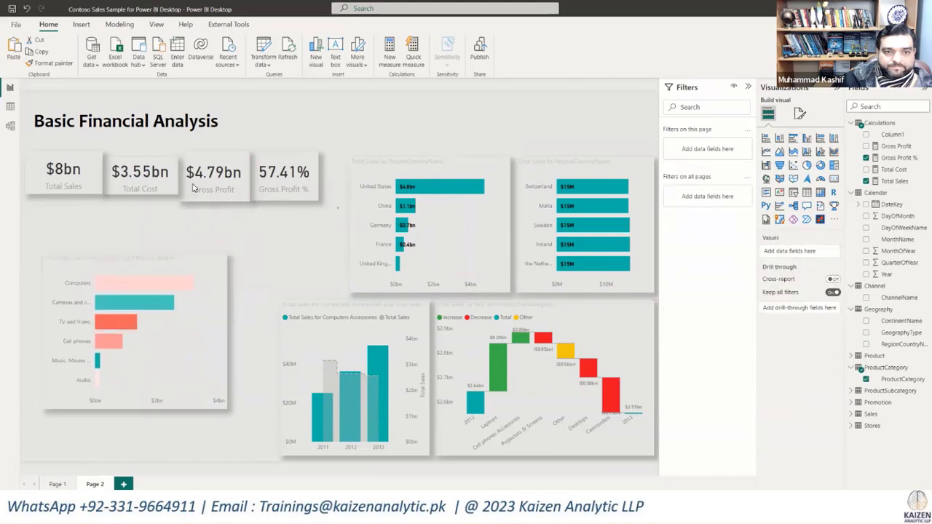
Step: Set the size of all four KPI cards together to a height of 80 and a width of 150
{"action": "mouse_move", "coordinate": [339, 210]}
{"action": "left_mouse_down"}
{"action": "mouse_move", "coordinate": [62, 157]}
{"action": "mouse_move", "coordinate": [18, 137]}
{"action": "left_mouse_up"}
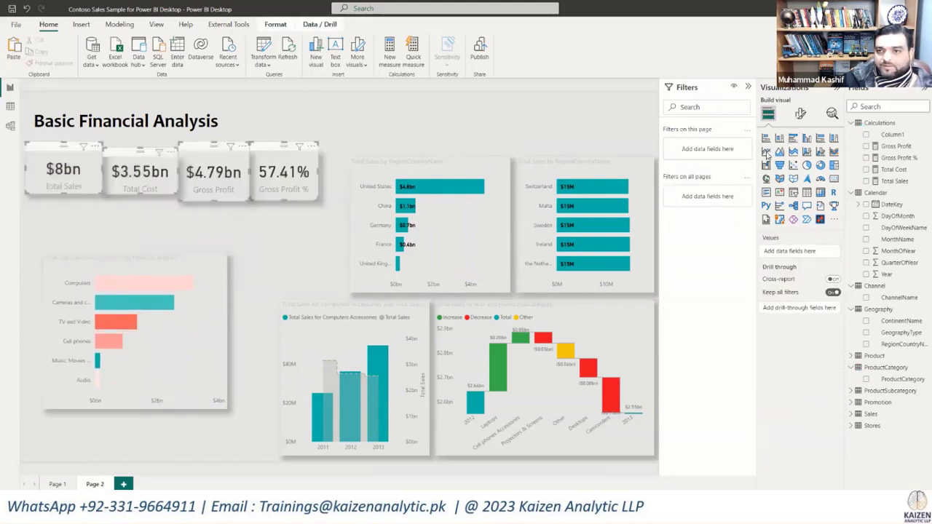
{"action": "left_click", "coordinate": [800, 113]}
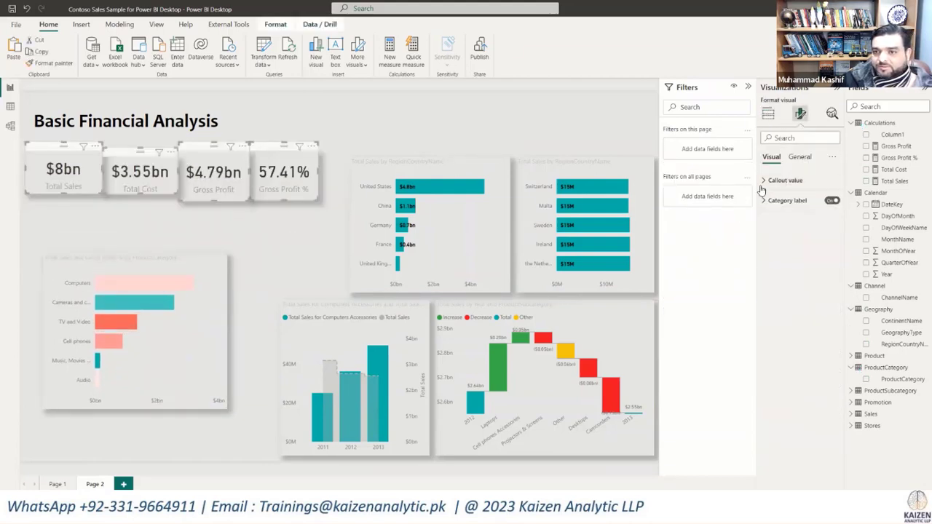
{"action": "left_click", "coordinate": [765, 181]}
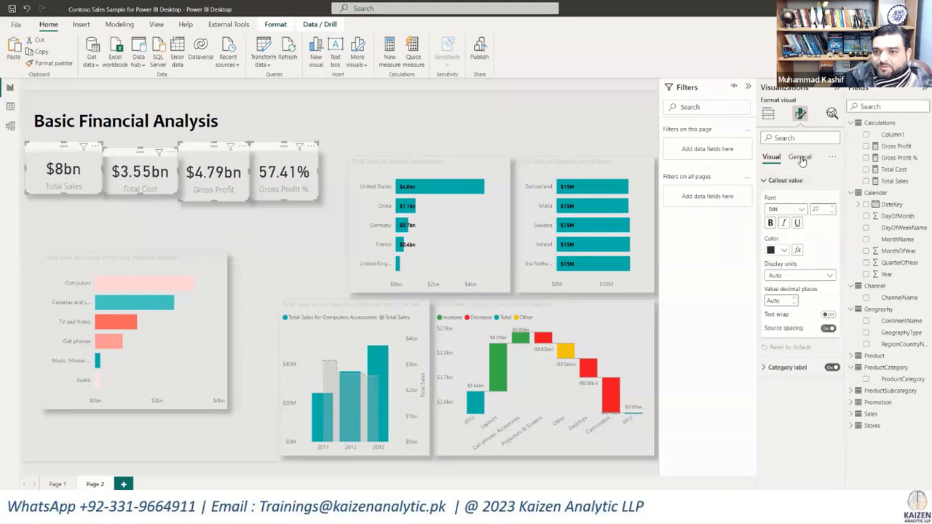
{"action": "left_click", "coordinate": [799, 157]}
{"action": "left_click", "coordinate": [781, 180]}
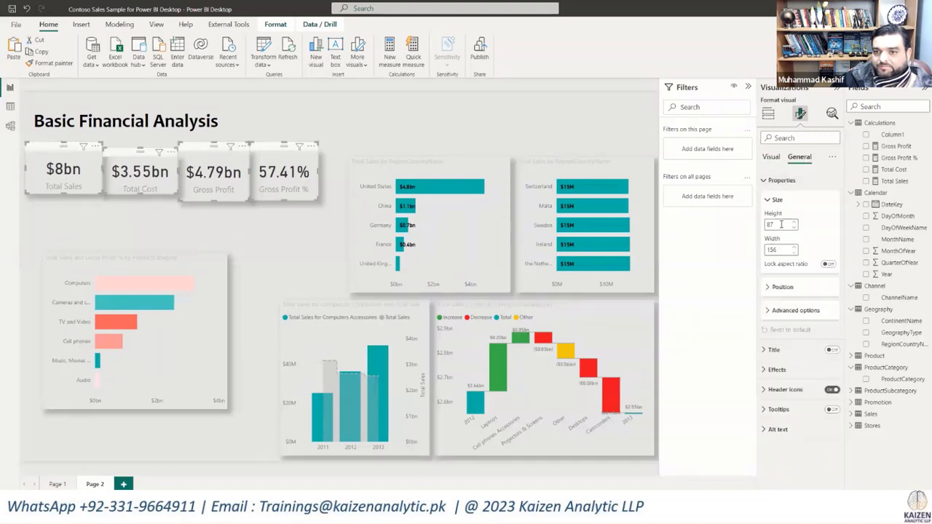
{"action": "double_click", "coordinate": [780, 225]}
{"action": "type", "text": "80"}
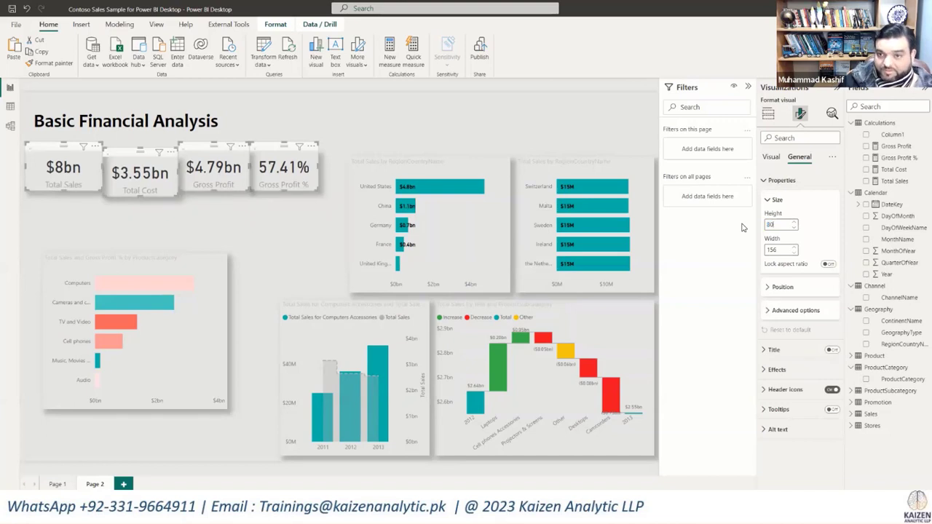
{"action": "double_click", "coordinate": [773, 249]}
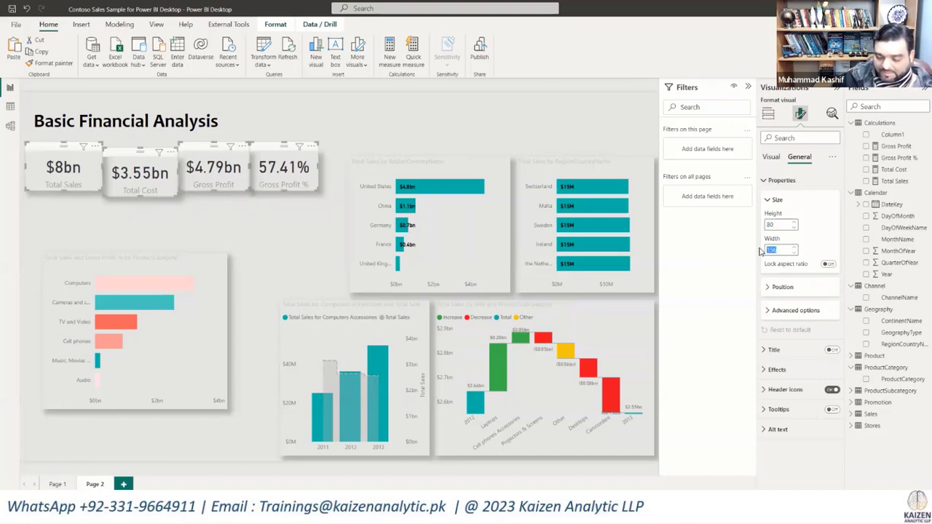
{"action": "type", "text": "150"}
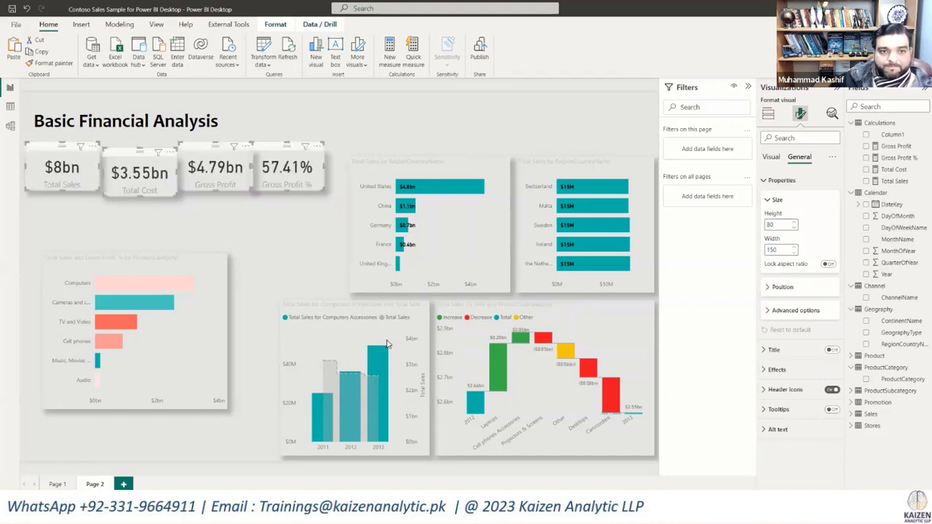
Step: Reposition the Gross Profit %, Total Cost and Total Sales cards so all four KPI cards form one level, evenly spaced row
{"action": "left_click", "coordinate": [316, 144]}
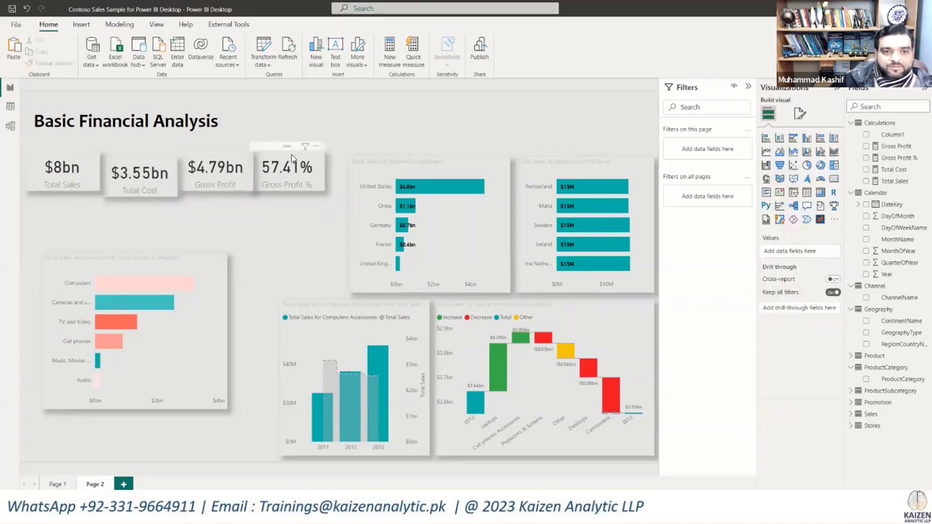
{"action": "left_click", "coordinate": [284, 154]}
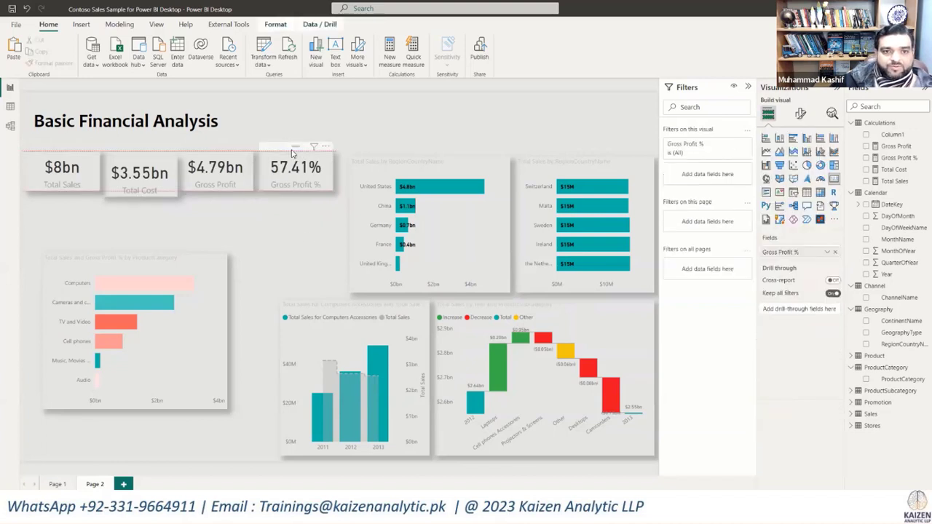
{"action": "left_click", "coordinate": [141, 153]}
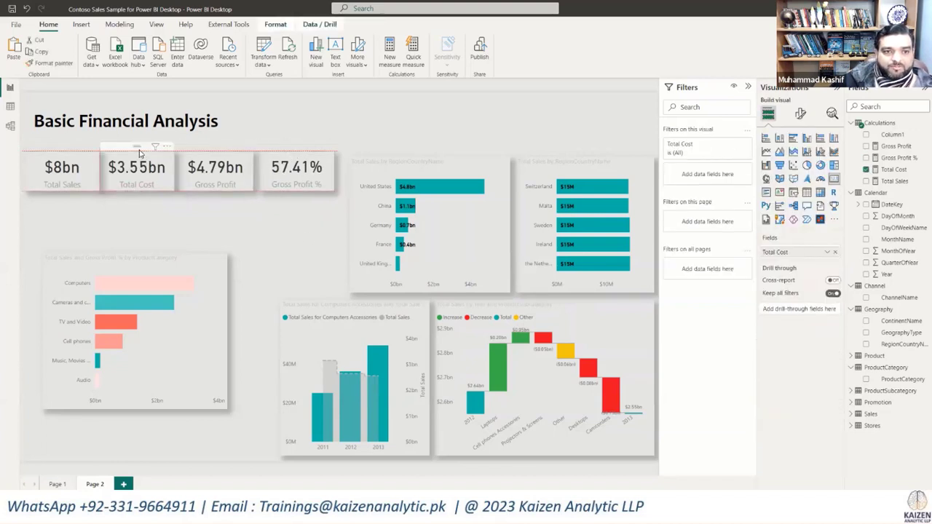
{"action": "left_click", "coordinate": [65, 149]}
{"action": "left_click", "coordinate": [175, 227]}
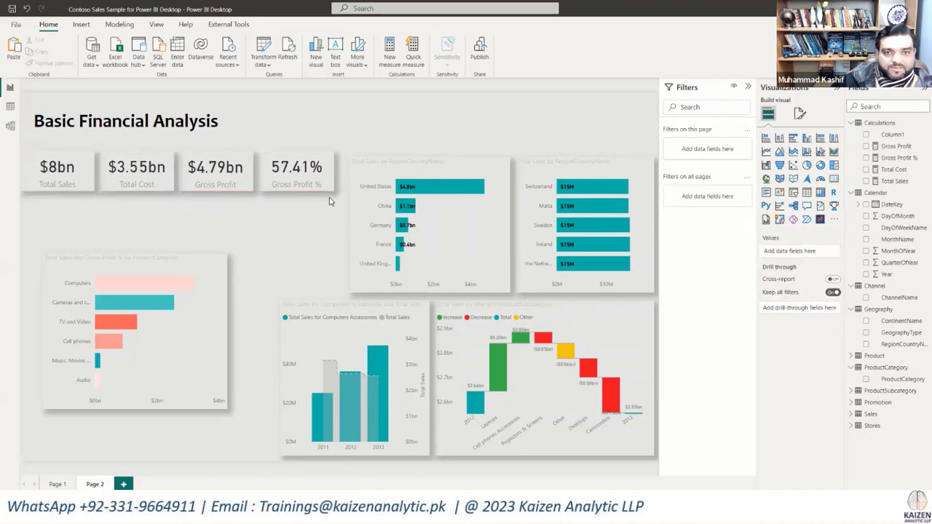
Step: Set the callout value font of all four KPI cards to size 25 and bold
{"action": "left_click_drag", "start_coordinate": [341, 198], "coordinate": [7, 137]}
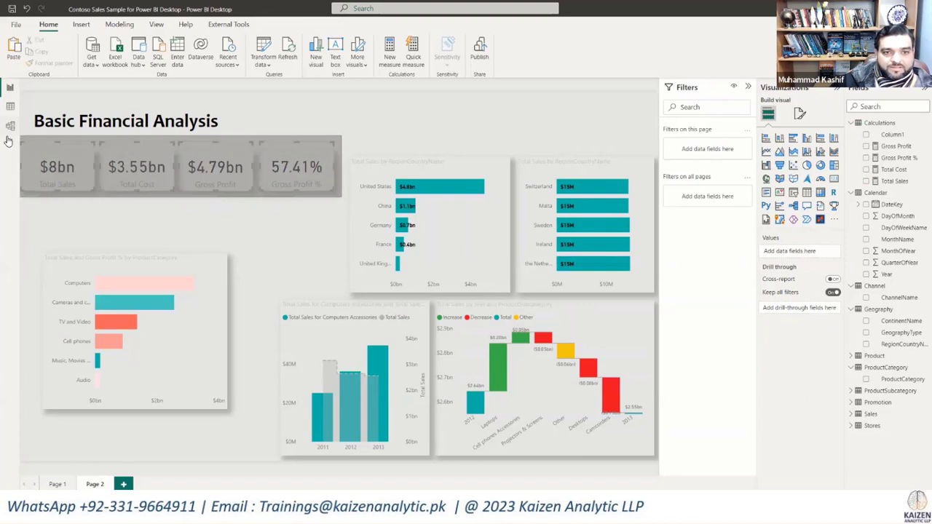
{"action": "left_click", "coordinate": [800, 113]}
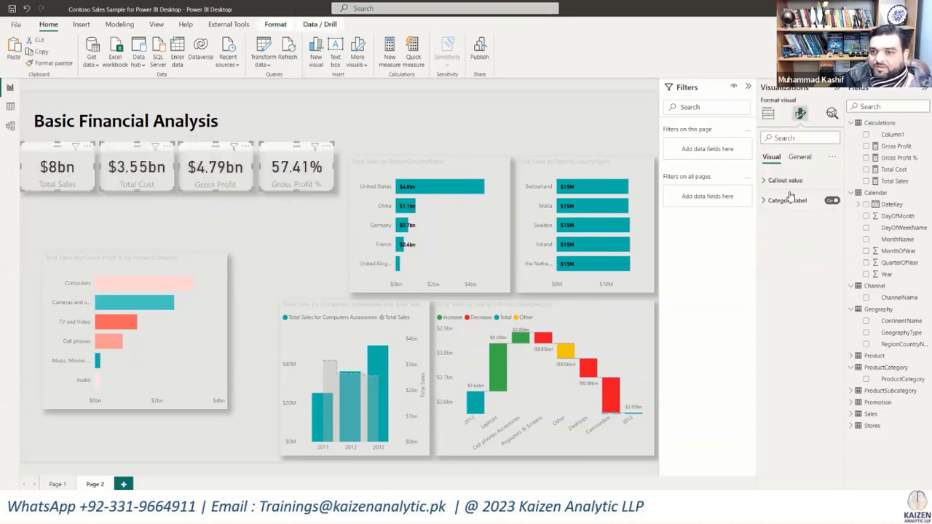
{"action": "left_click", "coordinate": [764, 181]}
{"action": "left_click", "coordinate": [822, 210]}
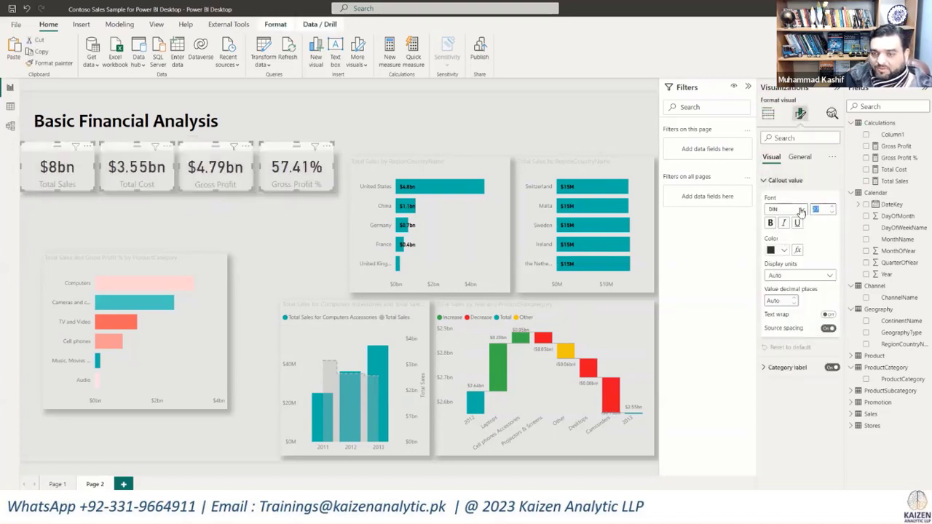
{"action": "type", "text": "25"}
{"action": "key", "text": "Return"}
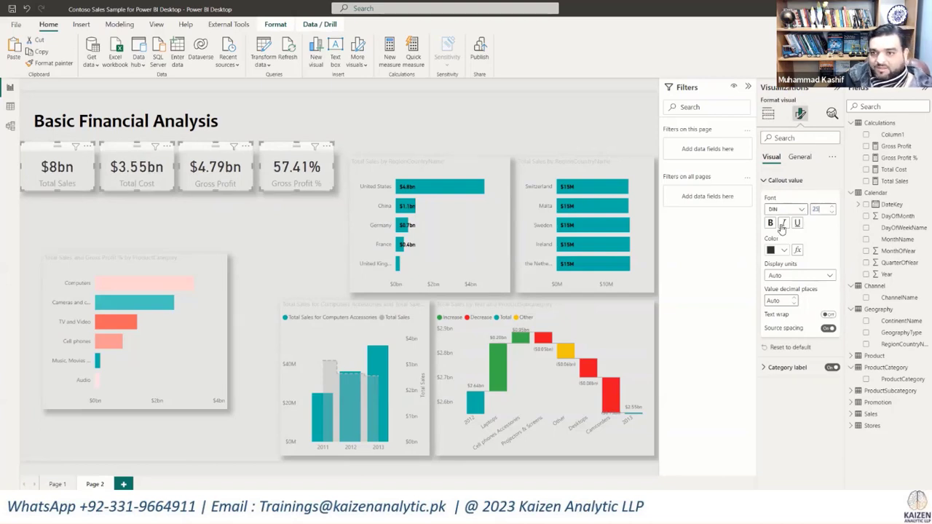
{"action": "left_click", "coordinate": [771, 223]}
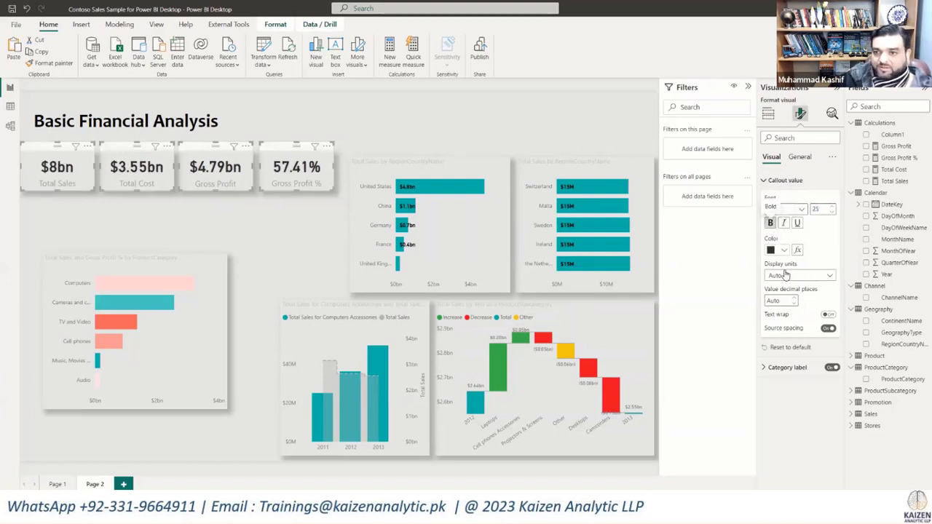
Step: Make the category labels of all four KPI cards italic and black
{"action": "left_click", "coordinate": [766, 368]}
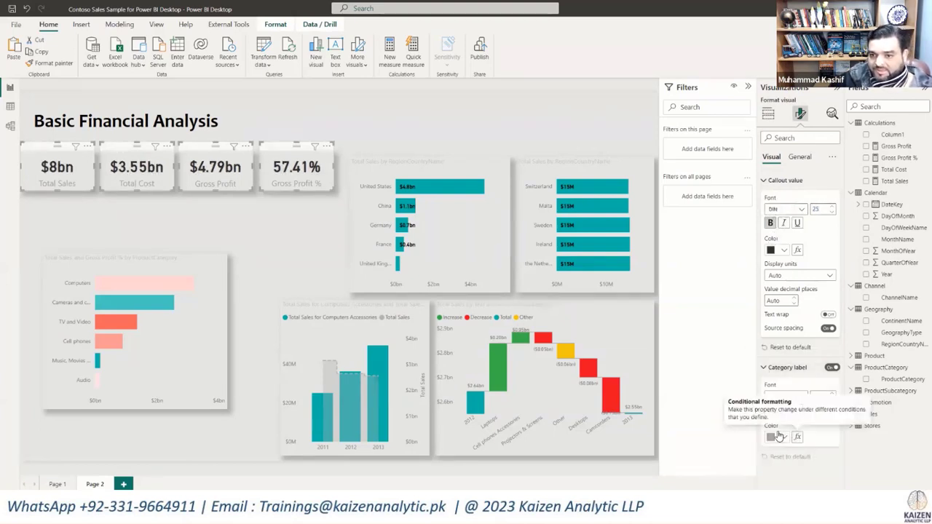
{"action": "left_click", "coordinate": [784, 410]}
{"action": "left_click", "coordinate": [783, 438]}
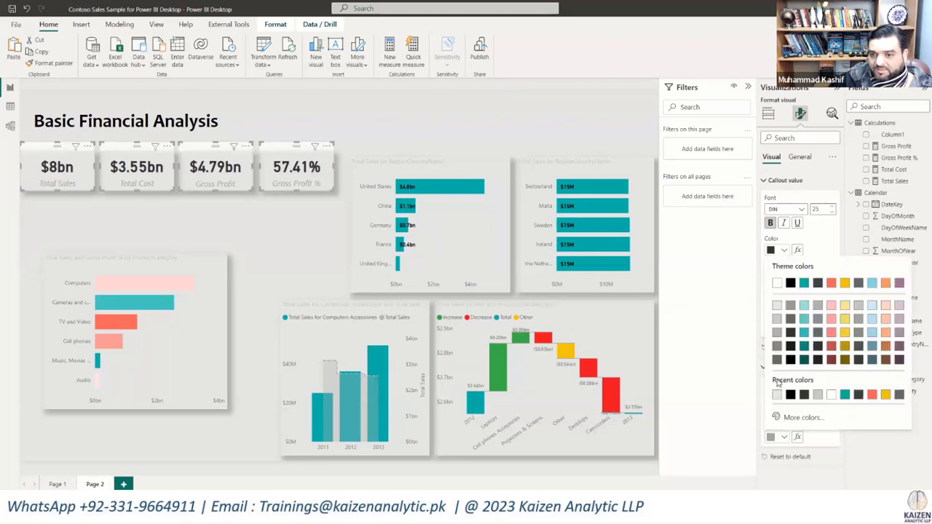
{"action": "left_click", "coordinate": [791, 286]}
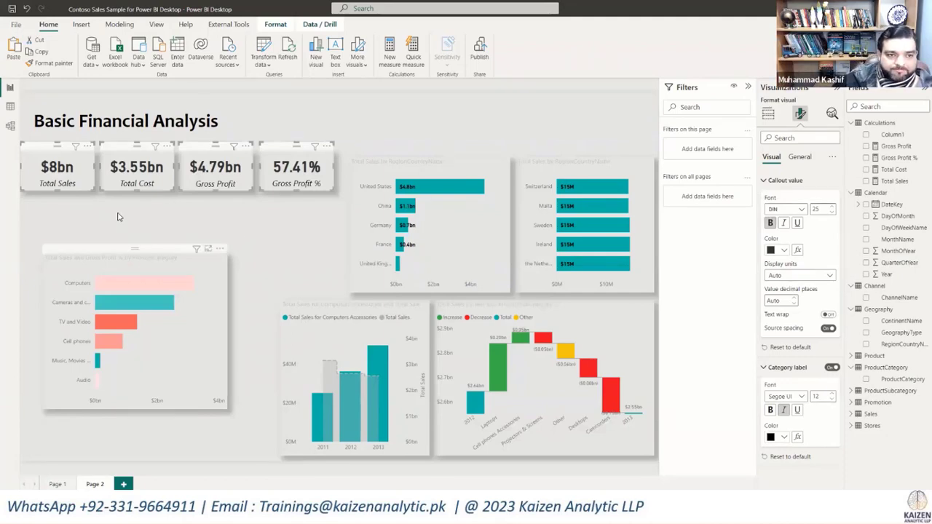
Step: Shrink the product category chart directly beneath the first KPI cards, and place the combo chart below it, widened to match
{"action": "left_click_drag", "start_coordinate": [128, 257], "coordinate": [107, 208]}
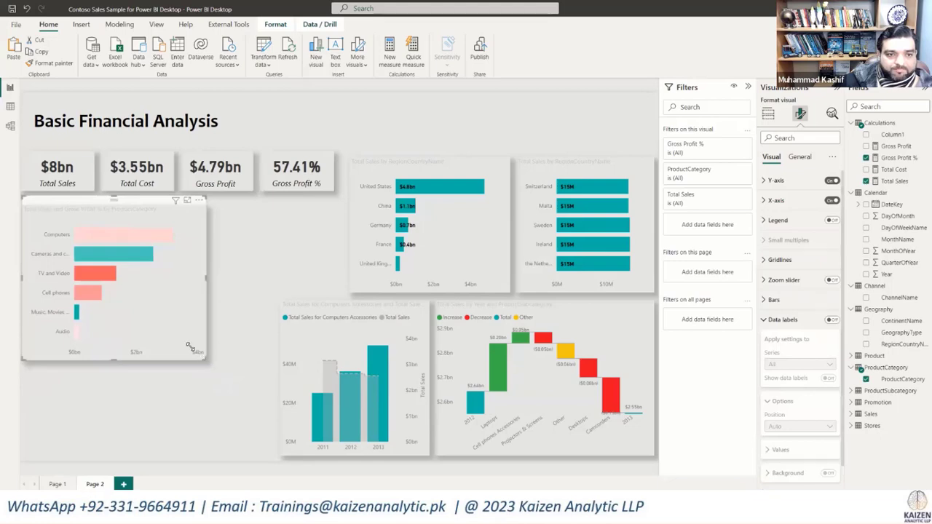
{"action": "left_click_drag", "start_coordinate": [189, 347], "coordinate": [186, 328]}
{"action": "left_click_drag", "start_coordinate": [185, 325], "coordinate": [189, 311]}
{"action": "left_click_drag", "start_coordinate": [295, 305], "coordinate": [92, 322]}
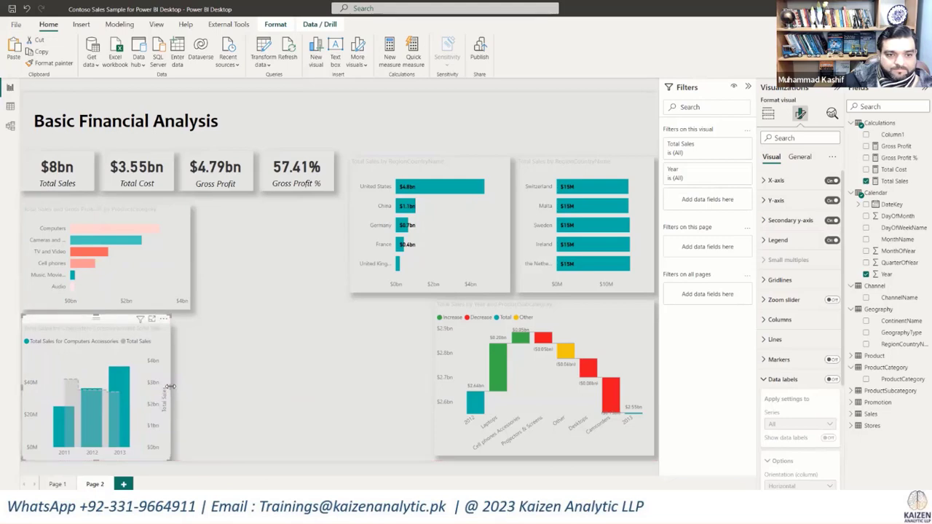
{"action": "left_click_drag", "start_coordinate": [169, 386], "coordinate": [191, 386]}
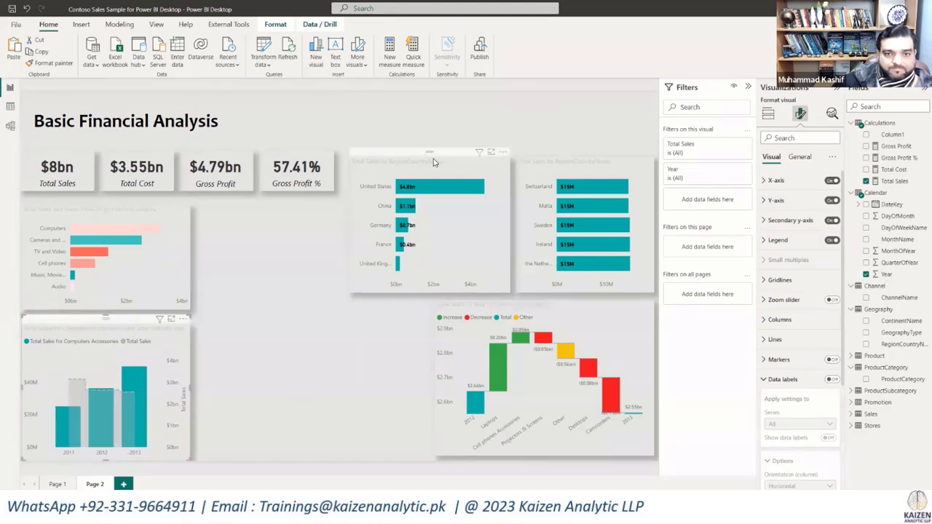
Step: Place the top-five country chart beside the product category chart and the waterfall chart beneath it, shrinking both to fit their rows
{"action": "left_click_drag", "start_coordinate": [434, 159], "coordinate": [281, 217]}
{"action": "left_click_drag", "start_coordinate": [359, 349], "coordinate": [353, 308]}
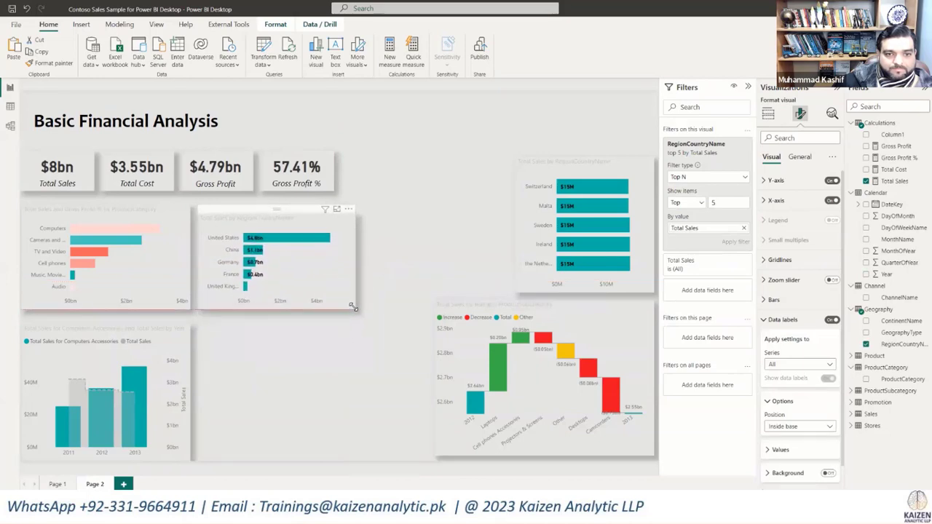
{"action": "left_click_drag", "start_coordinate": [515, 299], "coordinate": [278, 304]}
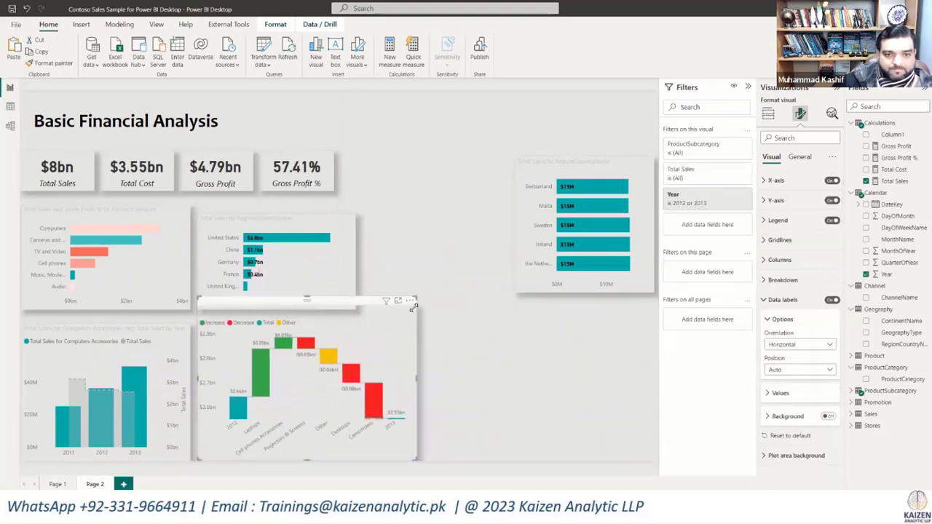
{"action": "left_click_drag", "start_coordinate": [413, 308], "coordinate": [413, 318]}
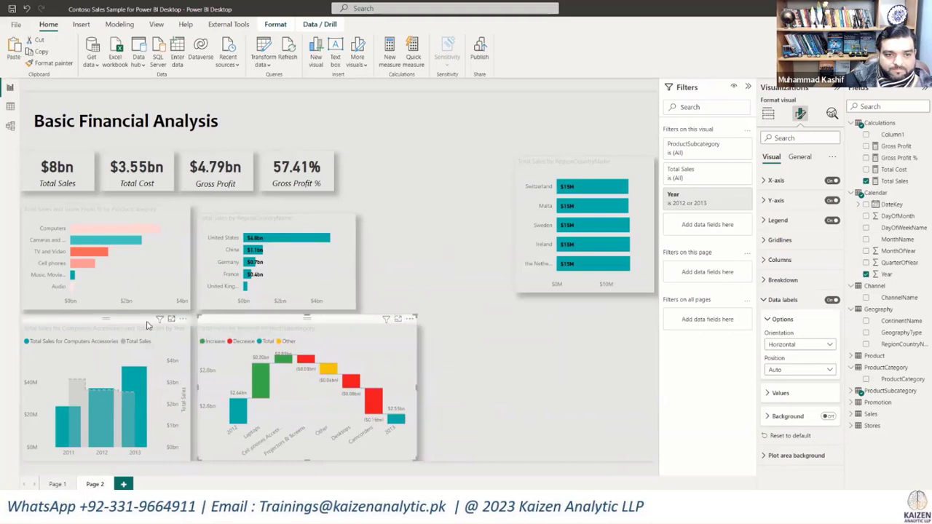
{"action": "left_click", "coordinate": [475, 353]}
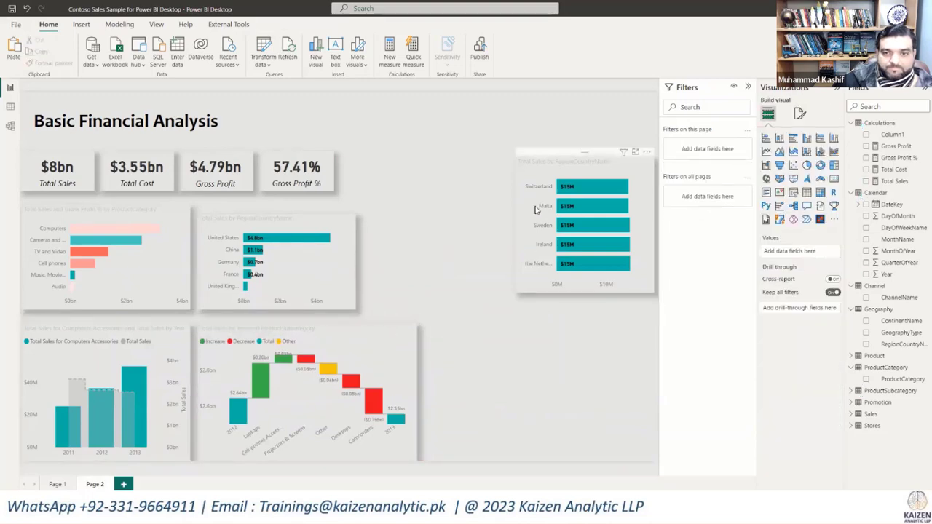
Step: Enlarge the top-five country chart to the product category chart's height, and narrow the waterfall chart below to the same width
{"action": "left_click_drag", "start_coordinate": [550, 155], "coordinate": [484, 158]}
{"action": "left_click", "coordinate": [275, 217]}
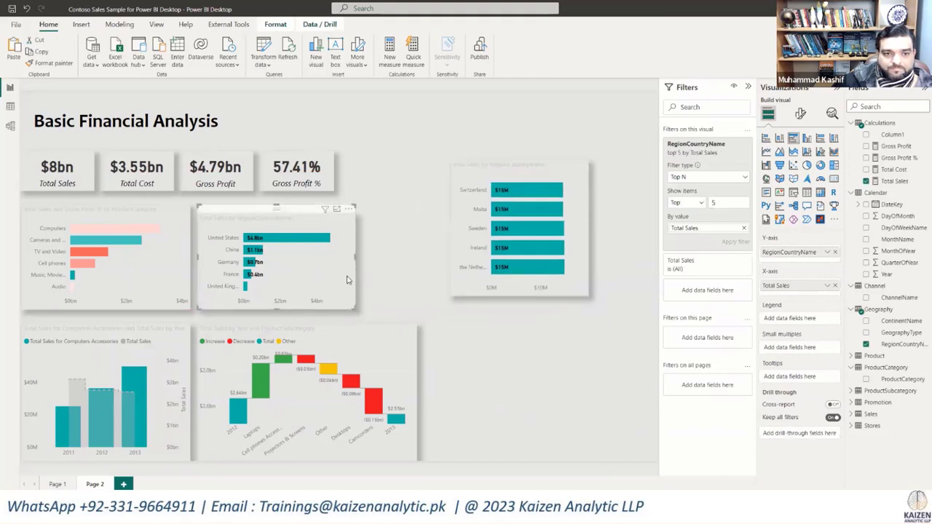
{"action": "left_click_drag", "start_coordinate": [351, 208], "coordinate": [372, 197]}
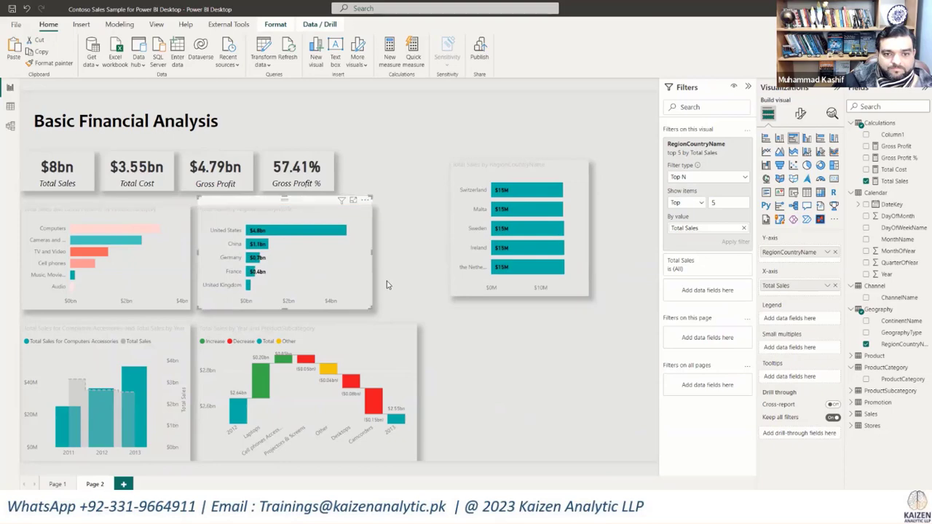
{"action": "left_click", "coordinate": [402, 397]}
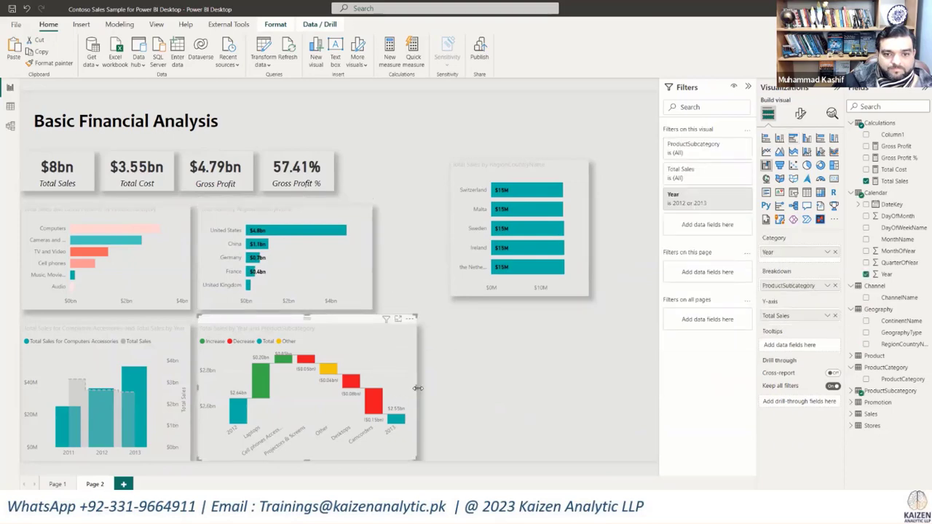
{"action": "left_click_drag", "start_coordinate": [420, 389], "coordinate": [402, 388]}
{"action": "left_click", "coordinate": [409, 390]}
{"action": "left_click_drag", "start_coordinate": [417, 390], "coordinate": [374, 379]}
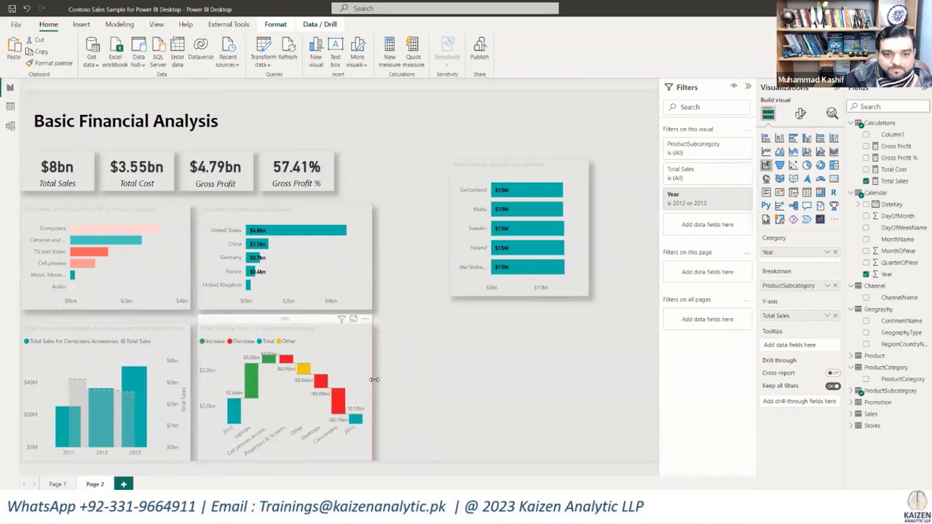
Step: Delete the bottom-five country sales chart from the page
{"action": "left_click", "coordinate": [479, 165]}
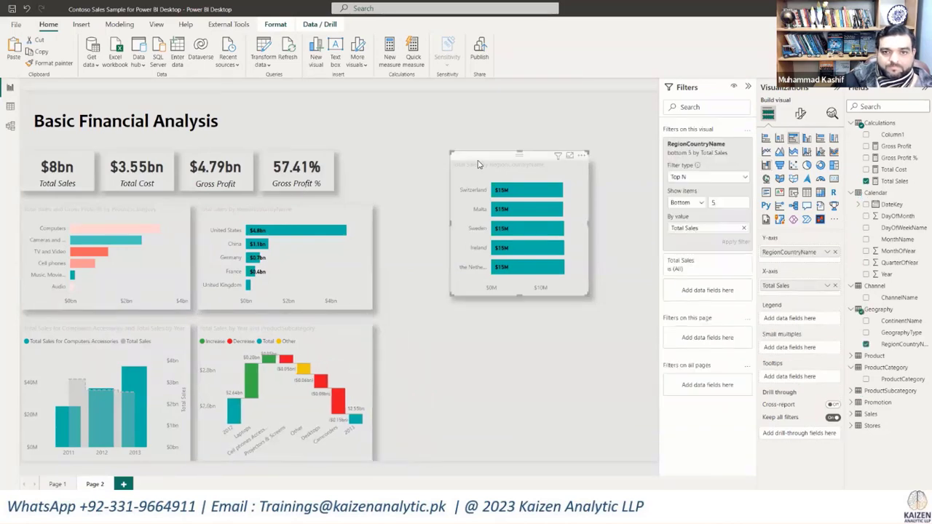
{"action": "key", "text": "Delete"}
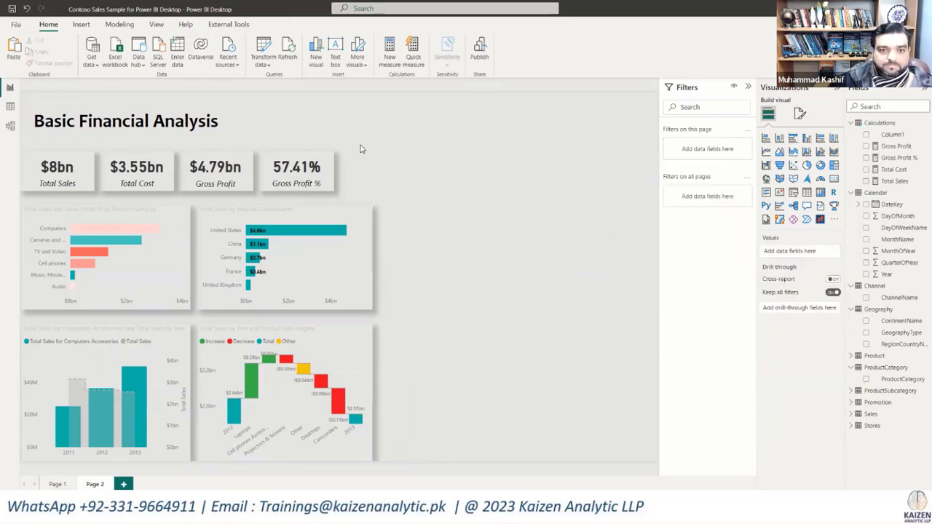
Step: Spread the four KPI cards evenly so the row spans the full width of the two chart columns below
{"action": "left_click_drag", "start_coordinate": [360, 145], "coordinate": [3, 209]}
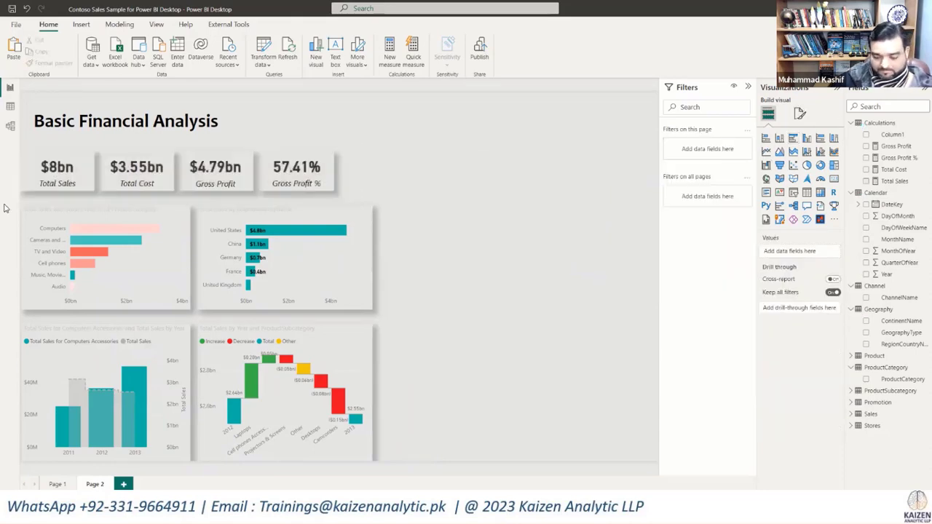
{"action": "left_click", "coordinate": [286, 332]}
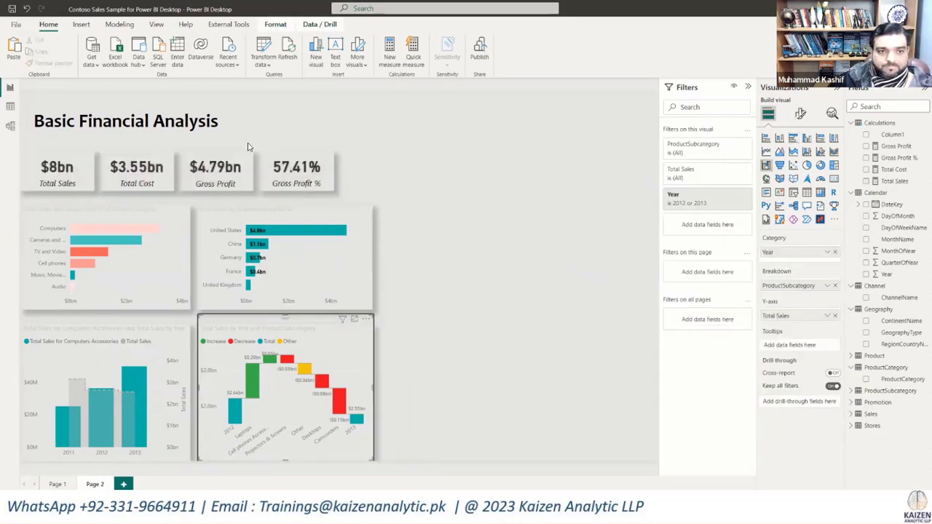
{"action": "left_click", "coordinate": [417, 224]}
{"action": "left_click_drag", "start_coordinate": [367, 138], "coordinate": [5, 200]}
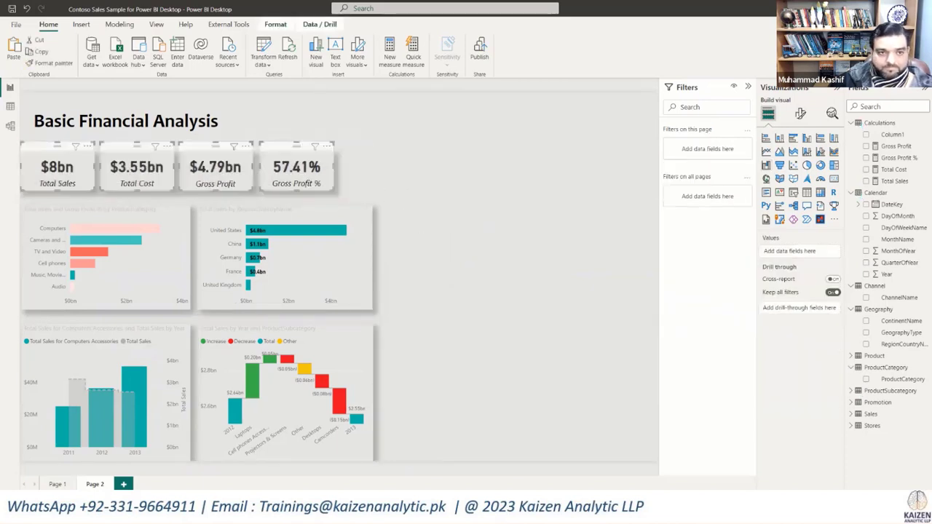
{"action": "left_click_drag", "start_coordinate": [282, 149], "coordinate": [321, 151]}
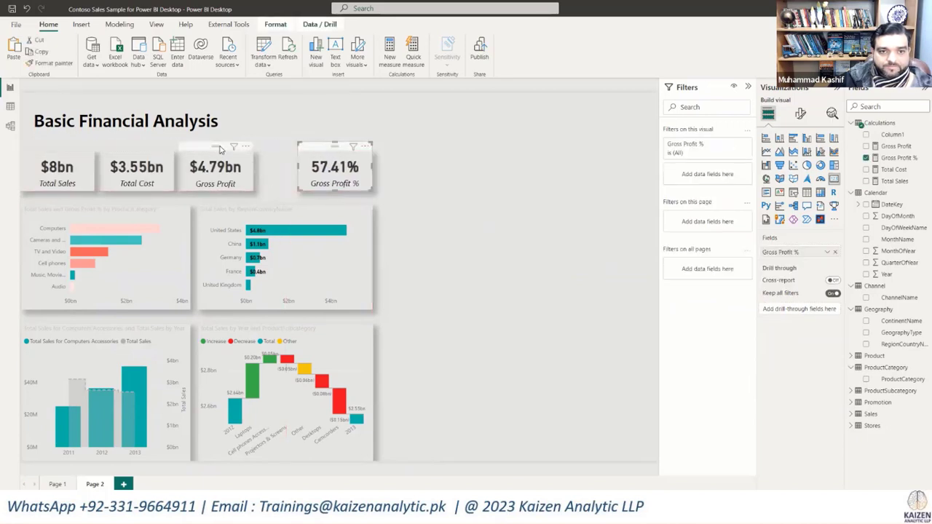
{"action": "left_click_drag", "start_coordinate": [220, 150], "coordinate": [246, 149]}
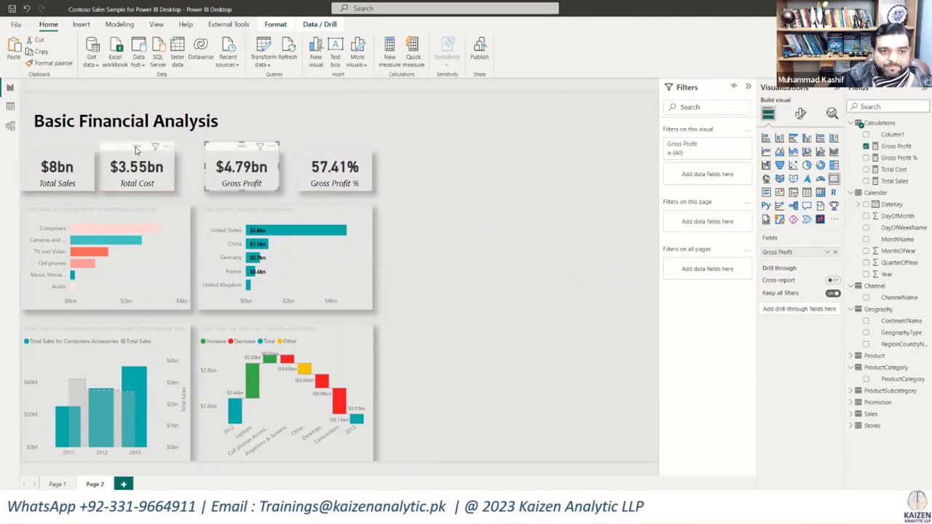
{"action": "left_click_drag", "start_coordinate": [142, 149], "coordinate": [154, 149]}
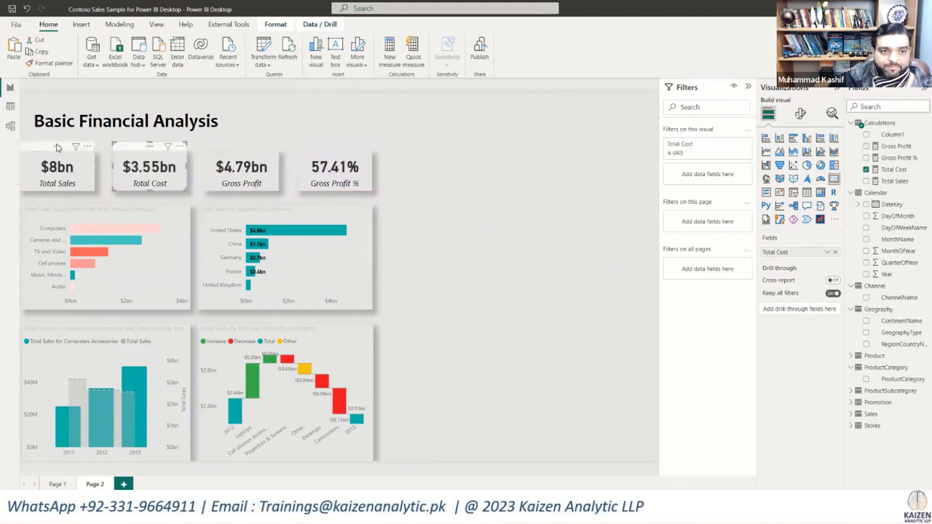
{"action": "left_click_drag", "start_coordinate": [61, 148], "coordinate": [61, 148]}
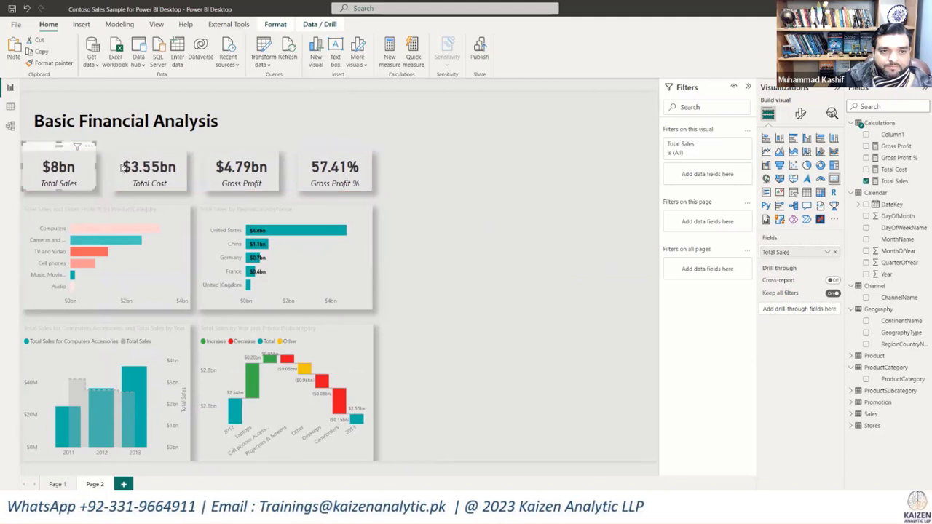
{"action": "left_click", "coordinate": [490, 211]}
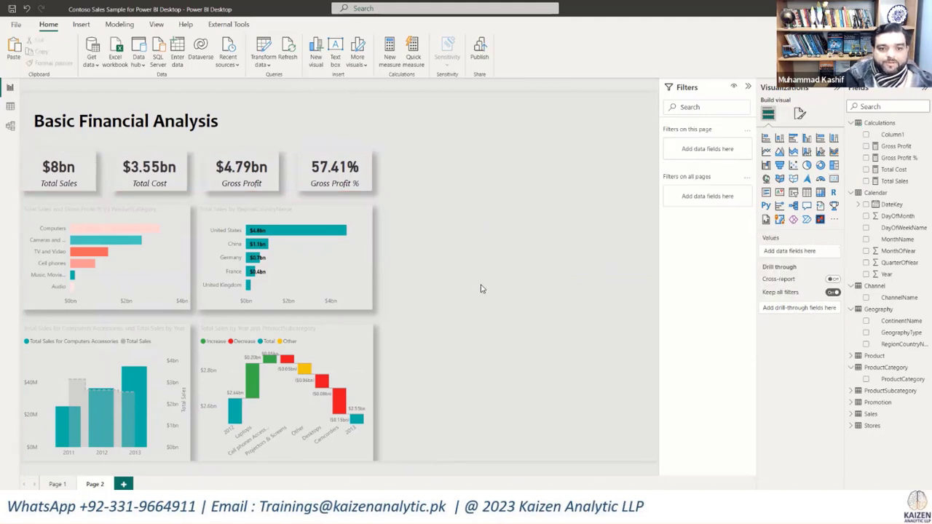
Step: Insert a table visual in the empty page area with the Total Sales measure and the Calendar Year field
{"action": "double_click", "coordinate": [438, 239]}
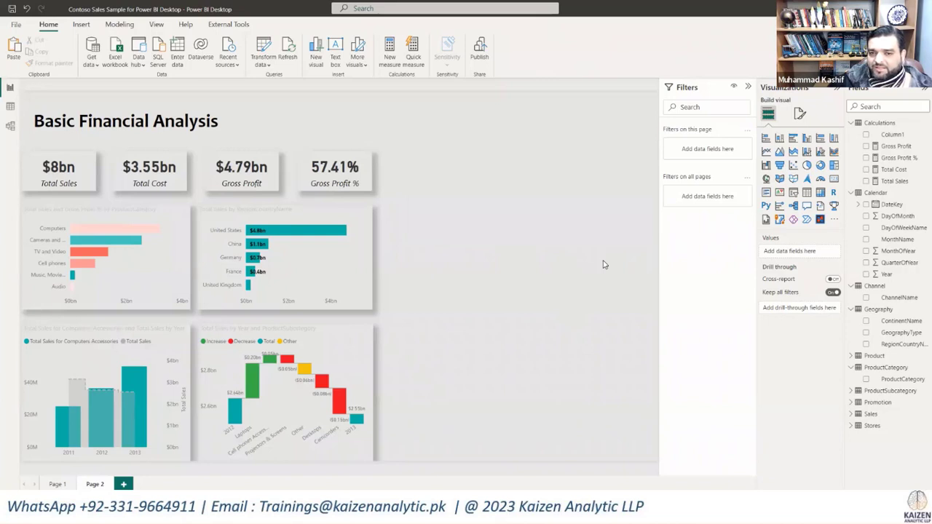
{"action": "left_click", "coordinate": [806, 194]}
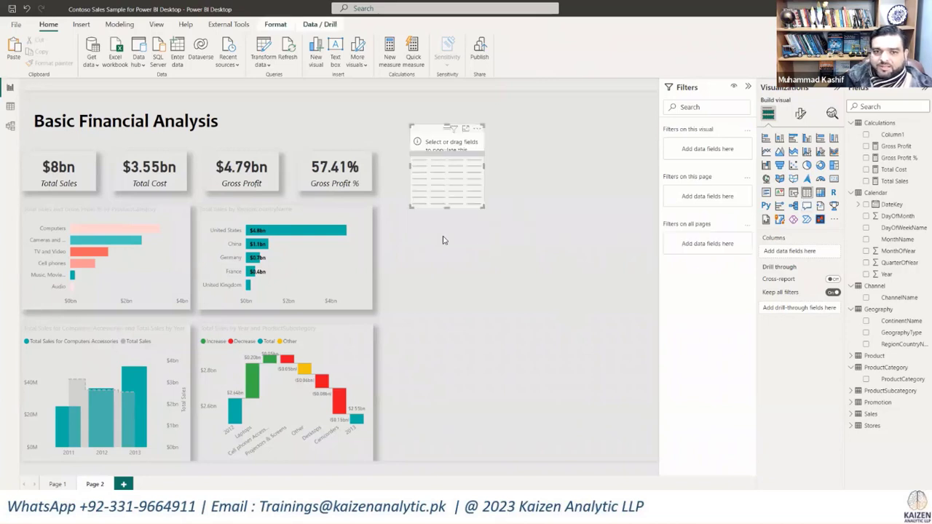
{"action": "left_click", "coordinate": [867, 182]}
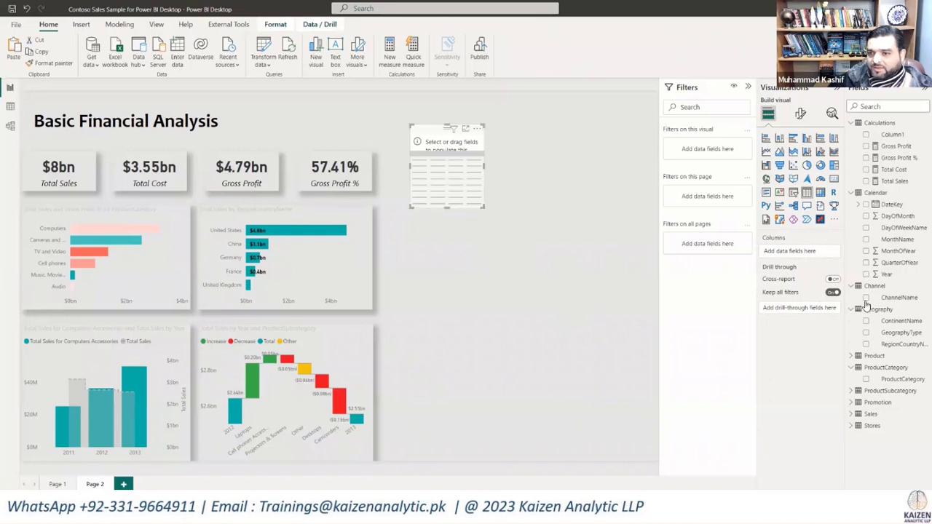
{"action": "left_click", "coordinate": [866, 275]}
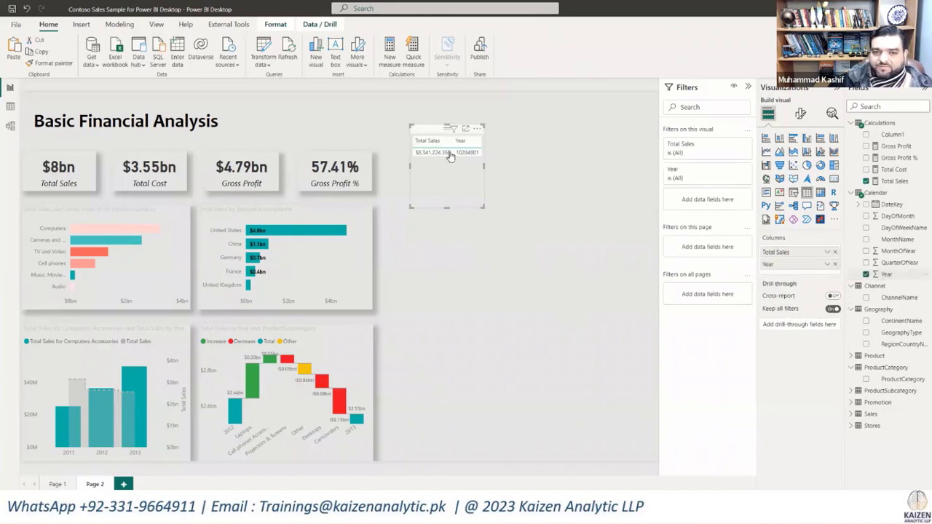
Step: Set the table's Year column to Don't summarize, and move the table lower, beside the country chart
{"action": "left_click", "coordinate": [828, 265]}
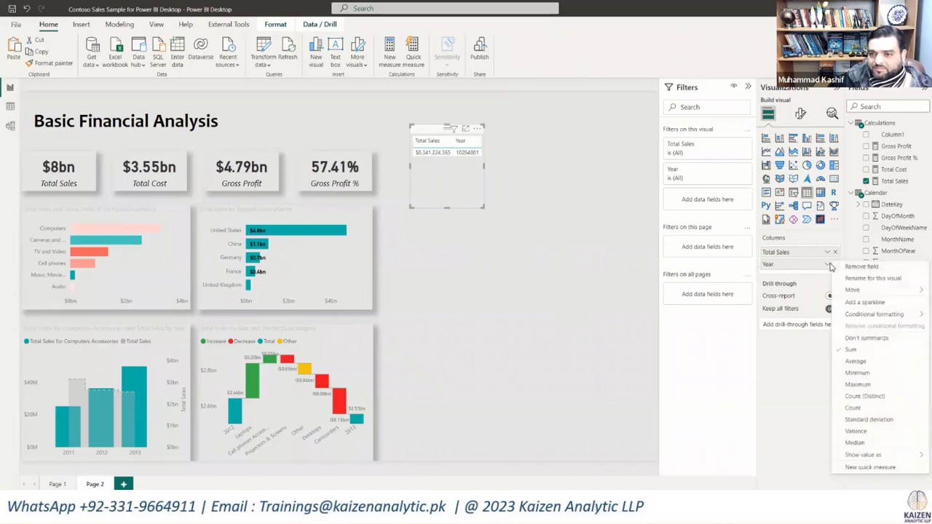
{"action": "left_click", "coordinate": [601, 217]}
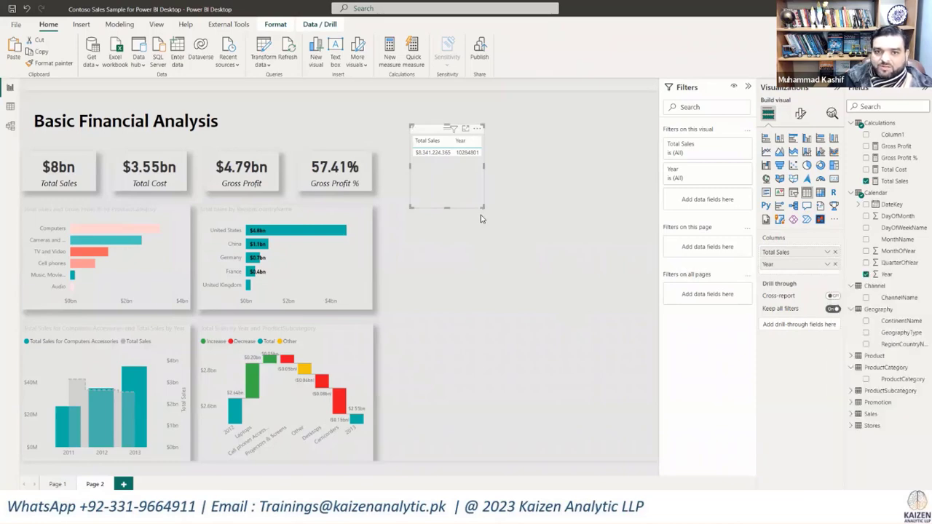
{"action": "left_click_drag", "start_coordinate": [482, 209], "coordinate": [475, 323]}
Step: Add a slicer on the Calendar Year field in the empty area level with the page title
{"action": "left_click", "coordinate": [616, 148]}
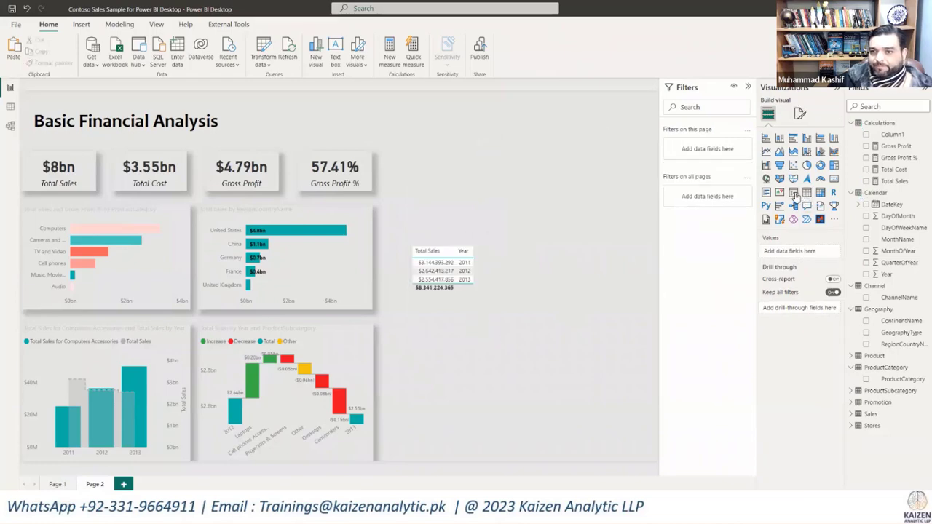
{"action": "left_click_drag", "start_coordinate": [573, 156], "coordinate": [614, 131]}
{"action": "left_click", "coordinate": [866, 275]}
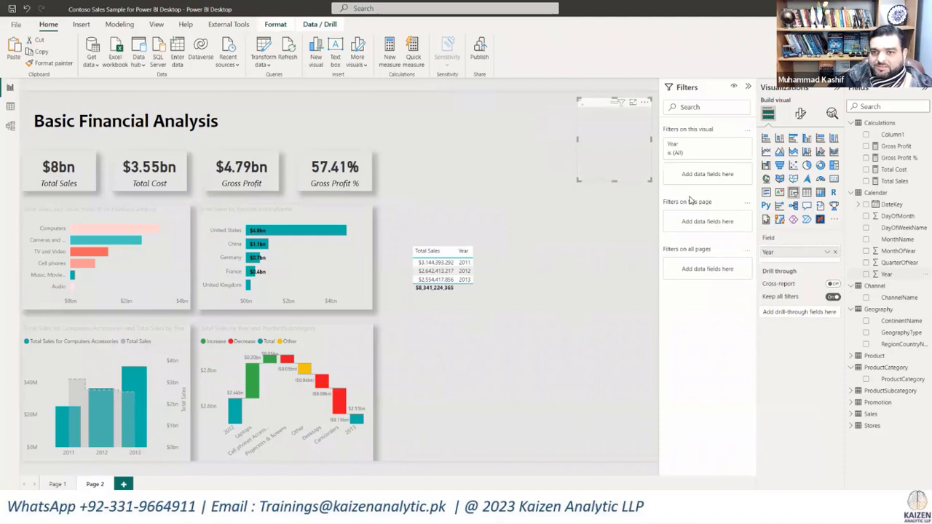
Step: Limit the Year slicer to 2011, 2012 and 2013 with a basic visual-level filter
{"action": "left_click", "coordinate": [737, 146]}
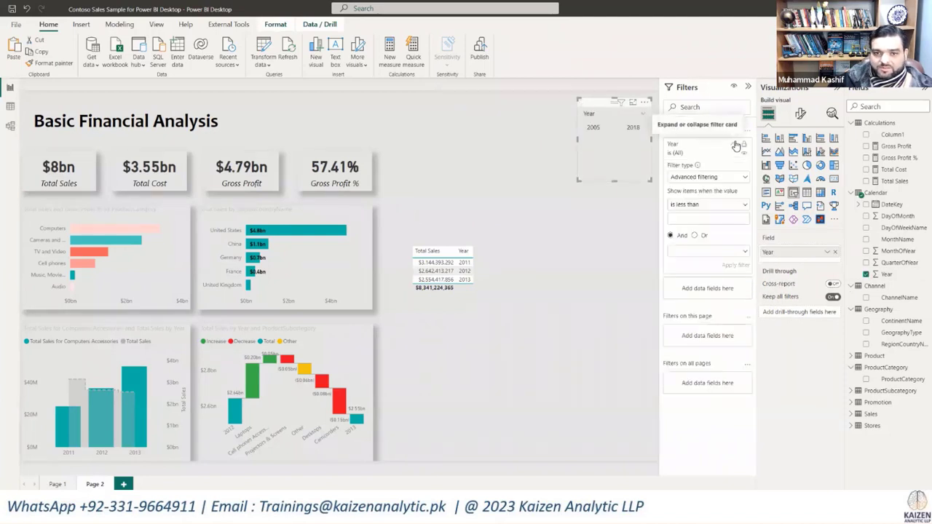
{"action": "left_click", "coordinate": [744, 178]}
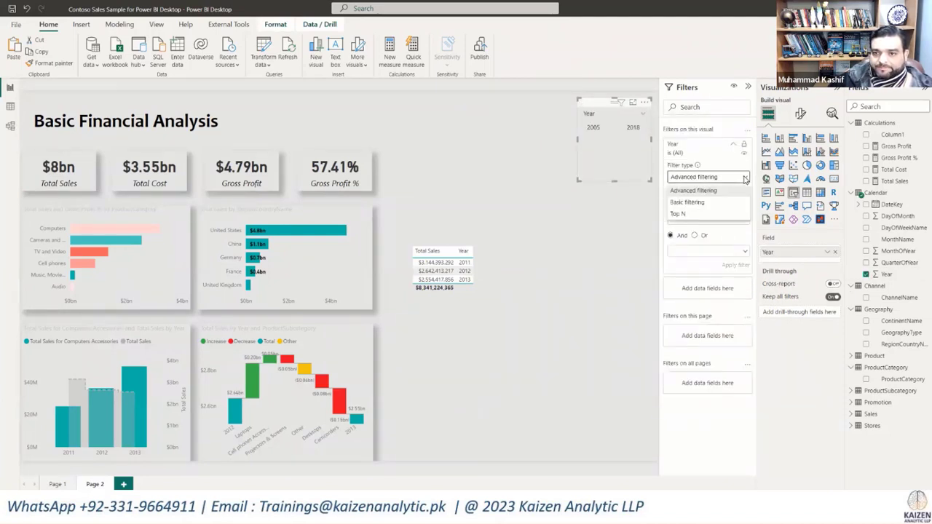
{"action": "left_click", "coordinate": [692, 203]}
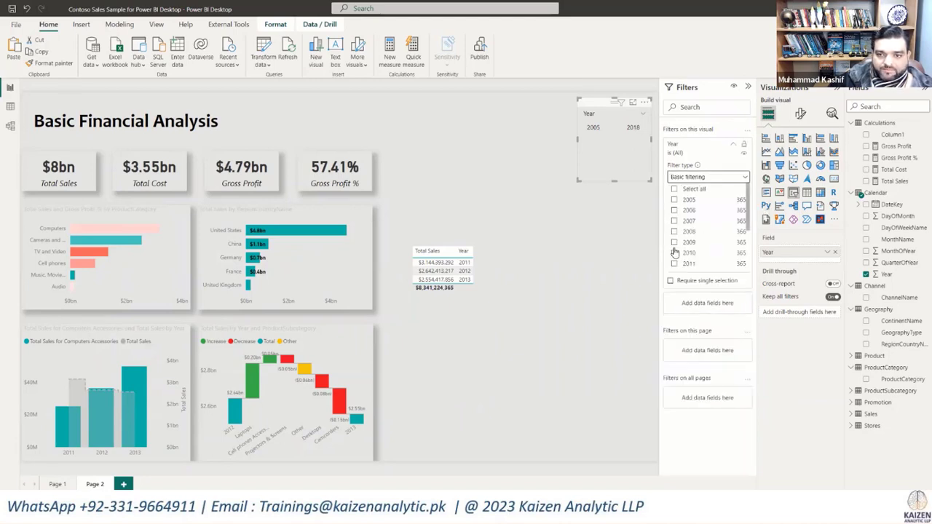
{"action": "left_click", "coordinate": [674, 264]}
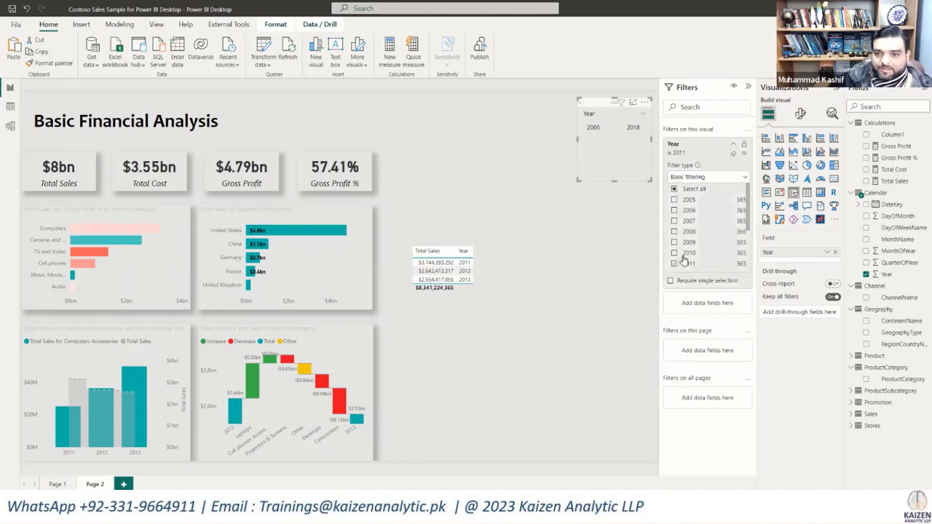
{"action": "scroll", "coordinate": [676, 259], "scroll_direction": "down", "scroll_amount": 1}
{"action": "left_click", "coordinate": [675, 249]}
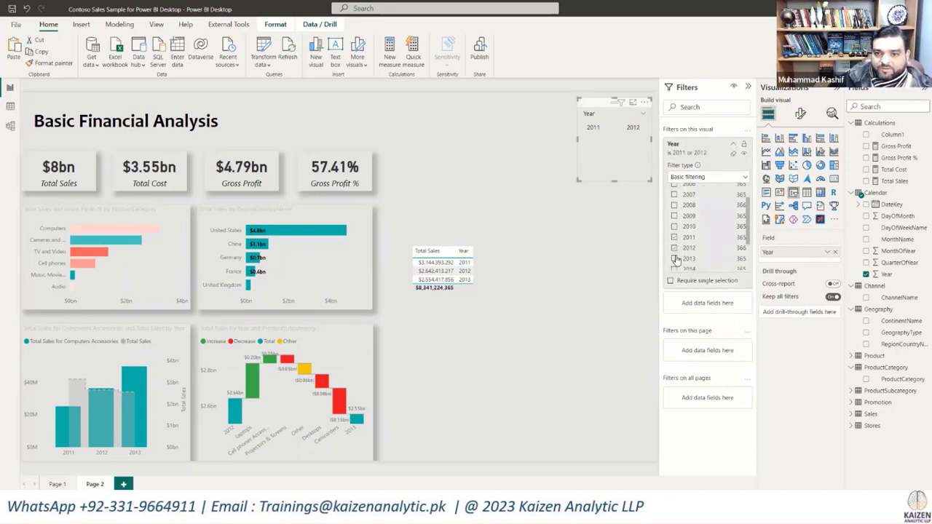
{"action": "left_click", "coordinate": [675, 258]}
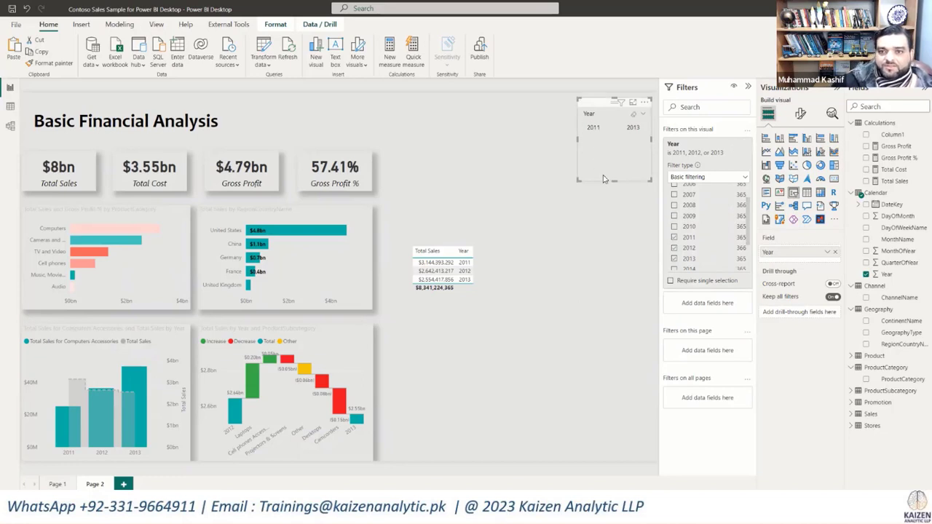
{"action": "left_click", "coordinate": [603, 225]}
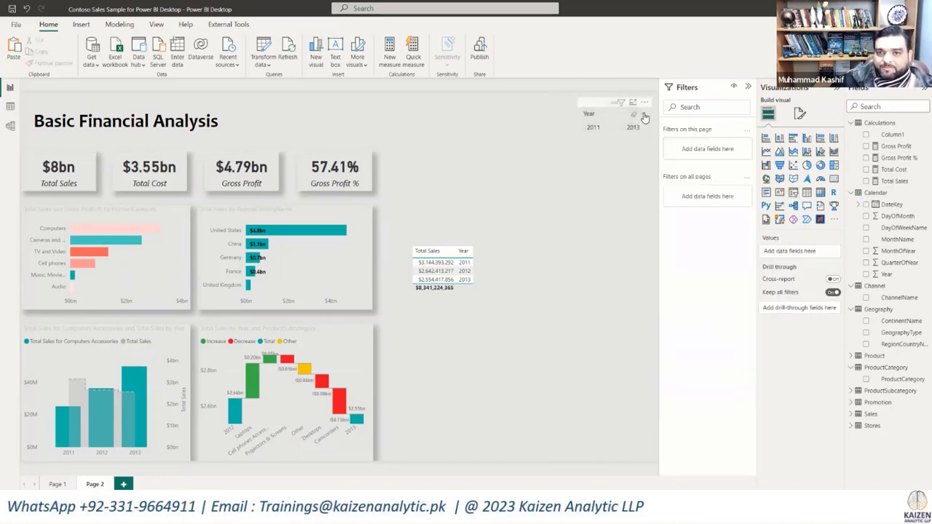
Step: Set the Year slicer's style to Between
{"action": "left_click", "coordinate": [645, 115]}
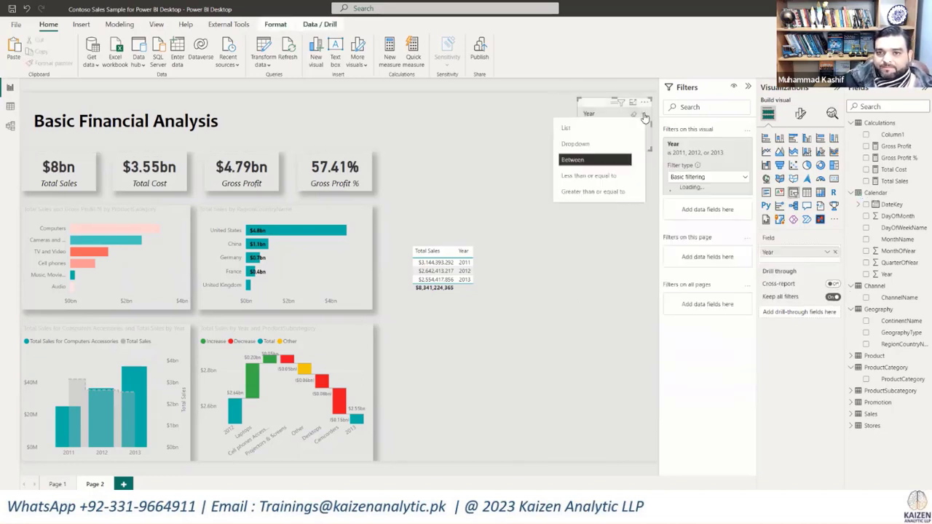
{"action": "left_click", "coordinate": [586, 160]}
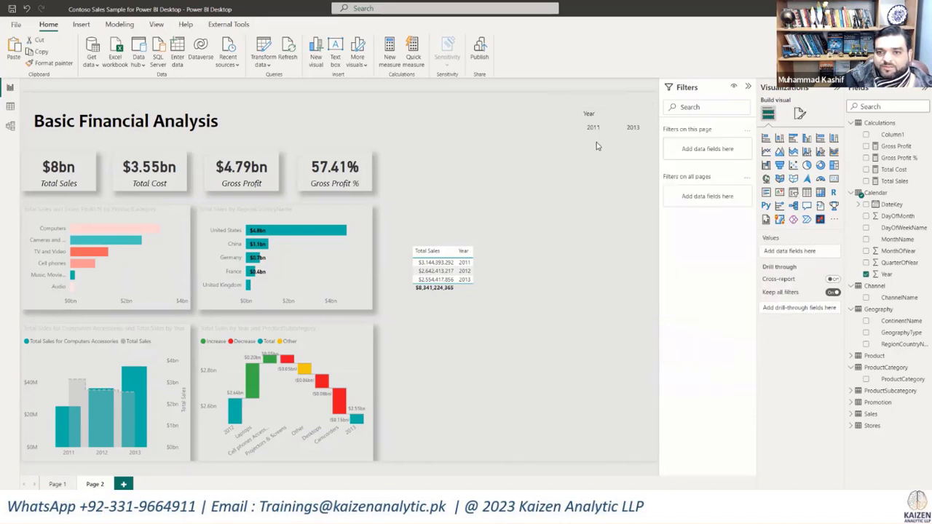
Step: Reduce the Year slicer's height slightly, and delete the yearly sales table beside the country chart
{"action": "left_click", "coordinate": [611, 143]}
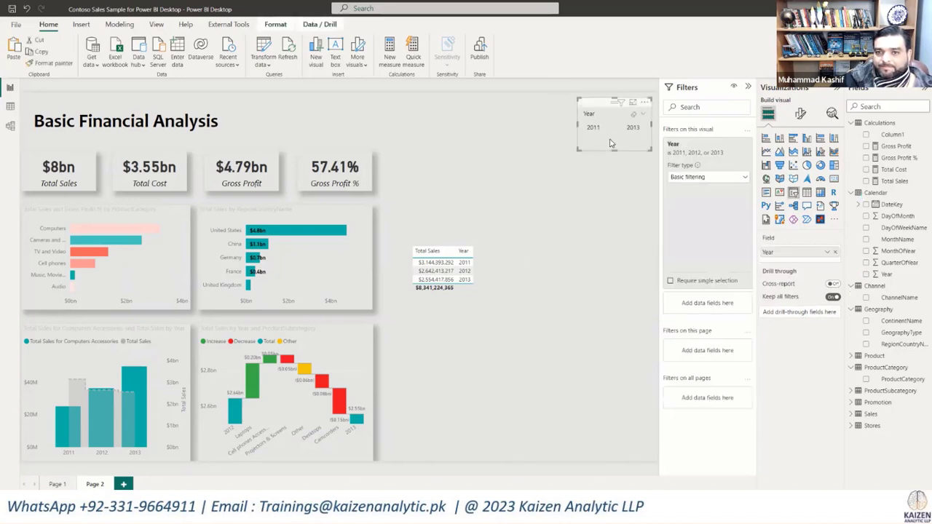
{"action": "left_click_drag", "start_coordinate": [612, 149], "coordinate": [615, 140]}
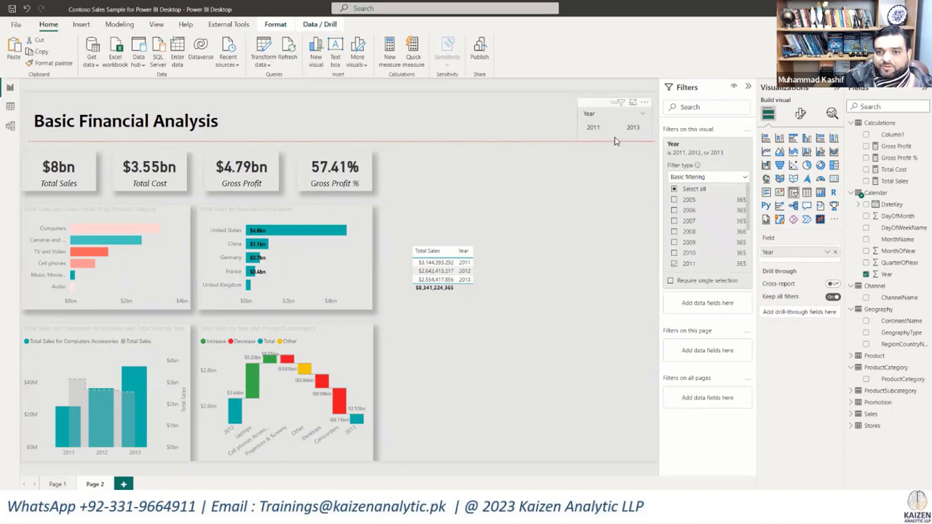
{"action": "left_click", "coordinate": [484, 278]}
{"action": "key", "text": "Delete"}
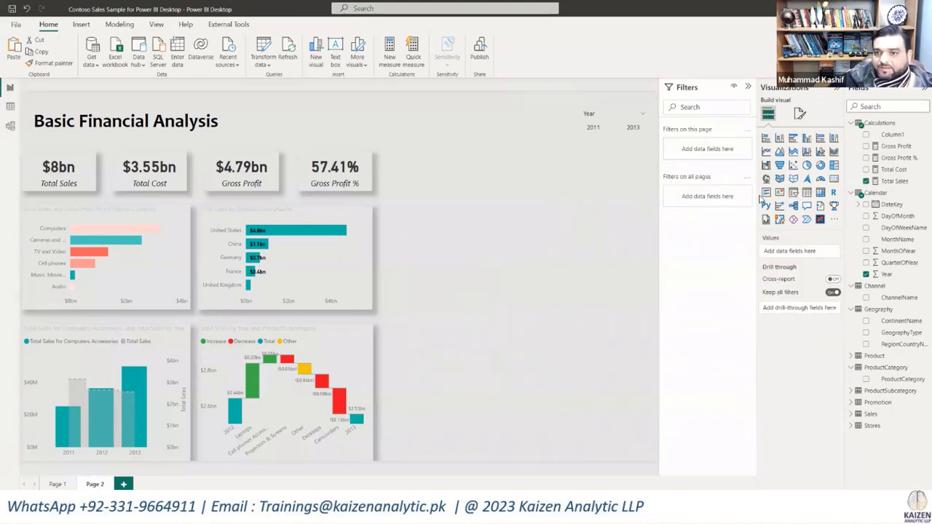
Step: Add a new slicer on the ProductCategory field in the empty area beside the country chart
{"action": "left_click", "coordinate": [794, 193]}
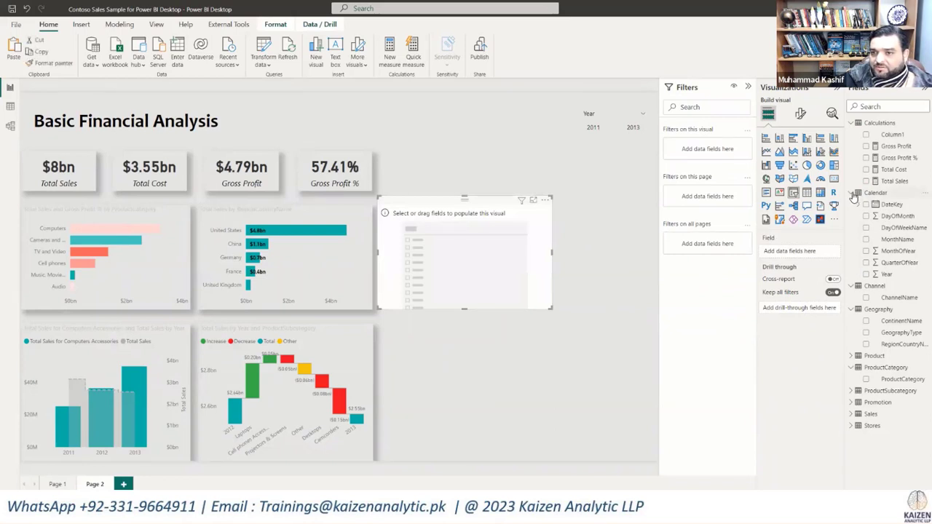
{"action": "left_click", "coordinate": [851, 122]}
{"action": "left_click", "coordinate": [851, 134]}
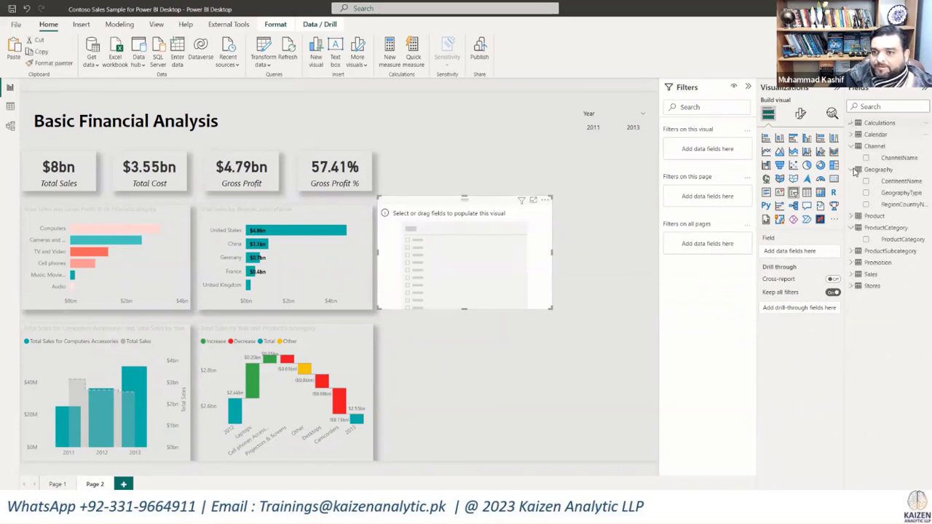
{"action": "left_click", "coordinate": [851, 170]}
{"action": "left_click", "coordinate": [851, 192]}
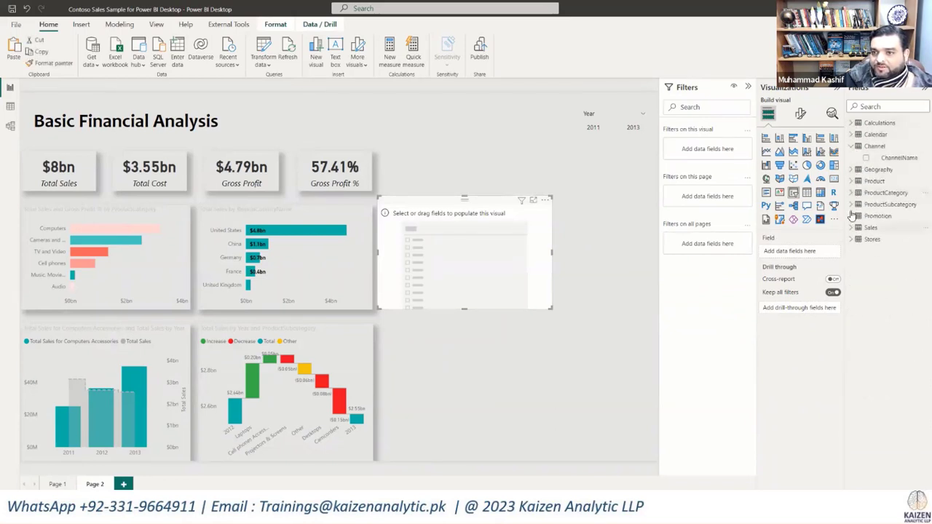
{"action": "left_click", "coordinate": [851, 181]}
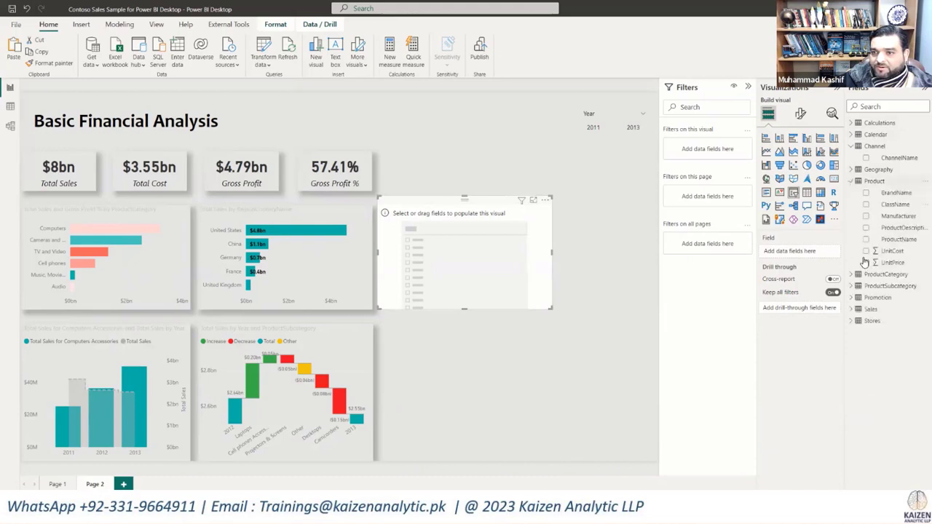
{"action": "left_click", "coordinate": [851, 182]}
{"action": "left_click", "coordinate": [850, 205]}
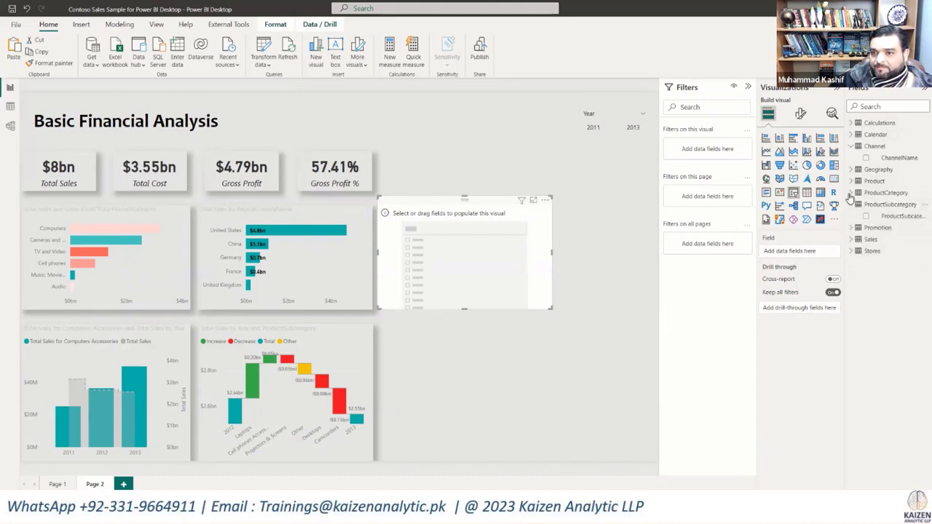
{"action": "left_click", "coordinate": [851, 193]}
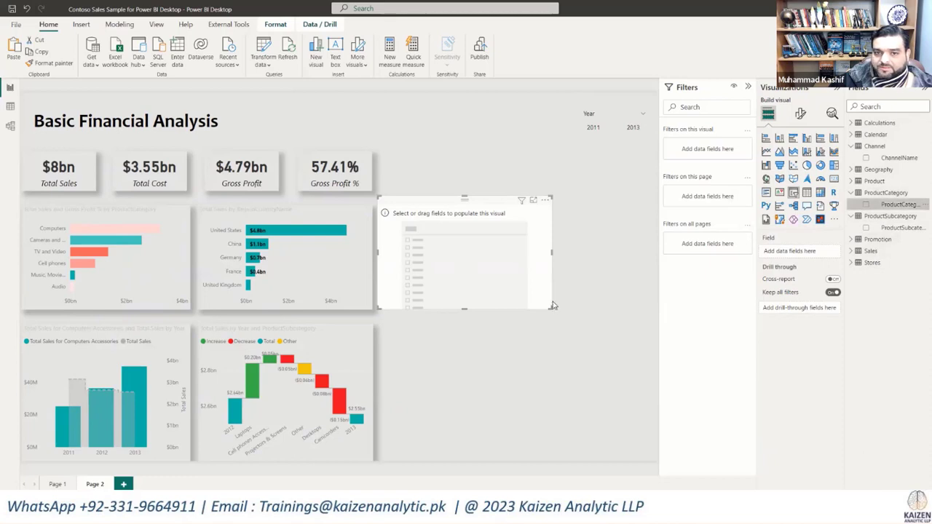
Step: Set the ProductCategory slicer's style to Dropdown, and shrink and place it directly left of the Year slicer
{"action": "left_click_drag", "start_coordinate": [551, 307], "coordinate": [529, 307]}
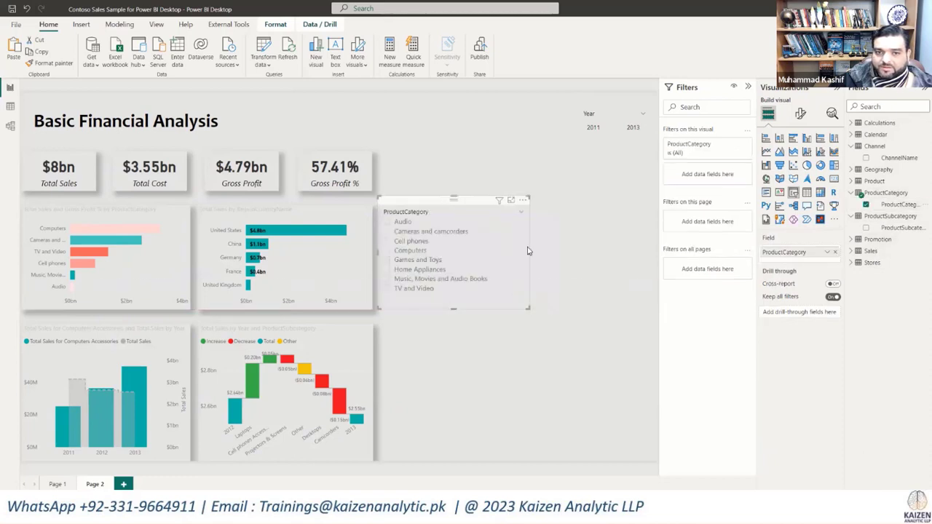
{"action": "left_click", "coordinate": [519, 213]}
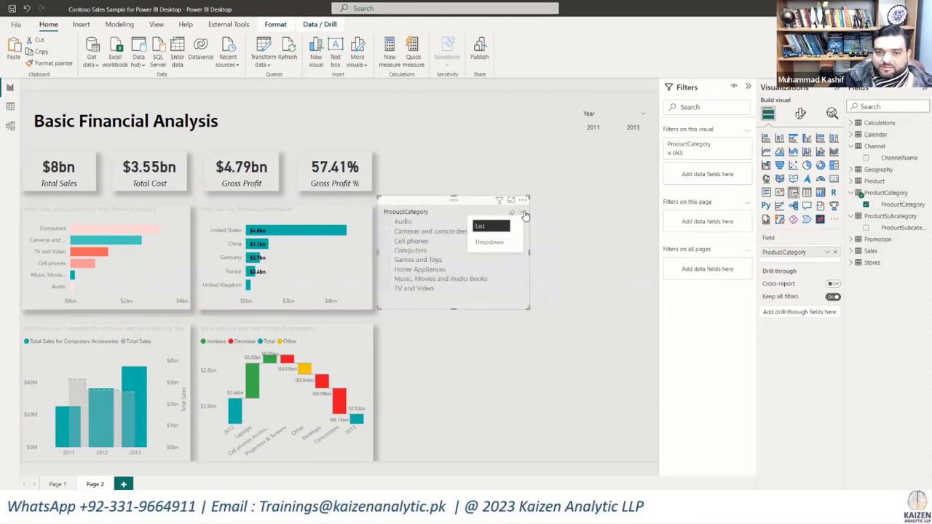
{"action": "left_click", "coordinate": [488, 242]}
{"action": "left_click_drag", "start_coordinate": [526, 308], "coordinate": [573, 149]}
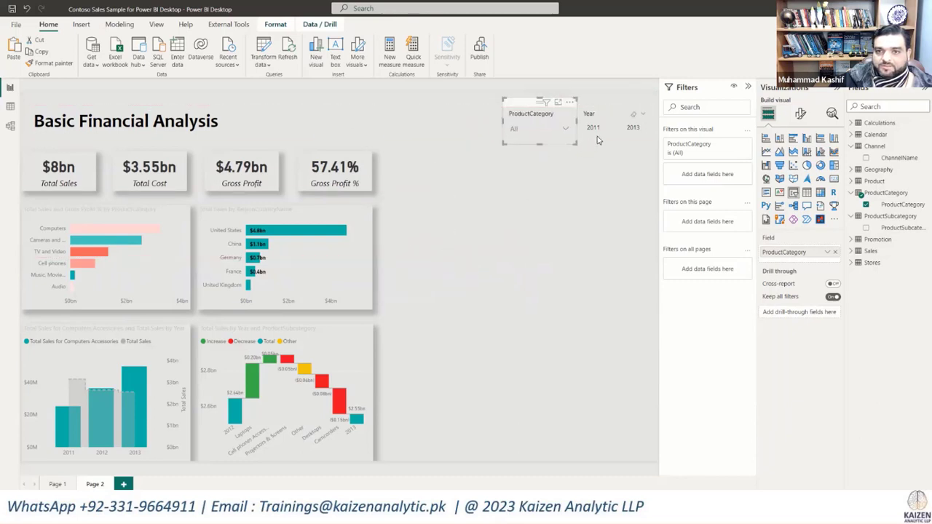
Step: Turn on the shadow effect for the Year slicer
{"action": "left_click", "coordinate": [600, 137]}
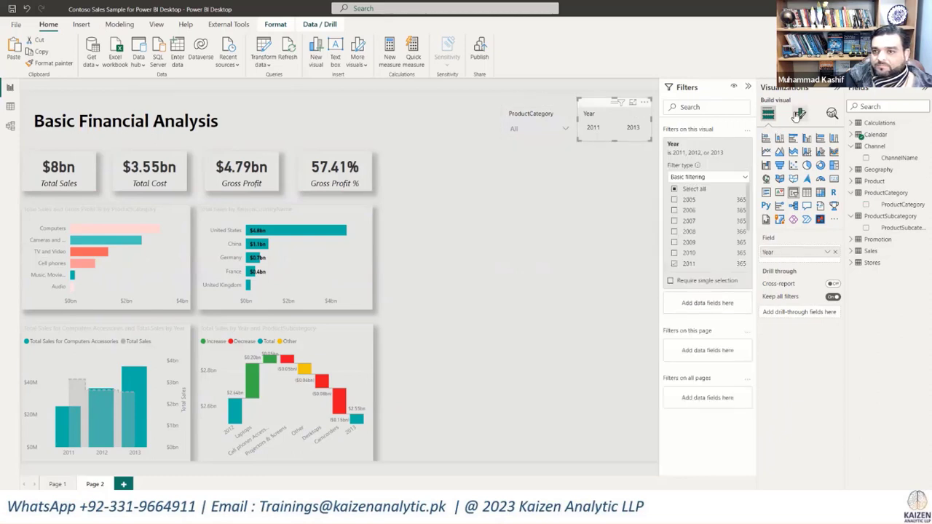
{"action": "left_click", "coordinate": [474, 169]}
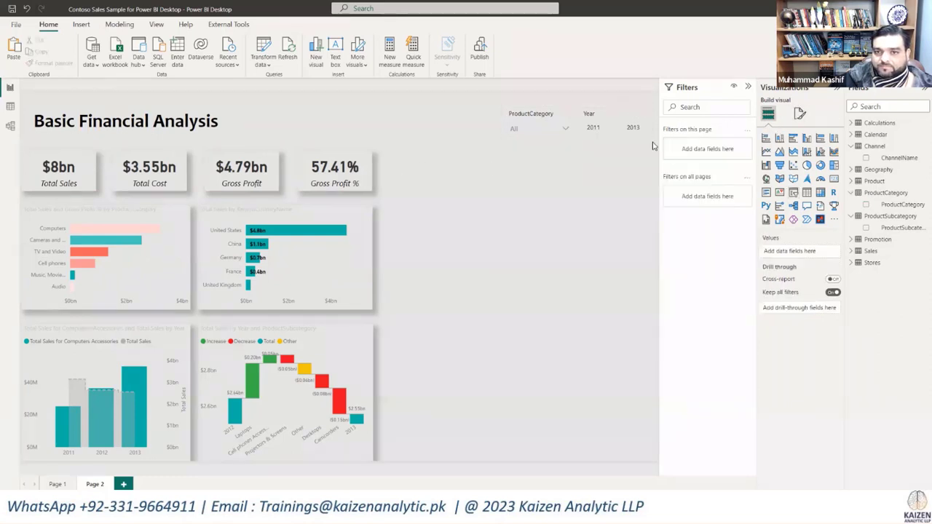
{"action": "left_click", "coordinate": [616, 138]}
{"action": "left_click", "coordinate": [801, 113]}
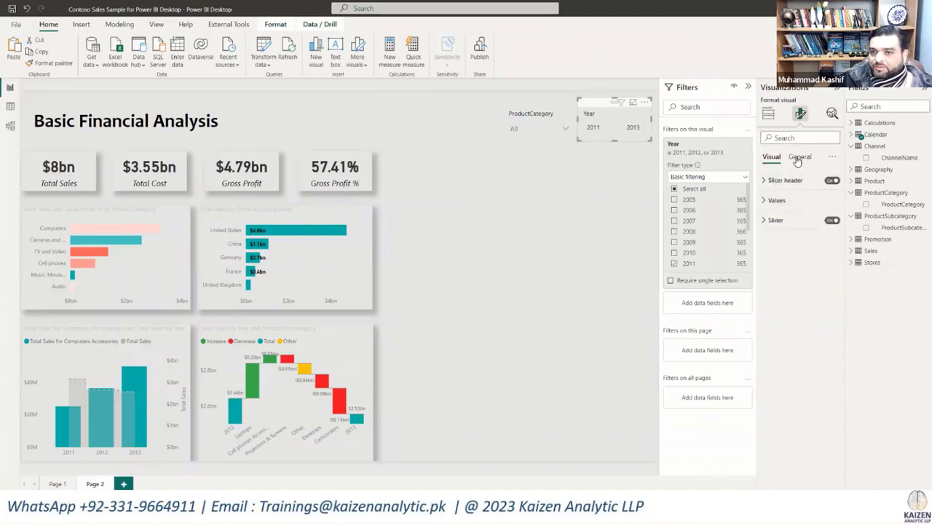
{"action": "left_click", "coordinate": [799, 158]}
{"action": "left_click", "coordinate": [765, 220]}
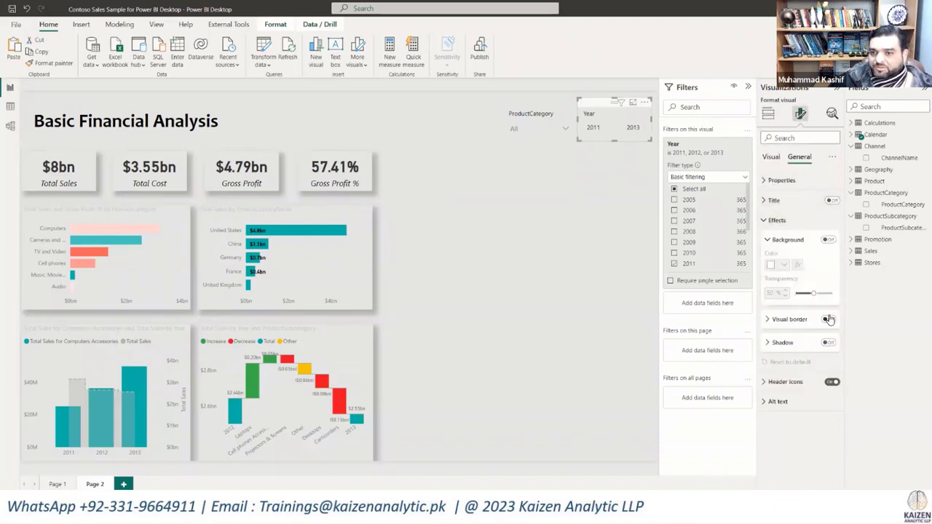
{"action": "left_click", "coordinate": [828, 343]}
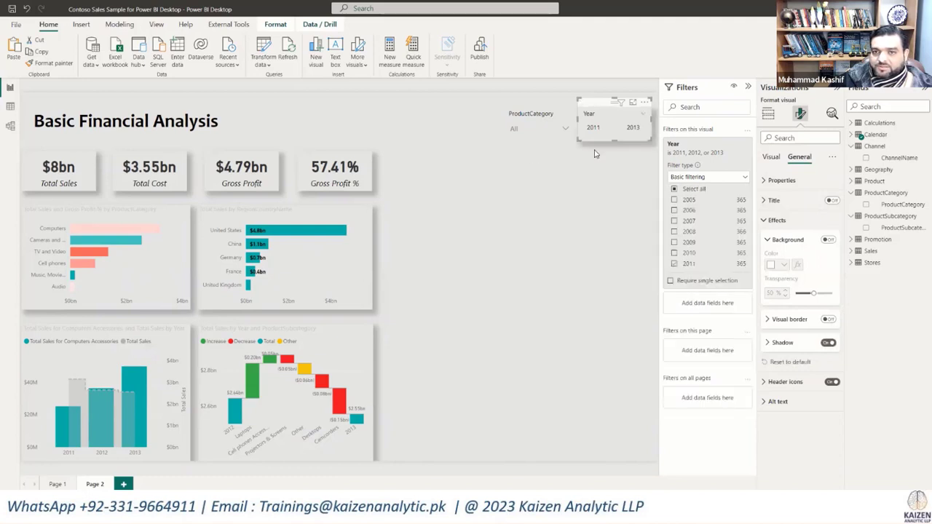
{"action": "left_click", "coordinate": [642, 116]}
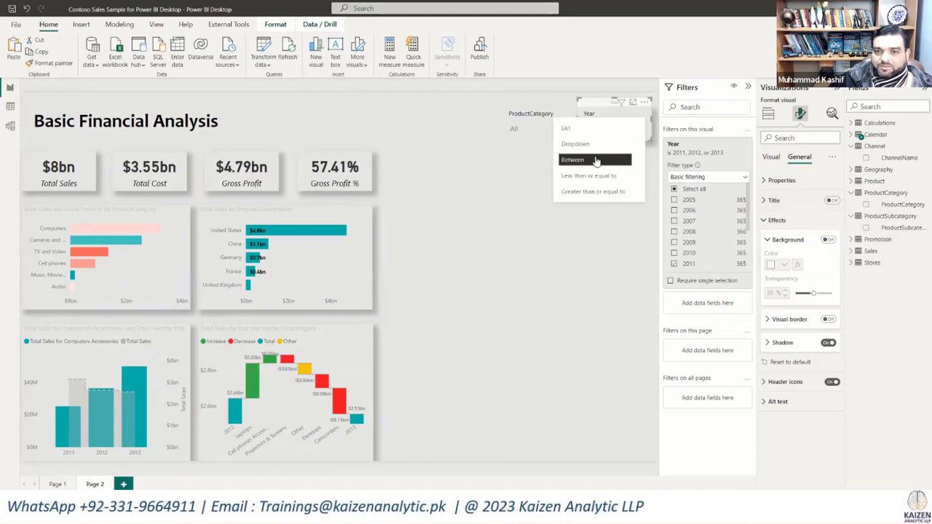
{"action": "left_click", "coordinate": [773, 158]}
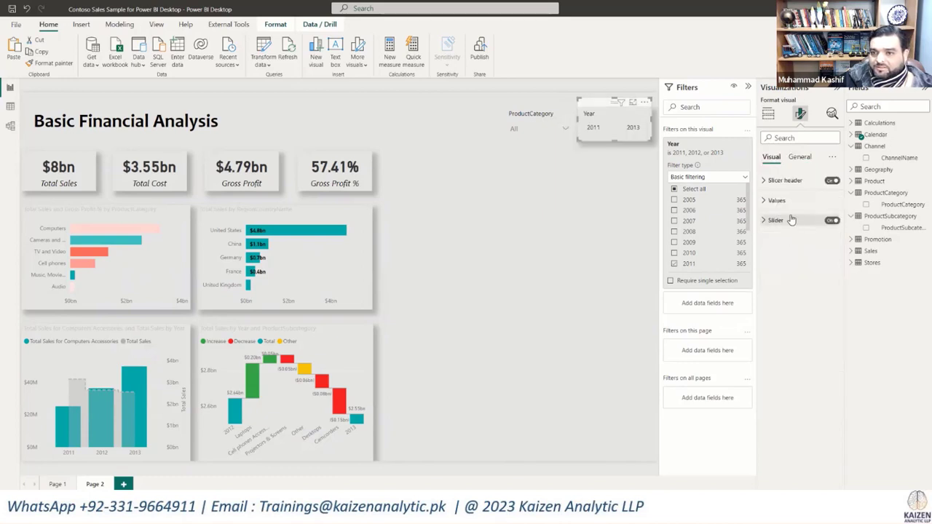
{"action": "left_click", "coordinate": [765, 182]}
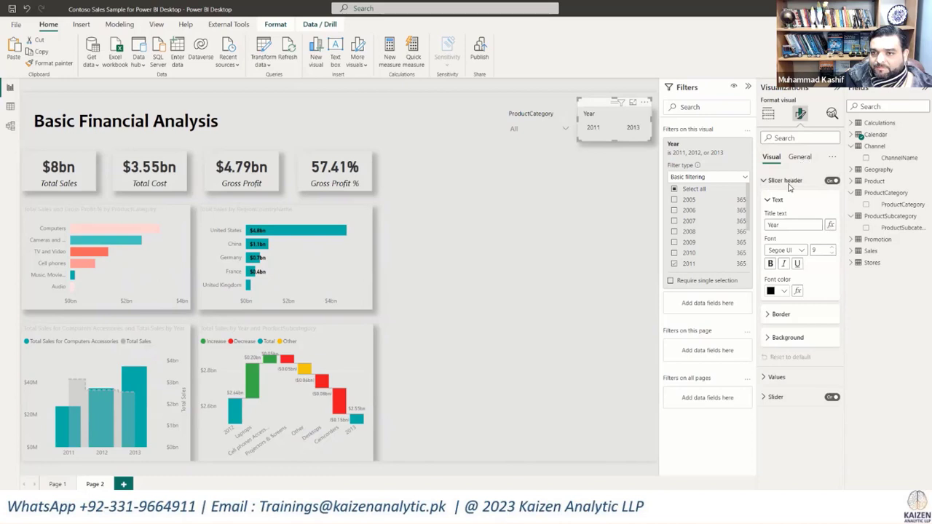
{"action": "left_click", "coordinate": [800, 157]}
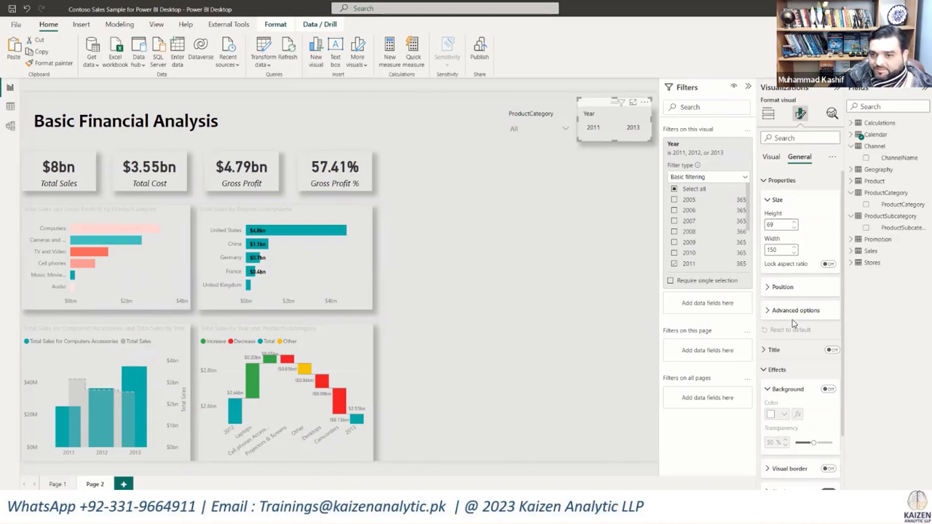
{"action": "left_click", "coordinate": [771, 158]}
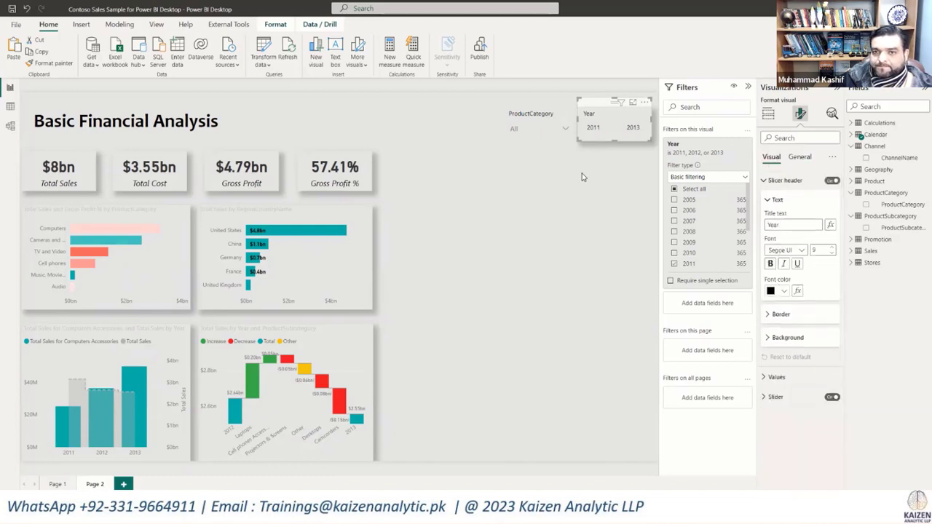
Step: Turn on the ProductCategory slicer's shadow, and shift the slicer slightly left to leave a gap before the Year slicer
{"action": "left_click", "coordinate": [549, 113]}
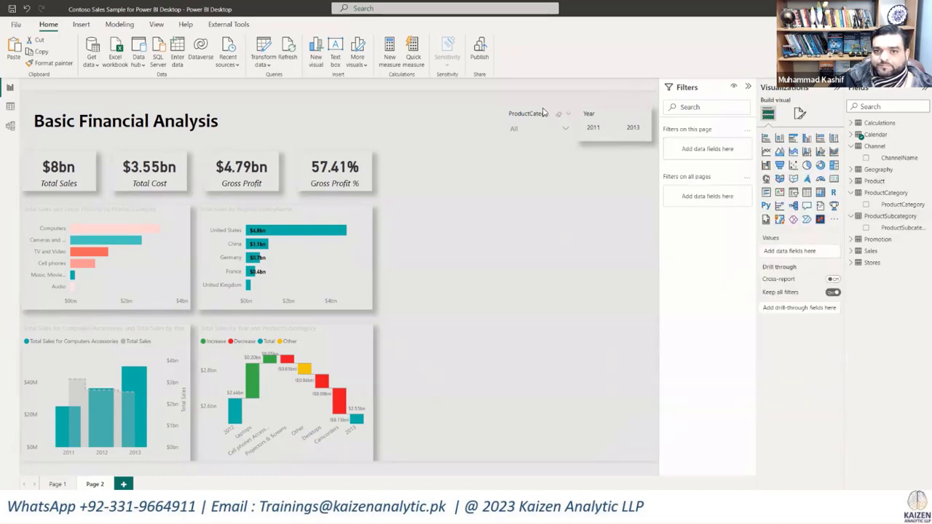
{"action": "left_click", "coordinate": [801, 115]}
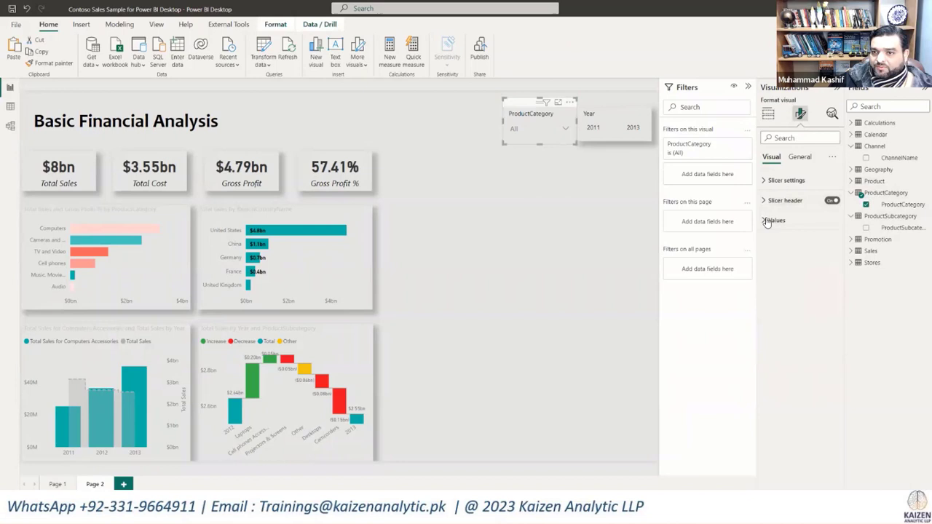
{"action": "left_click", "coordinate": [799, 157]}
{"action": "left_click", "coordinate": [775, 220]}
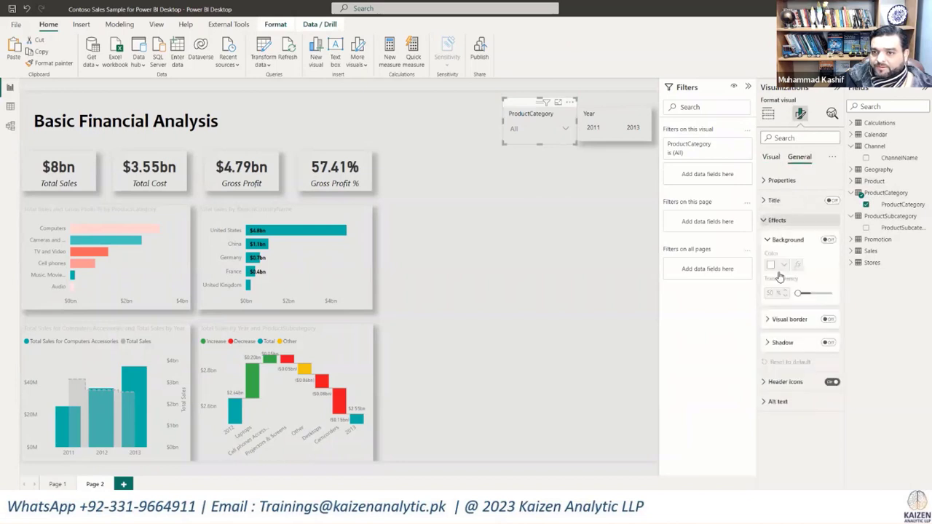
{"action": "left_click", "coordinate": [828, 342]}
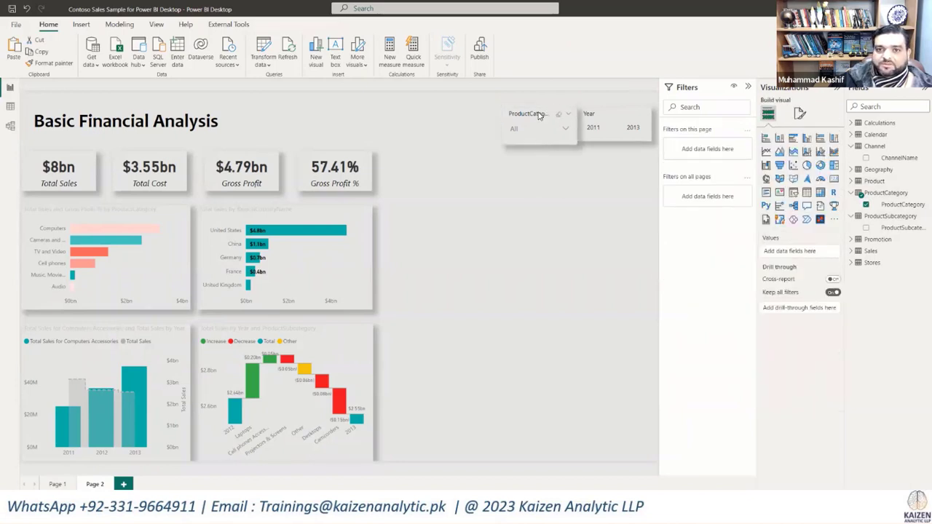
{"action": "left_click_drag", "start_coordinate": [539, 115], "coordinate": [534, 112]}
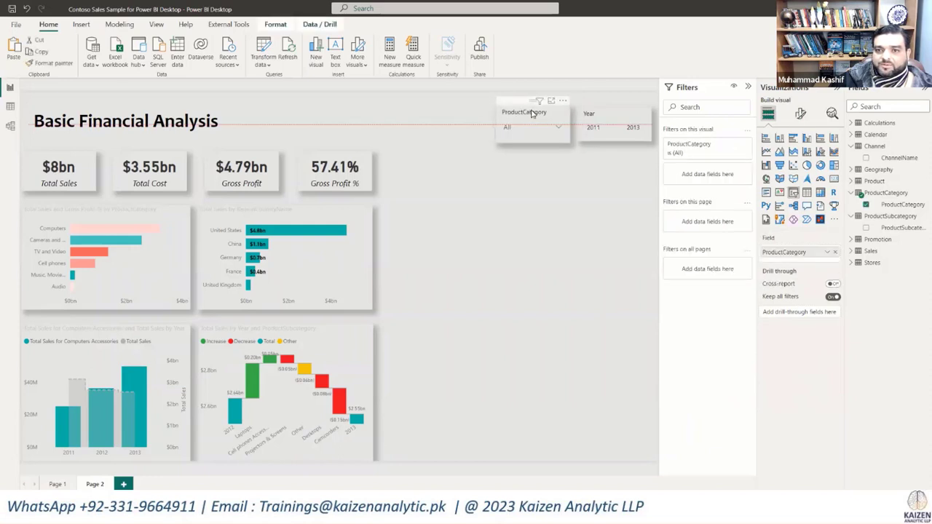
Step: Make the Year slicer's values bold and give them a teal theme background color
{"action": "left_click", "coordinate": [615, 121]}
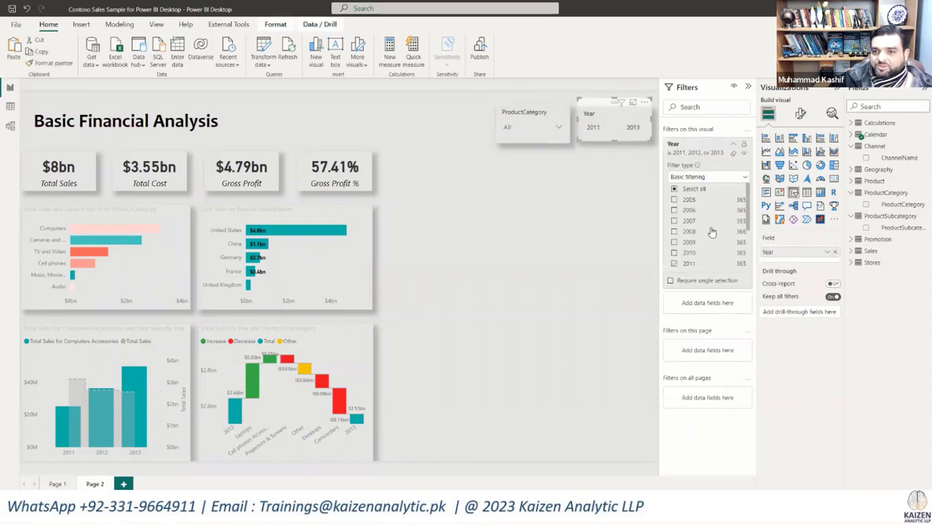
{"action": "left_click", "coordinate": [798, 116]}
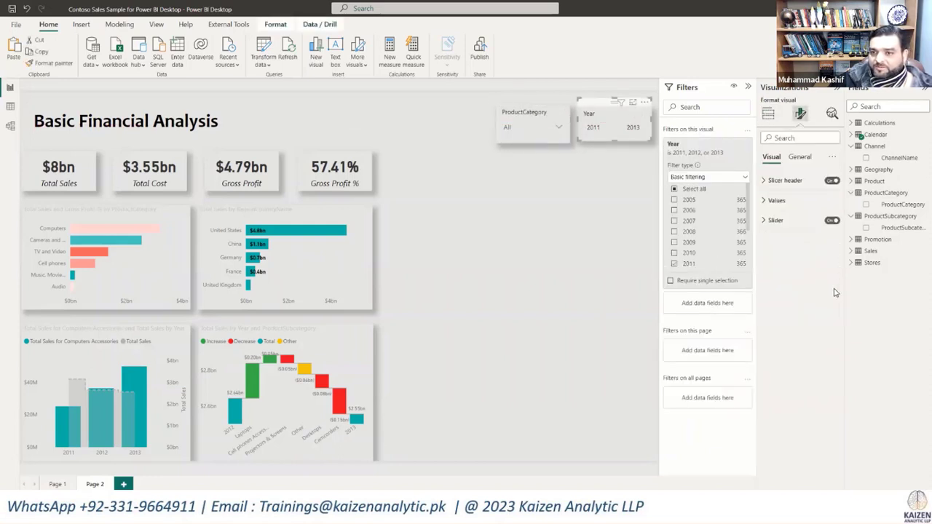
{"action": "left_click", "coordinate": [772, 201]}
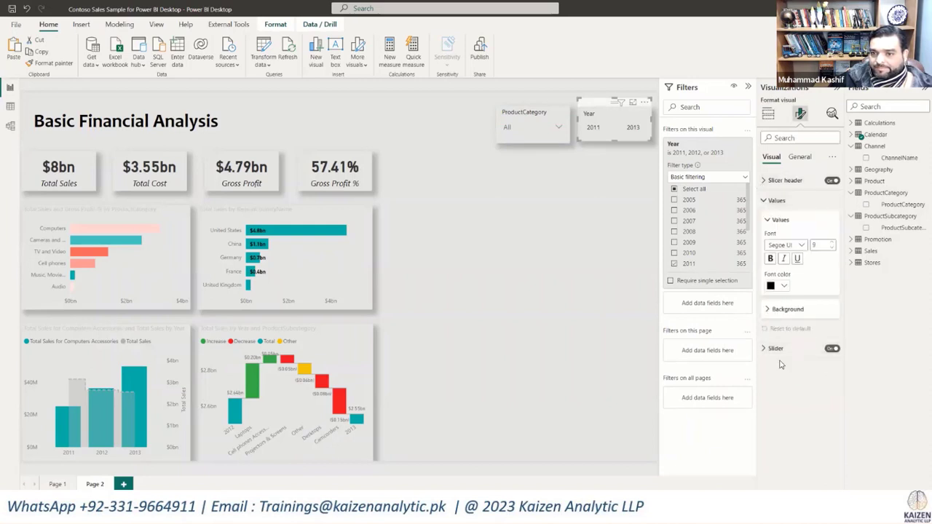
{"action": "left_click", "coordinate": [785, 308]}
{"action": "left_click", "coordinate": [778, 334]}
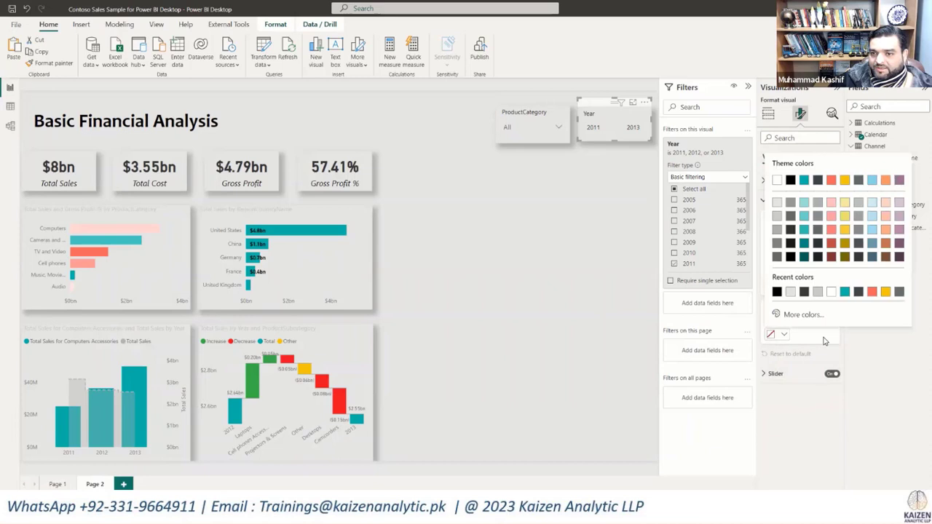
{"action": "left_click", "coordinate": [804, 180]}
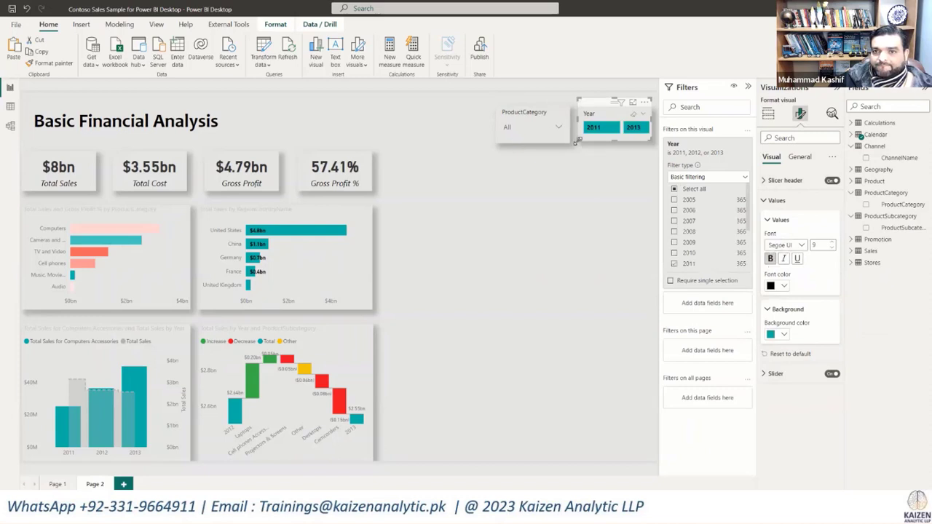
Step: Widen the Year slicer to fit its slider with the slicer header turned off, moving the ProductCategory slicer further left to make room
{"action": "left_click_drag", "start_coordinate": [575, 142], "coordinate": [565, 147]}
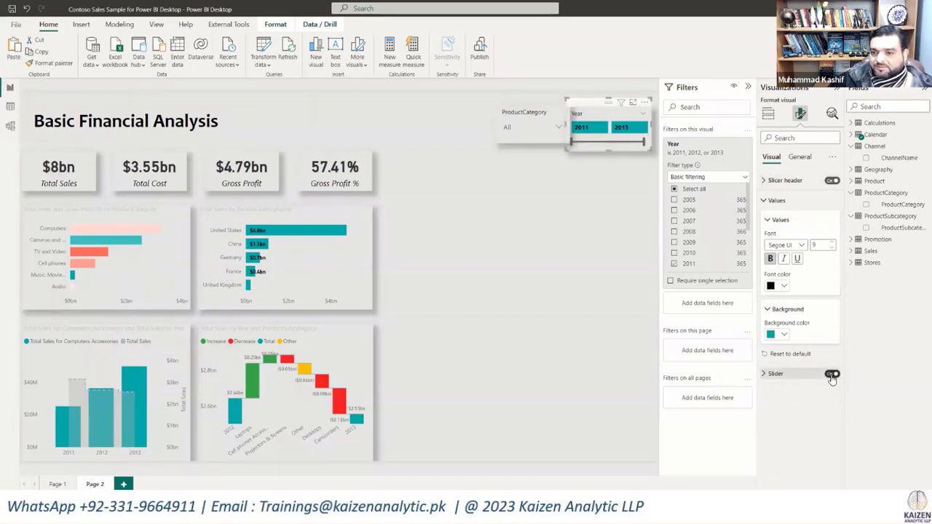
{"action": "left_click", "coordinate": [831, 182]}
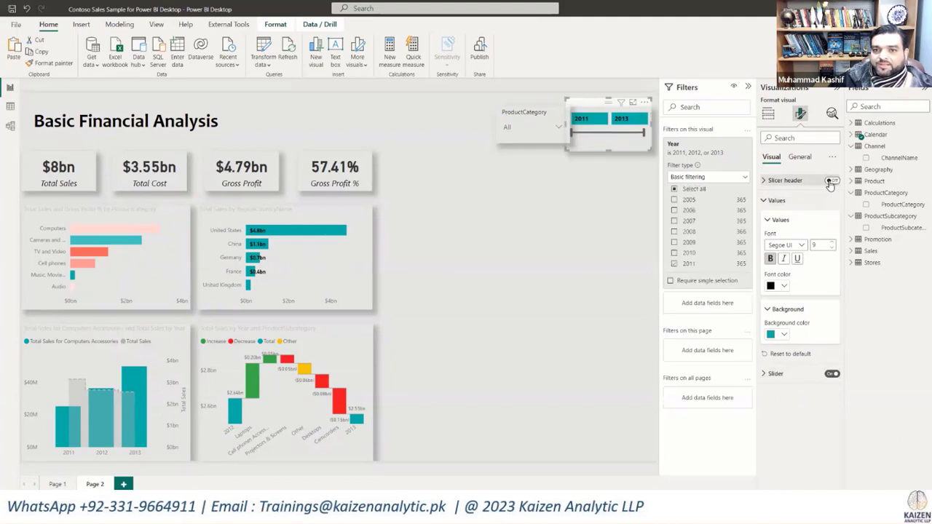
{"action": "left_click_drag", "start_coordinate": [565, 149], "coordinate": [533, 142]}
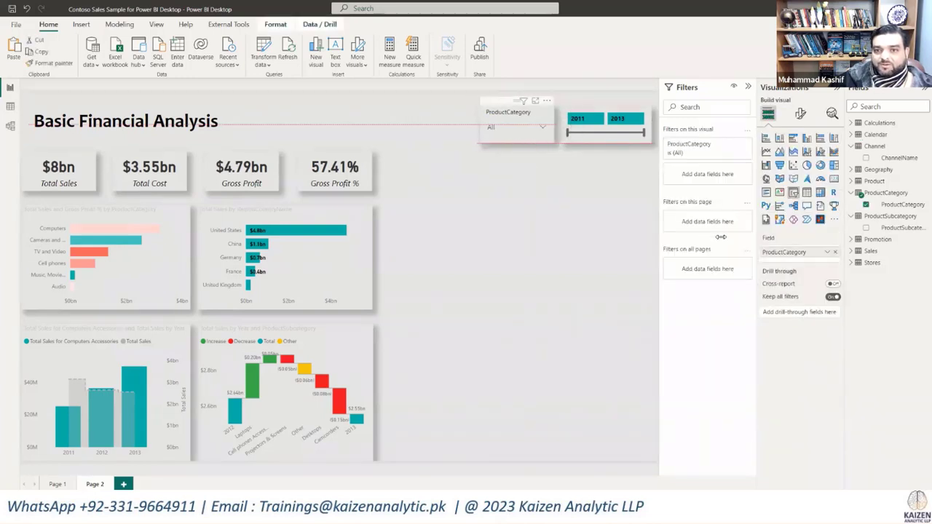
Step: Give the ProductCategory slicer's values a teal theme background color
{"action": "left_click", "coordinate": [800, 112]}
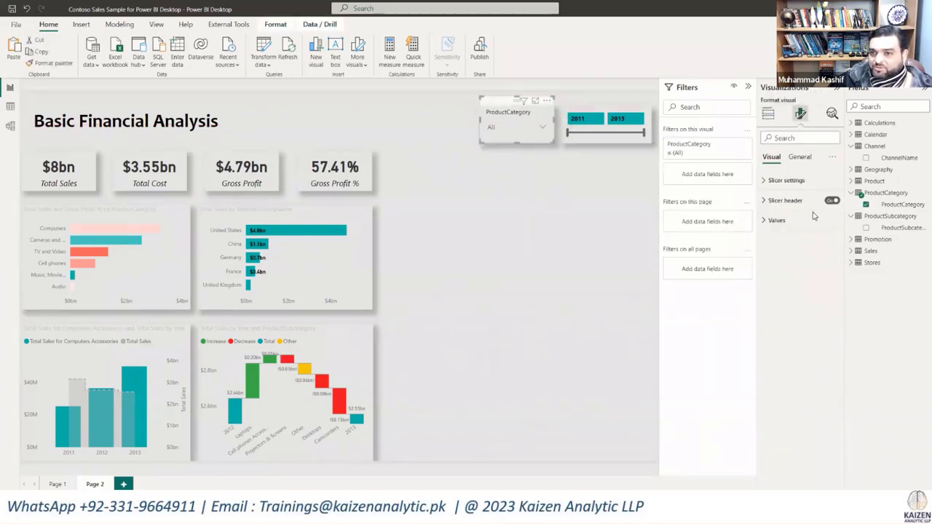
{"action": "left_click", "coordinate": [799, 158]}
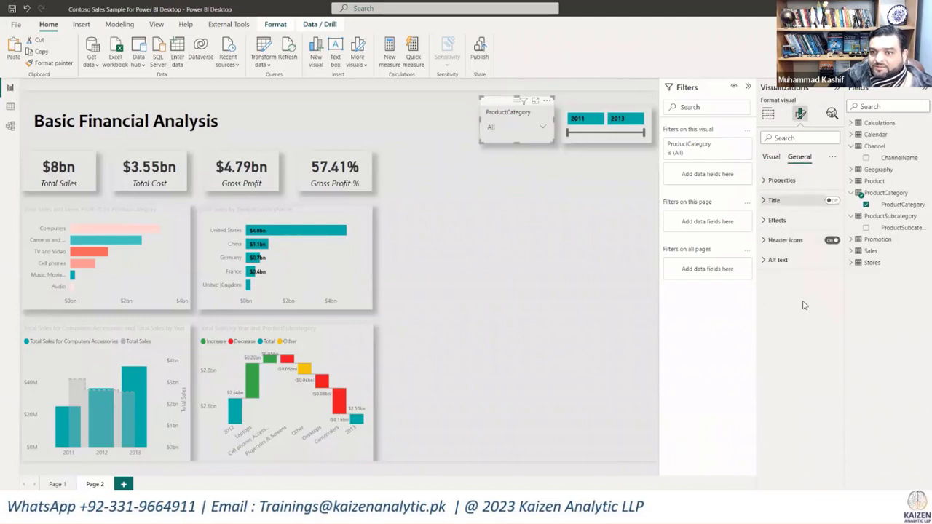
{"action": "left_click", "coordinate": [771, 158]}
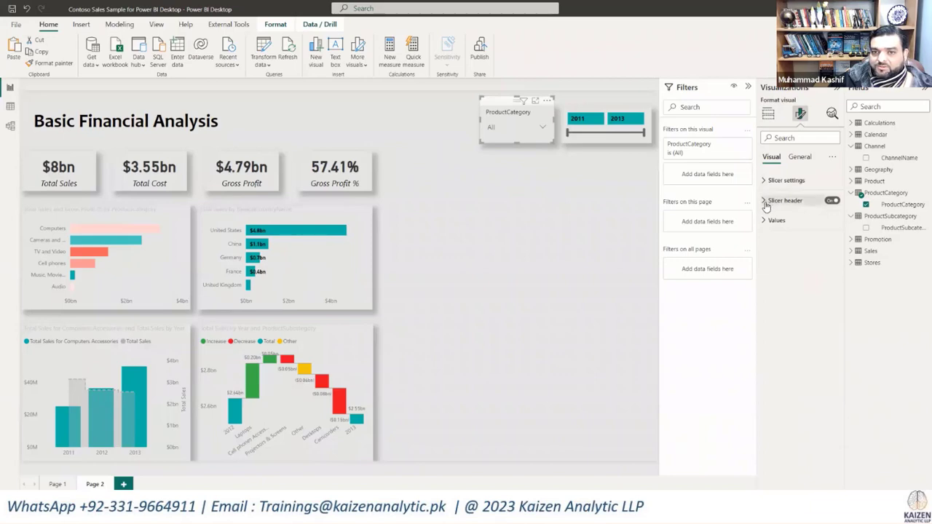
{"action": "left_click", "coordinate": [768, 201]}
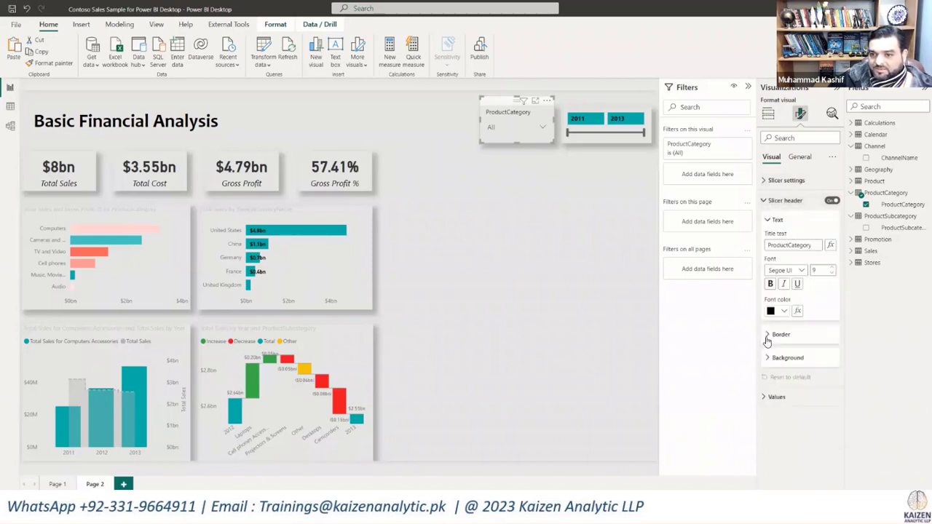
{"action": "left_click", "coordinate": [763, 202]}
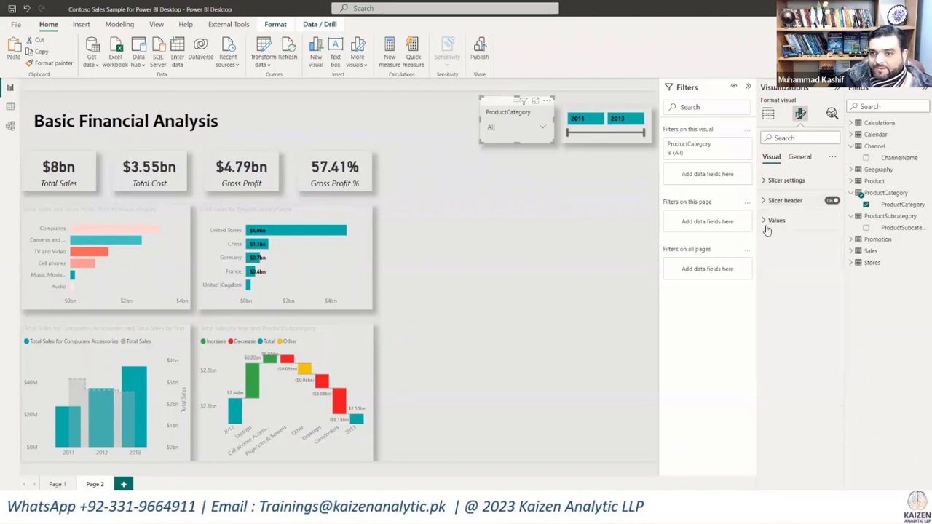
{"action": "left_click", "coordinate": [773, 220]}
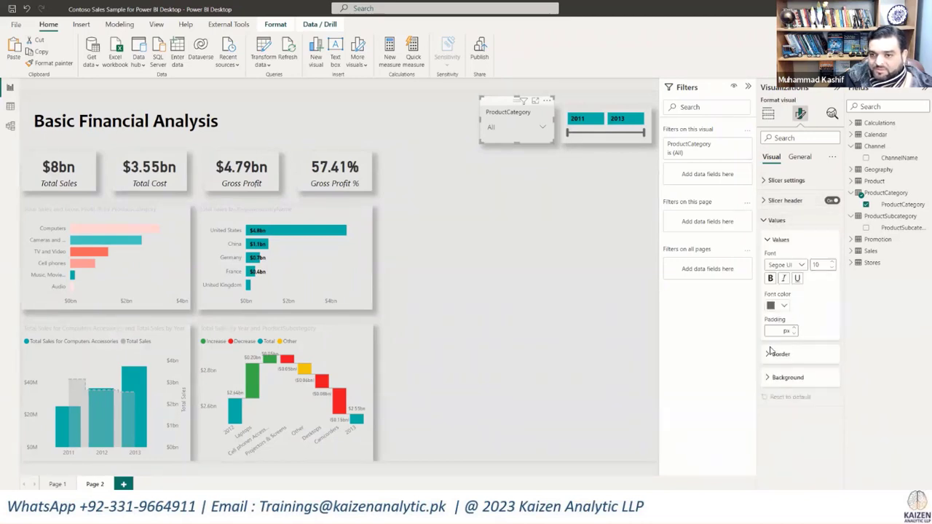
{"action": "left_click", "coordinate": [769, 356]}
{"action": "left_click", "coordinate": [769, 354]}
{"action": "left_click", "coordinate": [770, 378]}
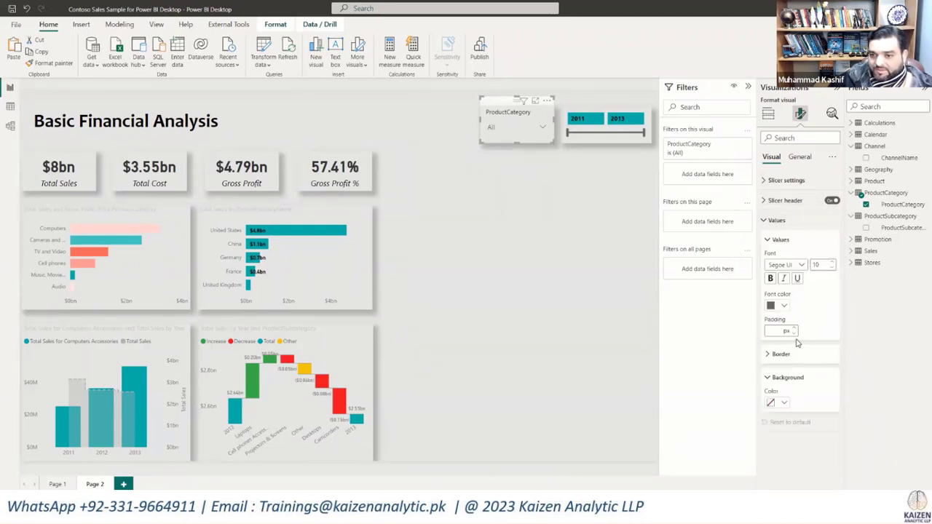
{"action": "left_click", "coordinate": [785, 404]}
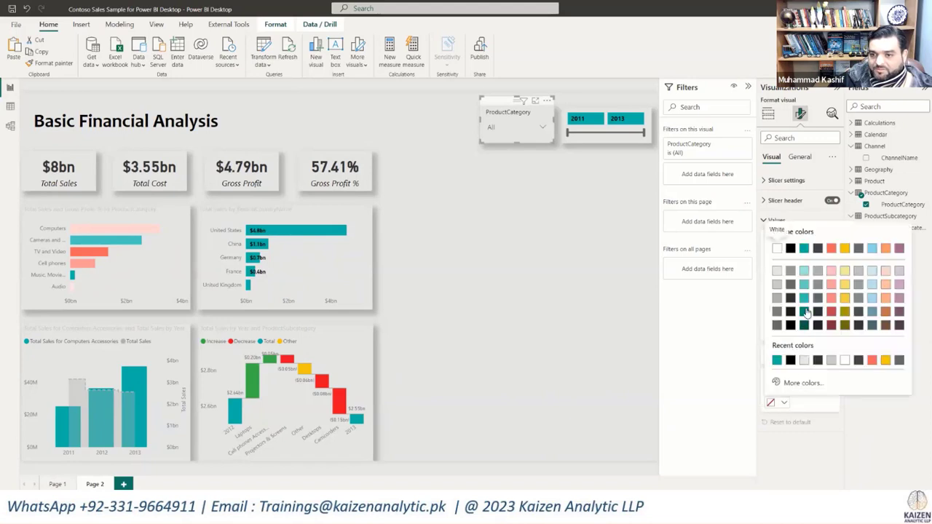
{"action": "left_click", "coordinate": [804, 249]}
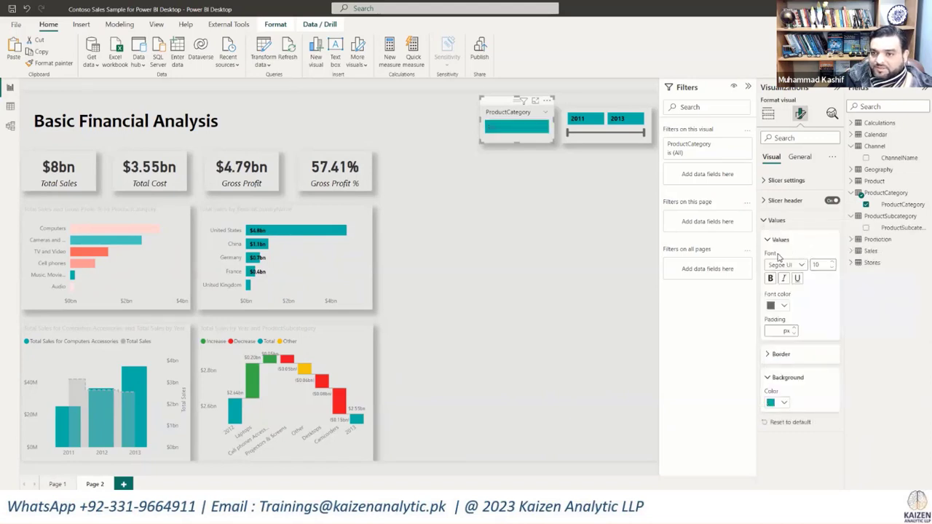
Step: Make the ProductCategory slicer's values bold with a black font color, and italicize its header text
{"action": "left_click", "coordinate": [769, 278]}
{"action": "left_click", "coordinate": [784, 306]}
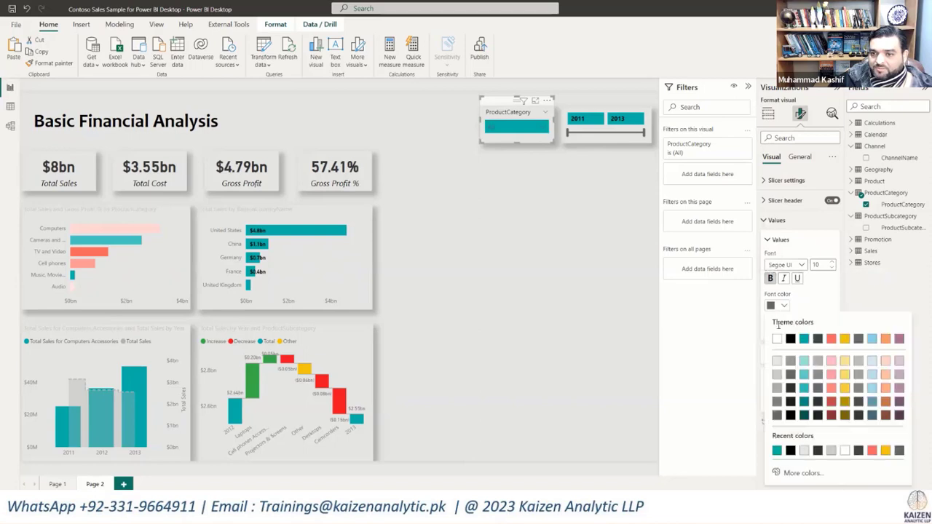
{"action": "left_click", "coordinate": [791, 340]}
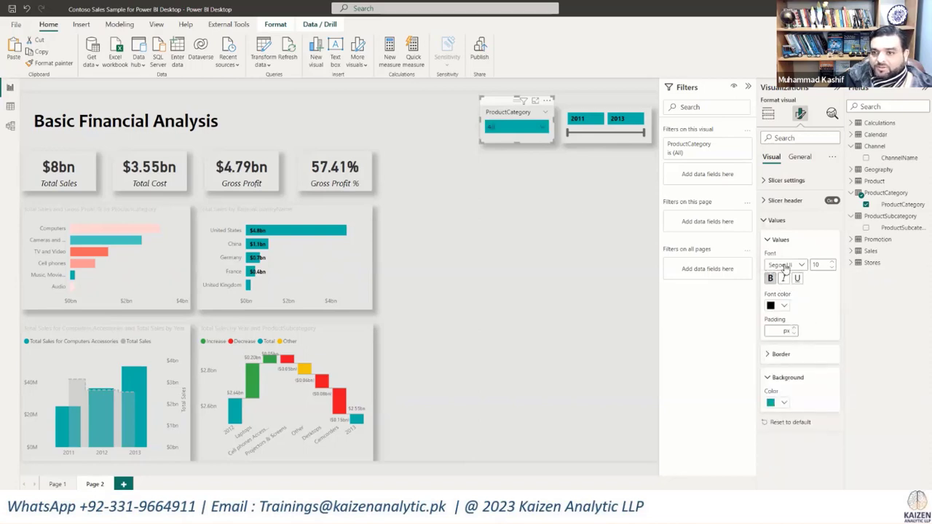
{"action": "left_click", "coordinate": [763, 201]}
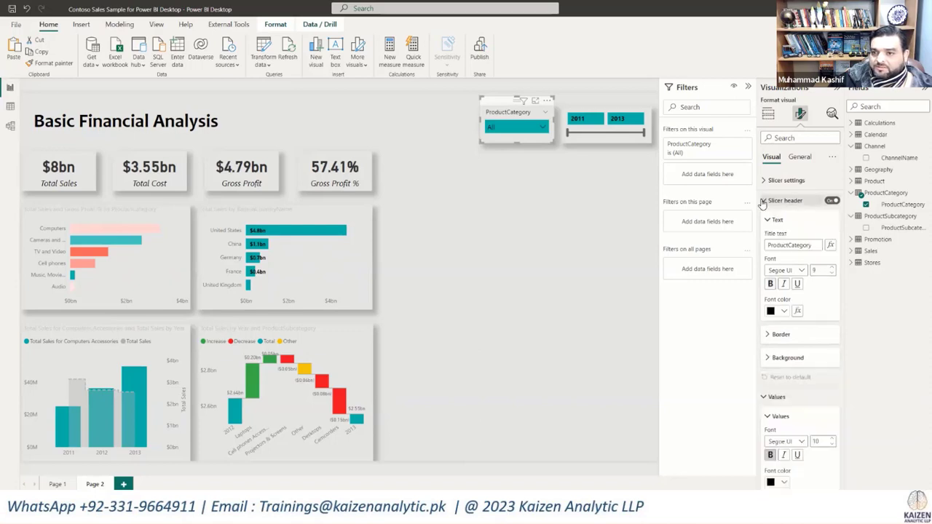
{"action": "left_click", "coordinate": [784, 284]}
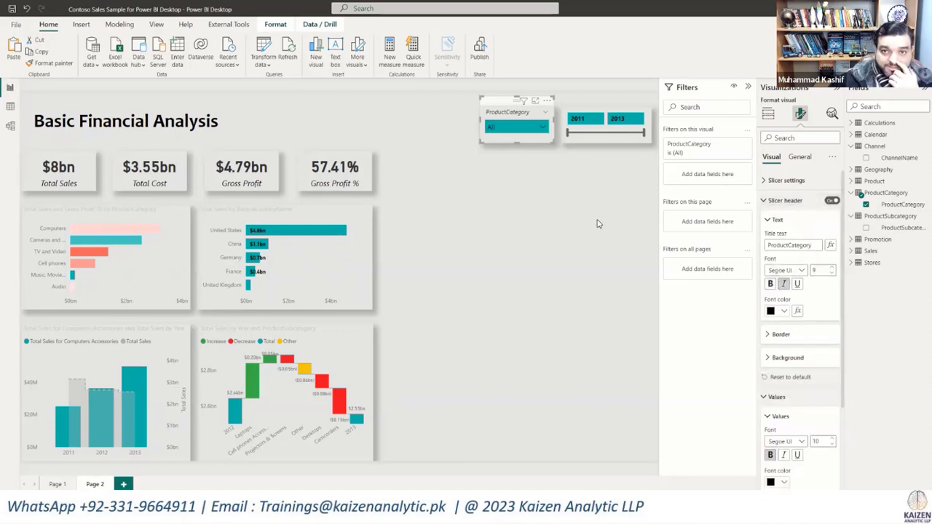
{"action": "left_click", "coordinate": [548, 179]}
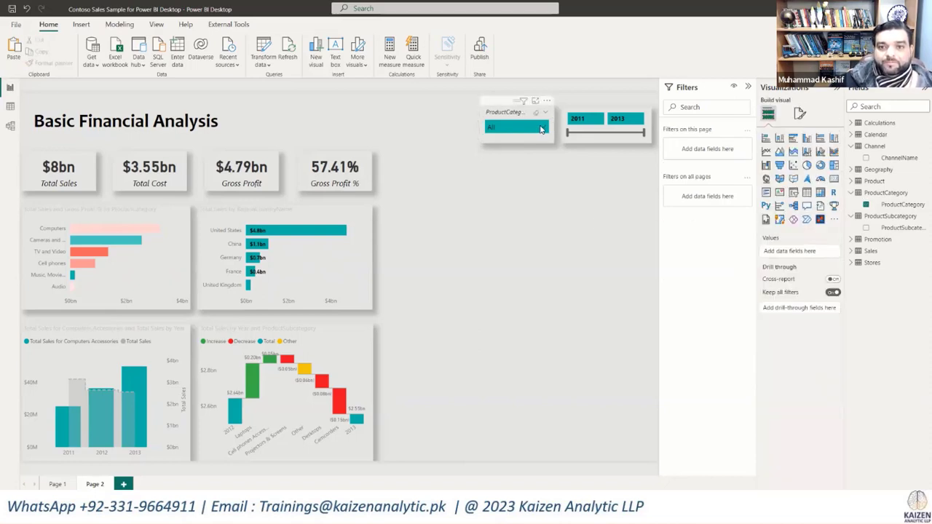
Step: Check how the ProductCategory slicer's expanded category list looks and review its value formatting
{"action": "left_click", "coordinate": [542, 128]}
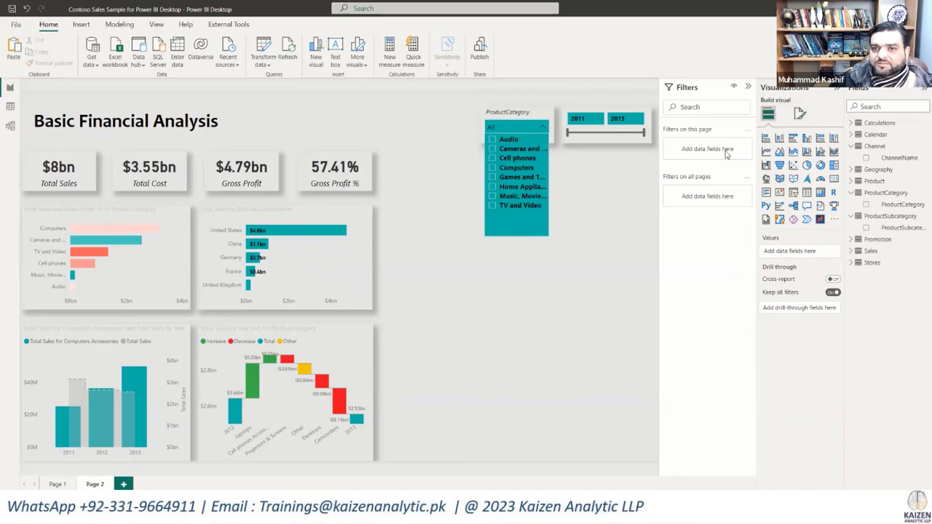
{"action": "left_click", "coordinate": [575, 239]}
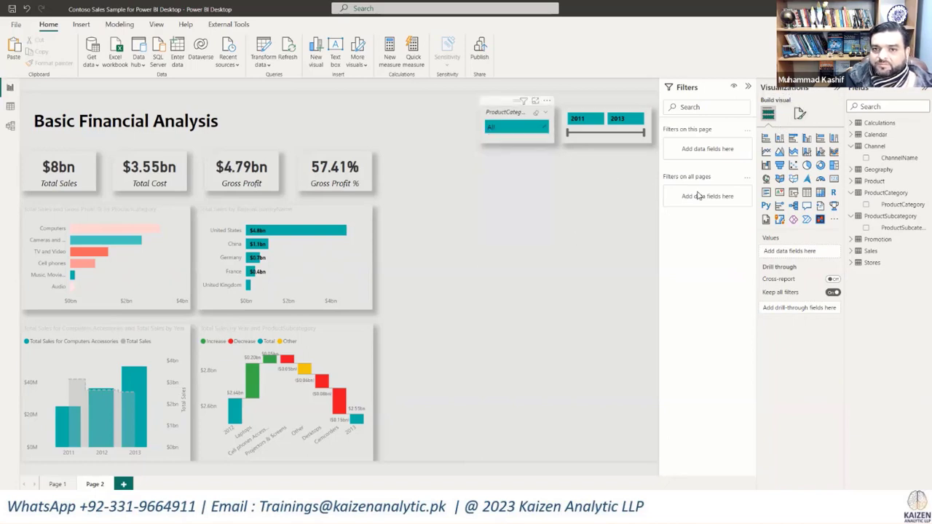
{"action": "left_click", "coordinate": [545, 140]}
{"action": "left_click", "coordinate": [800, 113]}
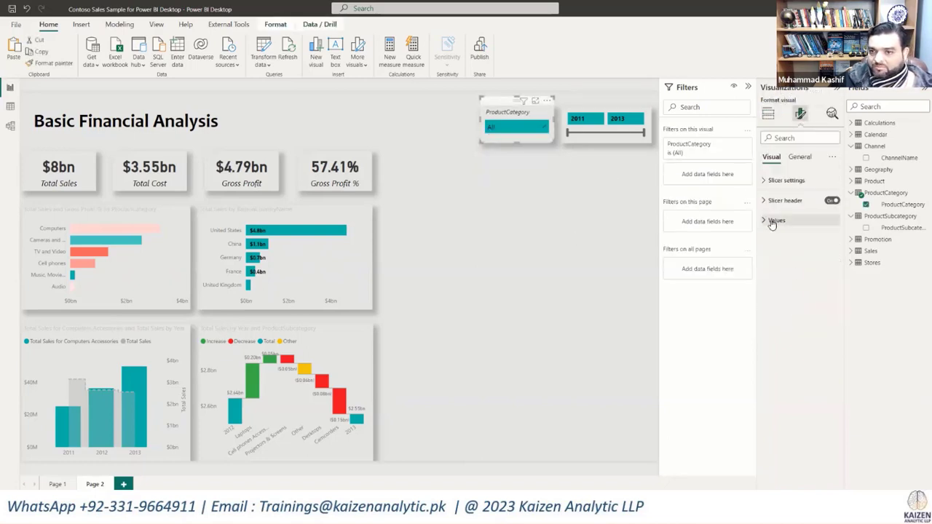
{"action": "left_click", "coordinate": [769, 221]}
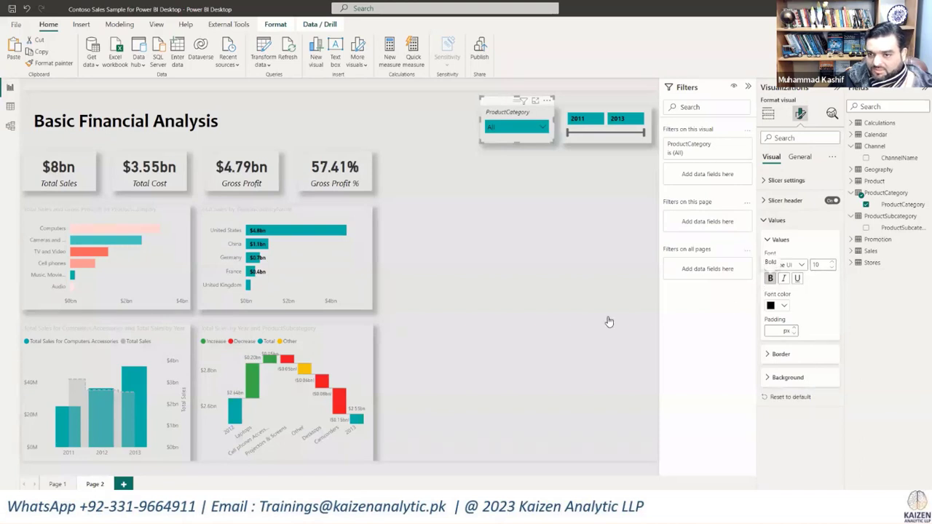
{"action": "left_click", "coordinate": [555, 144]}
{"action": "left_click", "coordinate": [546, 130]}
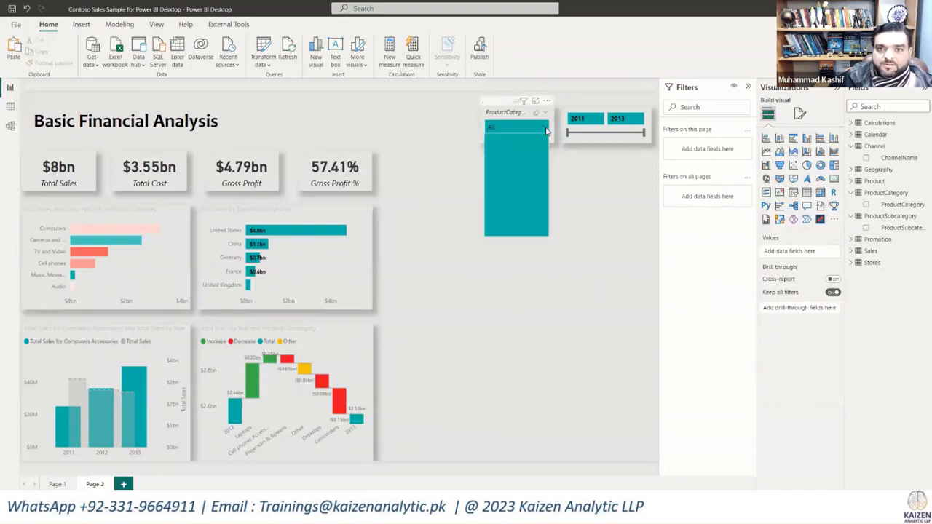
{"action": "left_click", "coordinate": [591, 203]}
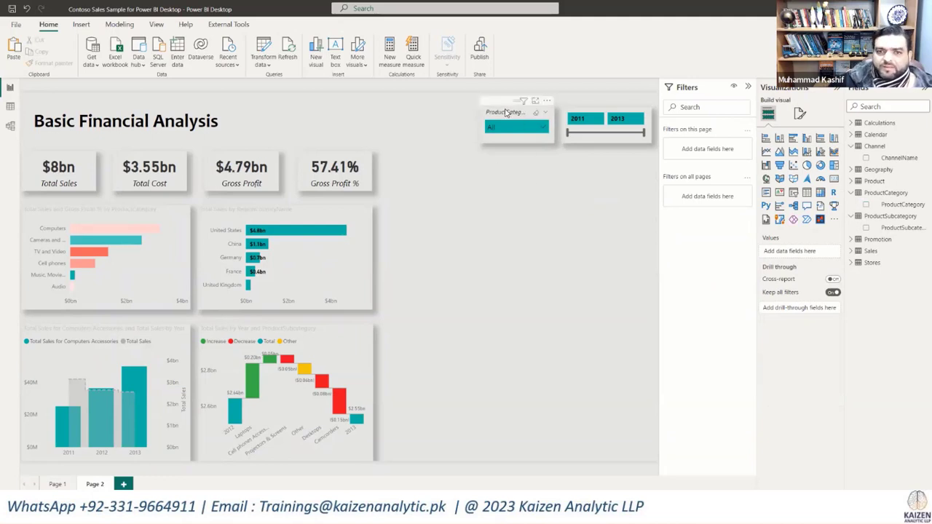
Step: Duplicate the ProductCategory slicer twice, lining the copies up in a row between it and the page title
{"action": "left_click", "coordinate": [507, 112]}
{"action": "left_click_drag", "start_coordinate": [507, 112], "coordinate": [418, 110]}
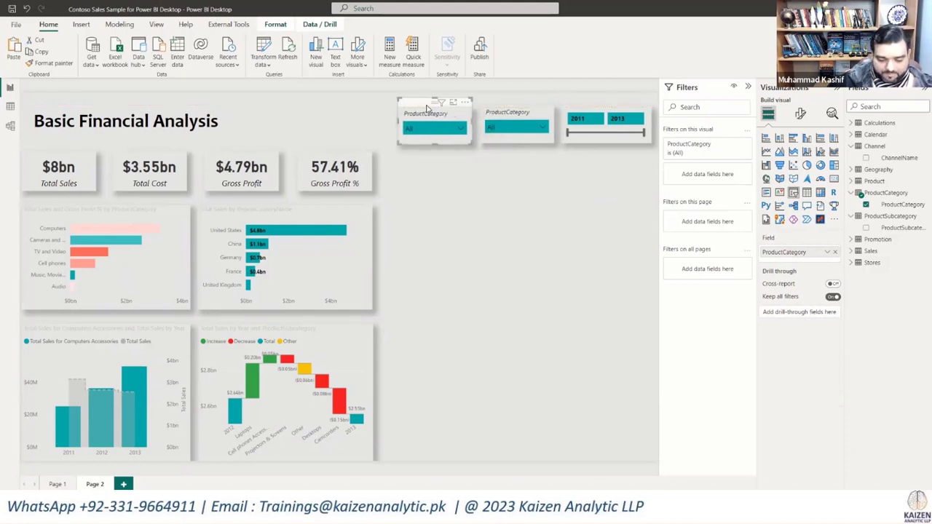
{"action": "left_click_drag", "start_coordinate": [428, 108], "coordinate": [341, 106]}
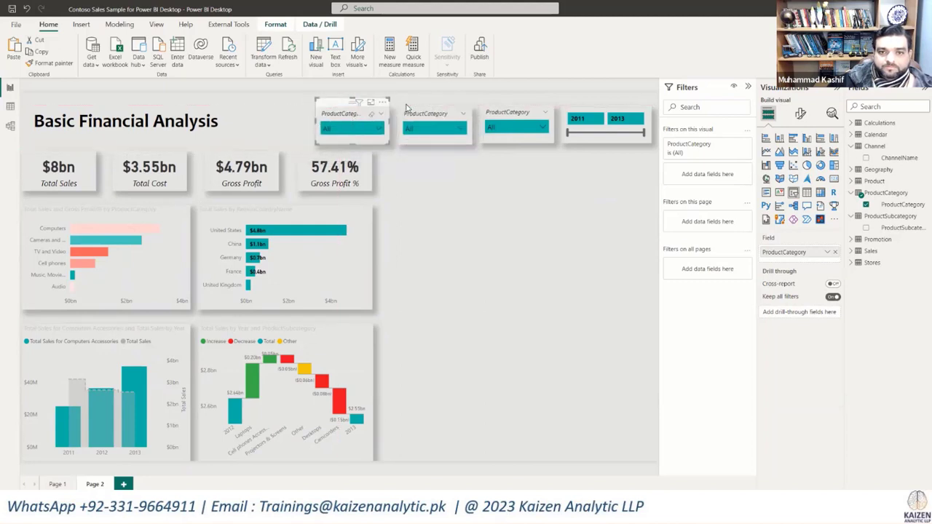
Step: Replace the field of the slicer copy next to the original with ProductSubcategory
{"action": "left_click", "coordinate": [866, 205]}
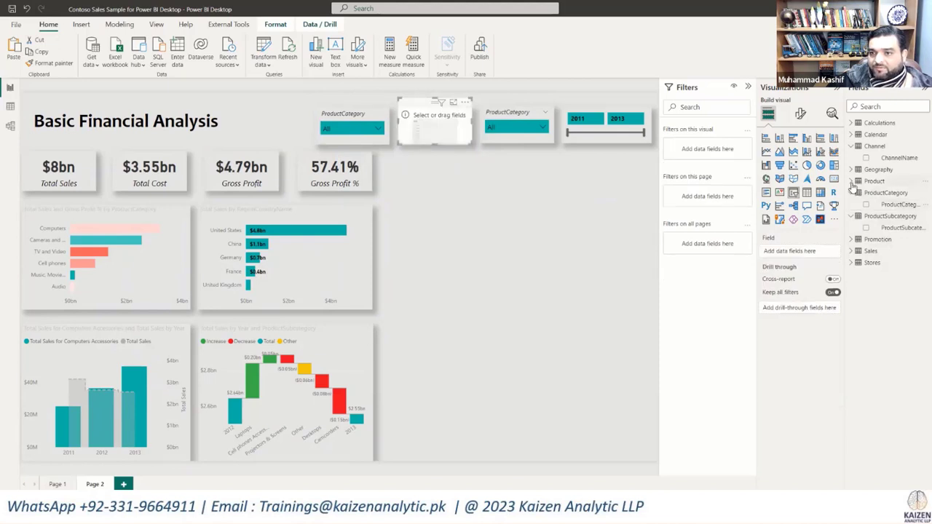
{"action": "left_click", "coordinate": [852, 193]}
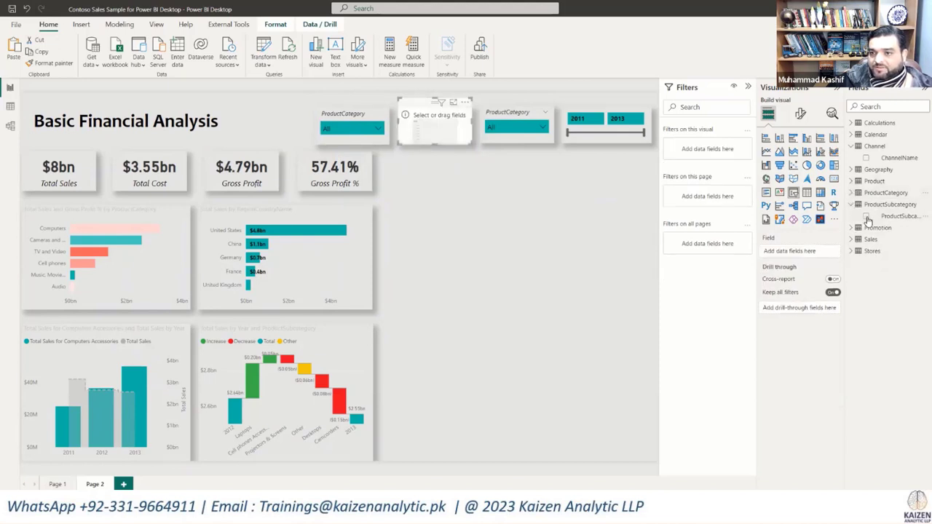
{"action": "left_click", "coordinate": [867, 217]}
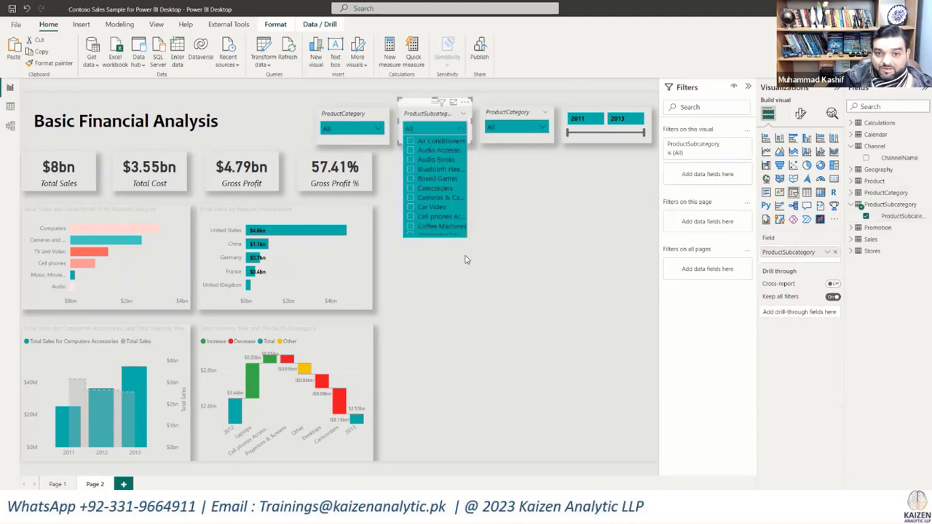
{"action": "left_click", "coordinate": [501, 252]}
Step: Replace the leftmost slicer copy's ProductCategory field with BrandName from the Product table, and check its expanded list
{"action": "left_click", "coordinate": [337, 117]}
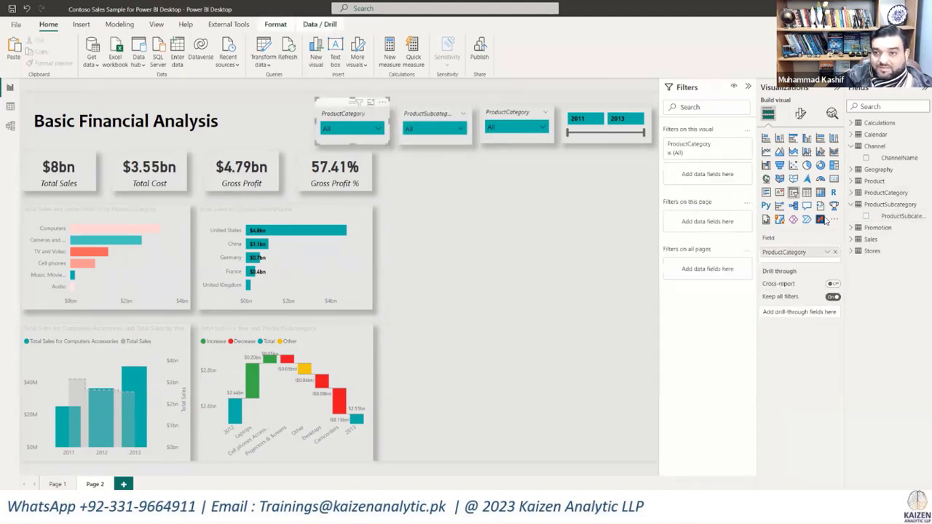
{"action": "left_click", "coordinate": [851, 181]}
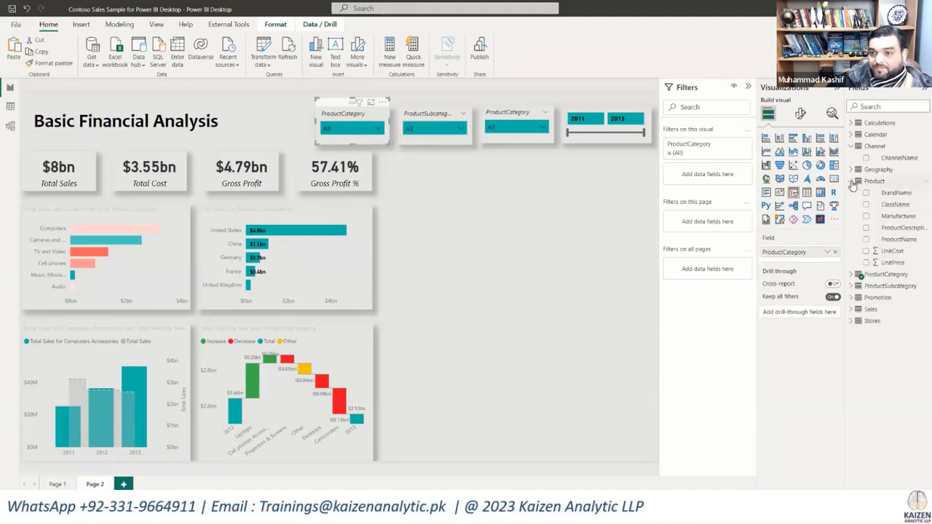
{"action": "left_click", "coordinate": [867, 194]}
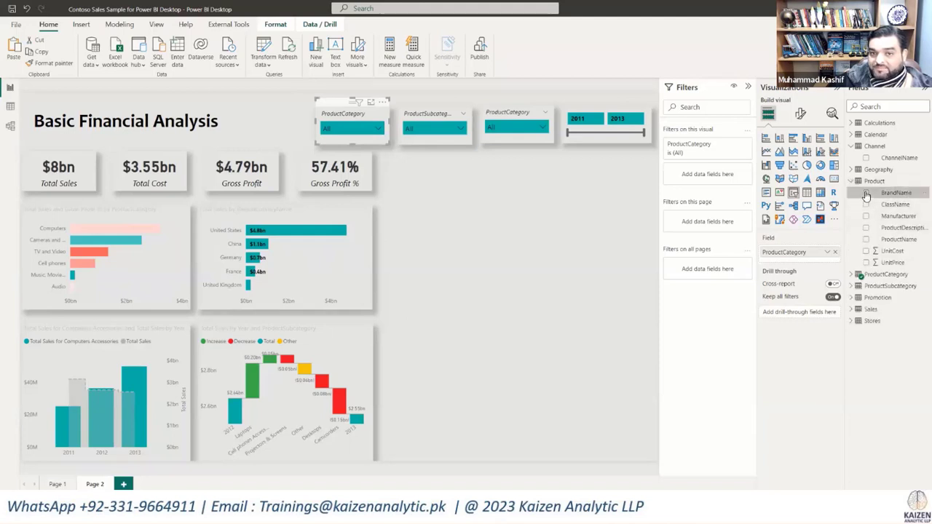
{"action": "left_click_drag", "start_coordinate": [379, 137], "coordinate": [380, 137]}
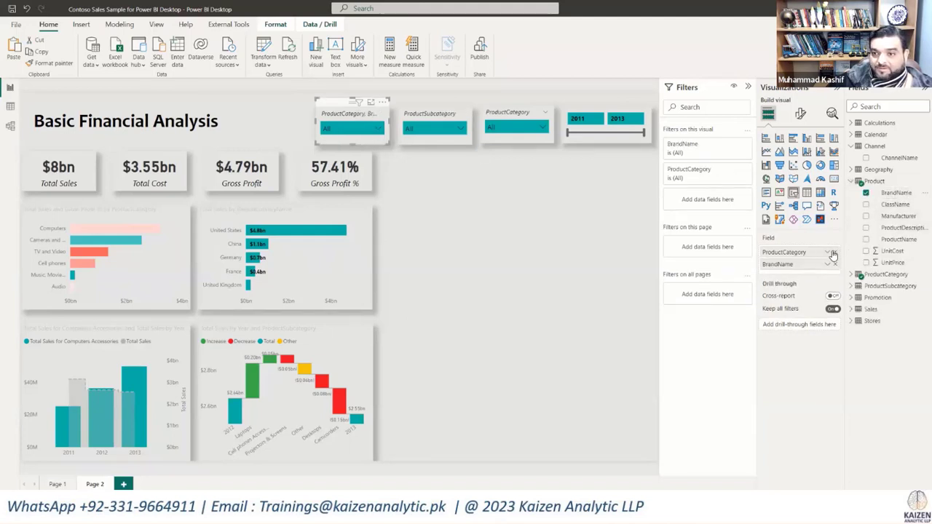
{"action": "left_click_drag", "start_coordinate": [834, 254], "coordinate": [371, 149]}
{"action": "left_click", "coordinate": [377, 133]}
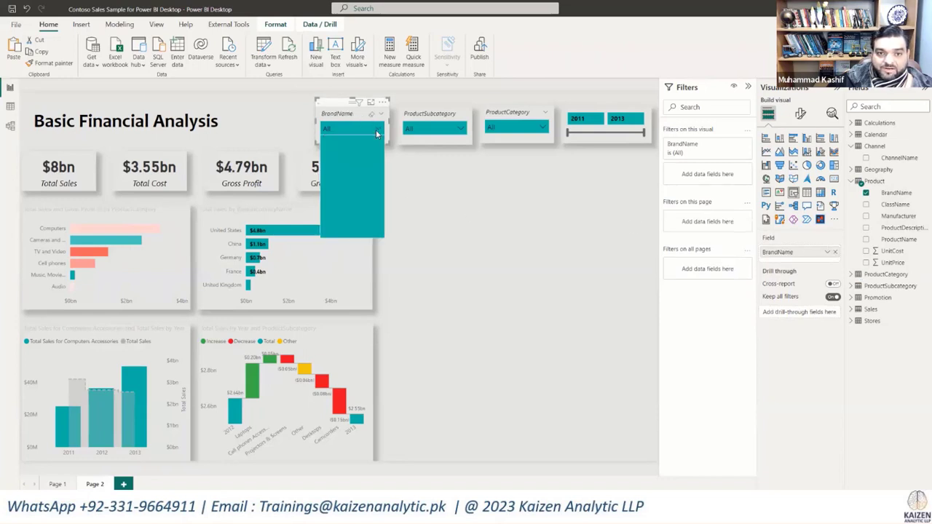
{"action": "left_click", "coordinate": [456, 176]}
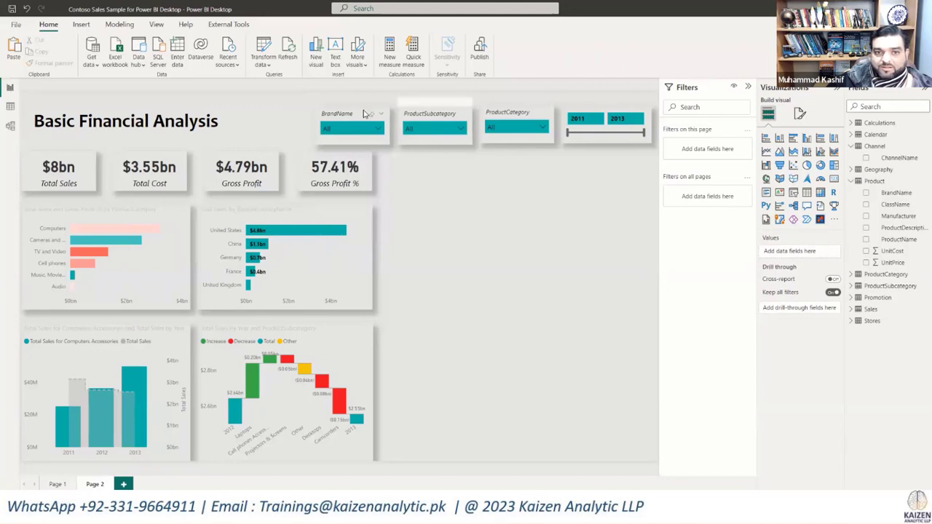
Step: Duplicate the BrandName slicer and place the copy in the row between it and the page title
{"action": "left_click", "coordinate": [353, 114]}
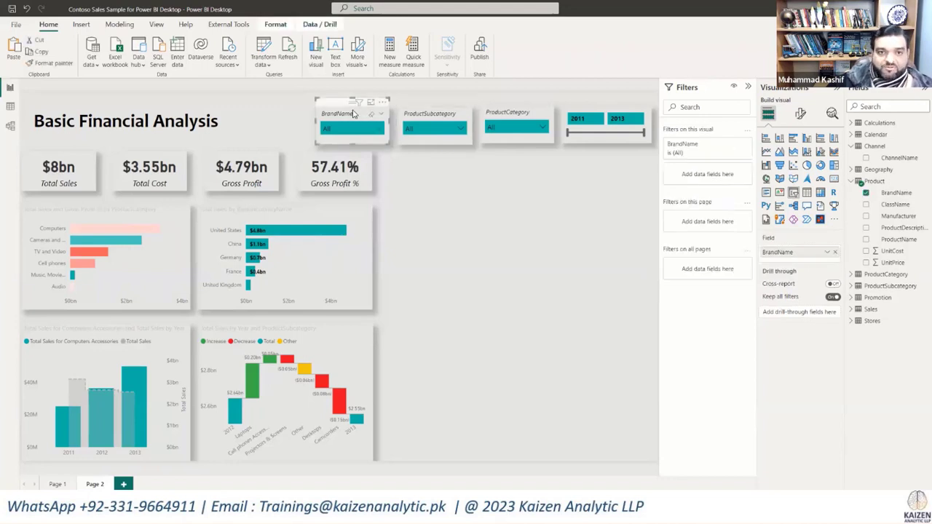
{"action": "key", "text": "ctrl+v"}
{"action": "left_click_drag", "start_coordinate": [354, 114], "coordinate": [271, 109]}
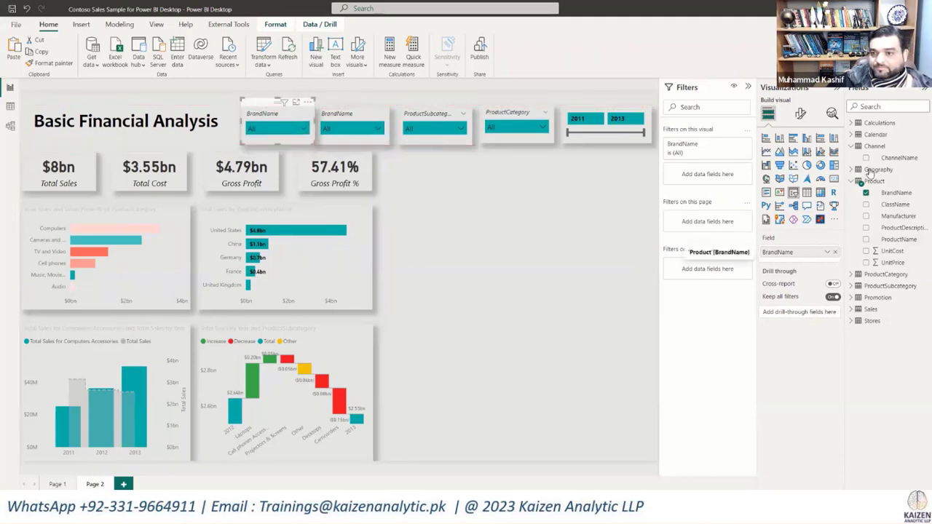
Step: Replace the new slicer copy's BrandName field with RegionCountryName from the Geography table, and check its expanded list
{"action": "left_click", "coordinate": [836, 252]}
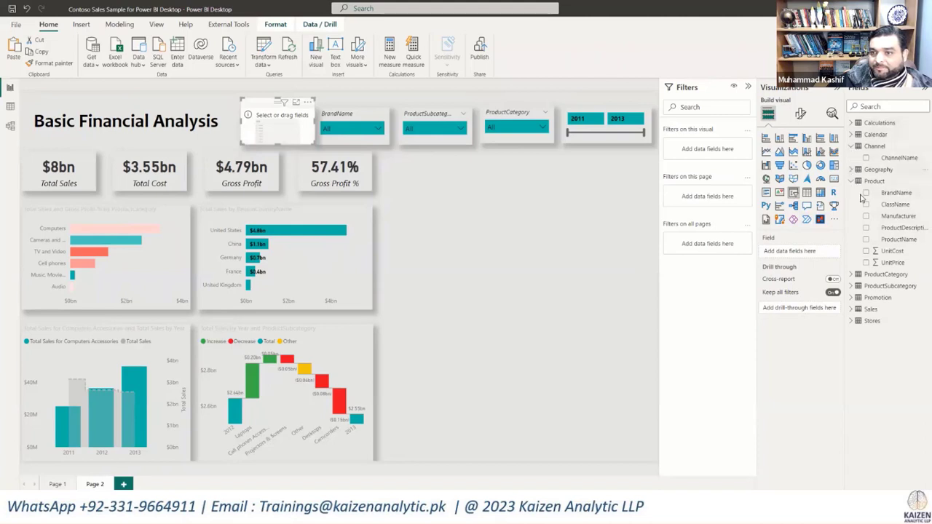
{"action": "left_click", "coordinate": [851, 169]}
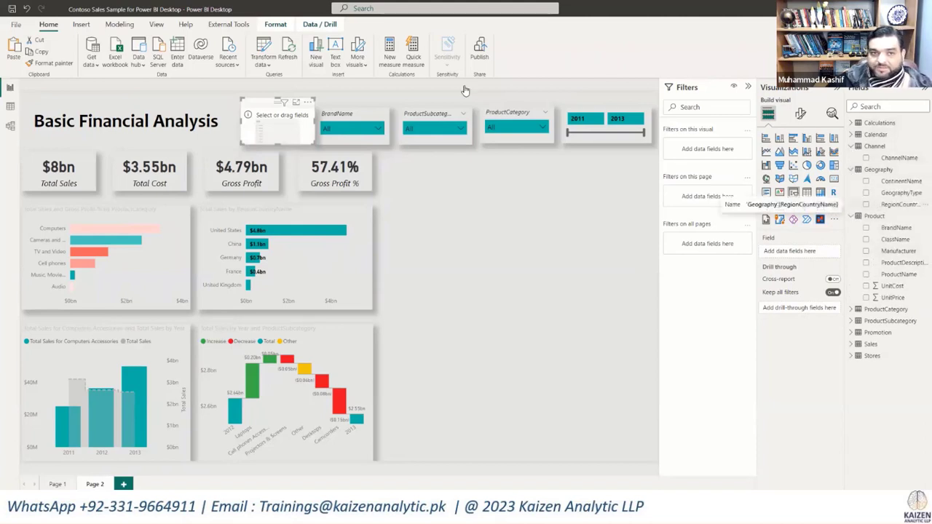
{"action": "left_click", "coordinate": [866, 204]}
{"action": "left_click", "coordinate": [304, 130]}
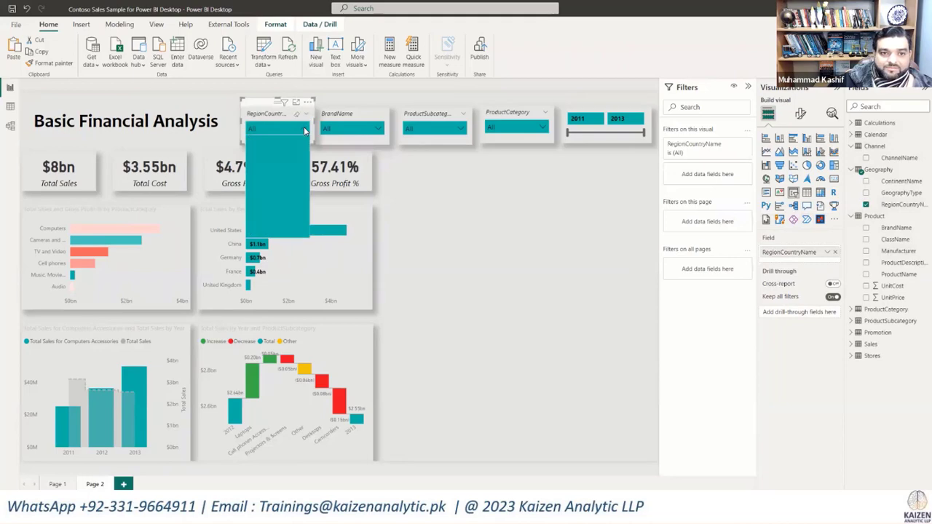
{"action": "left_click", "coordinate": [635, 153]}
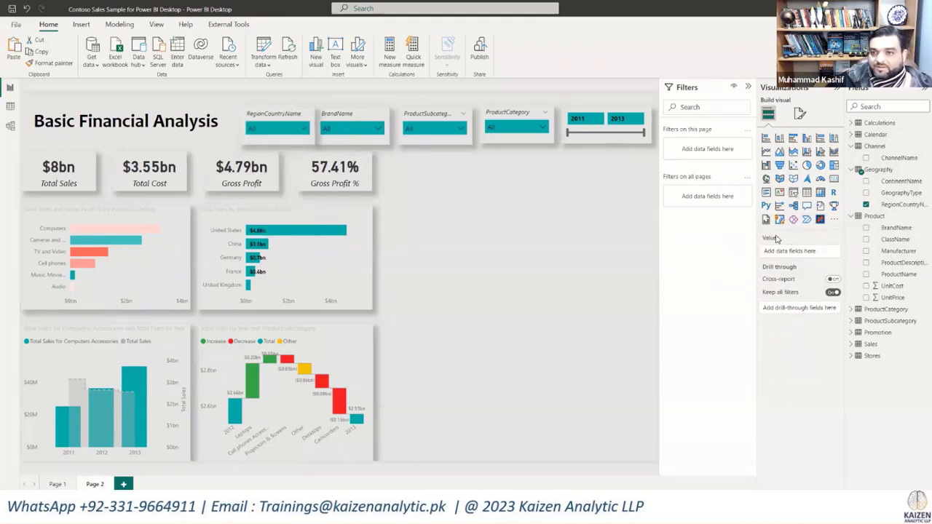
{"action": "left_click", "coordinate": [500, 117]}
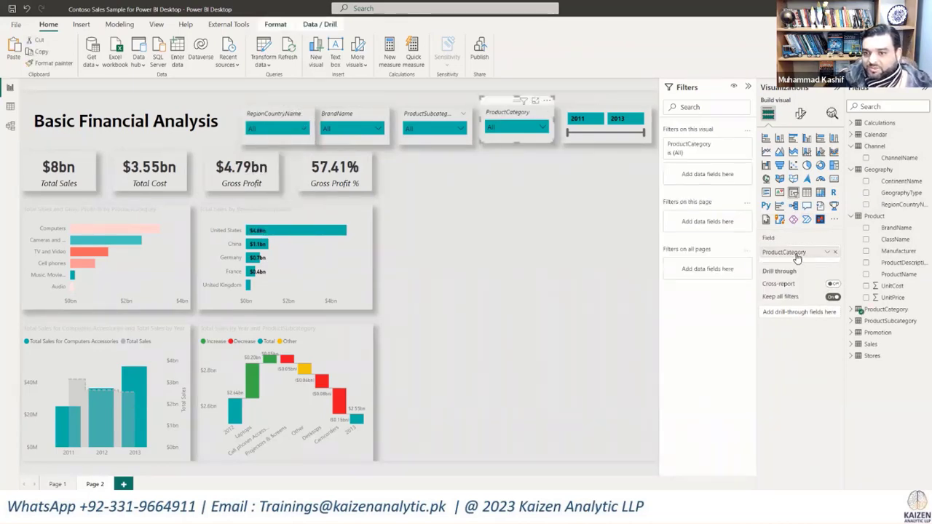
{"action": "double_click", "coordinate": [797, 253]}
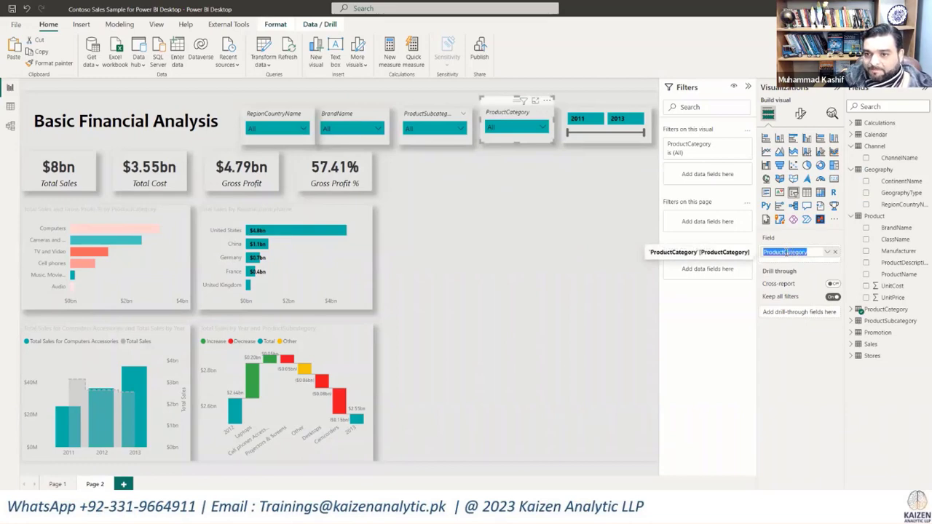
{"action": "left_click", "coordinate": [785, 252]}
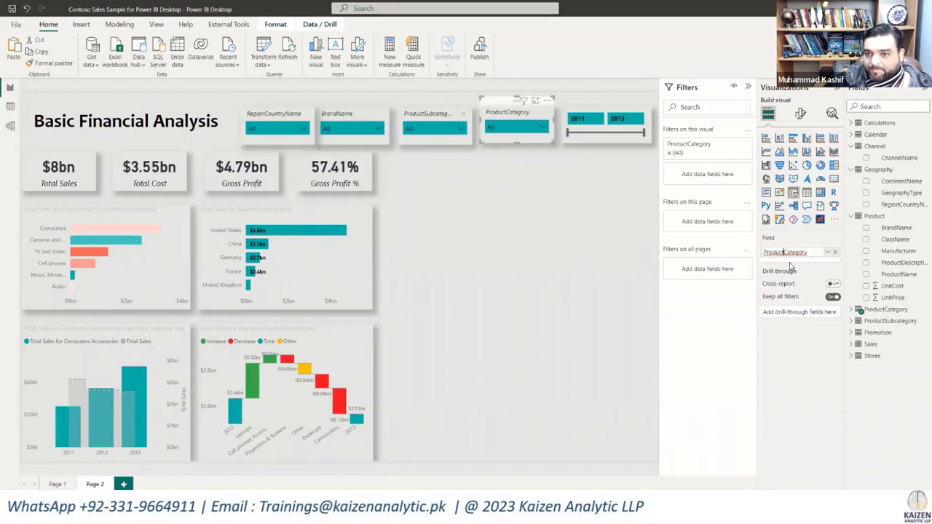
{"action": "left_click", "coordinate": [573, 238]}
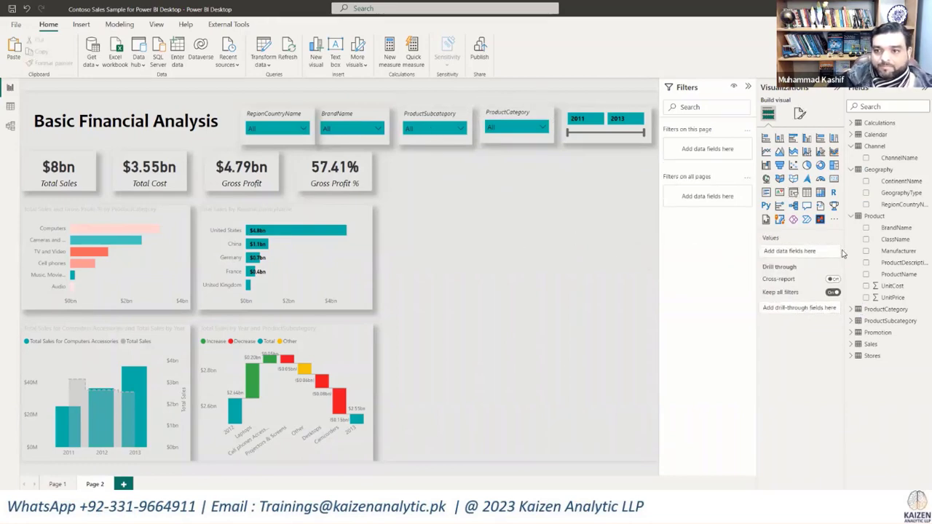
Step: Rename the ProductCategory slicer's field for this visual as "Product Category"
{"action": "left_click", "coordinate": [499, 111]}
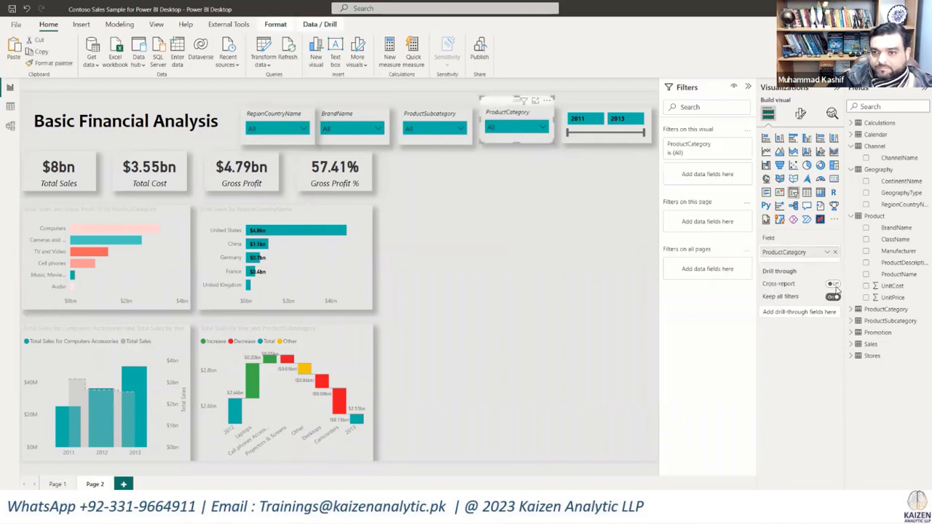
{"action": "double_click", "coordinate": [783, 252]}
{"action": "left_click", "coordinate": [782, 253]}
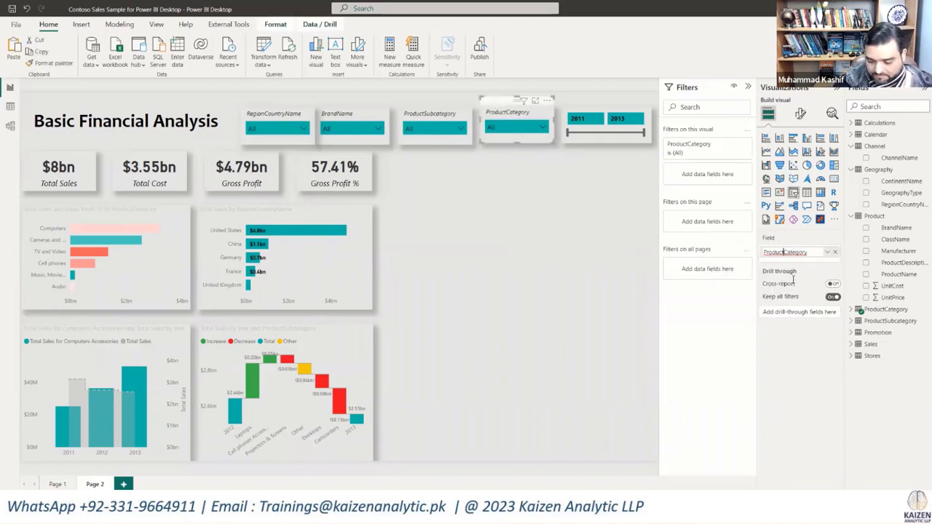
{"action": "key", "text": "Return"}
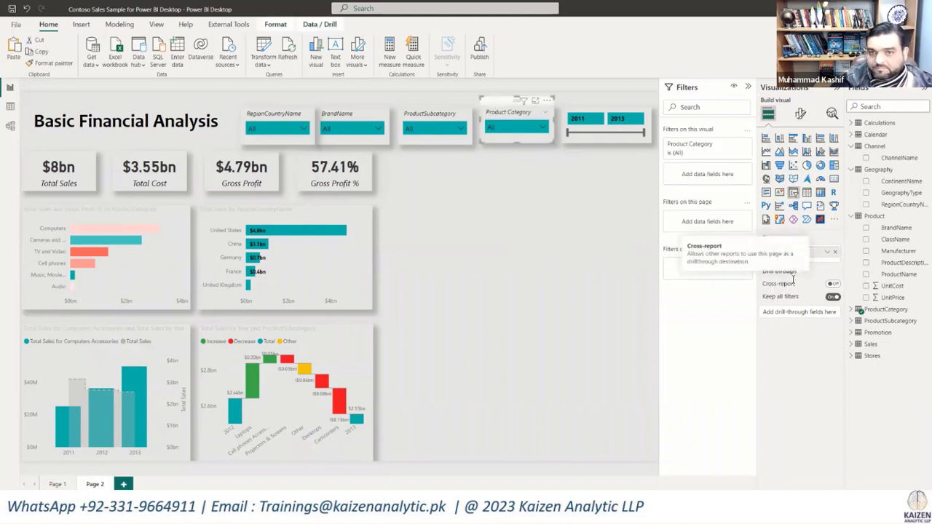
Step: Rename the ProductSubcategory slicer's field for this visual as "Product Subcategory"
{"action": "left_click", "coordinate": [435, 118]}
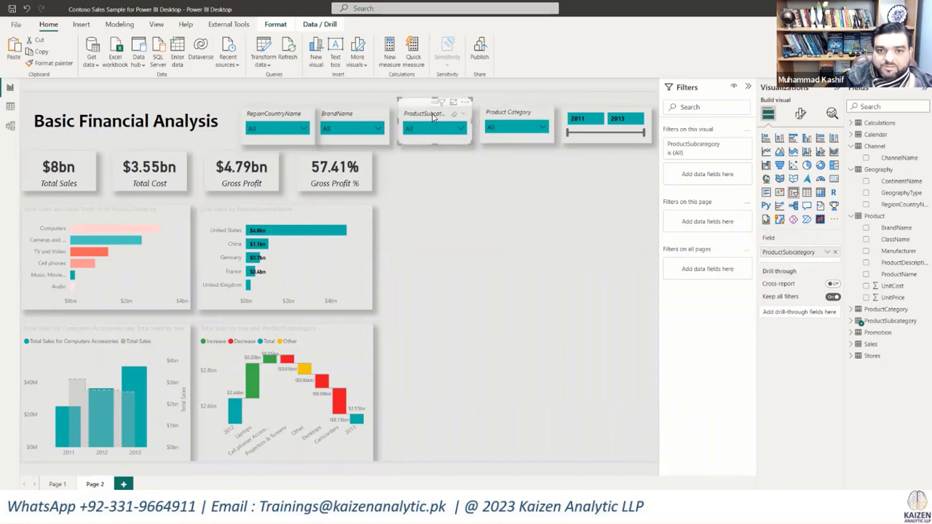
{"action": "double_click", "coordinate": [785, 252]}
{"action": "left_click", "coordinate": [785, 253]}
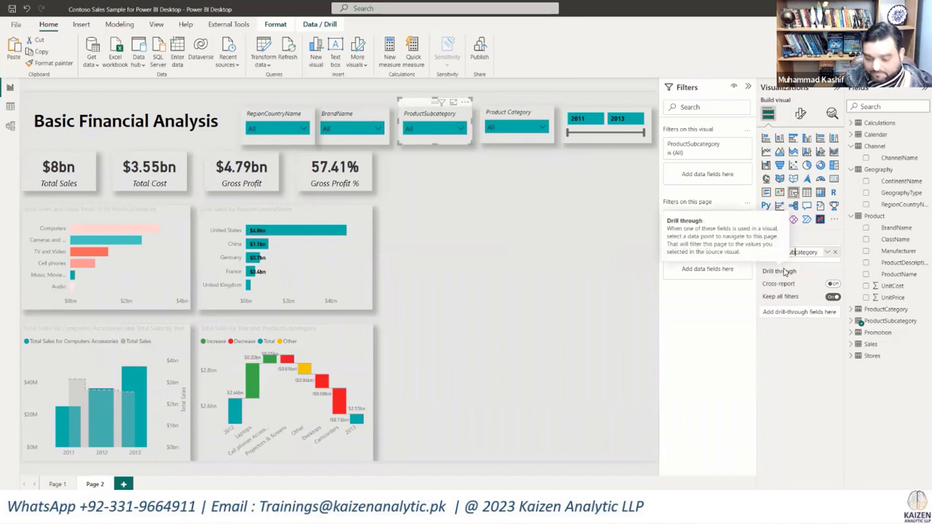
{"action": "key", "text": "Return"}
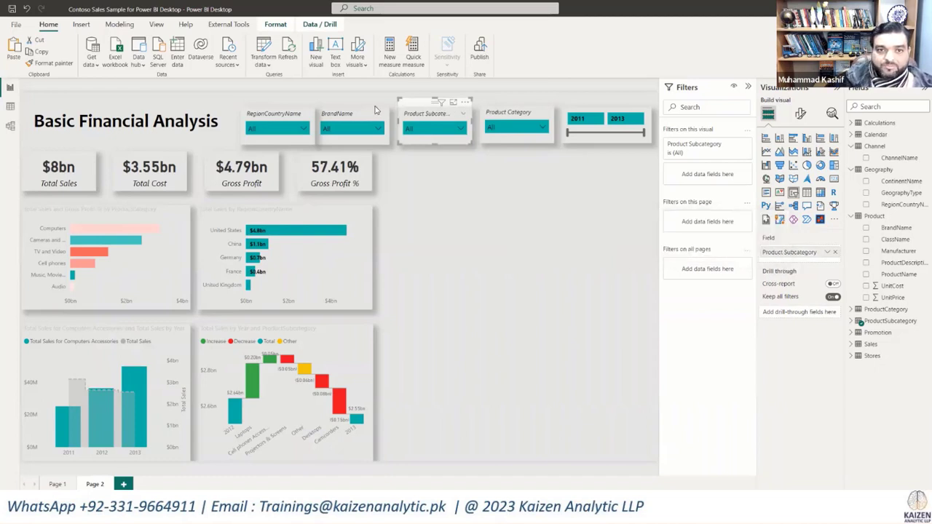
Step: Rename the BrandName slicer's field for this visual as "Brand Name"
{"action": "left_click", "coordinate": [376, 110]}
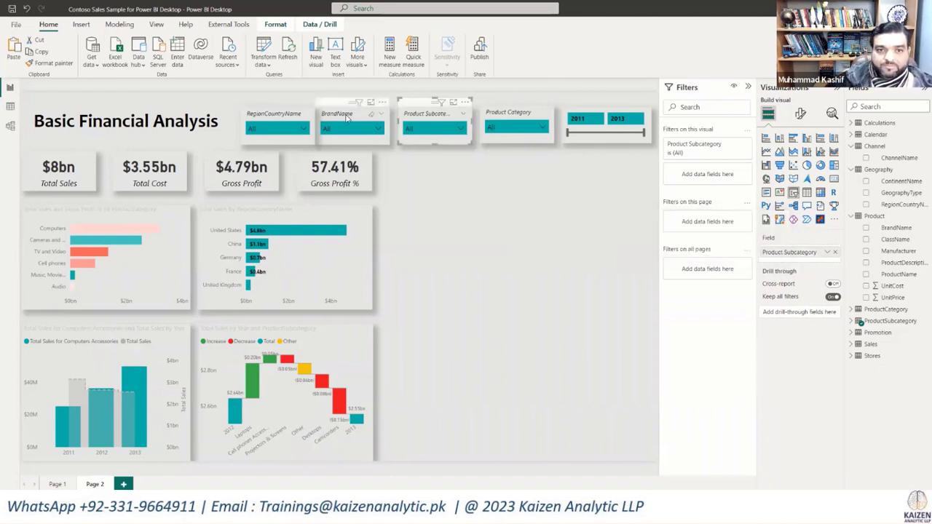
{"action": "double_click", "coordinate": [781, 252]}
{"action": "key", "text": "Return"}
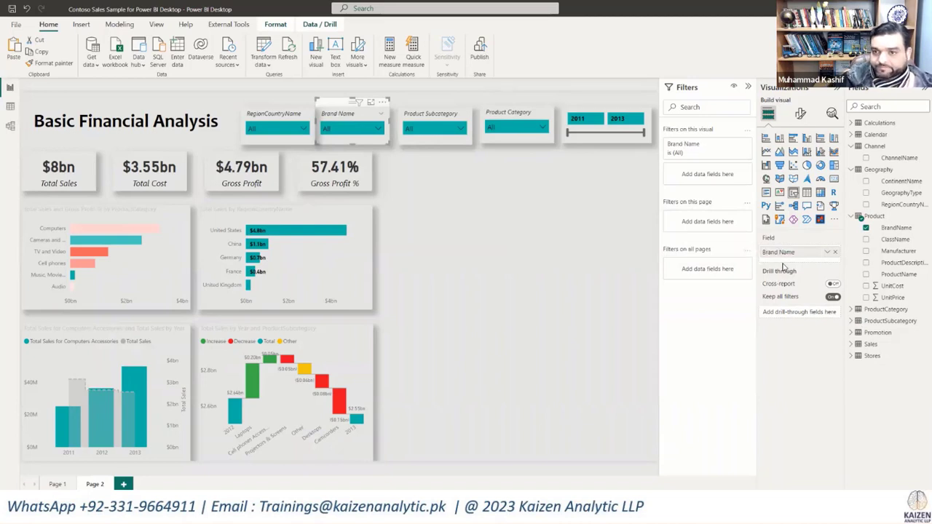
Step: Shorten the RegionCountryName slicer's field name for this visual to "Country" and deselect the slicer
{"action": "left_click", "coordinate": [256, 121]}
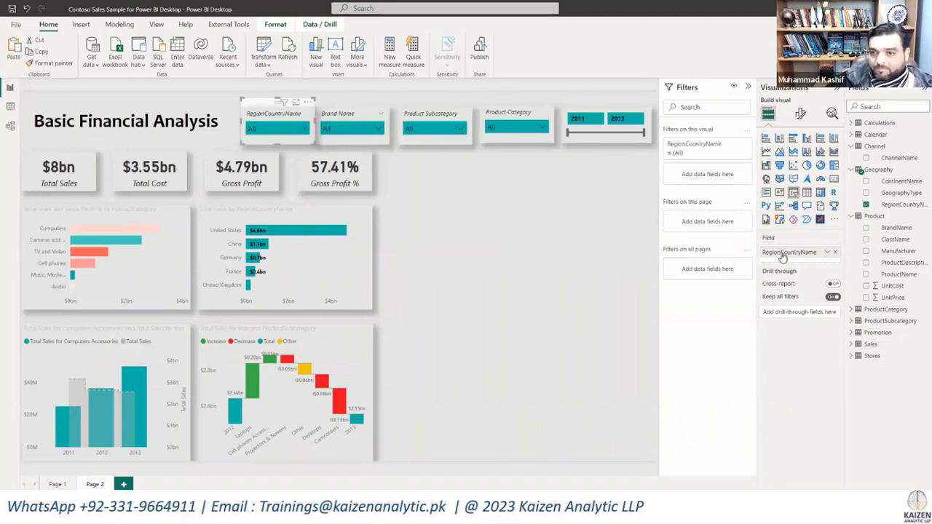
{"action": "double_click", "coordinate": [783, 255]}
{"action": "left_click", "coordinate": [783, 254]}
{"action": "key", "text": "BackSpace"}
{"action": "key", "text": "BackSpace"}
{"action": "key", "text": "BackSpace"}
{"action": "key", "text": "BackSpace"}
{"action": "key", "text": "BackSpace"}
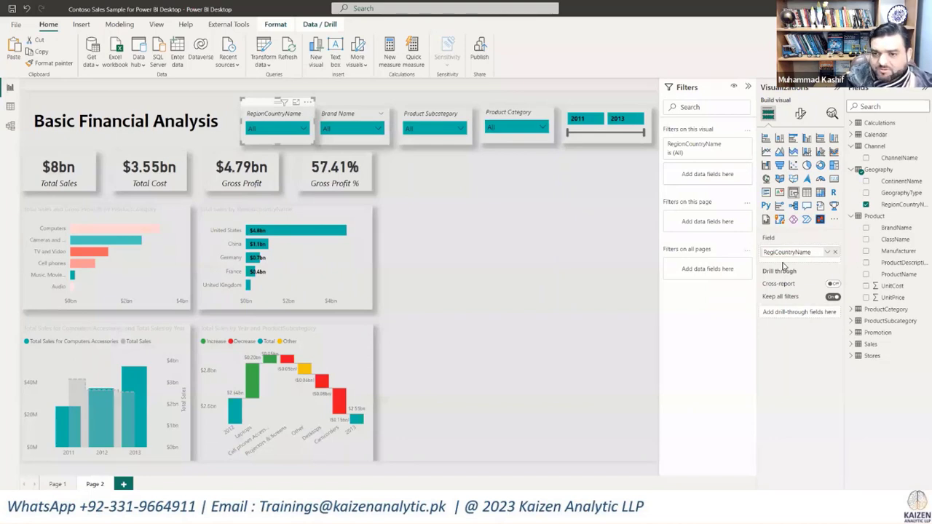
{"action": "key", "text": "BackSpace"}
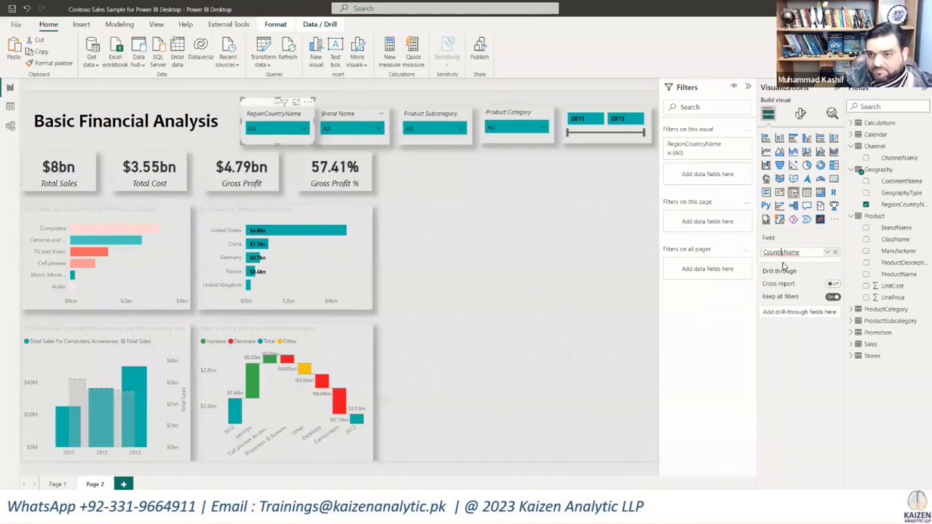
{"action": "key", "text": "BackSpace"}
{"action": "key", "text": "BackSpace"}
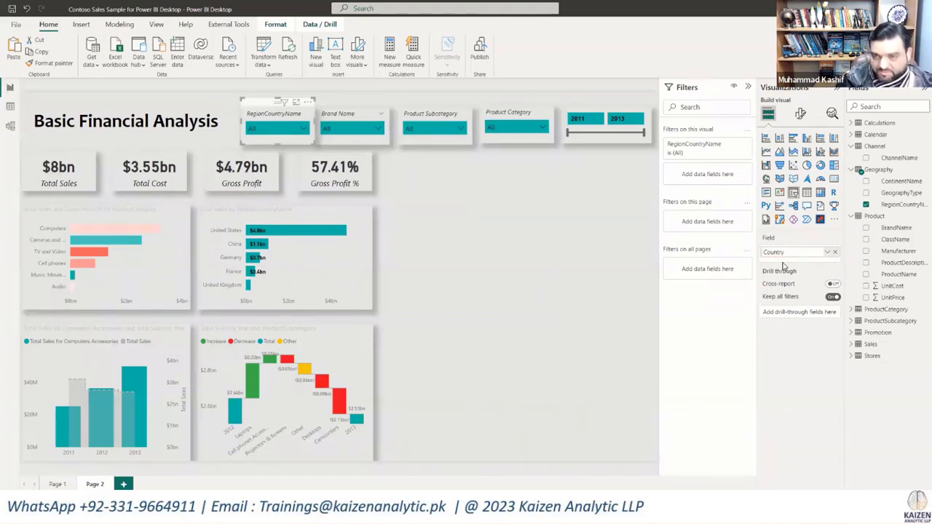
{"action": "key", "text": "Return"}
{"action": "left_click", "coordinate": [619, 252]}
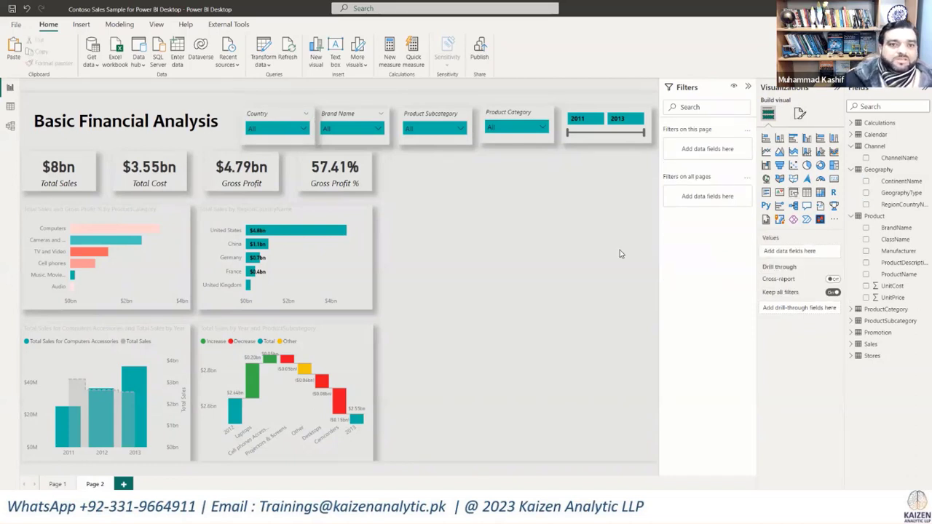
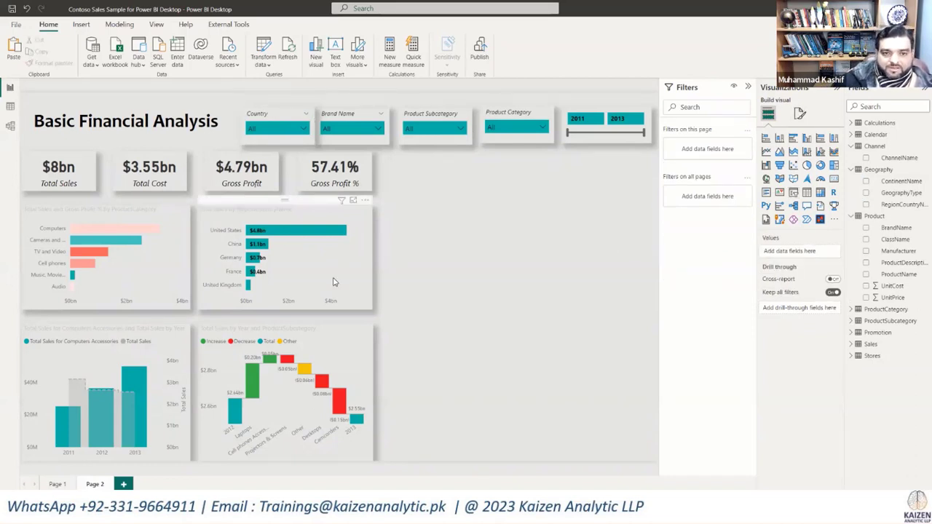
Step: Make the Y-axis country labels of the Total Sales by RegionCountryName chart bold and black
{"action": "left_click", "coordinate": [800, 113]}
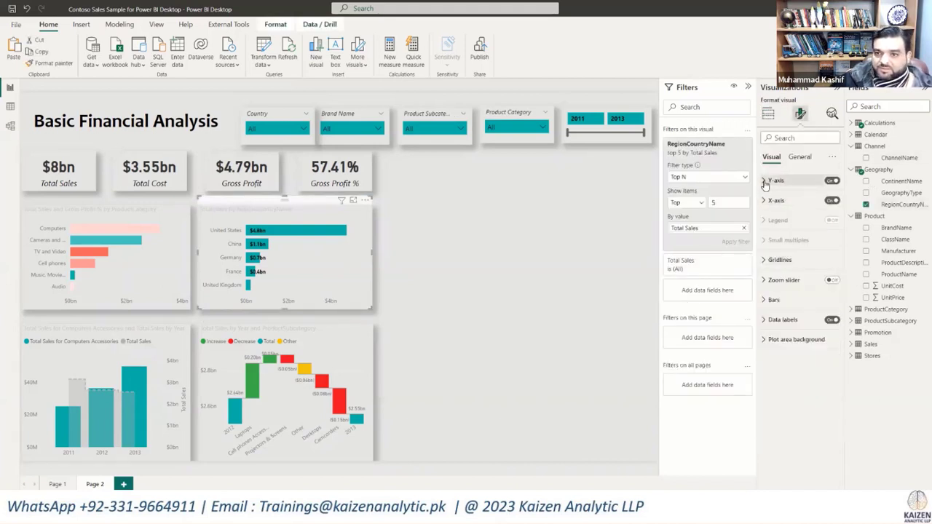
{"action": "left_click", "coordinate": [765, 182]}
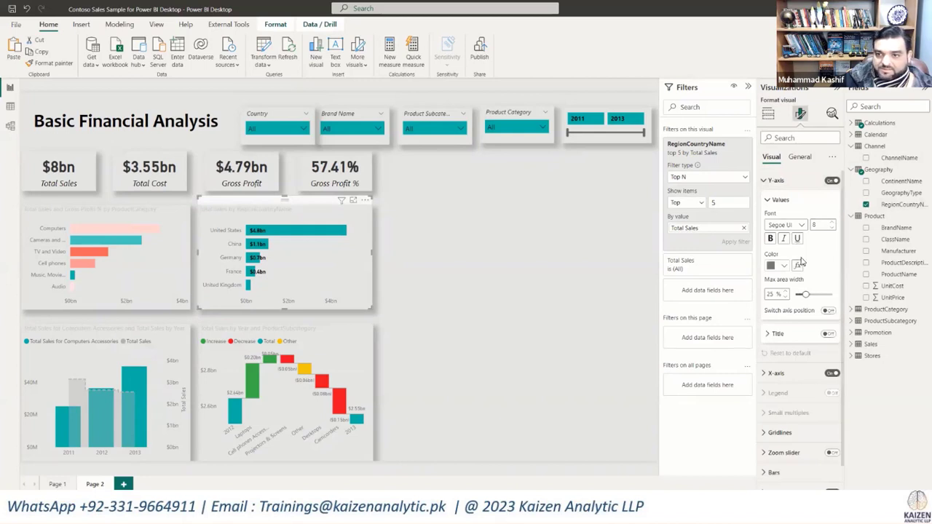
{"action": "left_click", "coordinate": [772, 241]}
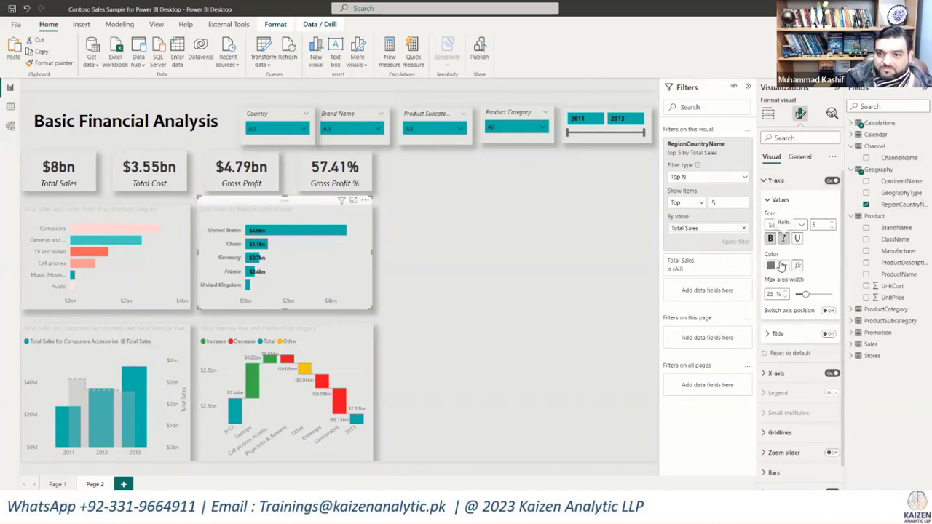
{"action": "left_click", "coordinate": [781, 270]}
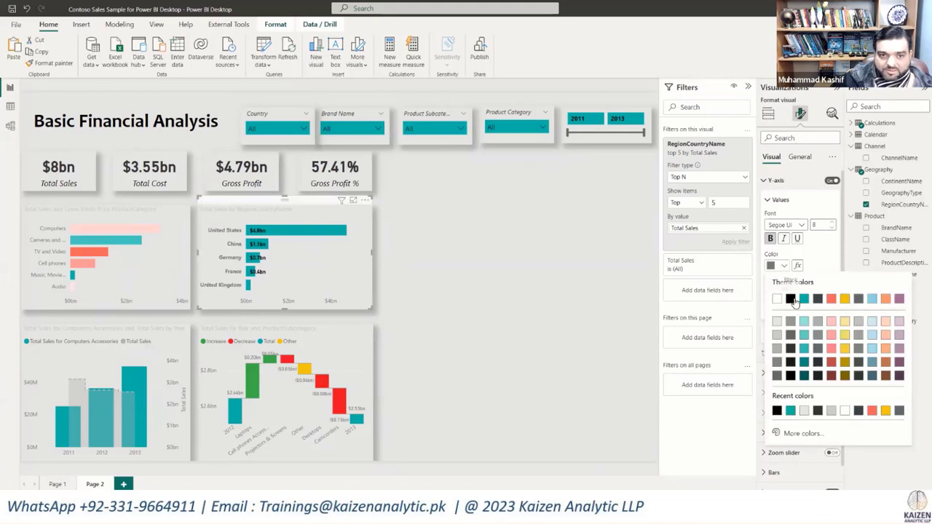
{"action": "left_click", "coordinate": [794, 299]}
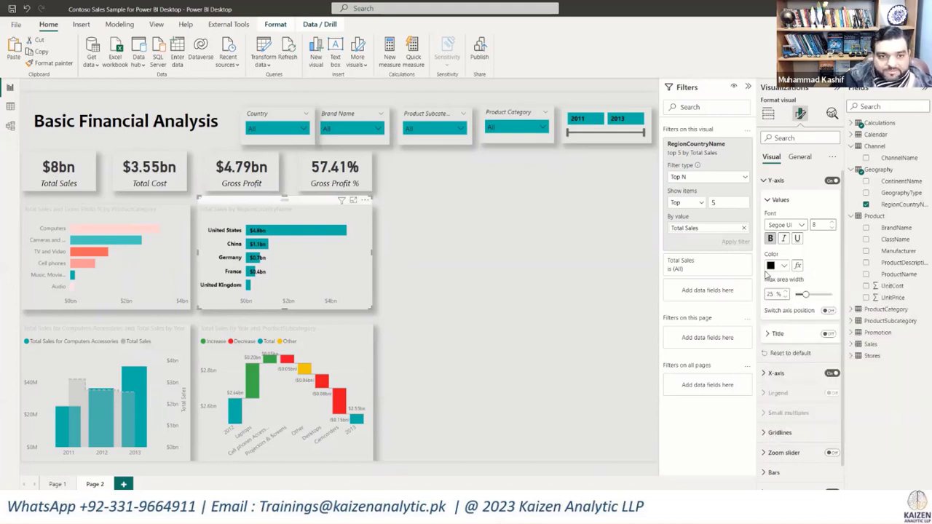
{"action": "left_click", "coordinate": [770, 199]}
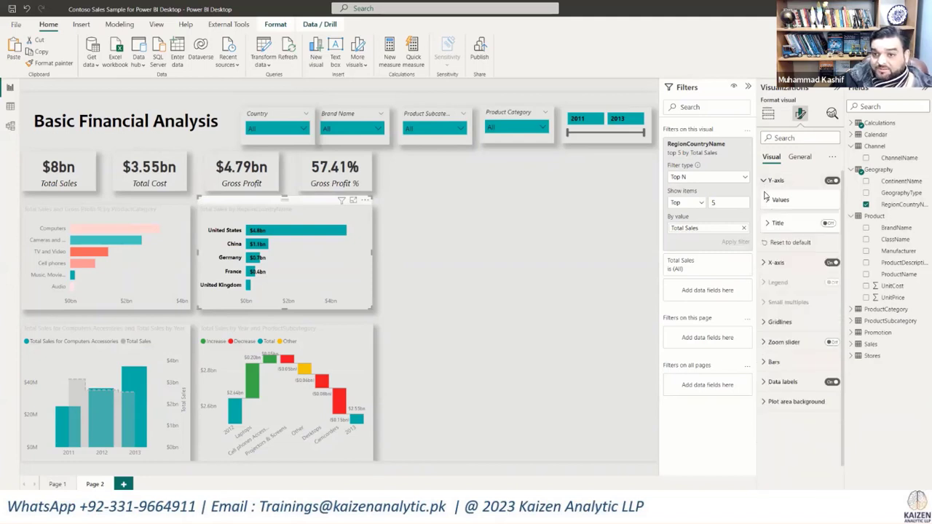
Step: Turn off the X-axis of the Total Sales by RegionCountryName chart
{"action": "left_click", "coordinate": [772, 263]}
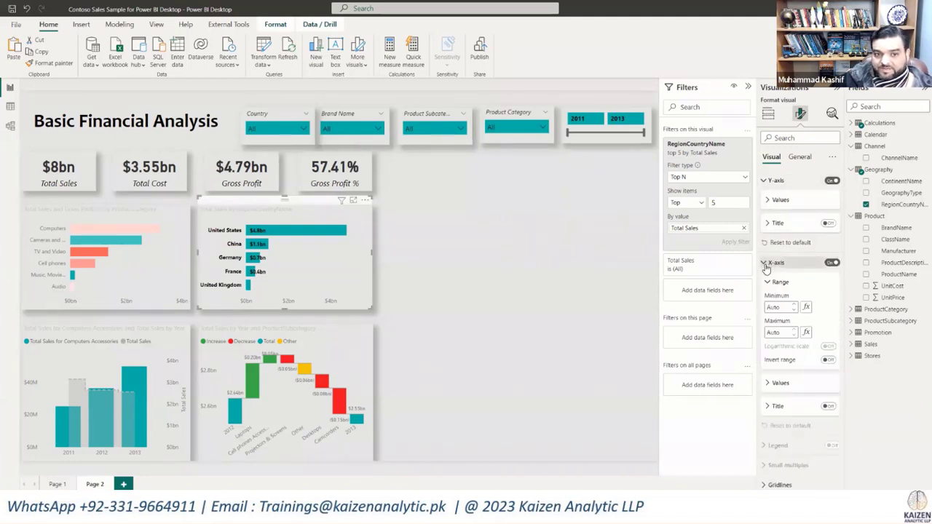
{"action": "left_click", "coordinate": [831, 265]}
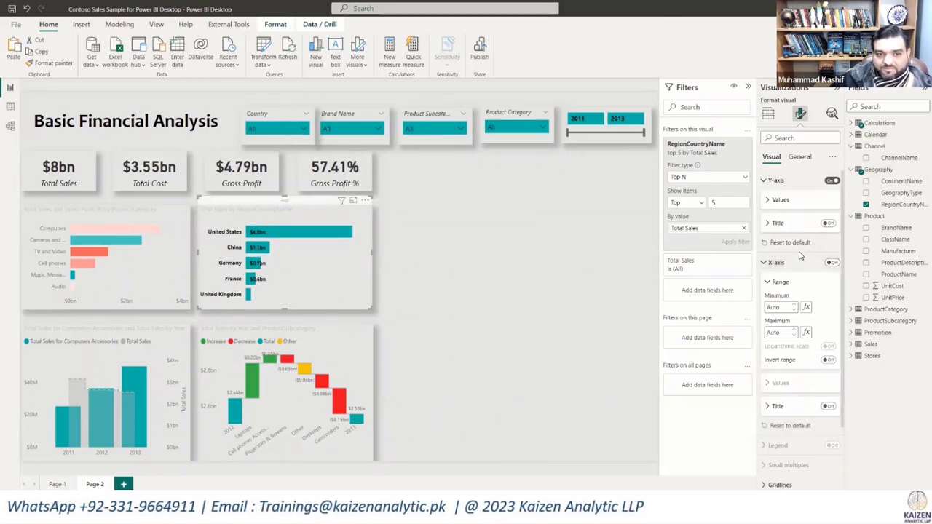
{"action": "left_click", "coordinate": [769, 265]}
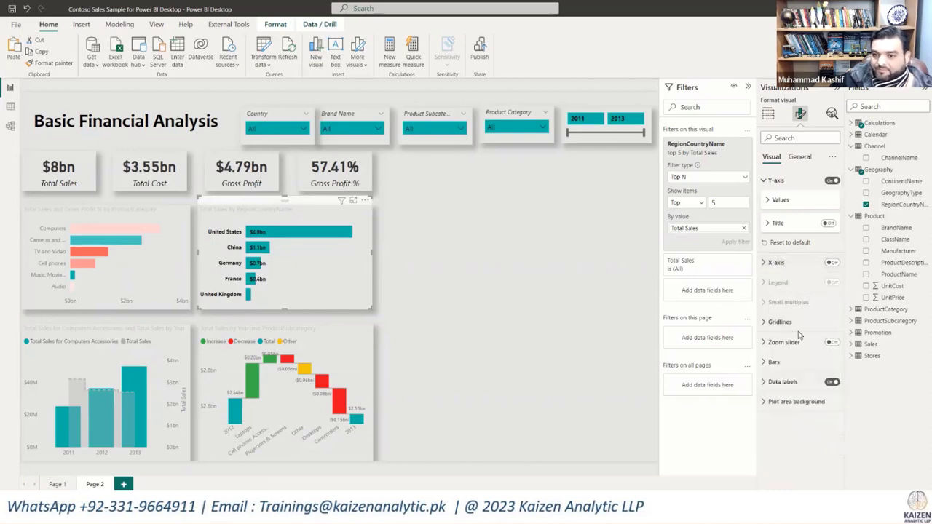
{"action": "left_click", "coordinate": [770, 363]}
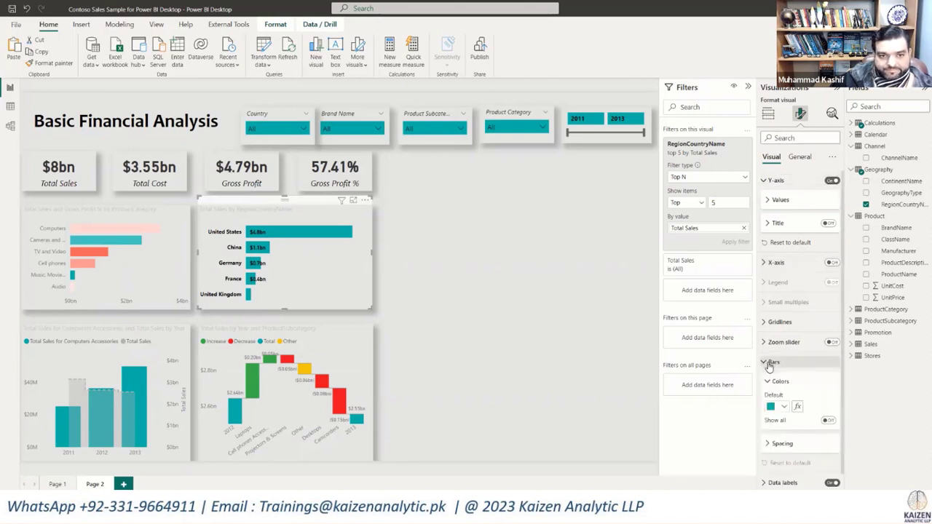
{"action": "left_click", "coordinate": [770, 363]}
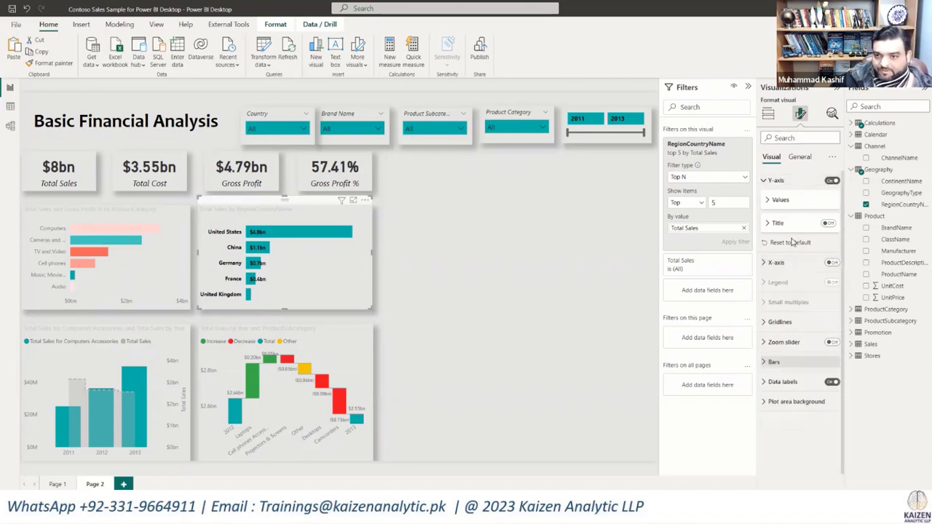
Step: Give the country chart's title a White, 10% darker background and bold black text
{"action": "left_click", "coordinate": [799, 157]}
{"action": "left_click", "coordinate": [776, 201]}
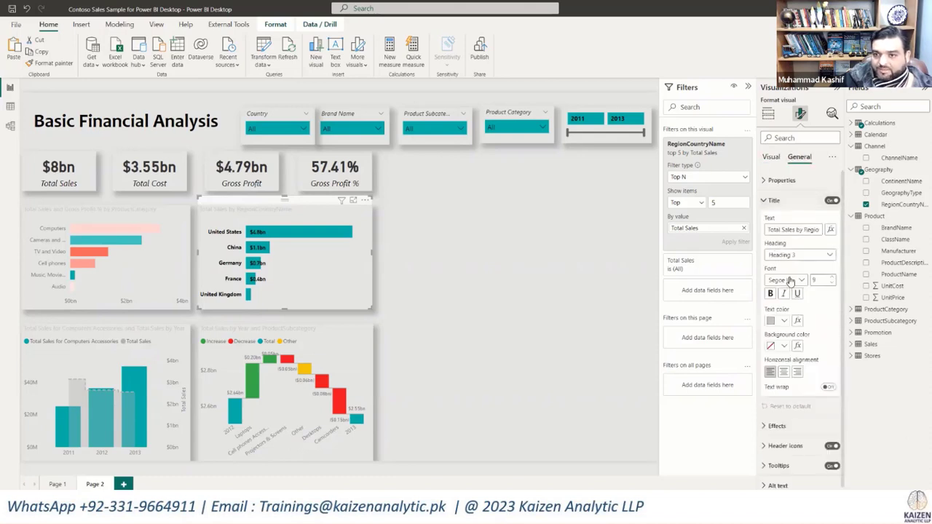
{"action": "left_click", "coordinate": [784, 348]}
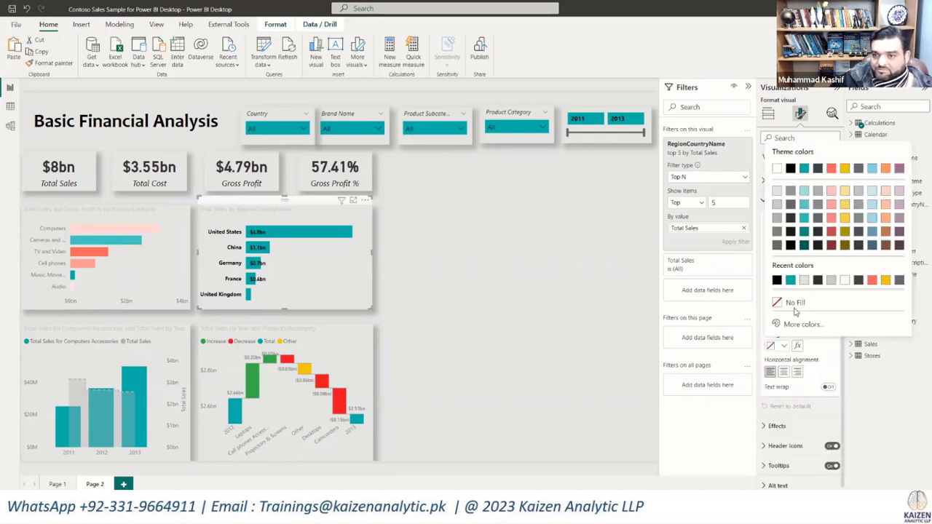
{"action": "left_click", "coordinate": [777, 195]}
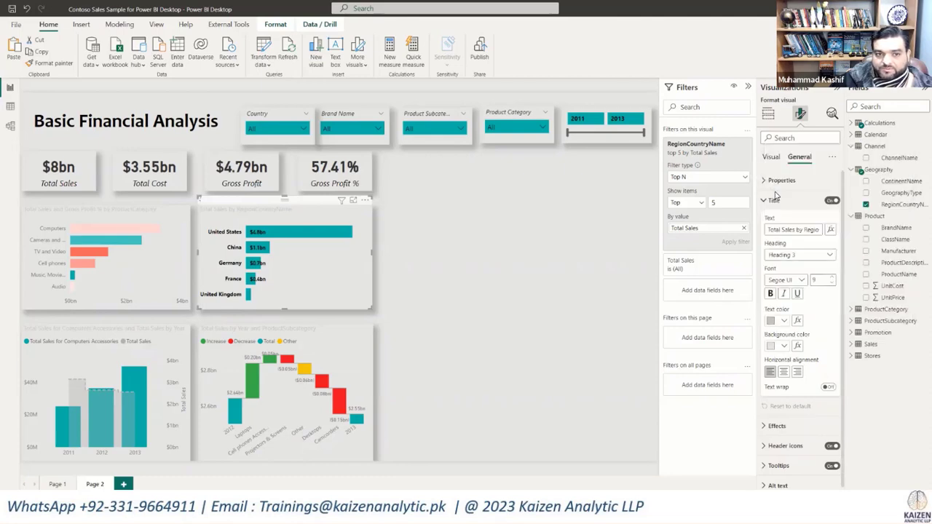
{"action": "left_click", "coordinate": [782, 322]}
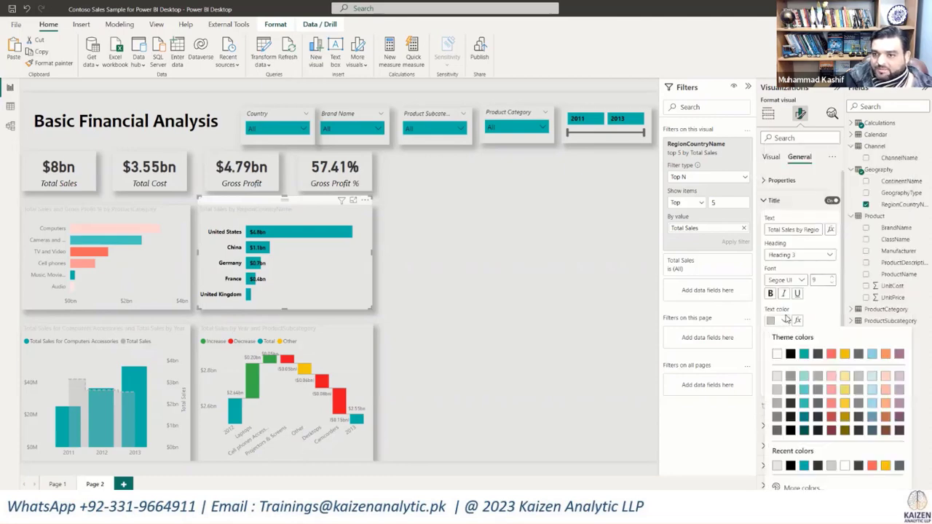
{"action": "left_click", "coordinate": [778, 392]}
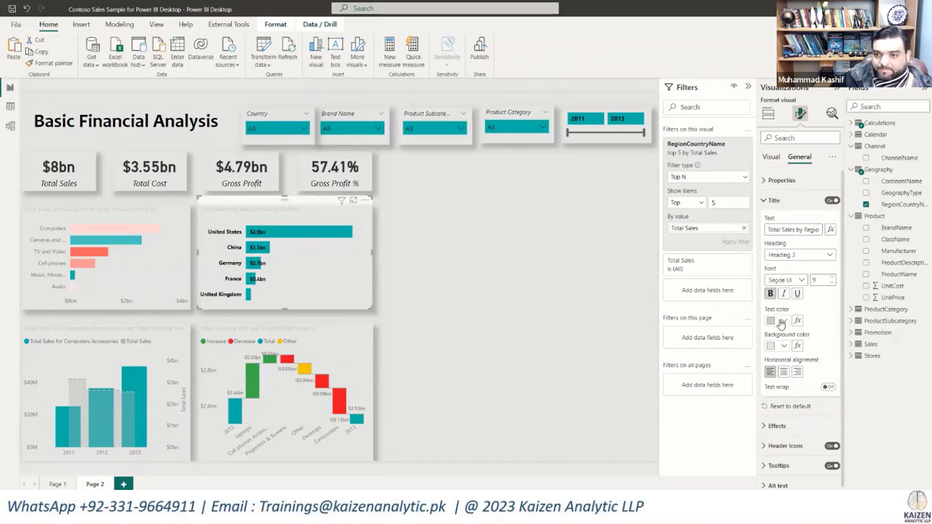
{"action": "left_click", "coordinate": [781, 322]}
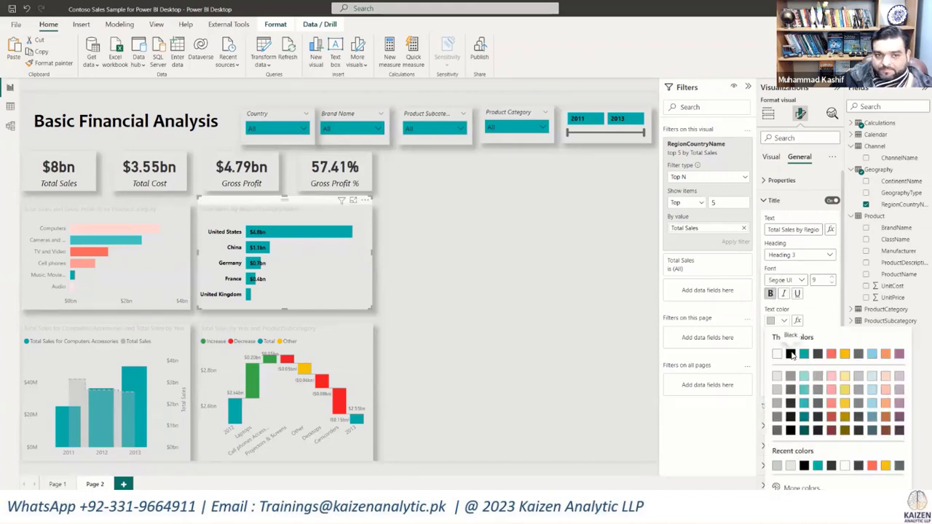
{"action": "left_click", "coordinate": [793, 355]}
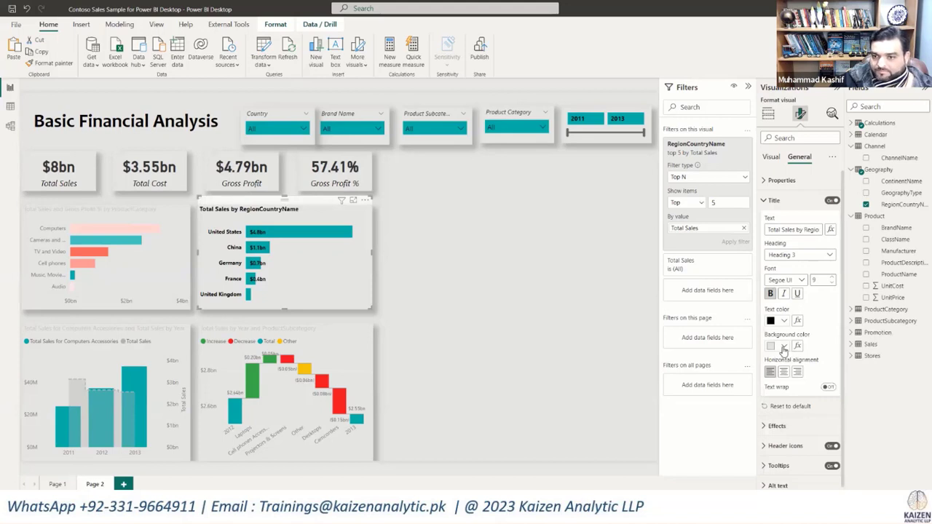
Step: Change the country chart title's background to medium gray and center the title horizontally
{"action": "left_click", "coordinate": [783, 350]}
{"action": "left_click", "coordinate": [809, 191]}
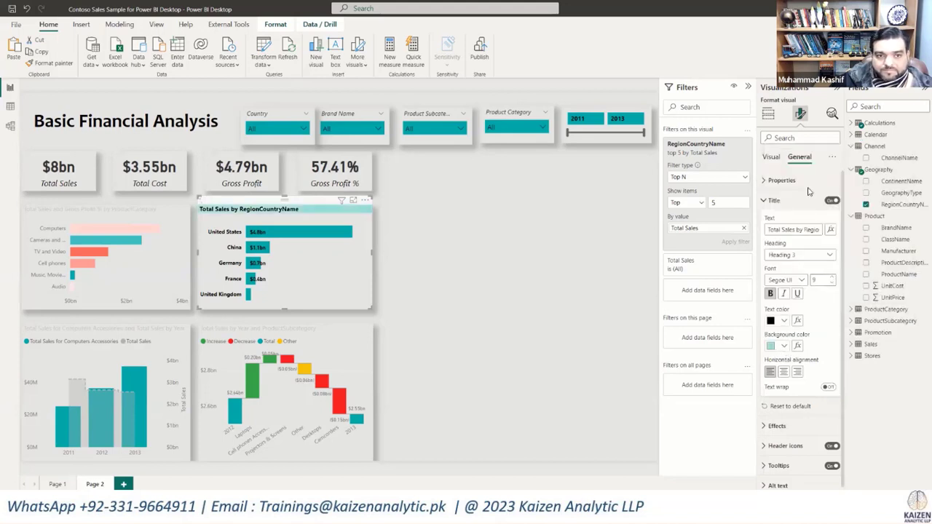
{"action": "left_click", "coordinate": [784, 347]}
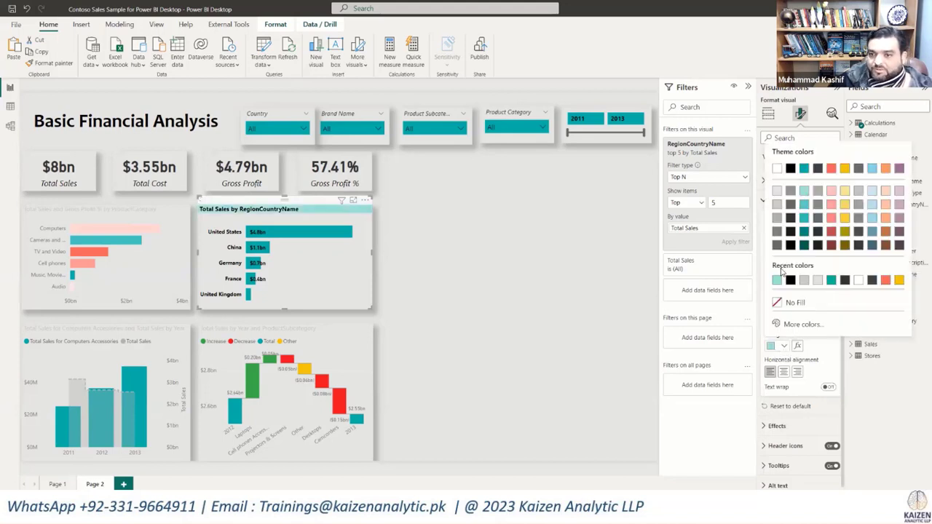
{"action": "left_click", "coordinate": [778, 222]}
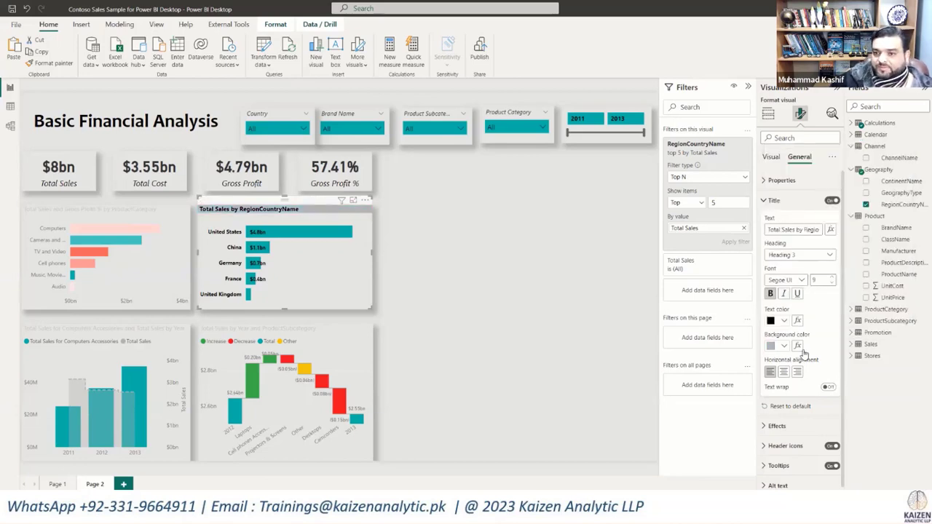
{"action": "left_click", "coordinate": [784, 372]}
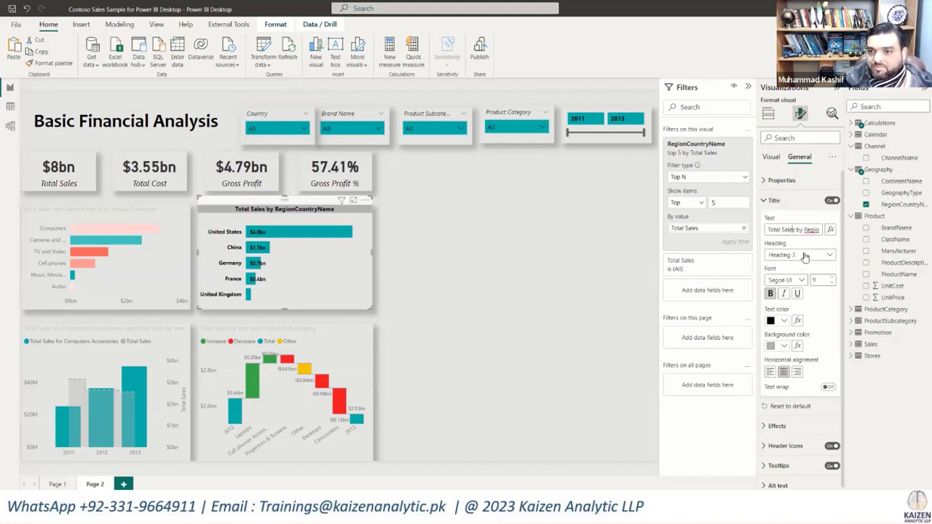
Step: Shorten the country chart's title text to "Sales by Country"
{"action": "key", "text": "Delete"}
{"action": "key", "text": "Delete"}
{"action": "key", "text": "Delete"}
{"action": "key", "text": "Delete"}
{"action": "key", "text": "Delete"}
{"action": "key", "text": "Delete"}
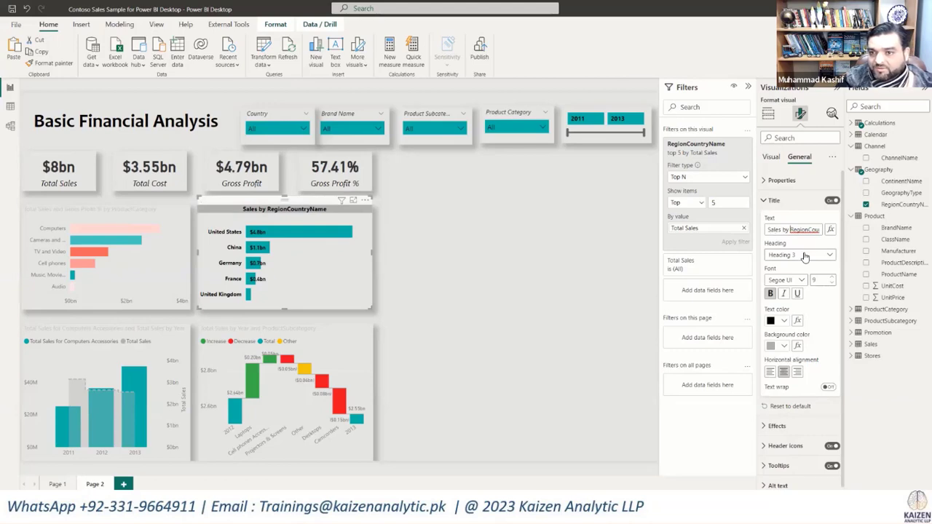
{"action": "key", "text": "Delete"}
{"action": "key", "text": "Delete"}
{"action": "key", "text": "Delete"}
{"action": "key", "text": "Delete"}
{"action": "key", "text": "Delete"}
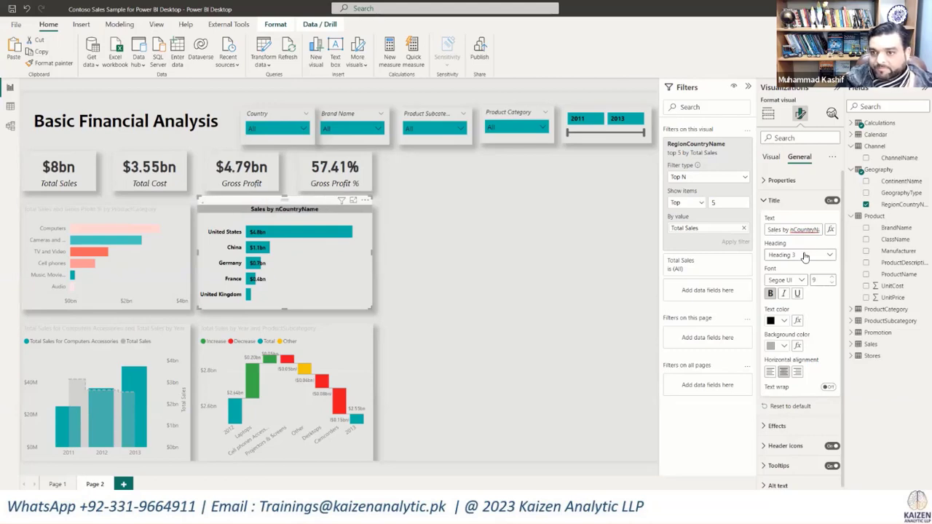
{"action": "key", "text": "Delete"}
{"action": "key", "text": "Delete"}
{"action": "key", "text": "Delete"}
{"action": "key", "text": "Delete"}
{"action": "key", "text": "Delete"}
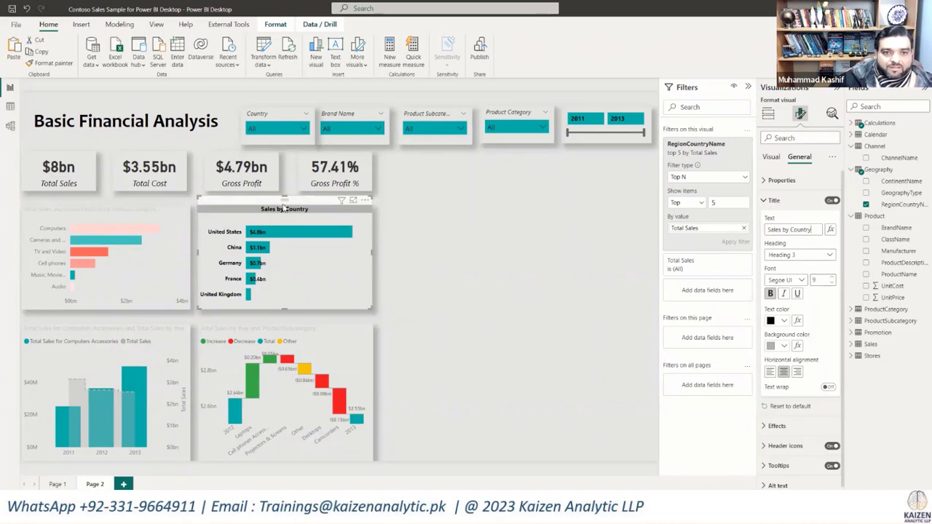
Step: Copy the Sales by Country chart's formatting onto the Total Sales and Gross Profit % by ProductCategory chart with the format painter
{"action": "left_click", "coordinate": [50, 62]}
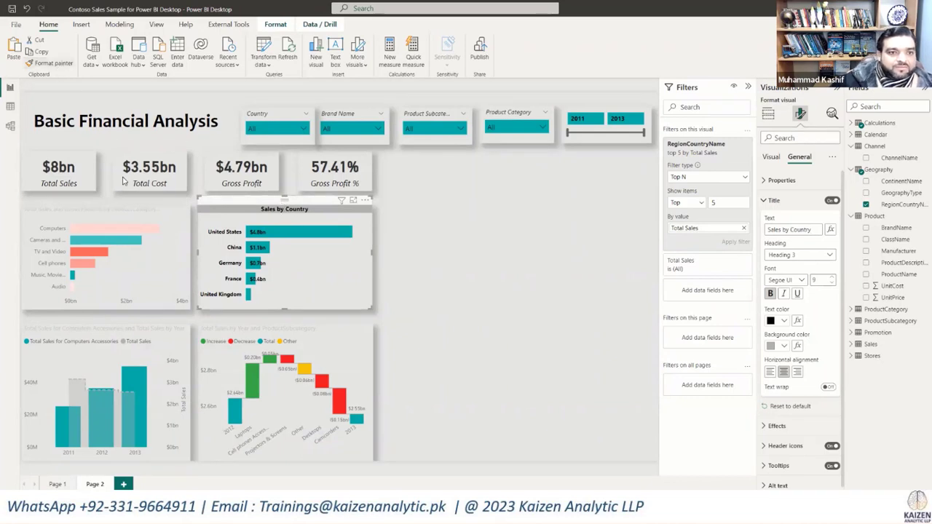
{"action": "left_click", "coordinate": [127, 216]}
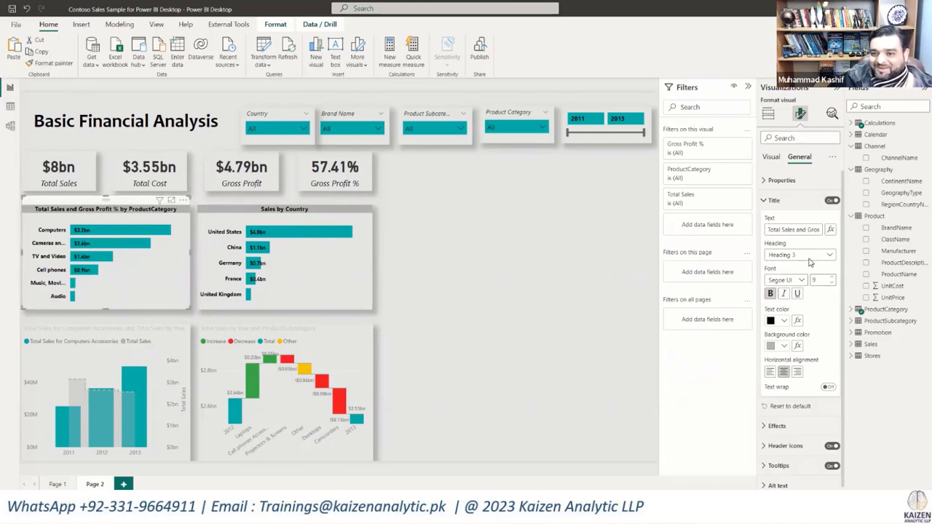
{"action": "scroll", "coordinate": [788, 419], "scroll_direction": "down", "scroll_amount": 1}
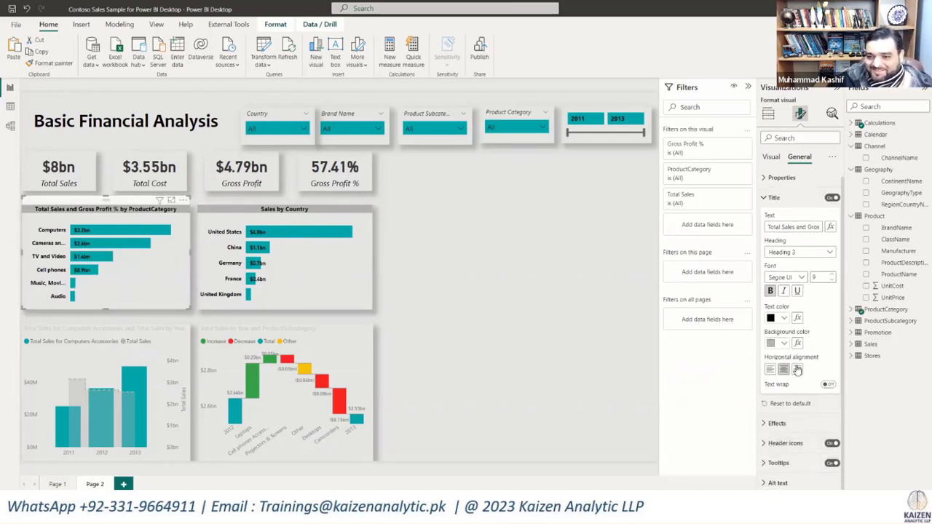
Step: Apply gradient conditional formatting to the product category chart's bars, based on Gross Profit % with a white middle color
{"action": "left_click", "coordinate": [771, 159]}
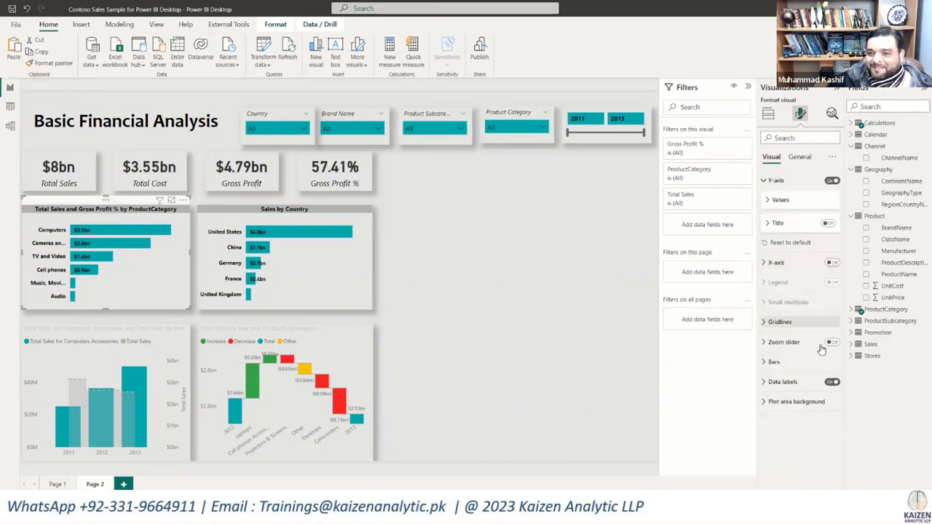
{"action": "left_click", "coordinate": [771, 363]}
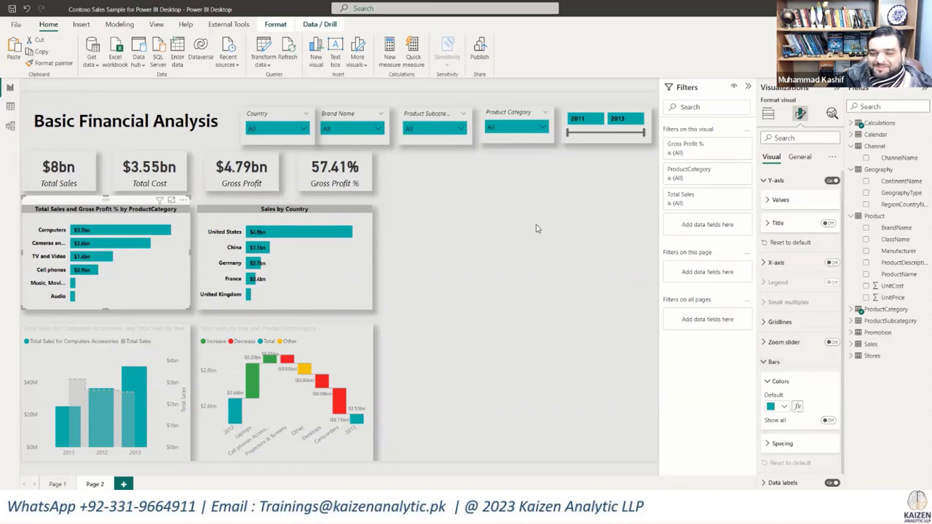
{"action": "left_click", "coordinate": [368, 197]}
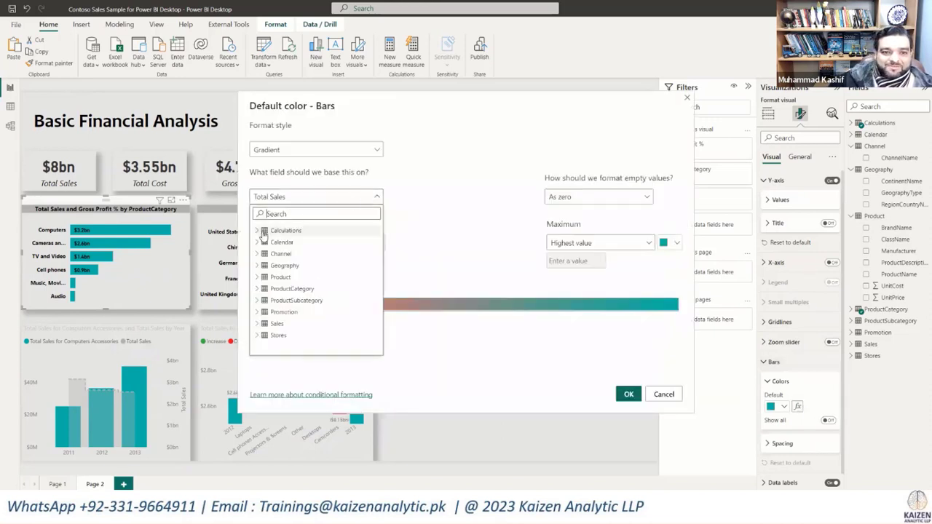
{"action": "left_click", "coordinate": [256, 230]}
{"action": "left_click", "coordinate": [276, 266]}
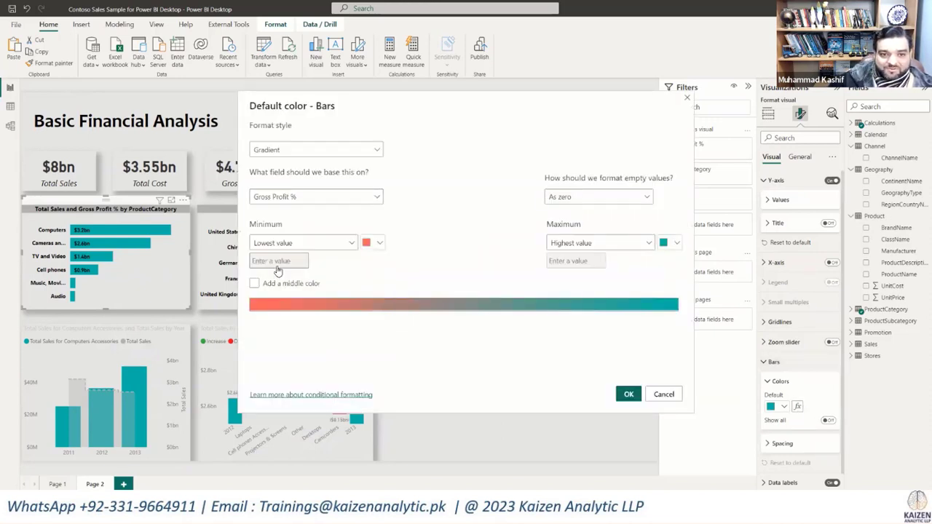
{"action": "left_click", "coordinate": [254, 283]}
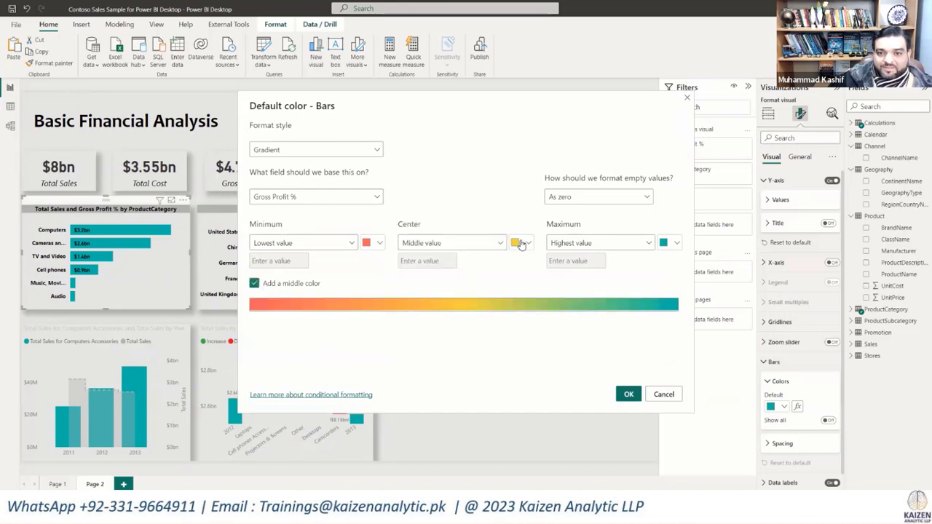
{"action": "left_click", "coordinate": [525, 244]}
{"action": "left_click", "coordinate": [525, 249]}
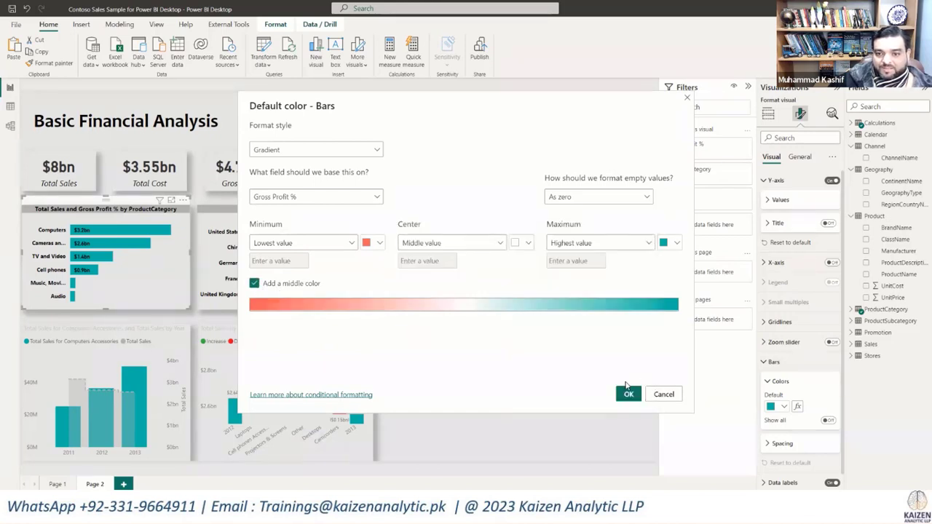
{"action": "left_click", "coordinate": [628, 394]}
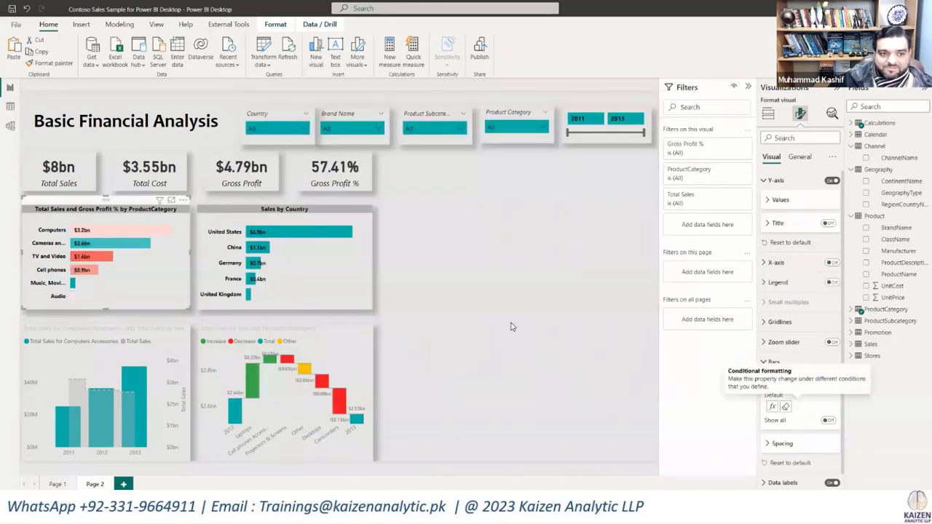
Step: Change the product category chart's title text to "Sales and Gross Profit % by Product Category"
{"action": "left_click", "coordinate": [511, 327]}
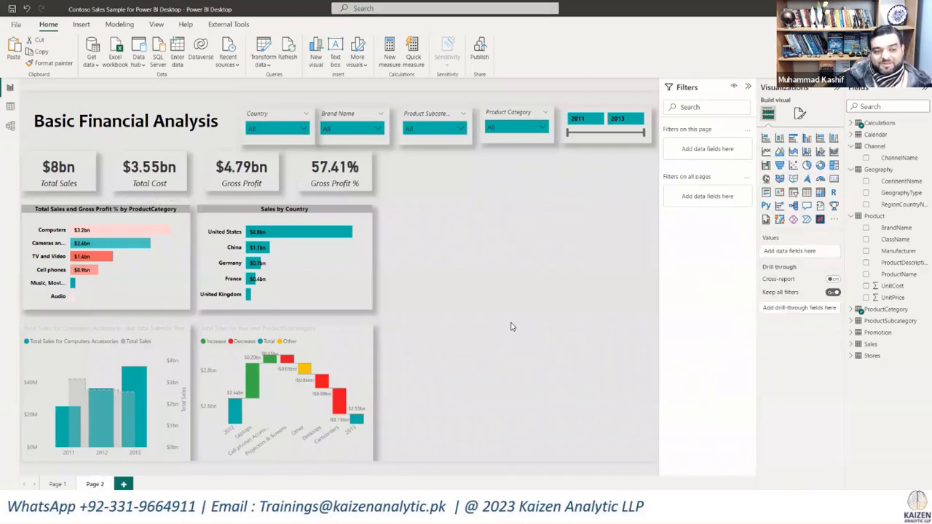
{"action": "left_click", "coordinate": [107, 212]}
{"action": "left_click", "coordinate": [801, 113]}
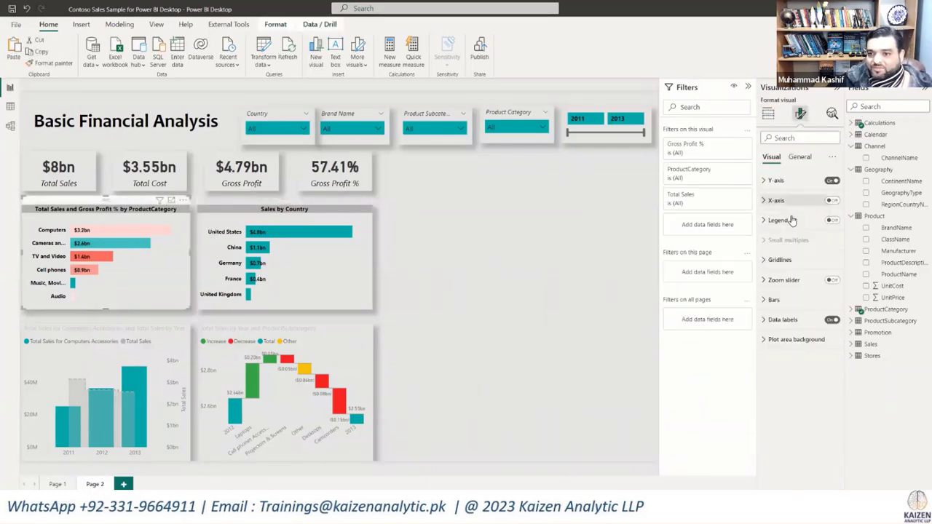
{"action": "left_click", "coordinate": [799, 157]}
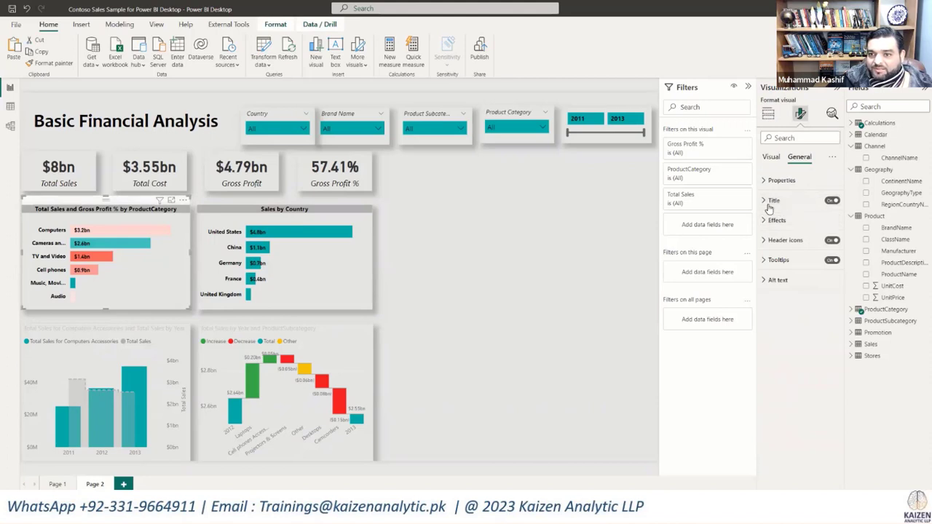
{"action": "left_click", "coordinate": [774, 200]}
{"action": "left_click", "coordinate": [783, 230]}
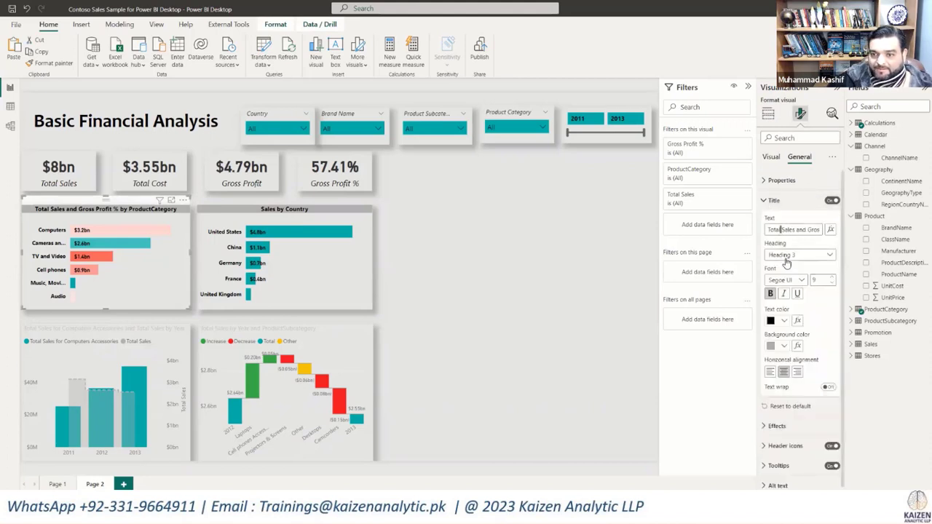
{"action": "key", "text": "BackSpace"}
{"action": "key", "text": "BackSpace"}
{"action": "key", "text": "BackSpace"}
{"action": "key", "text": "BackSpace"}
{"action": "key", "text": "BackSpace"}
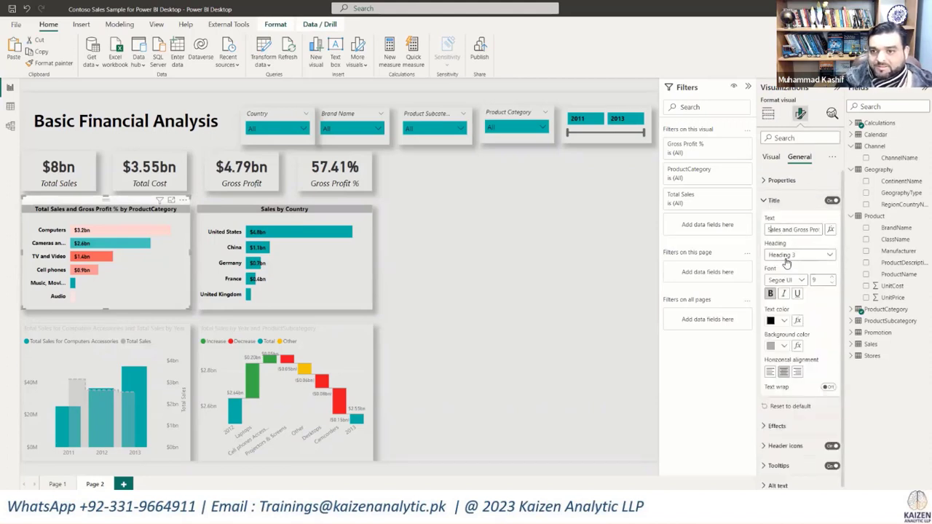
{"action": "key", "text": "Right"}
{"action": "key", "text": "Right"}
{"action": "key", "text": "Right"}
{"action": "key", "text": "Right"}
{"action": "key", "text": "Right"}
{"action": "key", "text": "Right"}
{"action": "key", "text": "Right"}
{"action": "key", "text": "Right"}
{"action": "key", "text": "Right"}
{"action": "key", "text": "Right"}
{"action": "key", "text": "Right"}
{"action": "key", "text": "Right"}
{"action": "key", "text": "Right"}
{"action": "key", "text": "Right"}
{"action": "key", "text": "Right"}
{"action": "key", "text": "Right"}
{"action": "key", "text": "Right"}
{"action": "key", "text": "Right"}
{"action": "key", "text": "Right"}
{"action": "key", "text": "Right"}
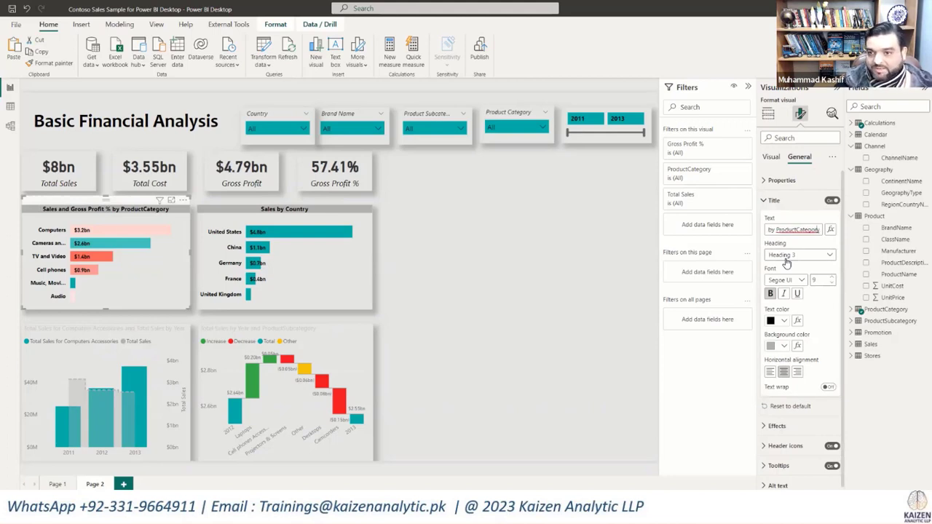
{"action": "key", "text": "Left"}
{"action": "key", "text": "Left"}
{"action": "key", "text": "Left"}
{"action": "key", "text": "Left"}
{"action": "key", "text": "Left"}
{"action": "key", "text": "Left"}
{"action": "key", "text": "Left"}
{"action": "key", "text": "Left"}
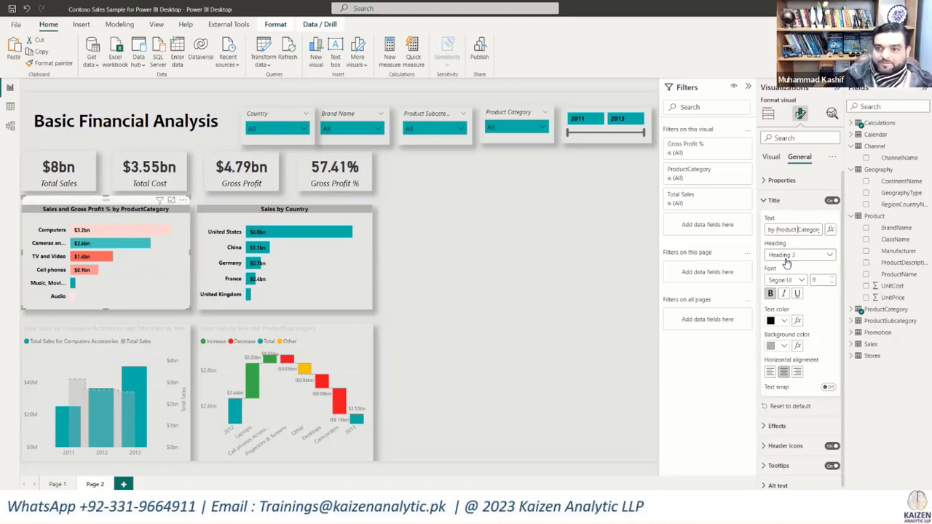
{"action": "left_click", "coordinate": [820, 246]}
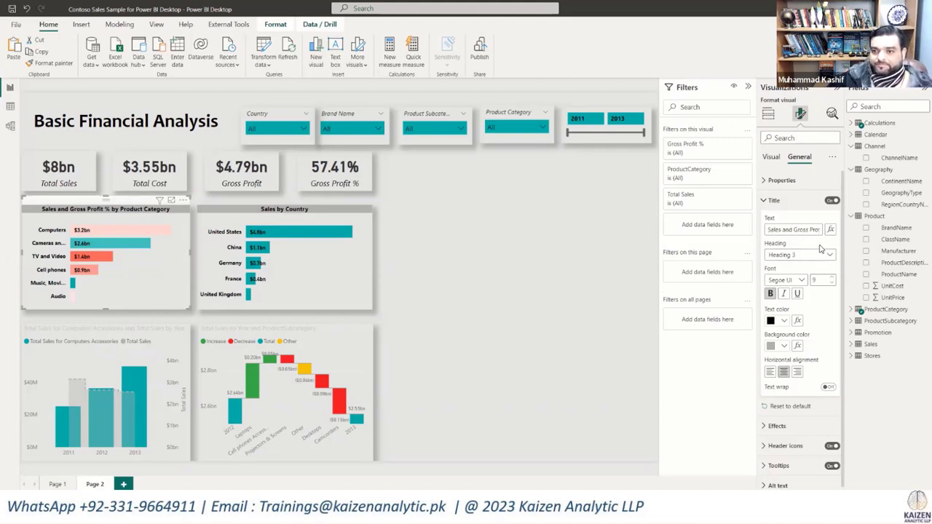
{"action": "left_click", "coordinate": [493, 274]}
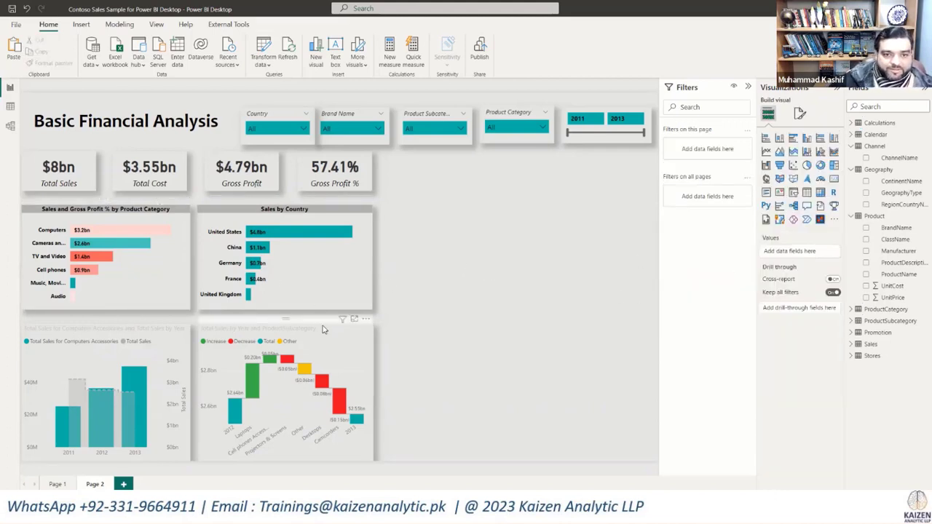
Step: Copy the Sales by Country chart's formatting onto the Total Sales by Year and ProductSubcategory waterfall chart with the format painter
{"action": "left_click", "coordinate": [317, 216]}
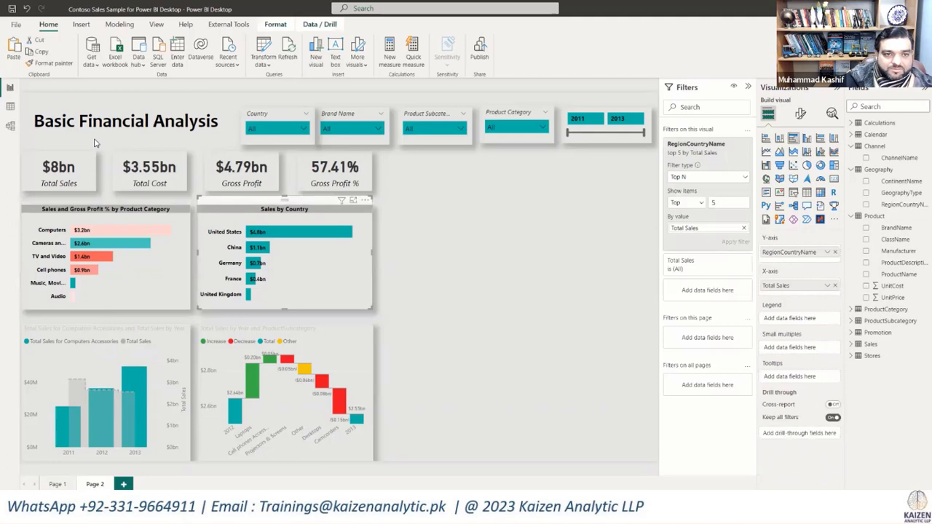
{"action": "left_click", "coordinate": [50, 63]}
{"action": "left_click", "coordinate": [330, 347]}
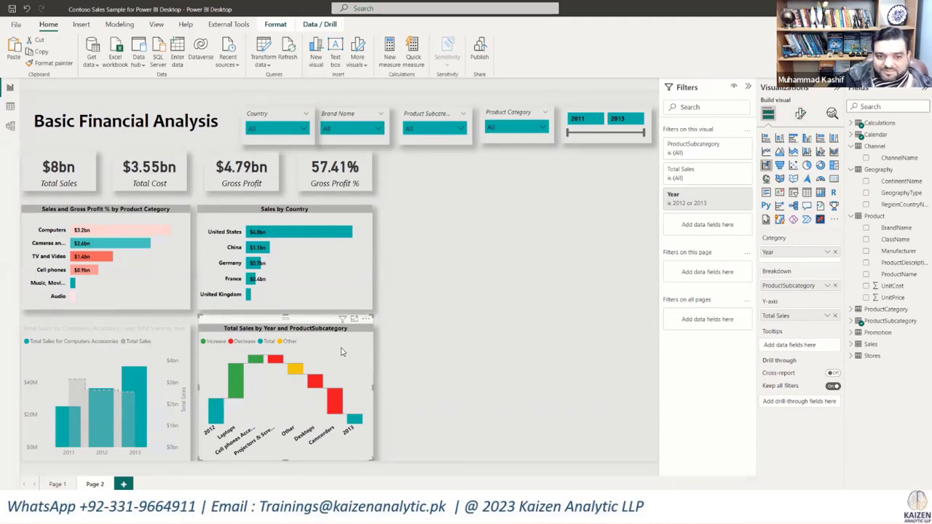
{"action": "mouse_move", "coordinate": [285, 315]}
{"action": "left_mouse_down"}
{"action": "mouse_move", "coordinate": [285, 277]}
{"action": "mouse_move", "coordinate": [285, 315]}
{"action": "left_mouse_up"}
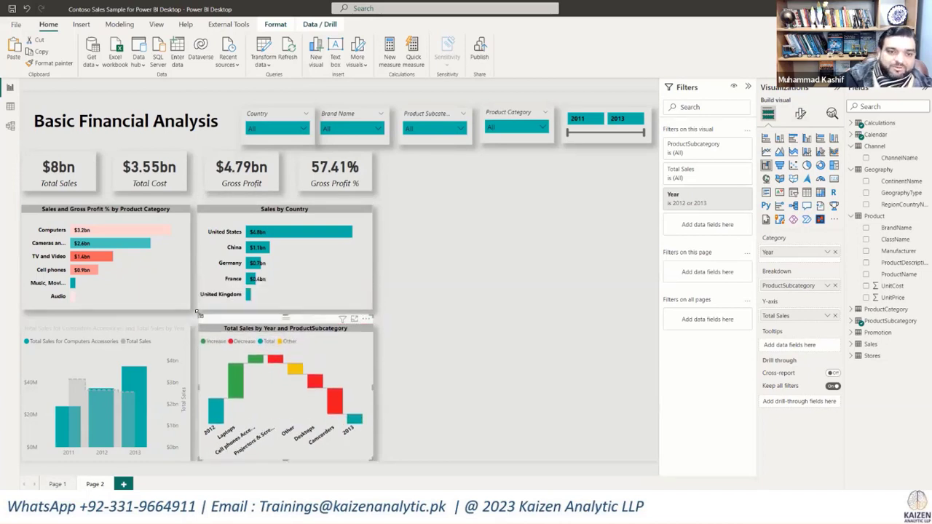
Step: Copy the waterfall chart's formatting onto the Total Sales for Computers Accessories and Total Sales by Year chart with the format painter
{"action": "left_click", "coordinate": [86, 327]}
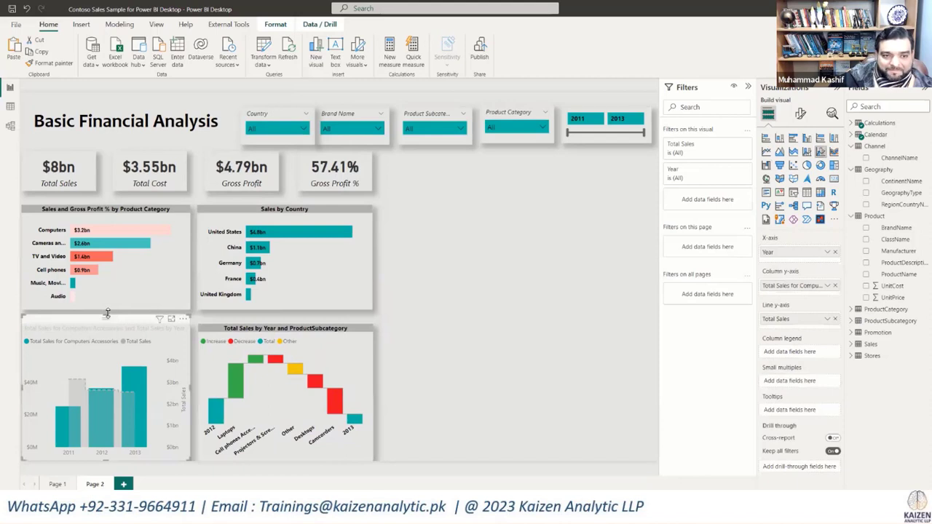
{"action": "left_click_drag", "start_coordinate": [106, 310], "coordinate": [107, 311]}
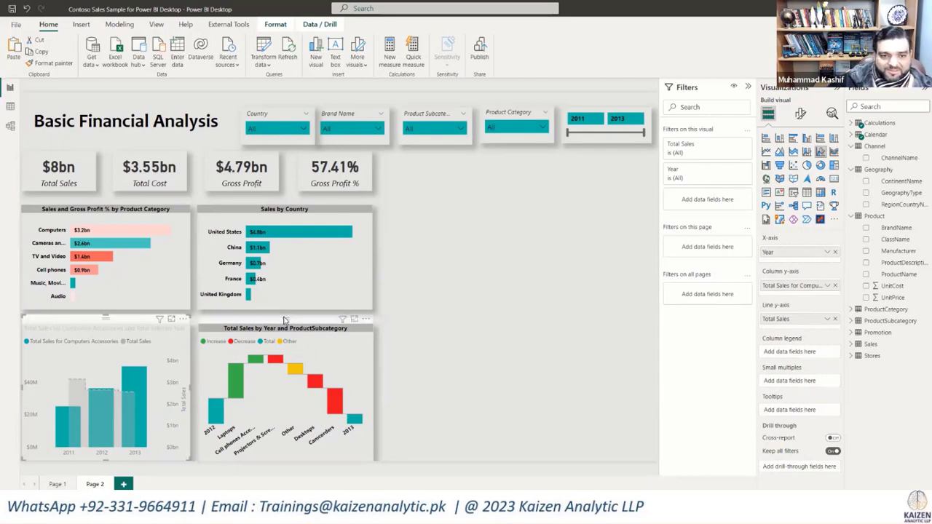
{"action": "left_click", "coordinate": [284, 320]}
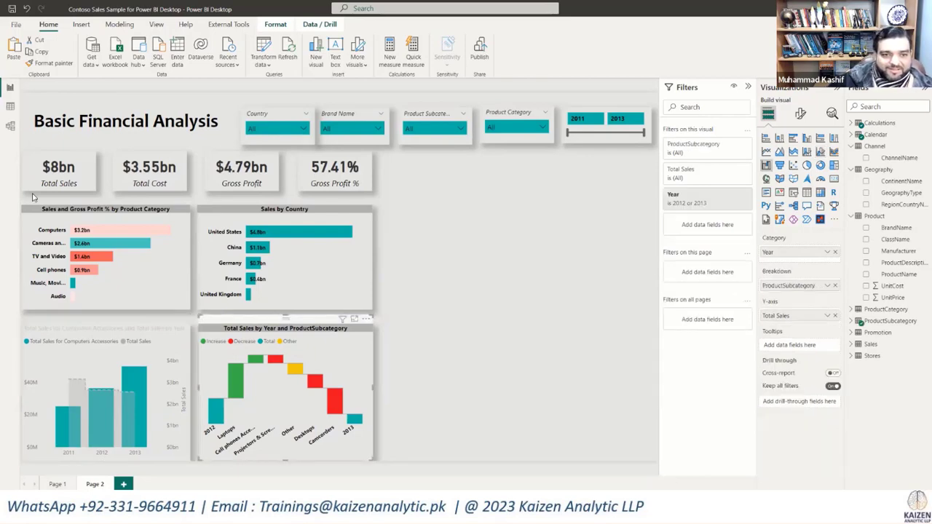
{"action": "left_click", "coordinate": [74, 326]}
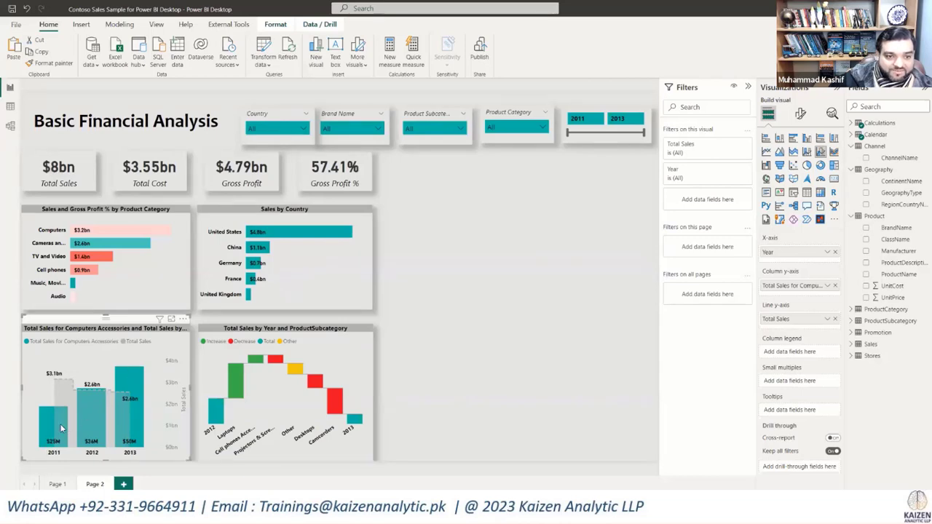
Step: Insert a matrix visual and size it to fill the empty area beside the charts and KPI cards
{"action": "left_click", "coordinate": [520, 333]}
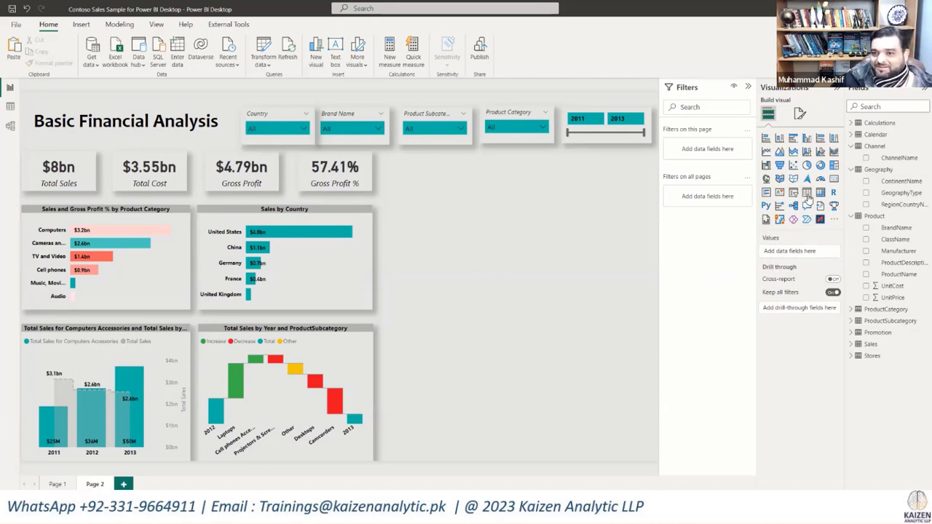
{"action": "left_click_drag", "start_coordinate": [826, 195], "coordinate": [403, 207]}
{"action": "left_click_drag", "start_coordinate": [501, 314], "coordinate": [651, 457]}
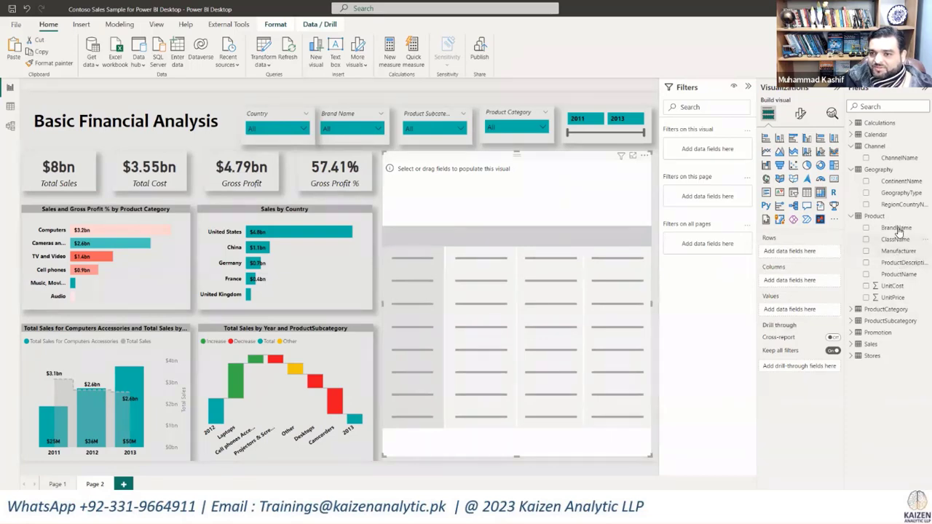
Step: Add ProductCategory and, beneath it, ProductSubcategory as the matrix's row fields
{"action": "left_click", "coordinate": [852, 321]}
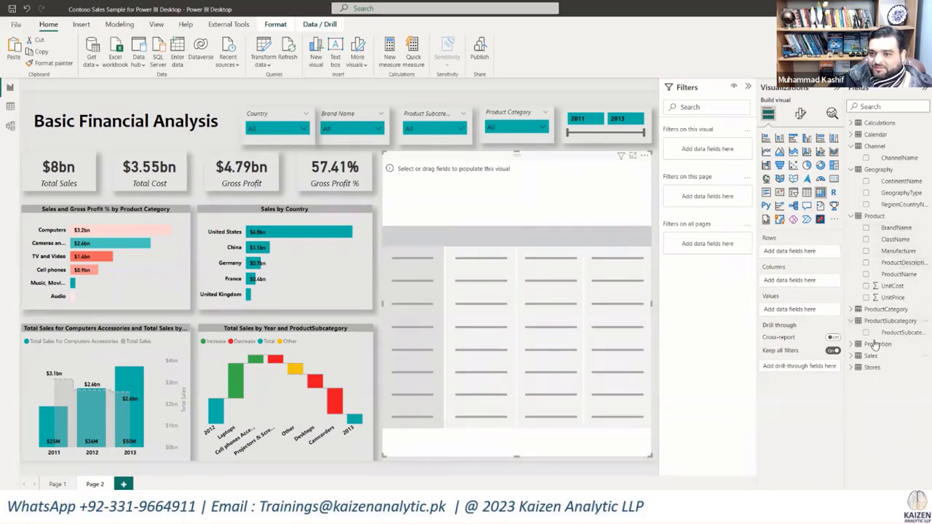
{"action": "left_click", "coordinate": [852, 310]}
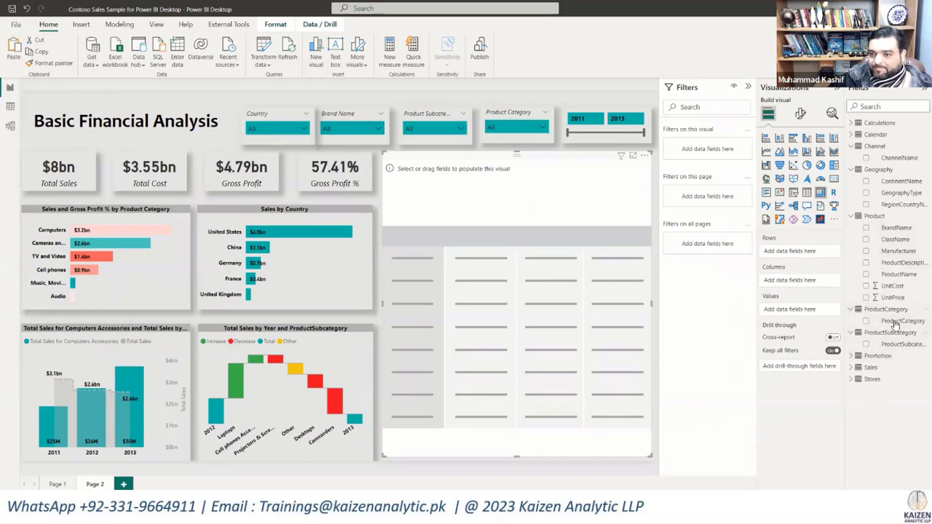
{"action": "left_click_drag", "start_coordinate": [897, 321], "coordinate": [797, 252]}
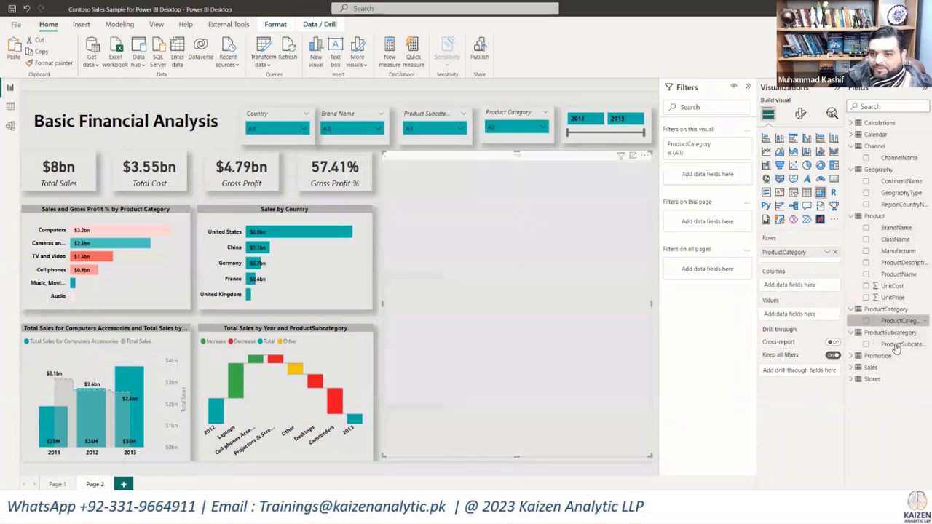
{"action": "left_click_drag", "start_coordinate": [897, 344], "coordinate": [798, 265]}
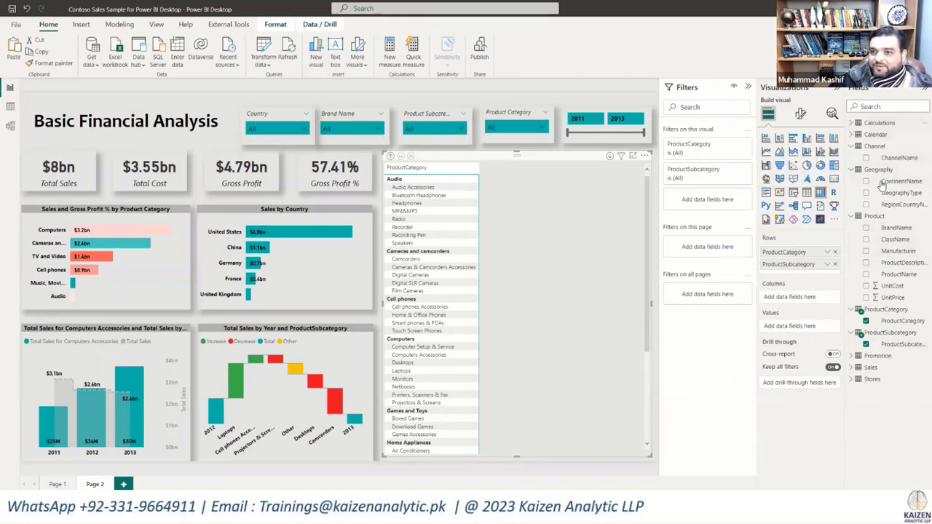
Step: Delete Column1 of the Calculations table from the model
{"action": "left_click", "coordinate": [850, 122]}
{"action": "right_click", "coordinate": [885, 135]}
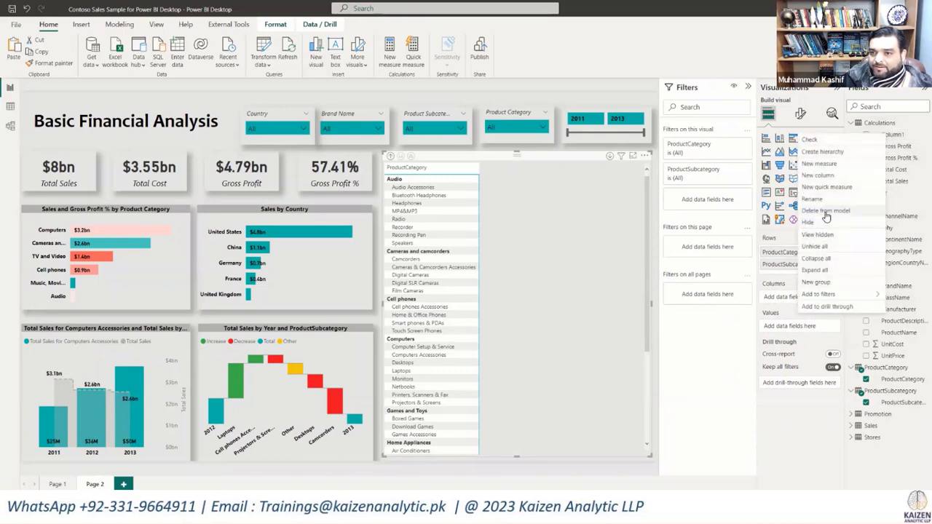
{"action": "left_click", "coordinate": [825, 211]}
{"action": "left_click", "coordinate": [519, 281]}
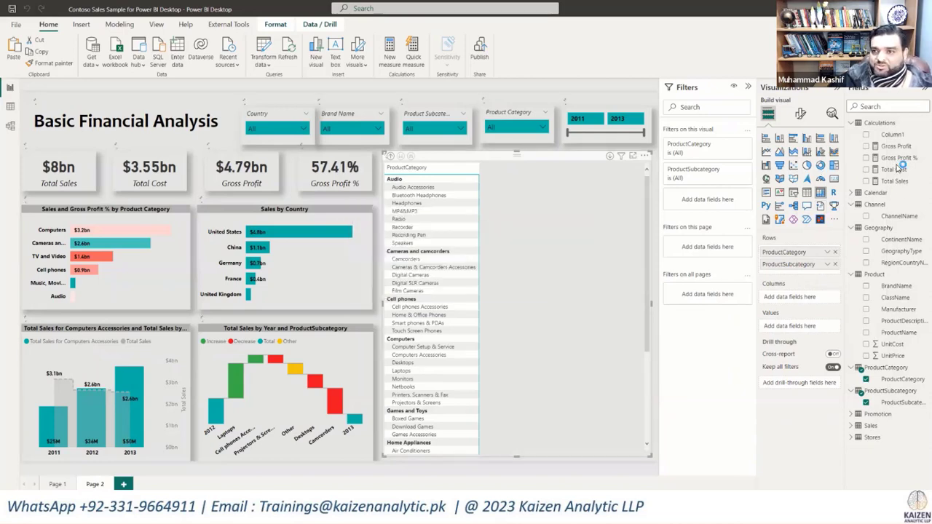
Step: Add Gross Profit % as the matrix's values and turn off its row and column subtotals
{"action": "left_click", "coordinate": [866, 158]}
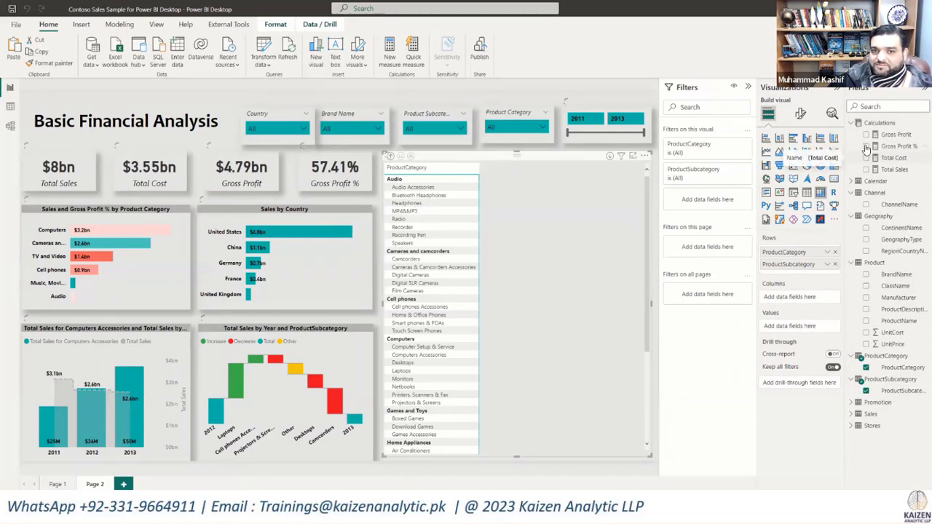
{"action": "left_click", "coordinate": [866, 146]}
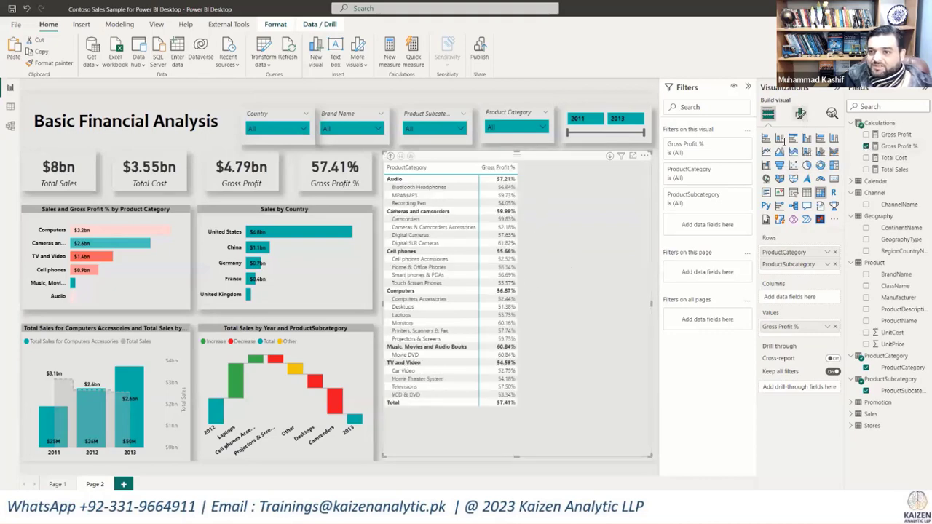
{"action": "left_click", "coordinate": [801, 114]}
{"action": "left_click", "coordinate": [831, 301]}
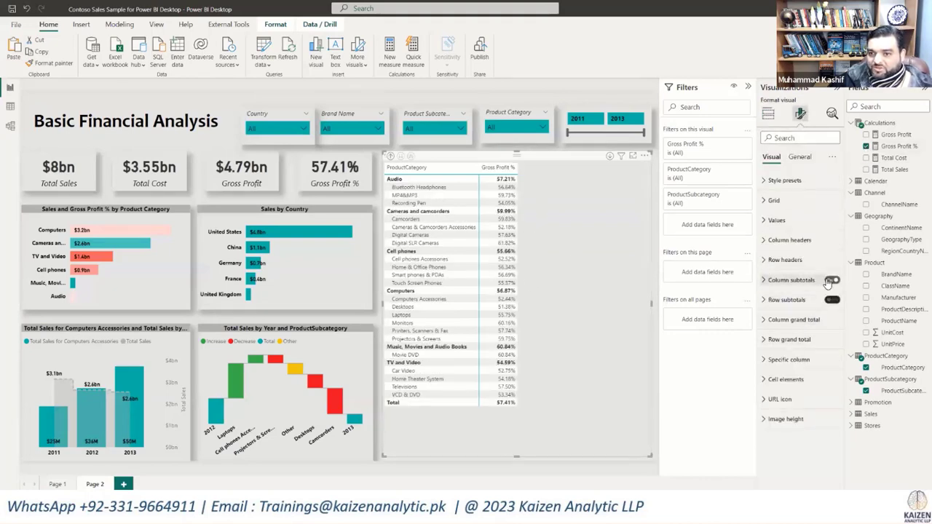
{"action": "left_click", "coordinate": [830, 281]}
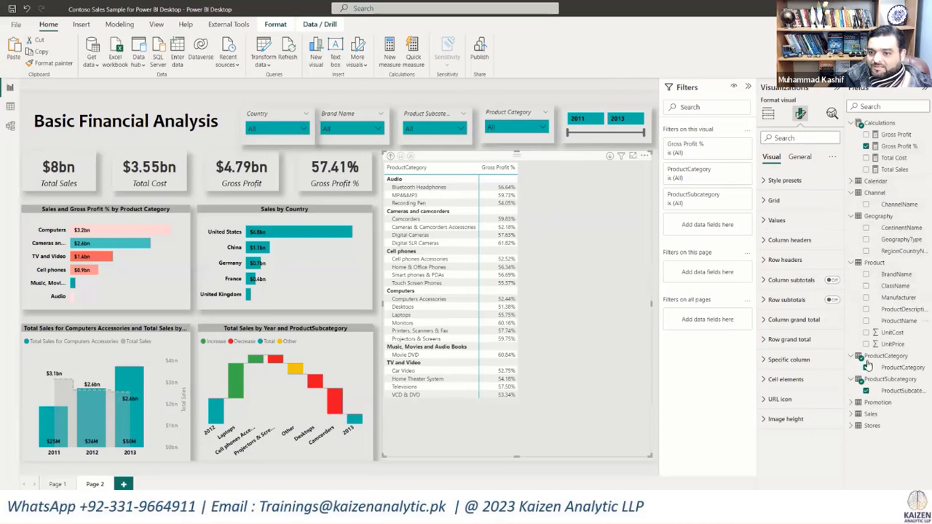
Step: Add Year from the Calendar table as the matrix's column field
{"action": "left_click", "coordinate": [852, 263]}
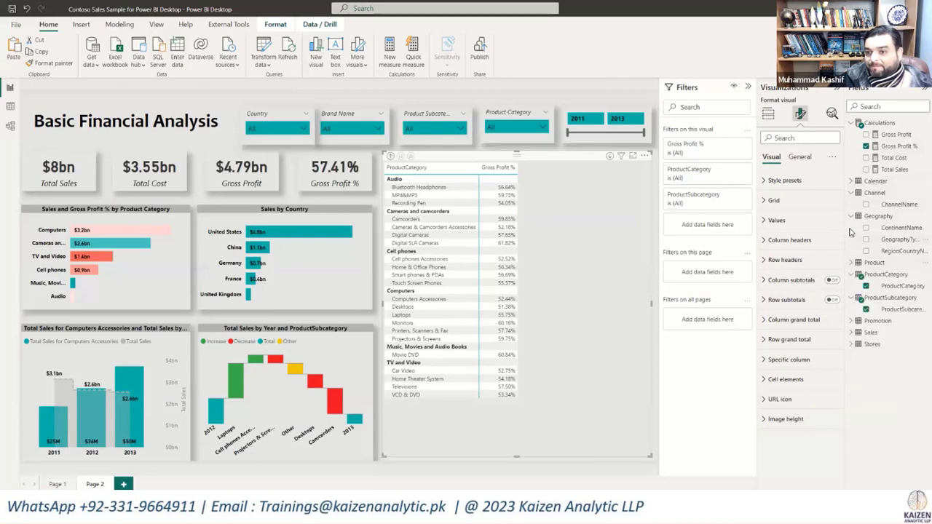
{"action": "left_click", "coordinate": [851, 217]}
{"action": "left_click", "coordinate": [851, 263]}
{"action": "left_click", "coordinate": [851, 240]}
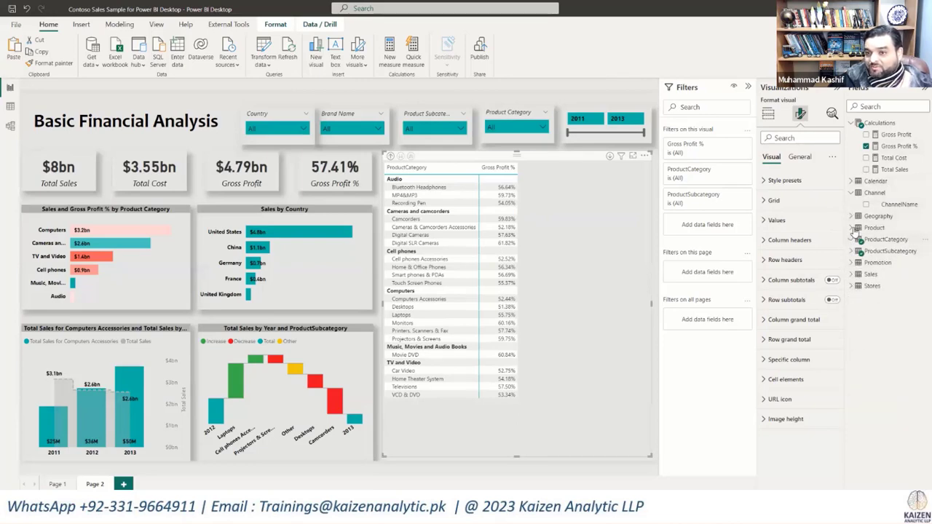
{"action": "left_click", "coordinate": [851, 182]}
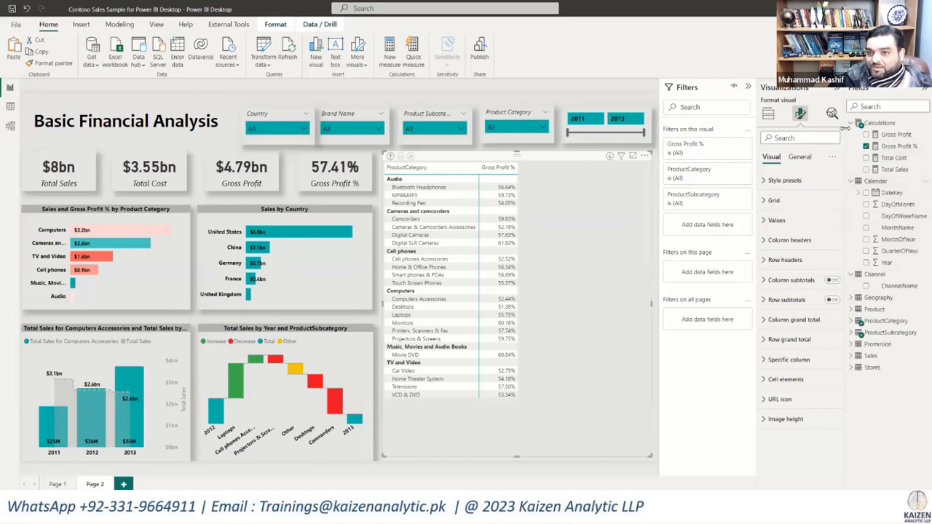
{"action": "left_click", "coordinate": [852, 125]}
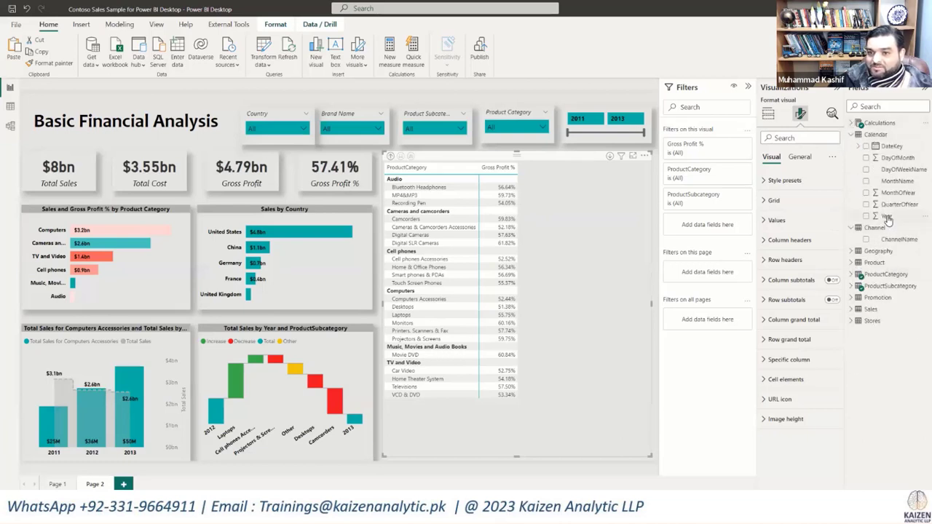
{"action": "left_click", "coordinate": [768, 114]}
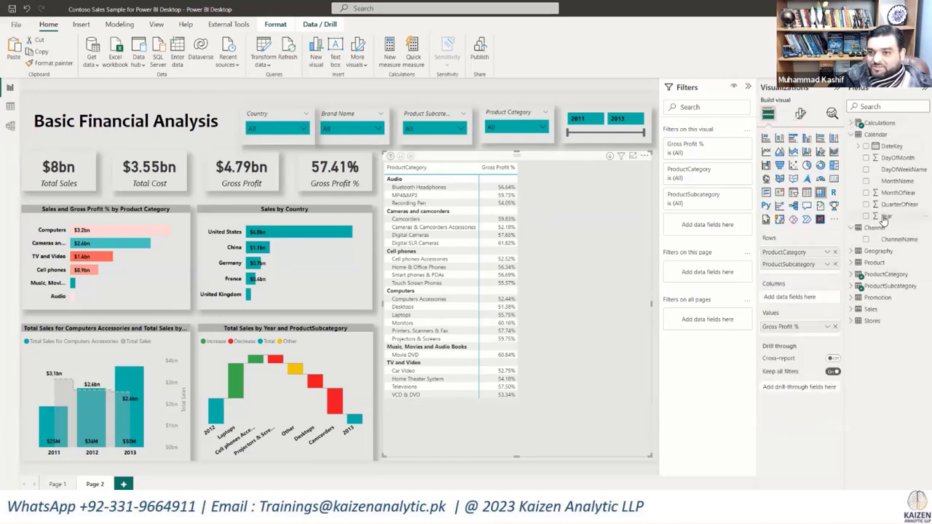
{"action": "left_click_drag", "start_coordinate": [880, 218], "coordinate": [801, 297]}
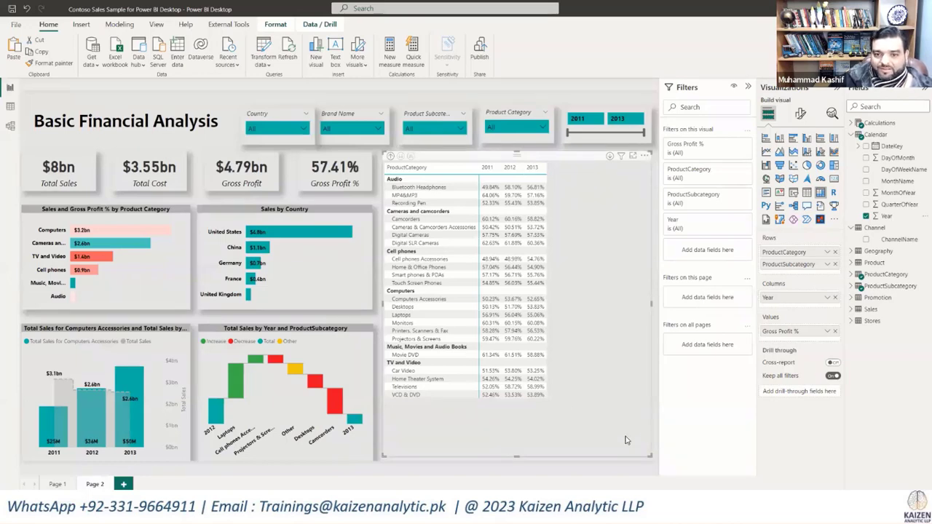
Step: Set up a gradient background color on the matrix's Gross Profit % values, with light red for the lowest and light teal for the highest value
{"action": "left_click", "coordinate": [801, 115]}
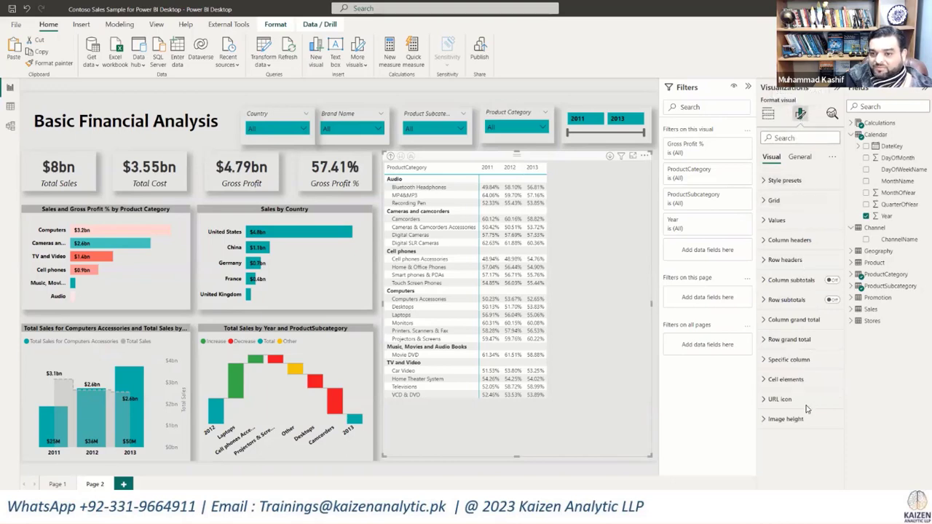
{"action": "left_click", "coordinate": [769, 113]}
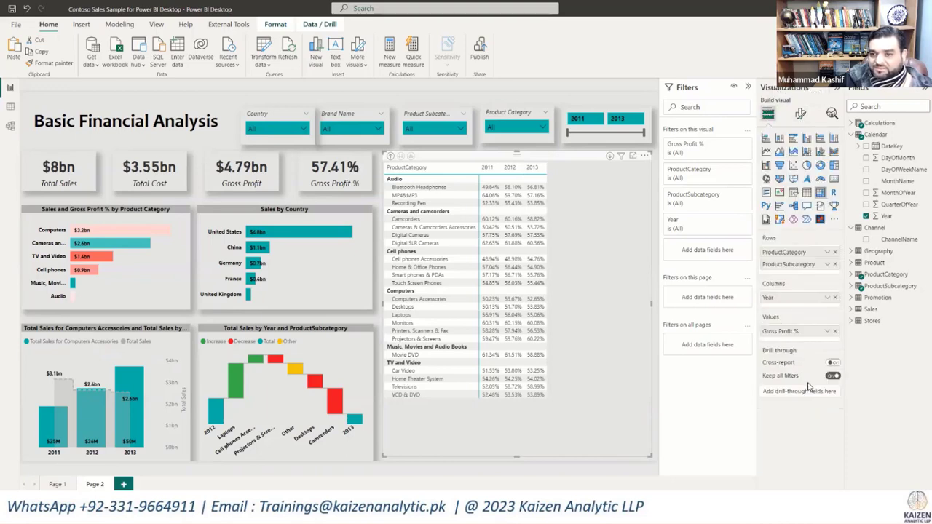
{"action": "left_click", "coordinate": [828, 332]}
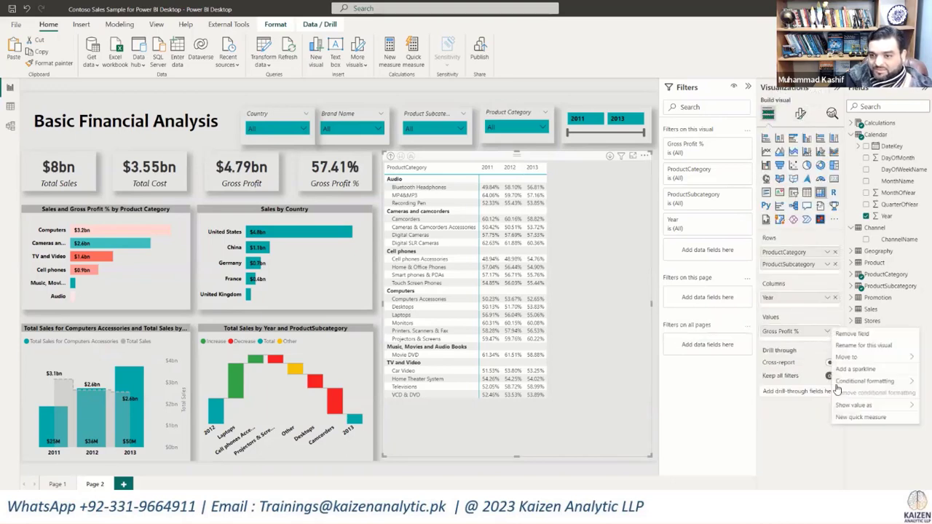
{"action": "mouse_move", "coordinate": [839, 383]}
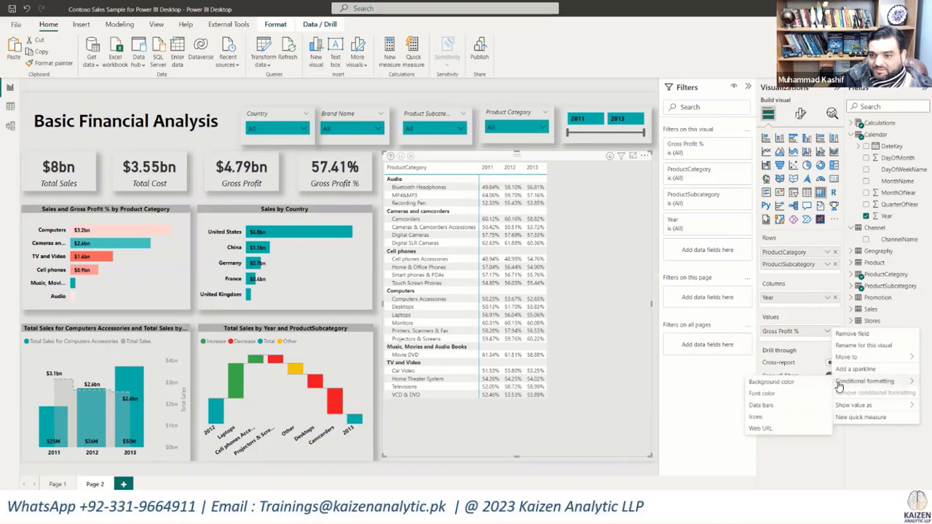
{"action": "left_click", "coordinate": [755, 383]}
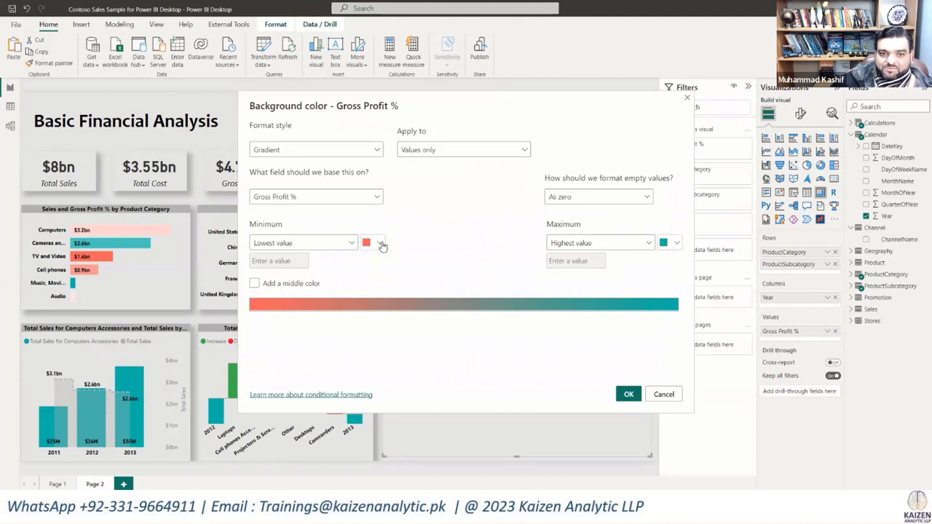
{"action": "left_click", "coordinate": [672, 243]}
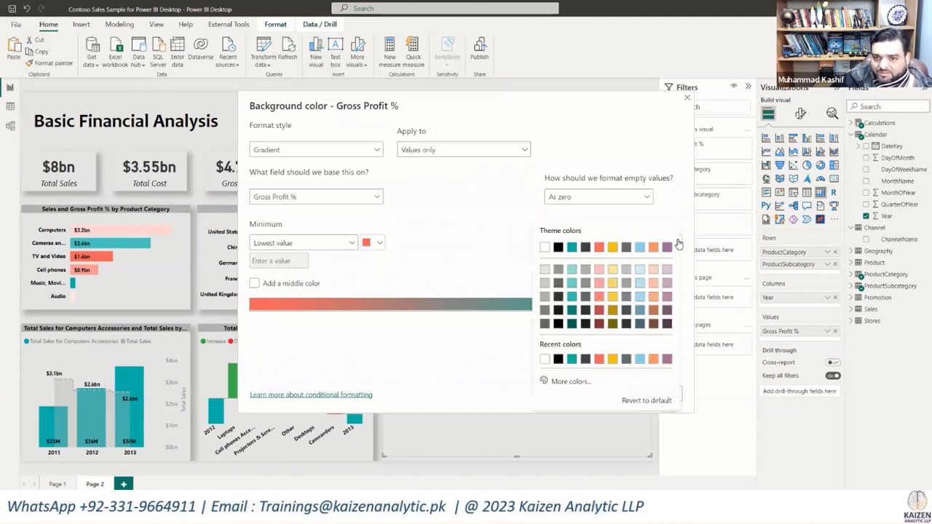
{"action": "left_click", "coordinate": [573, 270]}
{"action": "left_click", "coordinate": [380, 244]}
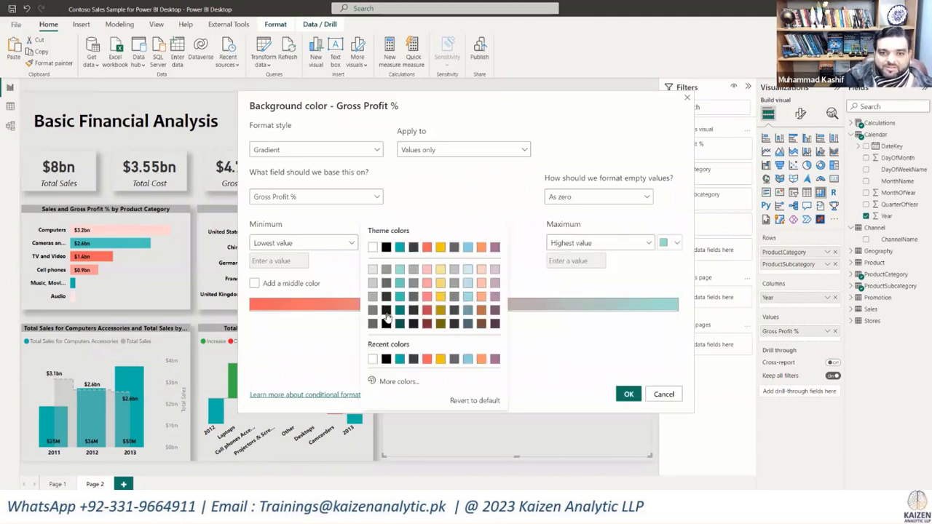
{"action": "left_click", "coordinate": [383, 261]}
Step: Add a white middle color to the Gross Profit % background gradient and apply the conditional formatting
{"action": "left_click", "coordinate": [255, 284]}
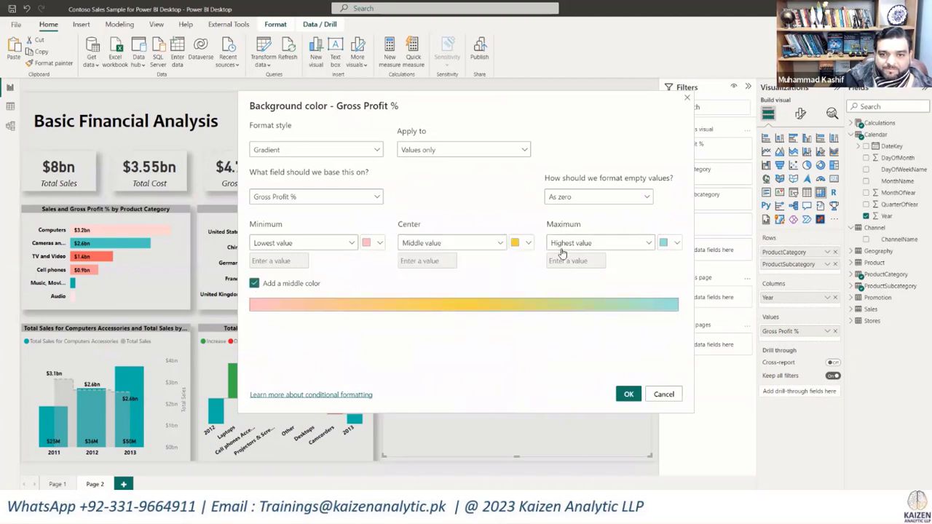
{"action": "left_click", "coordinate": [528, 245]}
{"action": "left_click", "coordinate": [521, 248]}
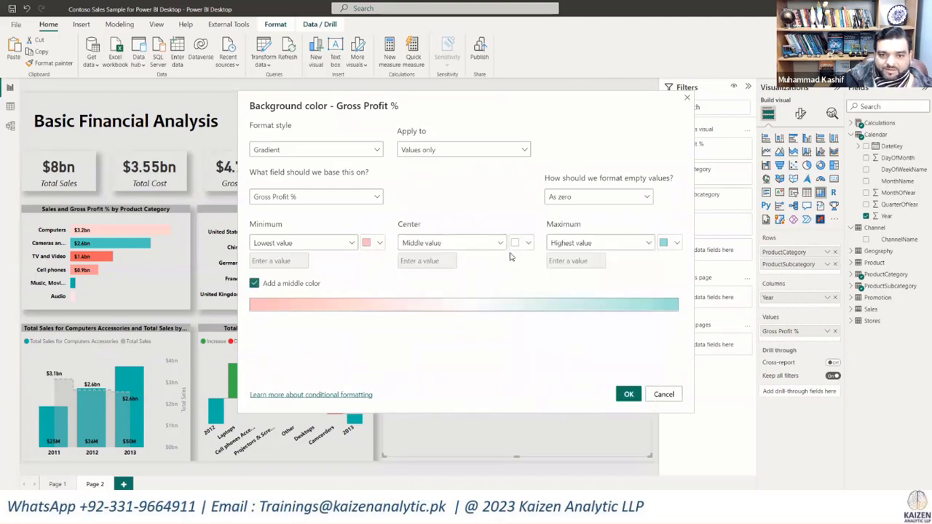
{"action": "left_click", "coordinate": [628, 394]}
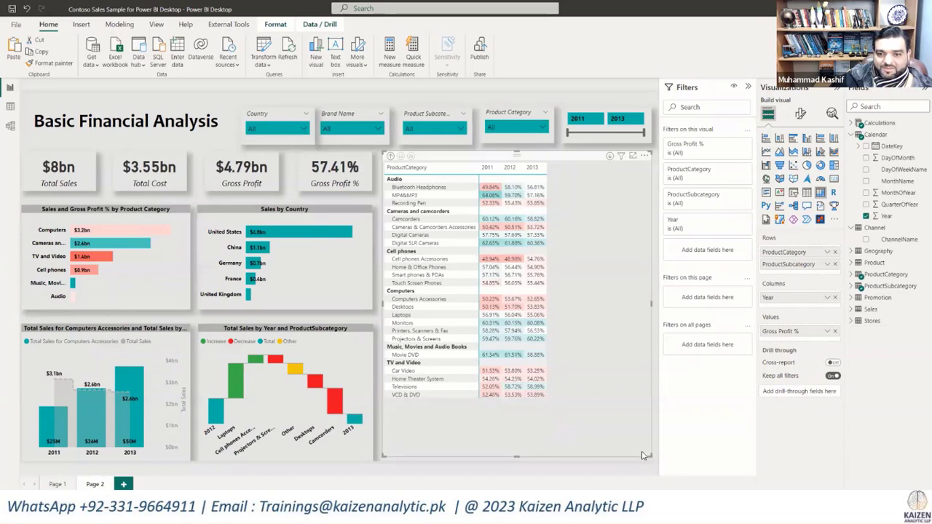
Step: Shrink the matrix to fit its contents and move it down beside the charts, spanning the height of both chart rows
{"action": "mouse_move", "coordinate": [645, 454]}
{"action": "left_mouse_down"}
{"action": "mouse_move", "coordinate": [573, 432]}
{"action": "mouse_move", "coordinate": [552, 410]}
{"action": "mouse_move", "coordinate": [649, 454]}
{"action": "left_mouse_up"}
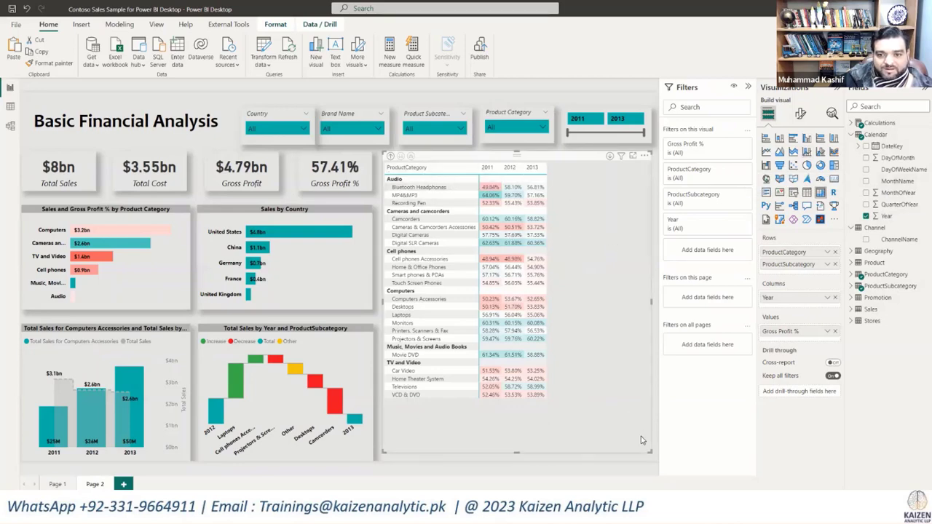
{"action": "mouse_move", "coordinate": [651, 452]}
{"action": "left_mouse_down"}
{"action": "mouse_move", "coordinate": [554, 407]}
{"action": "mouse_move", "coordinate": [649, 460]}
{"action": "left_mouse_up"}
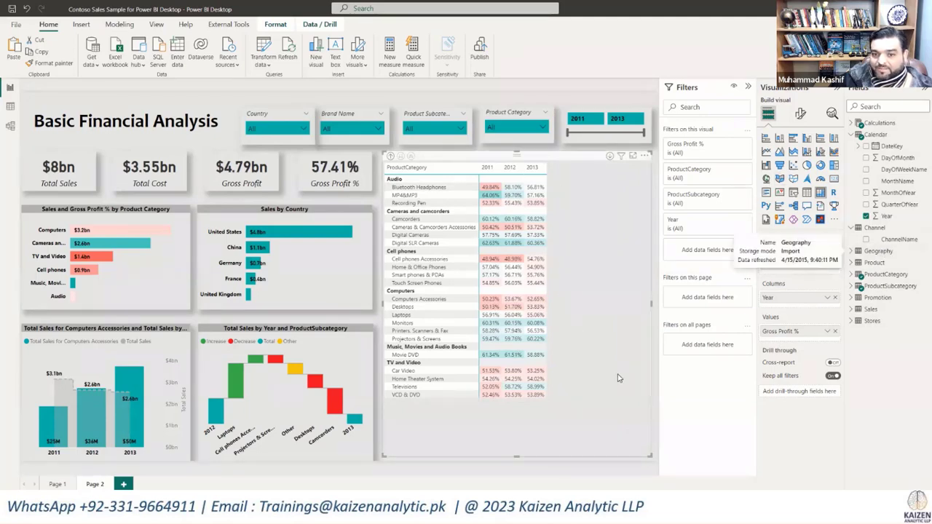
{"action": "left_click_drag", "start_coordinate": [649, 454], "coordinate": [553, 399]}
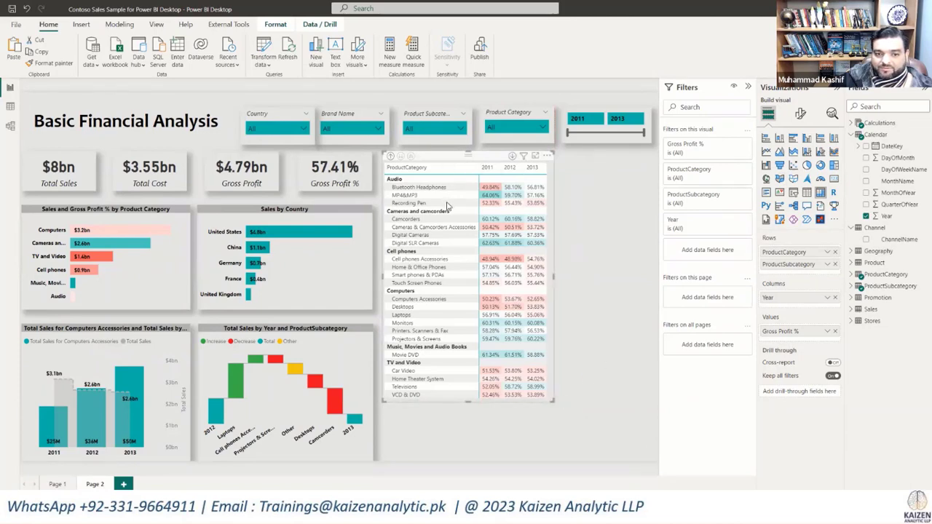
{"action": "left_click_drag", "start_coordinate": [447, 206], "coordinate": [447, 210]}
{"action": "left_click_drag", "start_coordinate": [552, 456], "coordinate": [549, 460]}
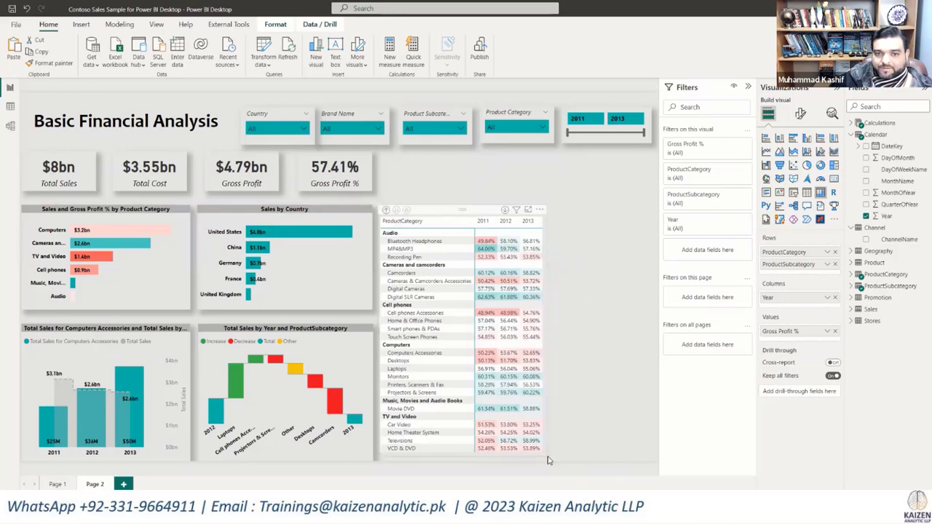
{"action": "left_click_drag", "start_coordinate": [579, 459], "coordinate": [549, 459]}
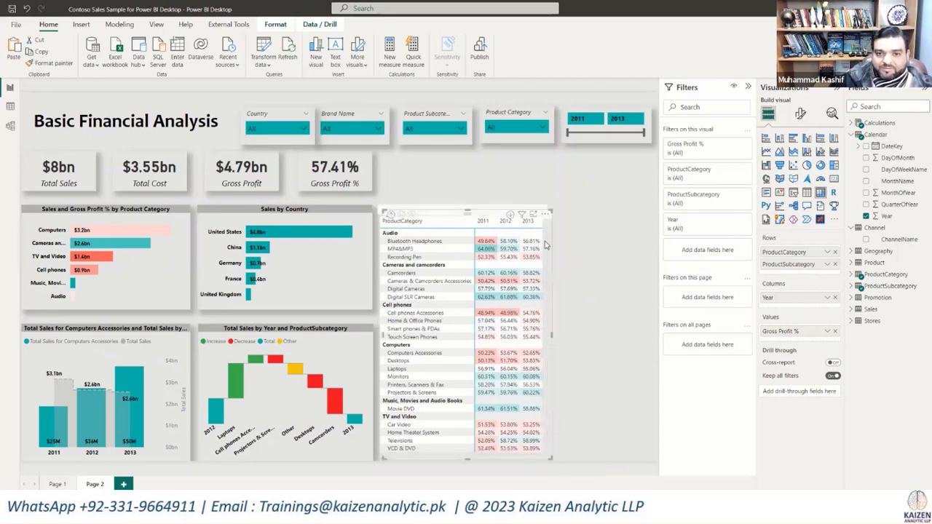
Step: Place a copy of the matrix beside the original and replace its Year column field with ContinentName from the Geography table
{"action": "left_click_drag", "start_coordinate": [484, 218], "coordinate": [614, 209]}
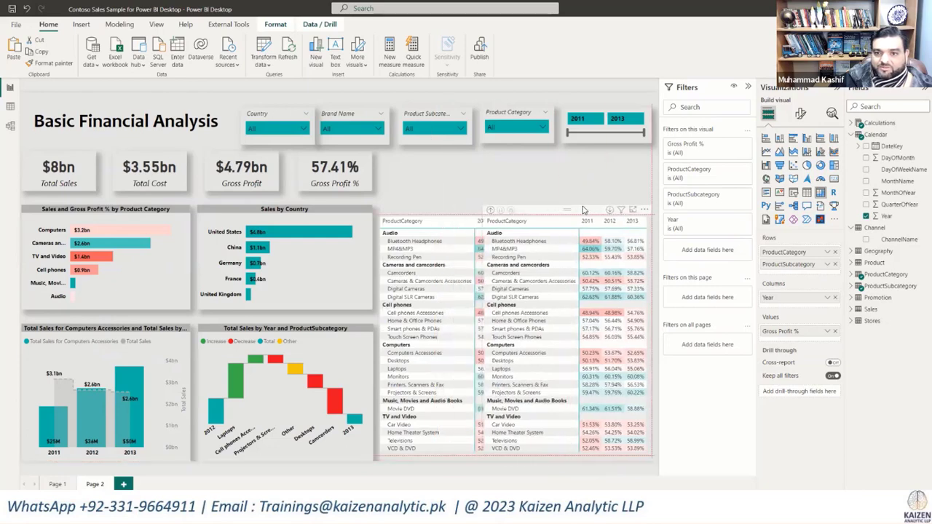
{"action": "left_click", "coordinate": [866, 217]}
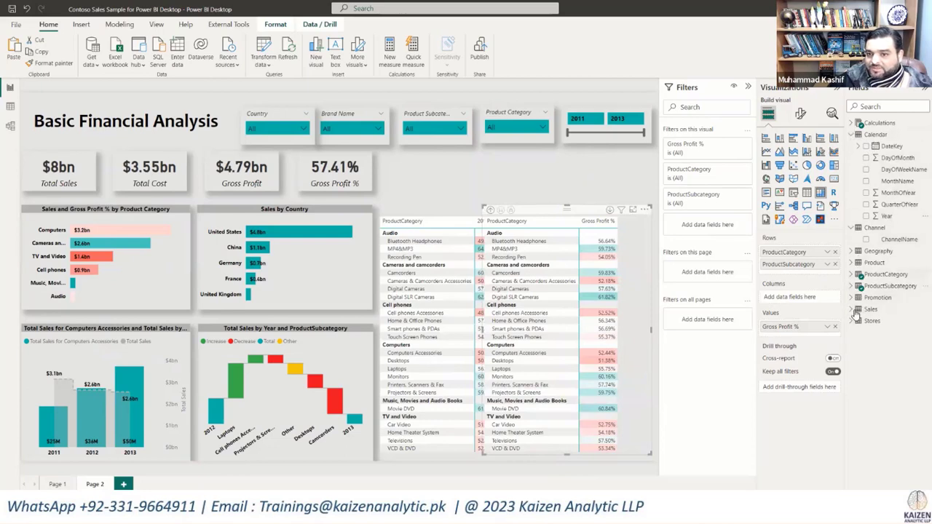
{"action": "left_click", "coordinate": [850, 251]}
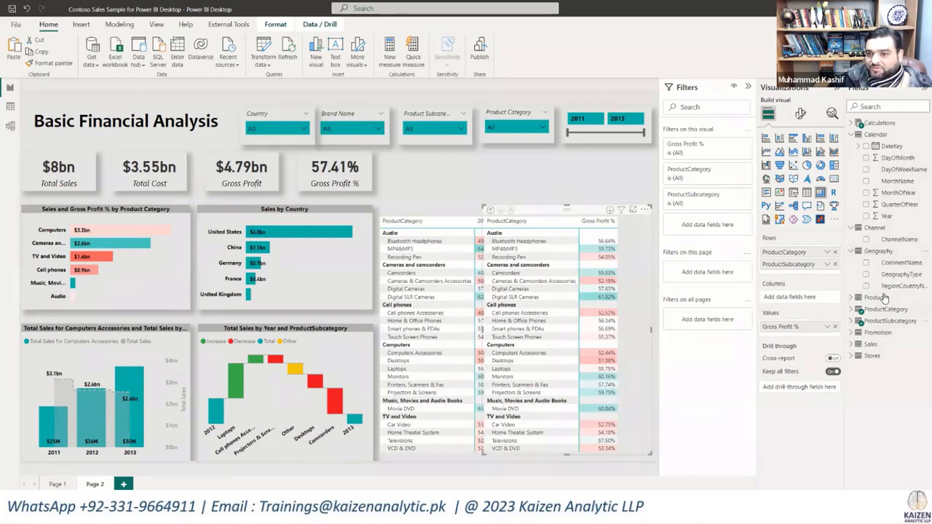
{"action": "left_click_drag", "start_coordinate": [896, 264], "coordinate": [809, 303]}
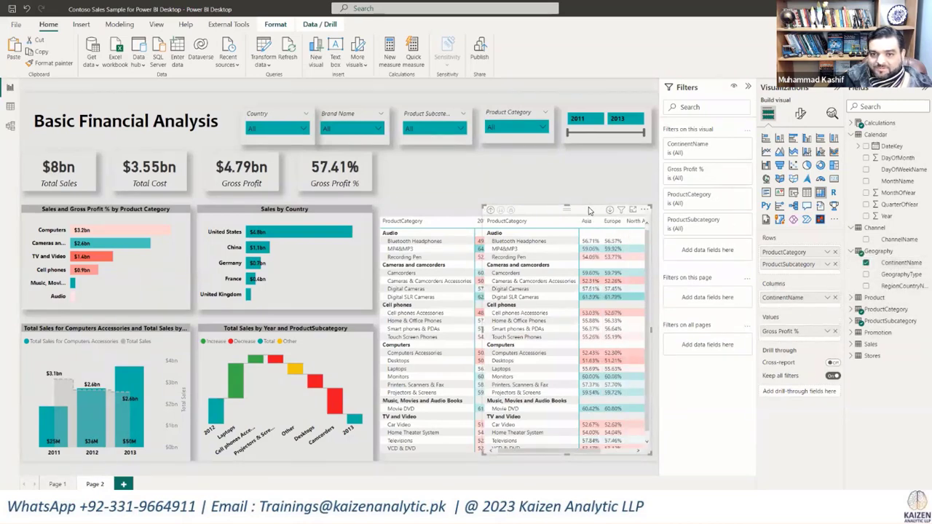
Step: Reposition the copied continent matrix and remove it from the page
{"action": "left_click_drag", "start_coordinate": [591, 212], "coordinate": [547, 187]}
{"action": "left_click_drag", "start_coordinate": [601, 430], "coordinate": [643, 447]}
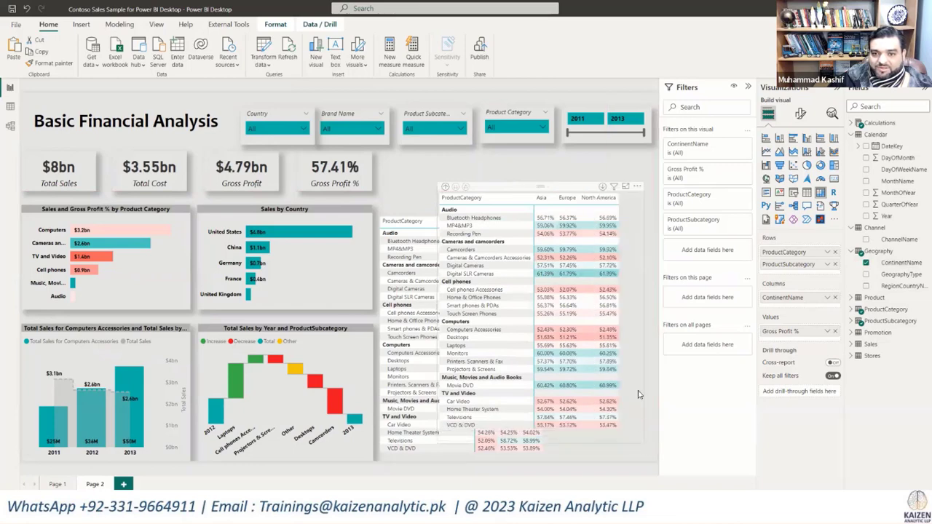
{"action": "left_click", "coordinate": [637, 186]}
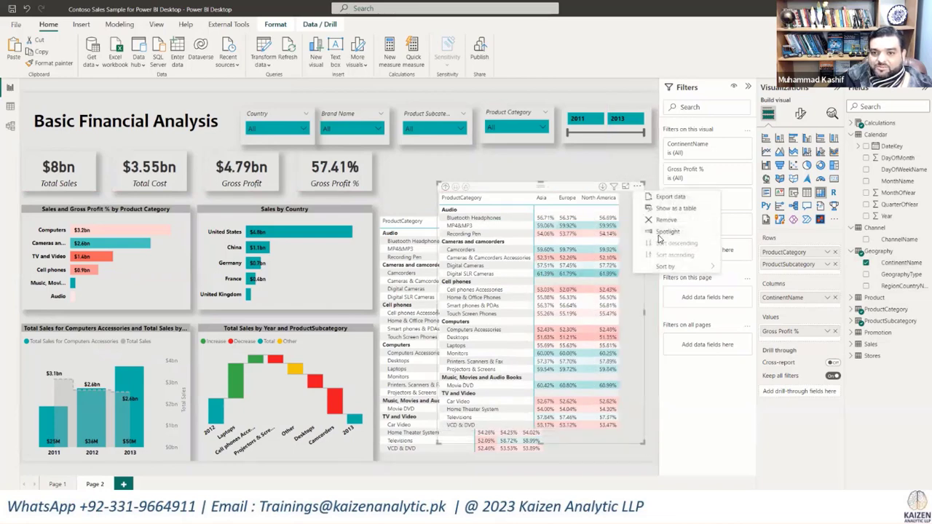
{"action": "left_click", "coordinate": [650, 223]}
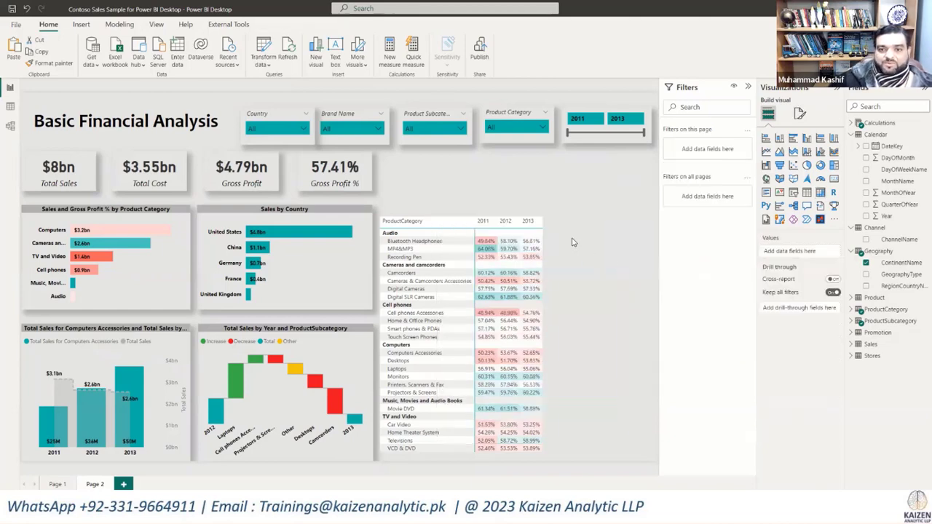
Step: Widen the remaining matrix to line up with the year slicer's outer edge and turn off the stepped layout of its row headers
{"action": "left_click", "coordinate": [546, 209]}
{"action": "left_click_drag", "start_coordinate": [548, 206], "coordinate": [652, 206]}
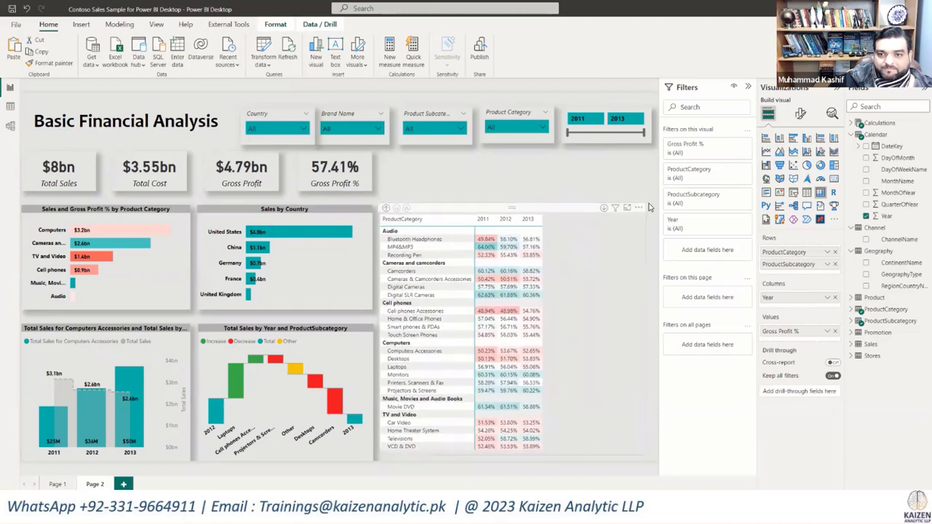
{"action": "left_click", "coordinate": [800, 114]}
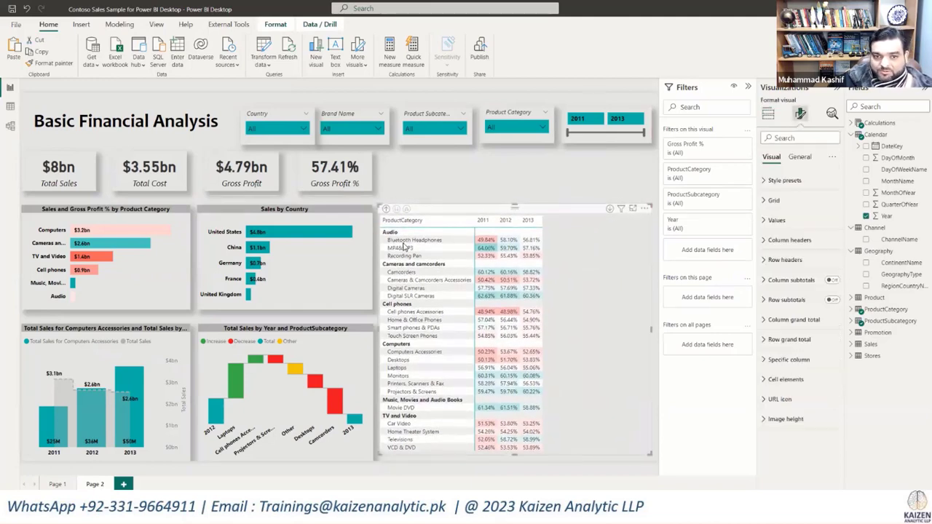
{"action": "left_click", "coordinate": [766, 241]}
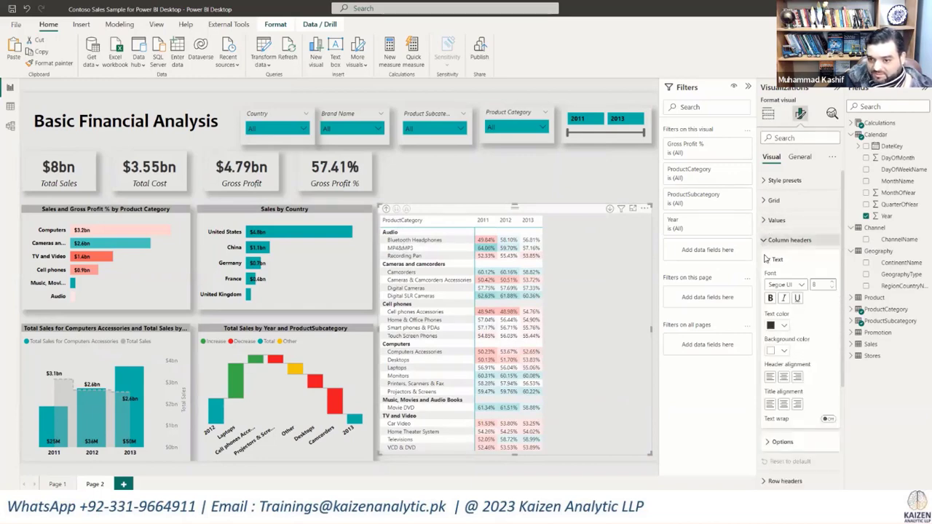
{"action": "left_click", "coordinate": [764, 242]}
{"action": "left_click", "coordinate": [764, 261]}
{"action": "scroll", "coordinate": [815, 335], "scroll_direction": "down", "scroll_amount": 3}
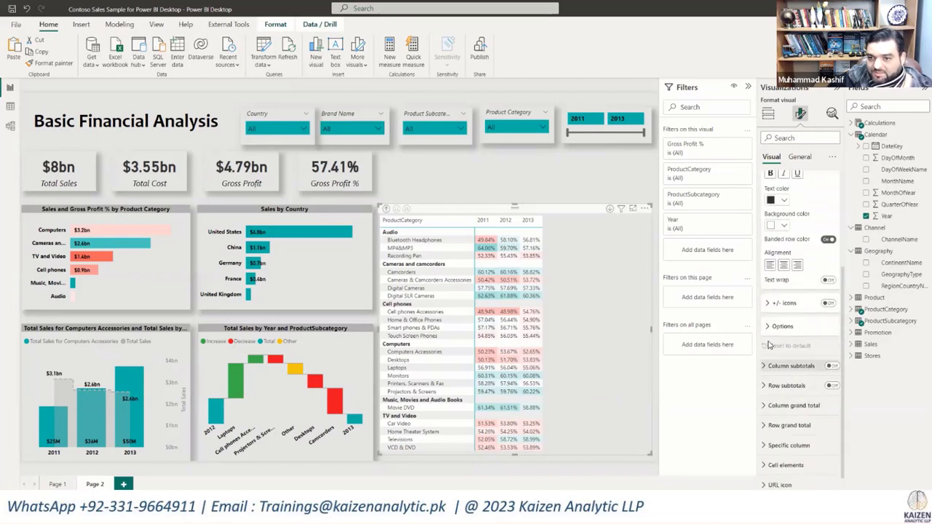
{"action": "left_click", "coordinate": [768, 329]}
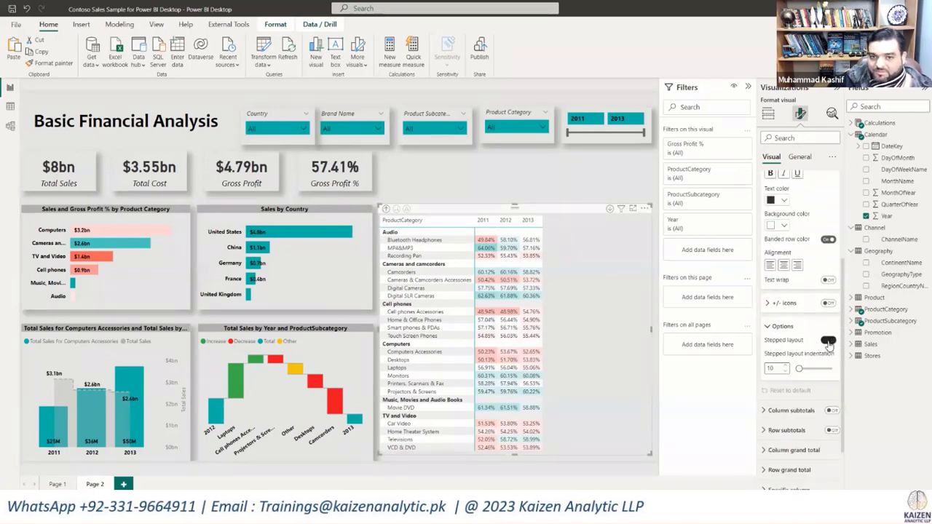
{"action": "left_click", "coordinate": [828, 341]}
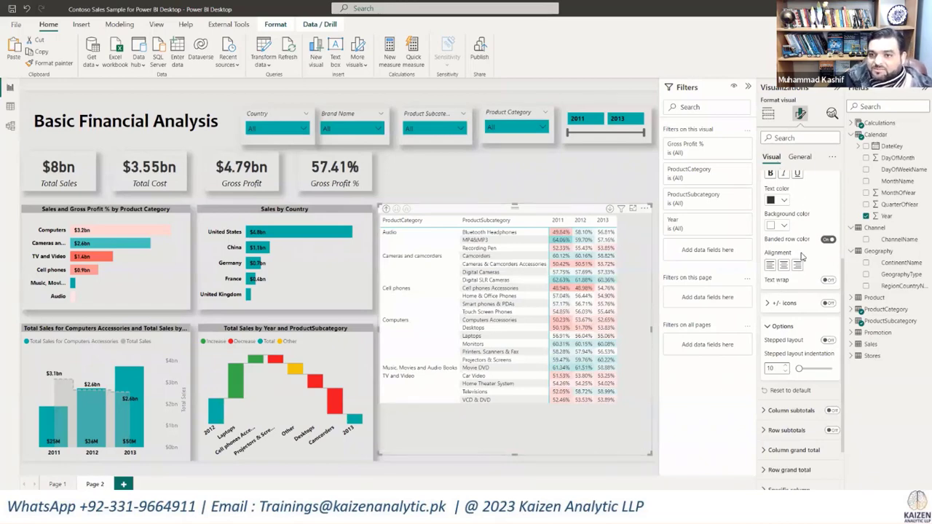
Step: Set the font size of the matrix's column headers to 10
{"action": "scroll", "coordinate": [797, 270], "scroll_direction": "up", "scroll_amount": 3}
{"action": "left_click", "coordinate": [765, 221]}
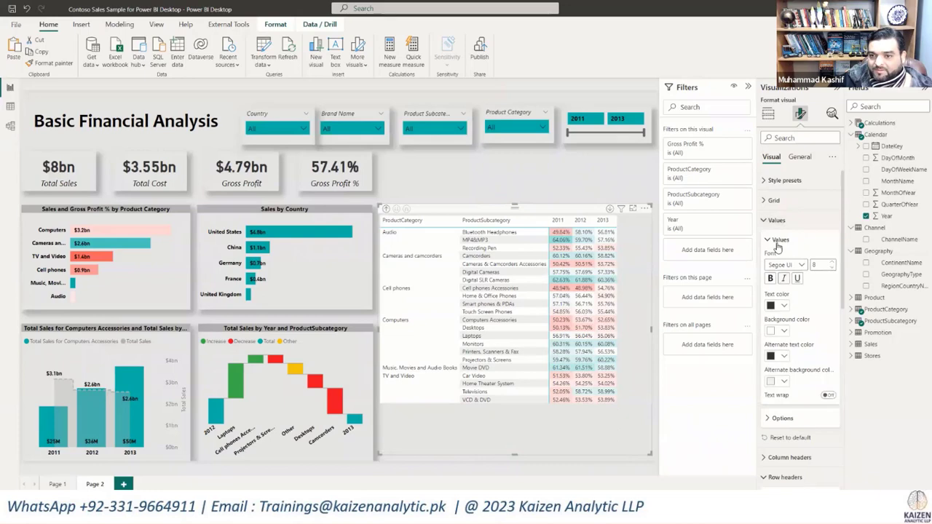
{"action": "left_click", "coordinate": [764, 221]}
{"action": "left_click", "coordinate": [785, 240]}
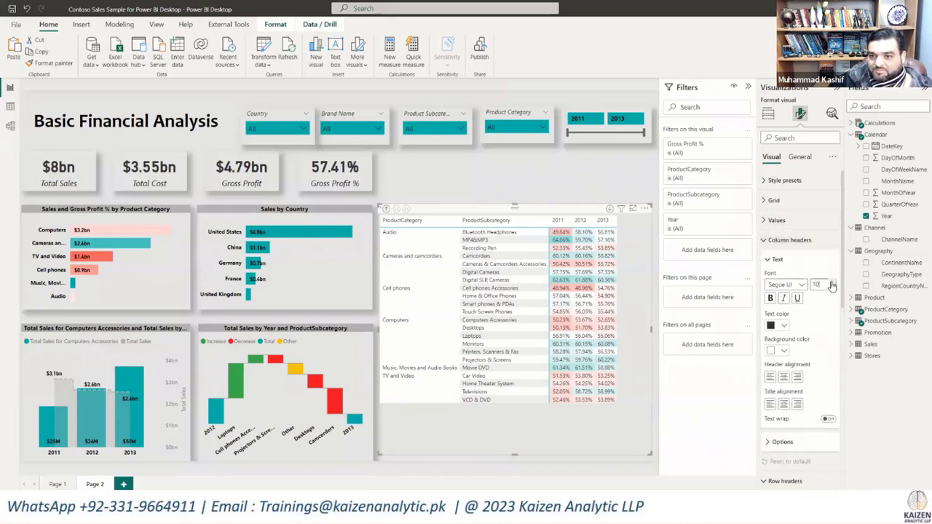
{"action": "left_click", "coordinate": [832, 284]}
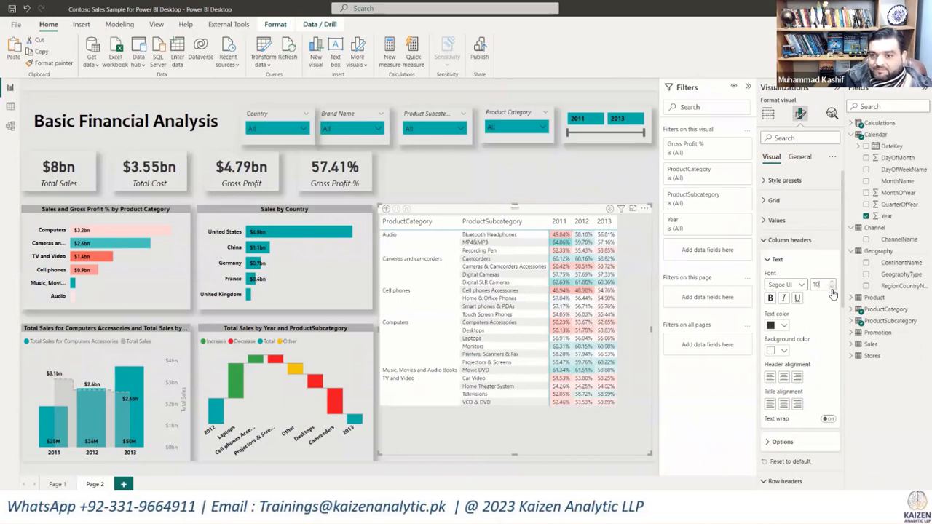
Step: Set the matrix's row header font size to 10 and extend the matrix upward to just below the slicers
{"action": "left_click", "coordinate": [769, 248]}
{"action": "left_click", "coordinate": [772, 260]}
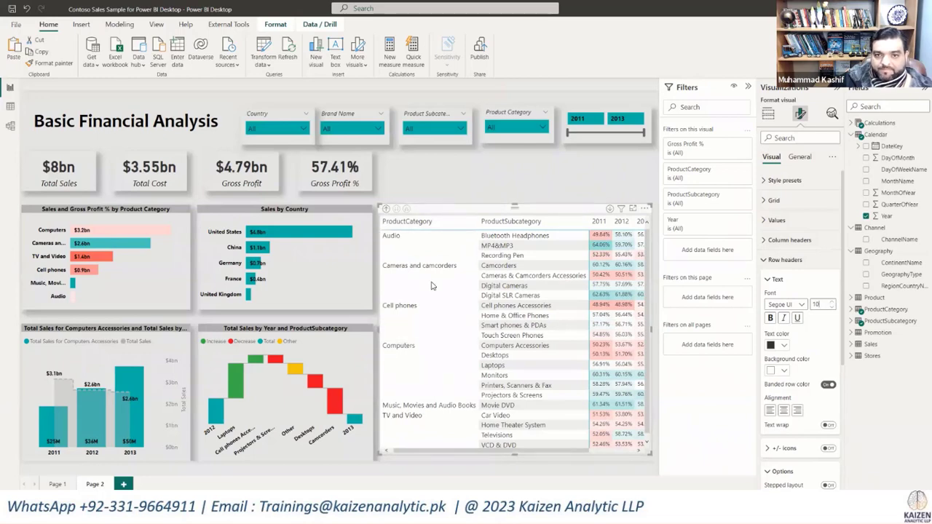
{"action": "left_click_drag", "start_coordinate": [513, 208], "coordinate": [512, 159]}
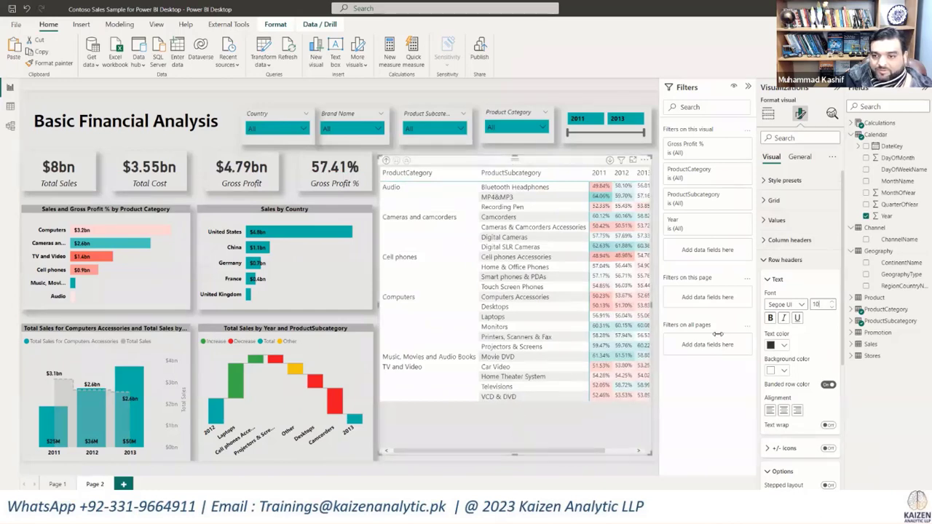
Step: Set the font size of the matrix's values to 10
{"action": "left_click", "coordinate": [764, 263]}
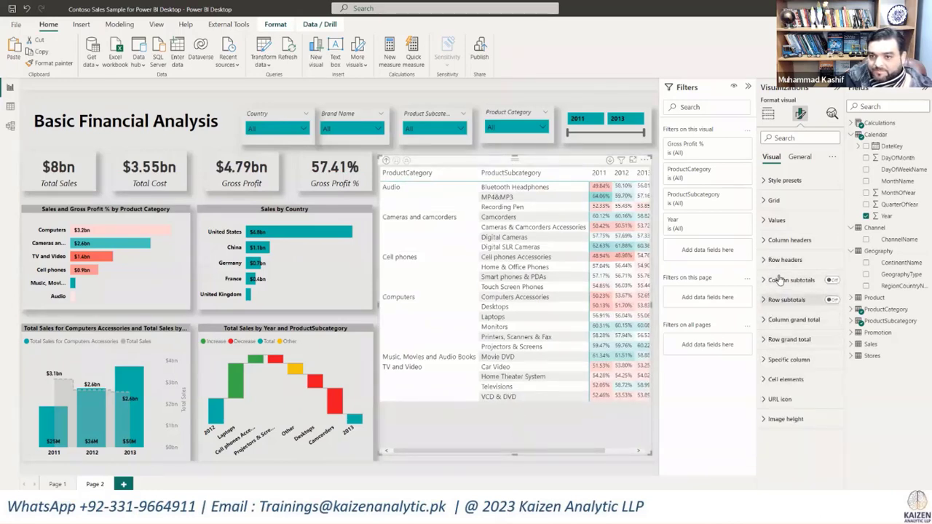
{"action": "left_click", "coordinate": [774, 220]}
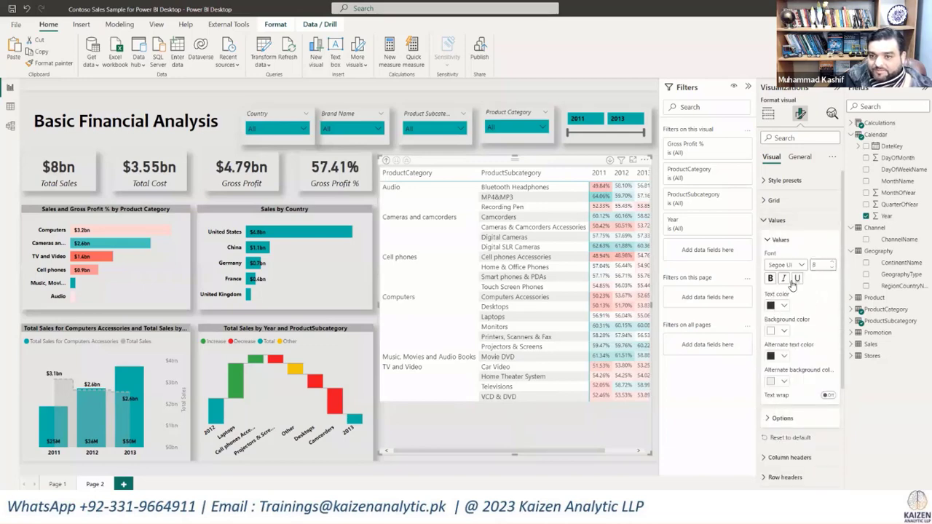
{"action": "left_click", "coordinate": [833, 262]}
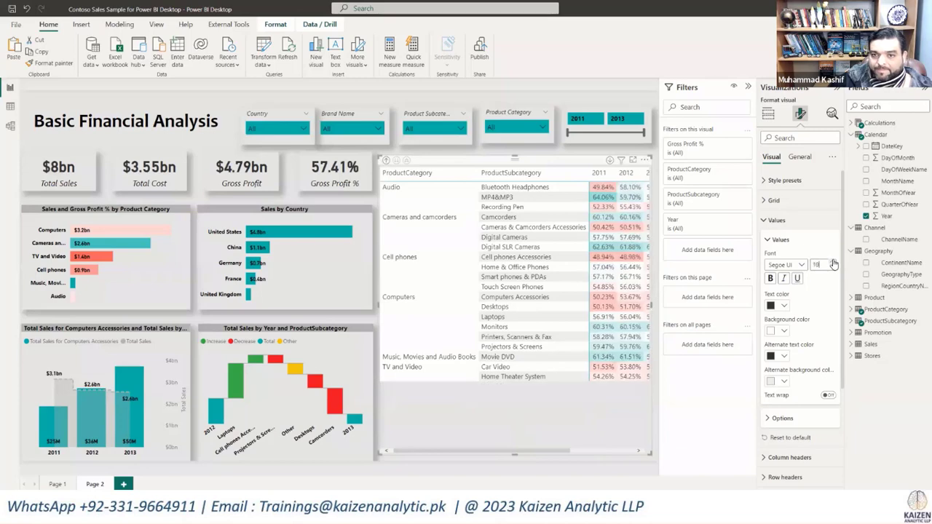
{"action": "left_click", "coordinate": [833, 262]}
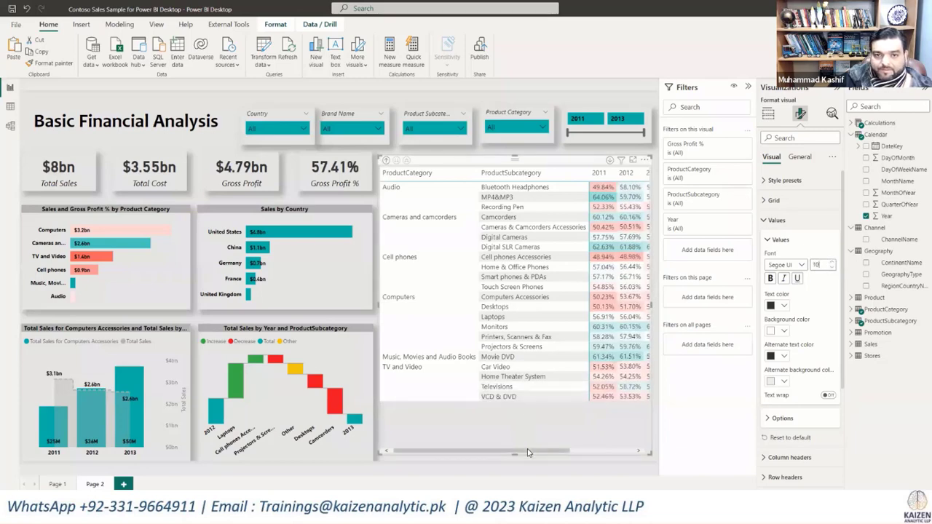
Step: Narrow the ProductCategory column so all three years fit, and lower the matrix's upper edge to about the height of the charts
{"action": "left_click_drag", "start_coordinate": [527, 448], "coordinate": [476, 453]}
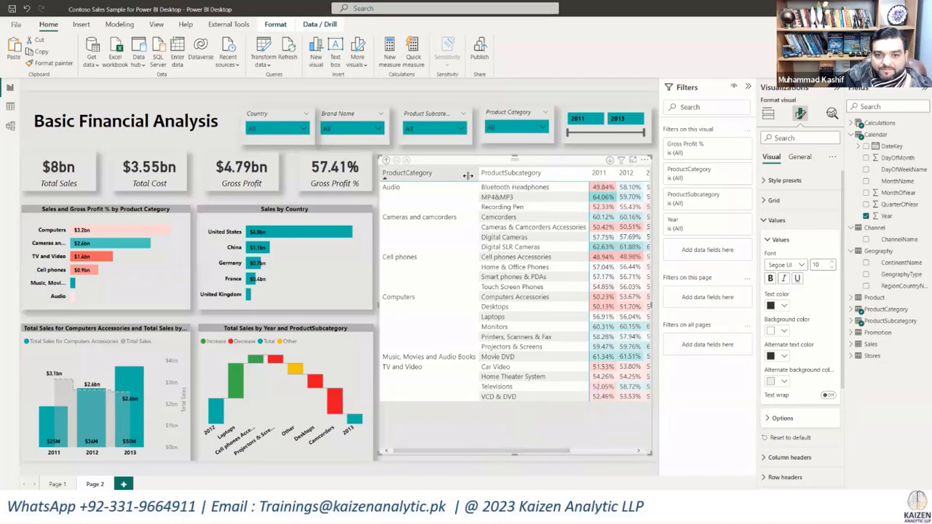
{"action": "mouse_move", "coordinate": [467, 175]}
{"action": "left_mouse_down"}
{"action": "mouse_move", "coordinate": [444, 179]}
{"action": "mouse_move", "coordinate": [455, 181]}
{"action": "left_mouse_up"}
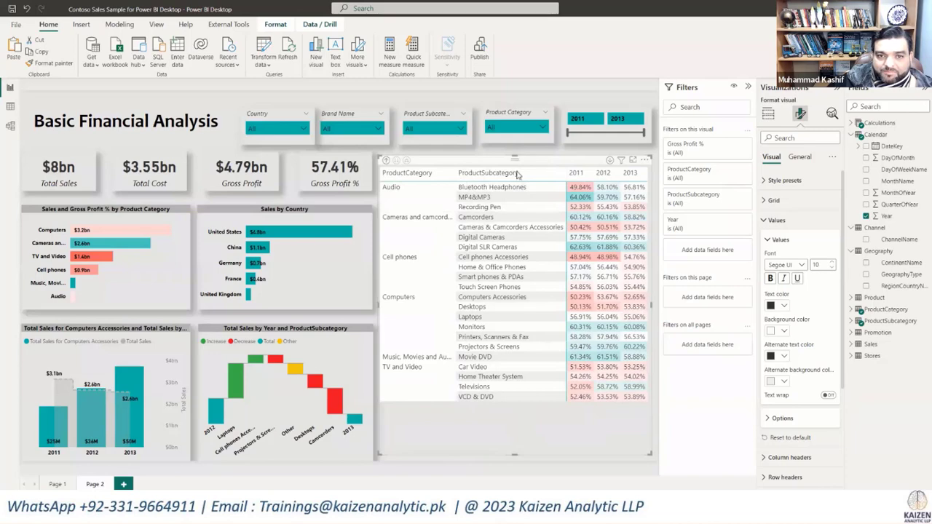
{"action": "left_click_drag", "start_coordinate": [517, 173], "coordinate": [520, 209]}
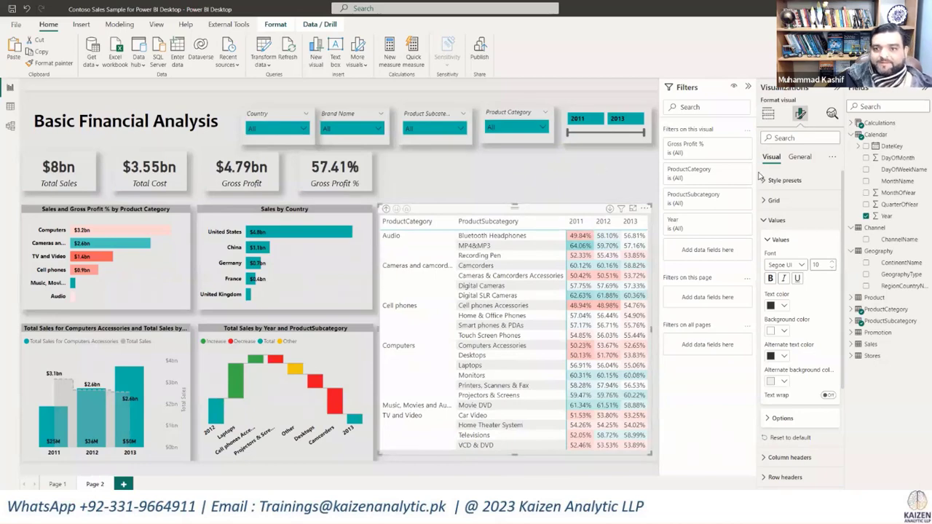
Step: Make the matrix's column headers bold and center their title alignment
{"action": "left_click", "coordinate": [783, 220]}
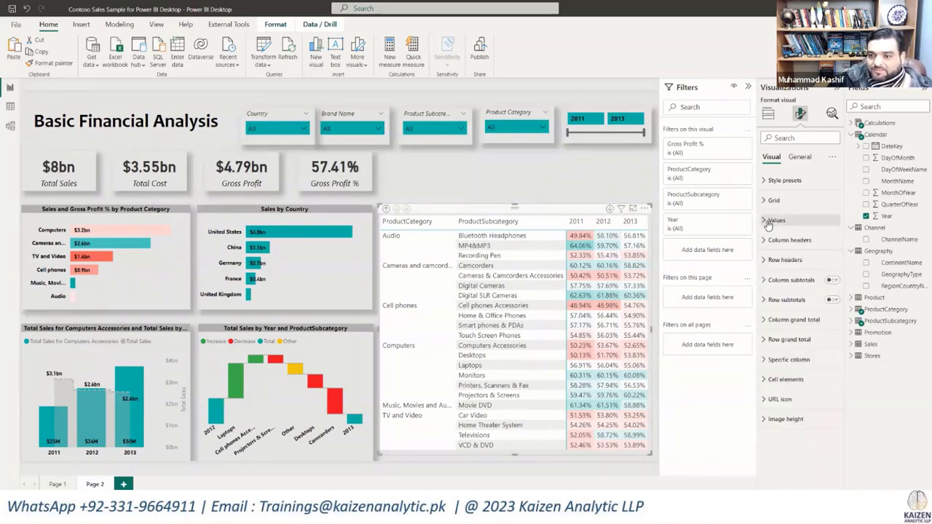
{"action": "left_click", "coordinate": [766, 264]}
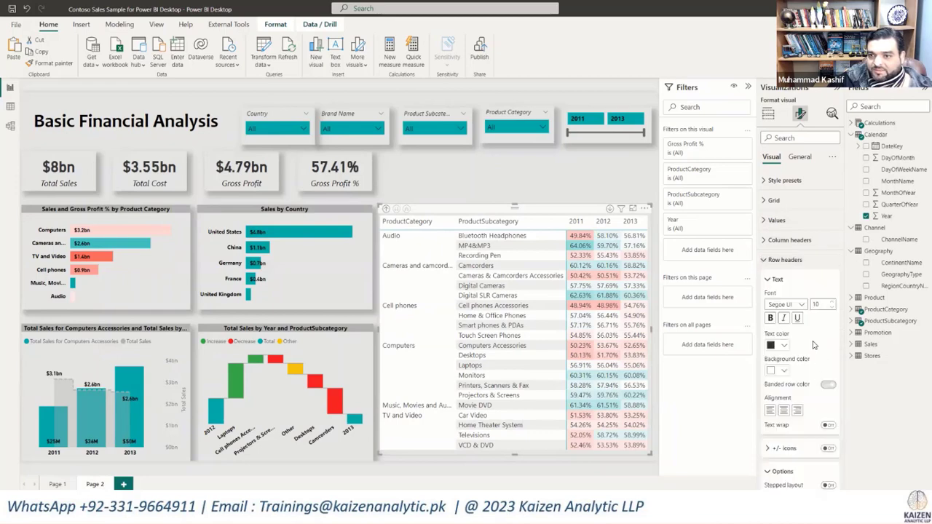
{"action": "left_click", "coordinate": [769, 260]}
{"action": "left_click", "coordinate": [766, 244]}
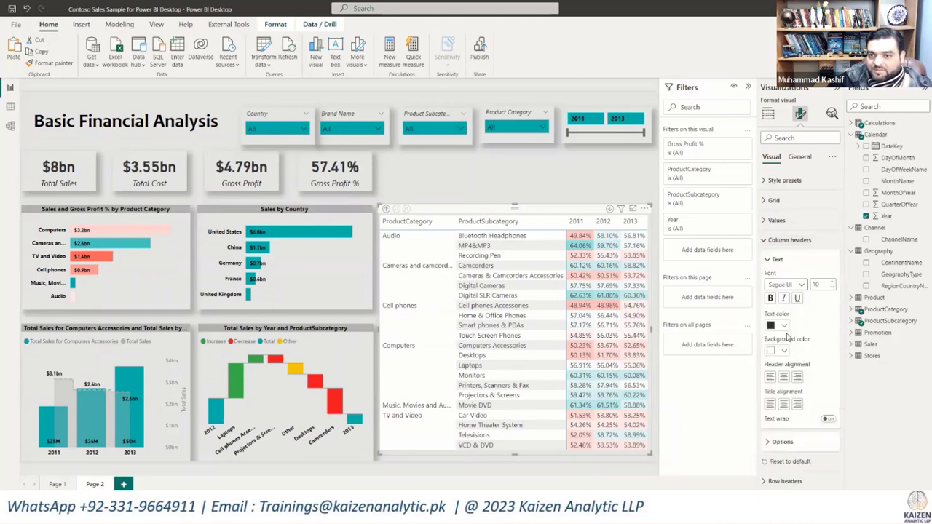
{"action": "left_click", "coordinate": [771, 299]}
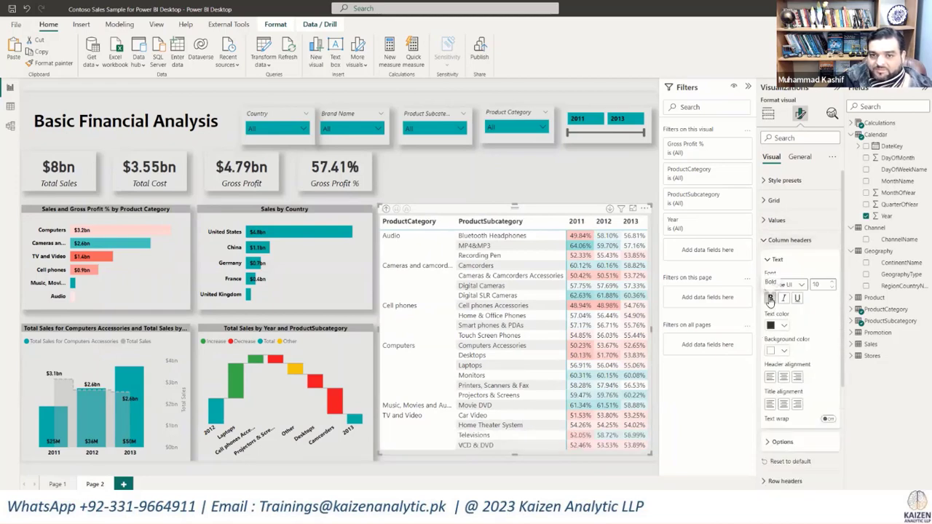
{"action": "left_click", "coordinate": [783, 404]}
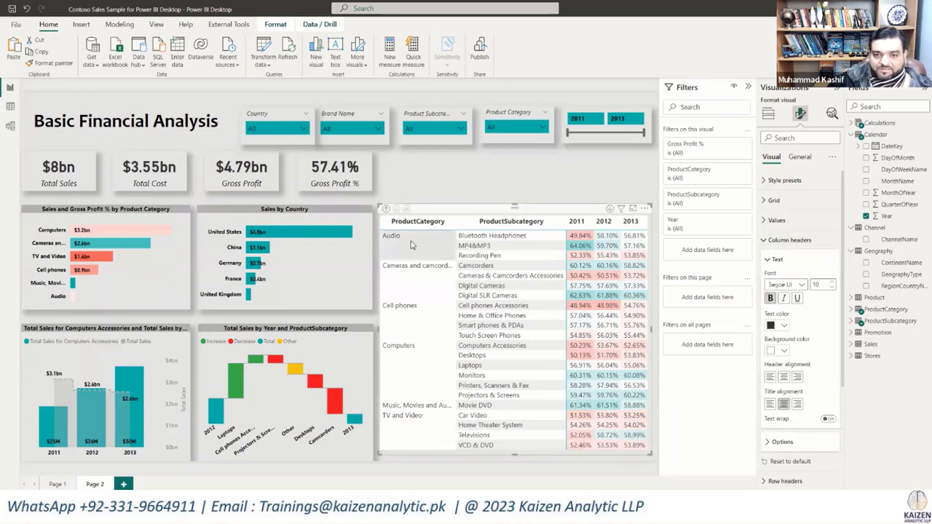
{"action": "left_click", "coordinate": [551, 191]}
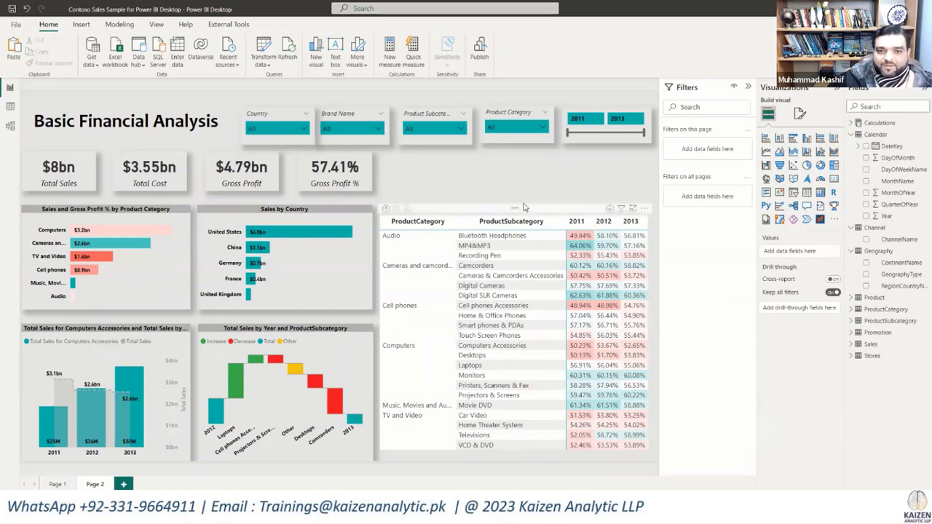
Step: Extend the matrix slightly upward so its upper edge lines up with the tops of the upper charts
{"action": "left_click", "coordinate": [523, 206]}
{"action": "left_click_drag", "start_coordinate": [515, 203], "coordinate": [515, 194]}
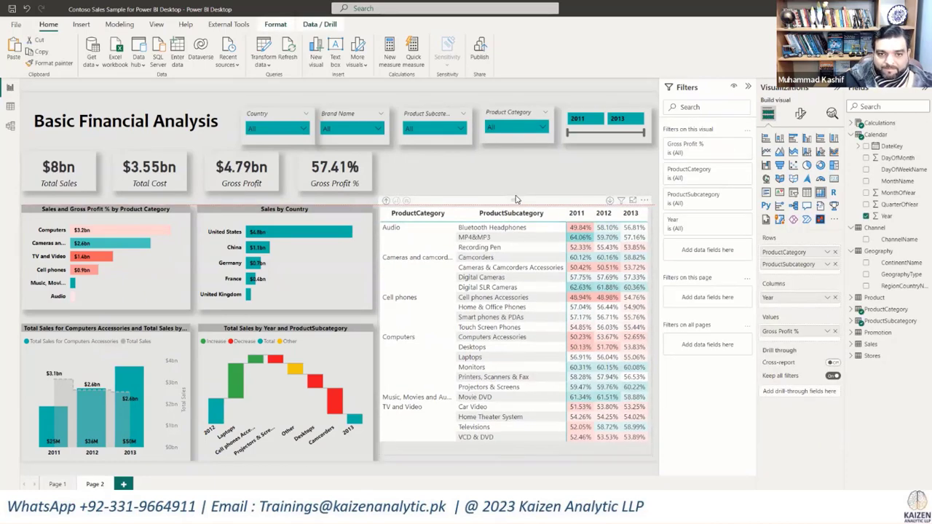
{"action": "left_click_drag", "start_coordinate": [514, 453], "coordinate": [515, 461]}
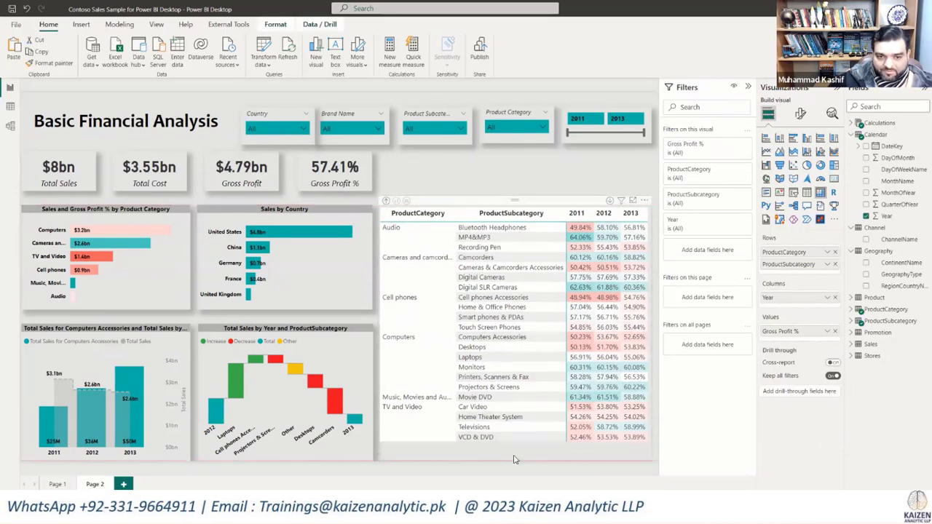
Step: Turn on the shadow effect for the matrix
{"action": "left_click", "coordinate": [801, 113]}
{"action": "left_click", "coordinate": [799, 156]}
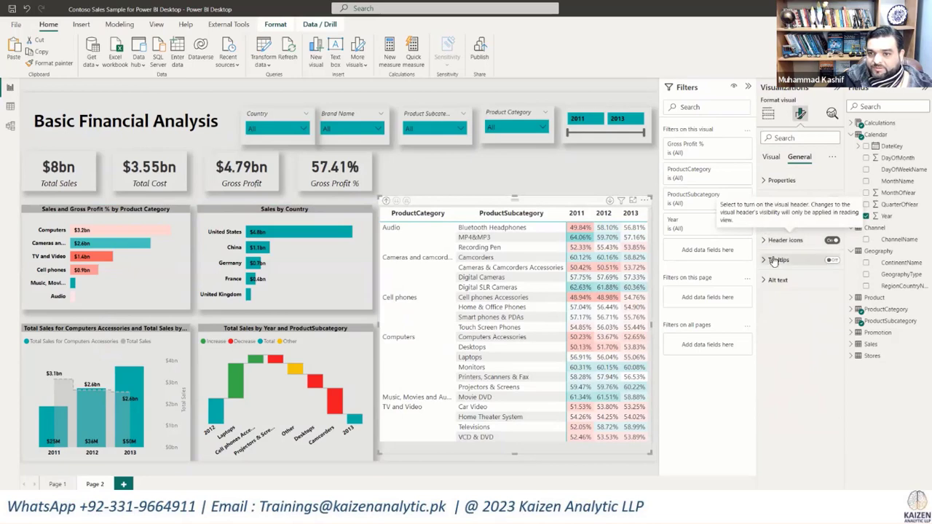
{"action": "left_click", "coordinate": [765, 221]}
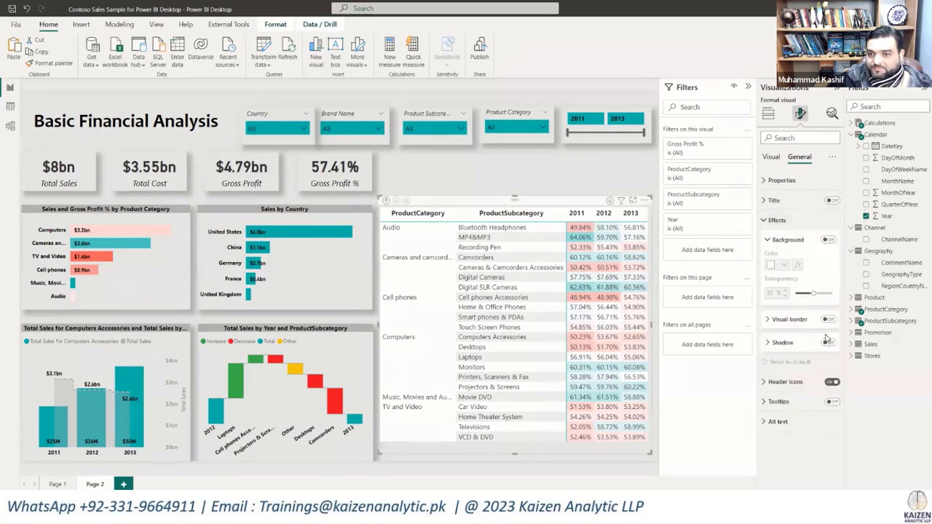
{"action": "left_click", "coordinate": [830, 344]}
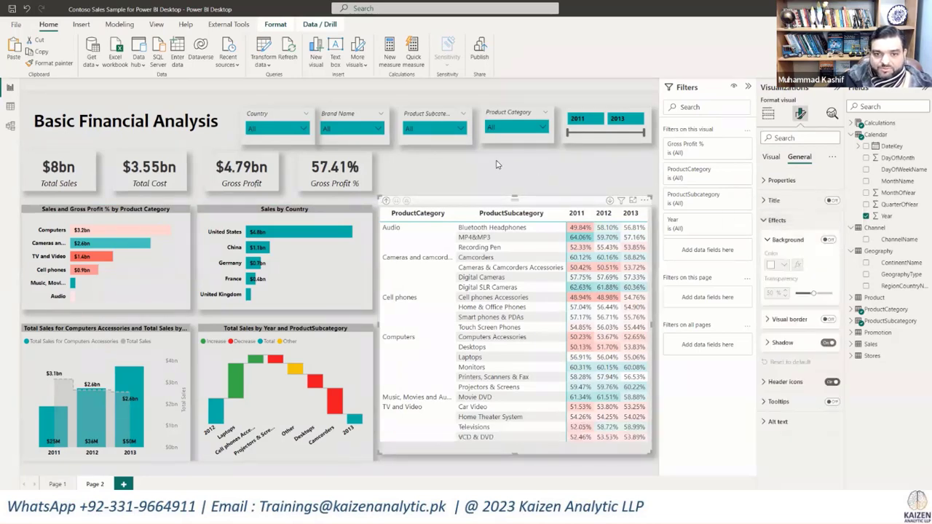
{"action": "left_click", "coordinate": [498, 169]}
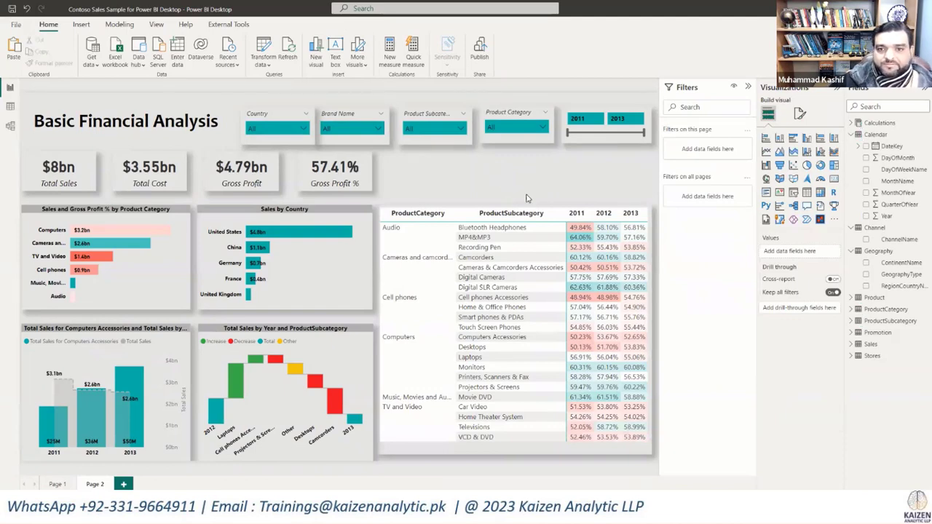
{"action": "left_click", "coordinate": [634, 453]}
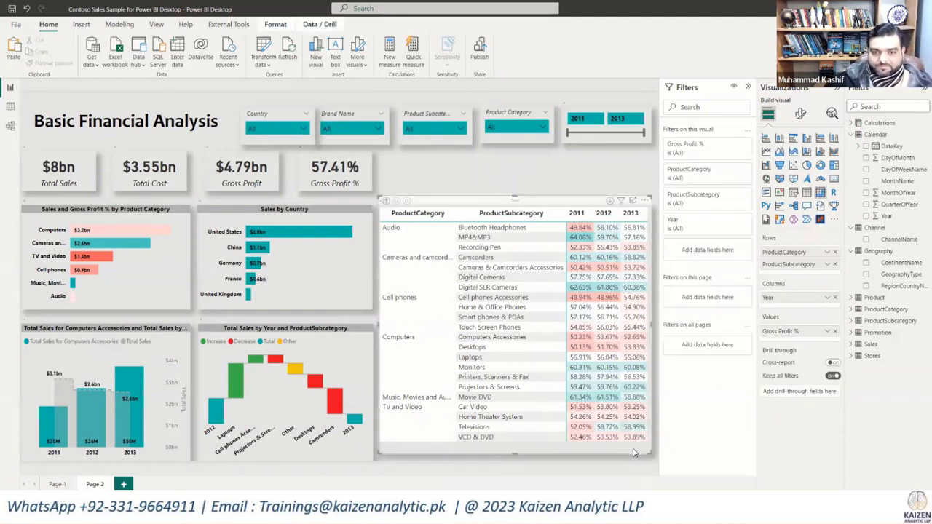
{"action": "left_click", "coordinate": [491, 173]}
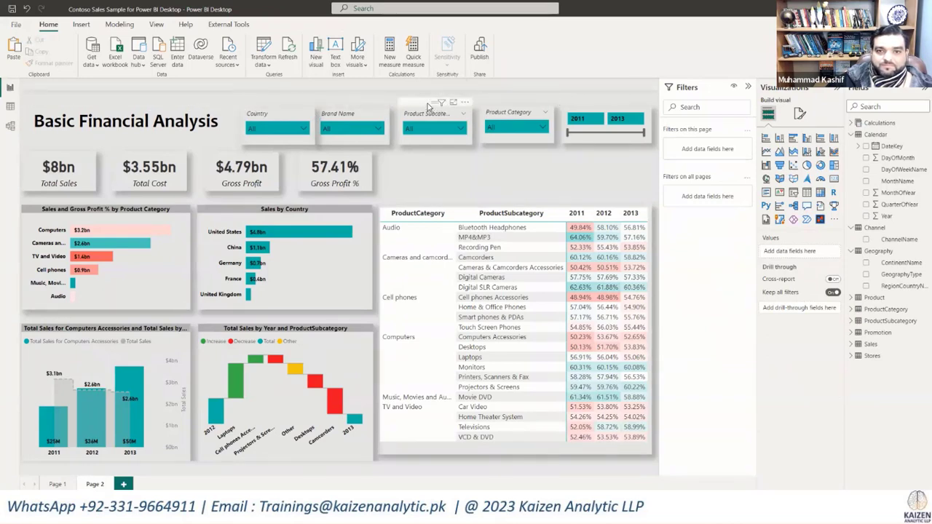
{"action": "left_click", "coordinate": [431, 116]}
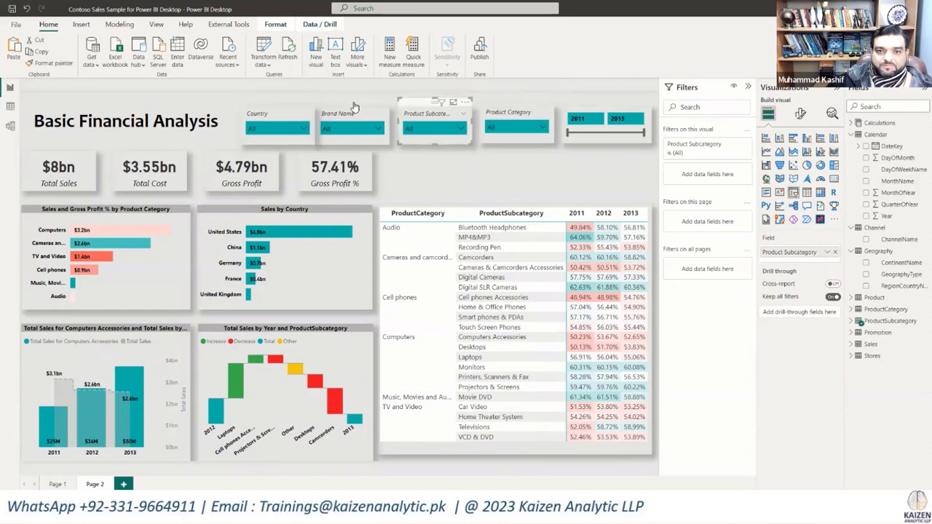
{"action": "left_click_drag", "start_coordinate": [560, 151], "coordinate": [225, 96]}
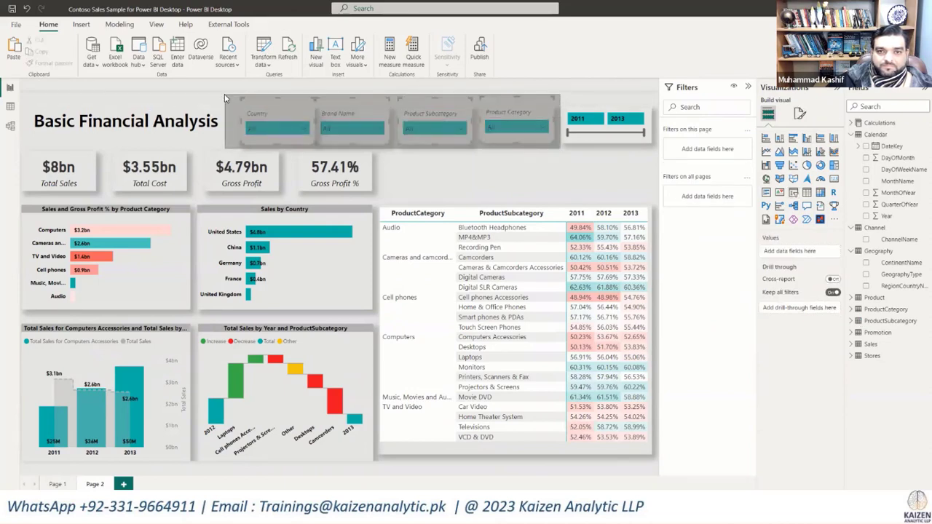
{"action": "left_click_drag", "start_coordinate": [467, 187], "coordinate": [459, 142]}
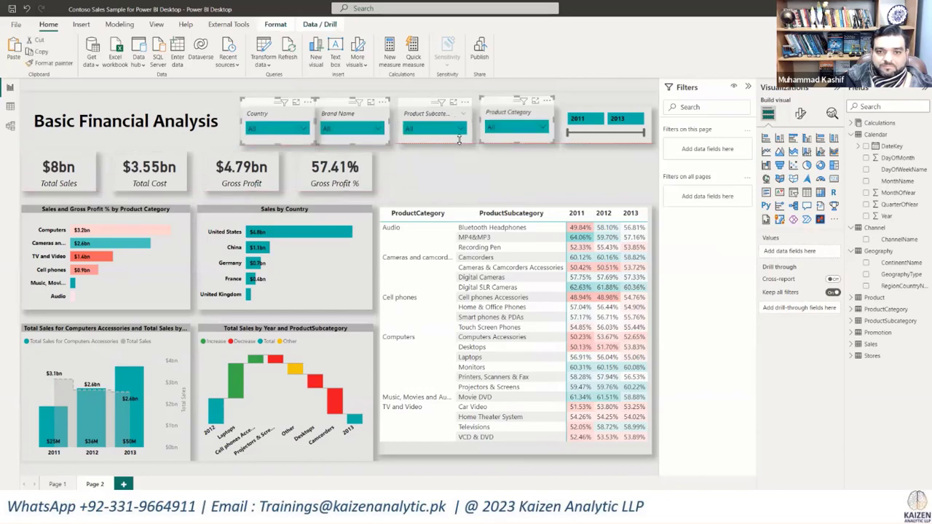
{"action": "left_click", "coordinate": [591, 157]}
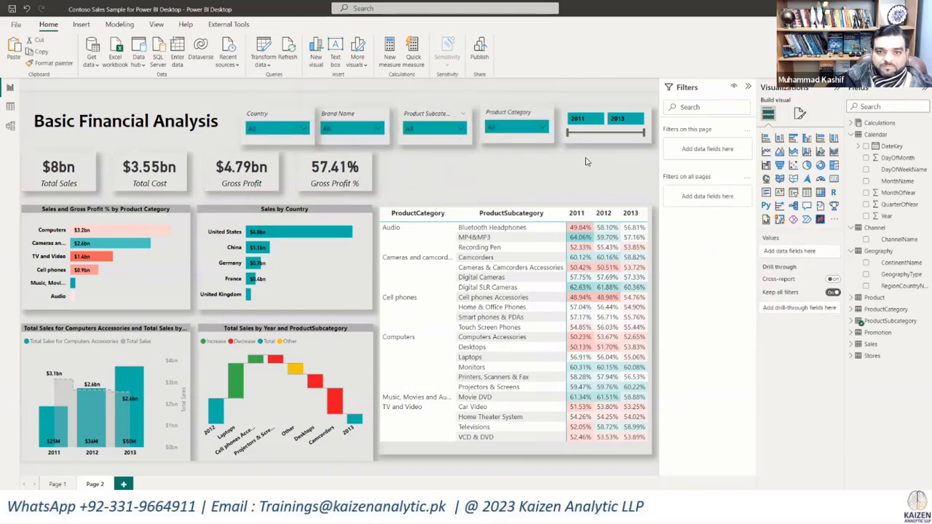
Step: Move the Country, Brand Name, Product Subcategory and Product Category slicers together into the free space just above the matrix
{"action": "left_click_drag", "start_coordinate": [587, 159], "coordinate": [215, 86]}
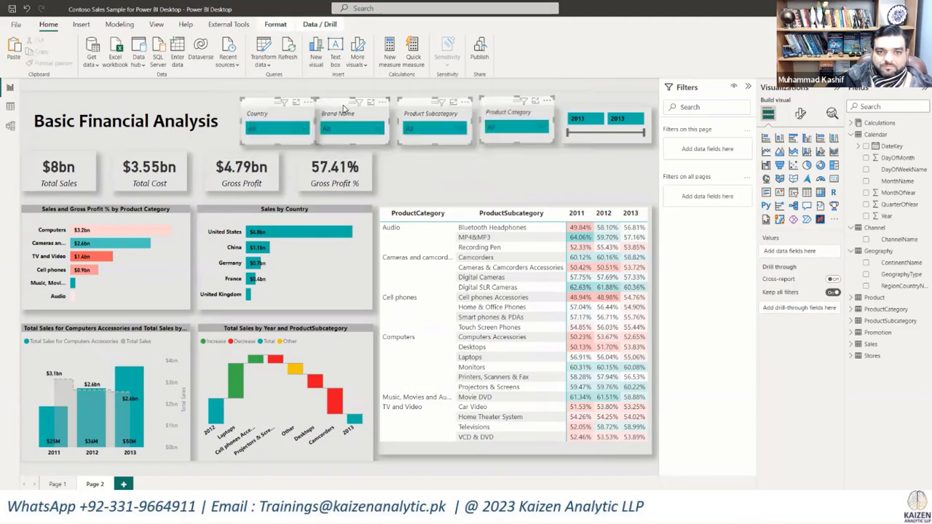
{"action": "left_click_drag", "start_coordinate": [344, 108], "coordinate": [442, 155]}
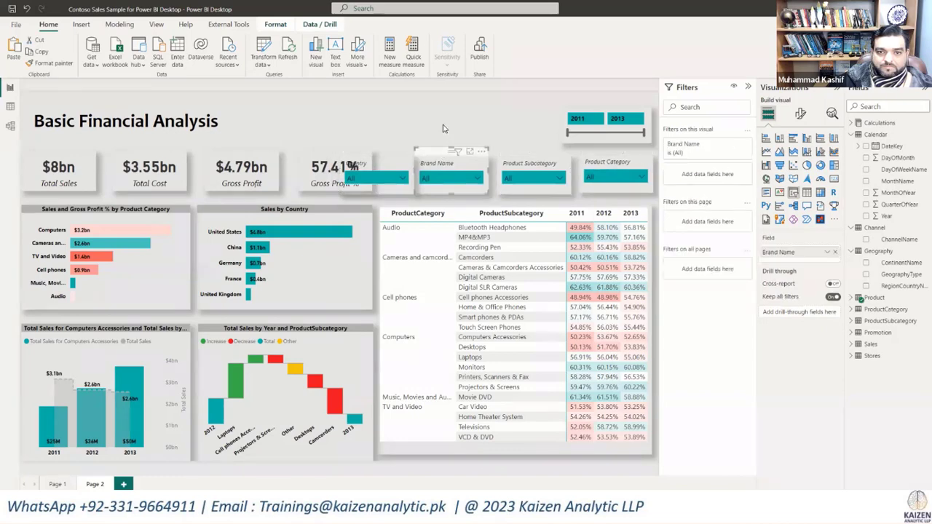
{"action": "left_click", "coordinate": [442, 131]}
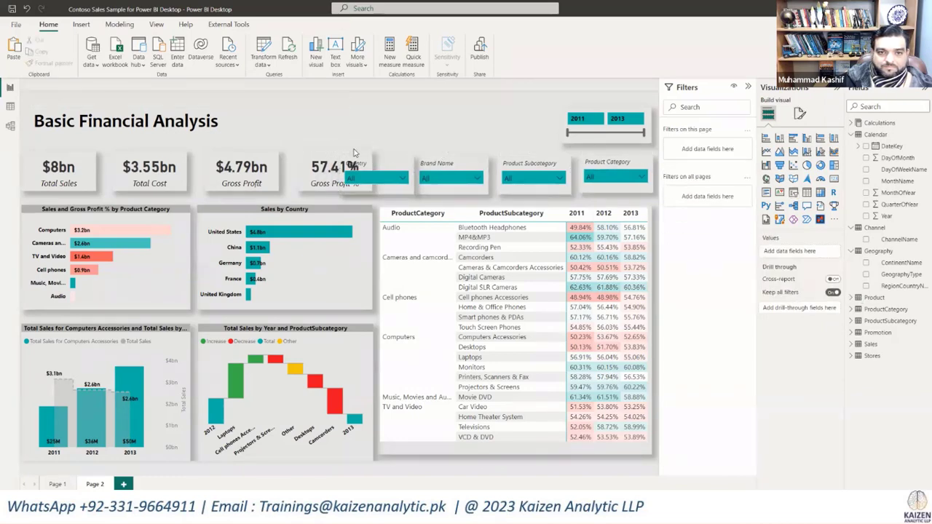
Step: Nudge the Gross Profit % card left, closer to the Gross Profit card
{"action": "left_click_drag", "start_coordinate": [354, 152], "coordinate": [3, 206]}
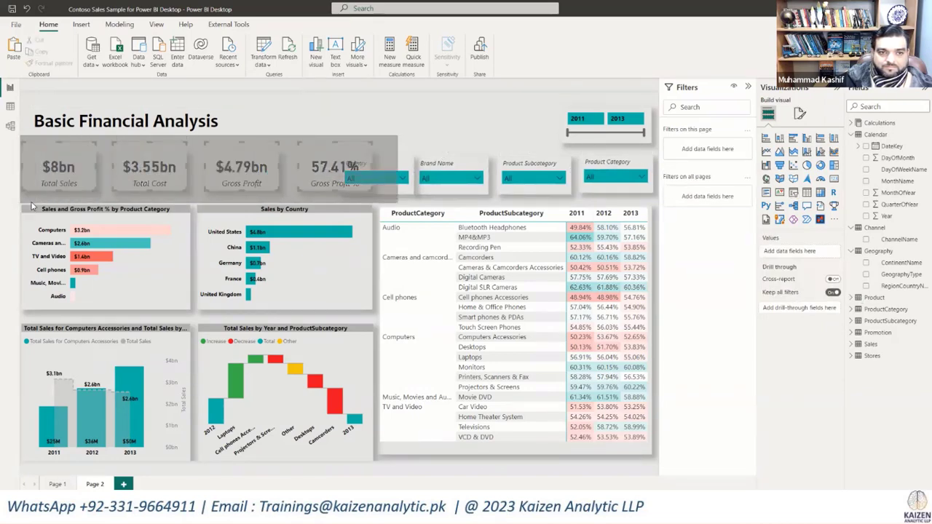
{"action": "left_click_drag", "start_coordinate": [289, 163], "coordinate": [289, 164]}
{"action": "left_click", "coordinate": [317, 150]}
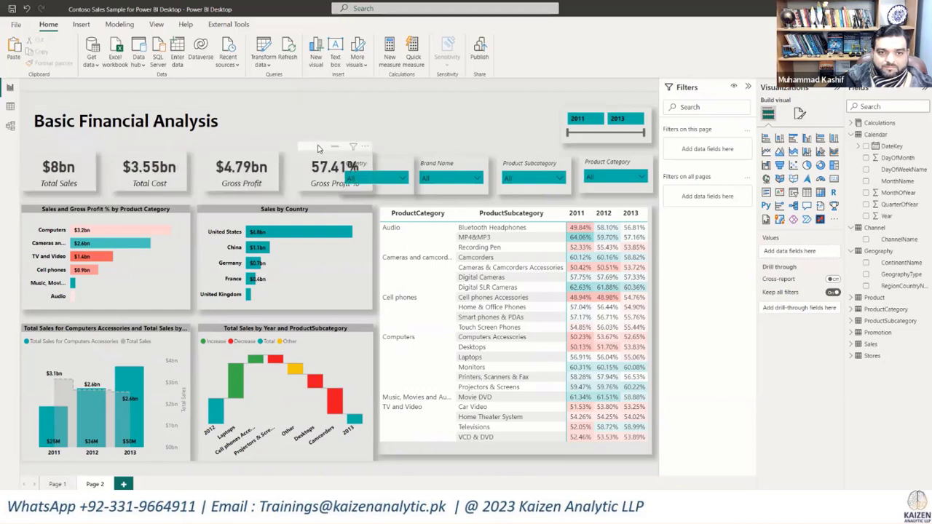
{"action": "key", "text": "Left"}
{"action": "key", "text": "Left"}
{"action": "key", "text": "Left"}
{"action": "key", "text": "Left"}
{"action": "key", "text": "Left"}
{"action": "key", "text": "Left"}
{"action": "key", "text": "Left"}
{"action": "key", "text": "Left"}
{"action": "key", "text": "Left"}
{"action": "key", "text": "Left"}
{"action": "key", "text": "Left"}
{"action": "key", "text": "Left"}
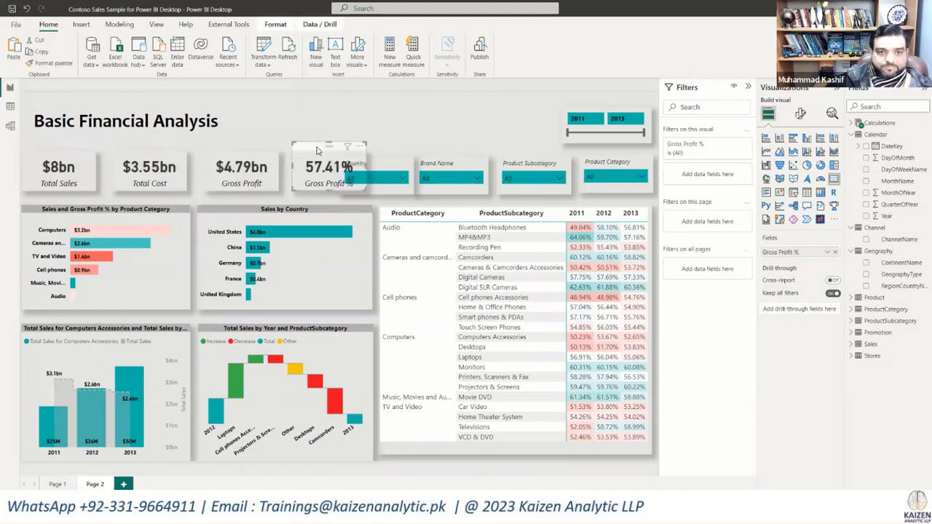
{"action": "key", "text": "Left"}
{"action": "key", "text": "Left"}
{"action": "key", "text": "Left"}
{"action": "key", "text": "Left"}
{"action": "key", "text": "Left"}
{"action": "key", "text": "Left"}
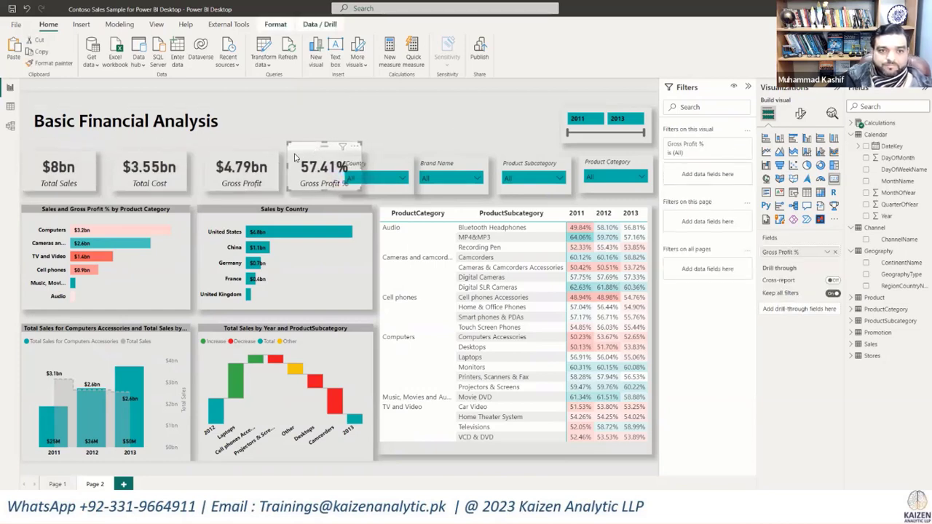
Step: Add the Gross Profit card to the selection and nudge both profit cards left toward the Total Cost card
{"action": "left_click", "coordinate": [230, 149], "text": "ctrl"}
{"action": "key", "text": "Left"}
{"action": "key", "text": "Left"}
{"action": "key", "text": "Left"}
{"action": "key", "text": "Left"}
{"action": "key", "text": "Left"}
{"action": "key", "text": "Left"}
{"action": "key", "text": "Left"}
{"action": "key", "text": "Left"}
{"action": "key", "text": "Left"}
{"action": "key", "text": "Left"}
{"action": "key", "text": "Left"}
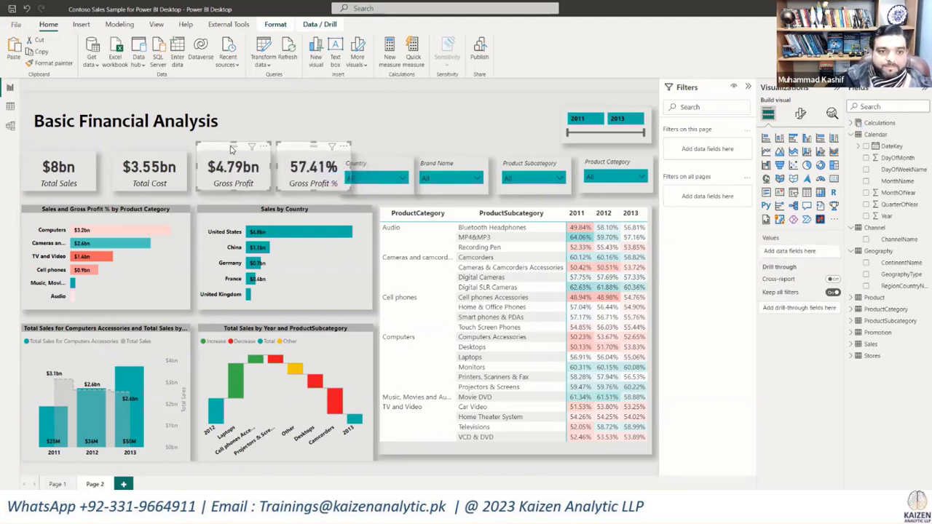
{"action": "key", "text": "Left"}
{"action": "key", "text": "Left"}
{"action": "key", "text": "Left"}
{"action": "key", "text": "Left"}
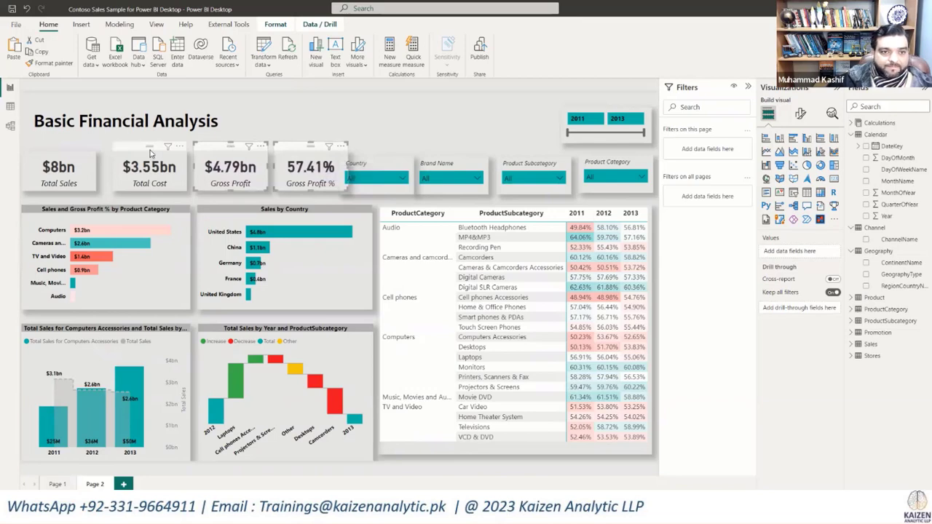
Step: Add the Total Cost card to the selection and nudge the three cards left toward Total Sales to clear the Country slicer
{"action": "left_click", "coordinate": [151, 152], "text": "ctrl"}
{"action": "key", "text": "Left"}
{"action": "key", "text": "Left"}
{"action": "key", "text": "Left"}
{"action": "key", "text": "Left"}
{"action": "key", "text": "Left"}
{"action": "key", "text": "Left"}
{"action": "key", "text": "Left"}
{"action": "key", "text": "Left"}
{"action": "key", "text": "Left"}
{"action": "key", "text": "Left"}
{"action": "key", "text": "Left"}
{"action": "key", "text": "Left"}
{"action": "key", "text": "Left"}
{"action": "key", "text": "Left"}
{"action": "key", "text": "Left"}
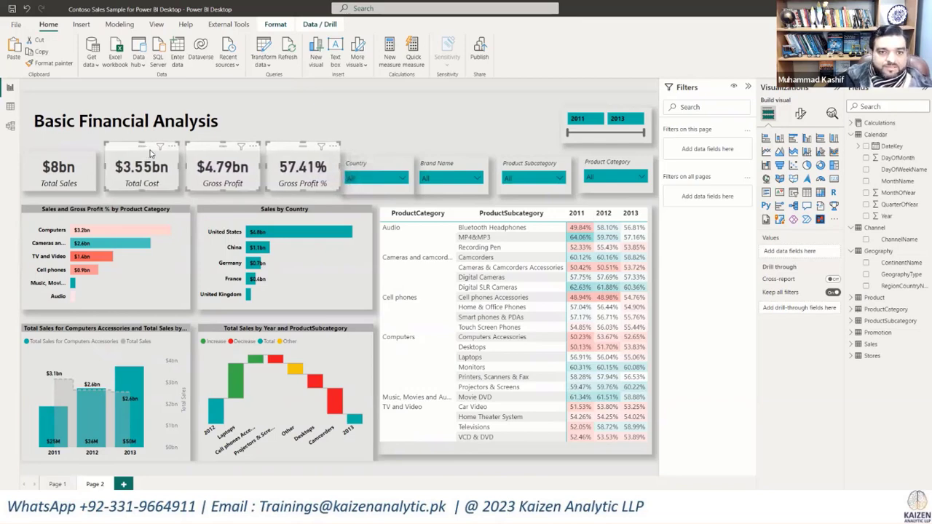
Step: Nudge the Total Cost, Gross Profit and Gross Profit % cards further left toward Total Sales, and slightly down toward the charts
{"action": "key", "text": "Left"}
{"action": "key", "text": "Left"}
{"action": "key", "text": "Left"}
{"action": "key", "text": "Left"}
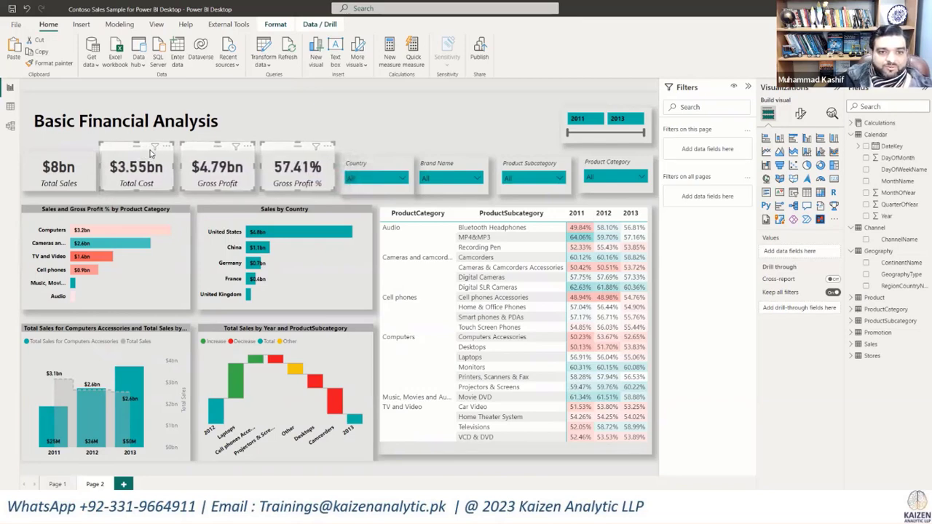
{"action": "key", "text": "Down"}
{"action": "key", "text": "Down"}
{"action": "key", "text": "Down"}
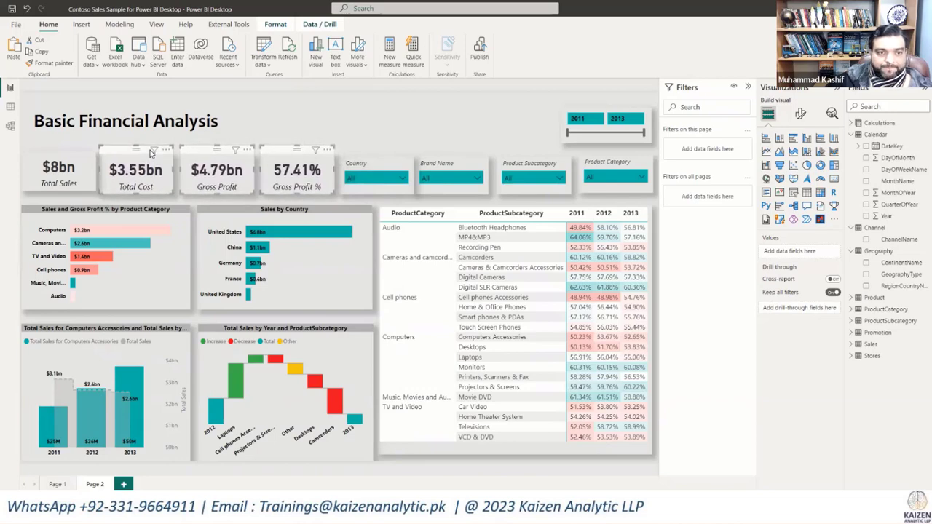
{"action": "key", "text": "Down"}
{"action": "key", "text": "Down"}
Step: Nudge the Total Sales card down to line up with the other three KPI cards, and deselect it
{"action": "left_click", "coordinate": [53, 151]}
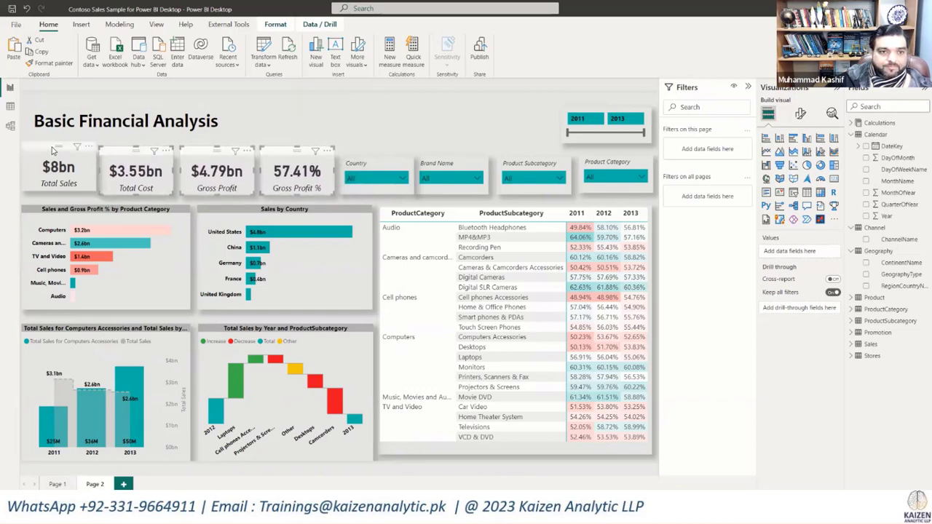
{"action": "key", "text": "Down"}
{"action": "key", "text": "Down"}
{"action": "key", "text": "Down"}
{"action": "key", "text": "Down"}
{"action": "key", "text": "Down"}
{"action": "key", "text": "Down"}
{"action": "key", "text": "Down"}
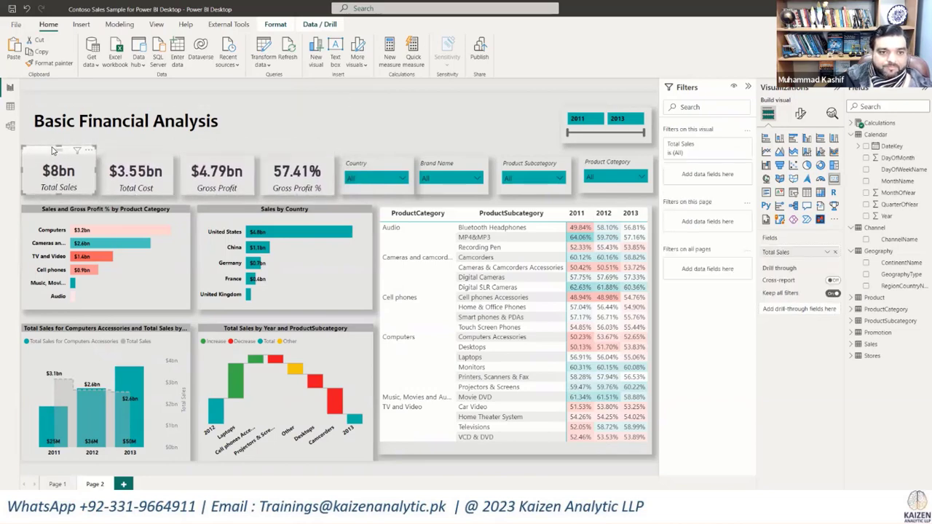
{"action": "left_click", "coordinate": [374, 103]}
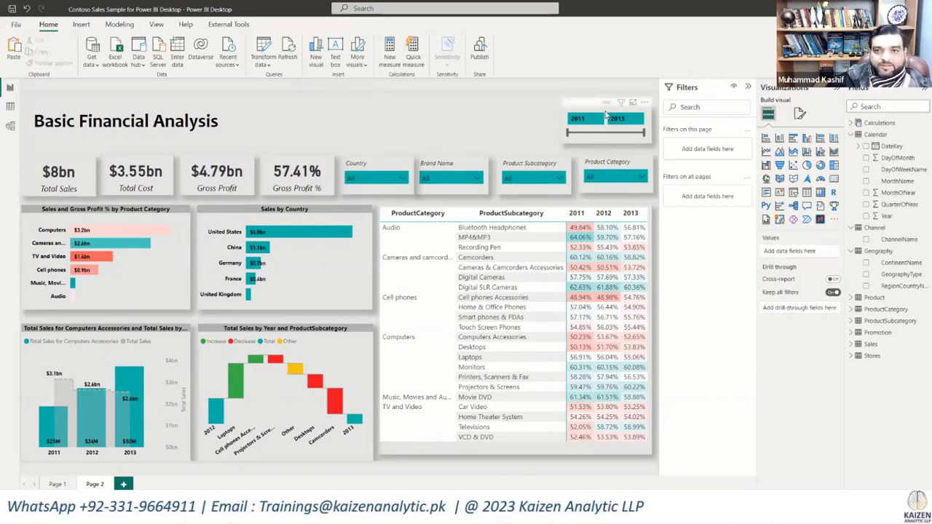
Step: Move the Year slicer slightly down and widen it leftward to start above the Product Subcategory slicer, keeping its right edge near the matrix edge
{"action": "left_click", "coordinate": [605, 106]}
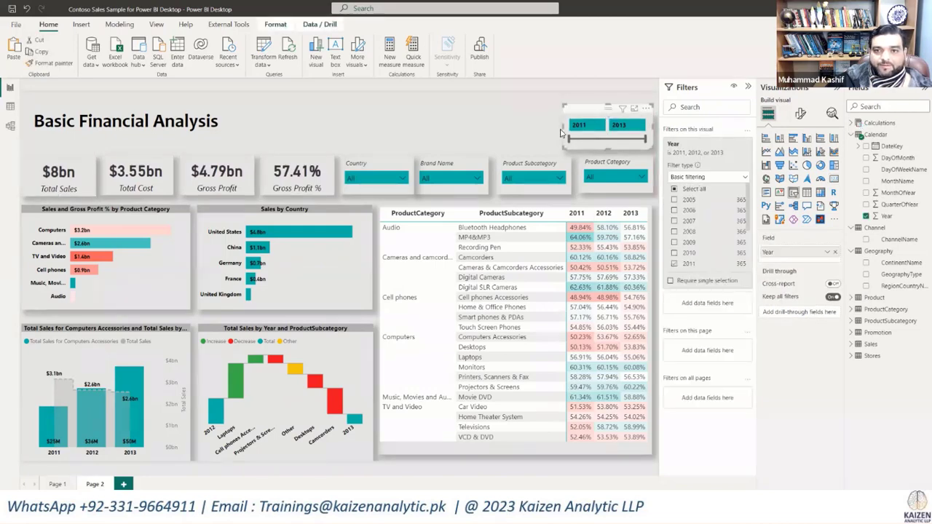
{"action": "left_click_drag", "start_coordinate": [558, 128], "coordinate": [497, 128]}
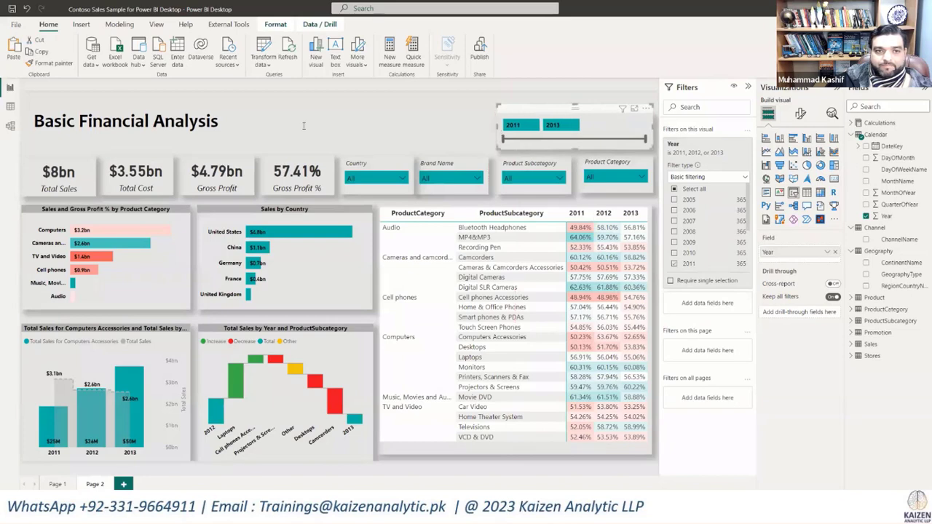
{"action": "left_click", "coordinate": [378, 134]}
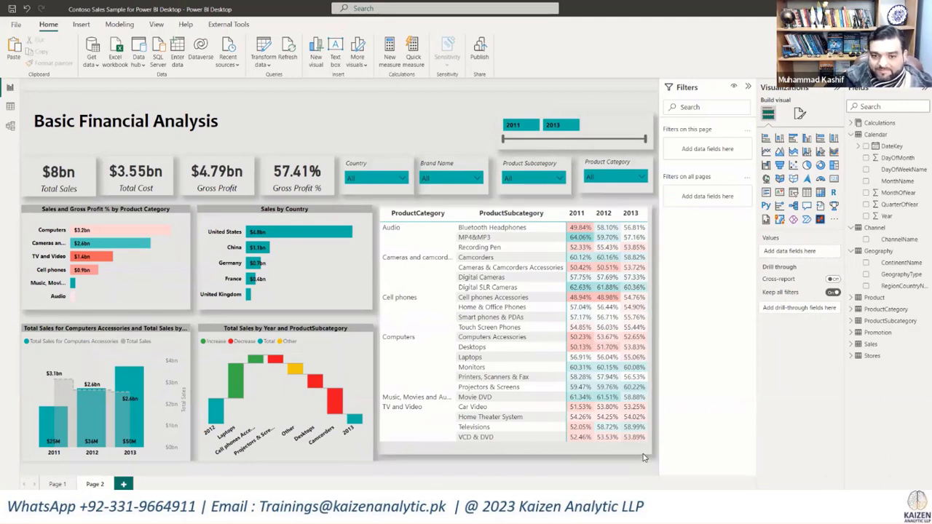
{"action": "left_click", "coordinate": [405, 142]}
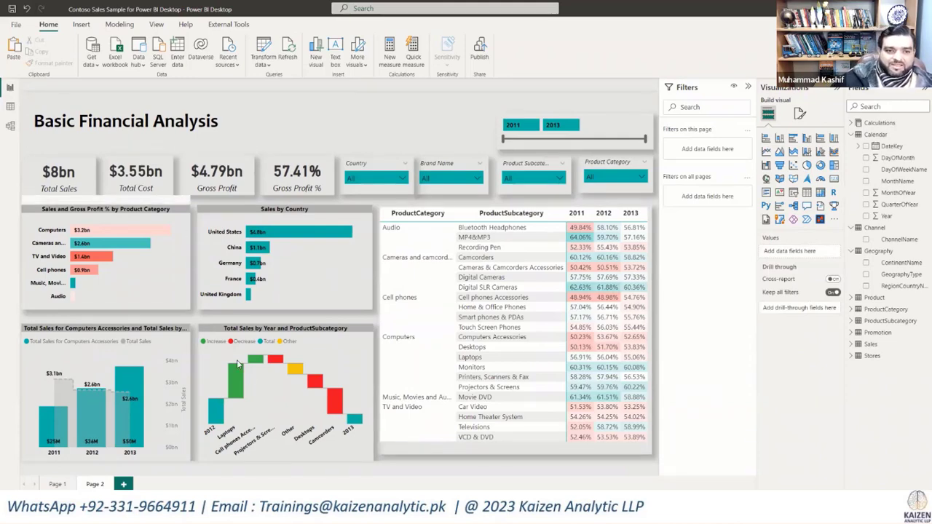
Step: Select the Computers Accessories combo chart and the Total Sales waterfall chart together and nudge both up toward the charts above
{"action": "left_click", "coordinate": [231, 332]}
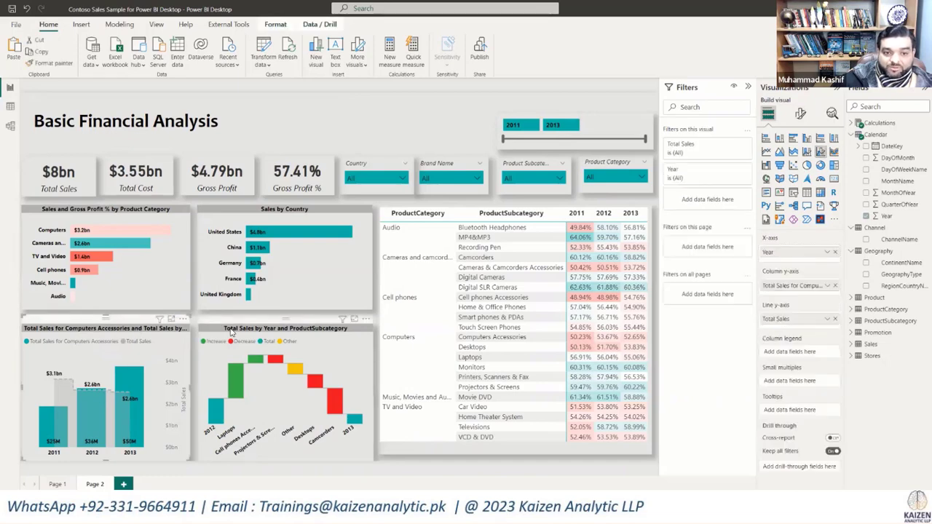
{"action": "key", "text": "Up"}
{"action": "key", "text": "Up"}
{"action": "key", "text": "Up"}
{"action": "key", "text": "Up"}
{"action": "key", "text": "Up"}
{"action": "key", "text": "Up"}
{"action": "key", "text": "Up"}
{"action": "key", "text": "Up"}
{"action": "key", "text": "Up"}
{"action": "key", "text": "Up"}
{"action": "key", "text": "Up"}
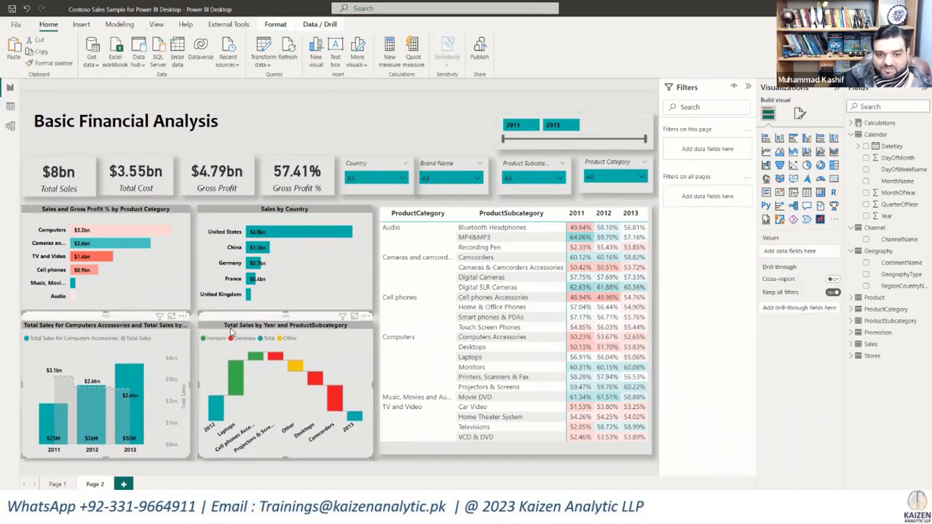
{"action": "key", "text": "Up"}
{"action": "key", "text": "Up"}
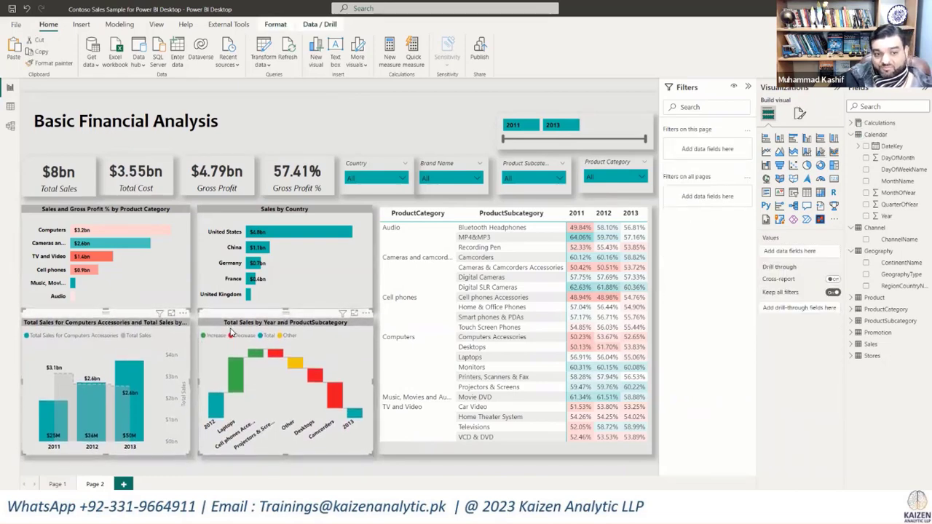
{"action": "left_click", "coordinate": [426, 141]}
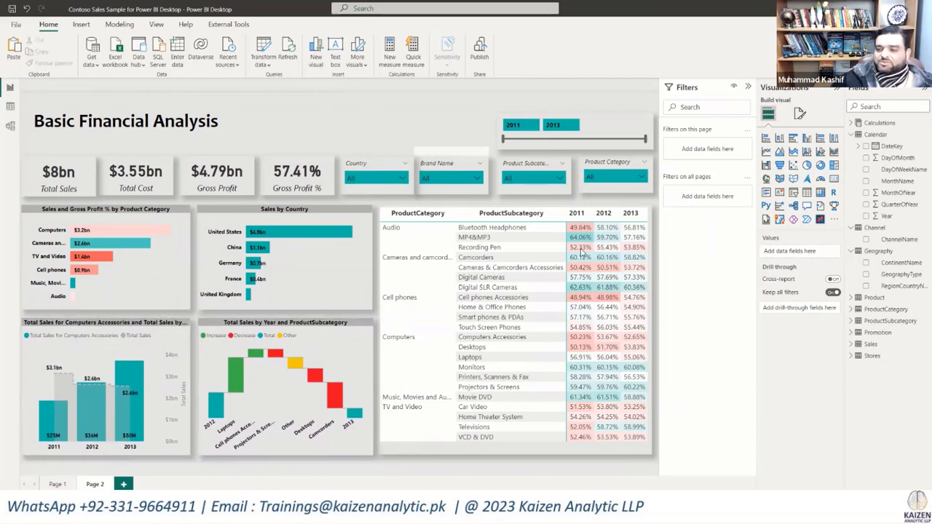
Step: Collapse the Calendar, Channel and Geography tables in the field list
{"action": "left_click", "coordinate": [850, 135]}
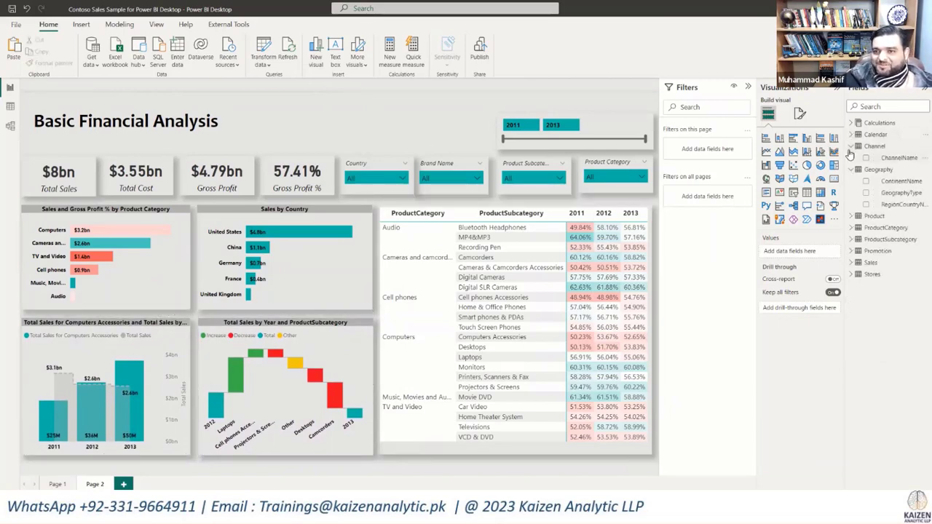
{"action": "left_click", "coordinate": [851, 147]}
{"action": "left_click", "coordinate": [851, 158]}
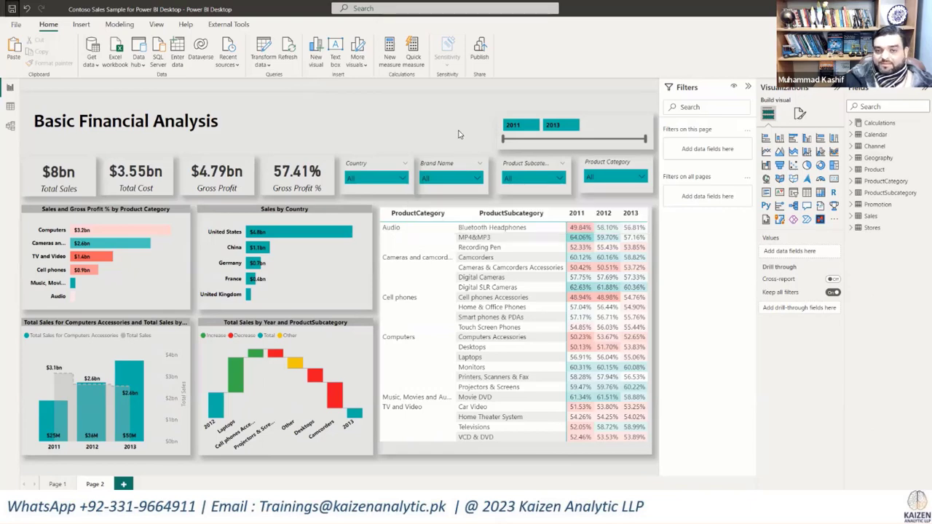
Step: Test the Country slicer with Armenia, Australia, Bhutan and China, and clear its selection
{"action": "left_click", "coordinate": [400, 182]}
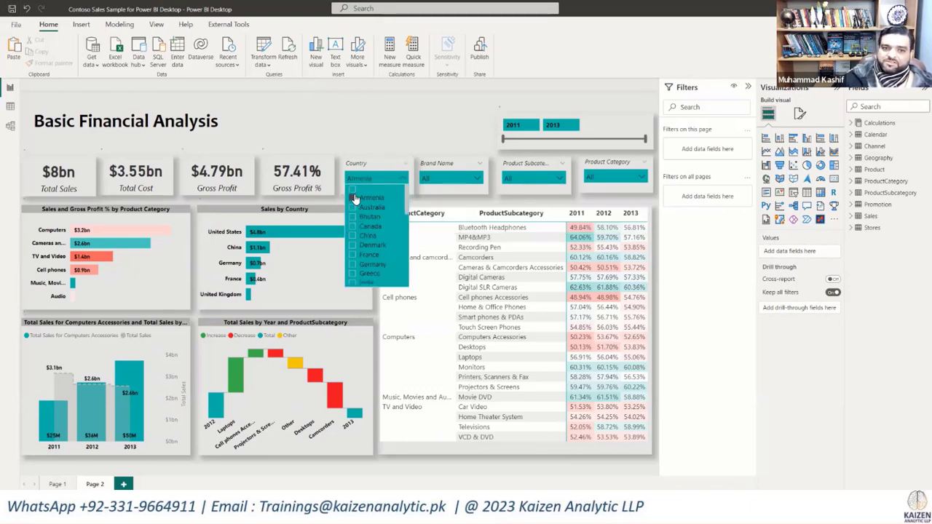
{"action": "left_click", "coordinate": [353, 198]}
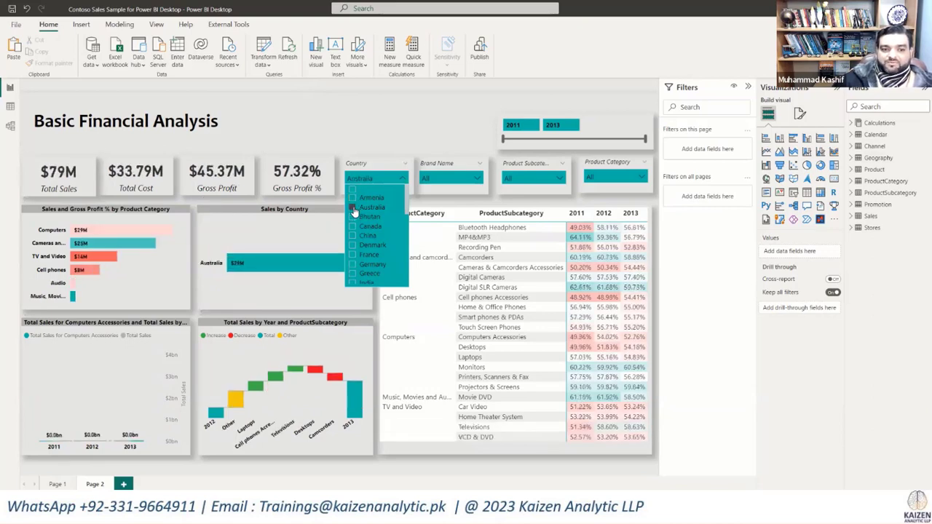
{"action": "left_click", "coordinate": [352, 218]}
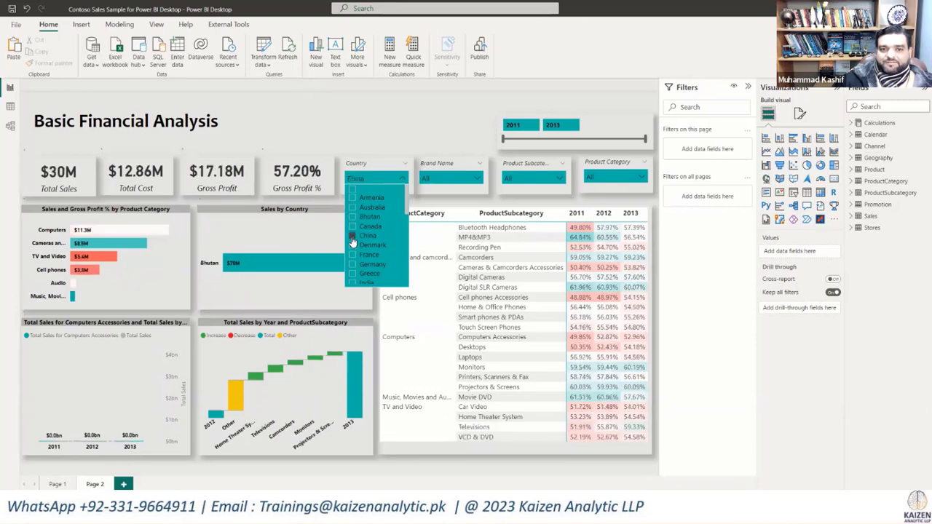
{"action": "left_click", "coordinate": [397, 166]}
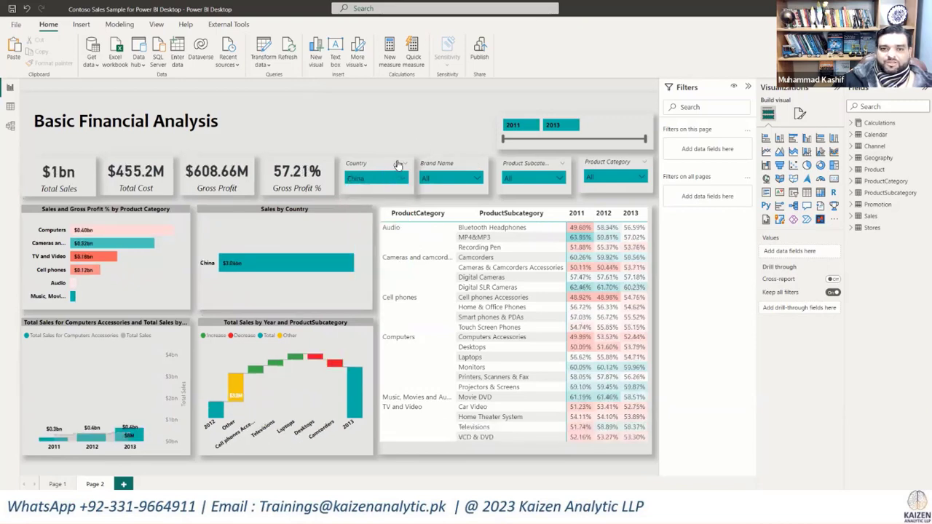
{"action": "left_click", "coordinate": [398, 163]}
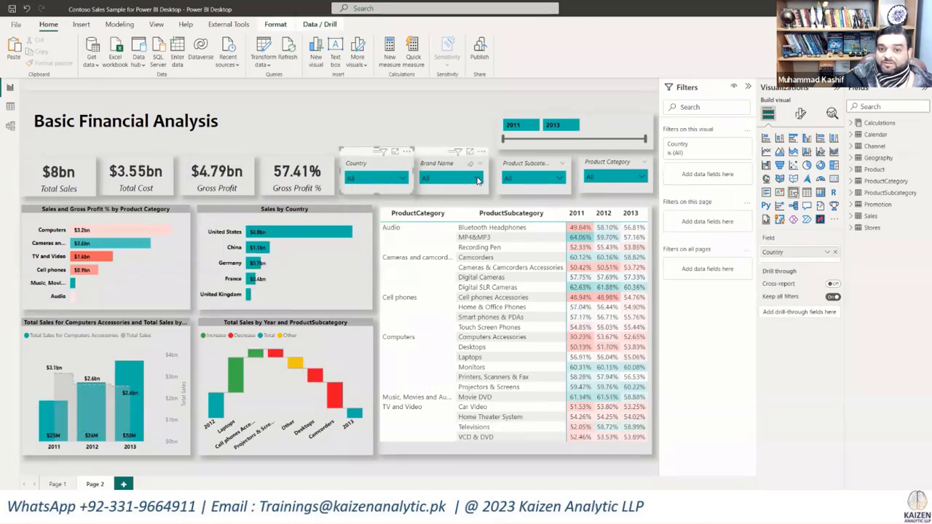
Step: Test the Brand Name slicer with brands such as Adventure Works and Proseware, and clear its selection
{"action": "left_click", "coordinate": [478, 180]}
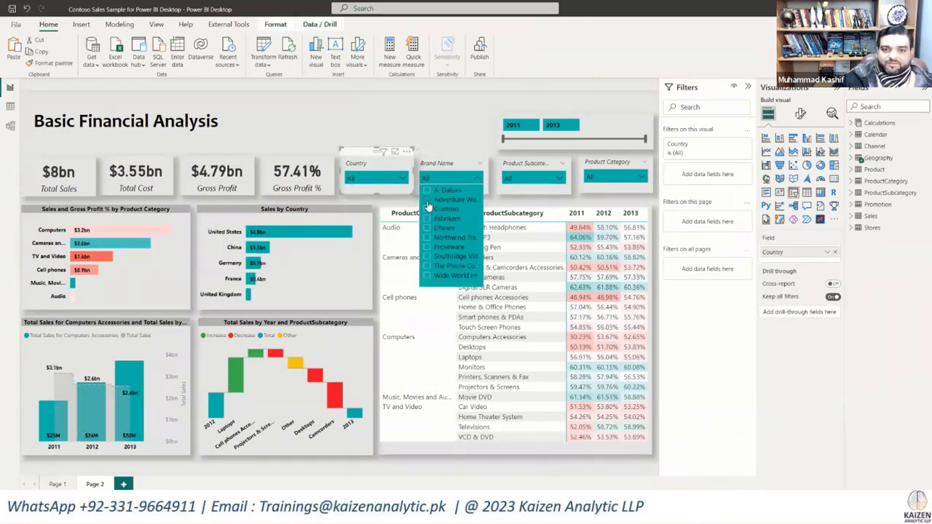
{"action": "left_click", "coordinate": [427, 200]}
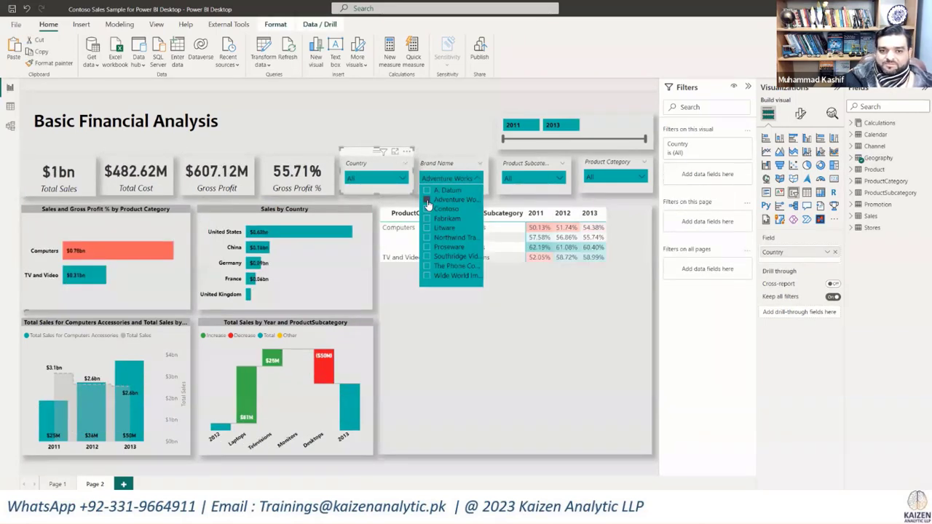
{"action": "left_click", "coordinate": [427, 228]}
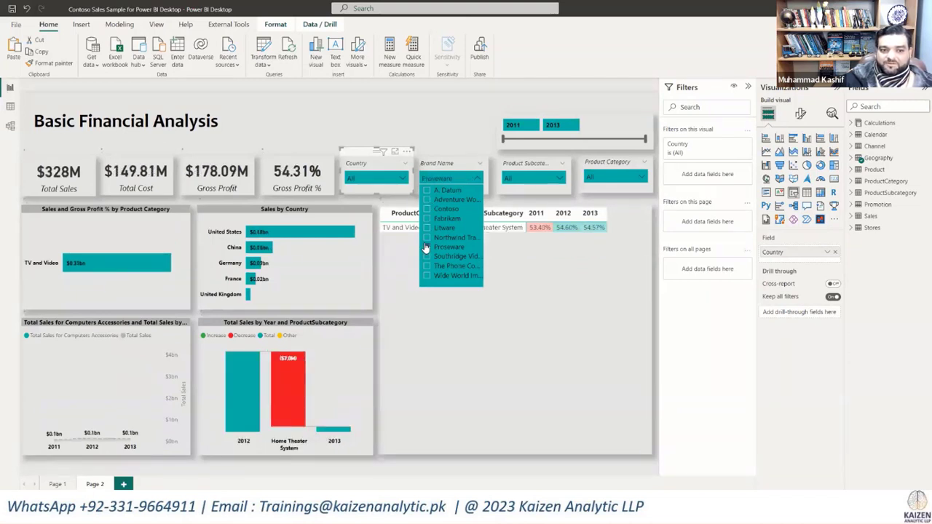
{"action": "left_click", "coordinate": [471, 164]}
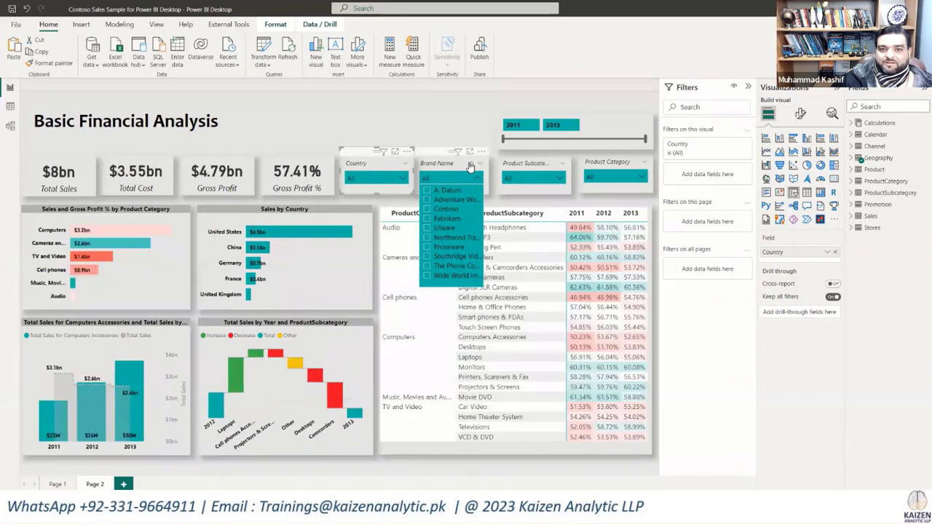
{"action": "left_click", "coordinate": [471, 167]}
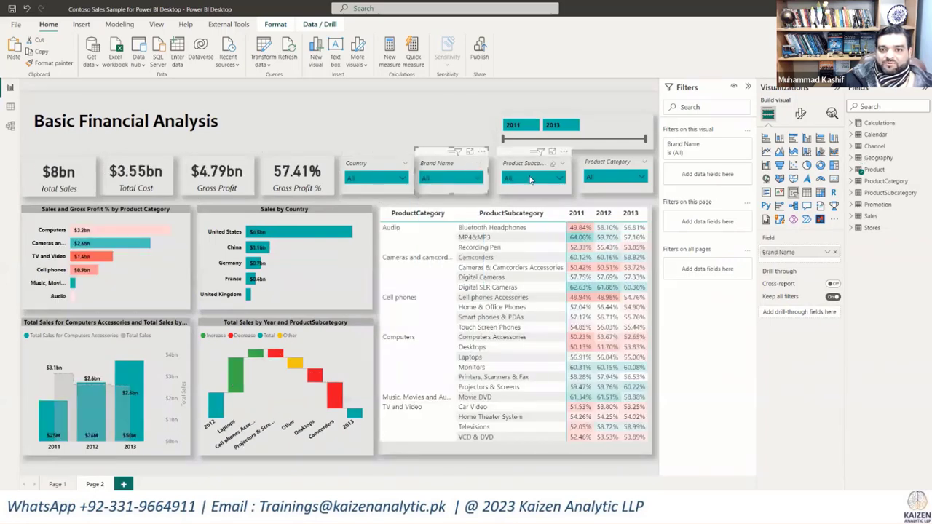
Step: Test the Product Subcategory slicer with Audio Accessories, Bluetooth Headphones and Camcorders, and clear its selection
{"action": "left_click", "coordinate": [558, 179]}
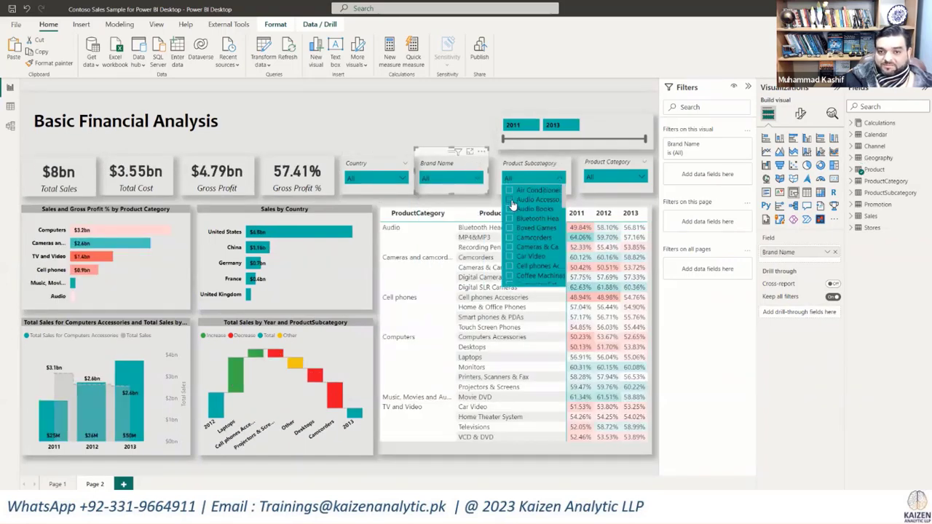
{"action": "left_click", "coordinate": [511, 200]}
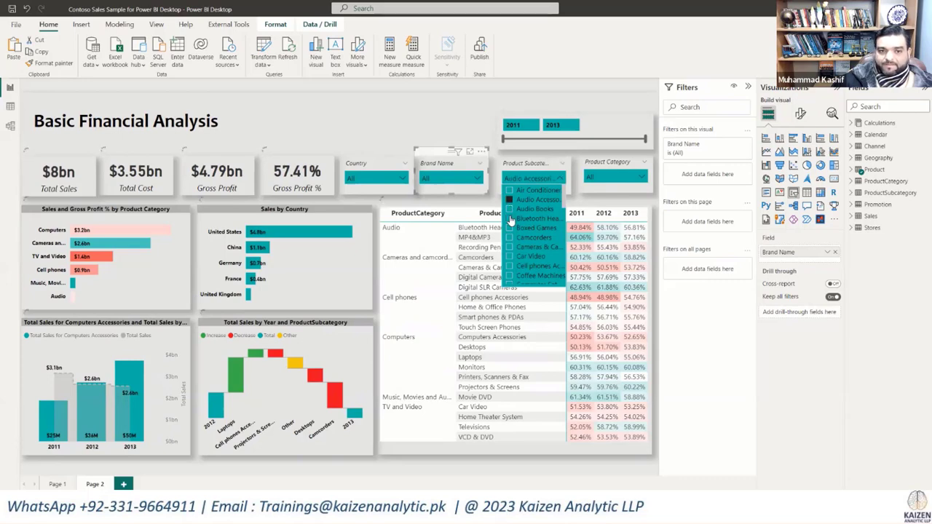
{"action": "left_click", "coordinate": [511, 237]}
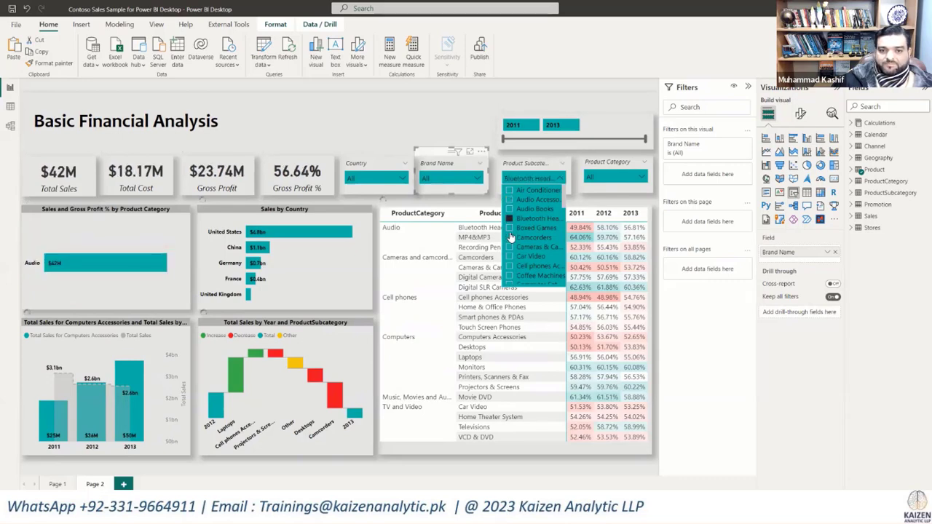
{"action": "left_click", "coordinate": [511, 238]}
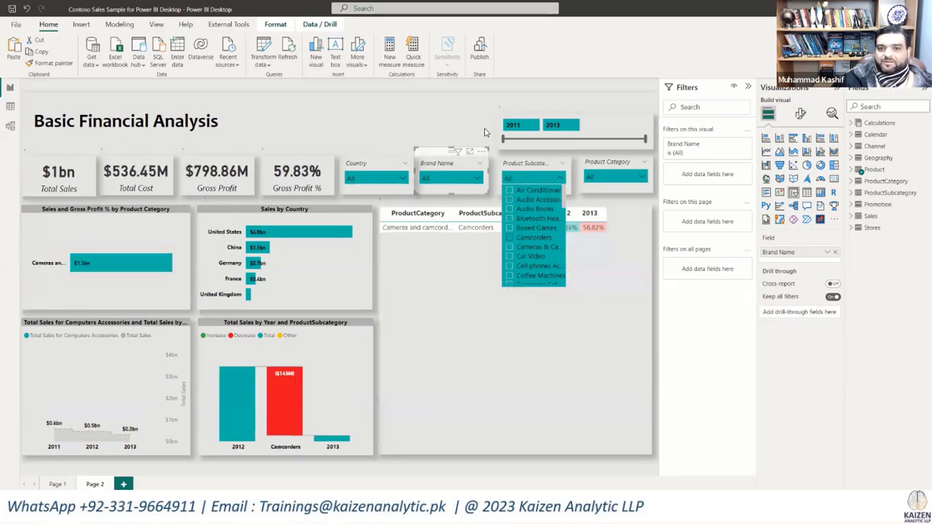
{"action": "left_click", "coordinate": [487, 131]}
Step: Test the Product Category slicer with Audio, Cameras and camcorders, and Computers, and clear its selection
{"action": "left_click", "coordinate": [610, 177]}
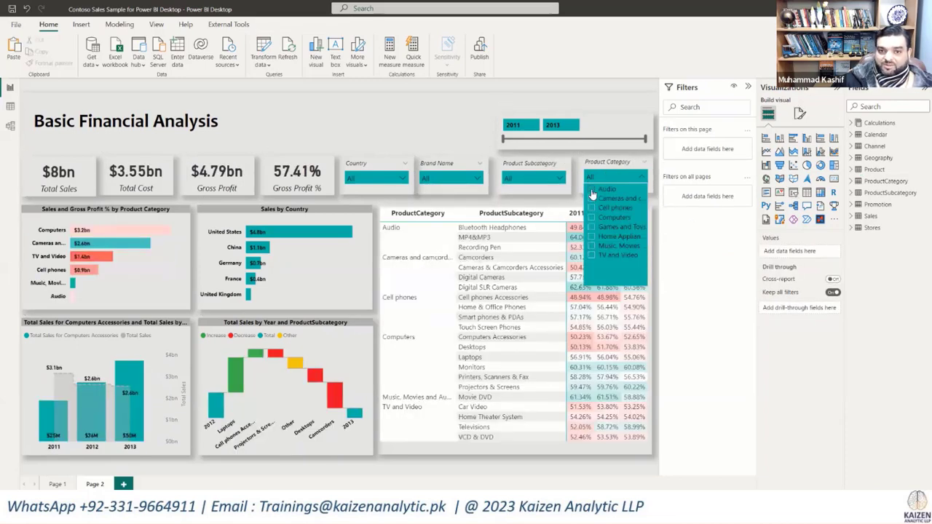
{"action": "left_click", "coordinate": [592, 190]}
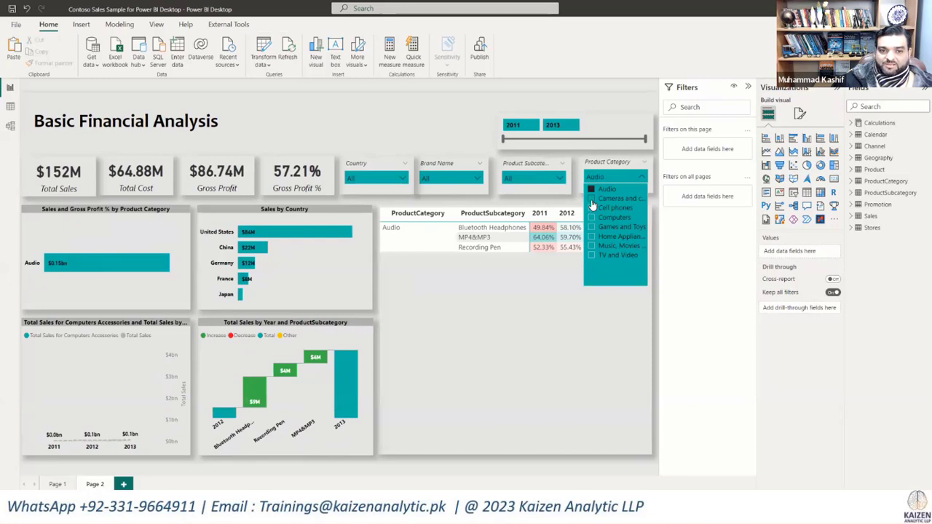
{"action": "left_click", "coordinate": [592, 199]}
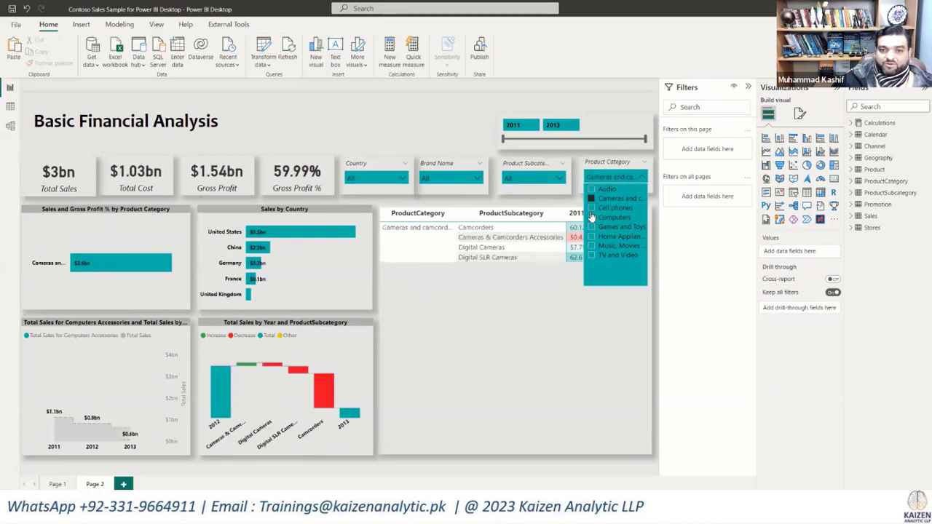
{"action": "left_click", "coordinate": [592, 217]}
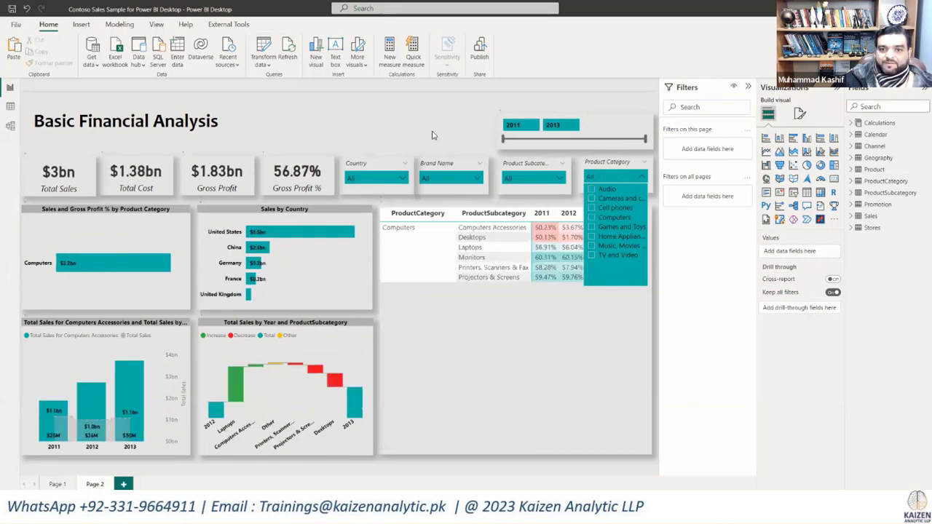
{"action": "left_click", "coordinate": [437, 134]}
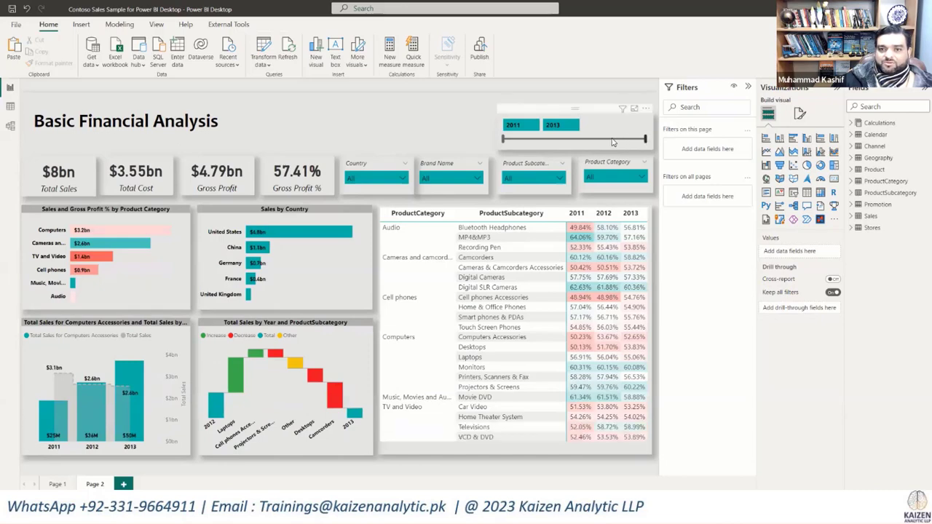
Step: Test the Year slicer by limiting the range to 2011–2012, and restore it to 2011–2013
{"action": "left_click_drag", "start_coordinate": [613, 142], "coordinate": [590, 142]}
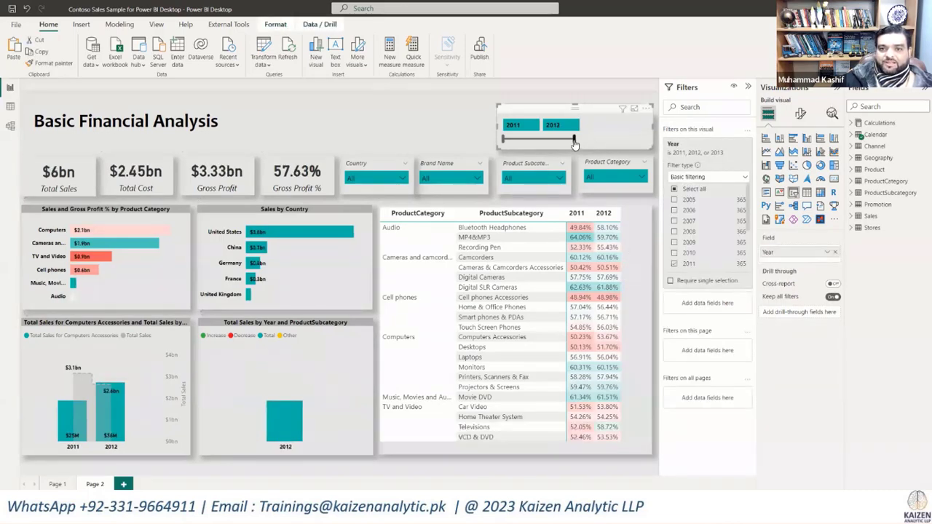
{"action": "left_click_drag", "start_coordinate": [575, 139], "coordinate": [646, 140]}
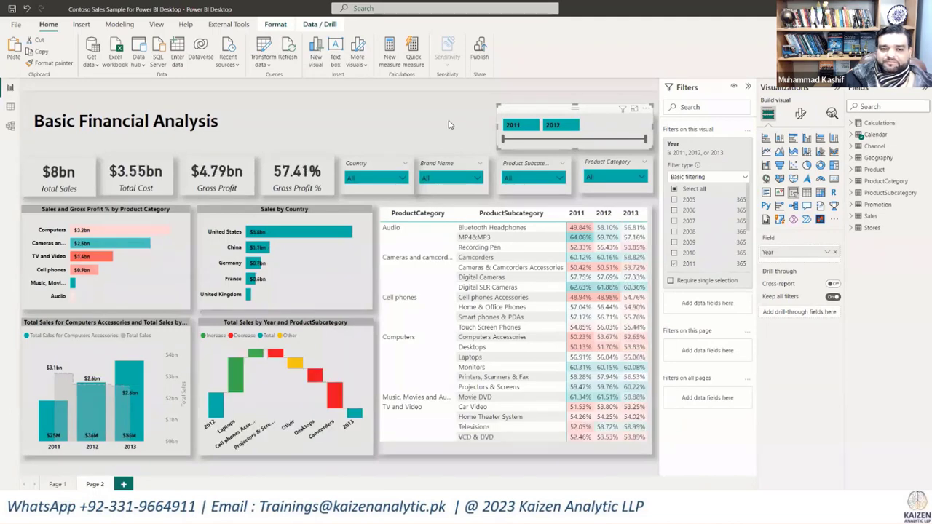
{"action": "left_click", "coordinate": [447, 121]}
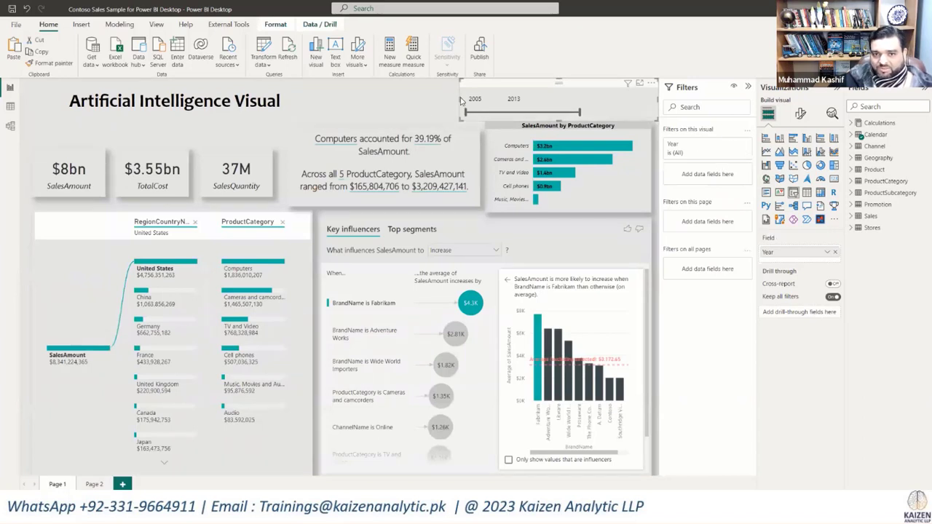
Step: Narrow the Year slicer on the Artificial Intelligence Visual page from its left edge, and open the filter type choices for its Year filter
{"action": "left_click_drag", "start_coordinate": [460, 101], "coordinate": [518, 101]}
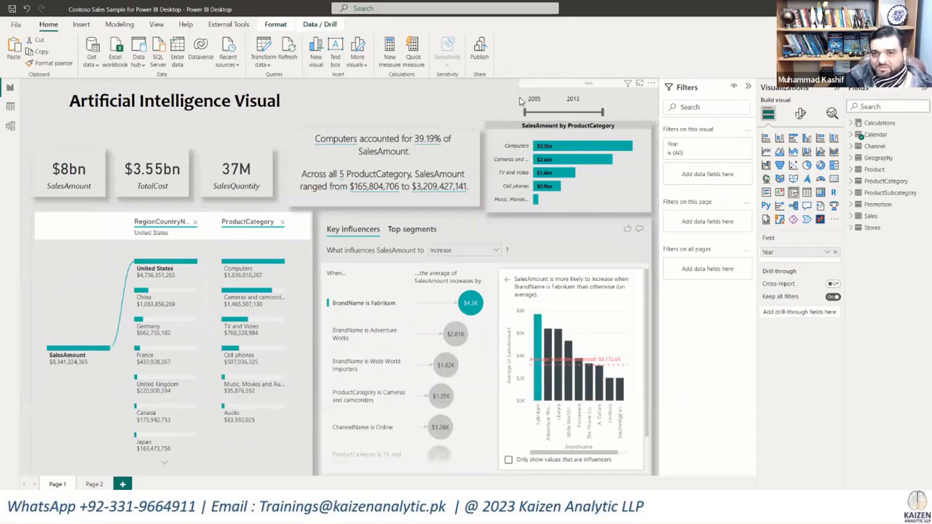
{"action": "left_click", "coordinate": [737, 145]}
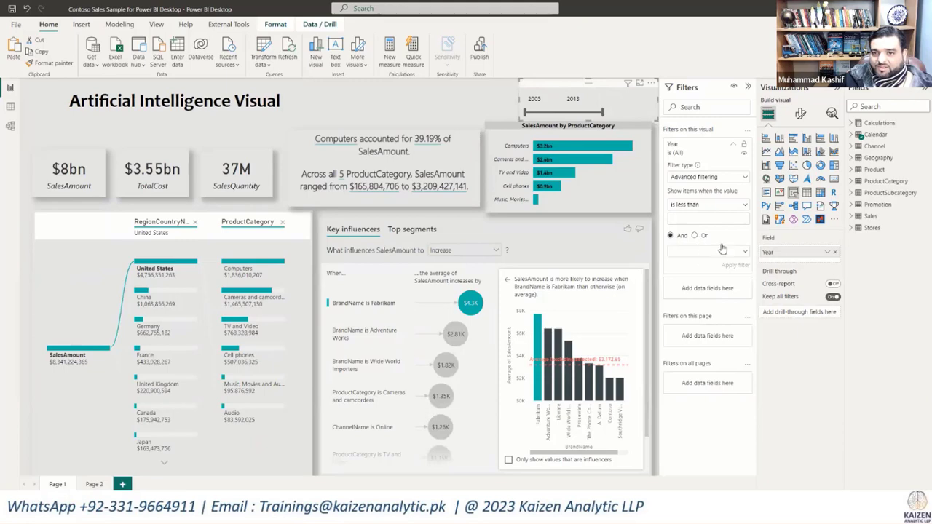
{"action": "left_click", "coordinate": [733, 179]}
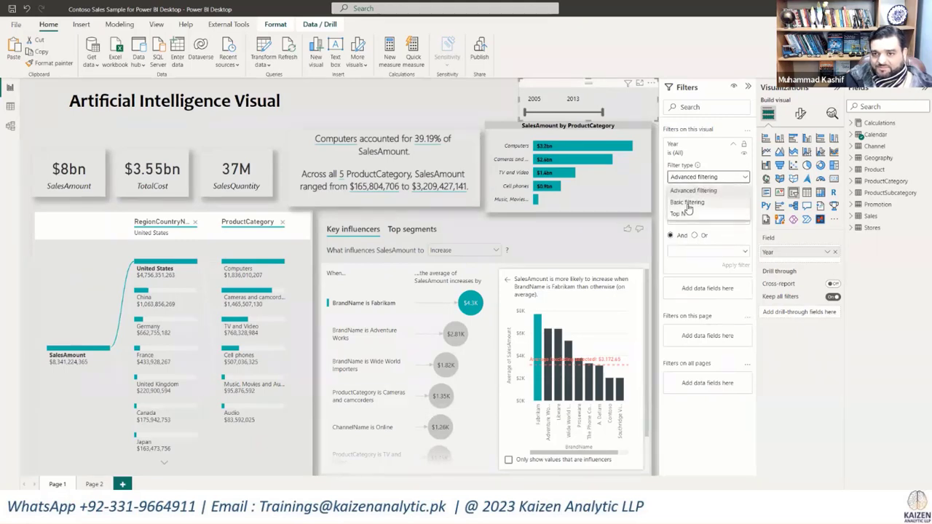
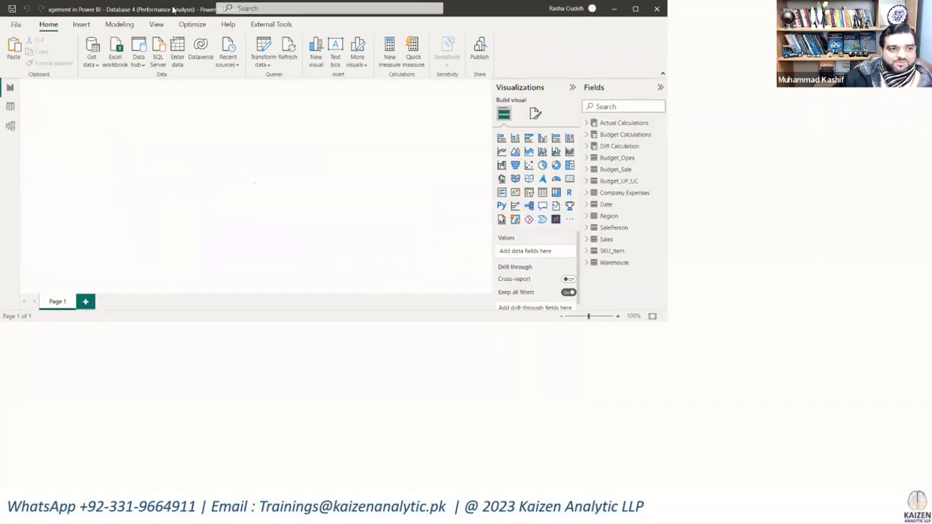
Step: Maximize the Database 4 (Performance Analysis) report window
{"action": "double_click", "coordinate": [175, 10]}
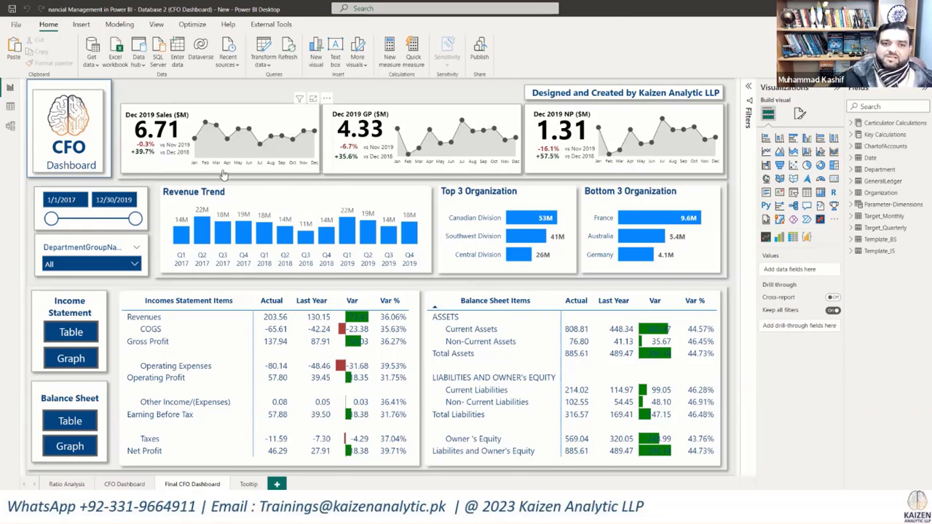
Step: Test the Income Statement Graph and Table views on the CFO Dashboard page, and return to the Final CFO Dashboard page
{"action": "mouse_move", "coordinate": [182, 236]}
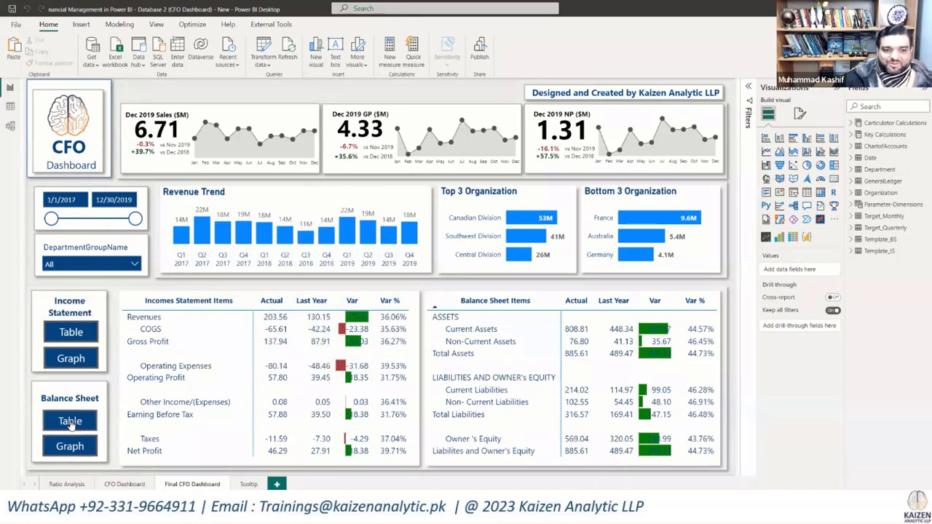
{"action": "left_click", "coordinate": [69, 364], "text": "ctrl"}
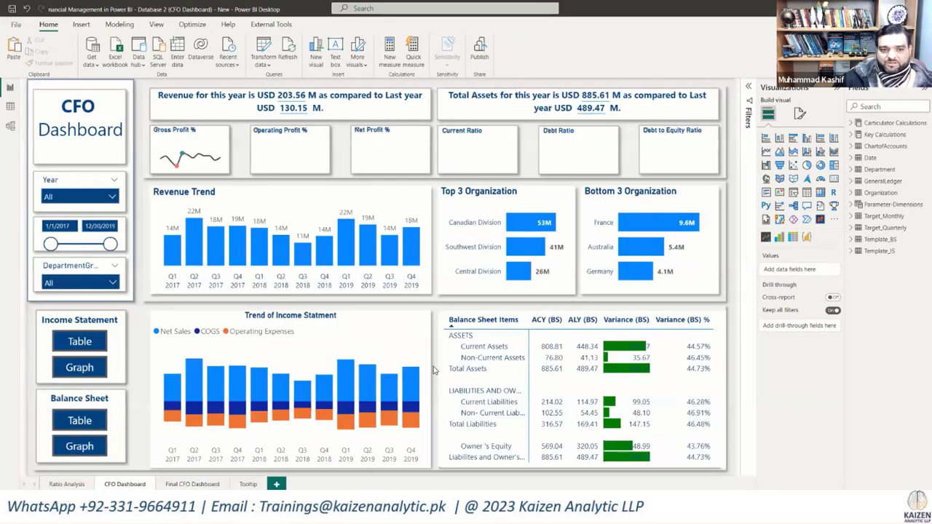
{"action": "left_click", "coordinate": [87, 347], "text": "ctrl"}
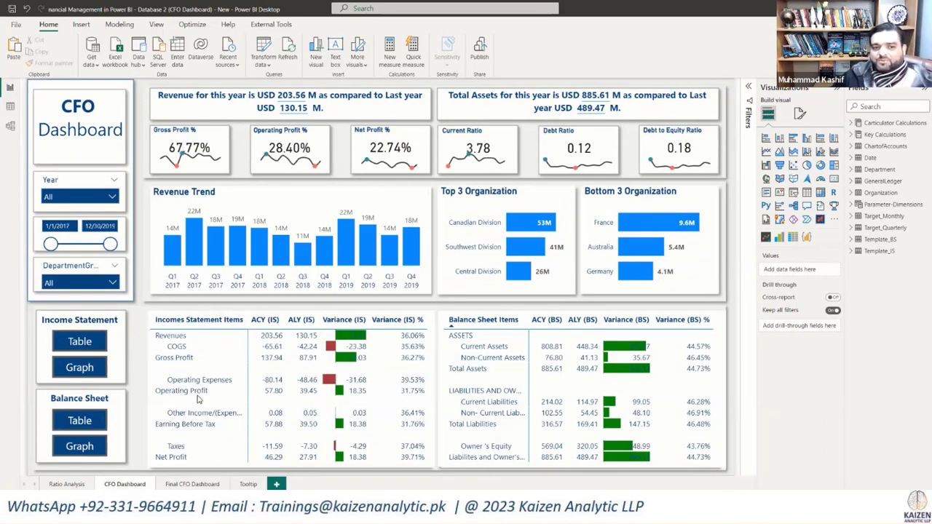
{"action": "left_click", "coordinate": [188, 484]}
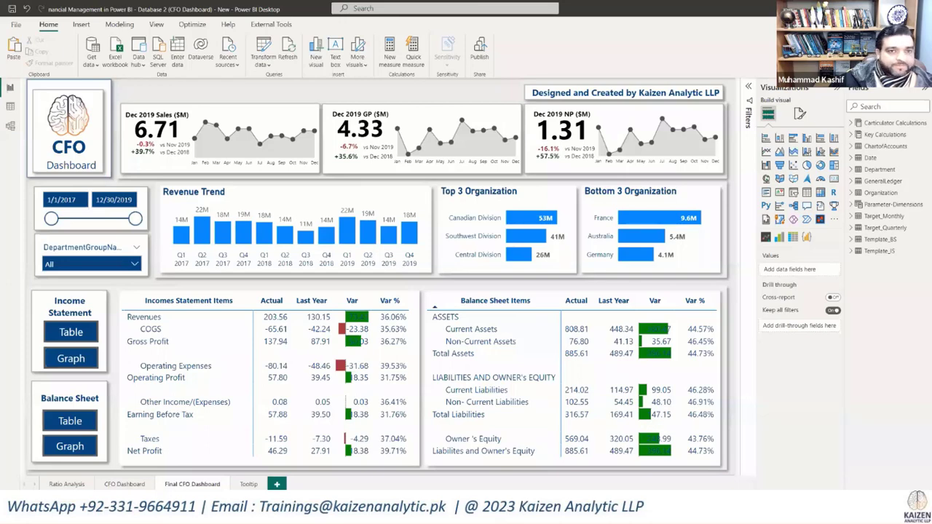
Step: Bring the Database 5 (Working Capital) report to full size and inspect the Qtr 1 DIO segment in the Comprehensive Cash Conversion Cycle chart
{"action": "left_click_drag", "start_coordinate": [2, 81], "coordinate": [248, 80]}
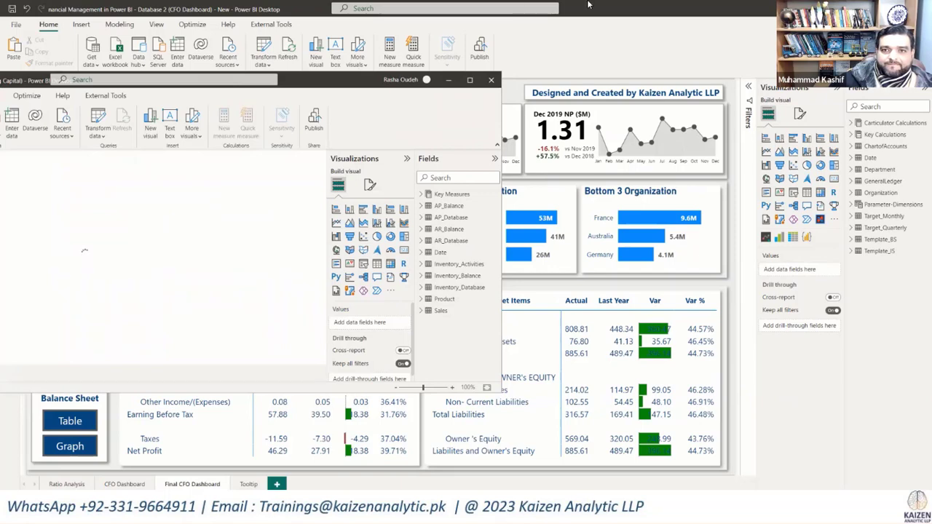
{"action": "left_click", "coordinate": [450, 79]}
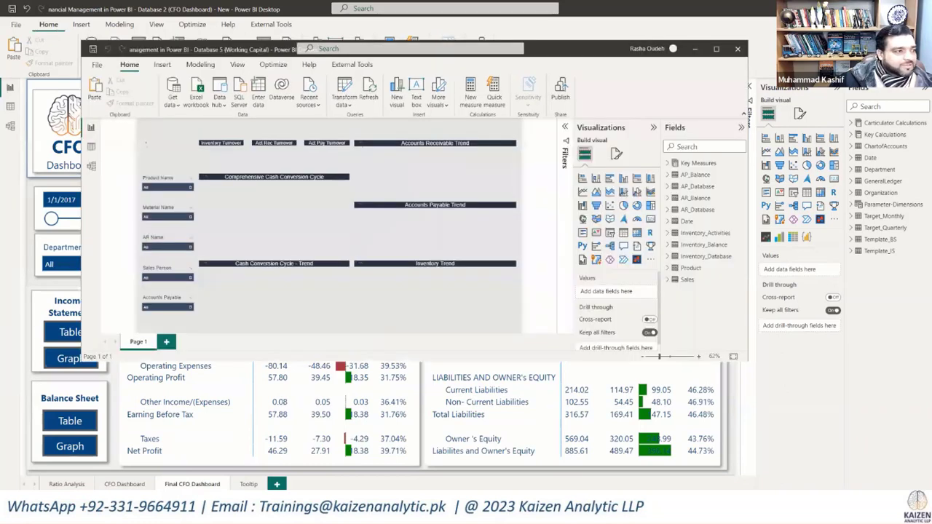
{"action": "left_click", "coordinate": [716, 49]}
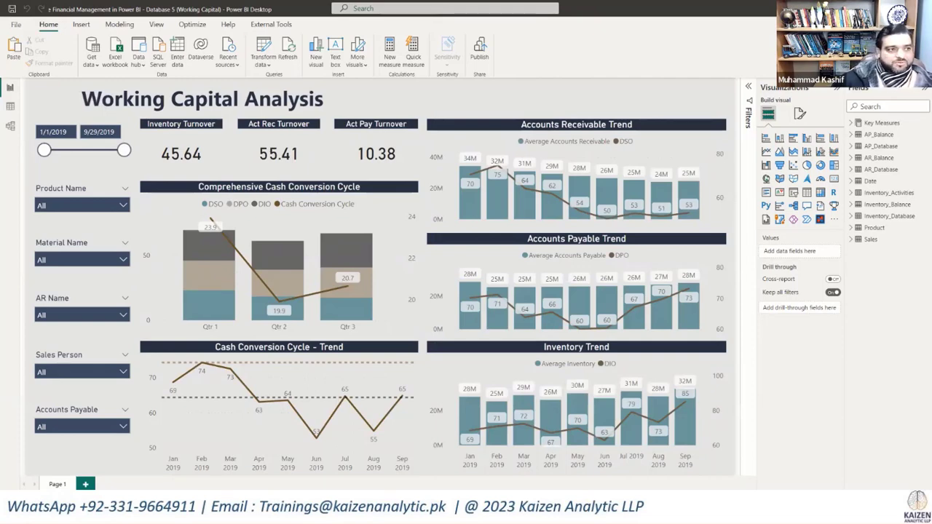
{"action": "mouse_move", "coordinate": [228, 256]}
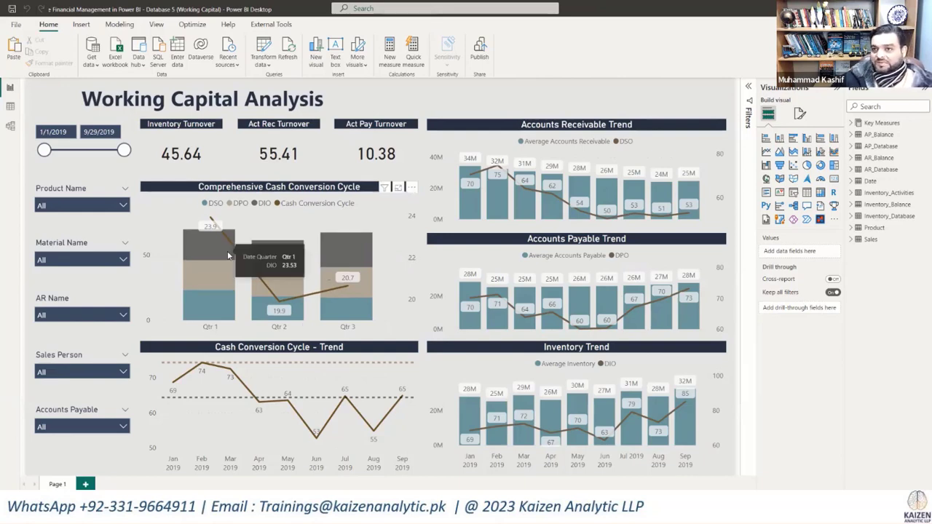
{"action": "left_click", "coordinate": [228, 254]}
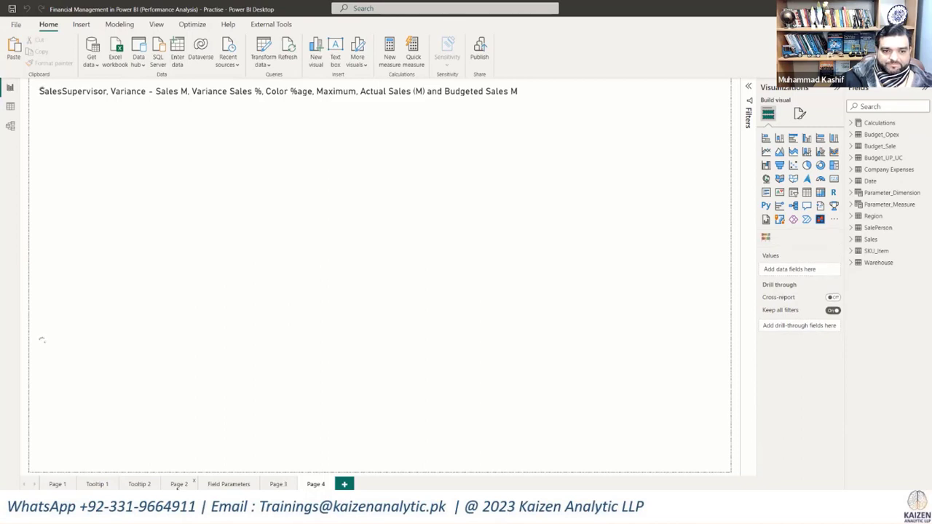
Step: Look through Page 2 and Page 1 of the Performance Analysis practice report
{"action": "left_click", "coordinate": [179, 485]}
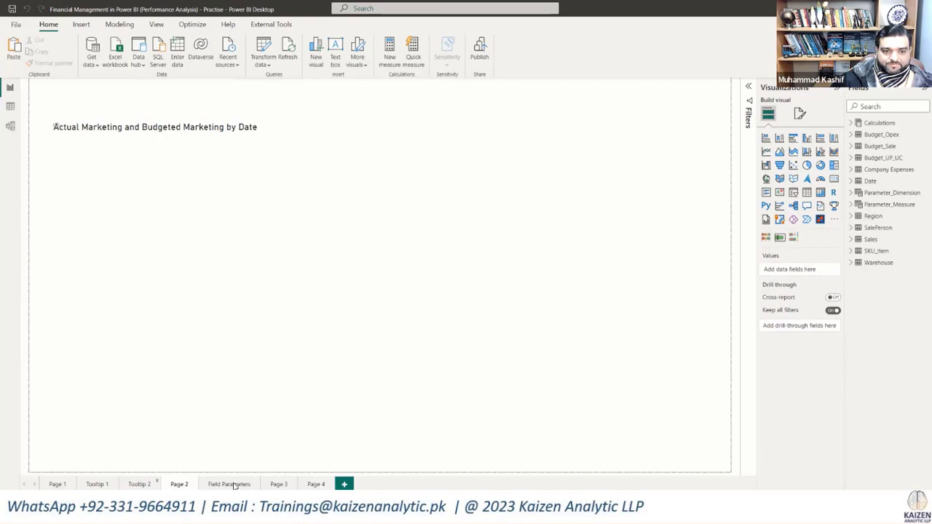
{"action": "left_click", "coordinate": [179, 484]}
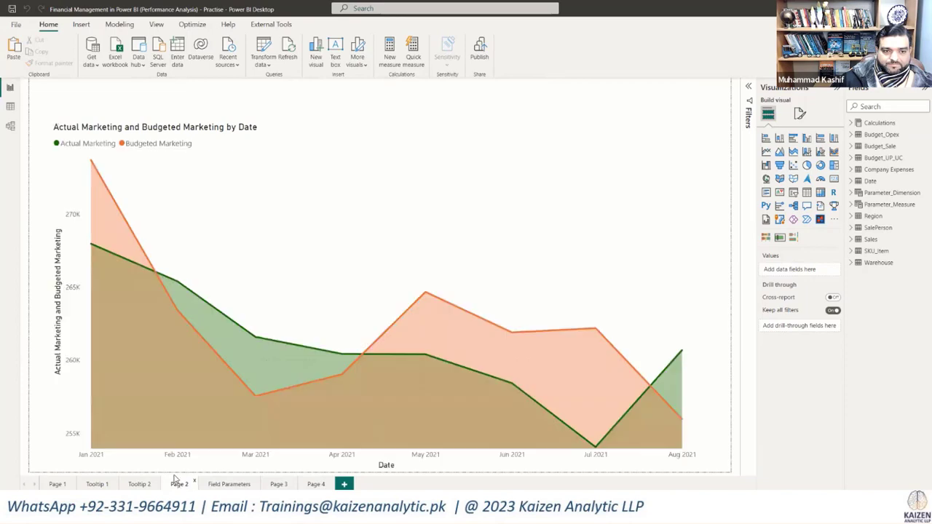
{"action": "left_click", "coordinate": [59, 484]}
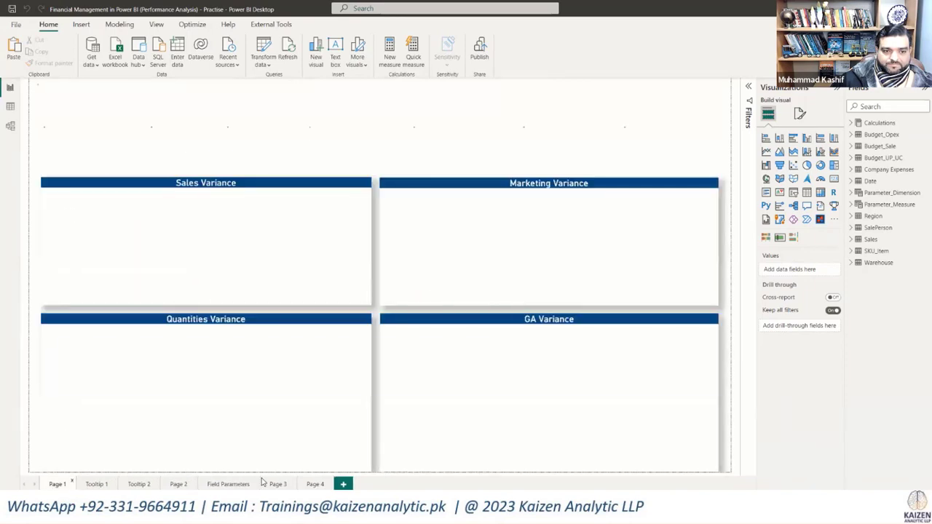
Step: Open the Performance Analysis by Sales Supervisor chart on Page 3 in the Charticulator editor
{"action": "left_click", "coordinate": [273, 484]}
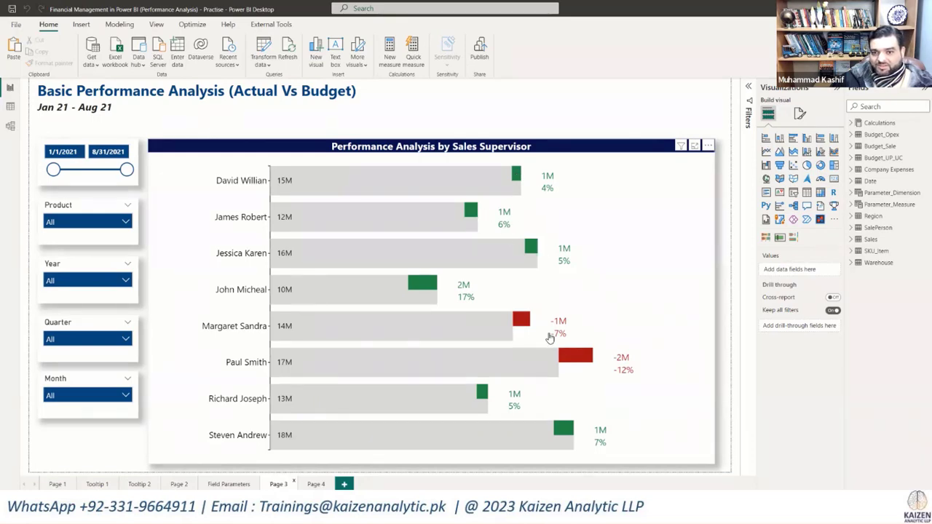
{"action": "left_click", "coordinate": [707, 147]}
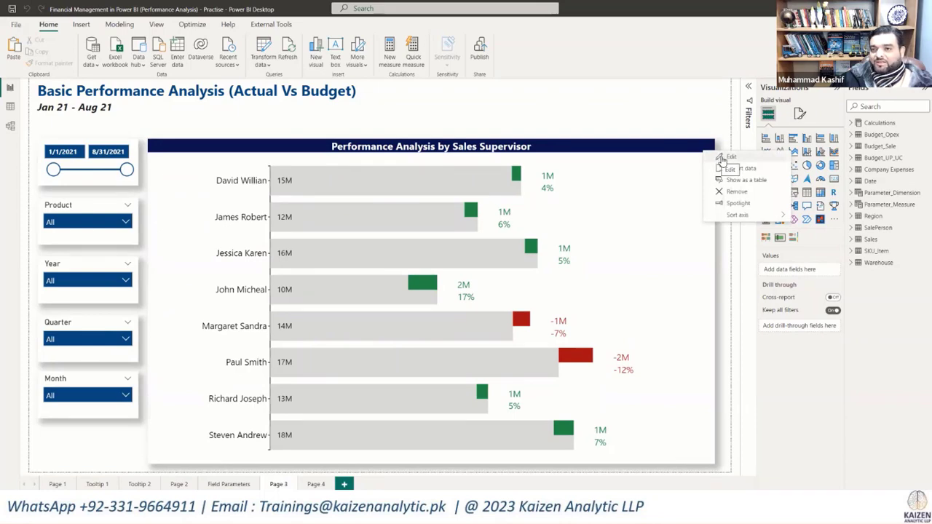
{"action": "left_click", "coordinate": [721, 160]}
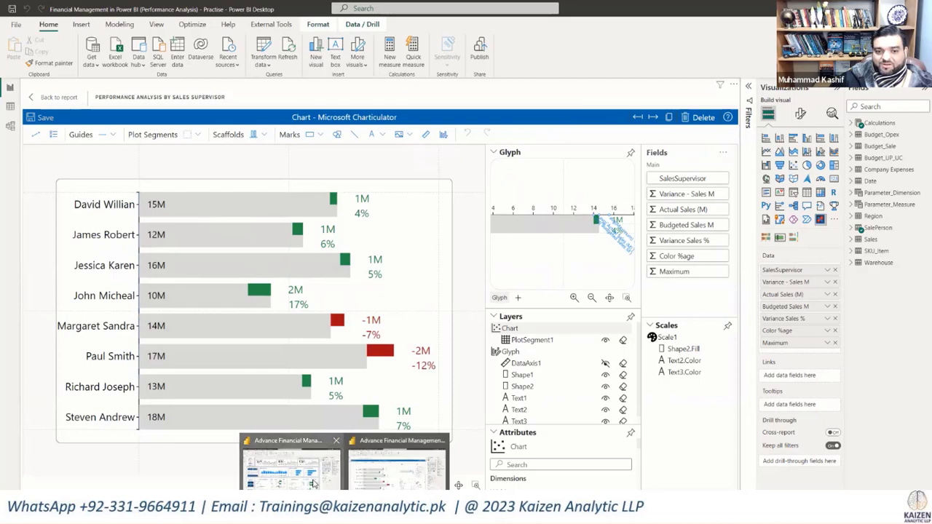
Step: Switch to the CFO Dashboard report, view the Dec 2019 Sales card in the Charticulator editor, and return to the report page
{"action": "left_click", "coordinate": [314, 484]}
{"action": "left_click", "coordinate": [289, 114]}
{"action": "left_click", "coordinate": [327, 98]}
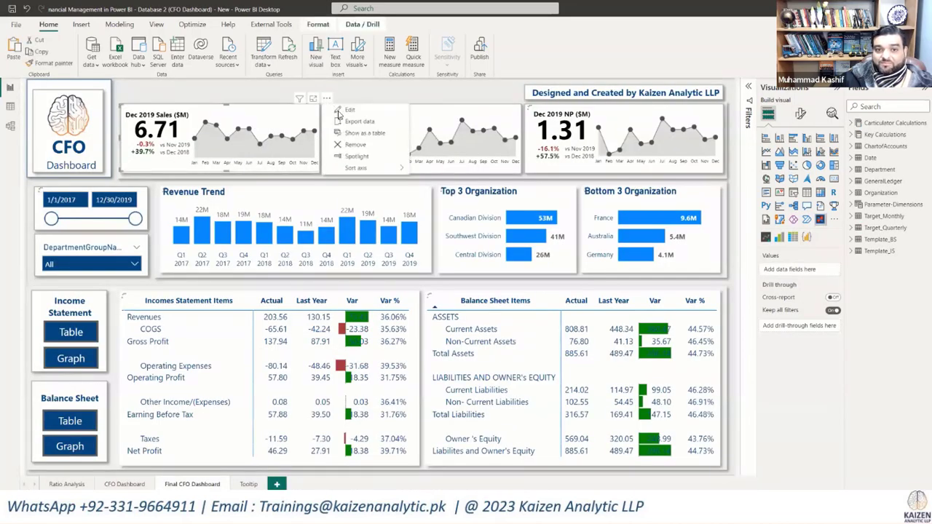
{"action": "left_click", "coordinate": [344, 110]}
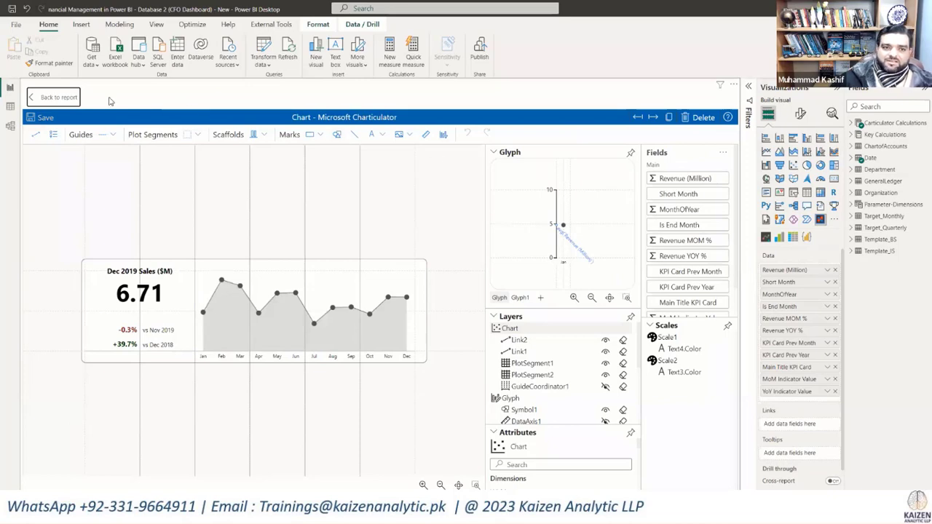
{"action": "left_click", "coordinate": [59, 102]}
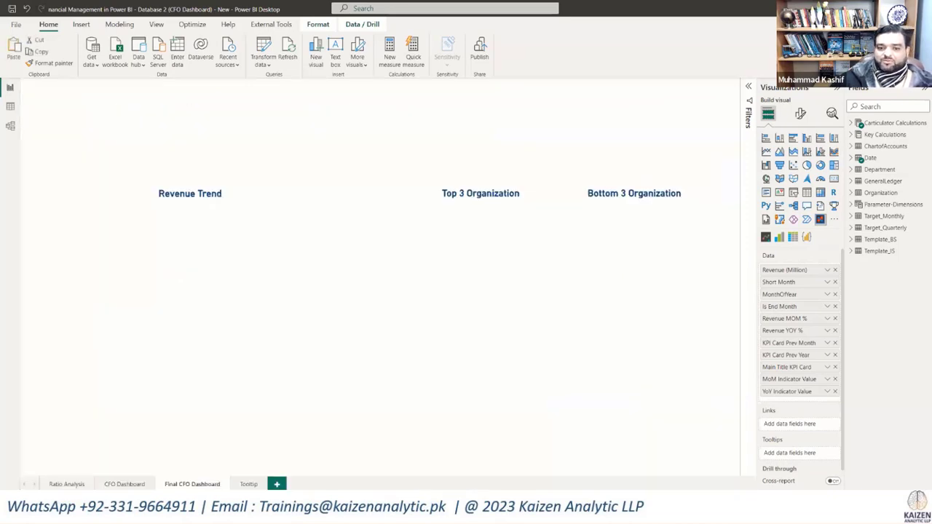
Step: Switch back to the Performance Analysis practice report and leave the sales supervisor chart's editor
{"action": "mouse_move", "coordinate": [340, 503]}
{"action": "left_click", "coordinate": [397, 468]}
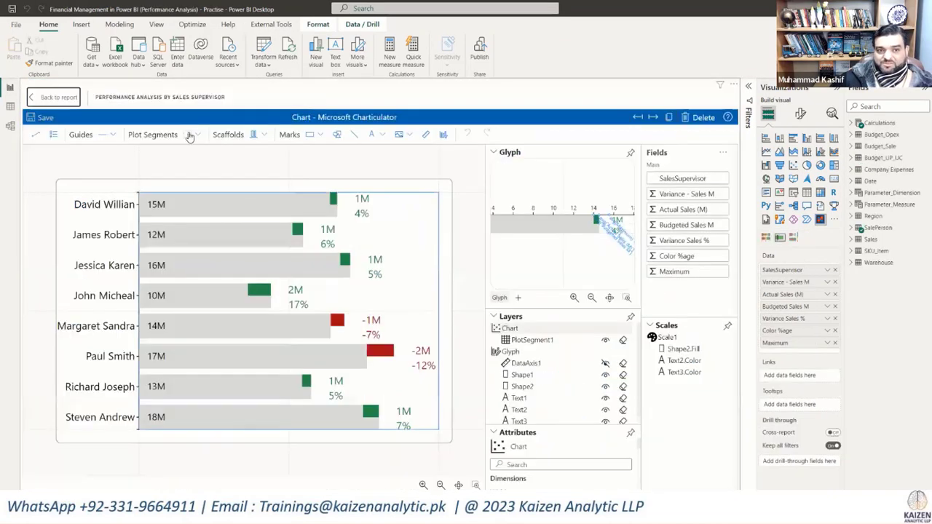
{"action": "left_click", "coordinate": [49, 99]}
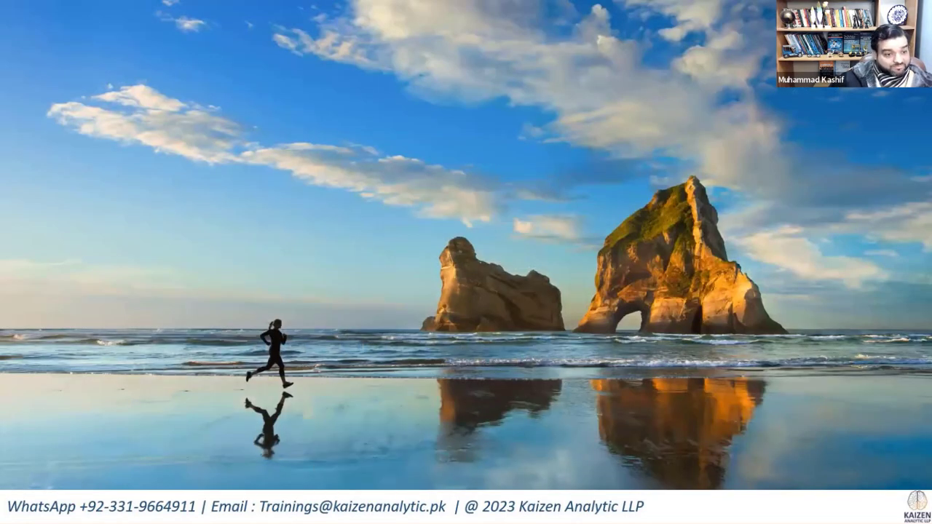
Step: Show the Way Forward slides up to the Advanced Financial Management in Power BI [Batch 29] heading, and return to the desktop
{"action": "left_click", "coordinate": [276, 511]}
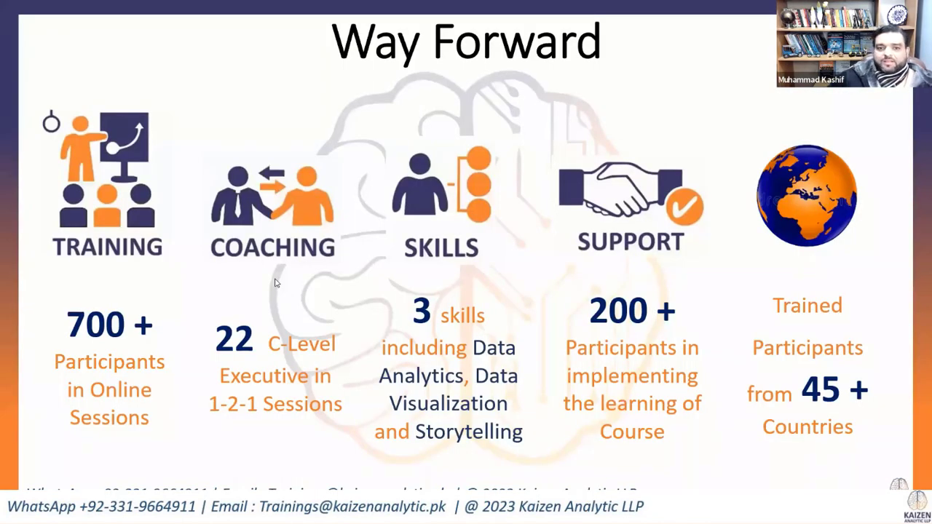
{"action": "left_click", "coordinate": [276, 283]}
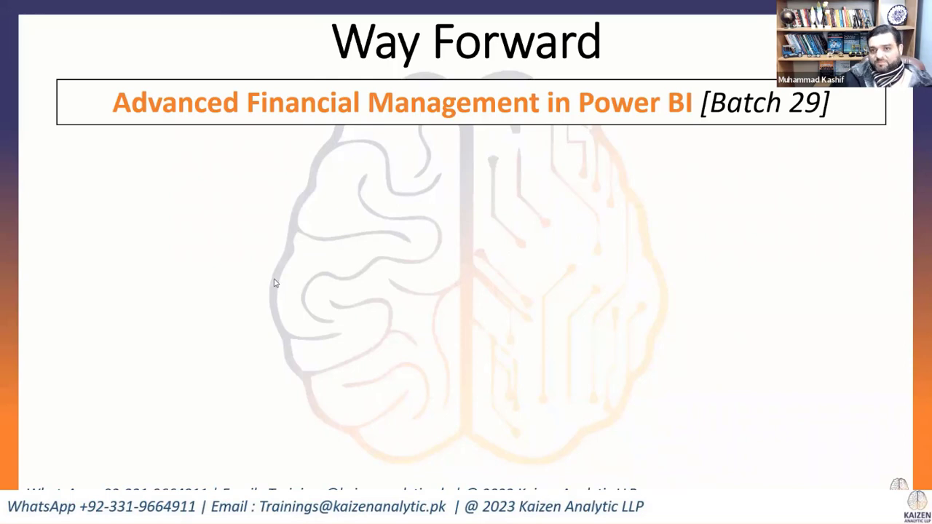
{"action": "key", "text": "super+d"}
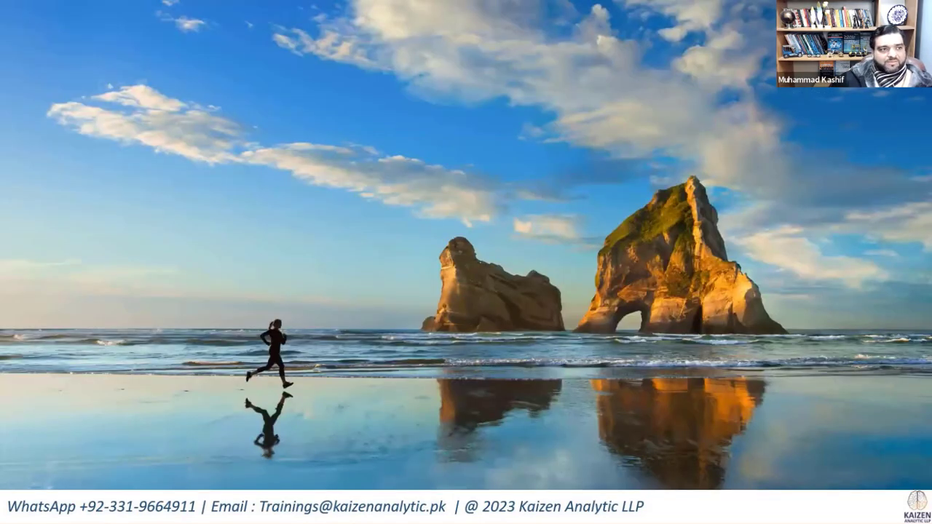
Step: Open the Advance Financial Management in Power BI (B-29) training brochure PDF and read its cover and Why This Course section
{"action": "left_click_drag", "start_coordinate": [0, 54], "coordinate": [418, 54]}
{"action": "double_click", "coordinate": [418, 54]}
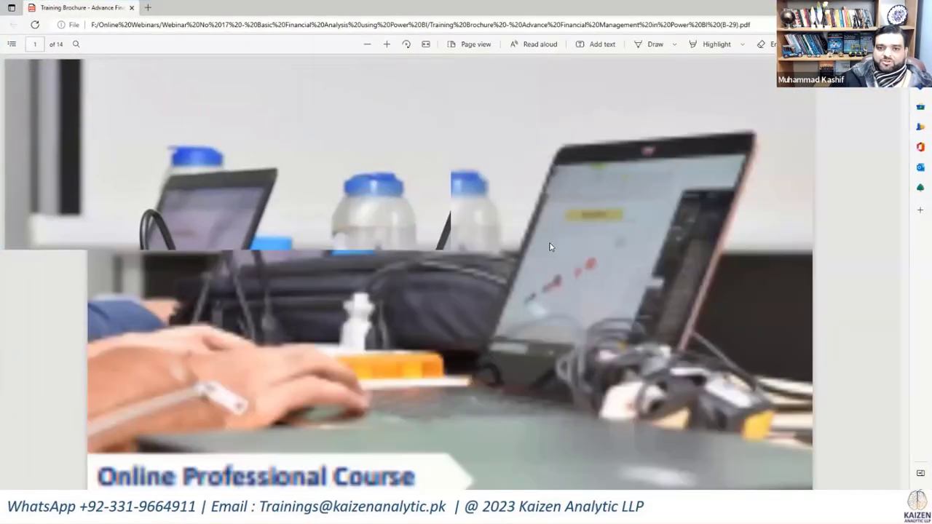
{"action": "scroll", "coordinate": [550, 247], "scroll_direction": "down", "scroll_amount": 3}
{"action": "scroll", "coordinate": [551, 247], "scroll_direction": "down", "scroll_amount": 3}
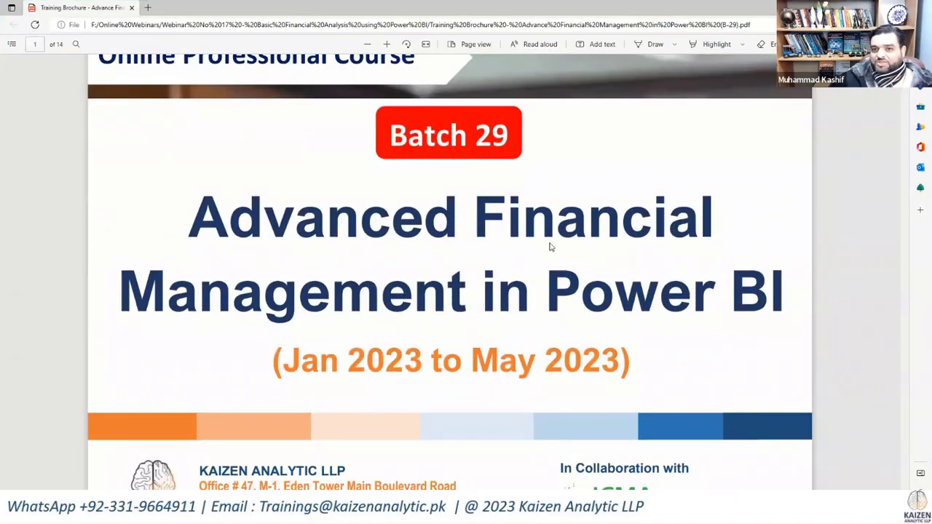
{"action": "scroll", "coordinate": [551, 247], "scroll_direction": "down", "scroll_amount": 5}
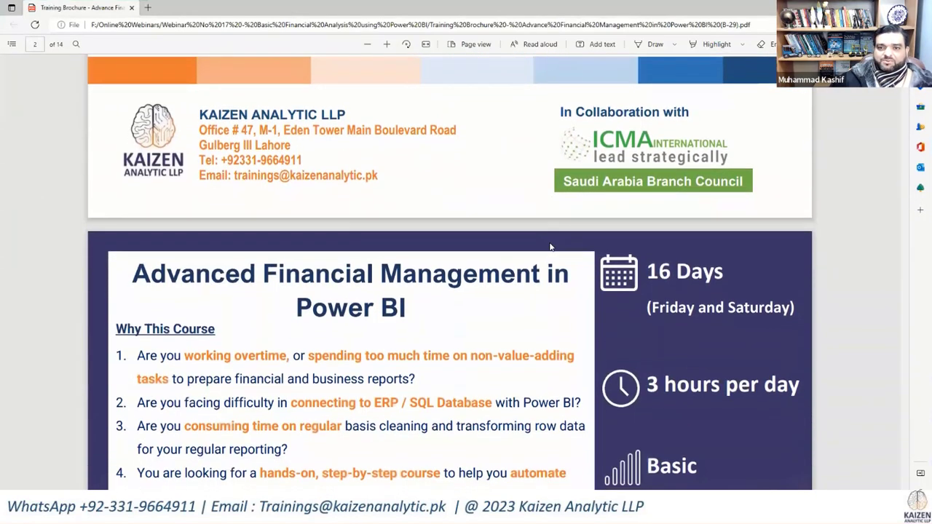
{"action": "scroll", "coordinate": [550, 247], "scroll_direction": "down", "scroll_amount": 3}
{"action": "scroll", "coordinate": [477, 355], "scroll_direction": "up", "scroll_amount": 8}
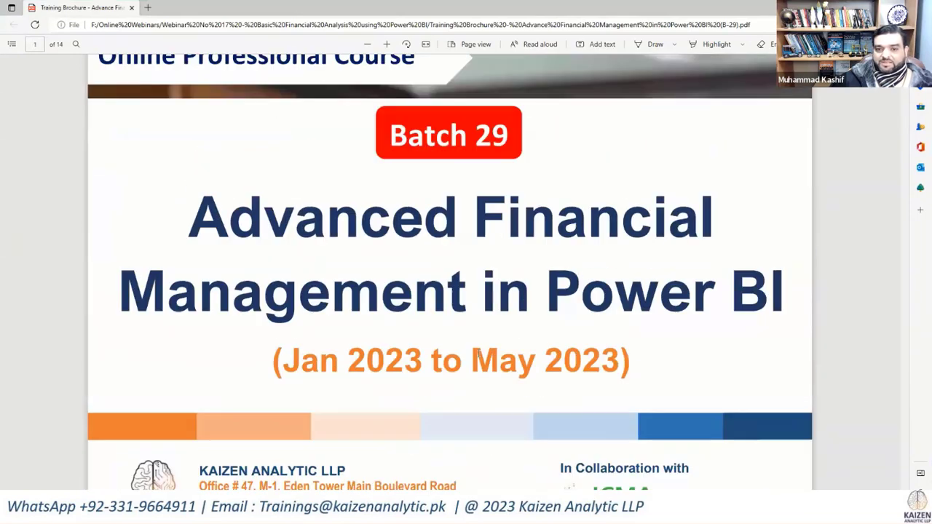
{"action": "scroll", "coordinate": [520, 283], "scroll_direction": "down", "scroll_amount": 8}
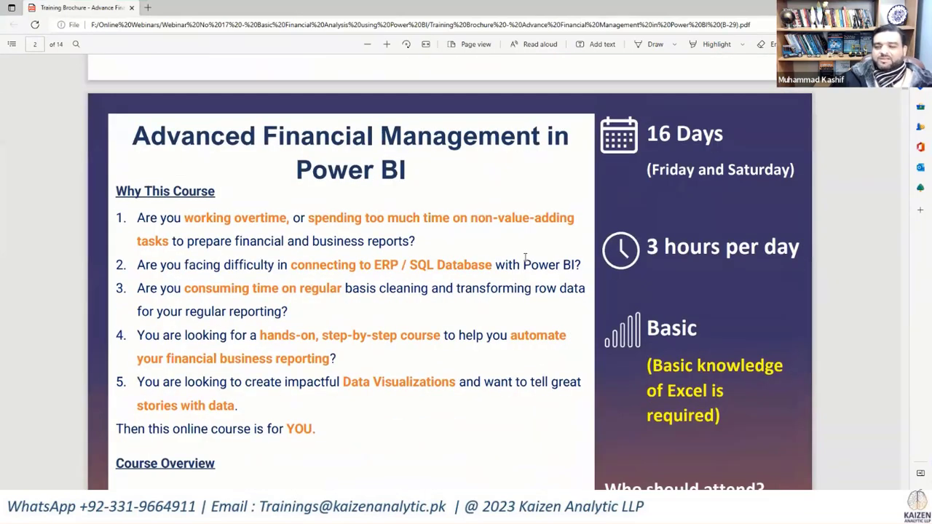
{"action": "scroll", "coordinate": [524, 257], "scroll_direction": "down", "scroll_amount": 12}
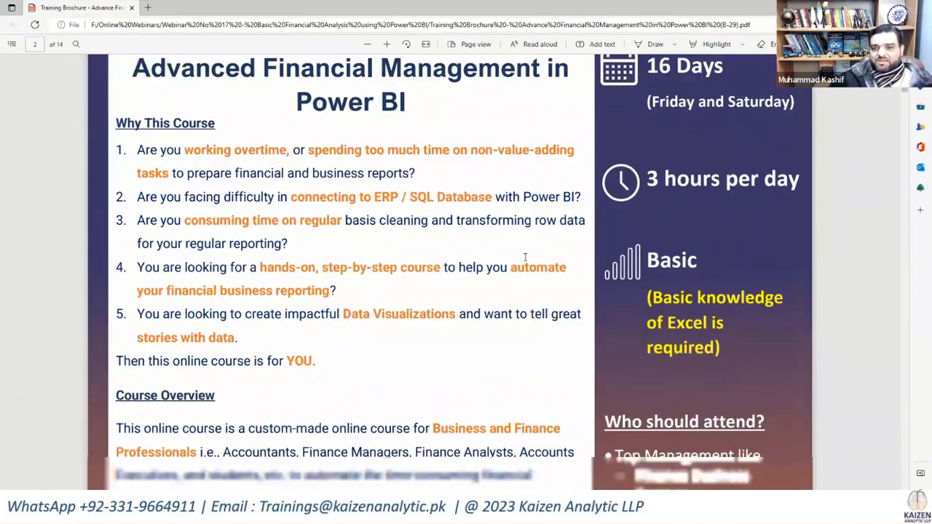
Step: Examine the brochure's trainer profiles, the Course in a Nutshell dashboards and the Custom Visual for Data Storytelling page
{"action": "scroll", "coordinate": [525, 257], "scroll_direction": "down", "scroll_amount": 6}
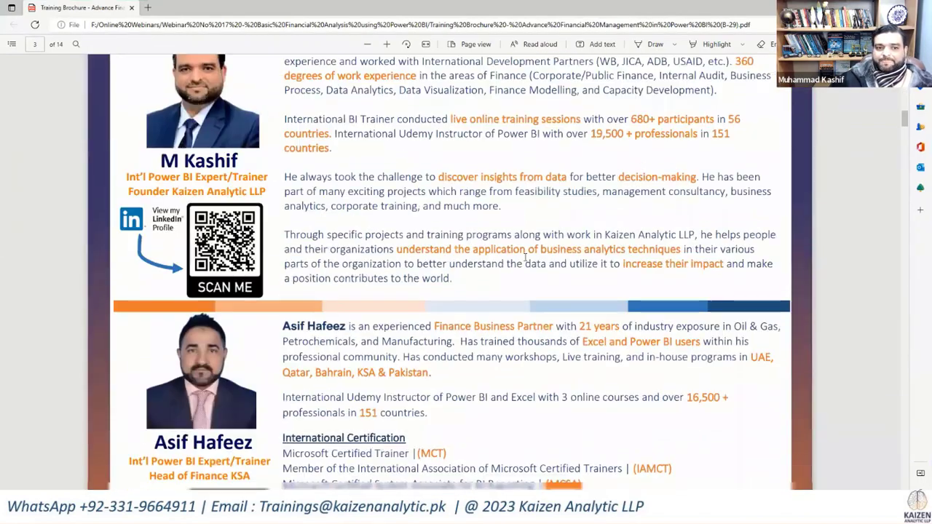
{"action": "scroll", "coordinate": [524, 257], "scroll_direction": "up", "scroll_amount": 3}
{"action": "scroll", "coordinate": [525, 257], "scroll_direction": "up", "scroll_amount": 4}
{"action": "scroll", "coordinate": [524, 257], "scroll_direction": "down", "scroll_amount": 9}
{"action": "scroll", "coordinate": [525, 257], "scroll_direction": "down", "scroll_amount": 6}
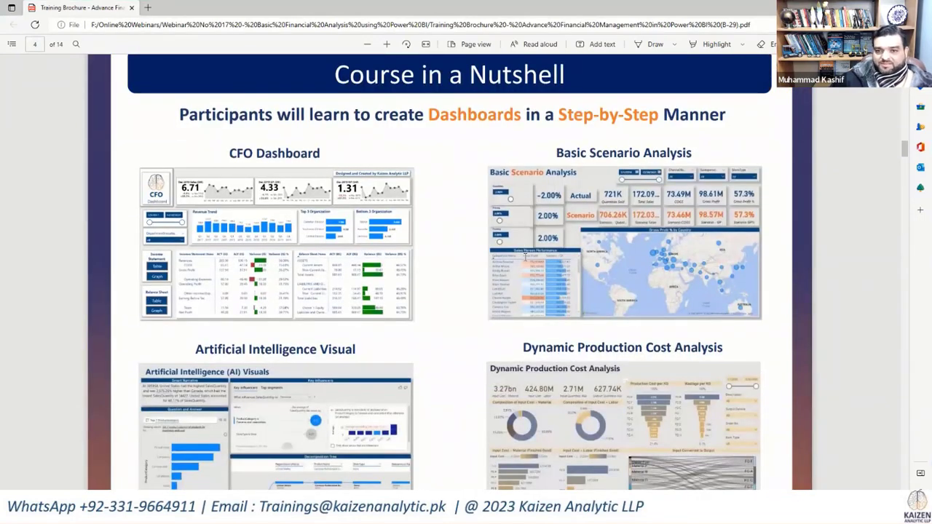
{"action": "scroll", "coordinate": [525, 257], "scroll_direction": "down", "scroll_amount": 5}
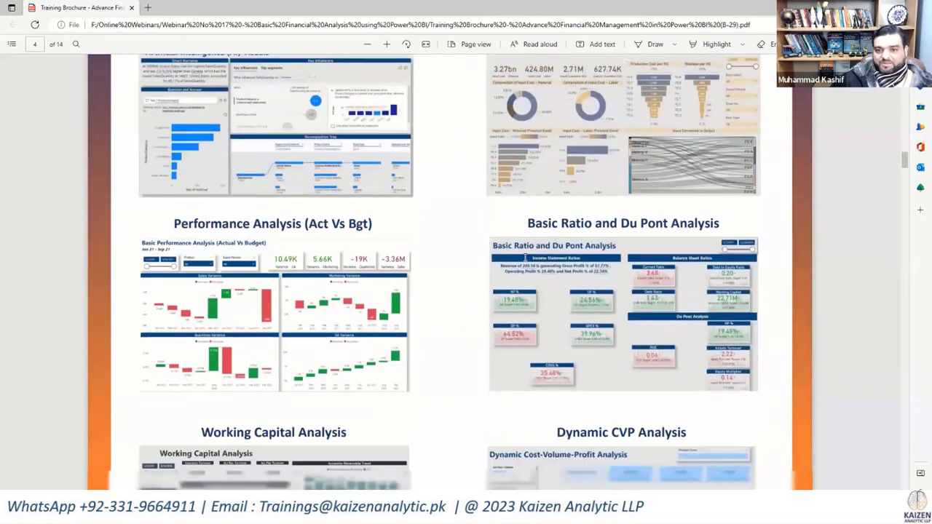
{"action": "scroll", "coordinate": [525, 257], "scroll_direction": "down", "scroll_amount": 4}
{"action": "scroll", "coordinate": [524, 257], "scroll_direction": "down", "scroll_amount": 5}
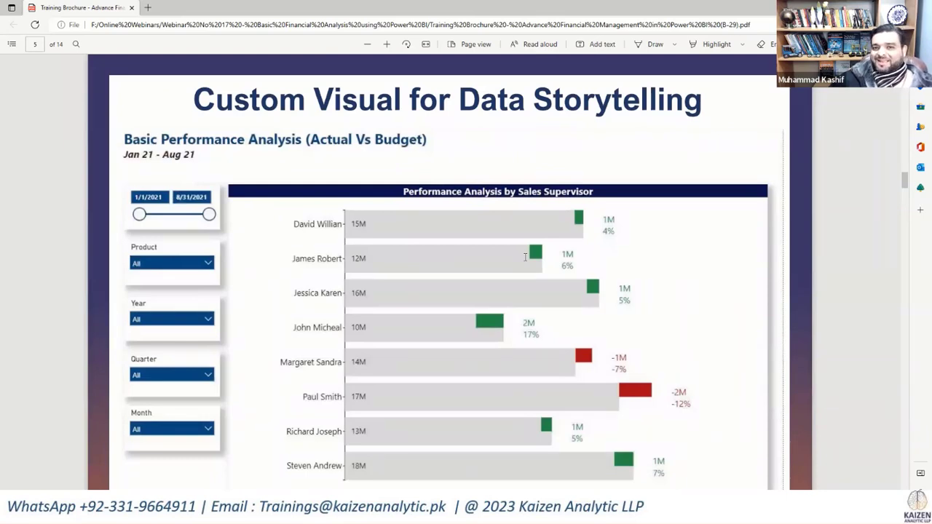
{"action": "scroll", "coordinate": [524, 257], "scroll_direction": "down", "scroll_amount": 1}
{"action": "scroll", "coordinate": [524, 257], "scroll_direction": "up", "scroll_amount": 2}
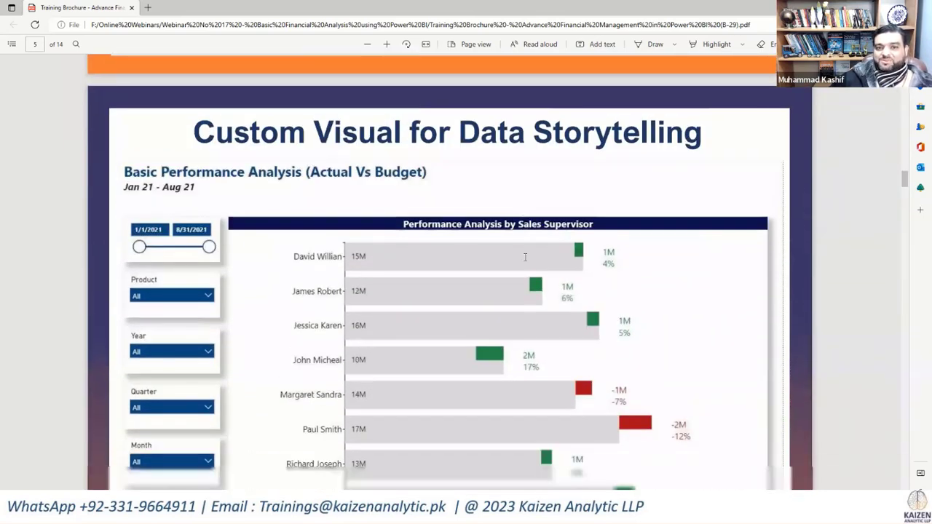
Step: Examine the brochure's Charticulator KPI chart page and the Detailed Outline of Course through Session 16, Finalization of "CFO Dashboard"
{"action": "scroll", "coordinate": [524, 257], "scroll_direction": "down", "scroll_amount": 4}
{"action": "scroll", "coordinate": [525, 257], "scroll_direction": "down", "scroll_amount": 4}
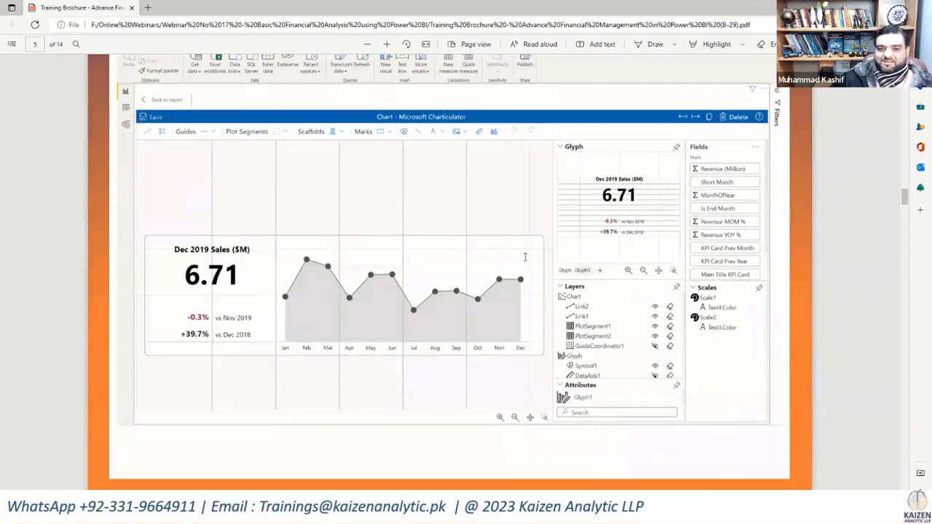
{"action": "scroll", "coordinate": [525, 258], "scroll_direction": "down", "scroll_amount": 4}
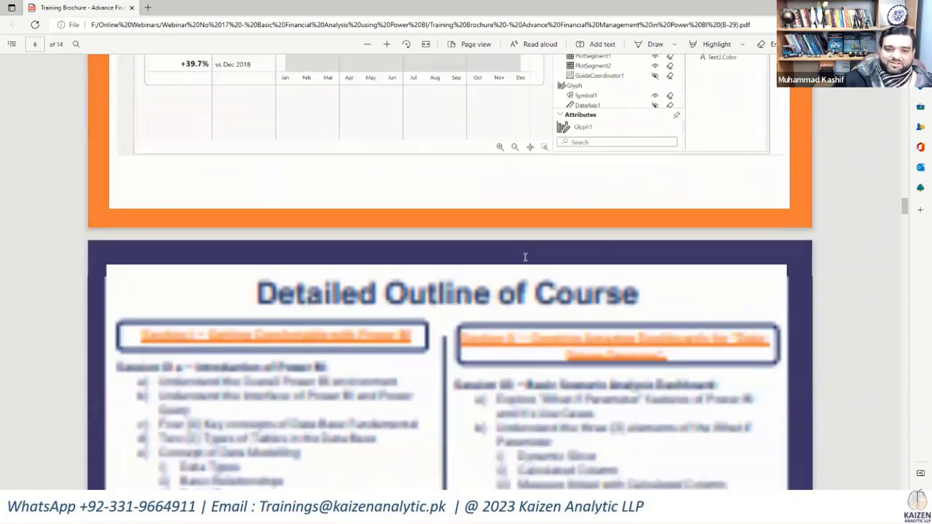
{"action": "scroll", "coordinate": [524, 257], "scroll_direction": "down", "scroll_amount": 3}
{"action": "scroll", "coordinate": [525, 258], "scroll_direction": "down", "scroll_amount": 4}
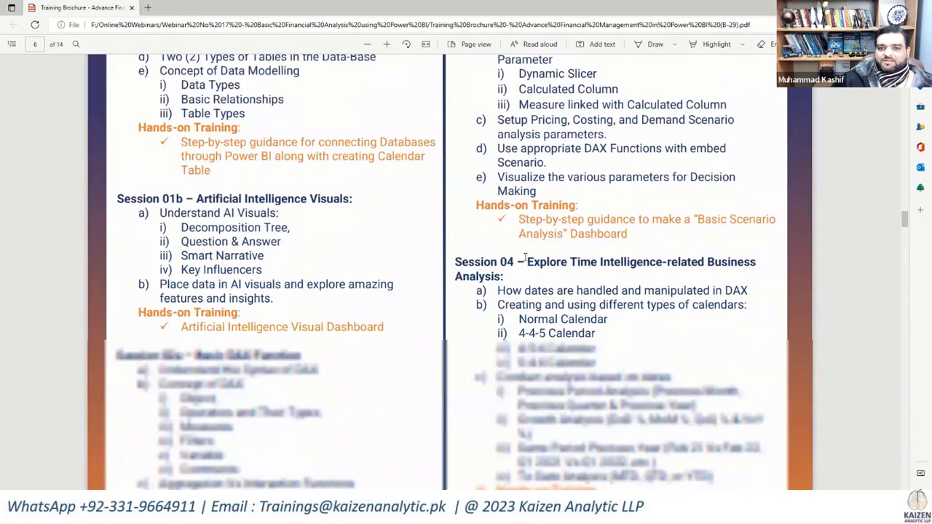
{"action": "scroll", "coordinate": [524, 258], "scroll_direction": "down", "scroll_amount": 10}
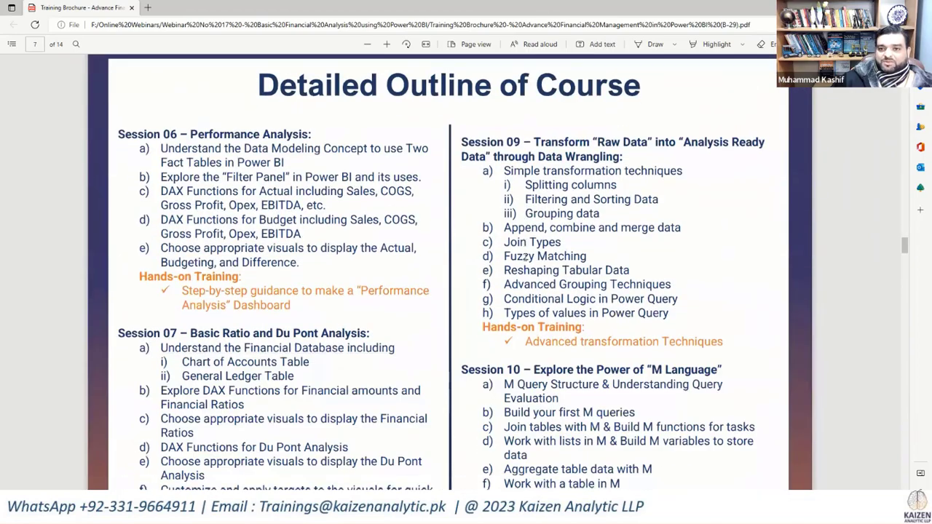
{"action": "scroll", "coordinate": [525, 258], "scroll_direction": "down", "scroll_amount": 10}
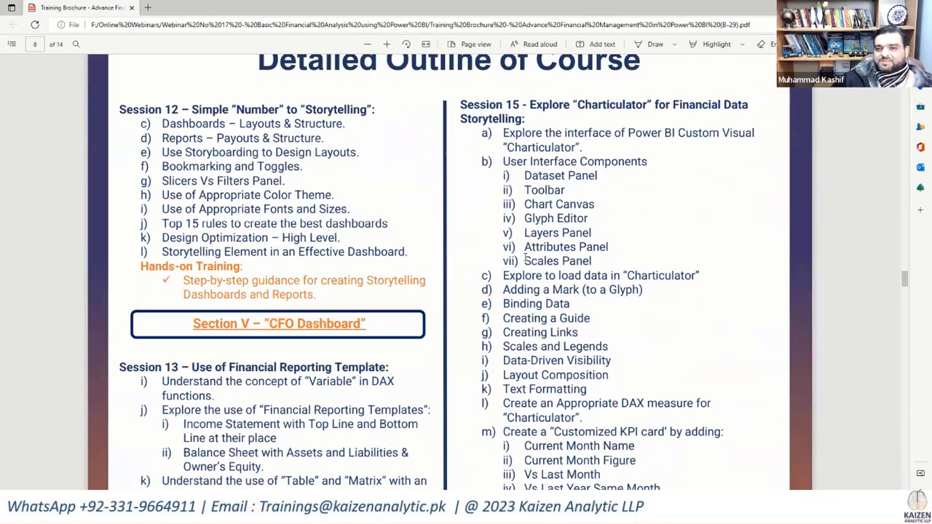
{"action": "scroll", "coordinate": [524, 256], "scroll_direction": "down", "scroll_amount": 5}
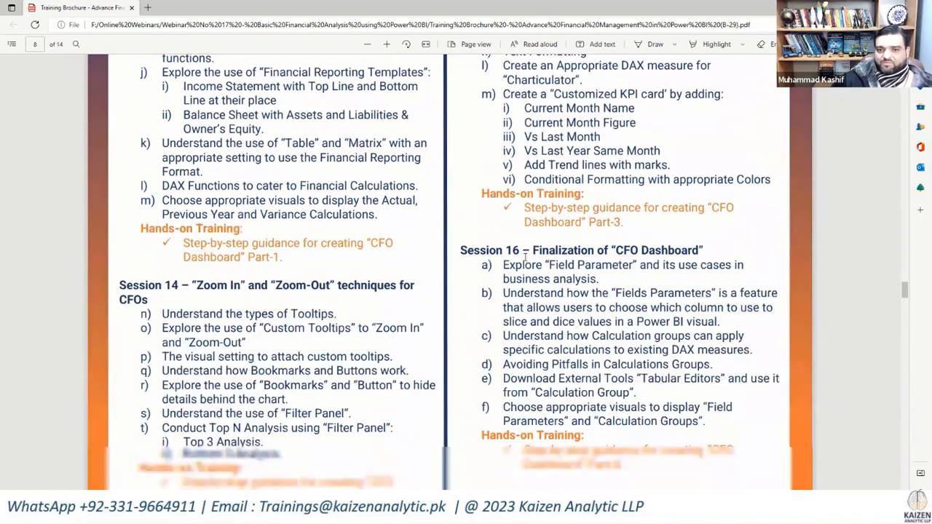
Step: Read the brochure's Training Schedule table with the session dates, days, timings and trainers
{"action": "scroll", "coordinate": [524, 256], "scroll_direction": "down", "scroll_amount": 15}
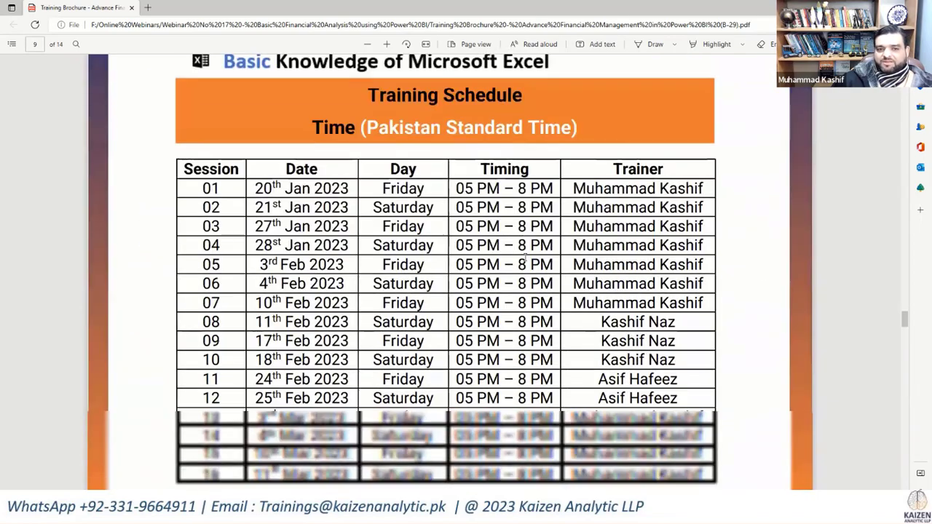
{"action": "scroll", "coordinate": [524, 258], "scroll_direction": "down", "scroll_amount": 4}
{"action": "scroll", "coordinate": [524, 258], "scroll_direction": "up", "scroll_amount": 5}
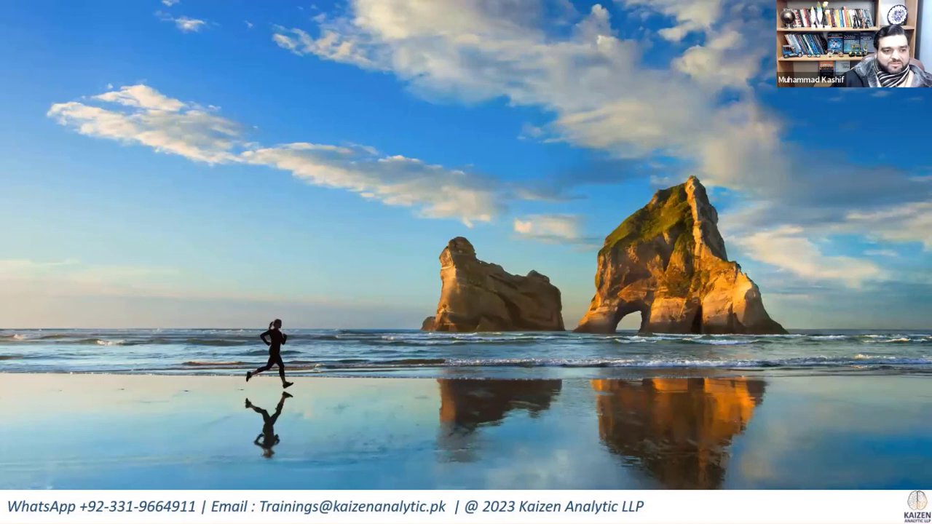
Step: Switch back to the Way Forward slide show and reveal the Batch 29 special discount for the webinar audience, applicable by 3rd Jan 2023
{"action": "key", "text": "alt+Tab"}
{"action": "left_click", "coordinate": [367, 319]}
{"action": "left_click", "coordinate": [367, 319]}
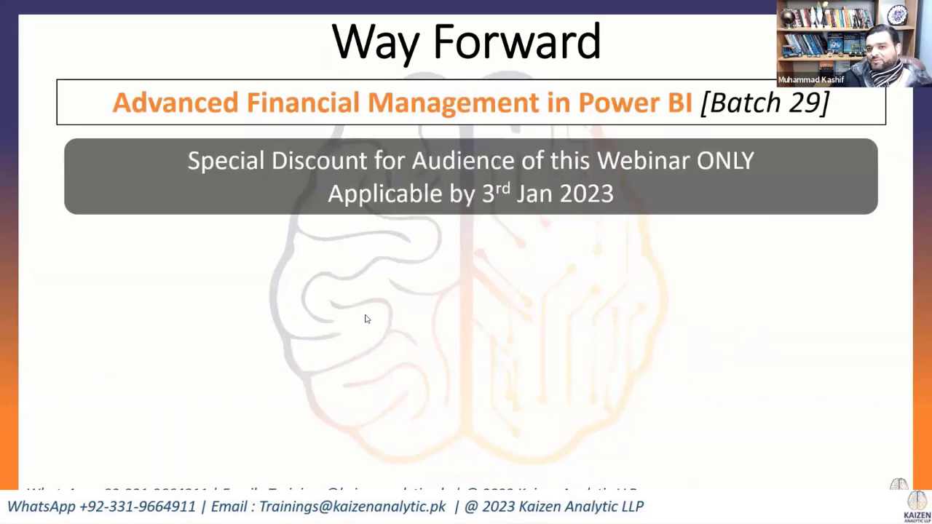